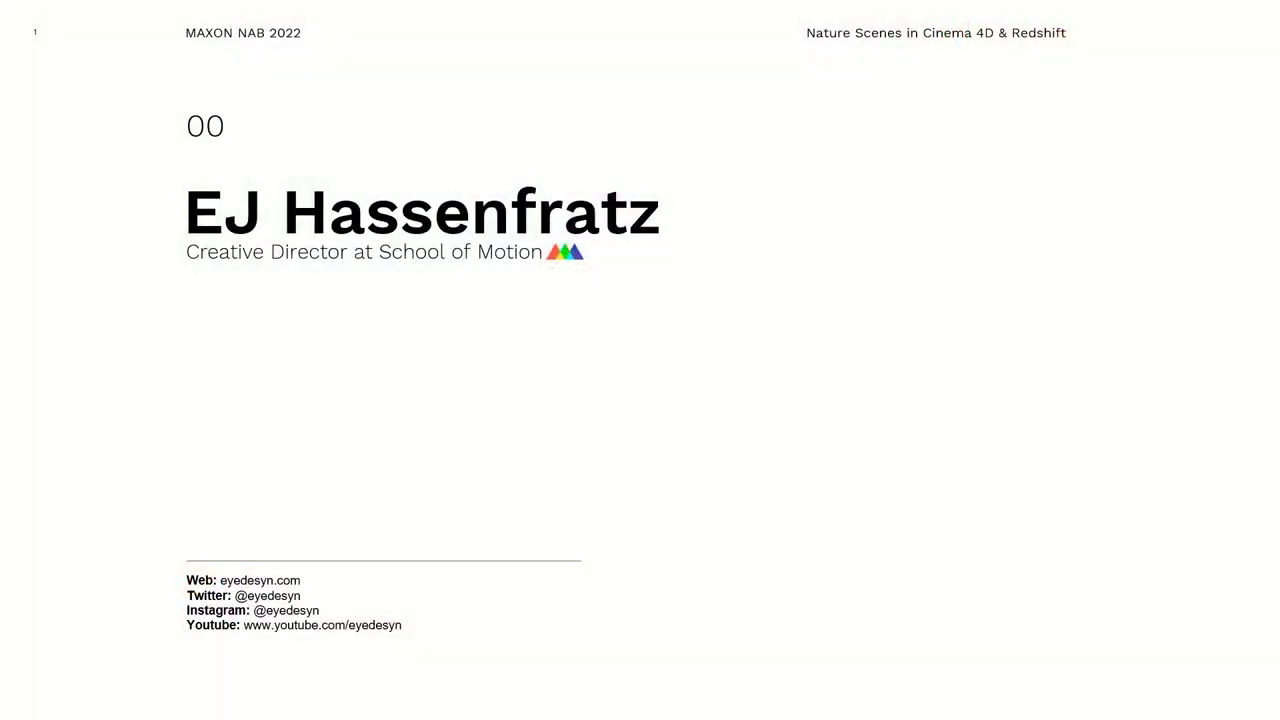
Advance the slideshow through slide 2 to slide 3, GET REEL.
{"action": "key", "text": "Right"}
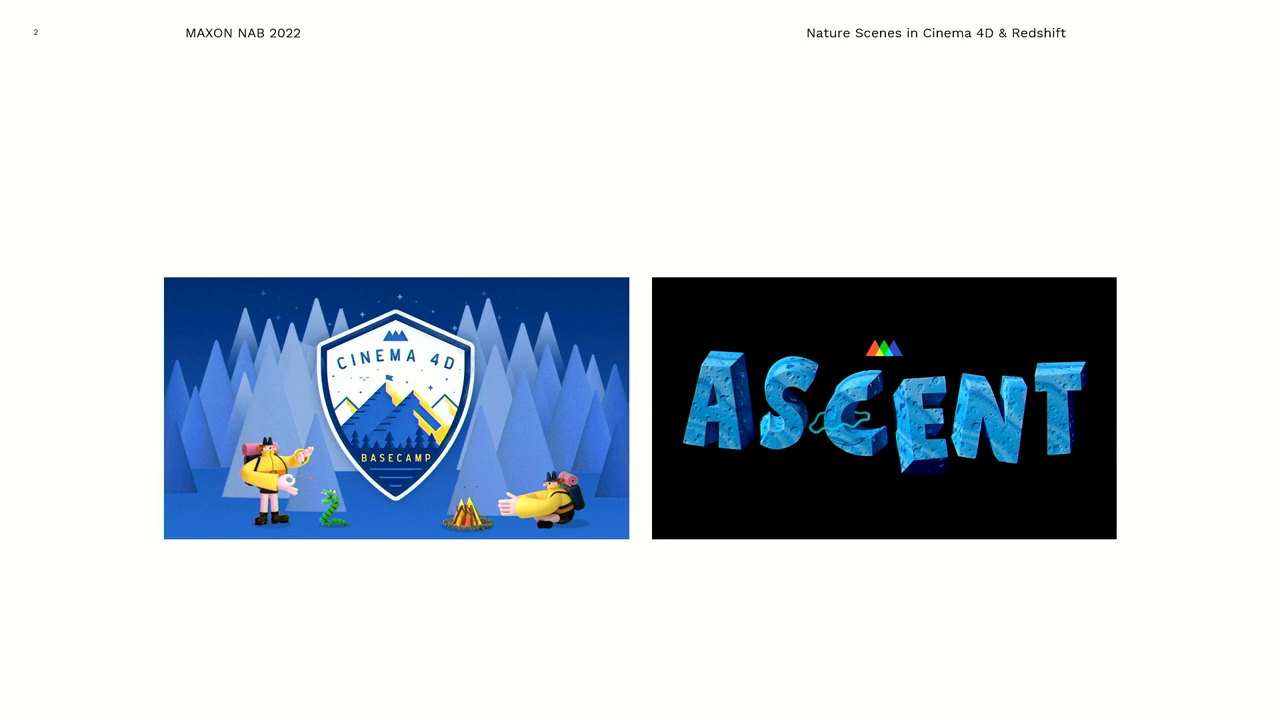
{"action": "key", "text": "Right"}
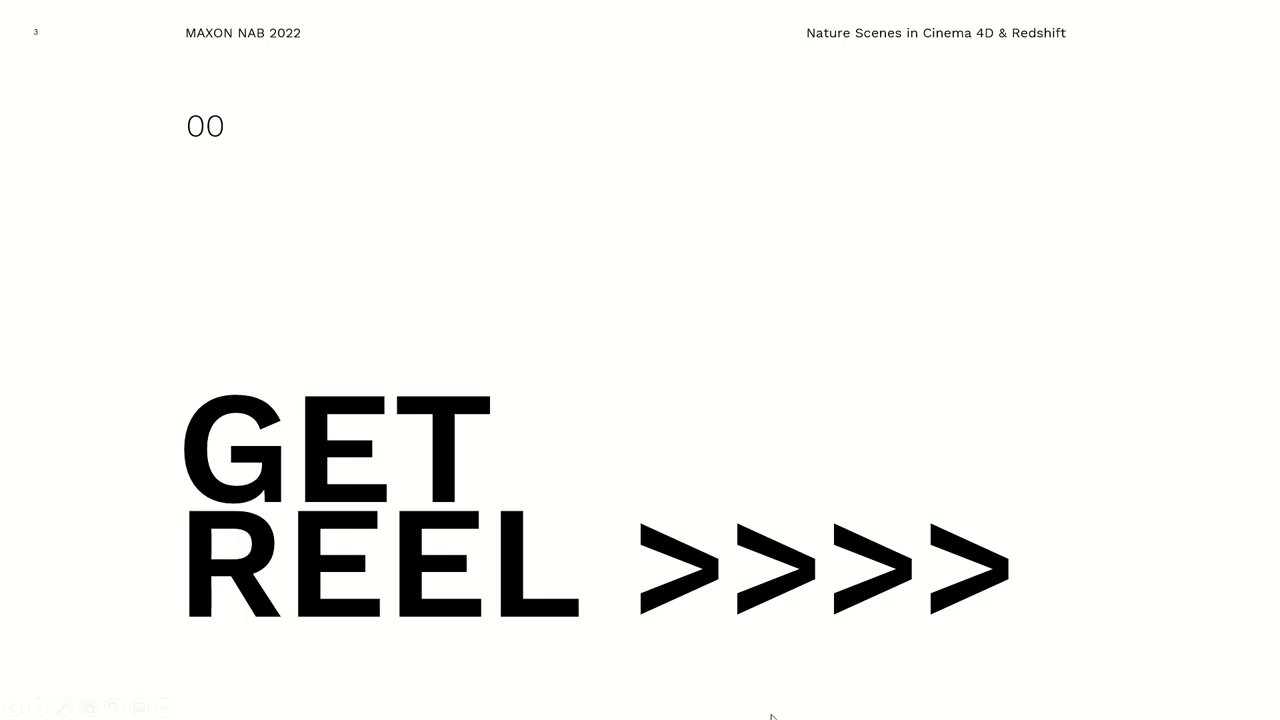
Exit the slideshow and play the _2022_reel_render video in Movies & TV.
{"action": "key", "text": "Escape"}
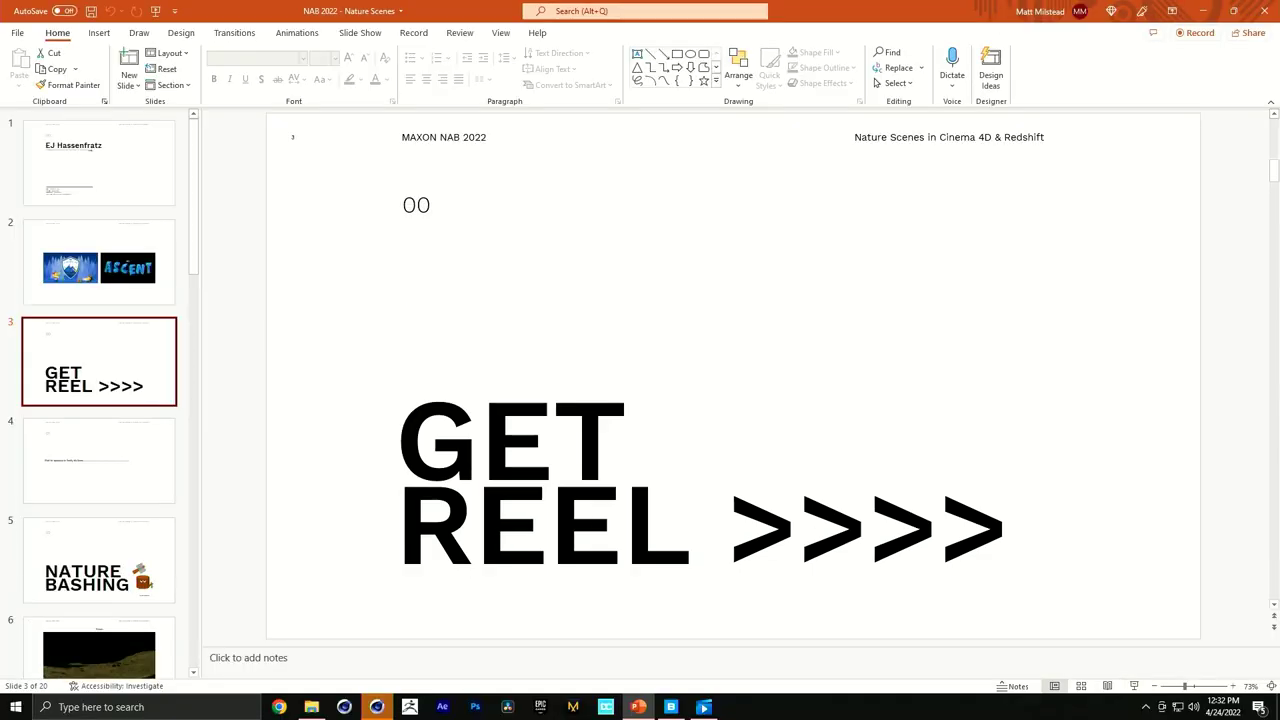
{"action": "left_click", "coordinate": [704, 707]}
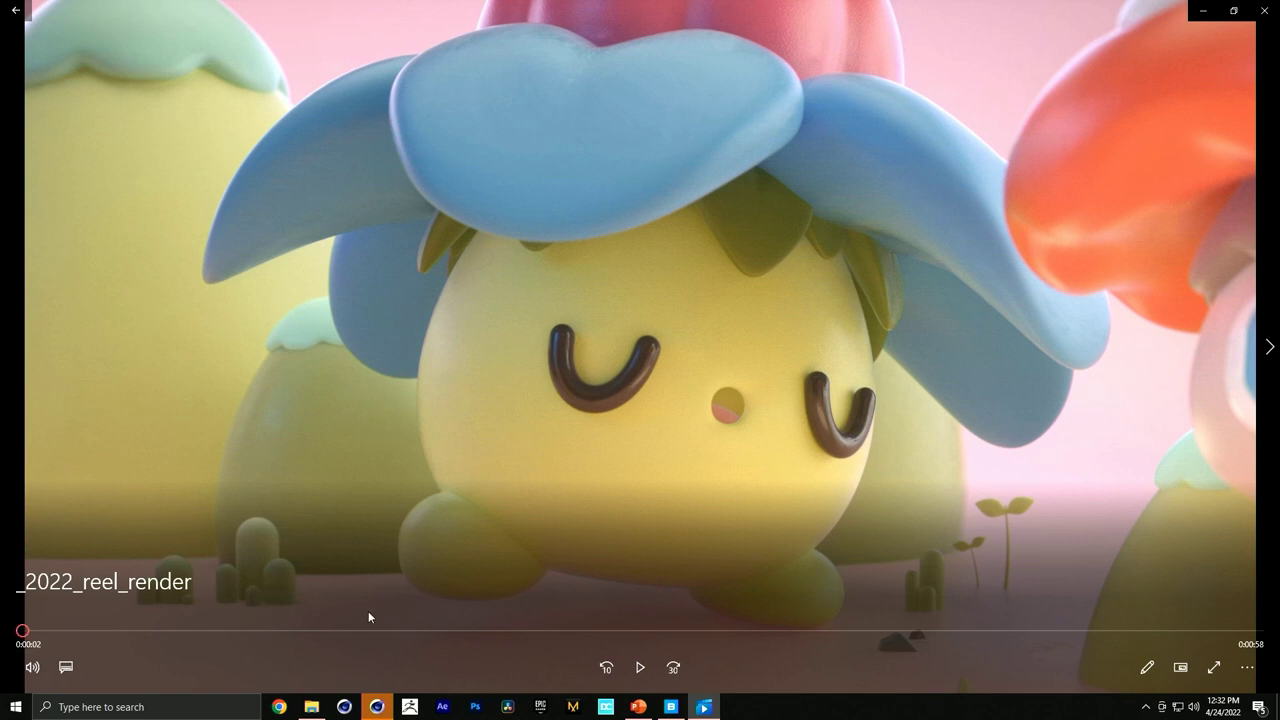
{"action": "left_click", "coordinate": [643, 667]}
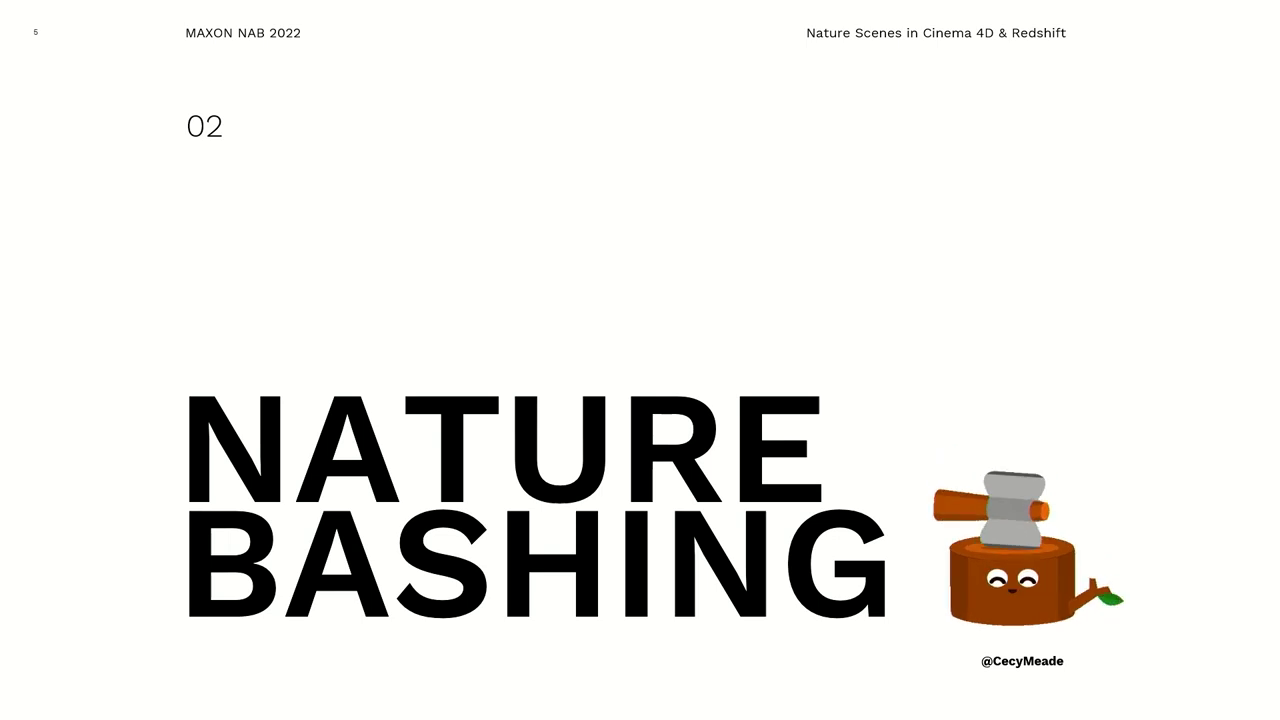
Advance the slideshow from Nature Bashing to slide 6, Process.
{"action": "key", "text": "Right"}
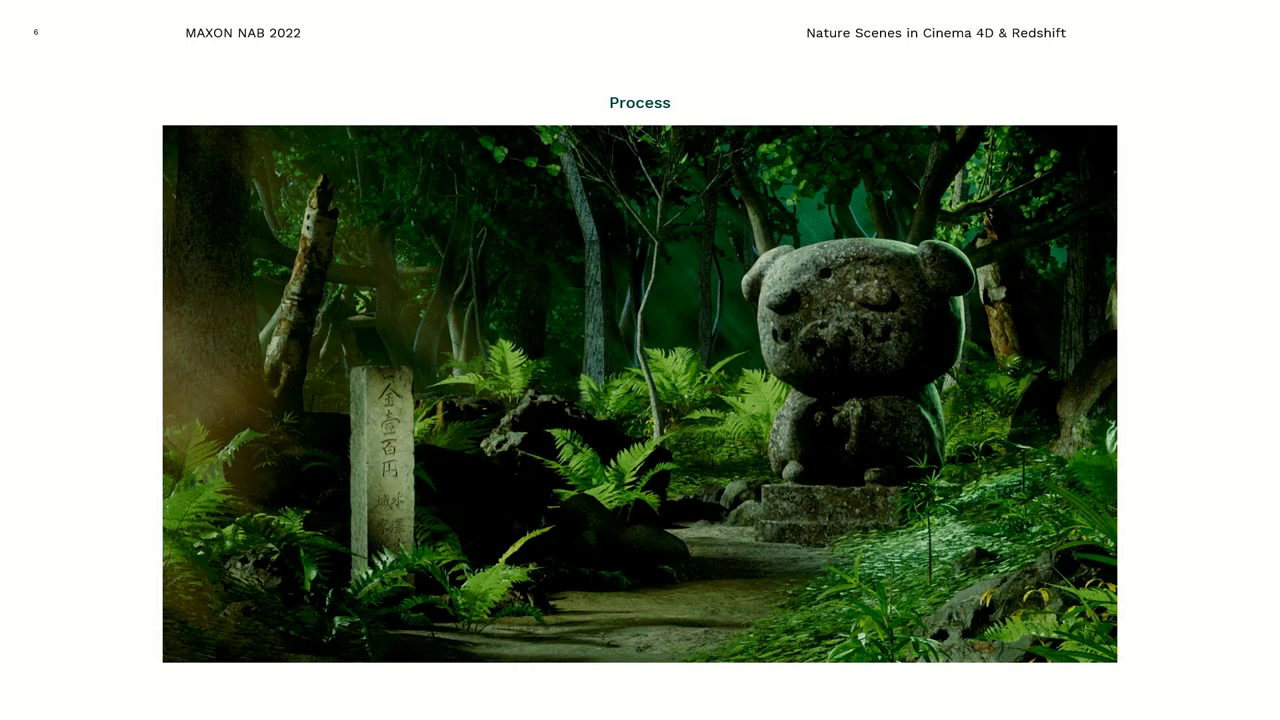
Advance the slideshow past slides 7 and 8 to slide 9, Mood Boards.
{"action": "key", "text": "Right"}
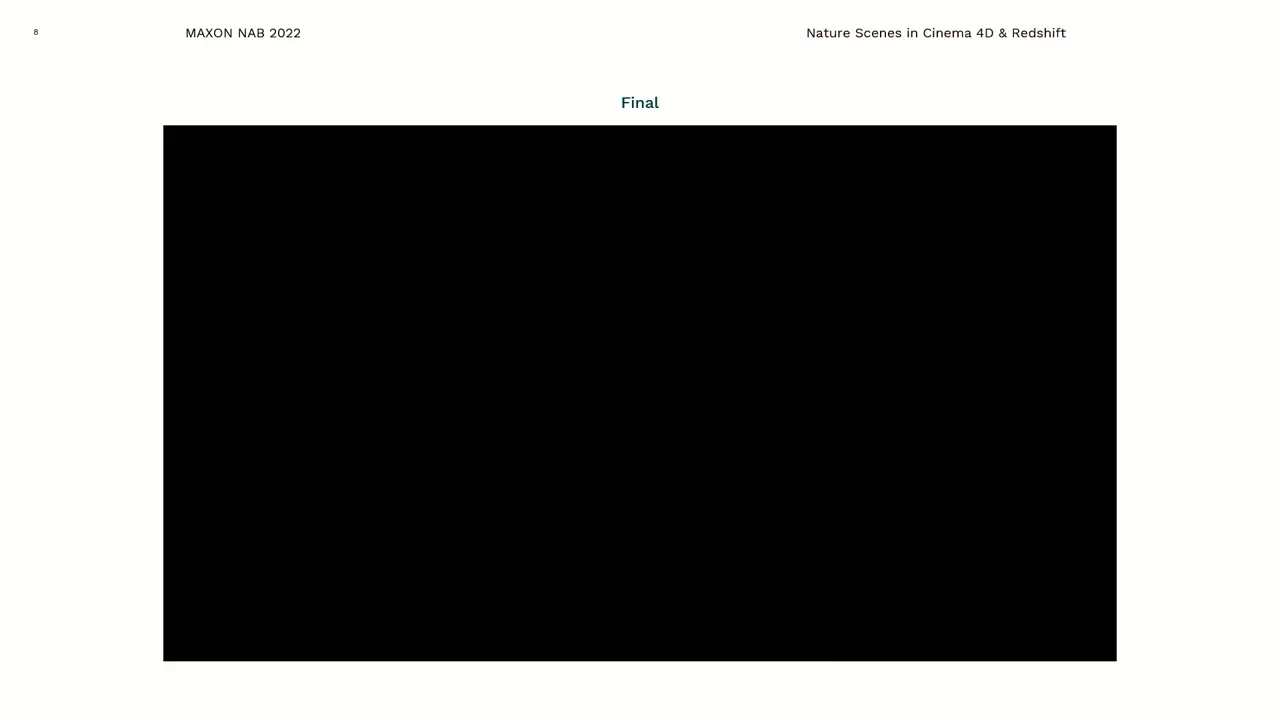
{"action": "key", "text": "Right"}
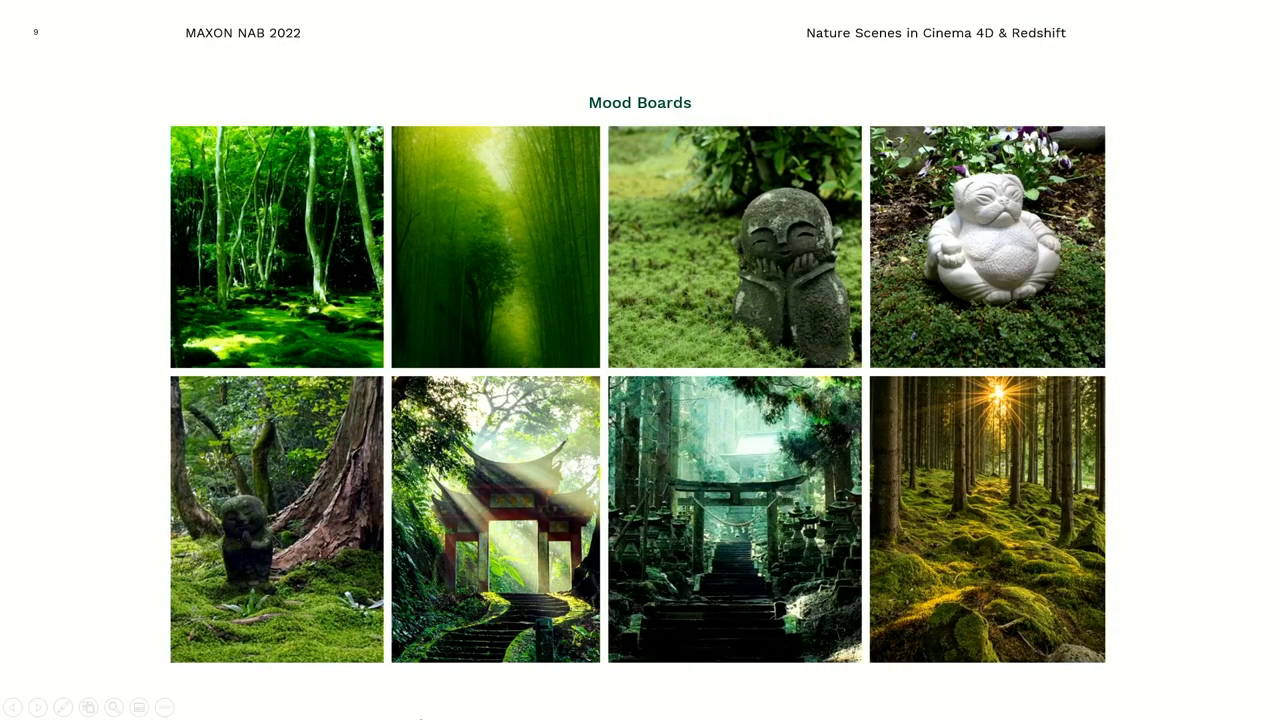
Leave the slideshow and open 00_JizoPugForest.mp4 from the EJ HatsandPants folder.
{"action": "key", "text": "Escape"}
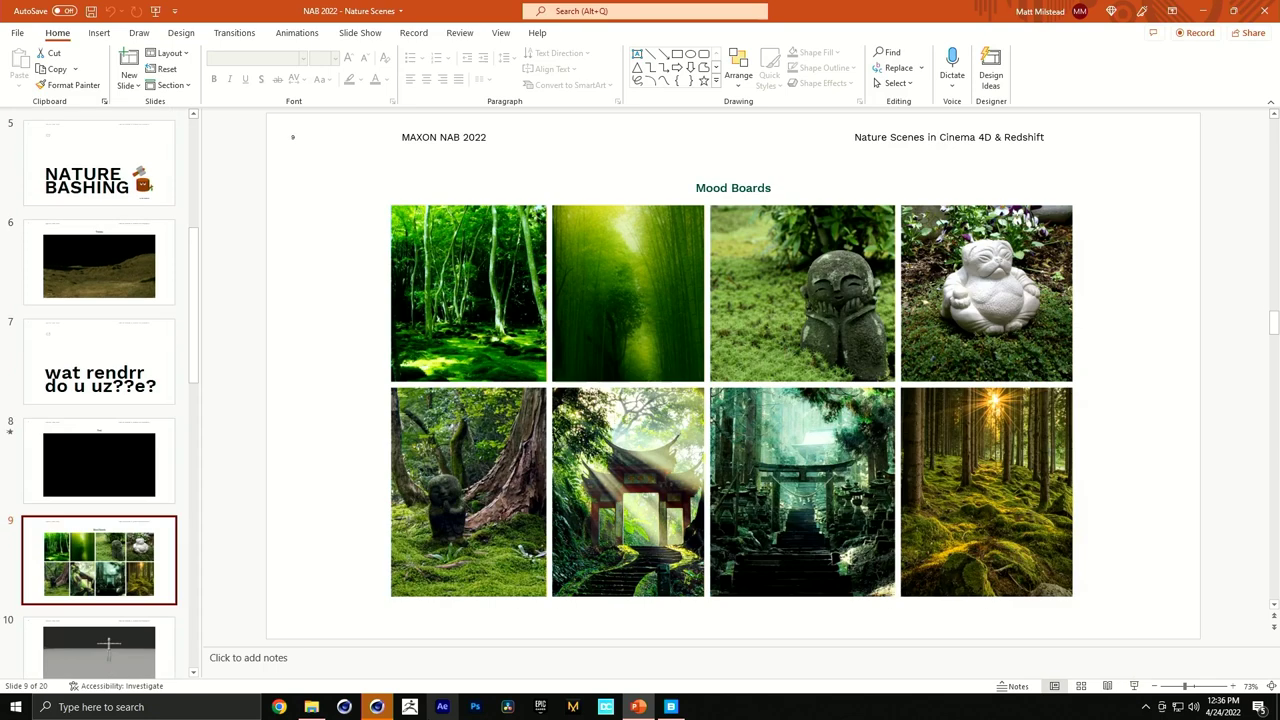
{"action": "left_click", "coordinate": [311, 706]}
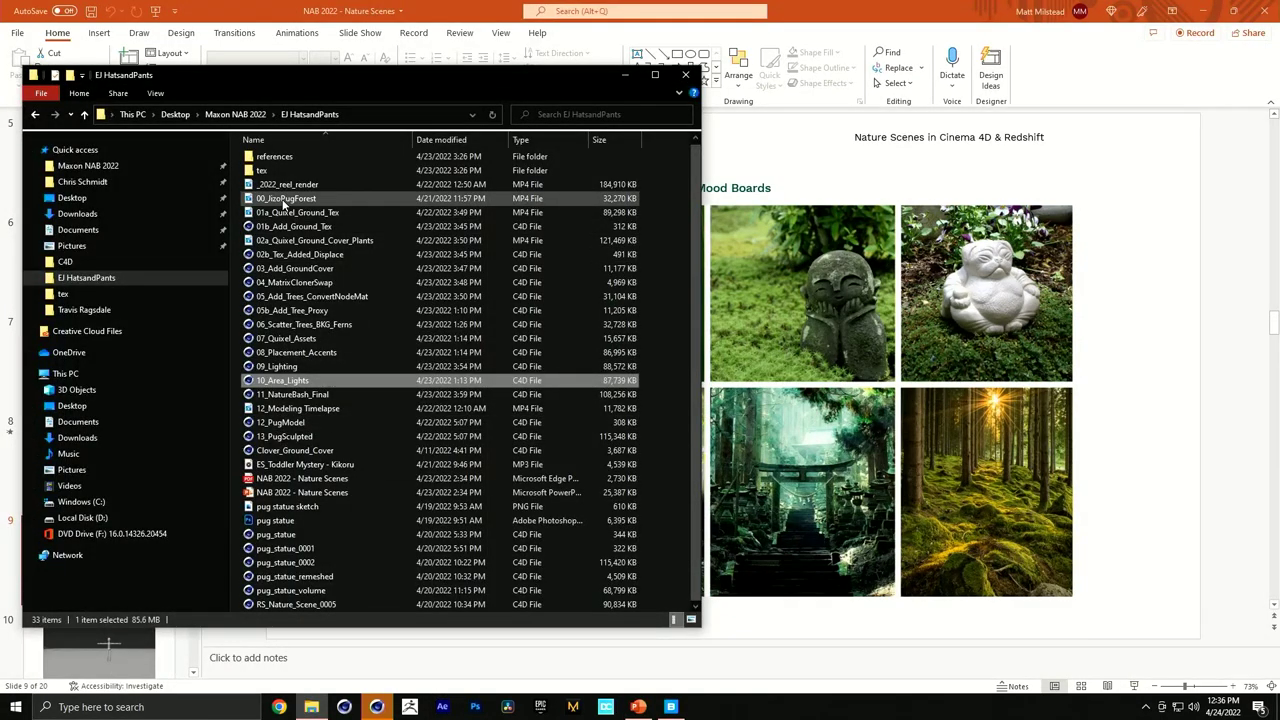
{"action": "double_click", "coordinate": [283, 200]}
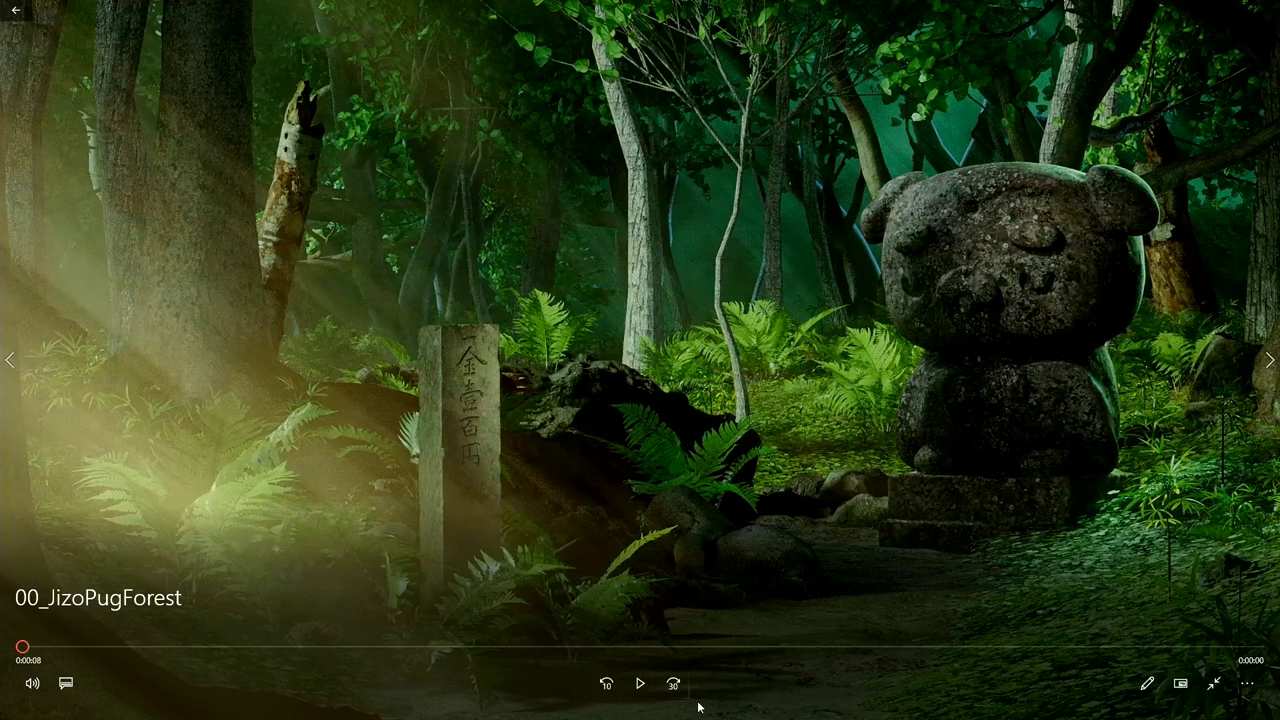
Play the 00_JizoPugForest video, skip ahead near its end, then close the player.
{"action": "left_click", "coordinate": [640, 683]}
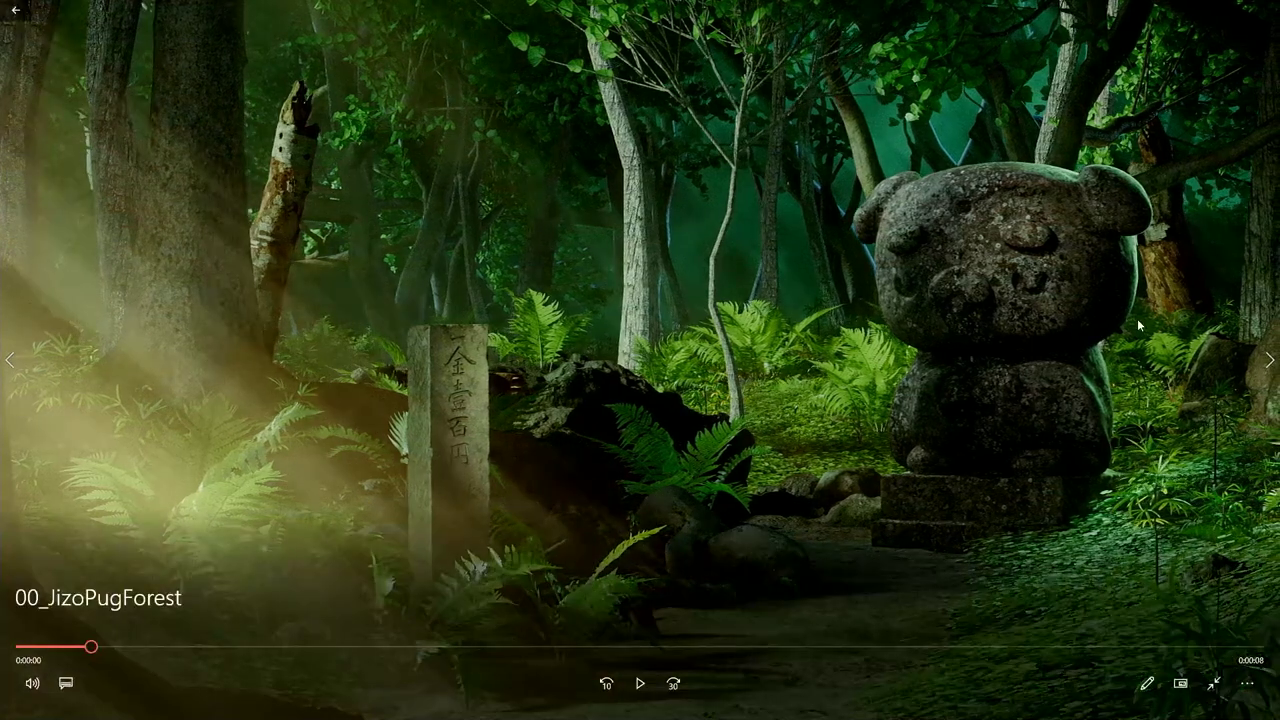
{"action": "left_click", "coordinate": [950, 645]}
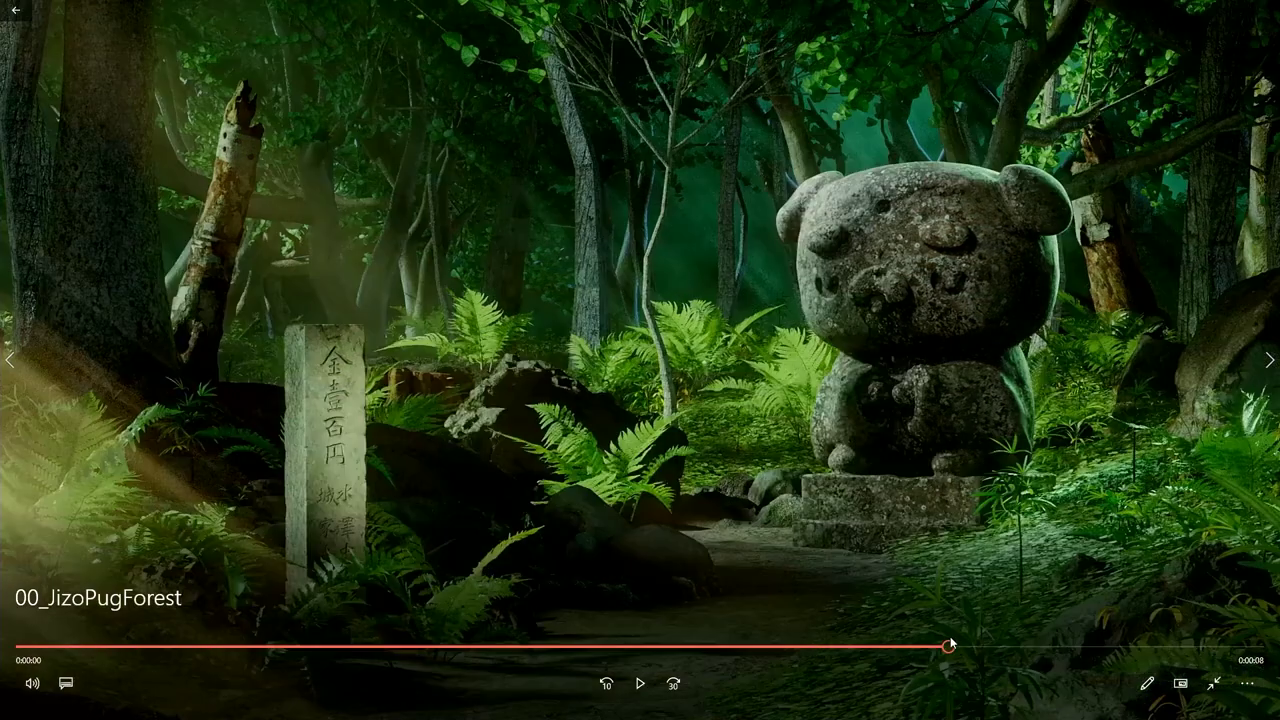
{"action": "left_click", "coordinate": [1108, 647]}
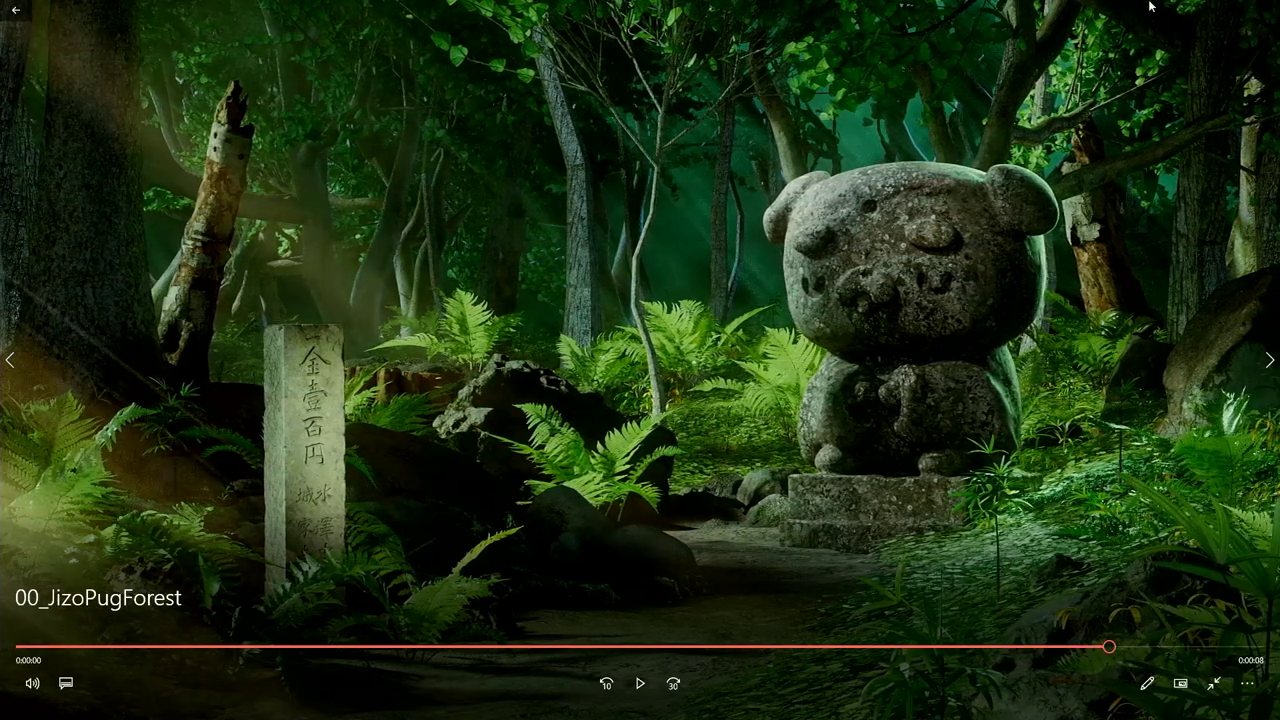
{"action": "left_click", "coordinate": [1234, 12]}
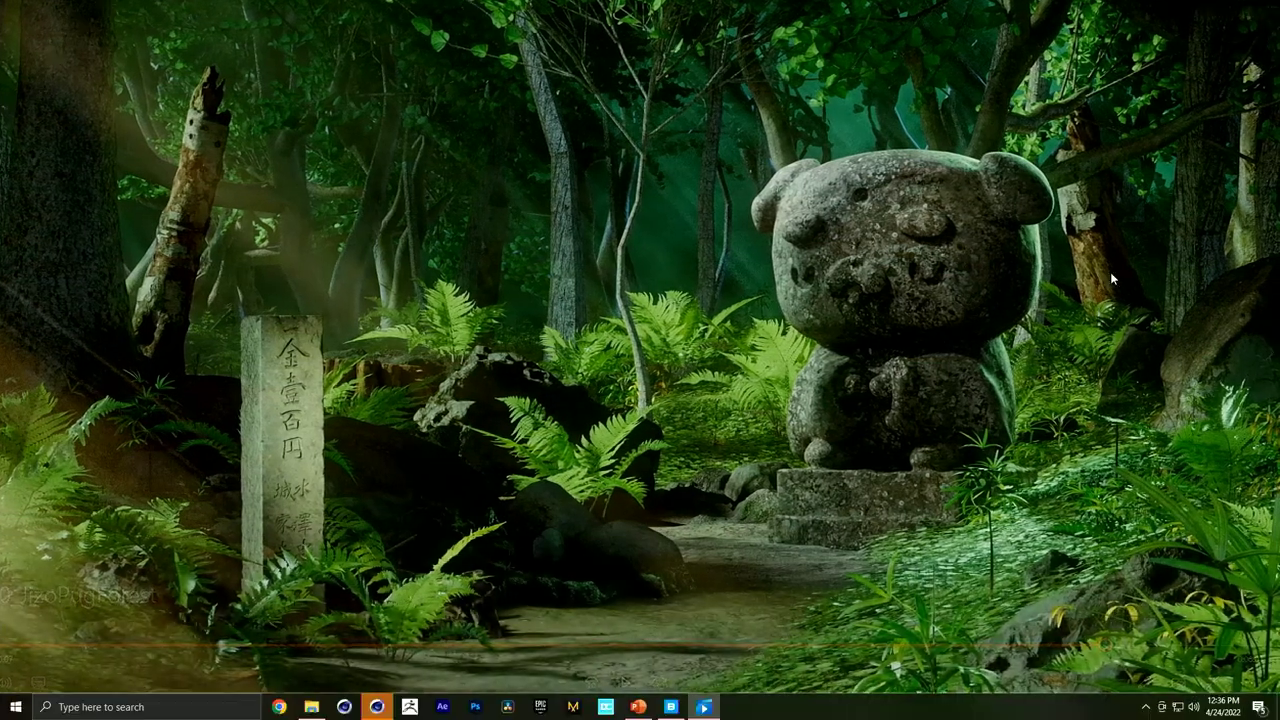
{"action": "left_click", "coordinate": [1266, 12]}
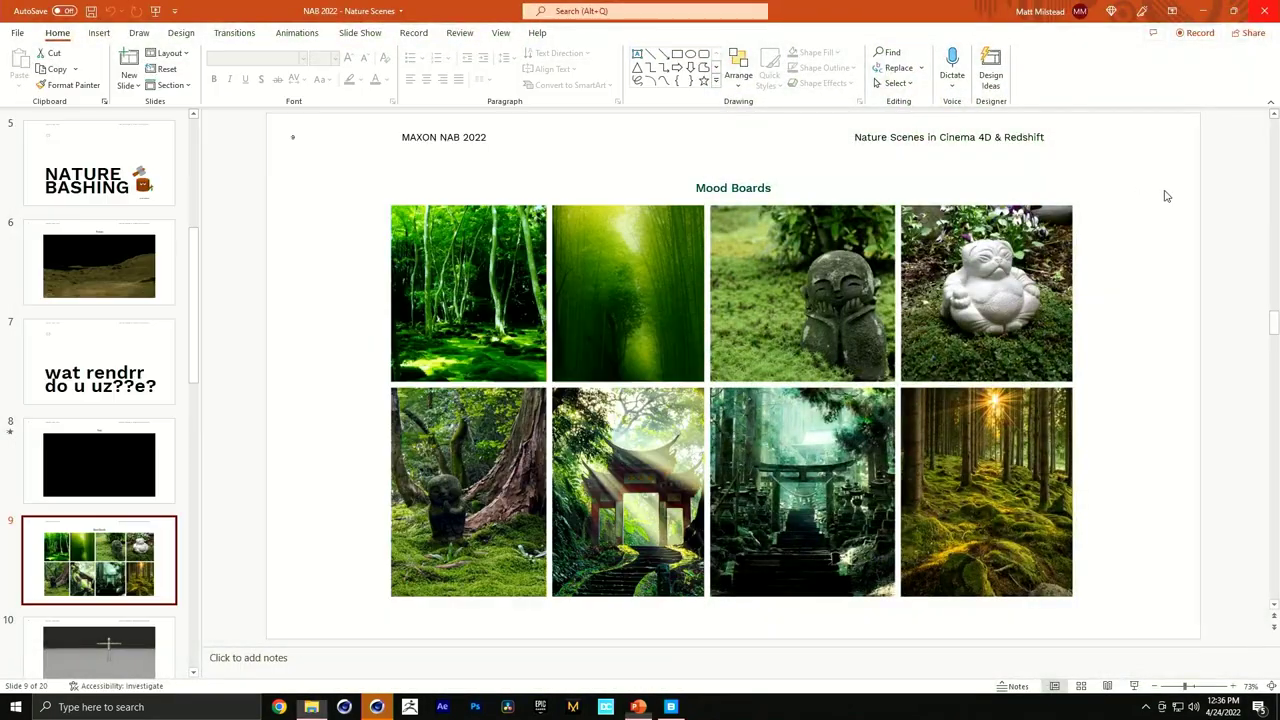
Resume the slideshow, advance to slide 10's terrain-and-figure video, then exit to editing view.
{"action": "left_click", "coordinate": [638, 707]}
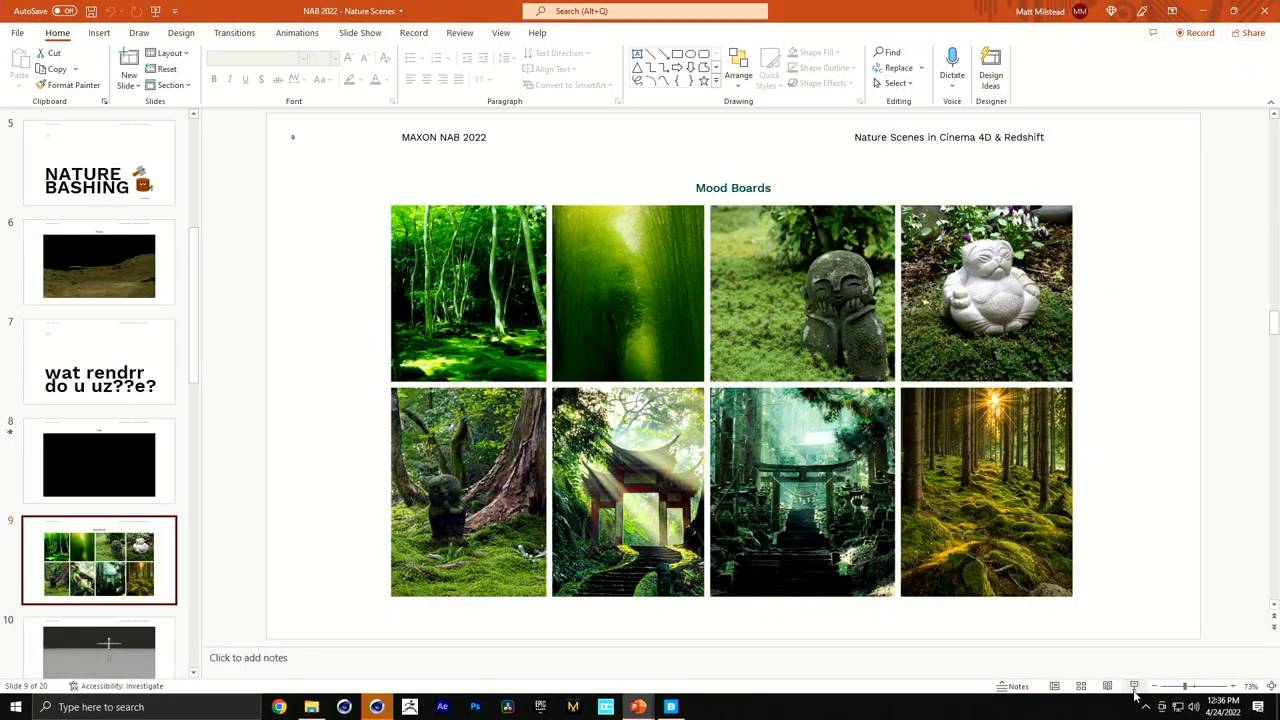
{"action": "left_click", "coordinate": [1134, 686]}
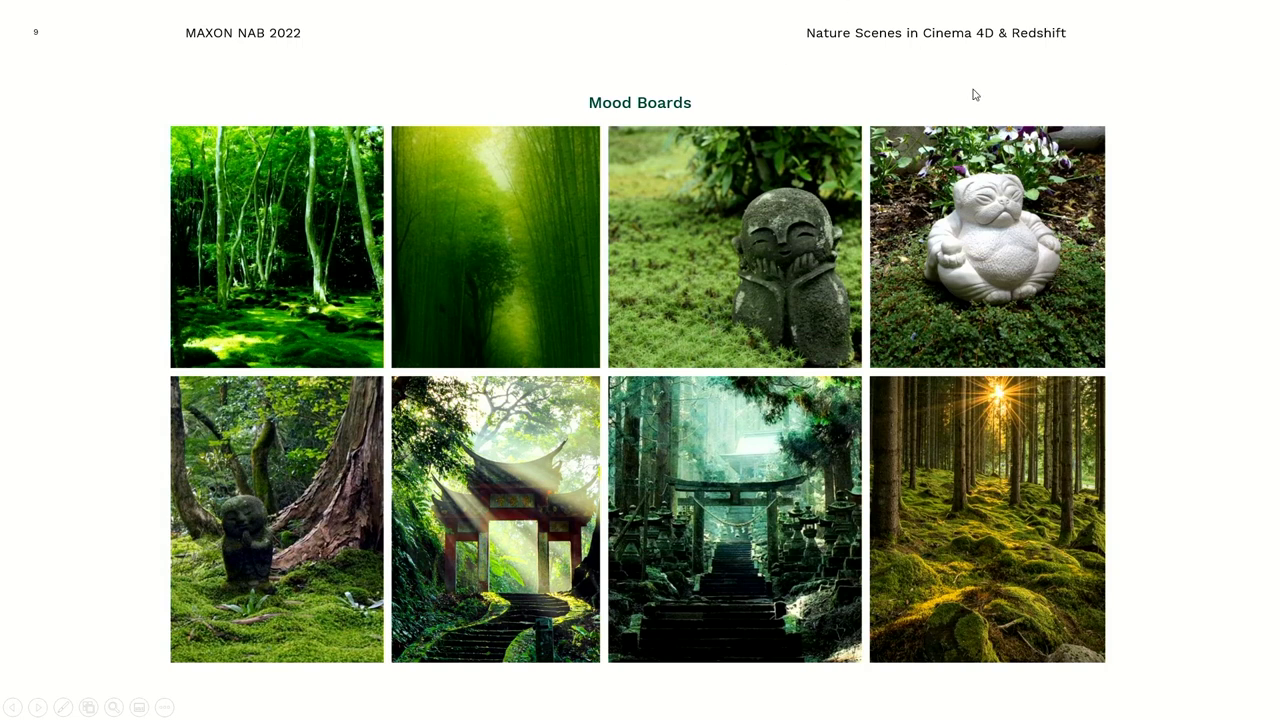
{"action": "key", "text": "Right"}
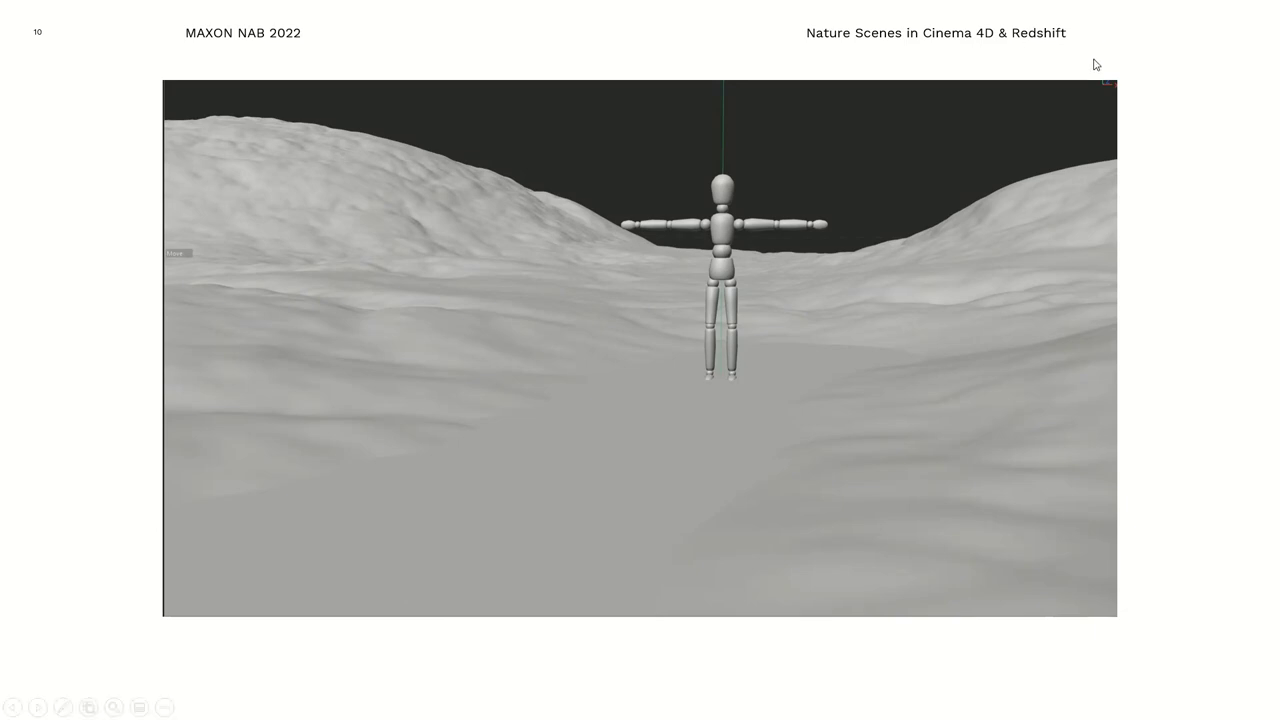
{"action": "key", "text": "Escape"}
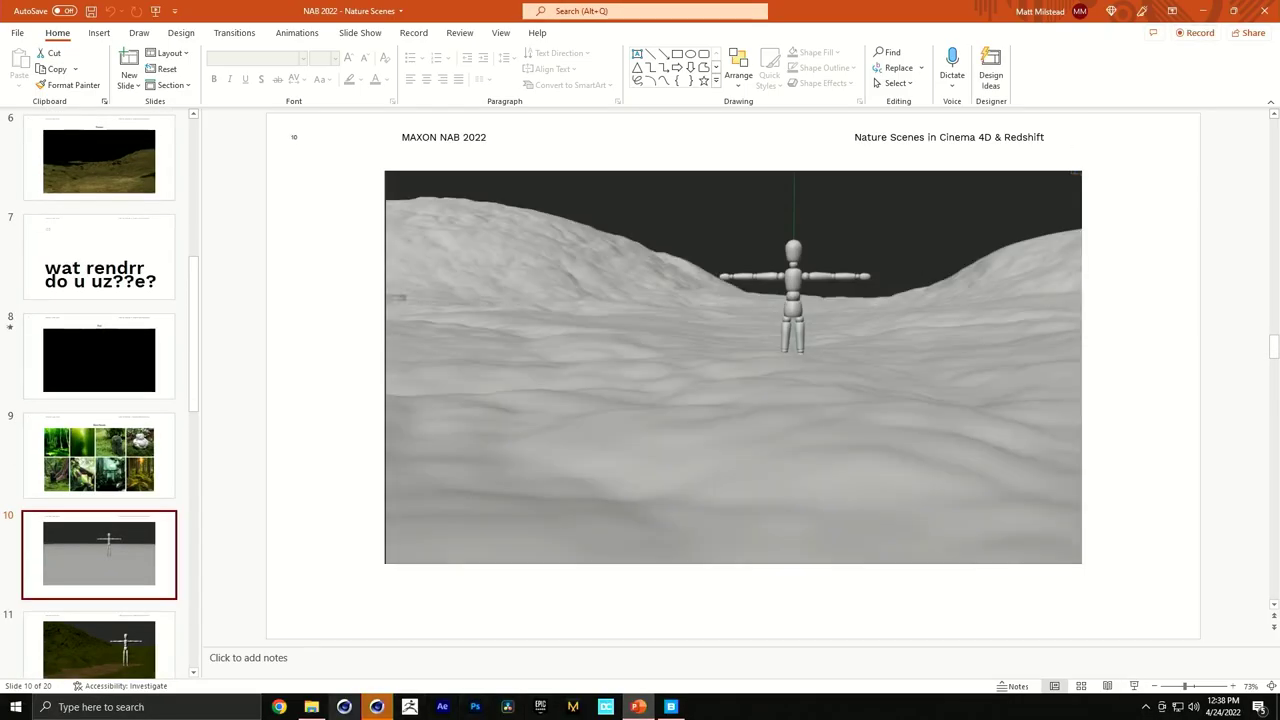
Add a 180 cm Figure mannequin to the empty Untitled 3 scene in Cinema 4D.
{"action": "left_click", "coordinate": [376, 707]}
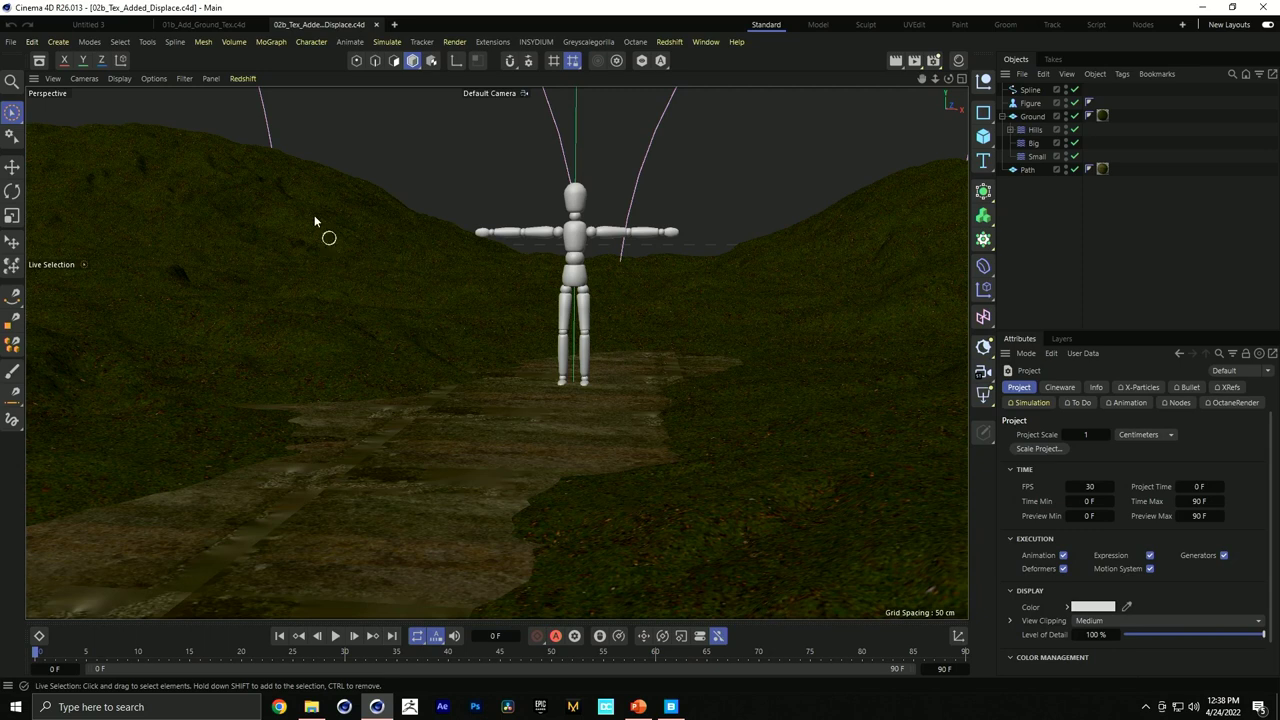
{"action": "left_click", "coordinate": [88, 24]}
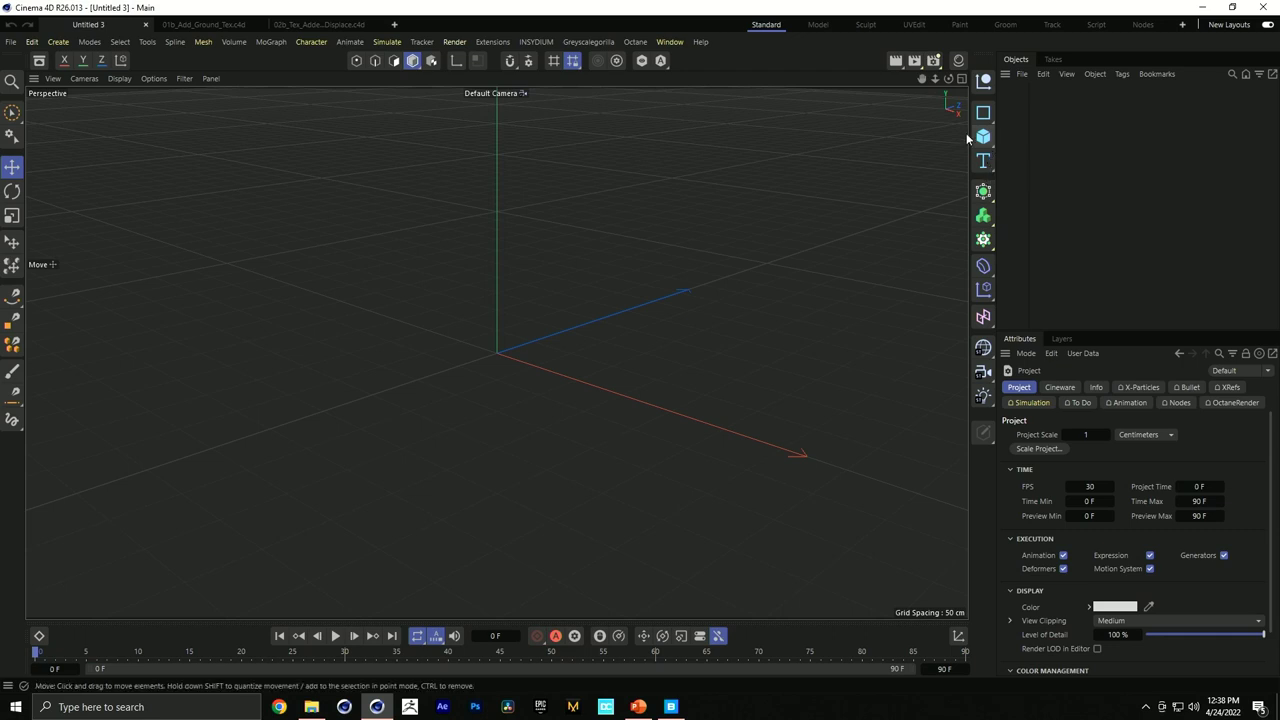
{"action": "left_click", "coordinate": [983, 137]}
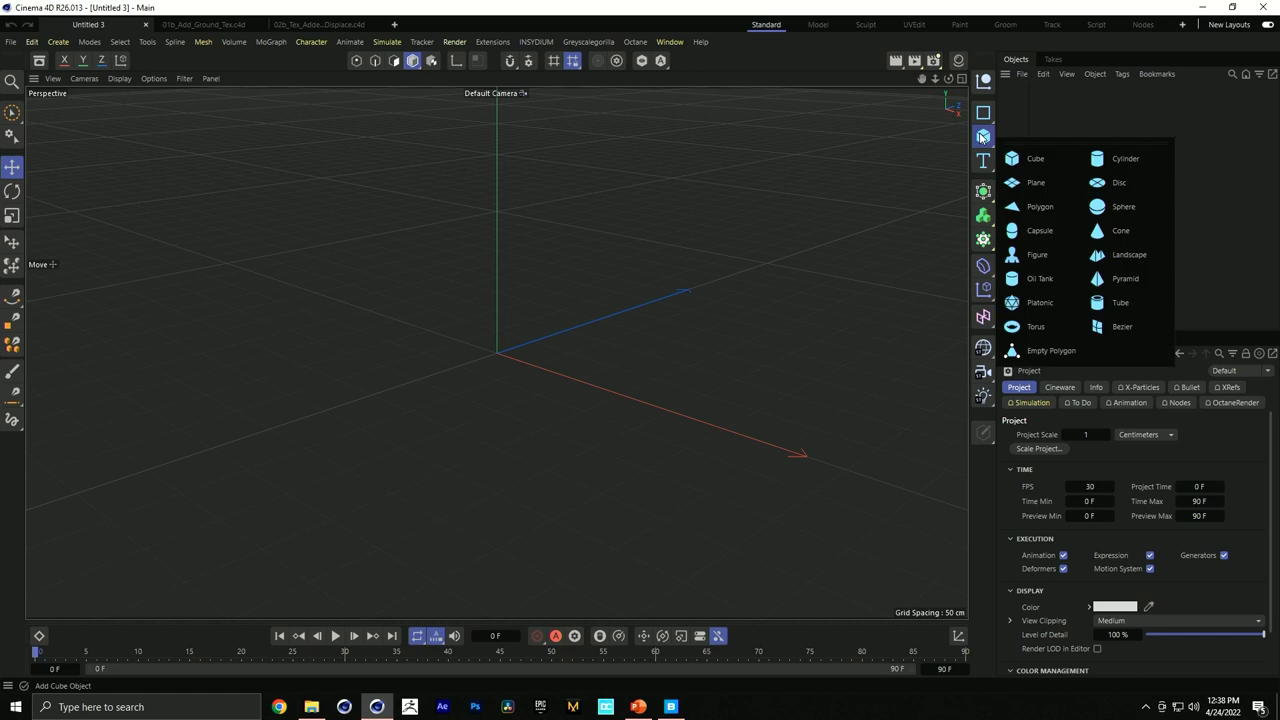
{"action": "left_click", "coordinate": [1035, 254]}
{"action": "left_click_drag", "start_coordinate": [517, 321], "coordinate": [675, 404], "text": "alt"}
{"action": "scroll", "coordinate": [618, 387], "scroll_direction": "up", "scroll_amount": 3}
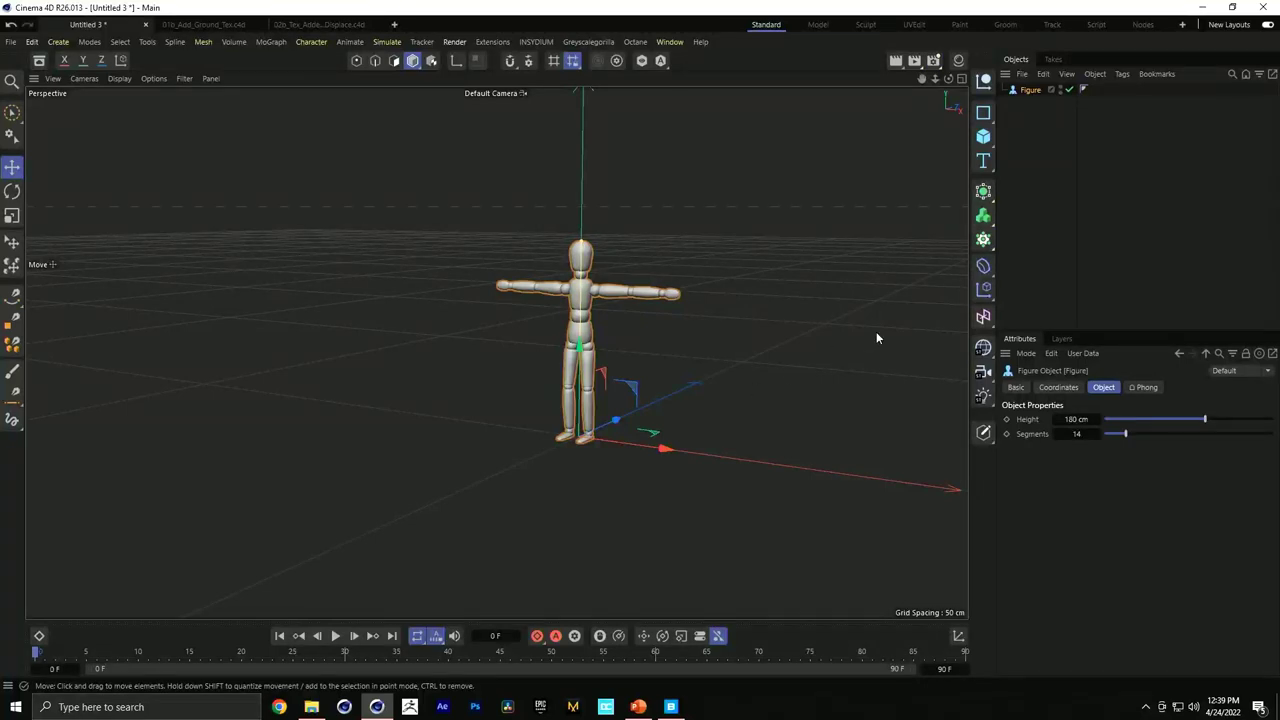
Add a Plane under the figure and scale it up into a wide ground surface.
{"action": "left_click", "coordinate": [983, 136]}
{"action": "left_click", "coordinate": [1030, 207]}
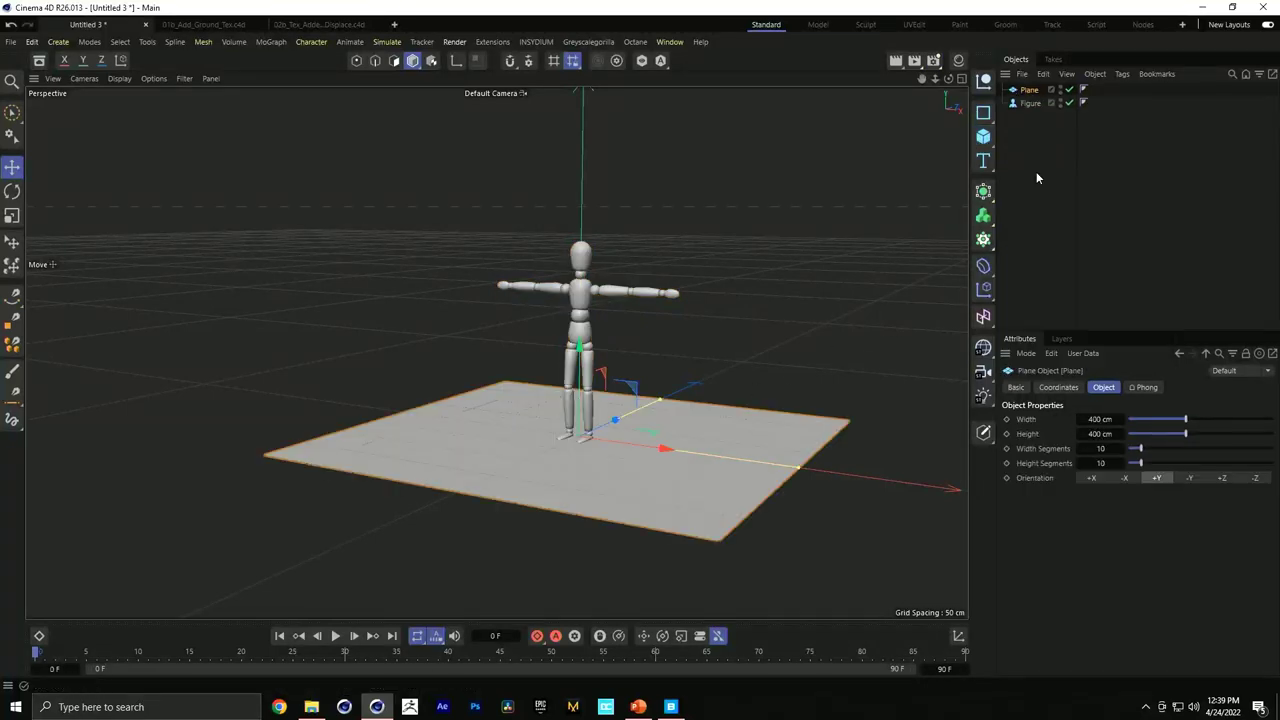
{"action": "key", "text": "t"}
{"action": "left_click_drag", "start_coordinate": [516, 470], "coordinate": [760, 234]}
{"action": "key", "text": "e"}
{"action": "left_click_drag", "start_coordinate": [729, 380], "coordinate": [731, 347], "text": "alt"}
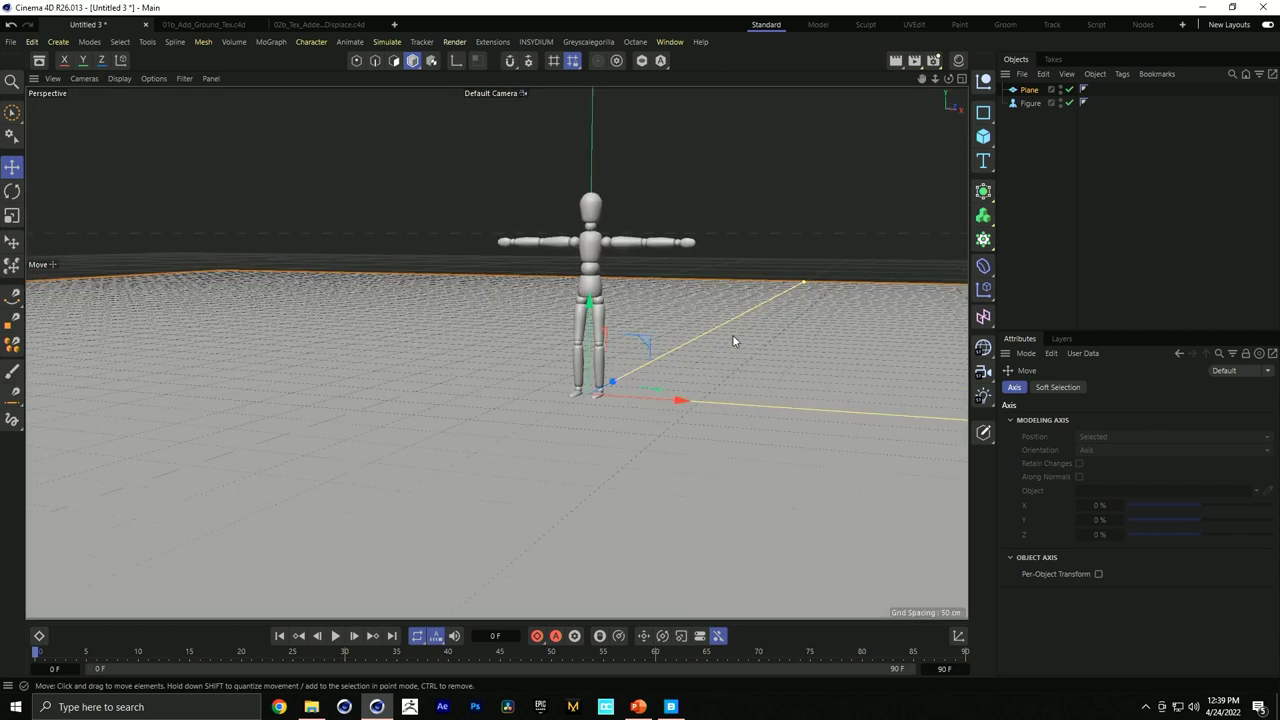
Switch the viewport display to Gouraud shading and look down onto the floor.
{"action": "key", "text": "n"}
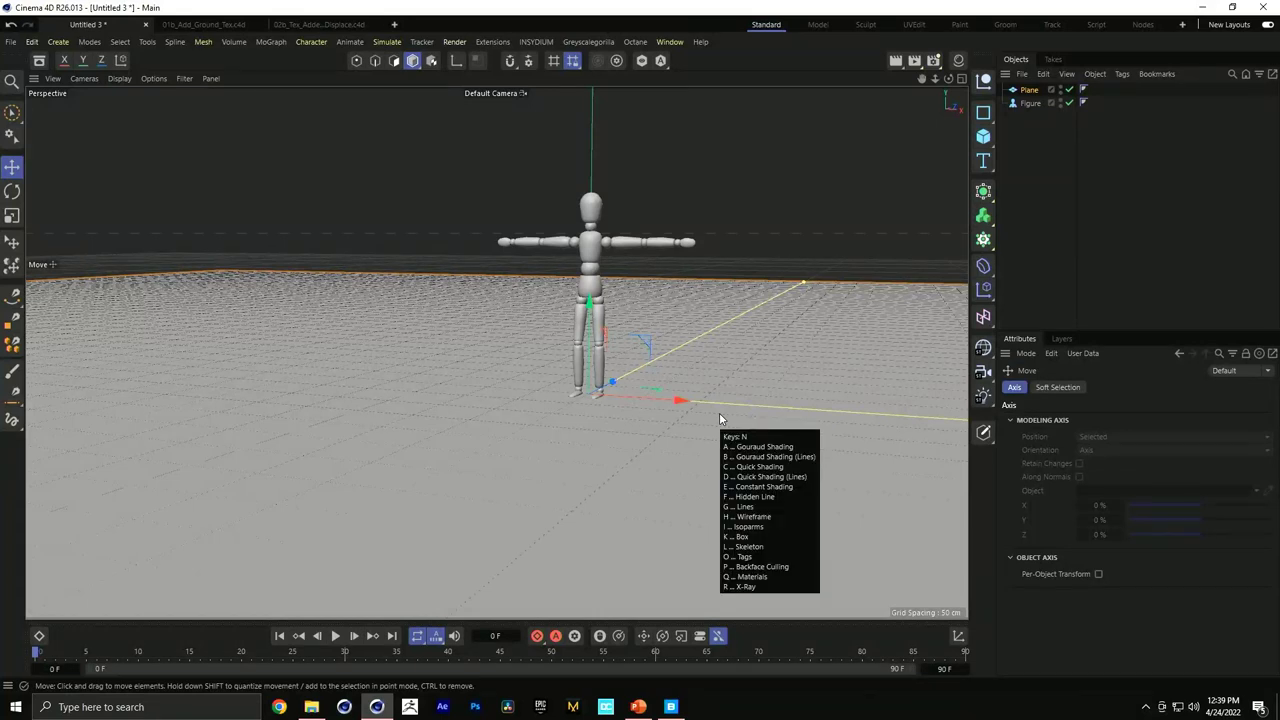
{"action": "key", "text": "b"}
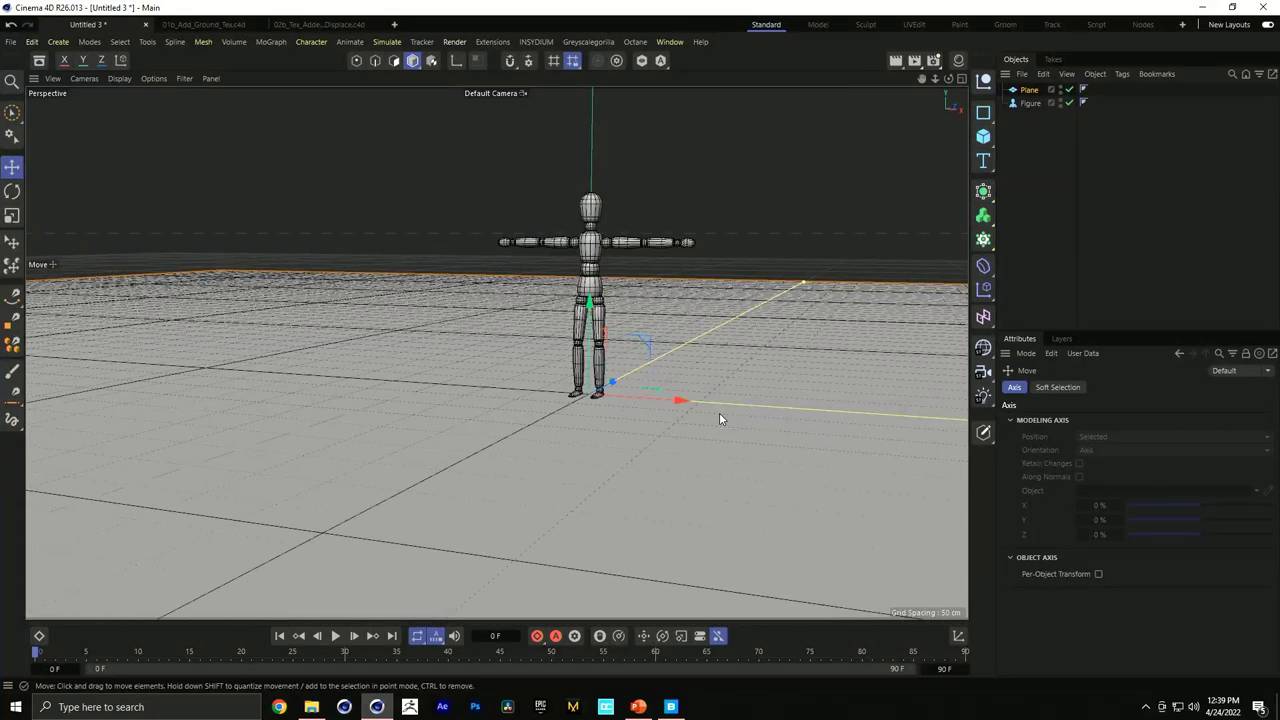
{"action": "left_click", "coordinate": [120, 79]}
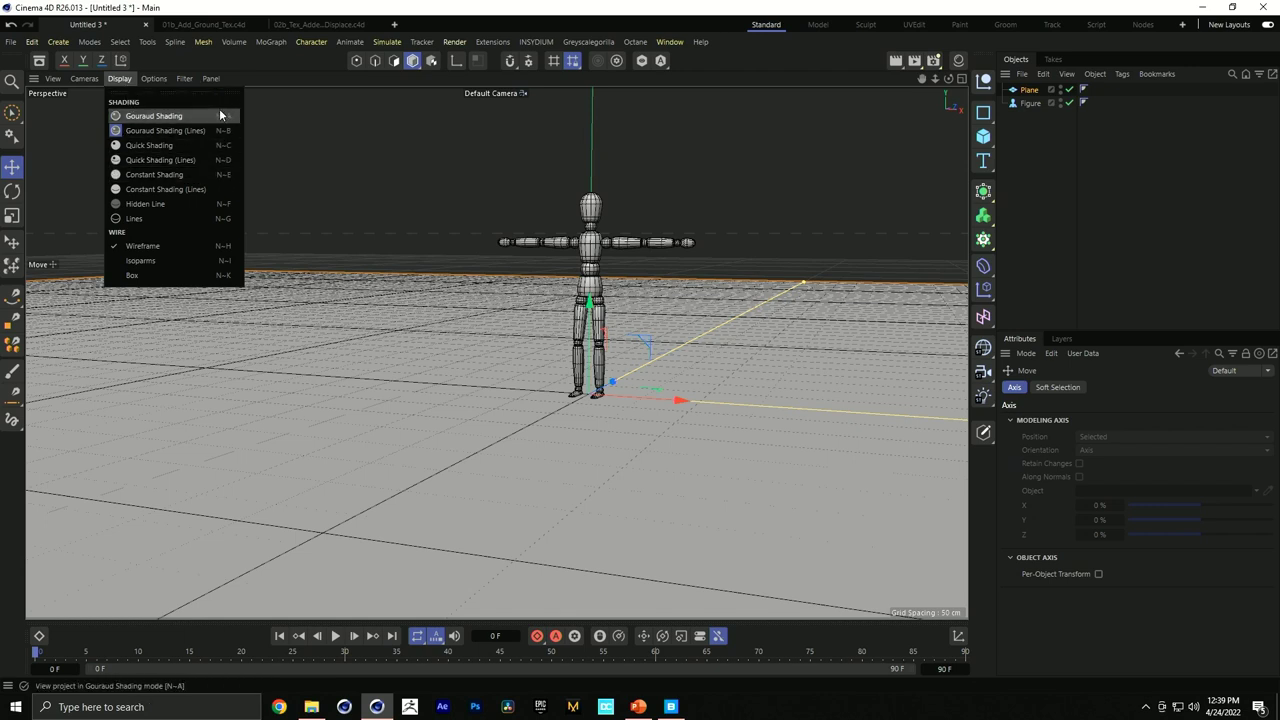
{"action": "left_click", "coordinate": [694, 230]}
{"action": "left_click_drag", "start_coordinate": [519, 321], "coordinate": [446, 300], "text": "alt"}
{"action": "scroll", "coordinate": [466, 286], "scroll_direction": "down", "scroll_amount": 3}
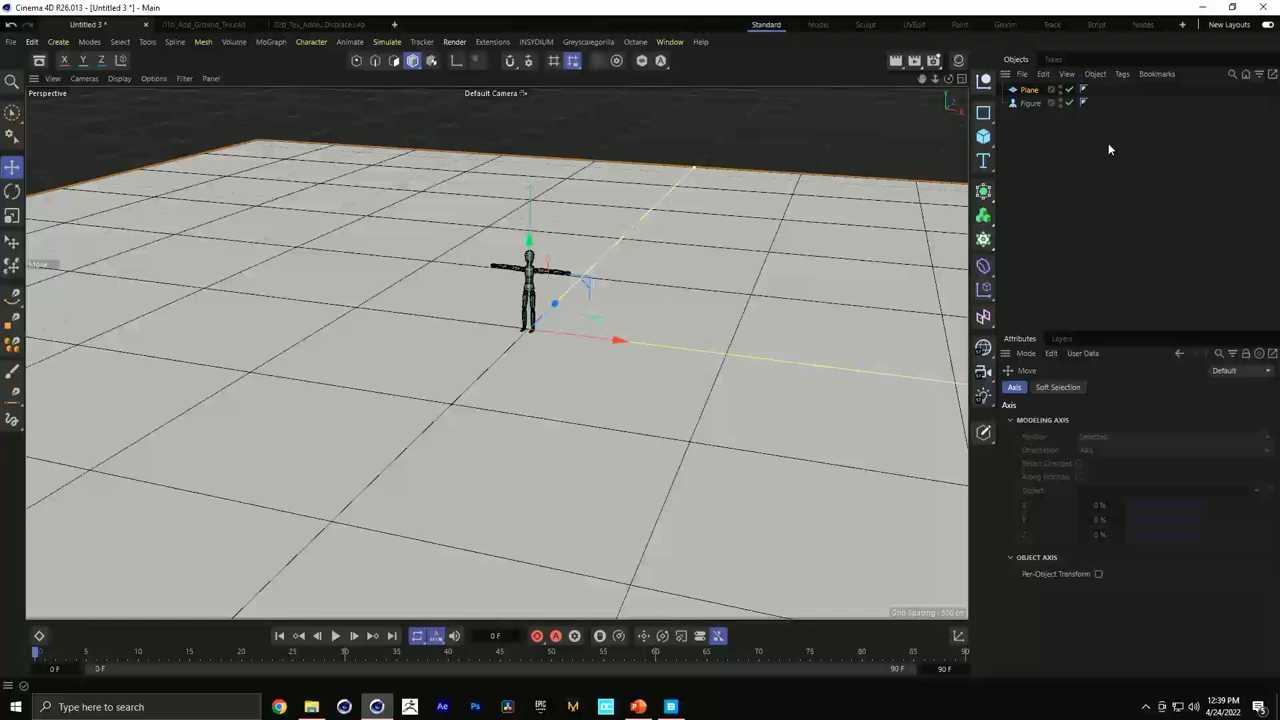
Rename the Plane object to 'Groud'.
{"action": "left_click", "coordinate": [1022, 91]}
{"action": "double_click", "coordinate": [1027, 90]}
{"action": "type", "text": "Groud"}
{"action": "key", "text": "Return"}
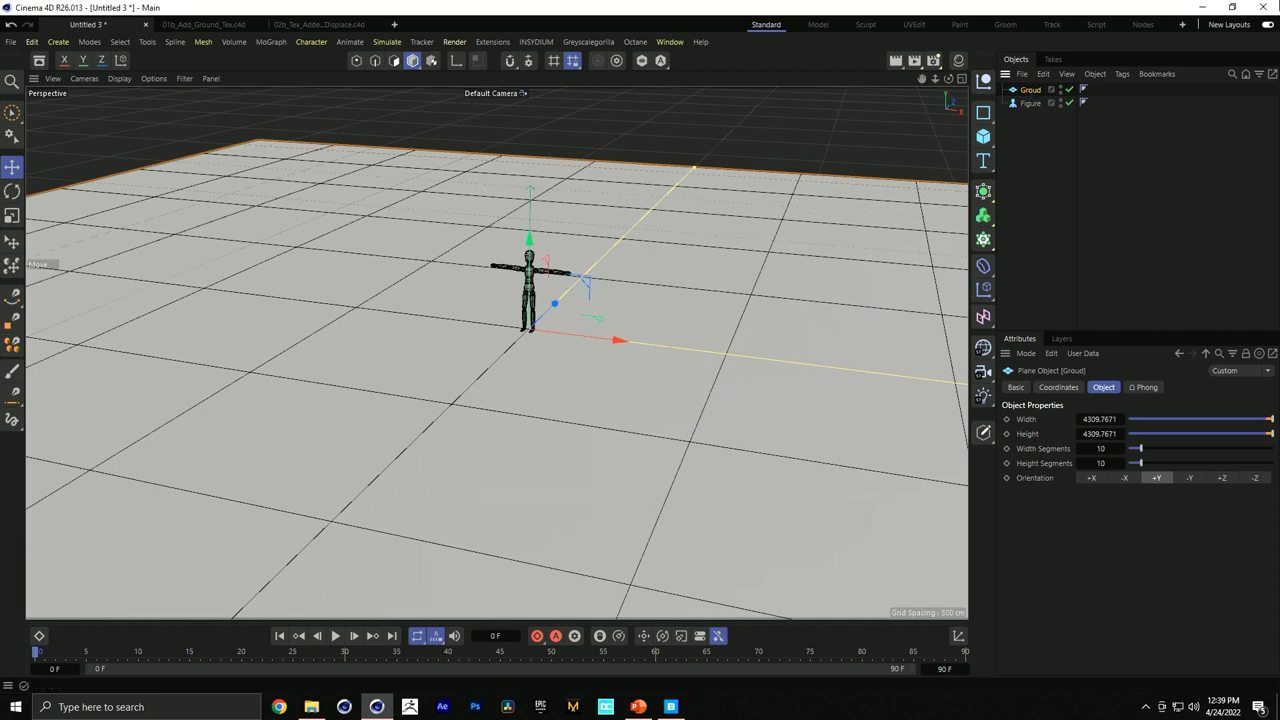
Set the plane's width and height segments to 333 each.
{"action": "left_click", "coordinate": [1100, 449]}
{"action": "type", "text": "222"}
{"action": "key", "text": "Tab"}
{"action": "type", "text": "222"}
{"action": "key", "text": "Return"}
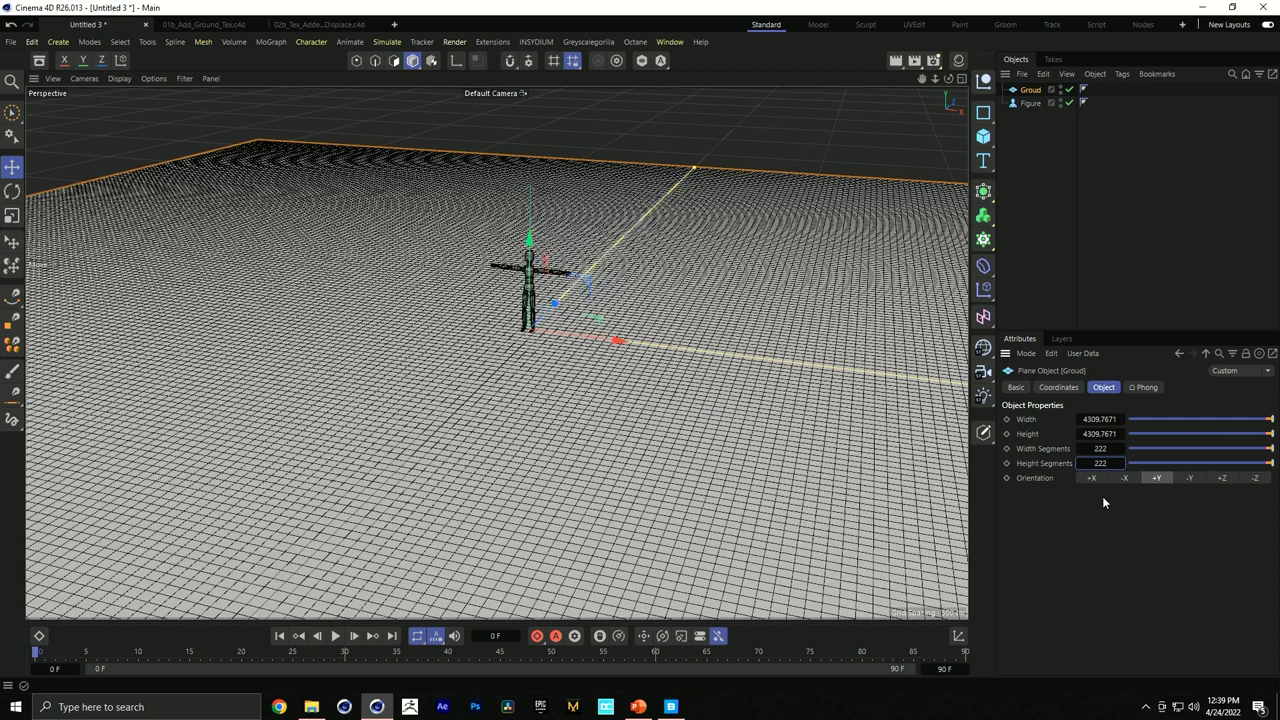
{"action": "left_click", "coordinate": [1100, 449]}
{"action": "type", "text": "333"}
{"action": "key", "text": "Tab"}
{"action": "type", "text": "333"}
{"action": "key", "text": "Return"}
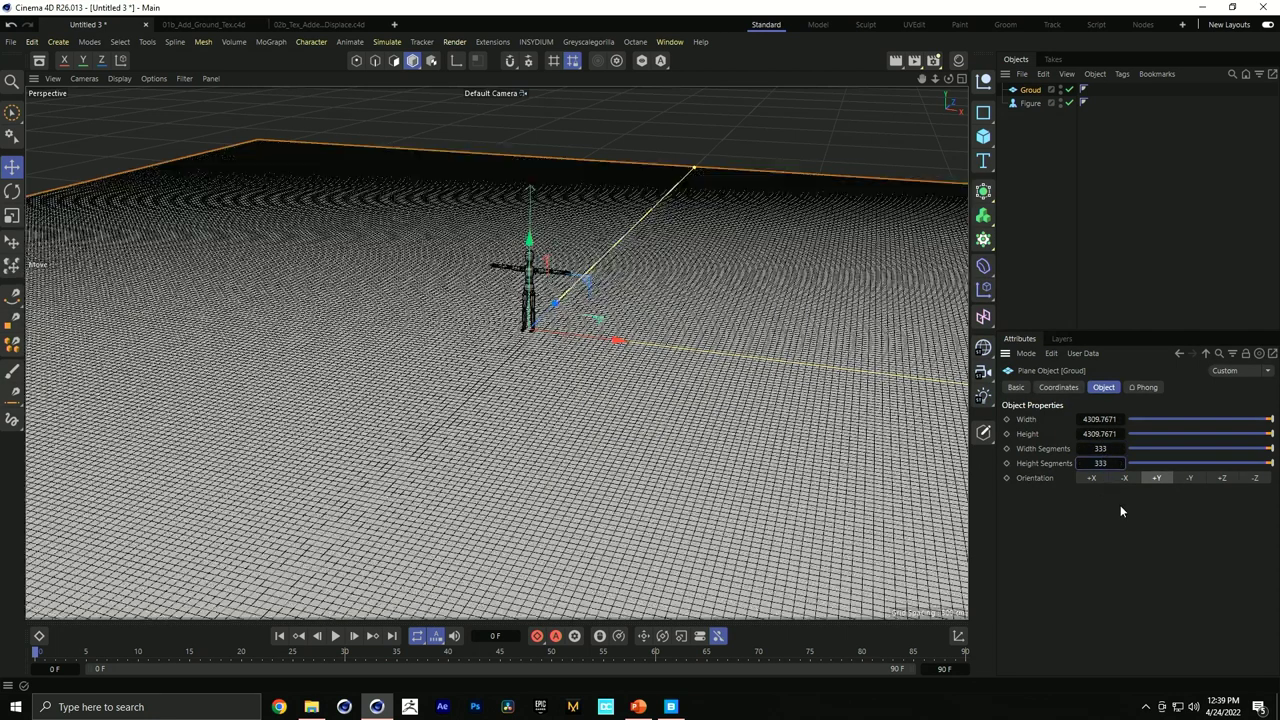
Frame the figure on the plane and set the viewport to solid Gouraud shading.
{"action": "left_click_drag", "start_coordinate": [603, 413], "coordinate": [582, 278], "text": "alt"}
{"action": "left_click_drag", "start_coordinate": [519, 246], "coordinate": [484, 391], "text": "alt"}
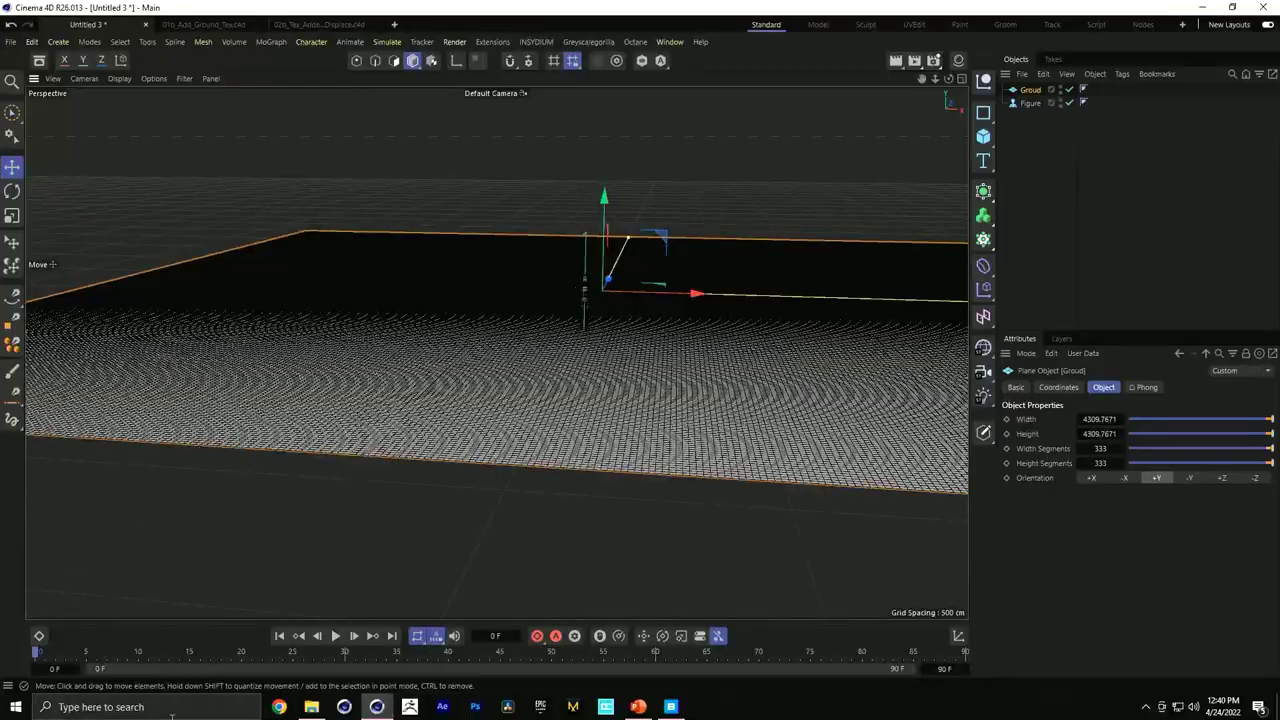
{"action": "left_click_drag", "start_coordinate": [795, 470], "coordinate": [630, 270], "text": "alt"}
{"action": "key", "text": "n"}
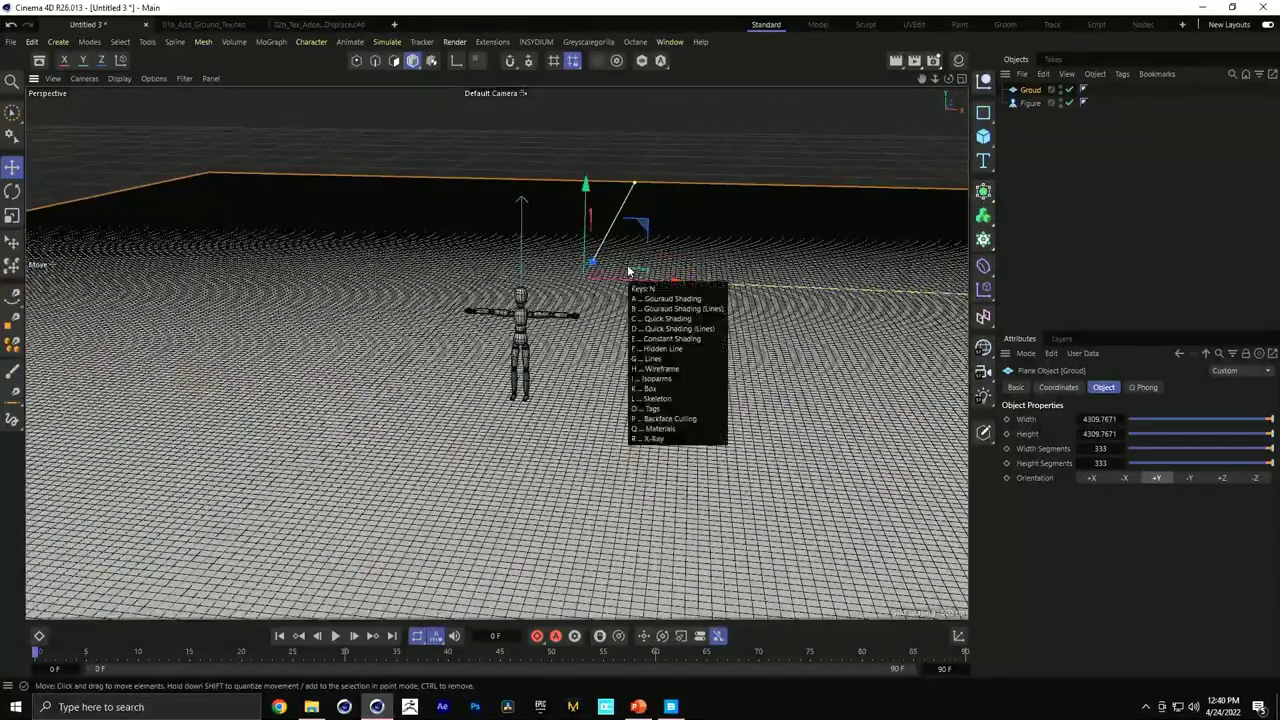
{"action": "key", "text": "a"}
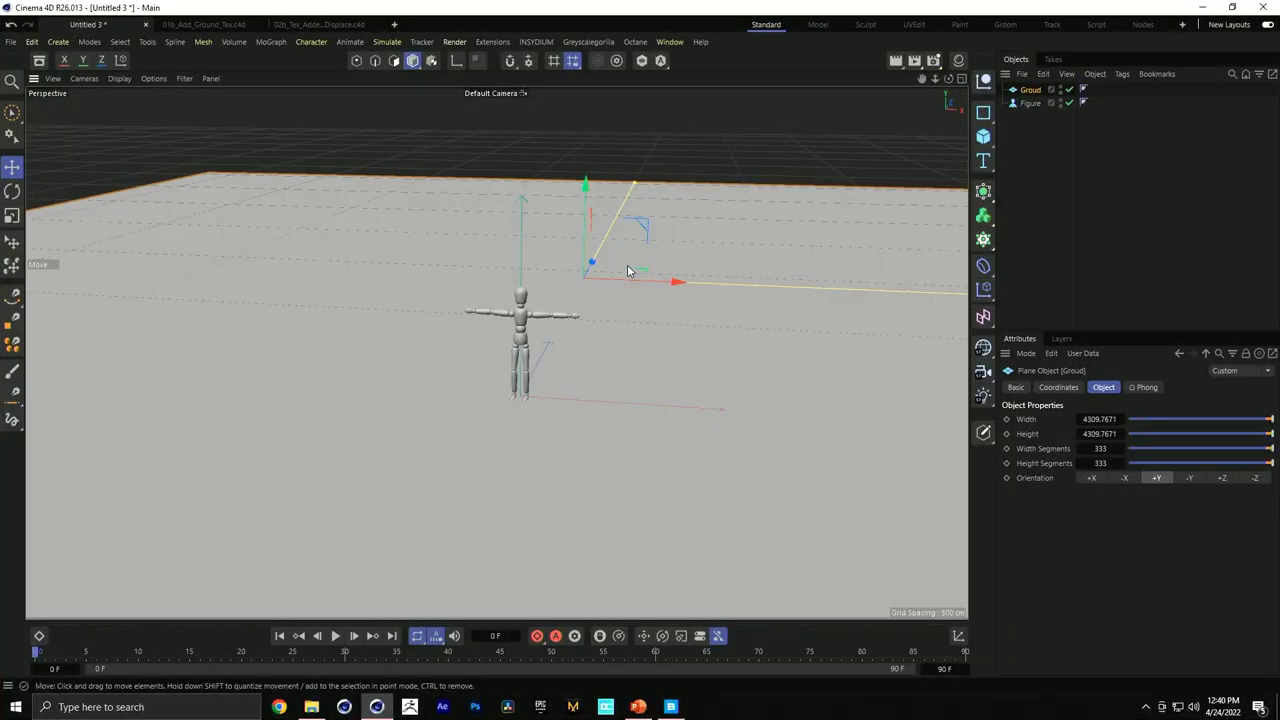
{"action": "scroll", "coordinate": [551, 328], "scroll_direction": "up", "scroll_amount": 3}
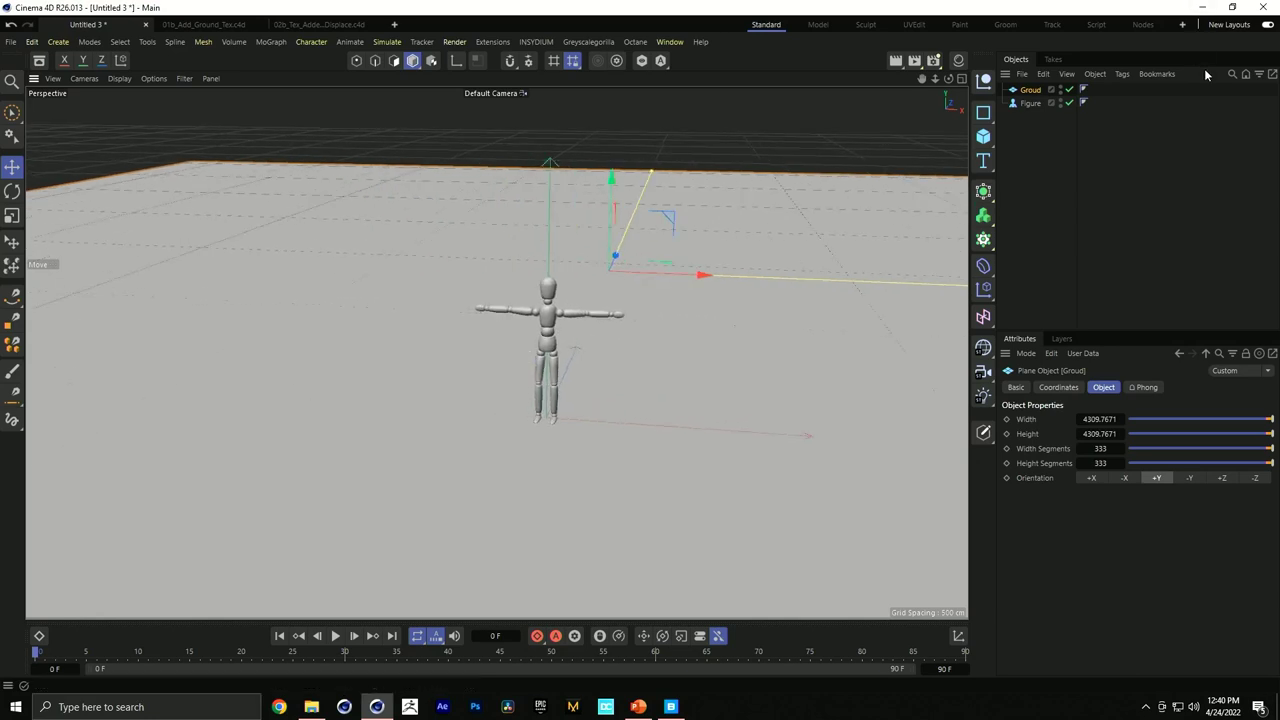
Create a Displacer through the Commander search 'displac' and nest it under the plane.
{"action": "left_click", "coordinate": [983, 265]}
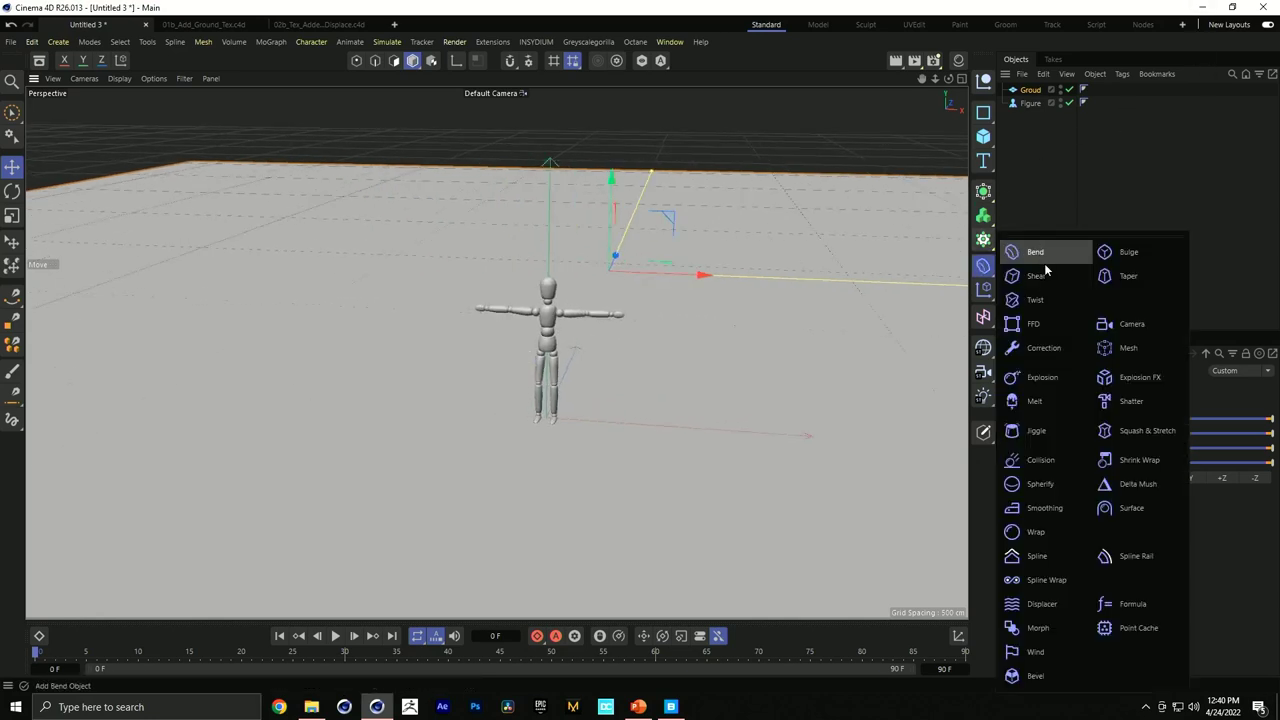
{"action": "left_click", "coordinate": [1046, 200]}
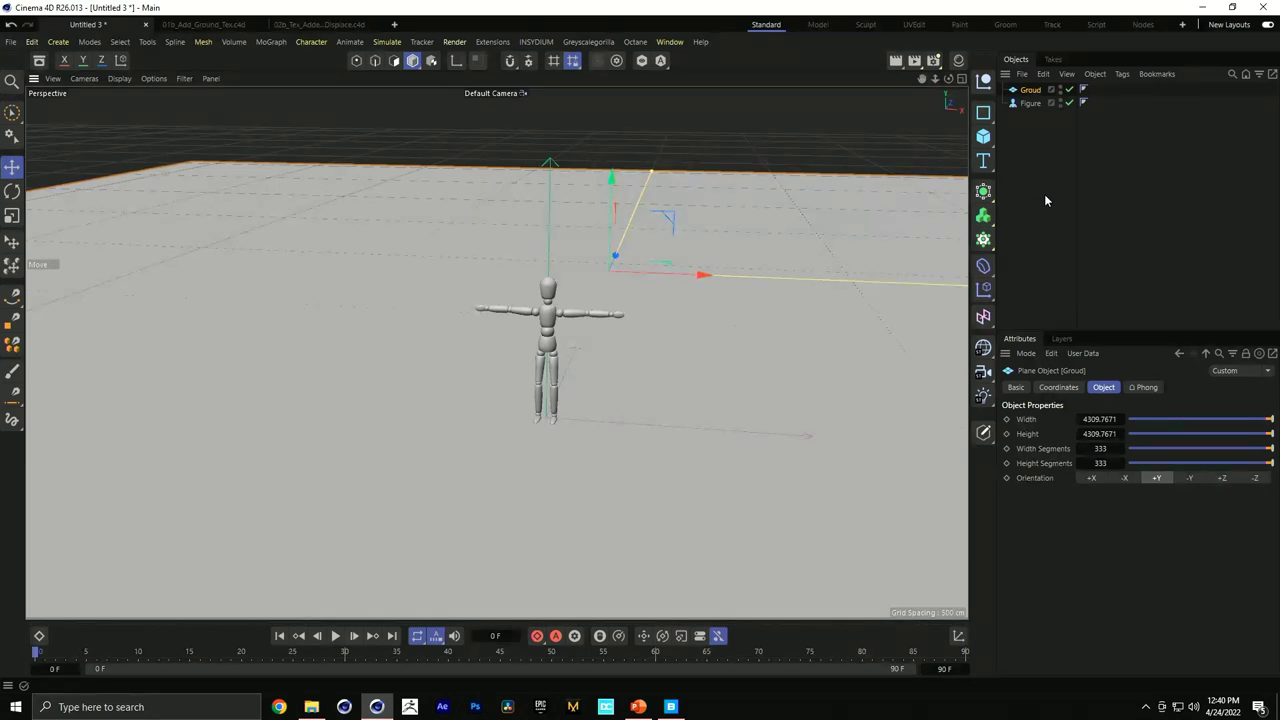
{"action": "left_click", "coordinate": [1040, 200]}
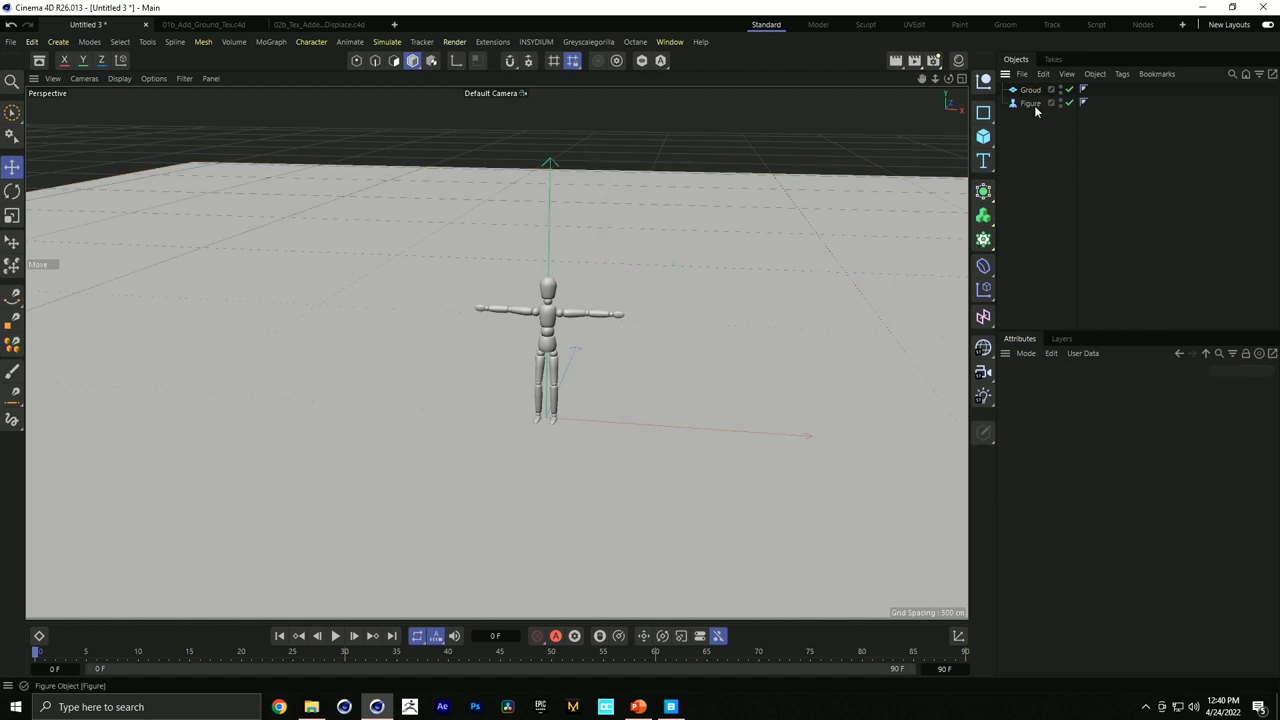
{"action": "key", "text": "shift+c"}
{"action": "type", "text": "displ"}
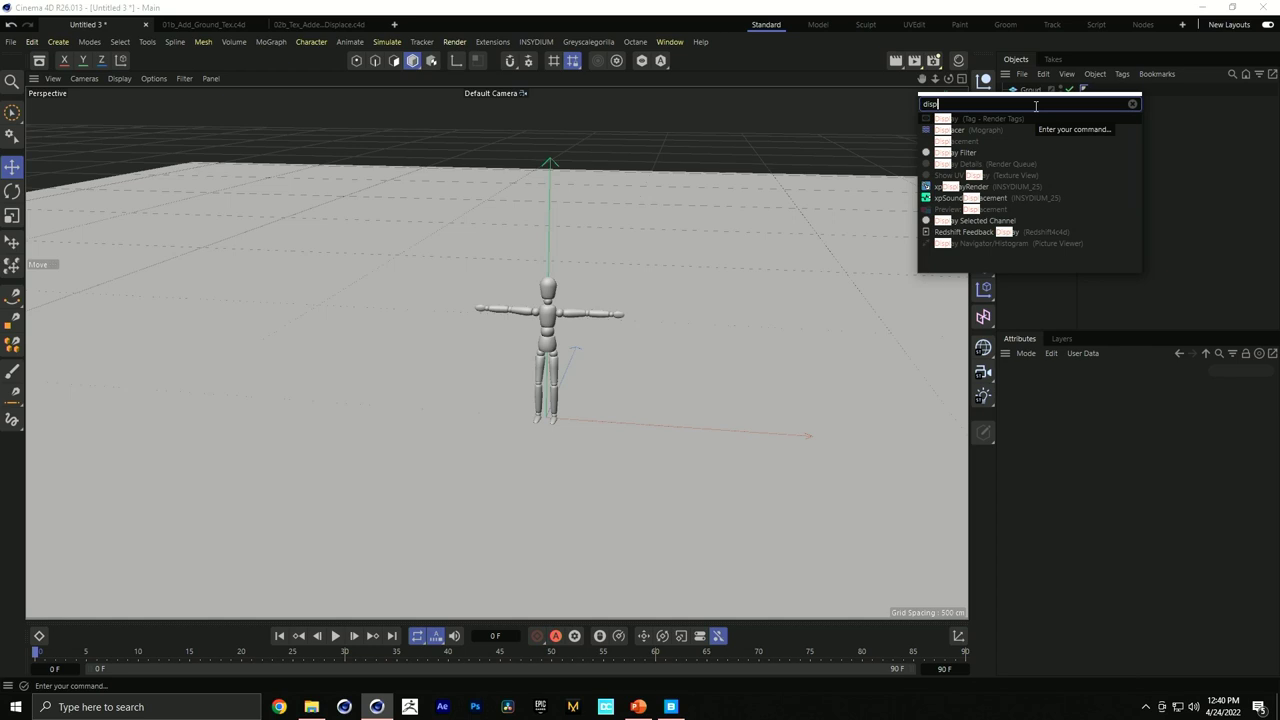
{"action": "type", "text": "ac"}
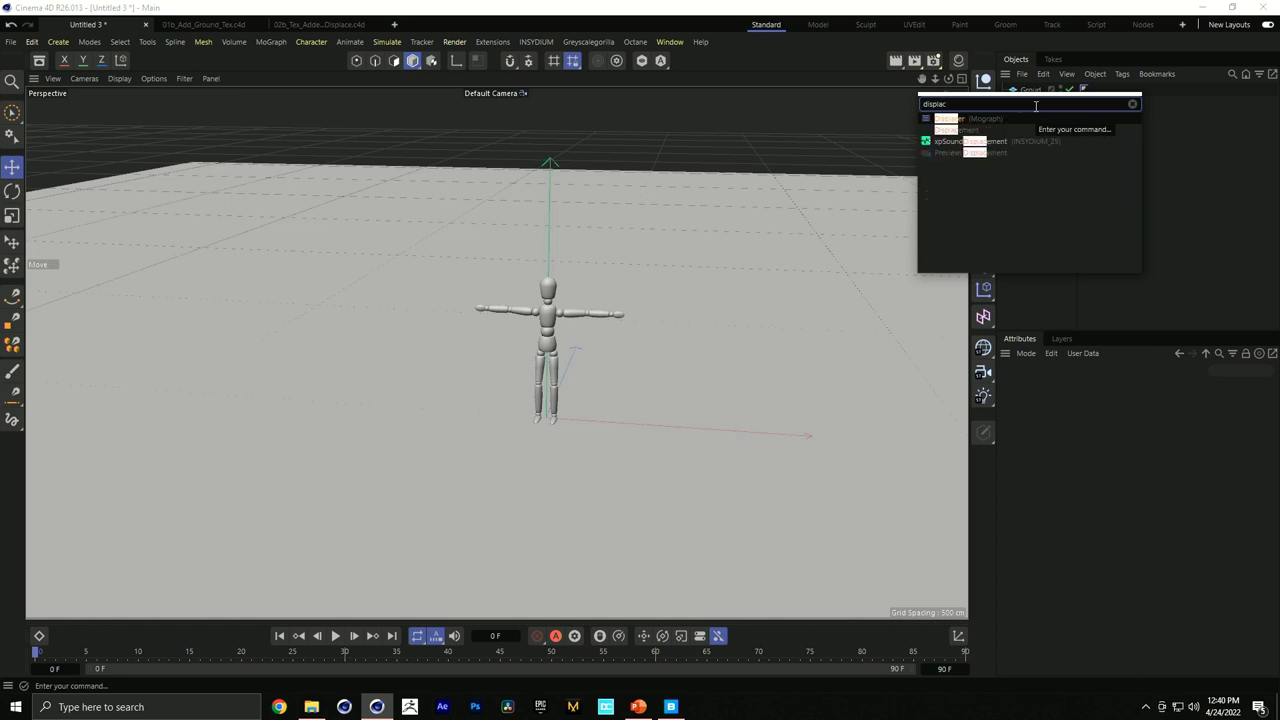
{"action": "key", "text": "Return"}
{"action": "mouse_move", "coordinate": [1032, 91]}
{"action": "left_mouse_down"}
{"action": "mouse_move", "coordinate": [1030, 120]}
{"action": "mouse_move", "coordinate": [1035, 102]}
{"action": "left_mouse_up"}
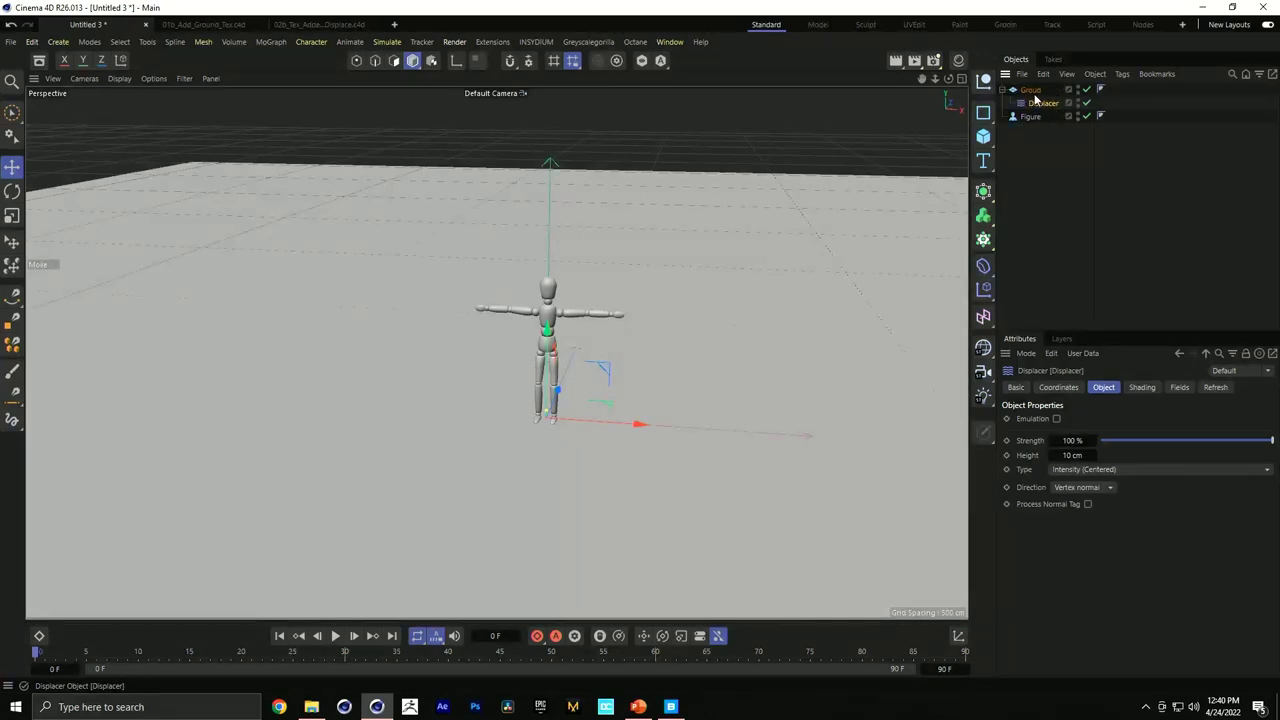
Rename the plane to Ground and raise the Displacer height to about 45 cm.
{"action": "left_click", "coordinate": [1034, 93]}
{"action": "double_click", "coordinate": [1035, 91]}
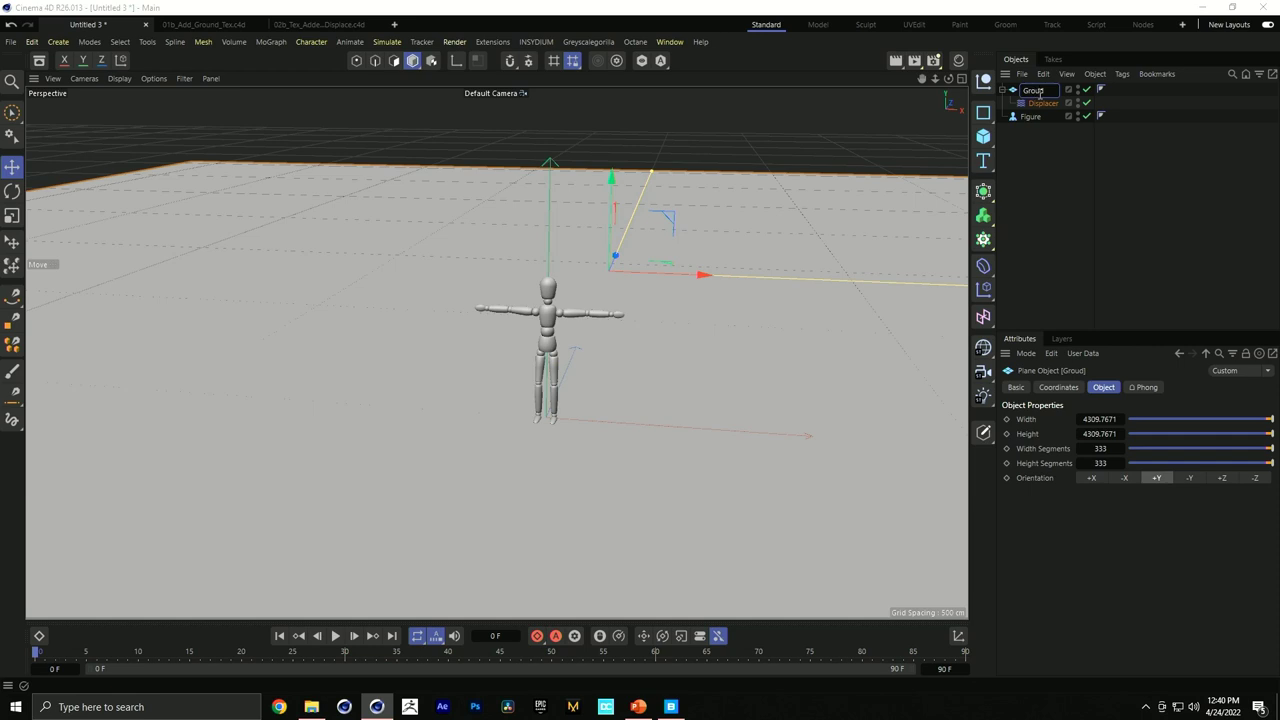
{"action": "type", "text": "Ground"}
{"action": "key", "text": "Return"}
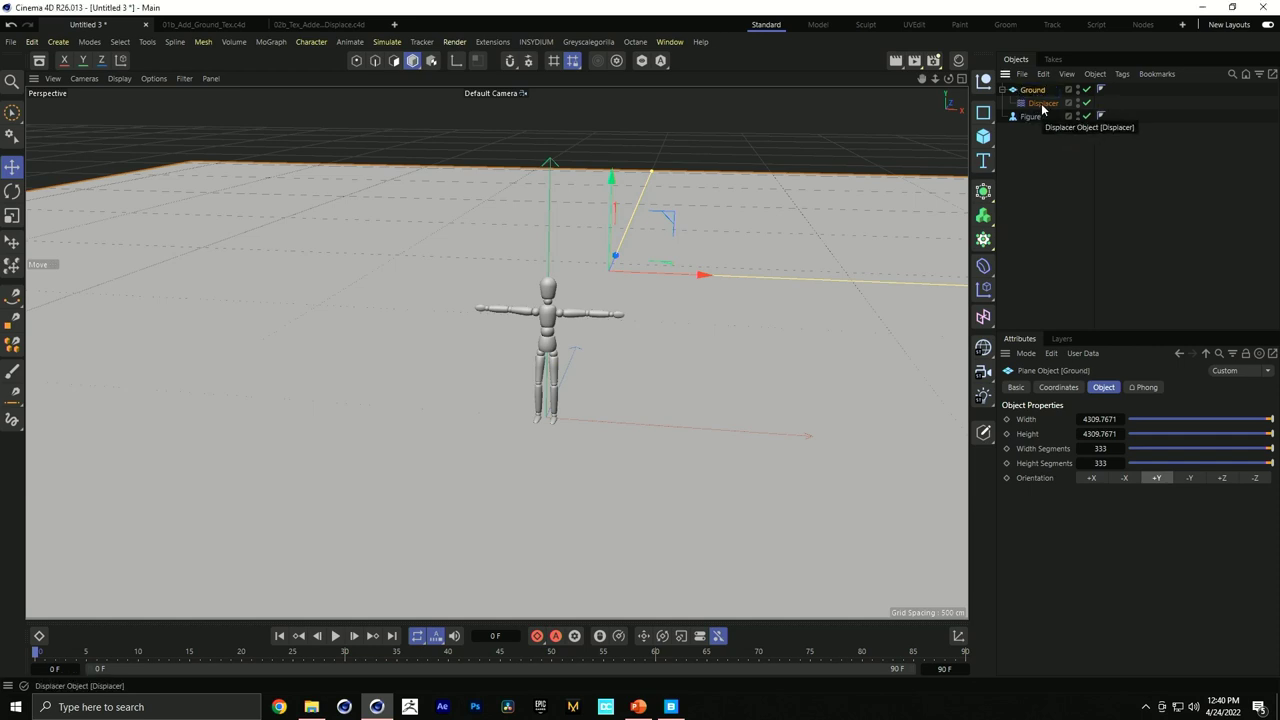
{"action": "left_click", "coordinate": [1041, 104]}
{"action": "left_click", "coordinate": [1070, 455]}
{"action": "left_click_drag", "start_coordinate": [1093, 455], "coordinate": [1126, 450]}
Load a Noise shader into the Displacer's Shader slot and open the Noise settings.
{"action": "left_click", "coordinate": [1143, 388]}
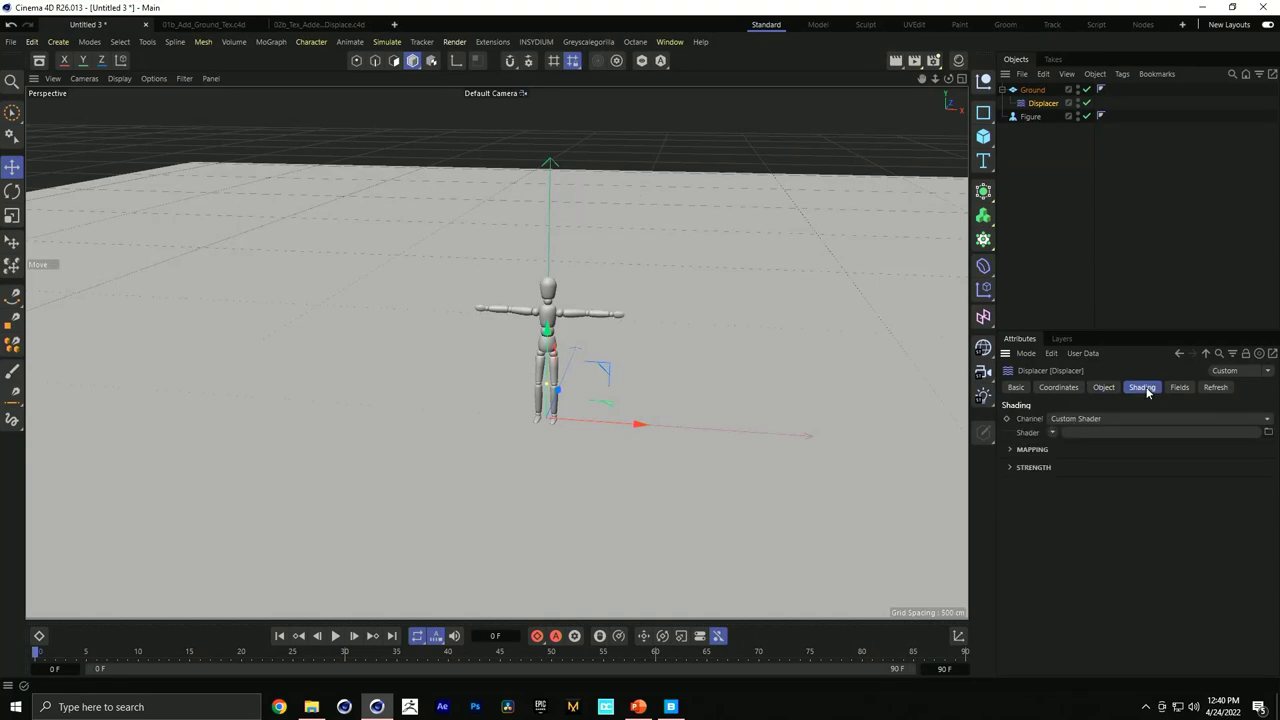
{"action": "left_click", "coordinate": [1053, 432]}
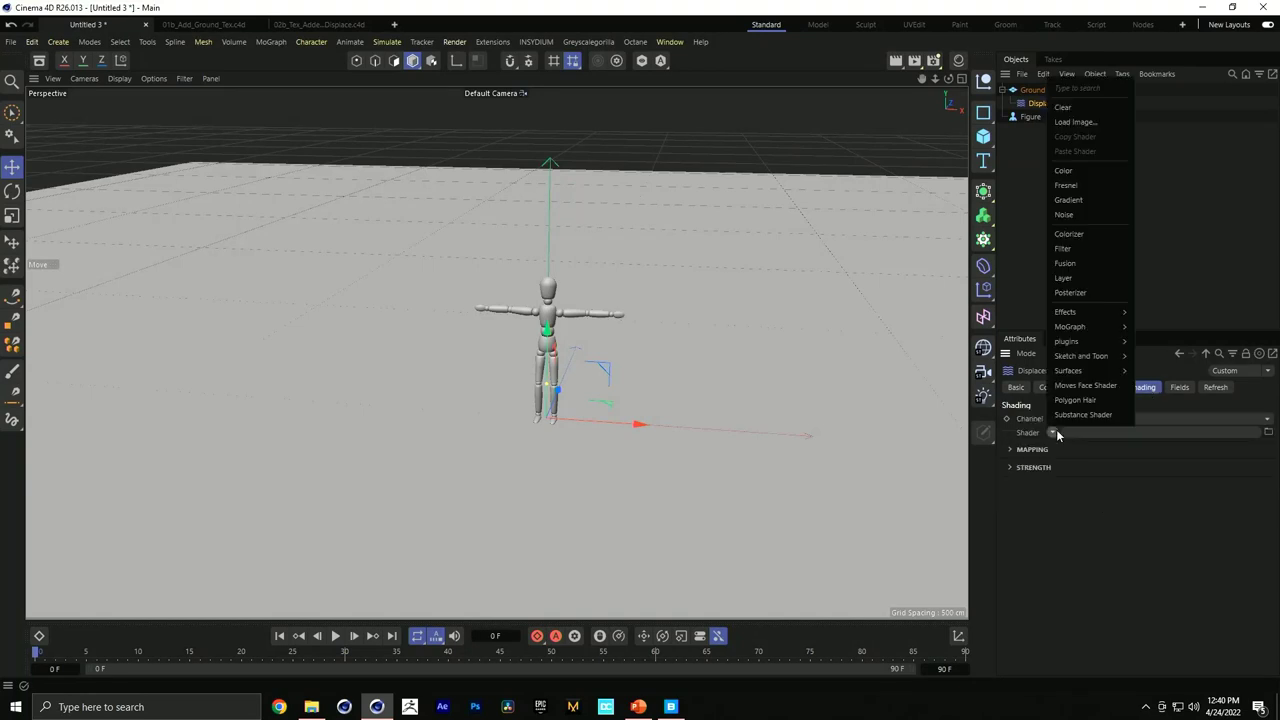
{"action": "left_click", "coordinate": [1066, 214]}
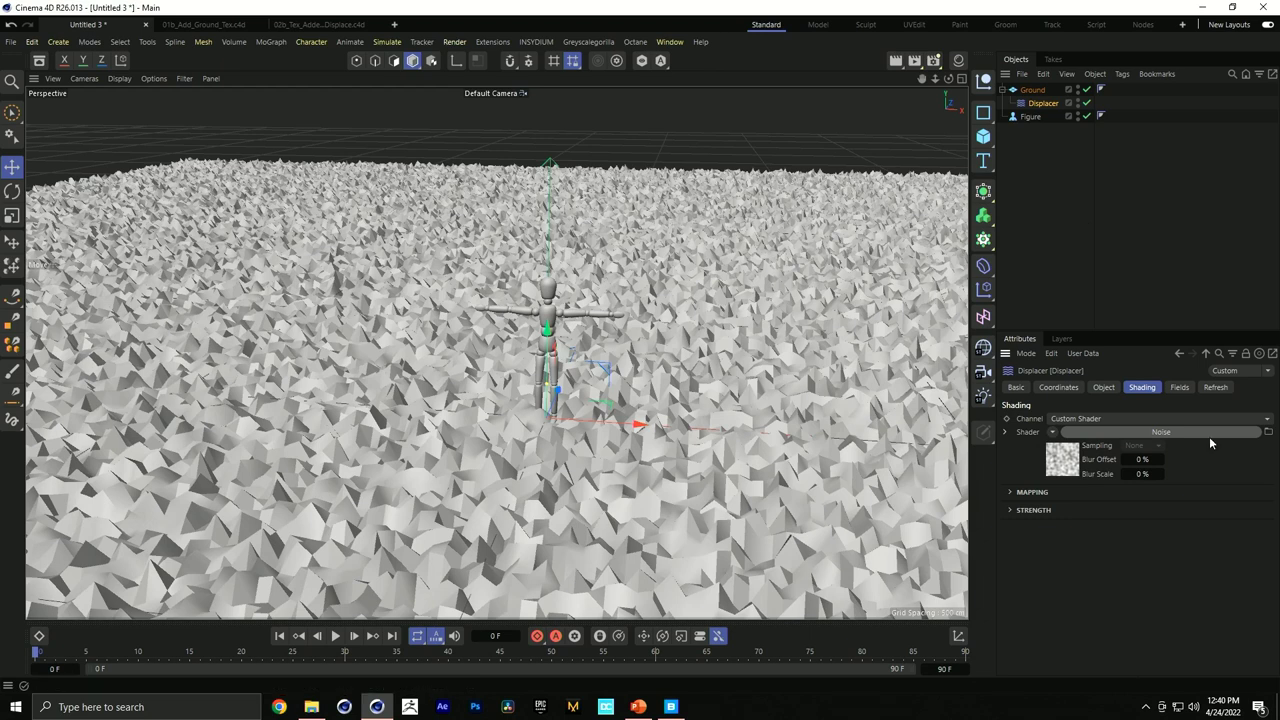
{"action": "left_click", "coordinate": [1165, 432]}
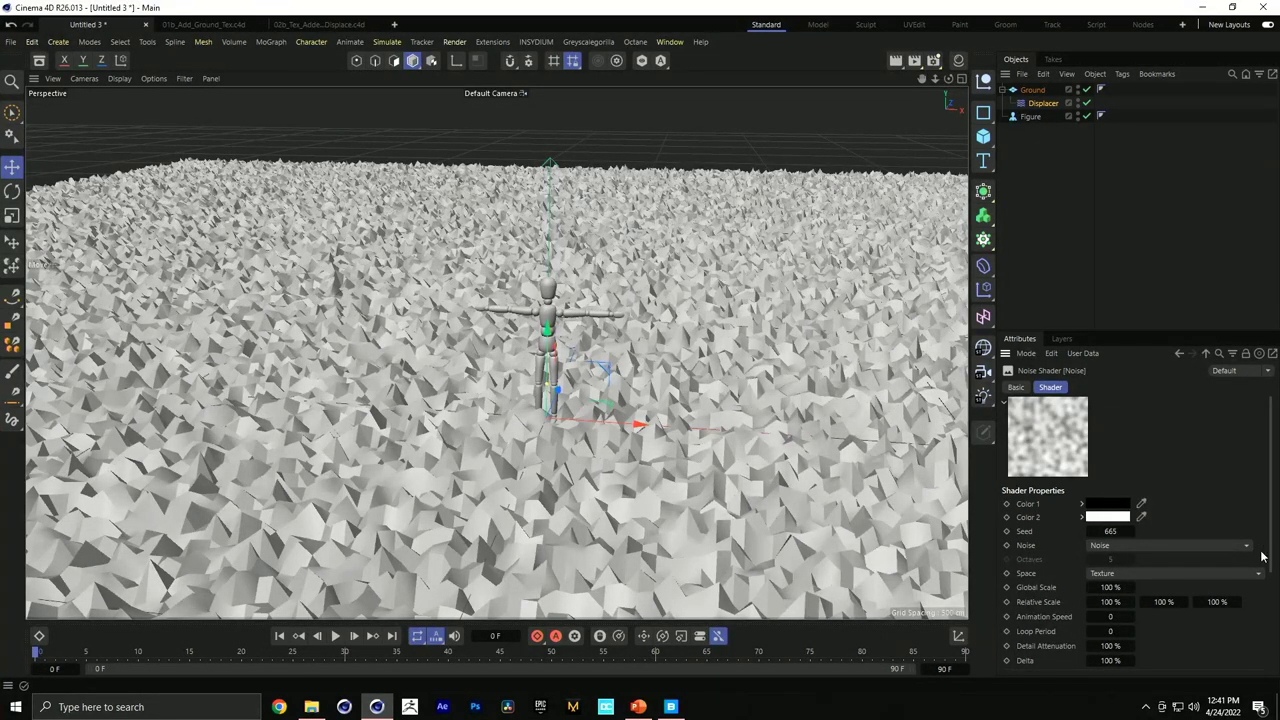
Change the noise type to Naki.
{"action": "left_click", "coordinate": [1262, 550]}
{"action": "scroll", "coordinate": [1262, 550], "scroll_direction": "down", "scroll_amount": 2}
{"action": "scroll", "coordinate": [1262, 560], "scroll_direction": "up", "scroll_amount": 2}
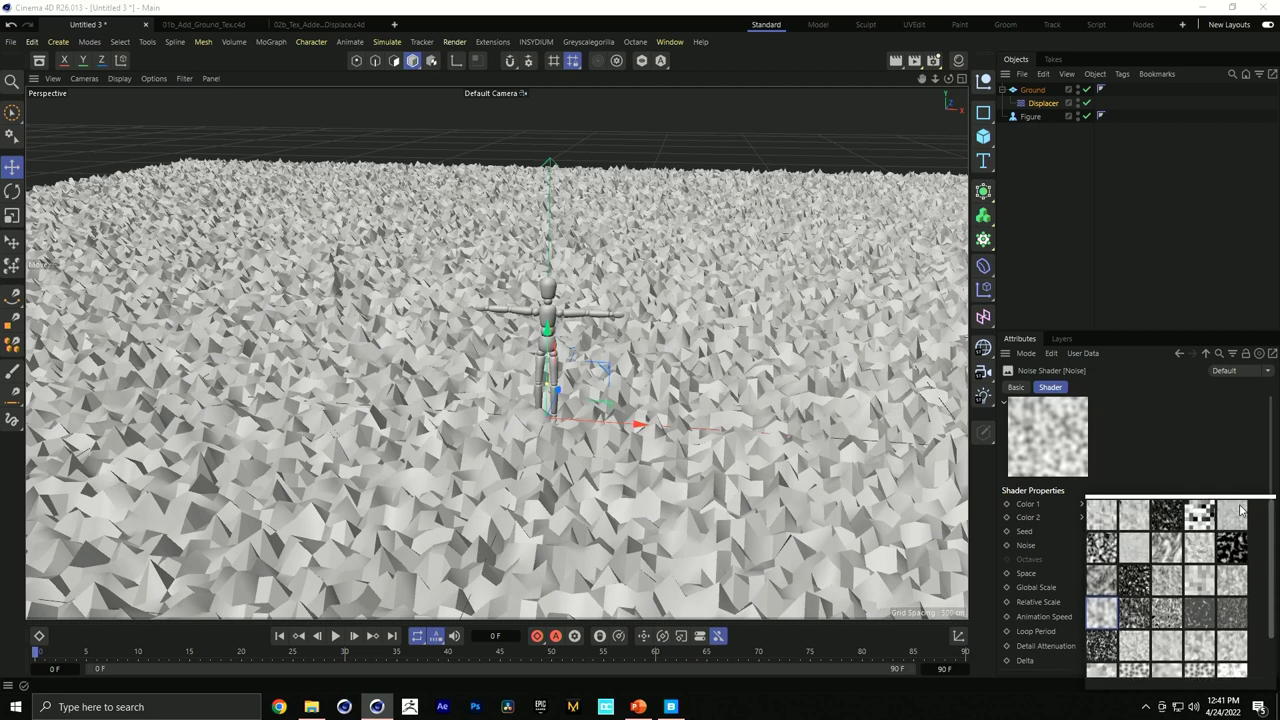
{"action": "left_click", "coordinate": [1240, 588]}
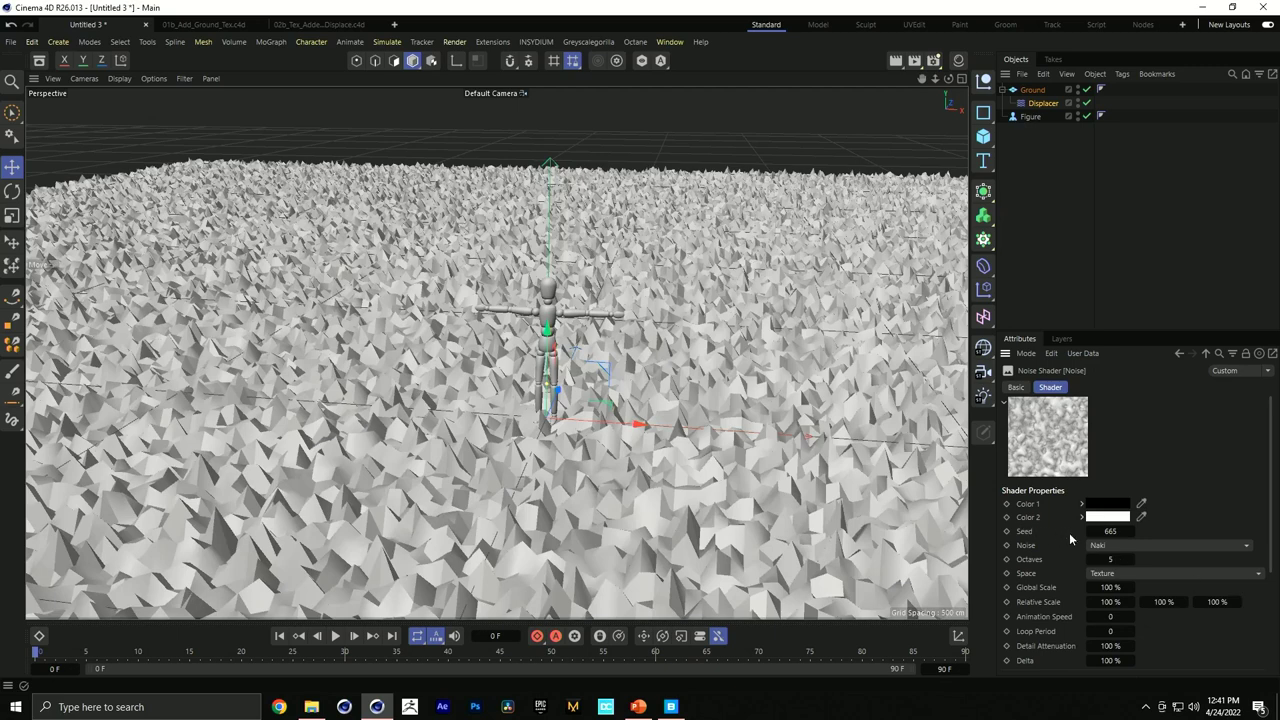
Set the noise Global Scale to 4444% after first trying 3333%.
{"action": "left_click_drag", "start_coordinate": [1100, 587], "coordinate": [1106, 587]}
{"action": "type", "text": "3333"}
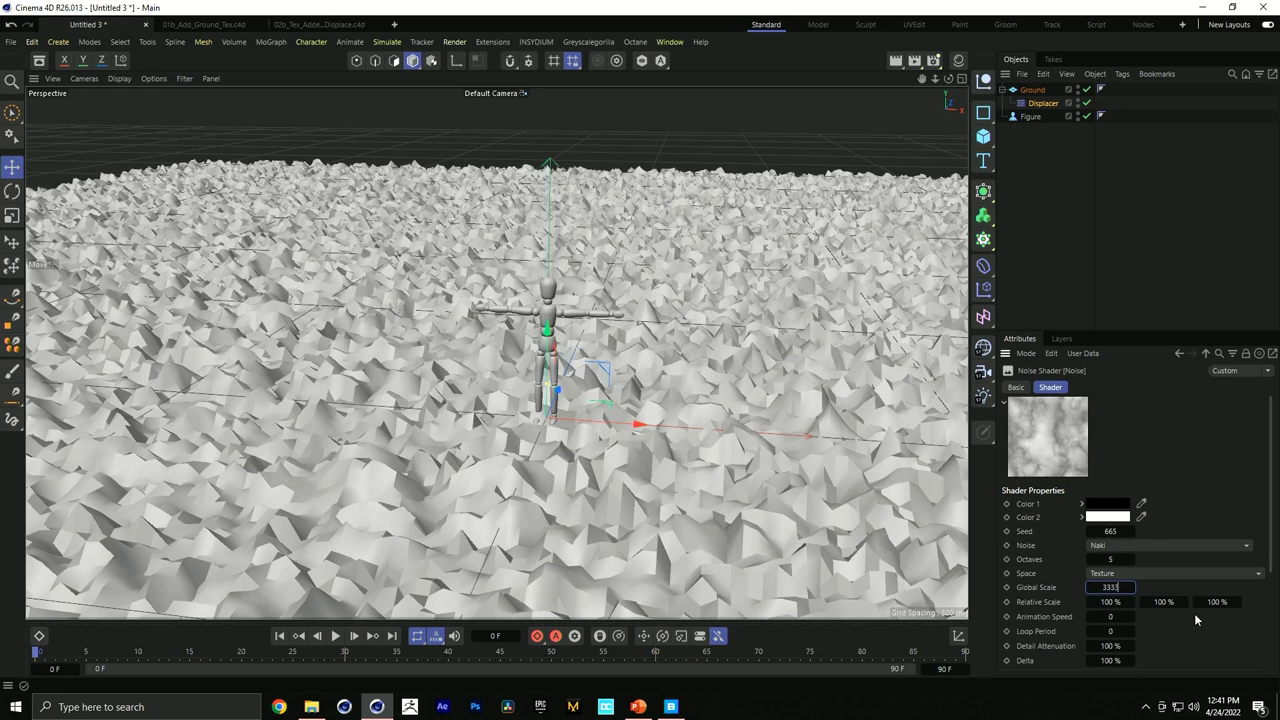
{"action": "key", "text": "Return"}
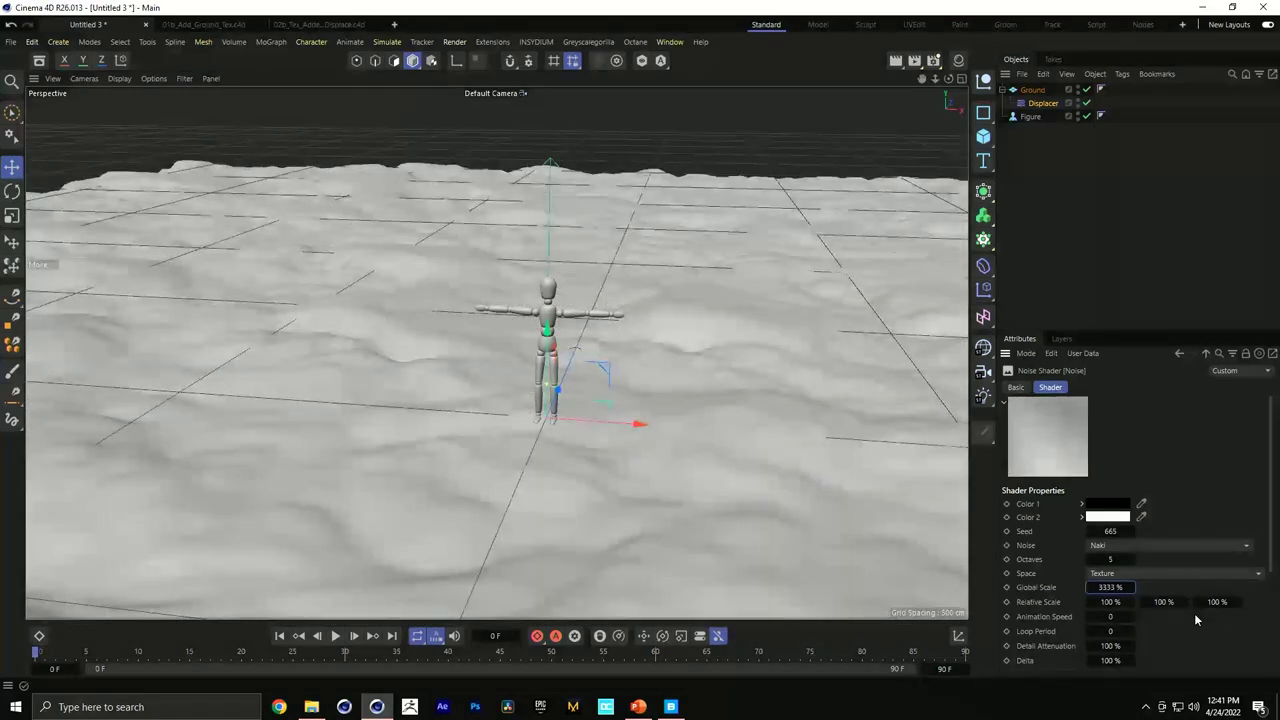
{"action": "left_click", "coordinate": [1101, 587]}
{"action": "type", "text": "4444"}
{"action": "key", "text": "Return"}
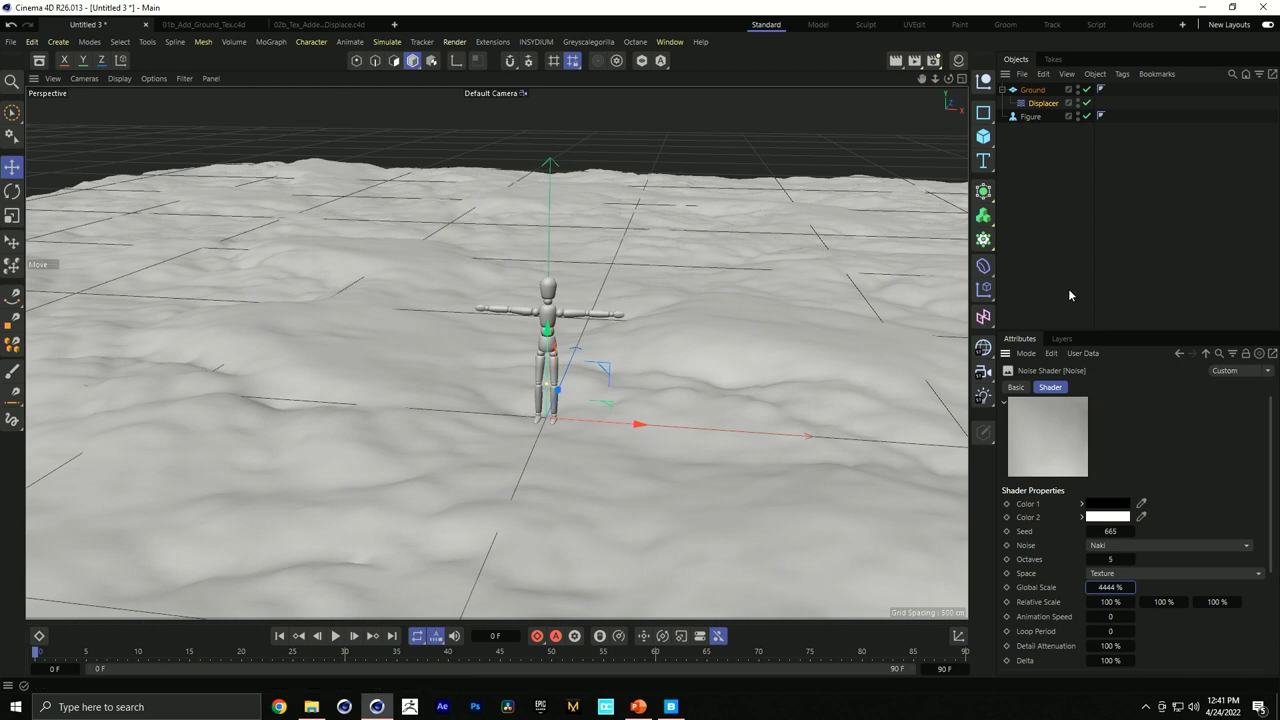
{"action": "double_click", "coordinate": [1040, 103]}
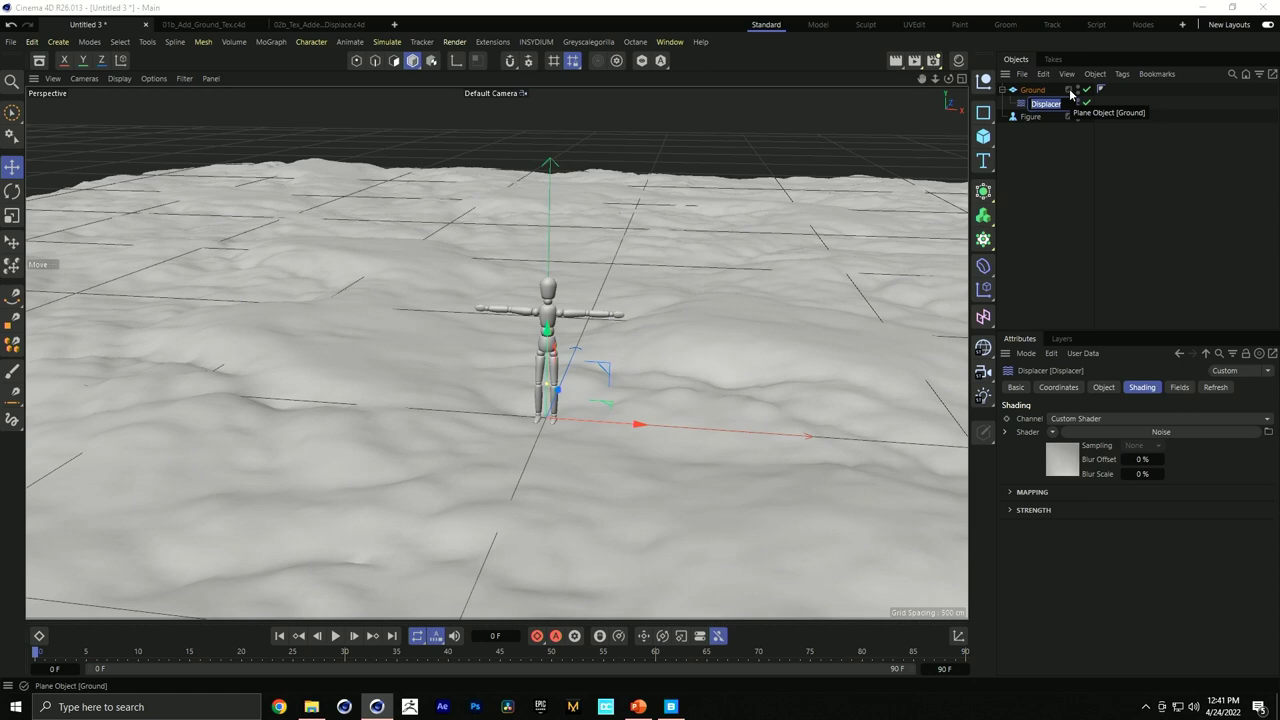
Rename the Displacer to Low Detail.
{"action": "type", "text": "Low Fide"}
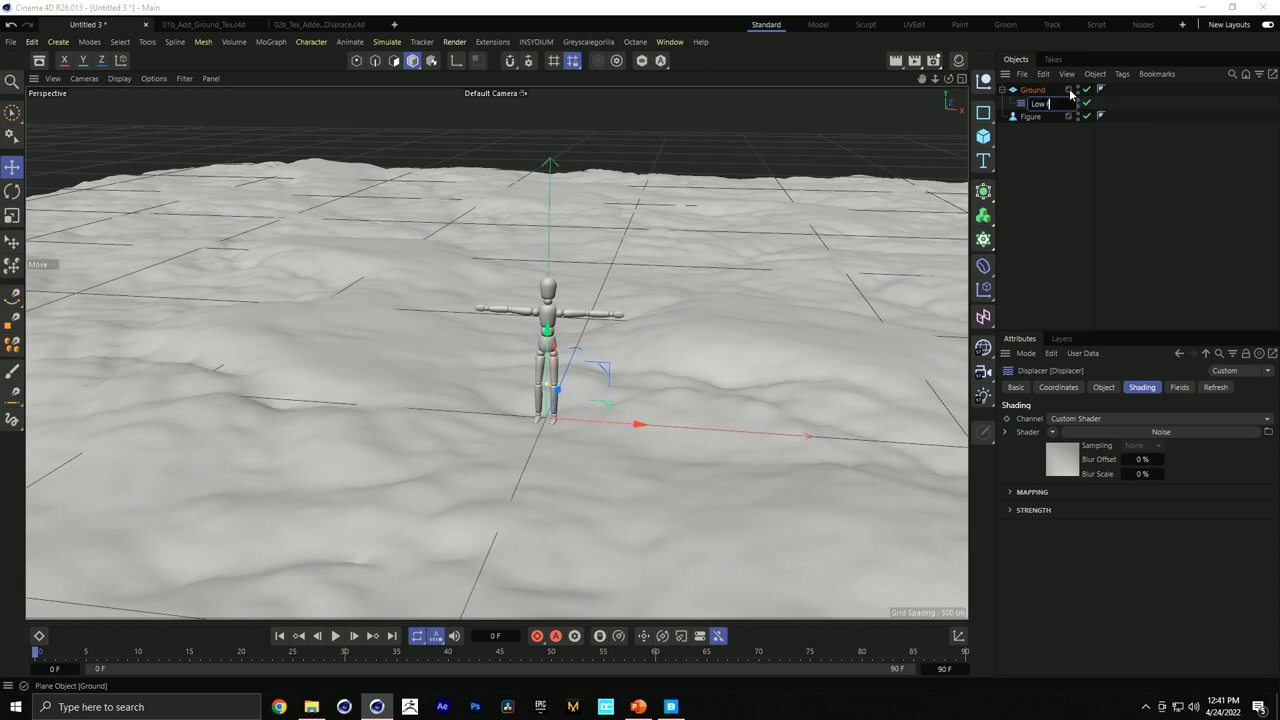
{"action": "key", "text": "BackSpace"}
{"action": "key", "text": "BackSpace"}
{"action": "key", "text": "BackSpace"}
{"action": "type", "text": "etail"}
{"action": "key", "text": "Return"}
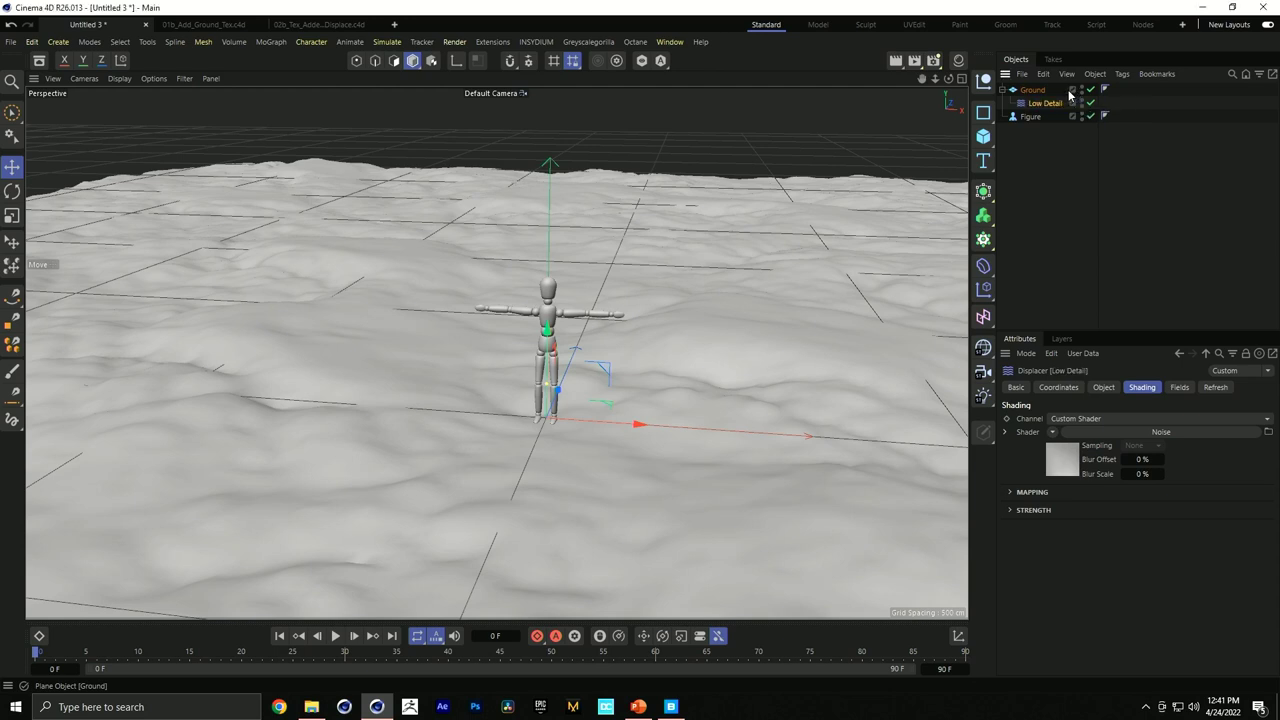
Set Low Detail's noise Global Scale to 5555%.
{"action": "left_click", "coordinate": [1141, 433]}
{"action": "left_click", "coordinate": [1110, 587]}
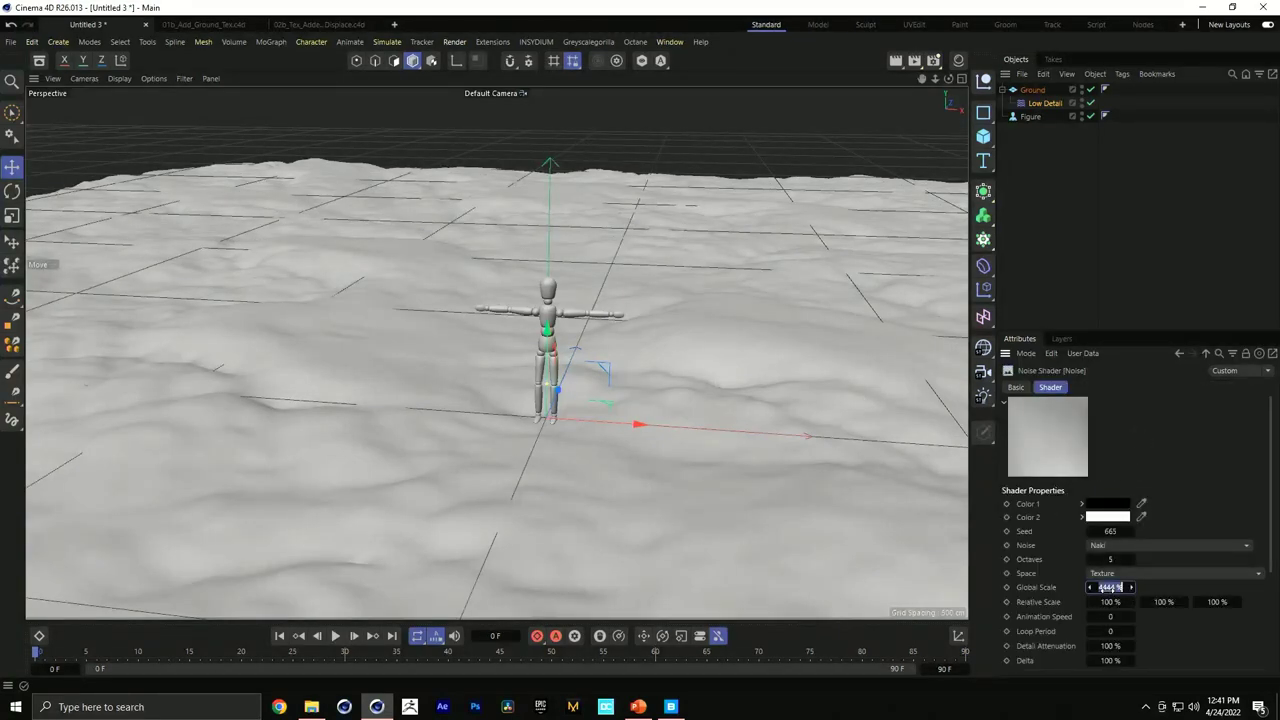
{"action": "type", "text": "5555"}
{"action": "key", "text": "Return"}
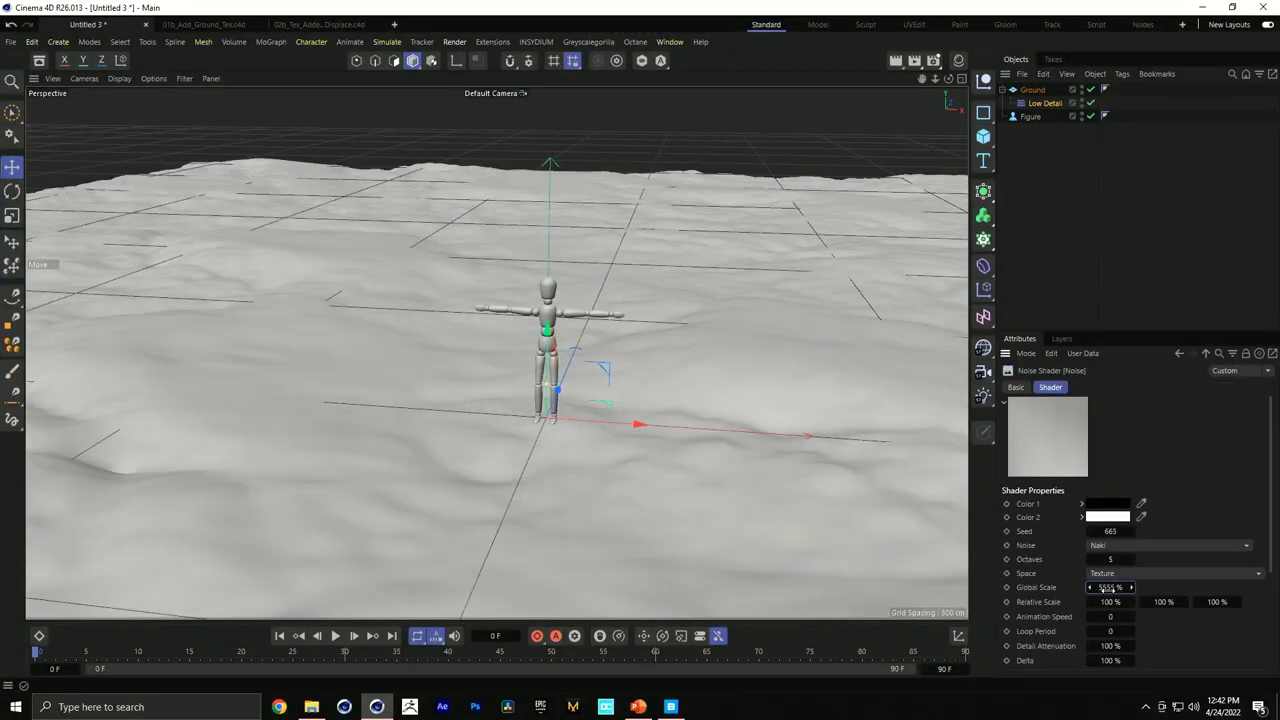
Raise Low Detail's height to 64 cm and Ctrl-drag a copy under Ground.
{"action": "left_click", "coordinate": [1046, 103]}
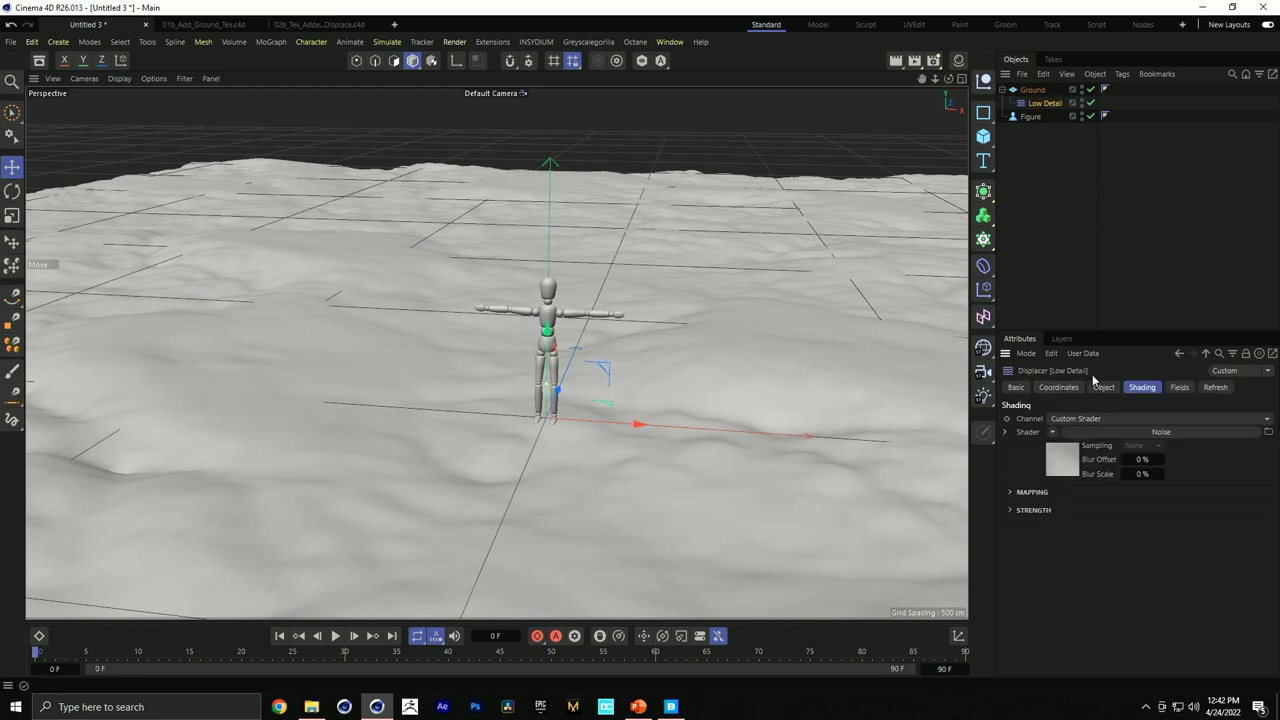
{"action": "left_click", "coordinate": [1103, 387]}
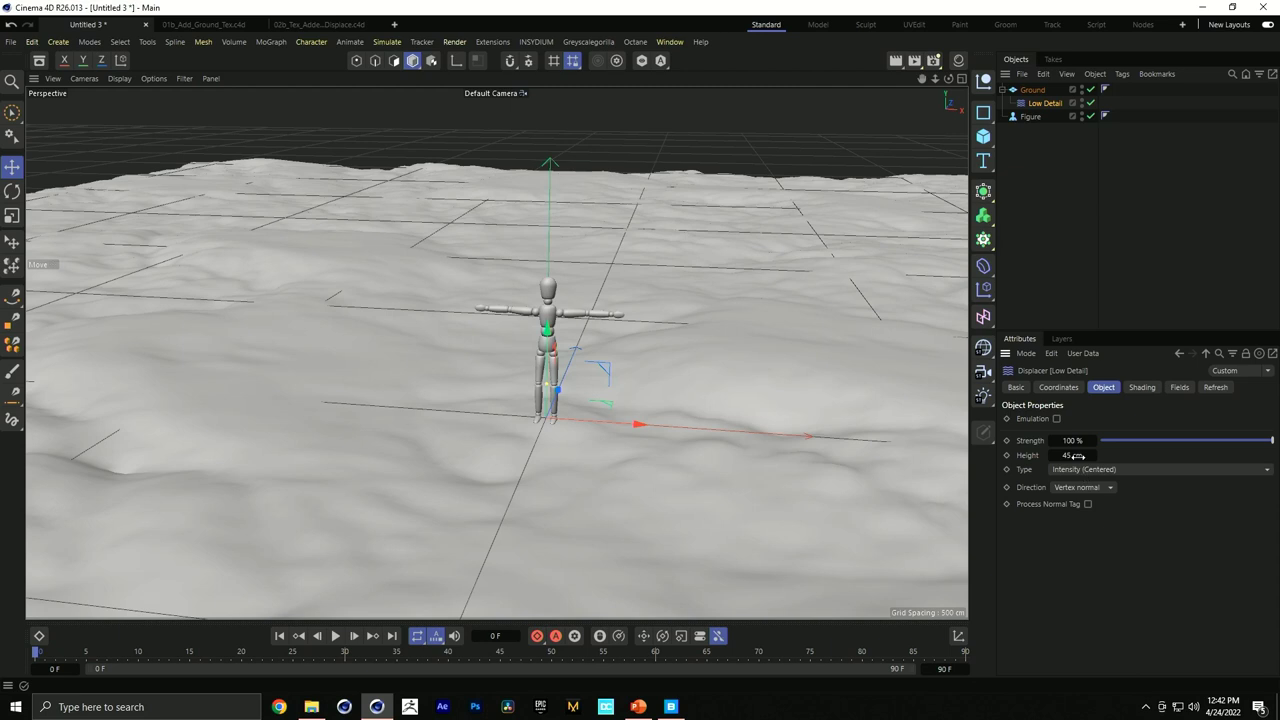
{"action": "left_click_drag", "start_coordinate": [1072, 455], "coordinate": [1082, 455]}
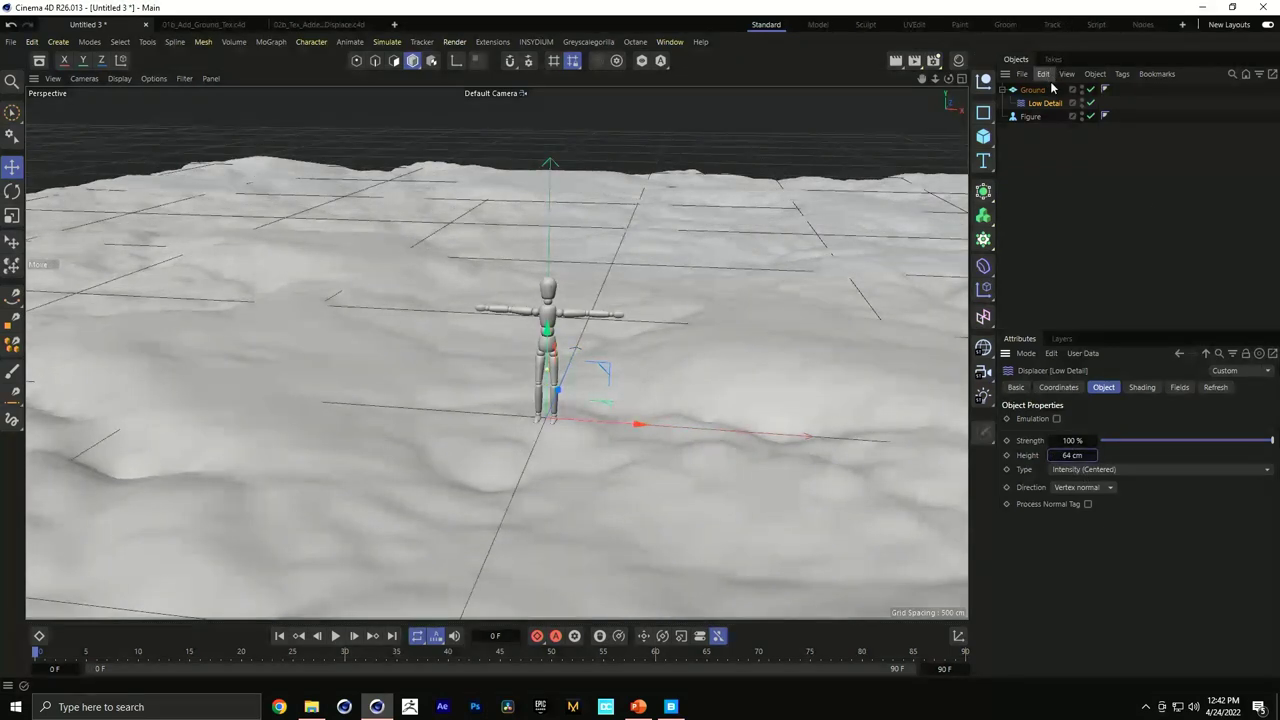
{"action": "left_click_drag", "start_coordinate": [1070, 103], "coordinate": [1060, 115]}
Rename the copy to Higher Detail and adjust its height to about 28 cm.
{"action": "double_click", "coordinate": [1050, 117]}
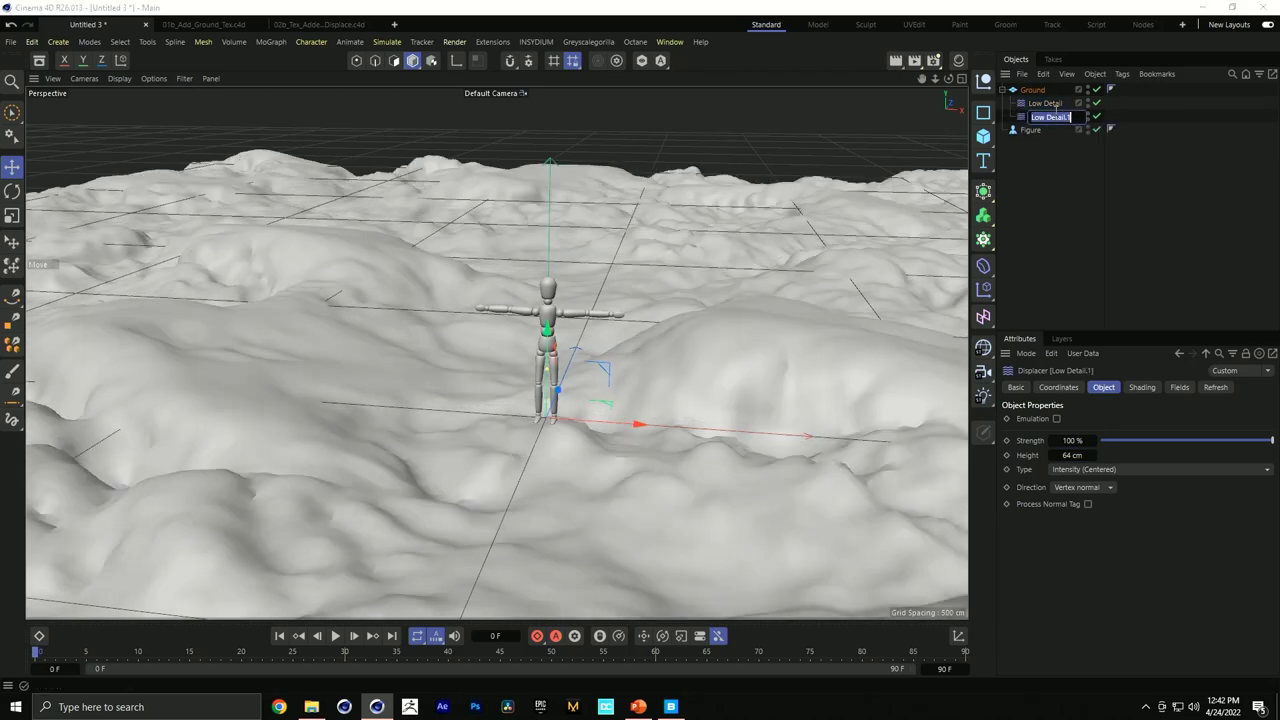
{"action": "type", "text": "Higher Detail"}
{"action": "key", "text": "Return"}
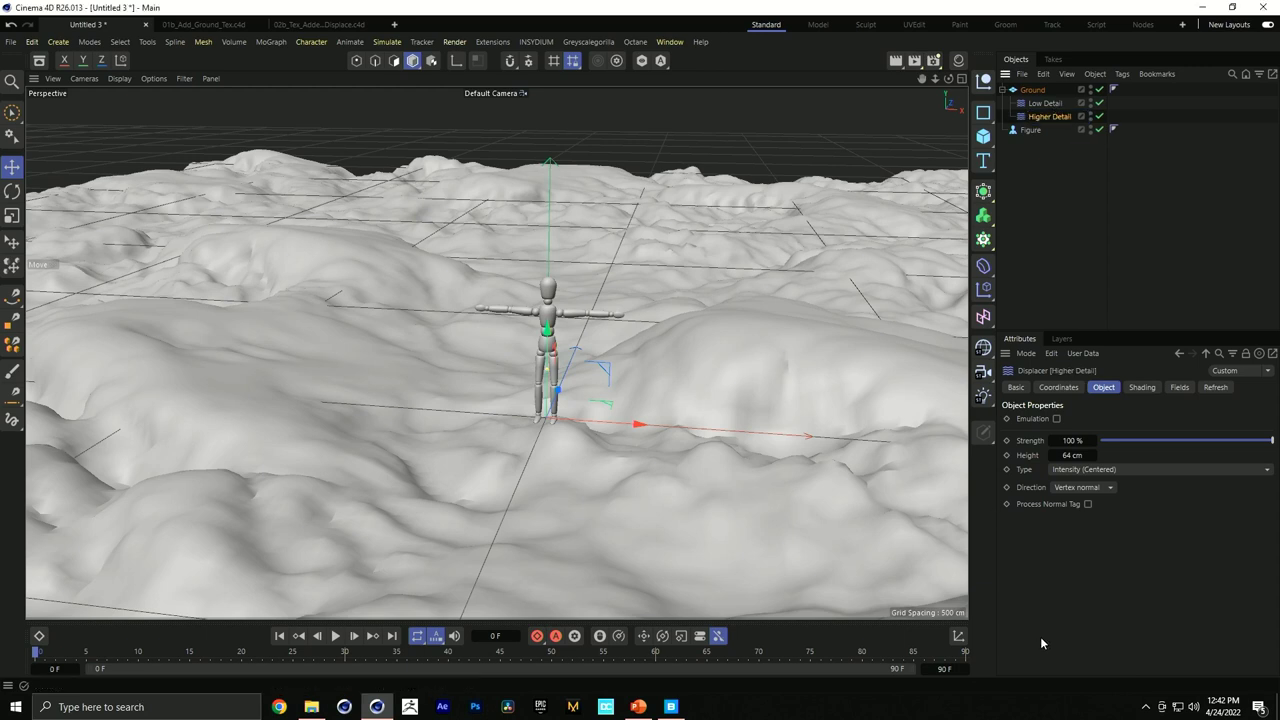
{"action": "mouse_move", "coordinate": [1086, 455]}
{"action": "left_mouse_down"}
{"action": "mouse_move", "coordinate": [1048, 455]}
{"action": "mouse_move", "coordinate": [1082, 456]}
{"action": "left_mouse_up"}
{"action": "left_click", "coordinate": [1073, 455]}
Switch Higher Detail's noise type to Wavy Turbulence.
{"action": "left_click", "coordinate": [1138, 388]}
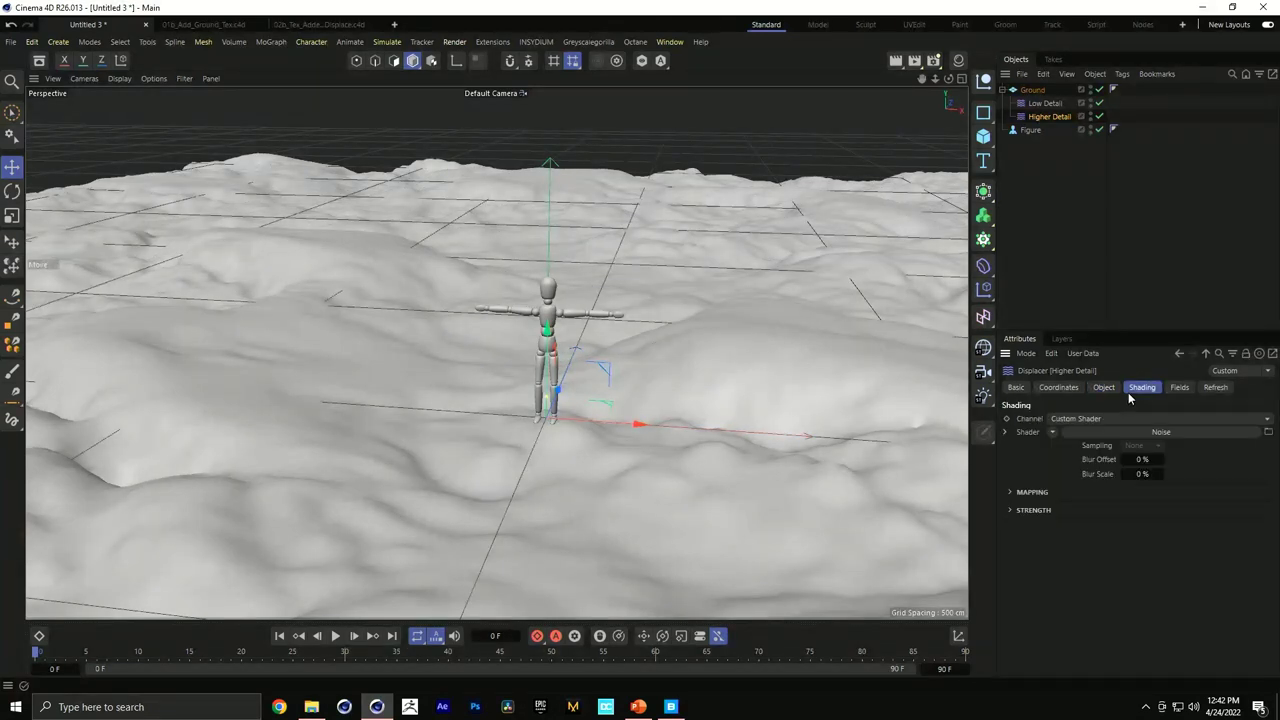
{"action": "left_click", "coordinate": [1099, 432]}
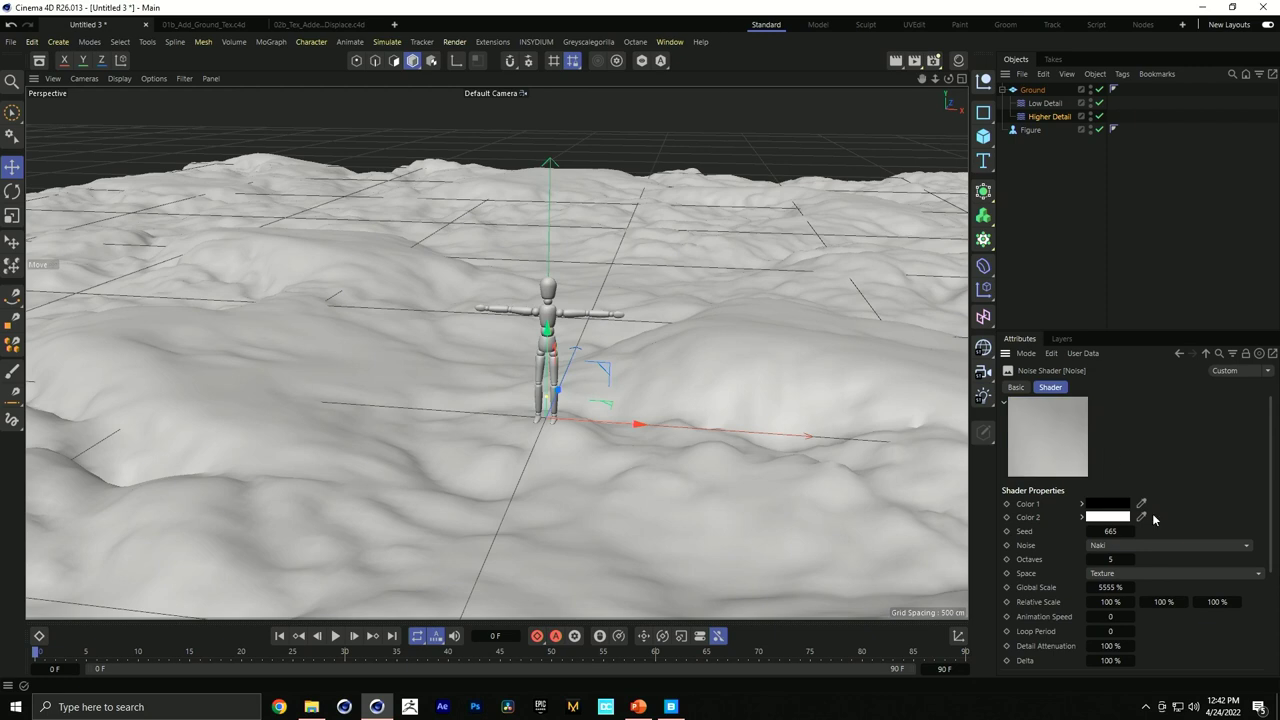
{"action": "left_click", "coordinate": [1245, 546]}
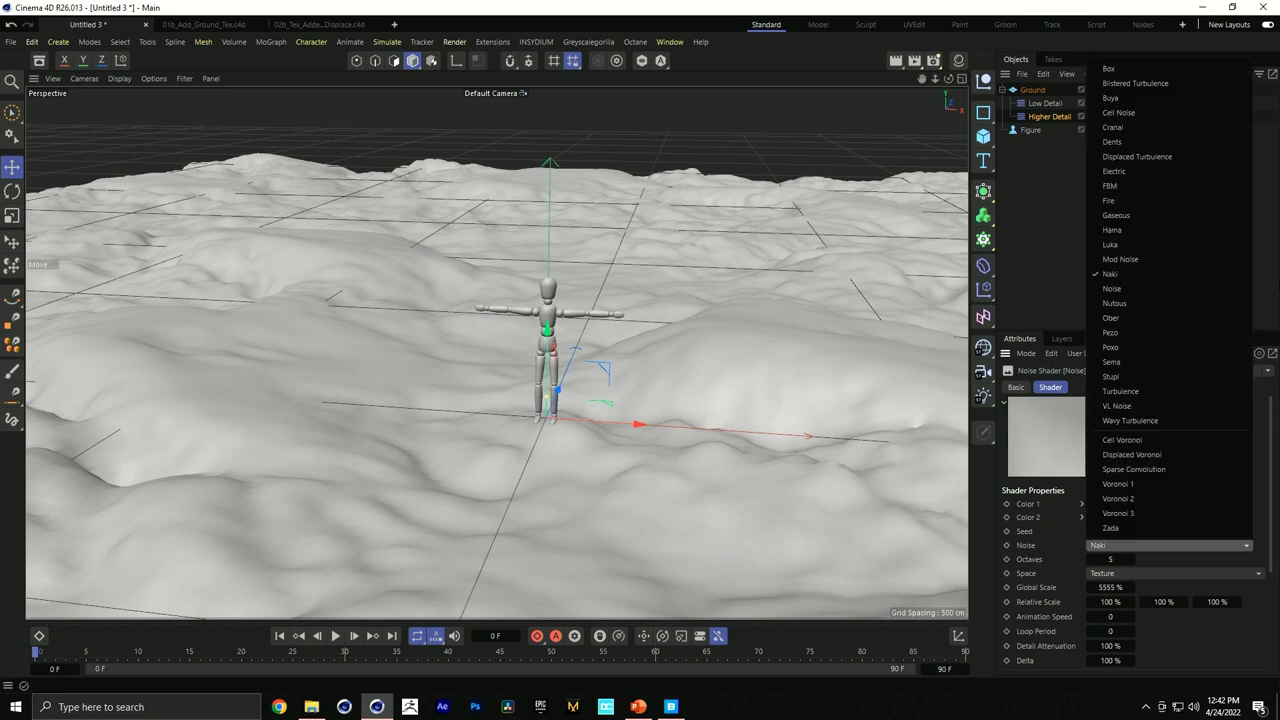
{"action": "left_click", "coordinate": [1152, 157]}
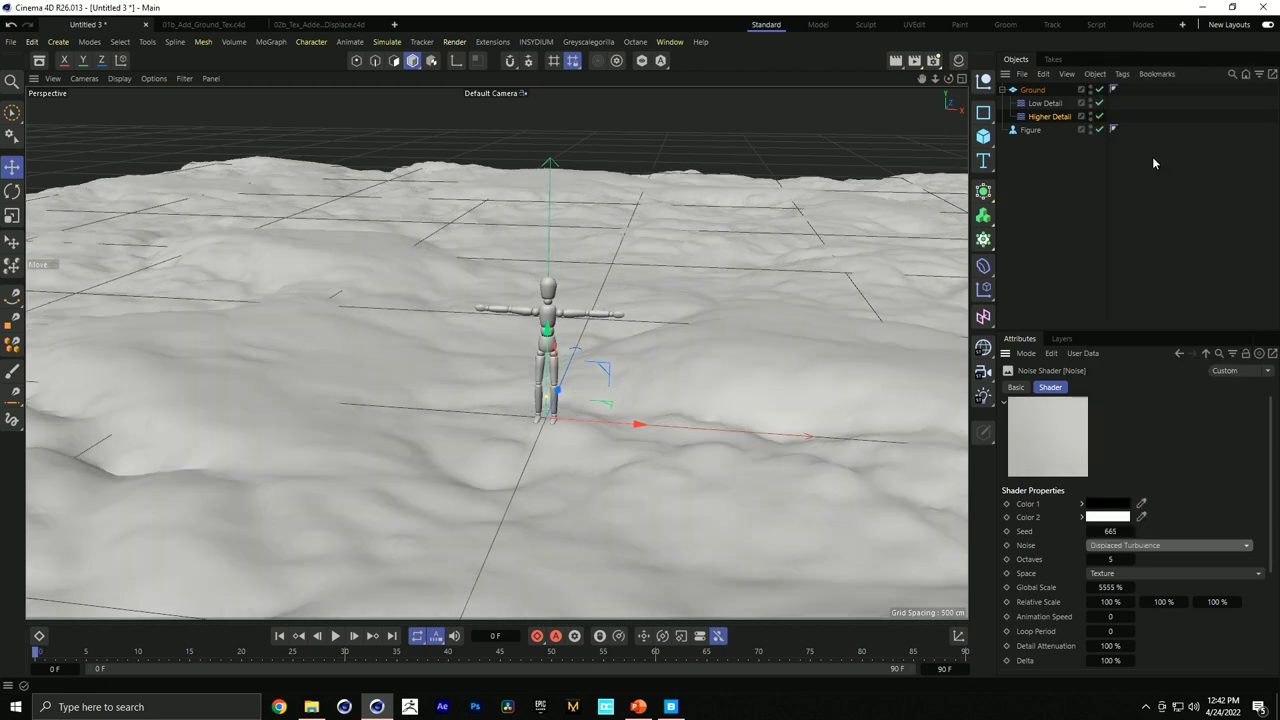
{"action": "left_click", "coordinate": [1226, 545]}
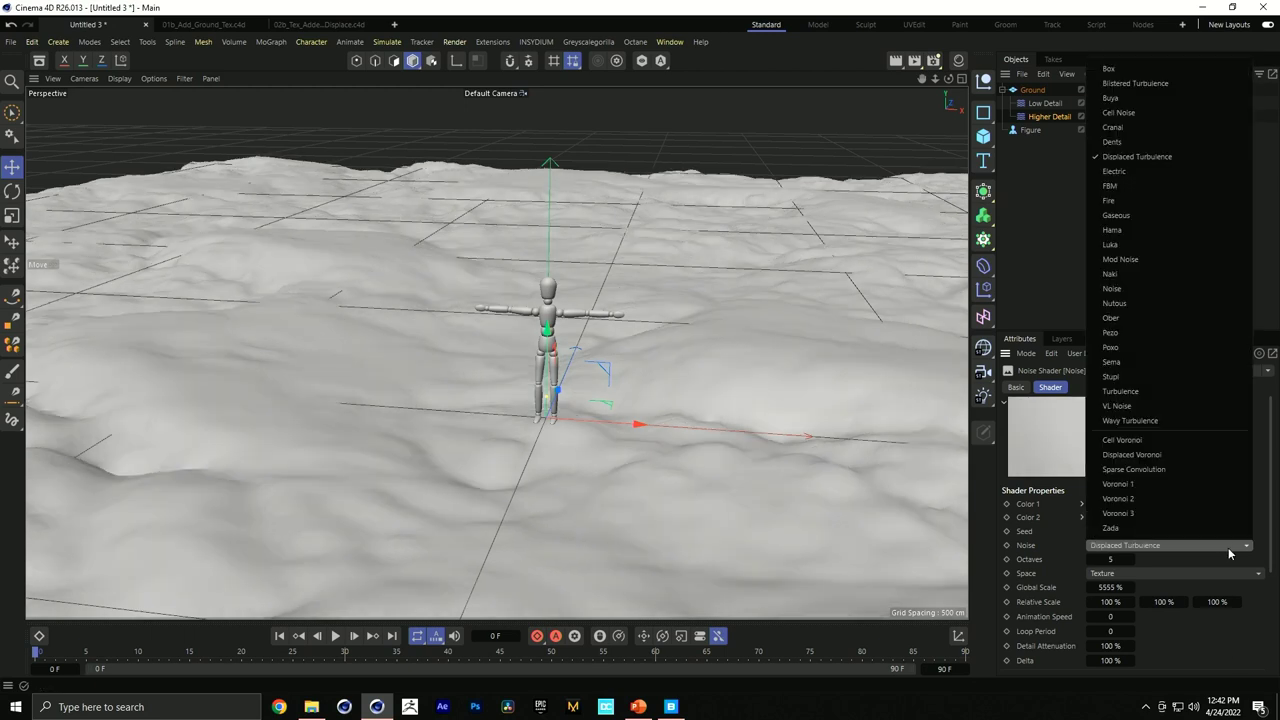
{"action": "left_click", "coordinate": [1195, 420]}
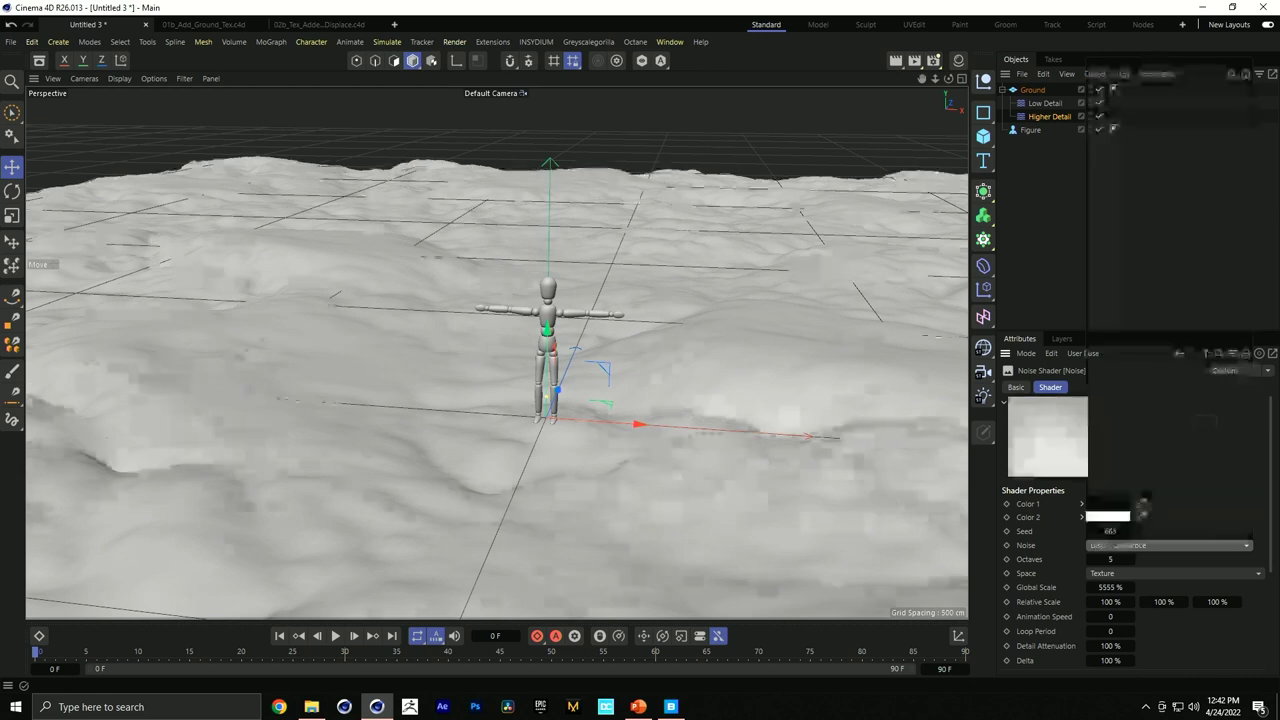
{"action": "left_click", "coordinate": [1258, 547]}
{"action": "scroll", "coordinate": [1274, 565], "scroll_direction": "down", "scroll_amount": 2}
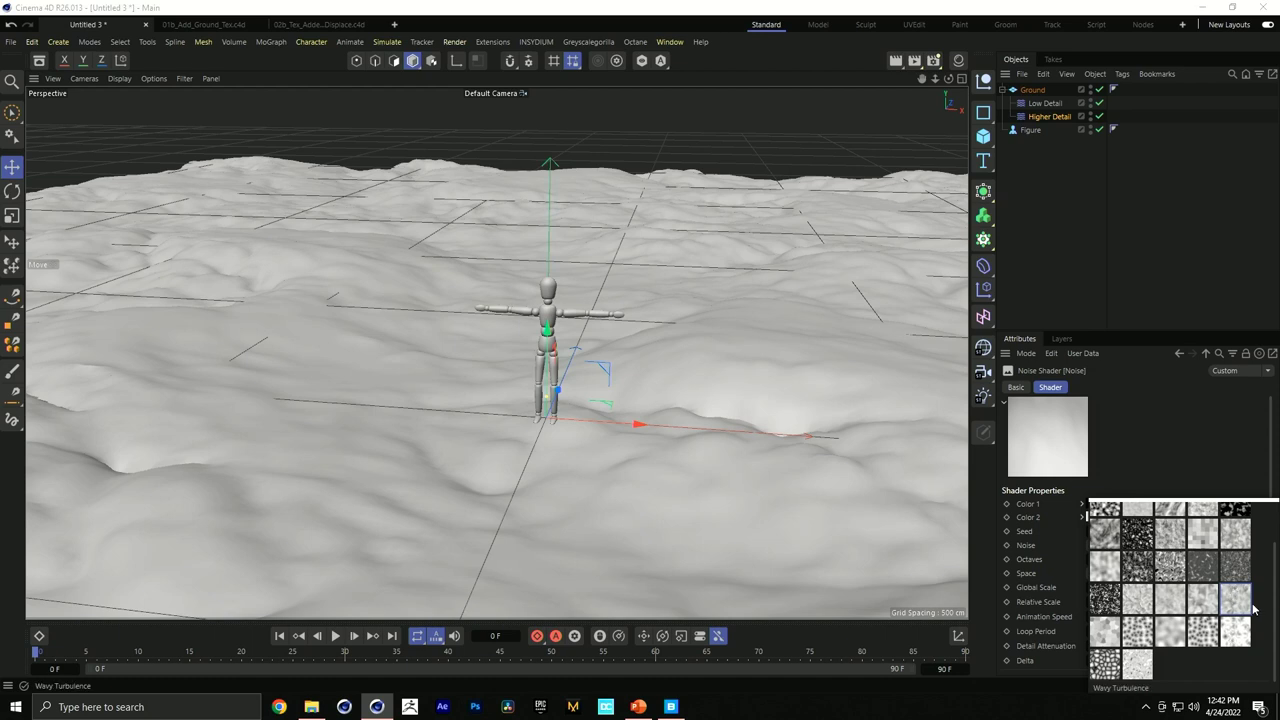
{"action": "key", "text": "Escape"}
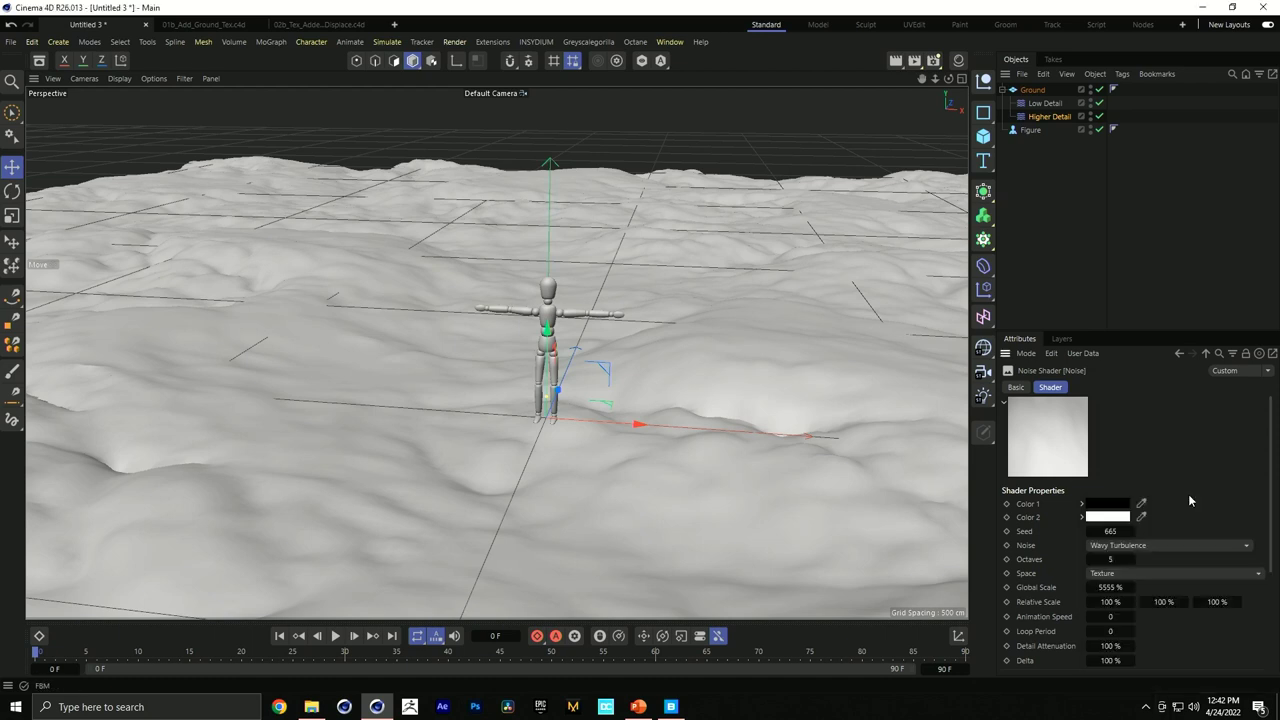
Set the noise Global Scale to 300% and lower Higher Detail's height to 10 cm.
{"action": "double_click", "coordinate": [1115, 585]}
{"action": "type", "text": "300"}
{"action": "key", "text": "Return"}
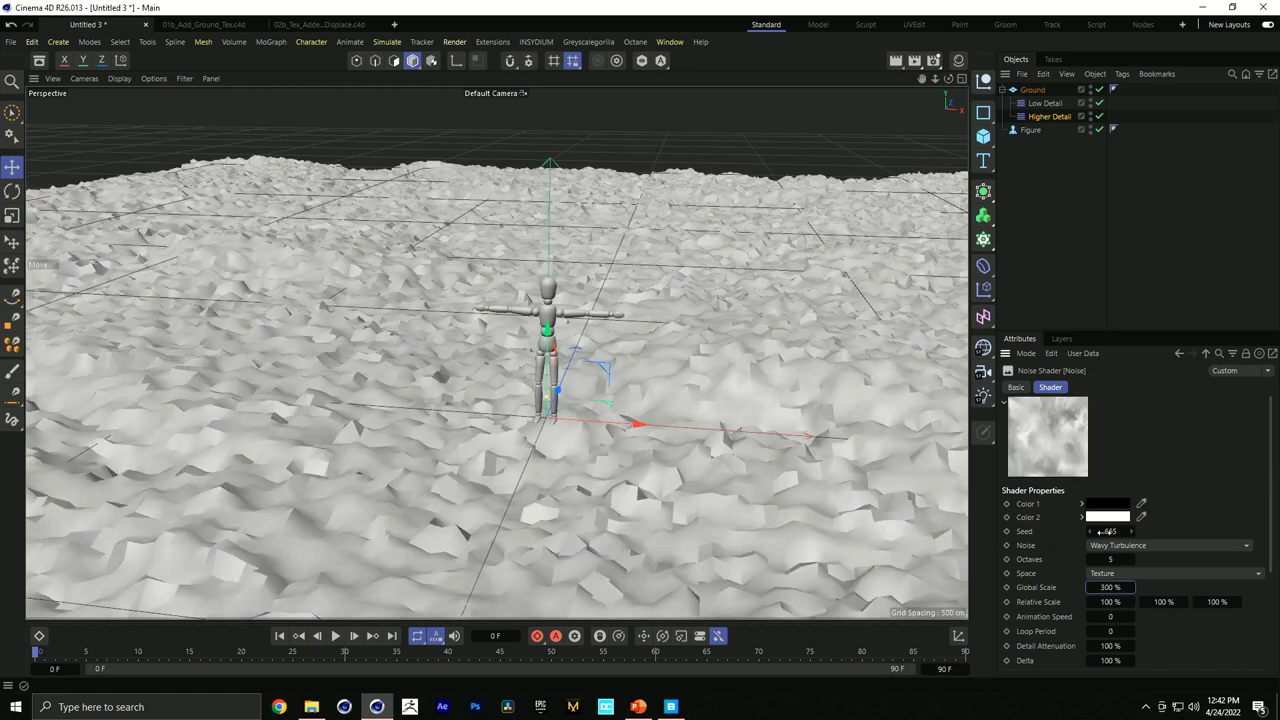
{"action": "left_click", "coordinate": [1047, 116]}
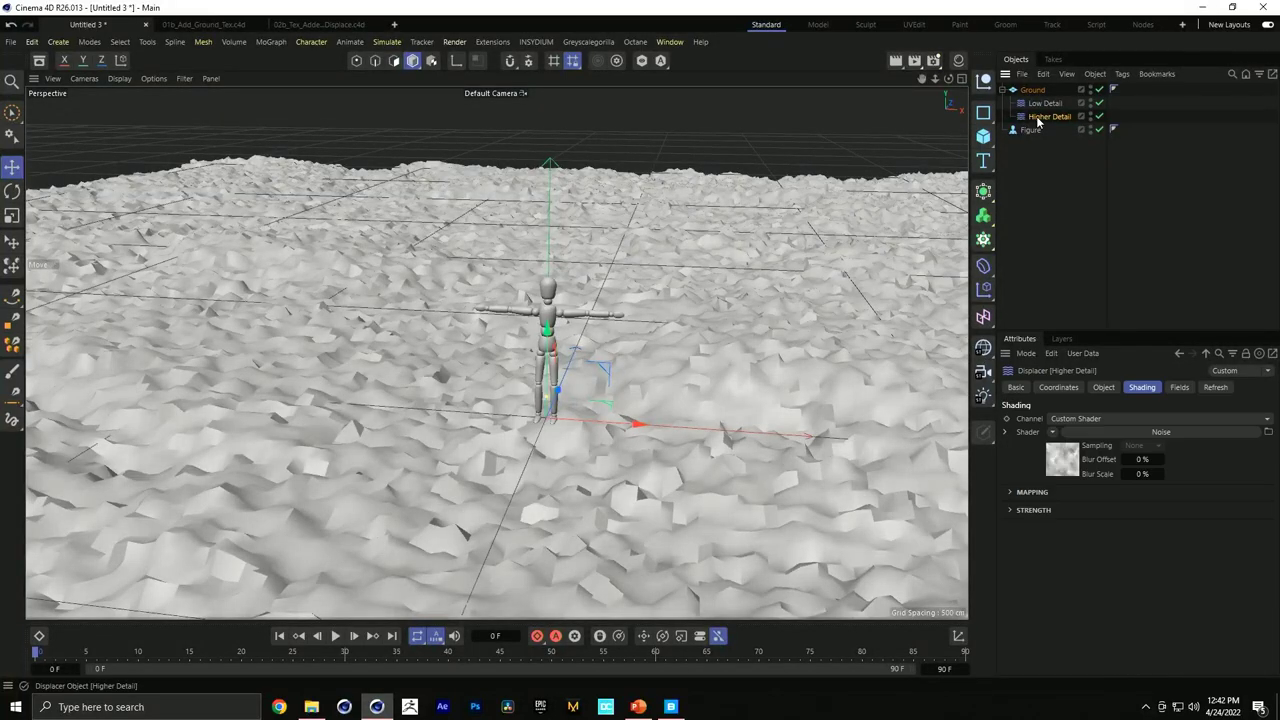
{"action": "left_click", "coordinate": [1104, 388]}
{"action": "left_click_drag", "start_coordinate": [1072, 455], "coordinate": [1036, 459]}
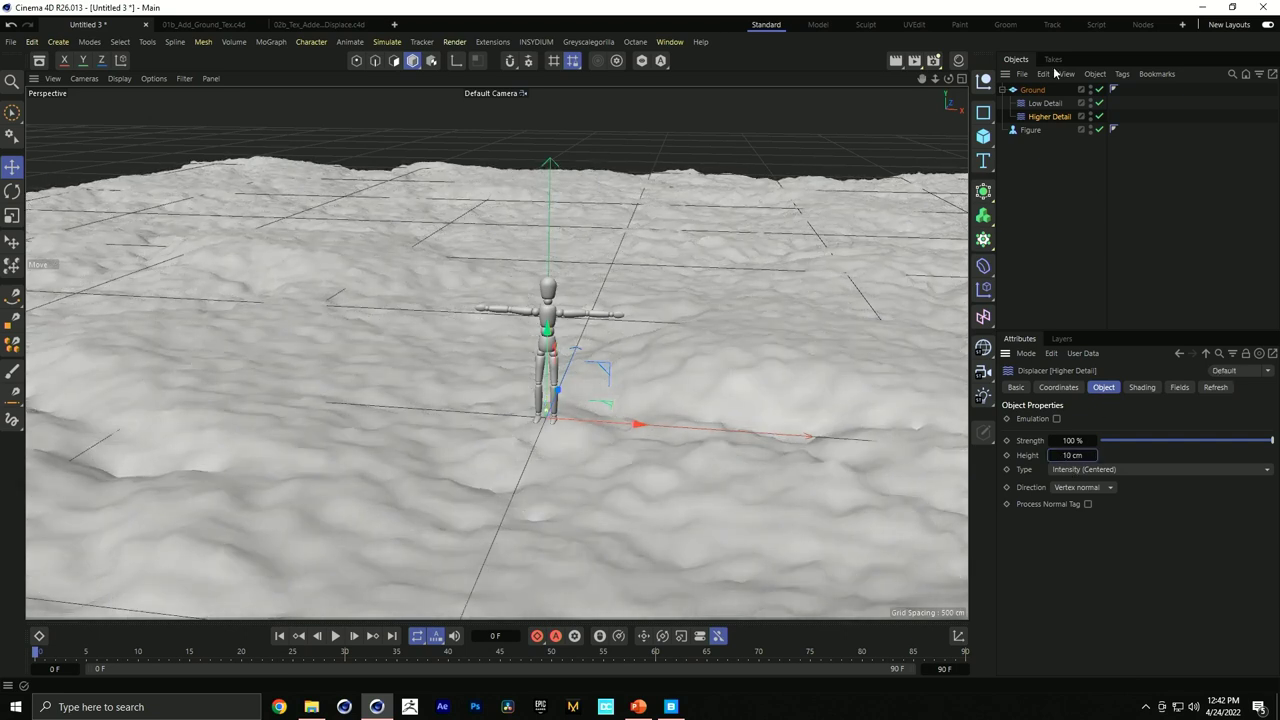
Toggle Higher Detail off and on to compare the terrain with and without it.
{"action": "left_click", "coordinate": [1102, 117]}
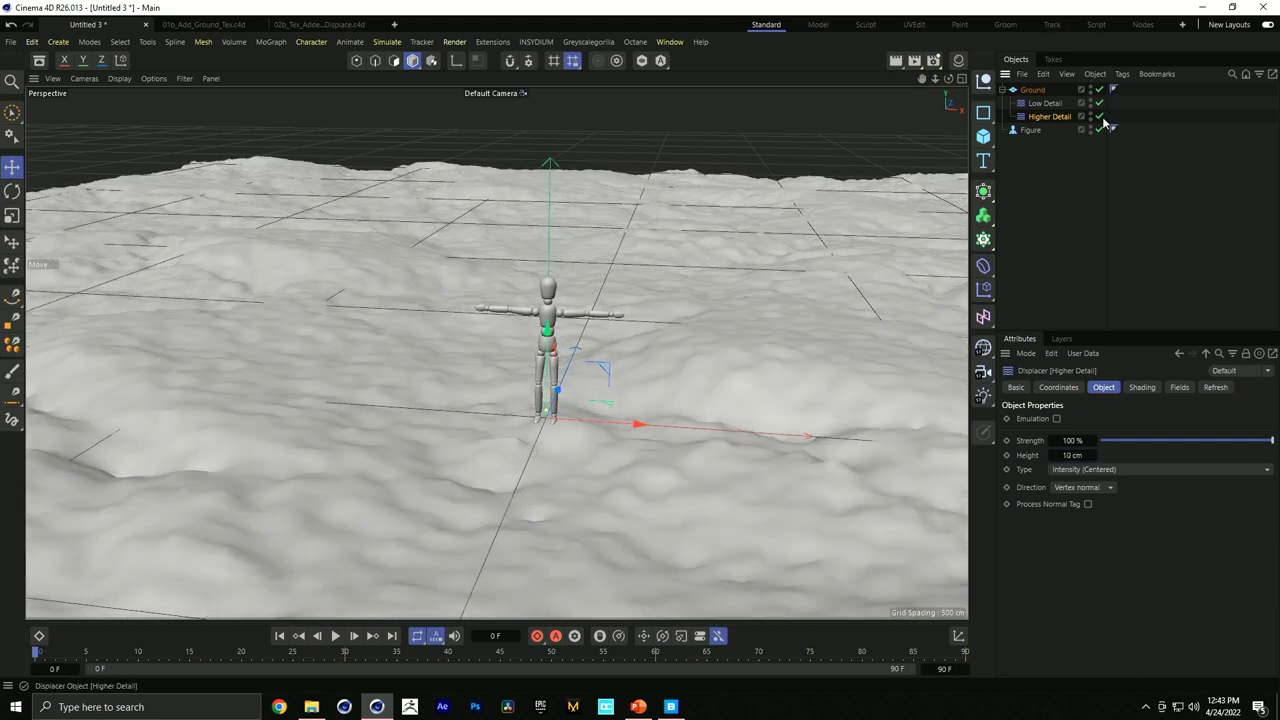
{"action": "left_click", "coordinate": [1102, 117]}
{"action": "left_click", "coordinate": [1101, 117]}
{"action": "left_click", "coordinate": [1101, 117]}
{"action": "left_click", "coordinate": [1141, 389]}
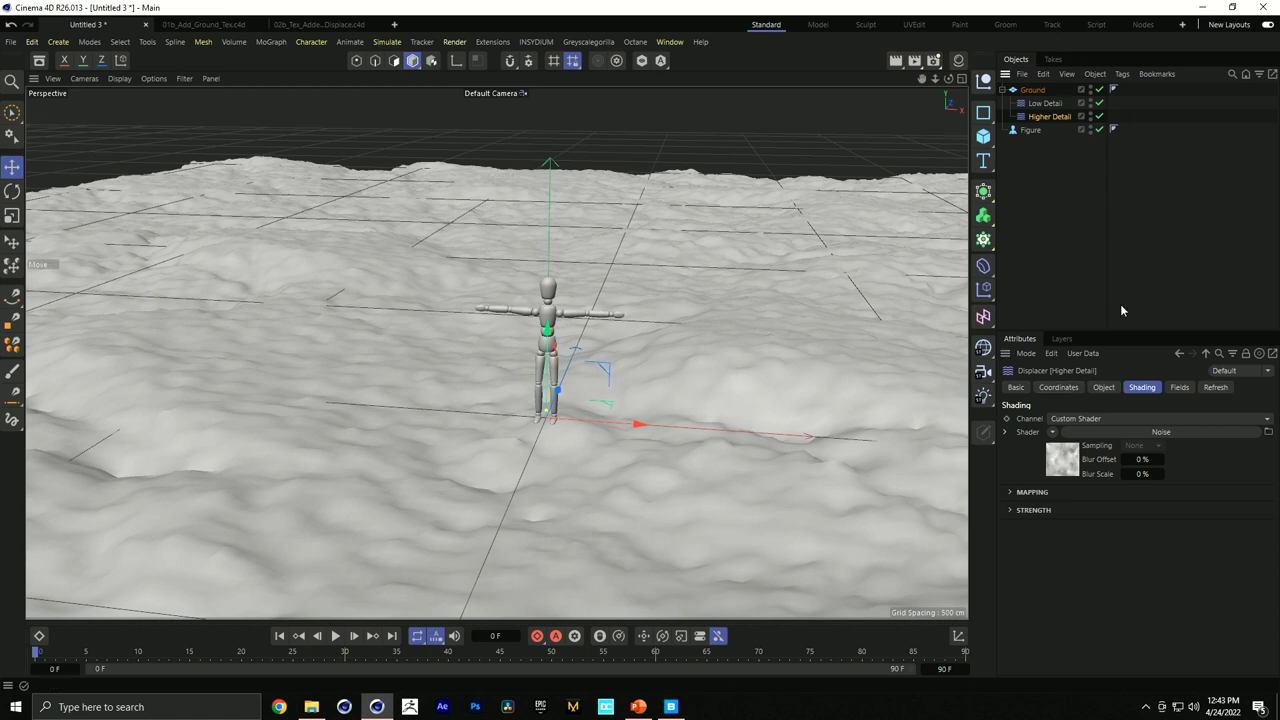
{"action": "left_click", "coordinate": [1112, 389]}
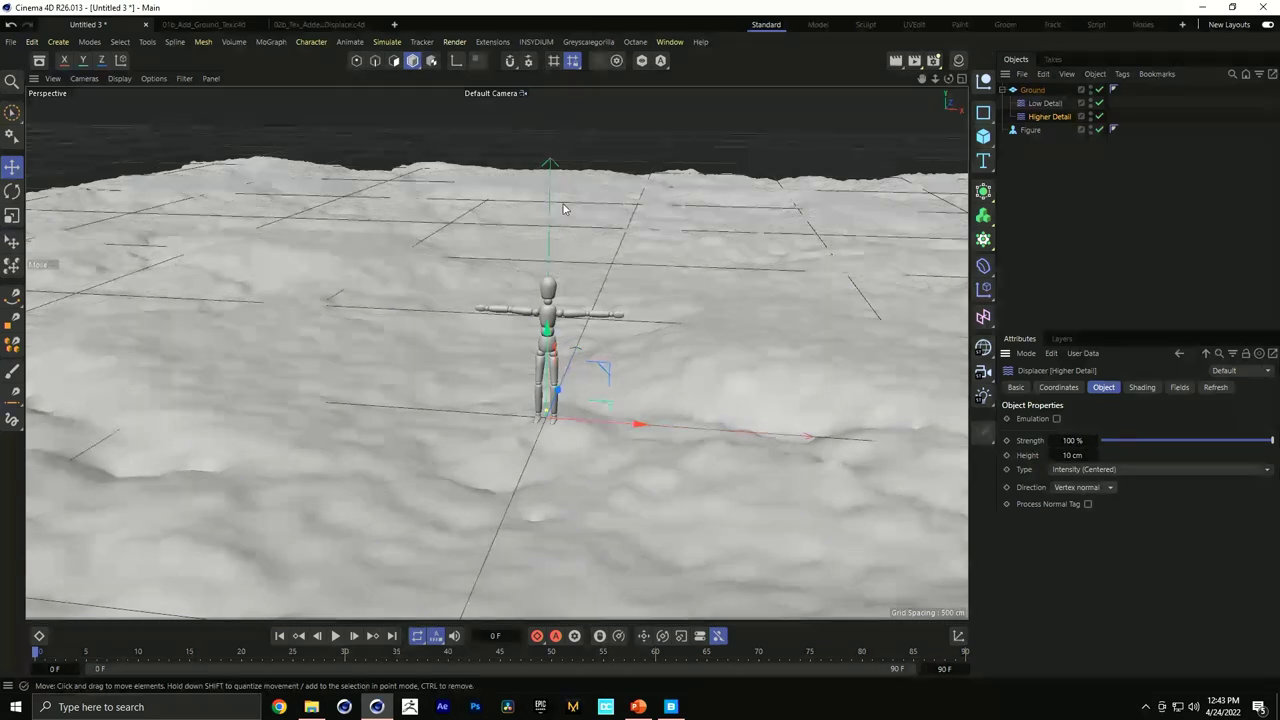
Add a new Displacer from the Deformer palette as Ground's first child, above Low Detail.
{"action": "scroll", "coordinate": [569, 253], "scroll_direction": "down", "scroll_amount": 5}
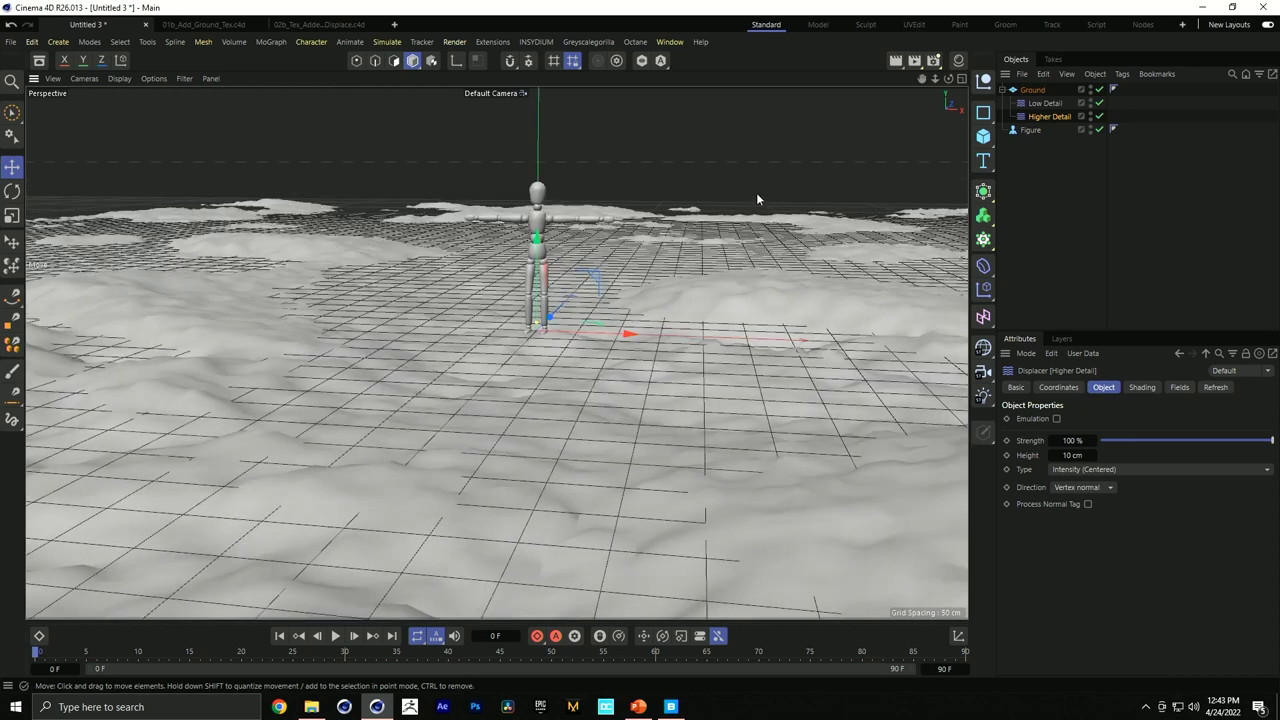
{"action": "left_click_drag", "start_coordinate": [560, 260], "coordinate": [575, 285], "text": "alt"}
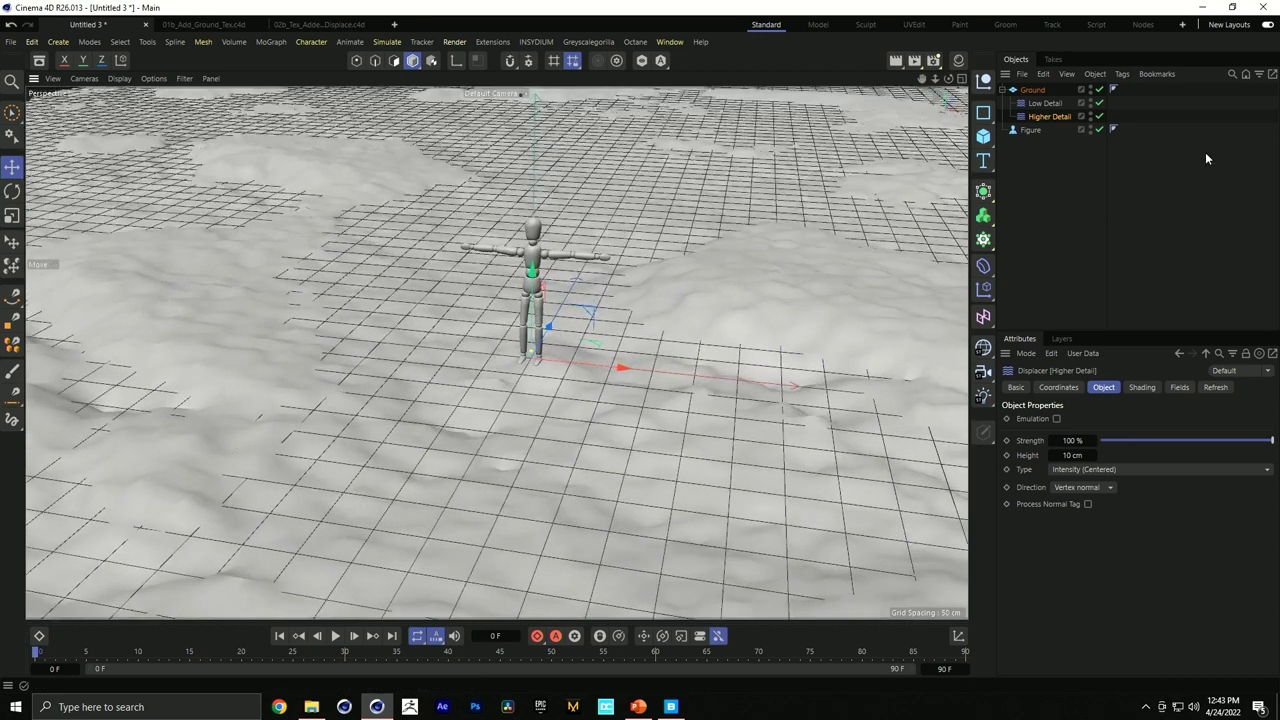
{"action": "left_click", "coordinate": [983, 265]}
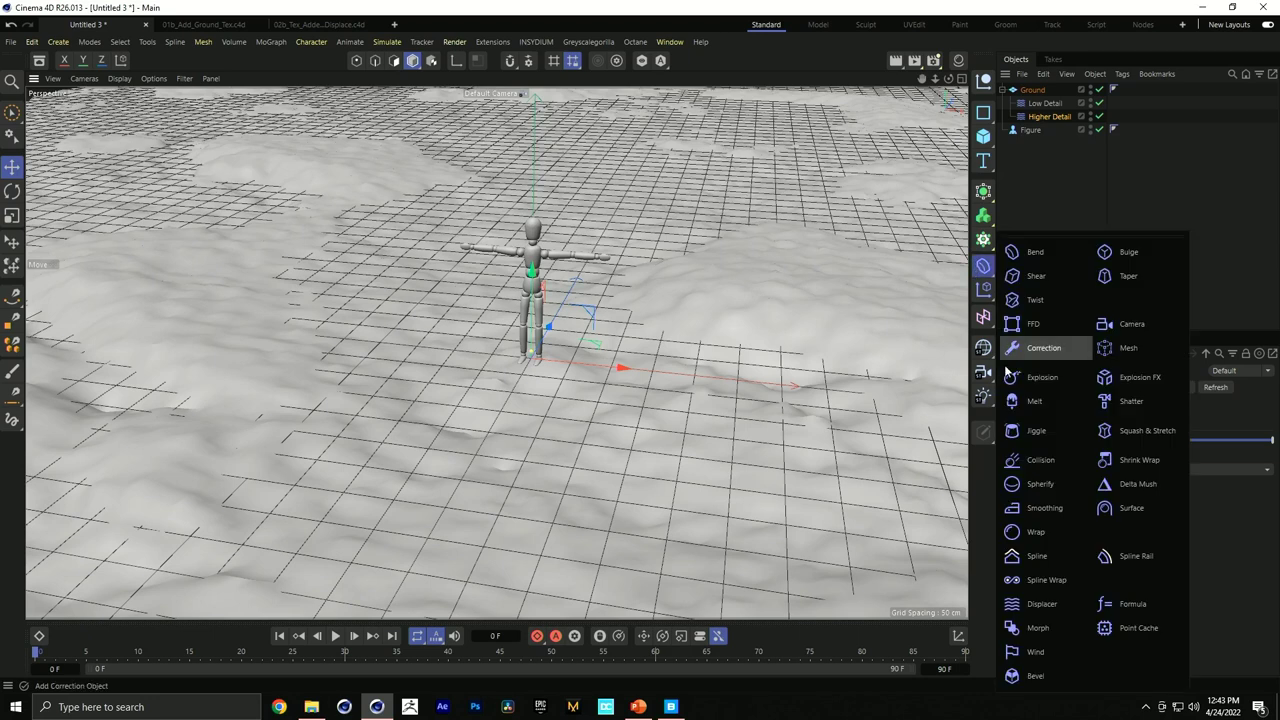
{"action": "left_click", "coordinate": [1068, 606]}
{"action": "left_click_drag", "start_coordinate": [1036, 91], "coordinate": [1039, 122]}
{"action": "left_click", "coordinate": [1039, 118]}
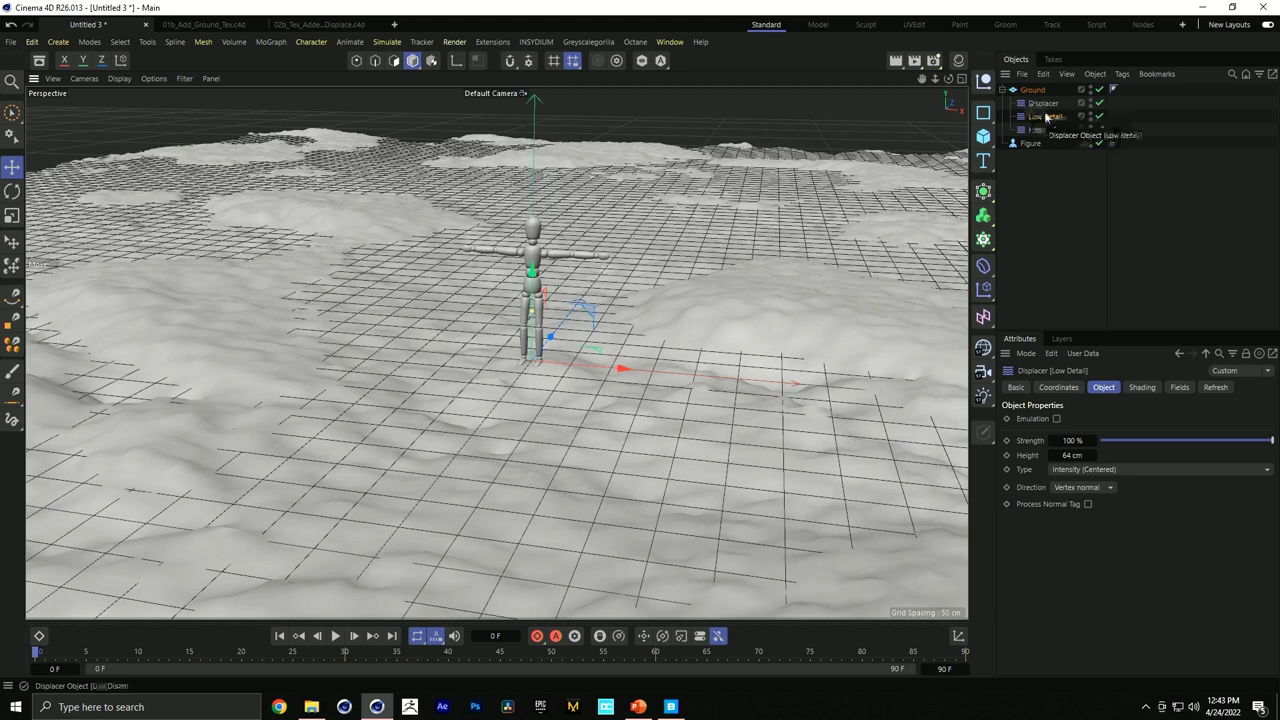
{"action": "mouse_move", "coordinate": [1045, 130]}
{"action": "left_mouse_down"}
{"action": "mouse_move", "coordinate": [1055, 108]}
{"action": "mouse_move", "coordinate": [1046, 140]}
{"action": "left_mouse_up"}
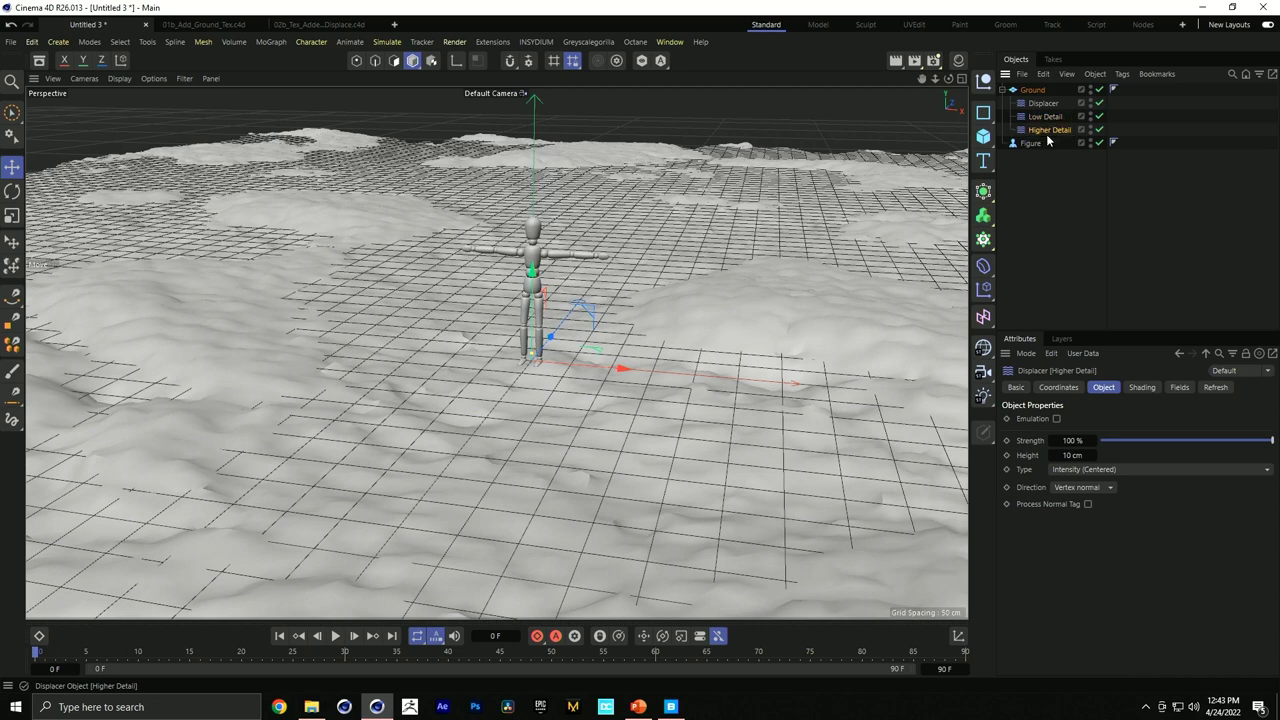
Rename the new Displacer to Hills.
{"action": "left_click", "coordinate": [1045, 104]}
{"action": "double_click", "coordinate": [1050, 104]}
{"action": "type", "text": "Hills"}
{"action": "key", "text": "Return"}
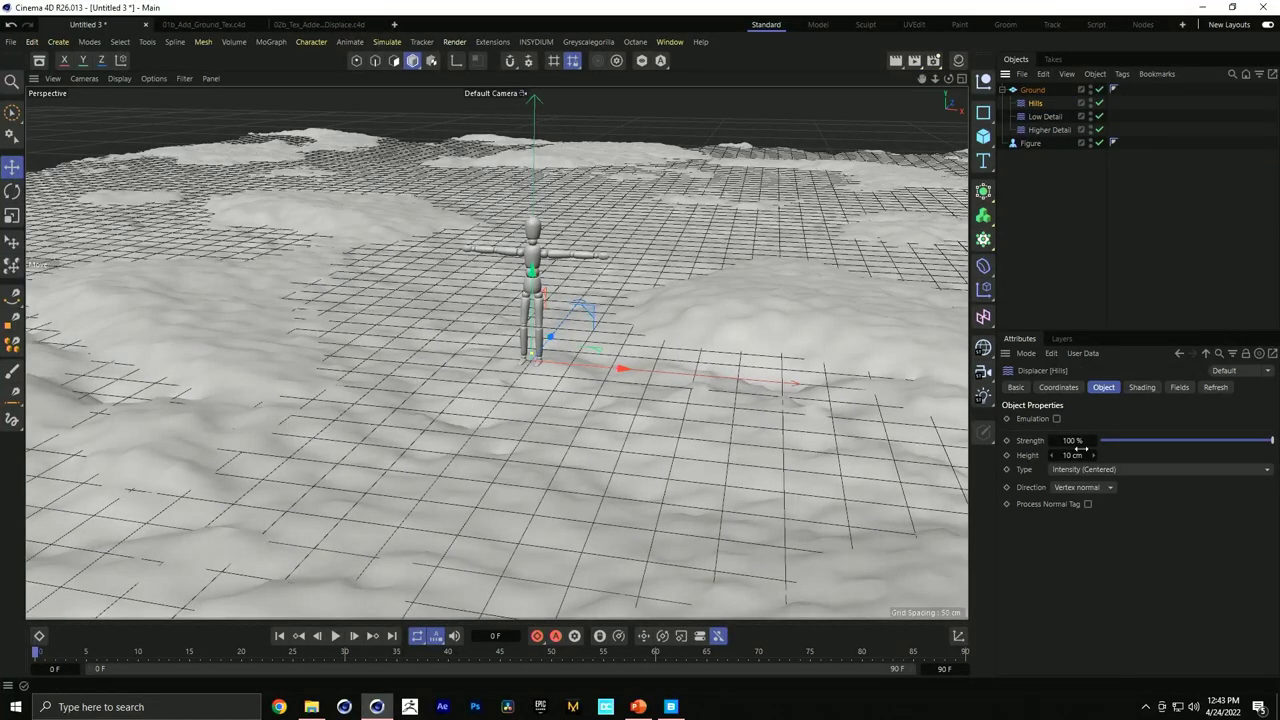
Drive Hills with a Color shader and raise its height to 225 cm.
{"action": "left_click", "coordinate": [1143, 388]}
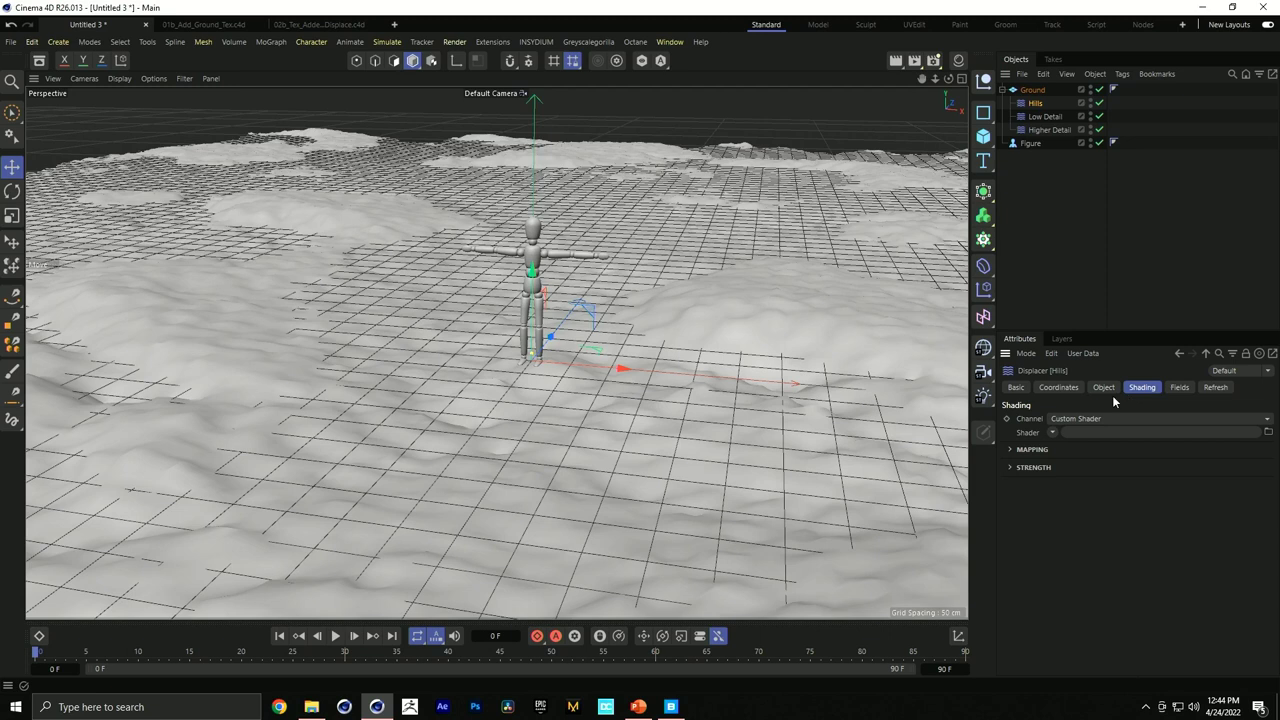
{"action": "left_click", "coordinate": [1053, 432]}
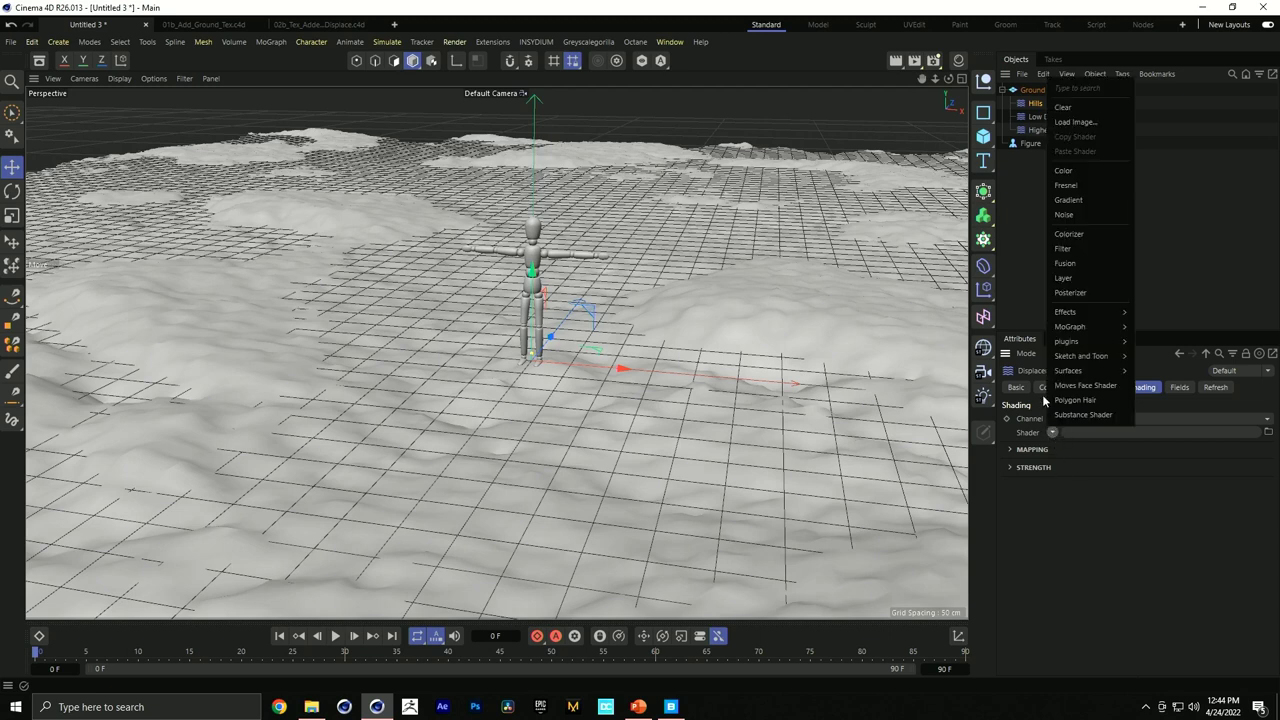
{"action": "left_click", "coordinate": [1076, 172]}
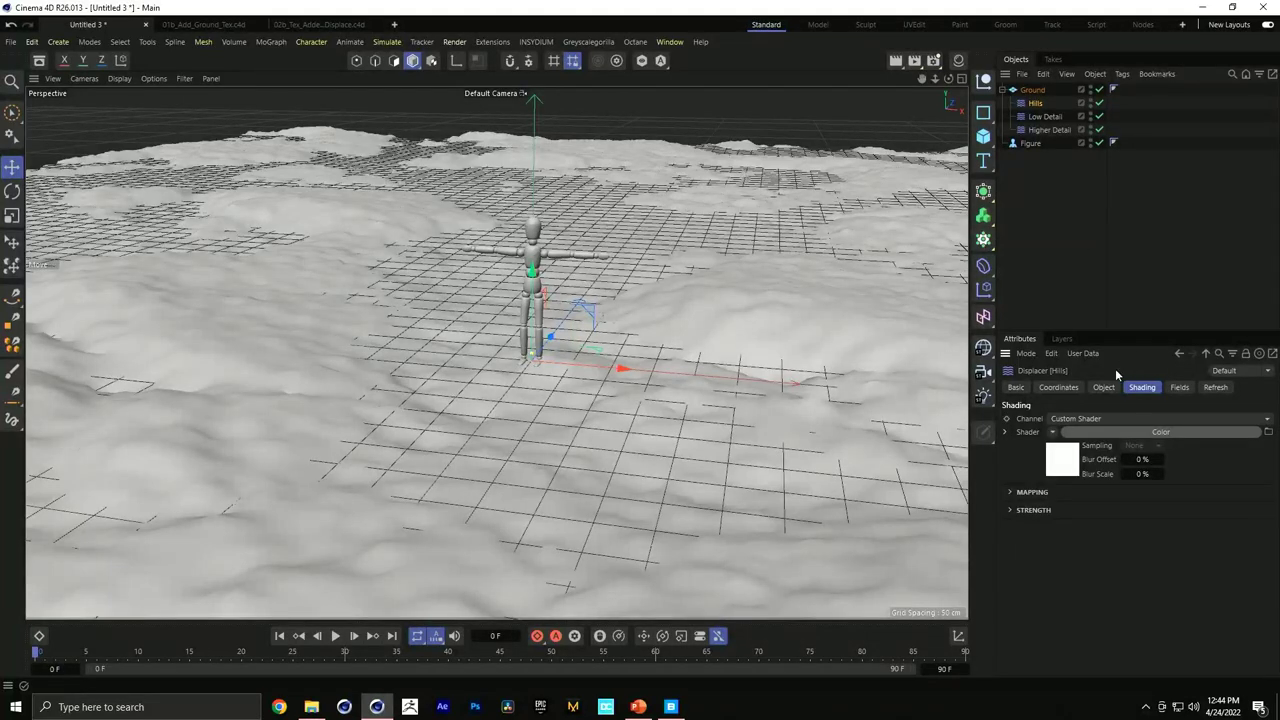
{"action": "left_click", "coordinate": [1104, 387]}
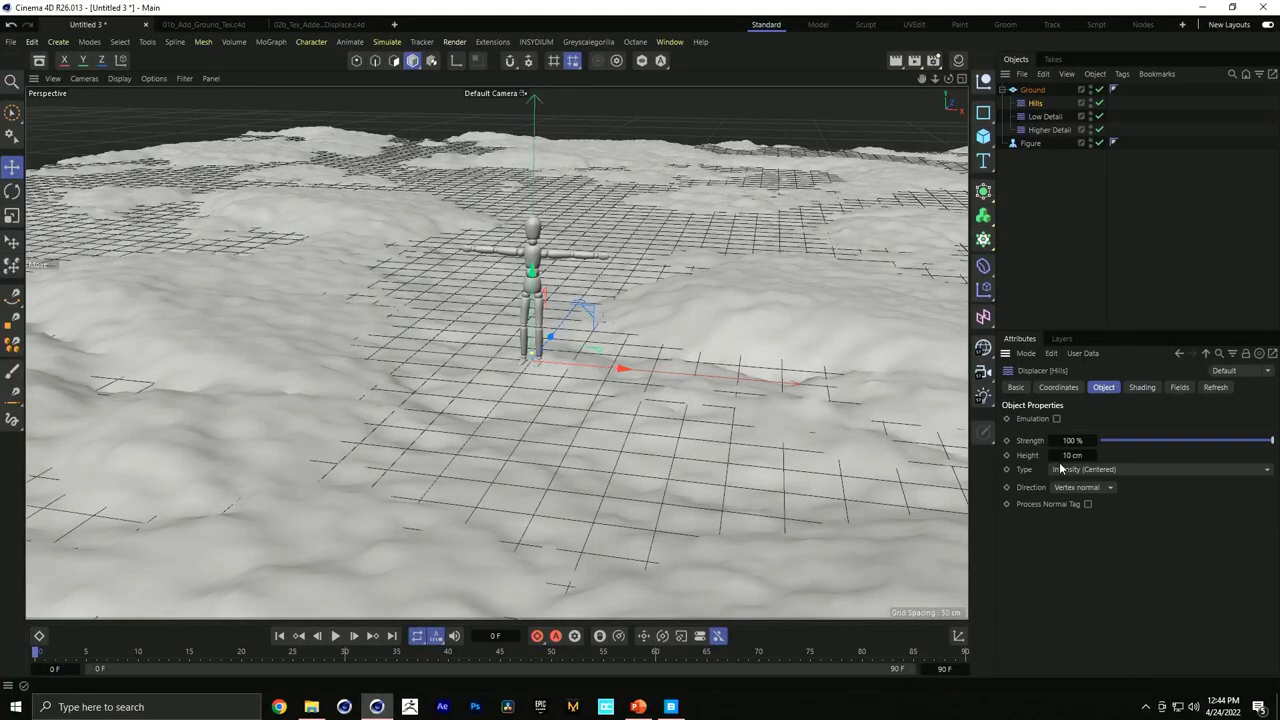
{"action": "left_click_drag", "start_coordinate": [1072, 457], "coordinate": [1148, 457]}
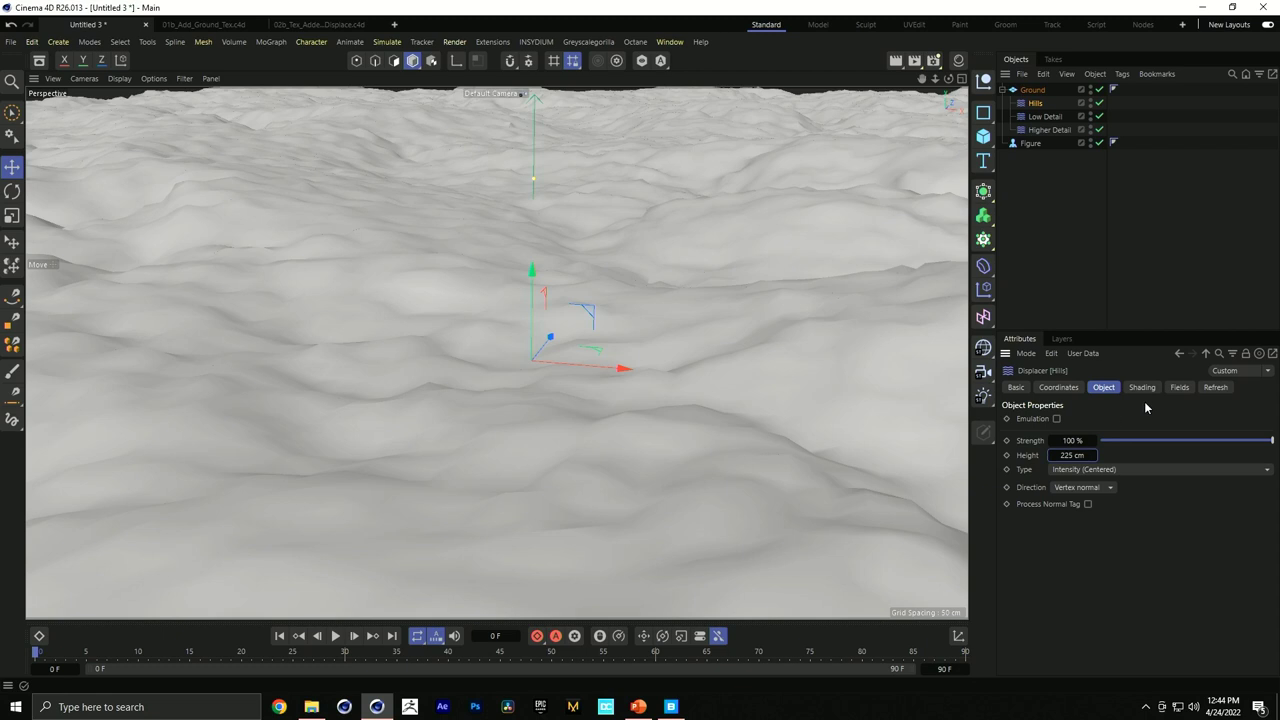
{"action": "left_click", "coordinate": [1181, 388]}
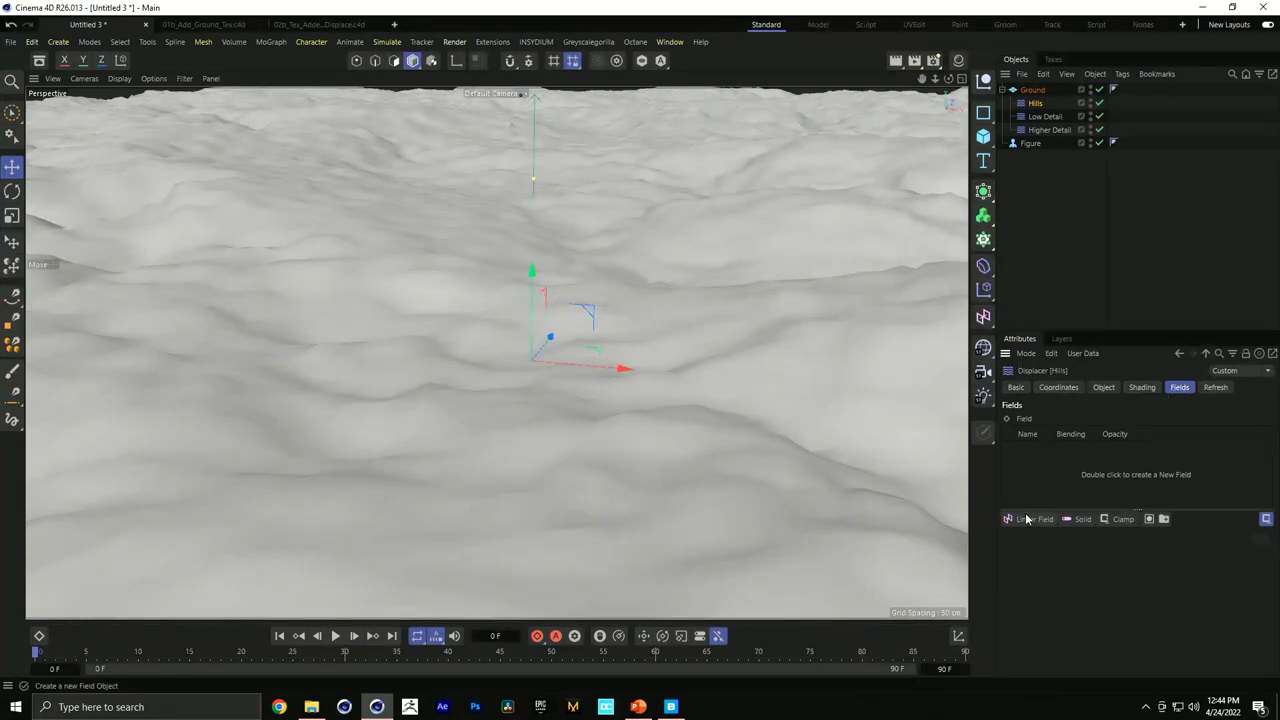
Add a Spherical Field to the Hills fields list and resize it into a narrower peak.
{"action": "left_click_drag", "start_coordinate": [1028, 524], "coordinate": [1126, 564]}
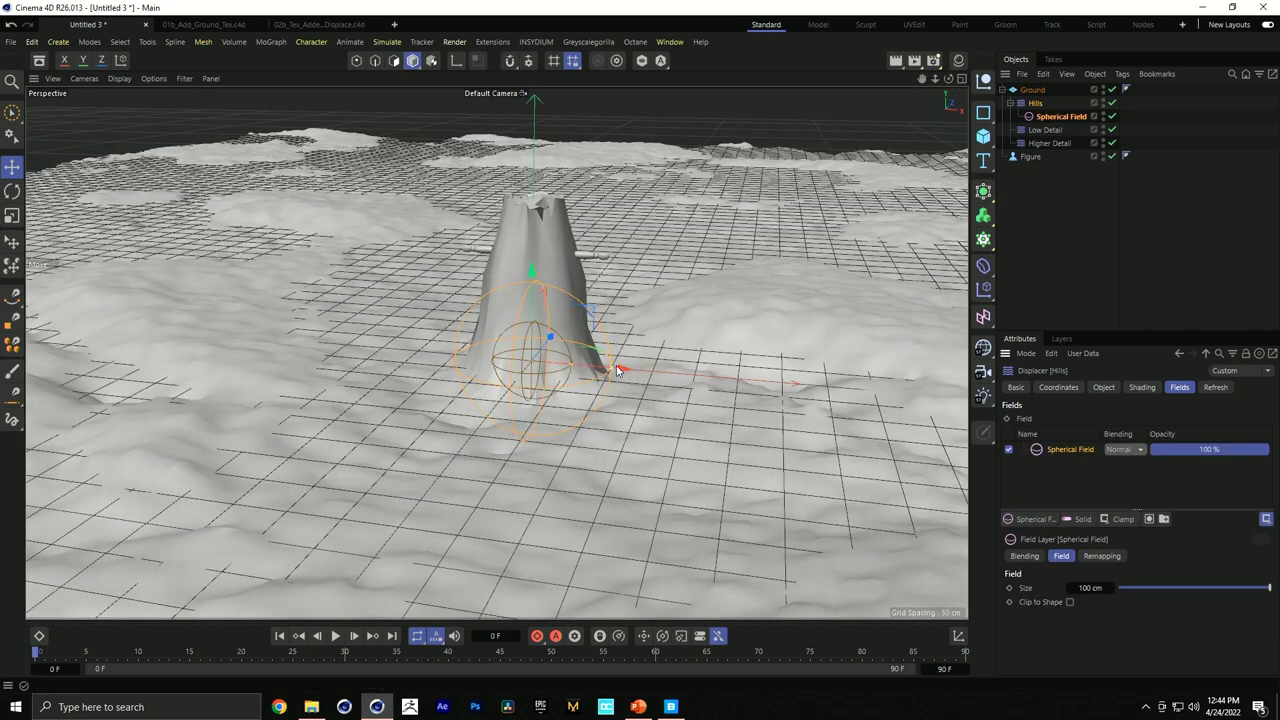
{"action": "left_click_drag", "start_coordinate": [617, 371], "coordinate": [850, 381]}
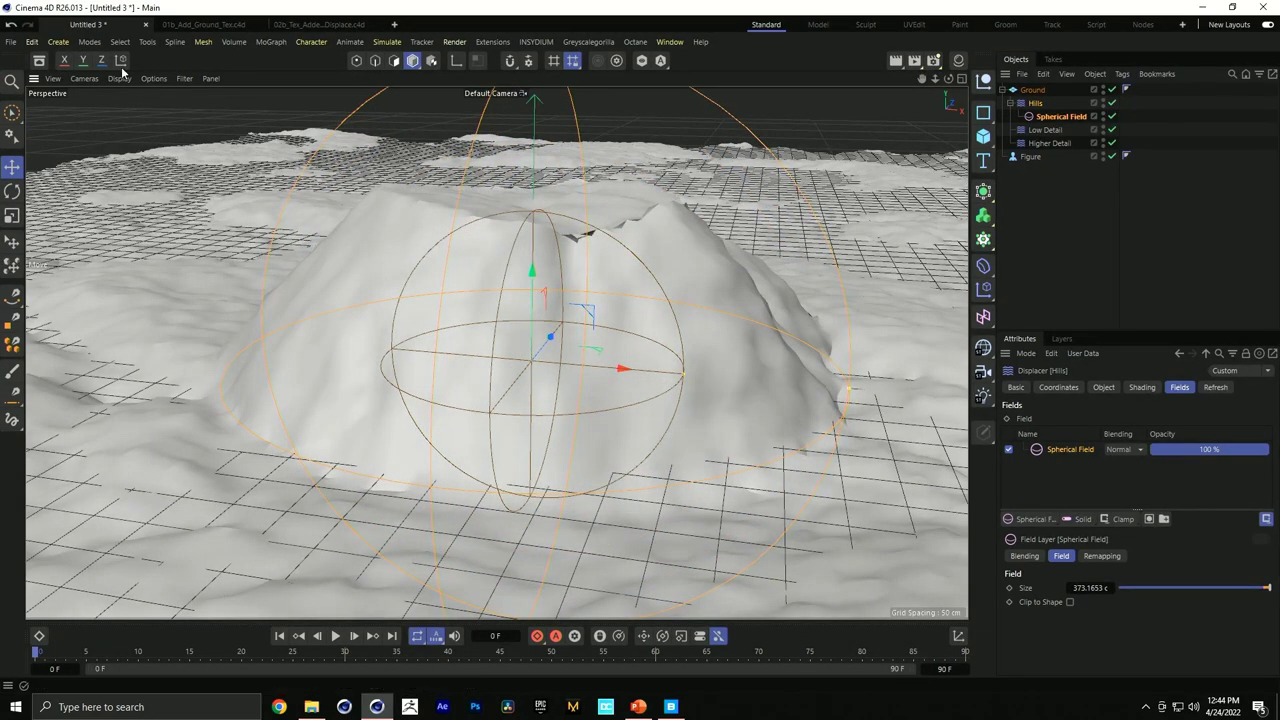
{"action": "left_click_drag", "start_coordinate": [685, 379], "coordinate": [531, 360]}
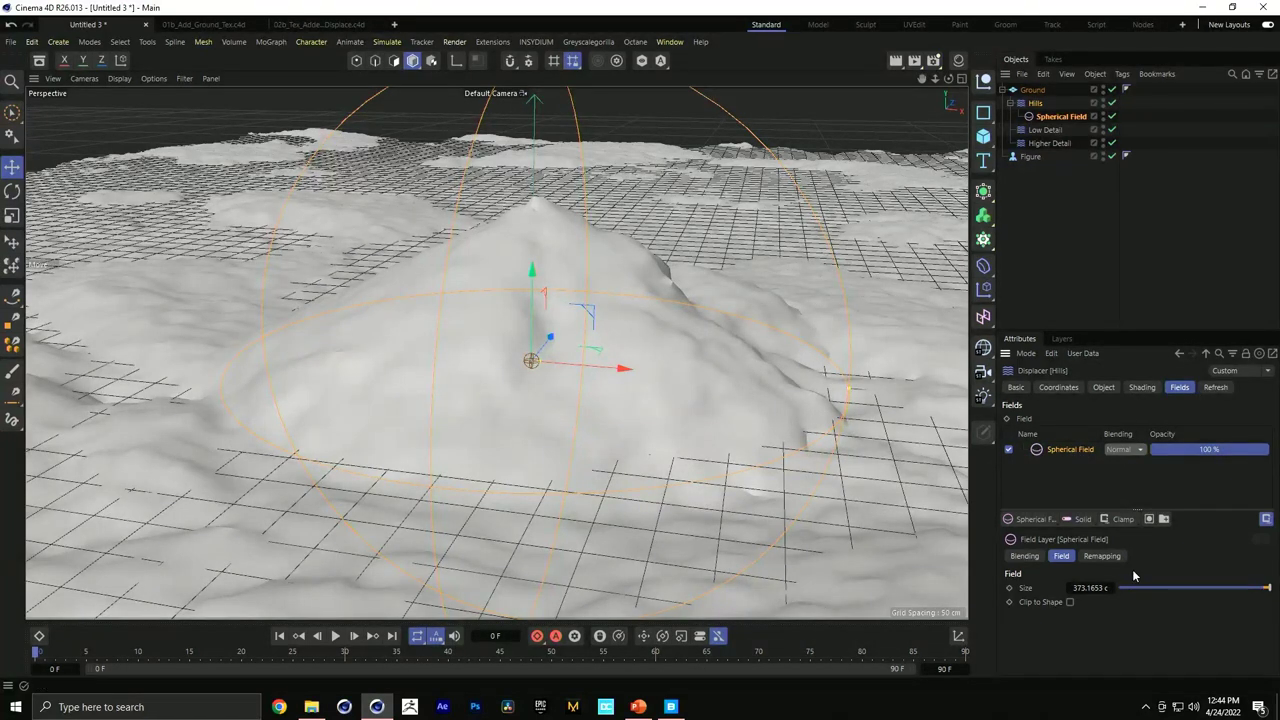
Set the field's remapping Contour Mode to Curve and flatten the spline's top point.
{"action": "left_click", "coordinate": [1099, 556]}
{"action": "scroll", "coordinate": [1164, 530], "scroll_direction": "down", "scroll_amount": 4}
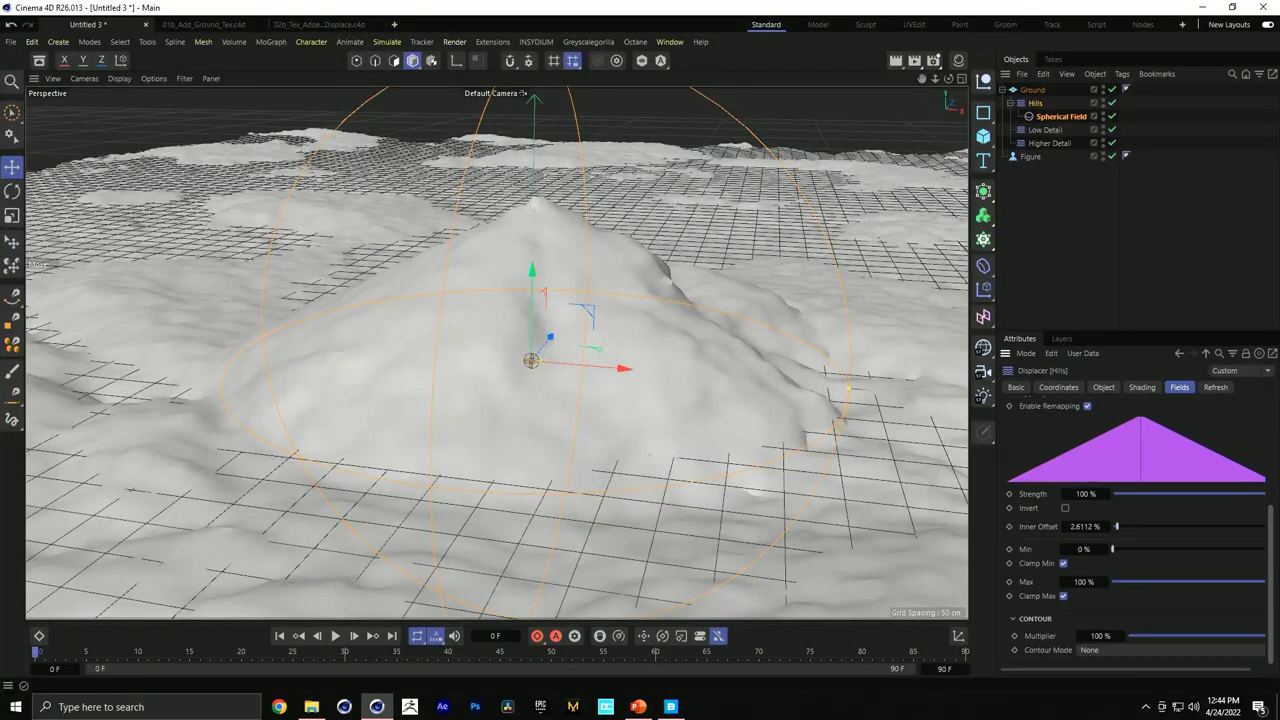
{"action": "left_click", "coordinate": [1136, 652]}
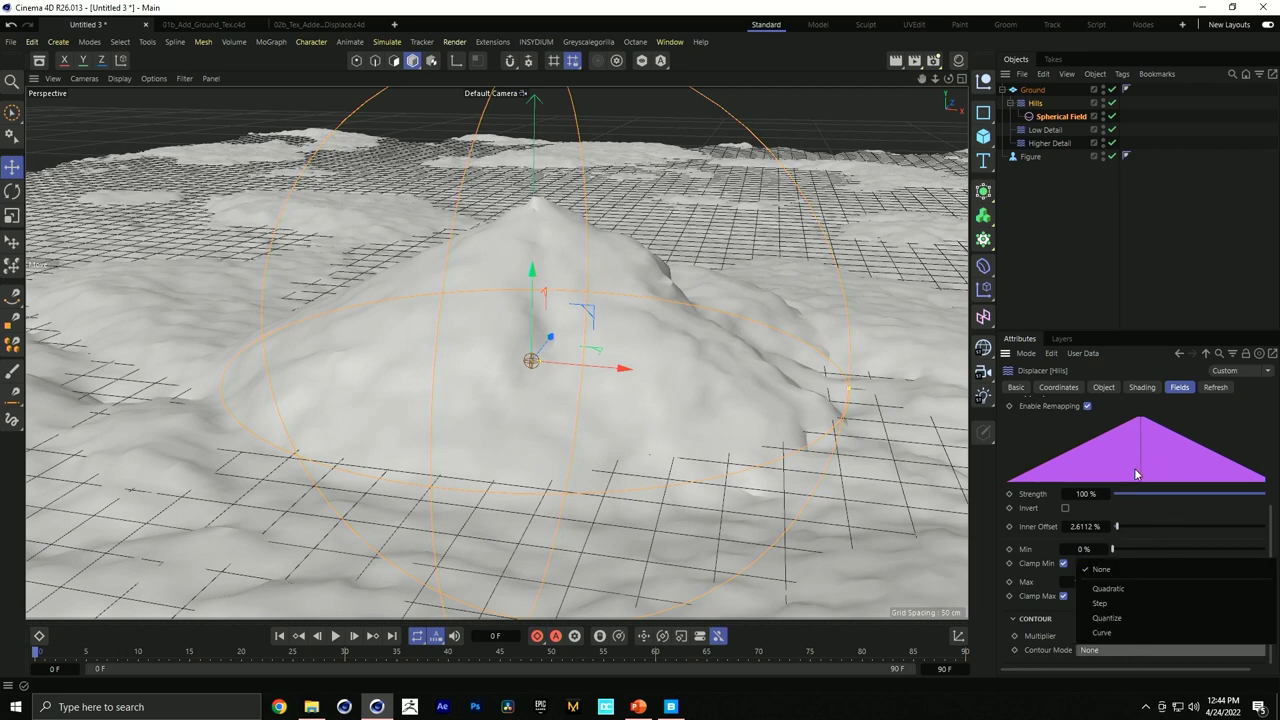
{"action": "left_click", "coordinate": [1102, 633]}
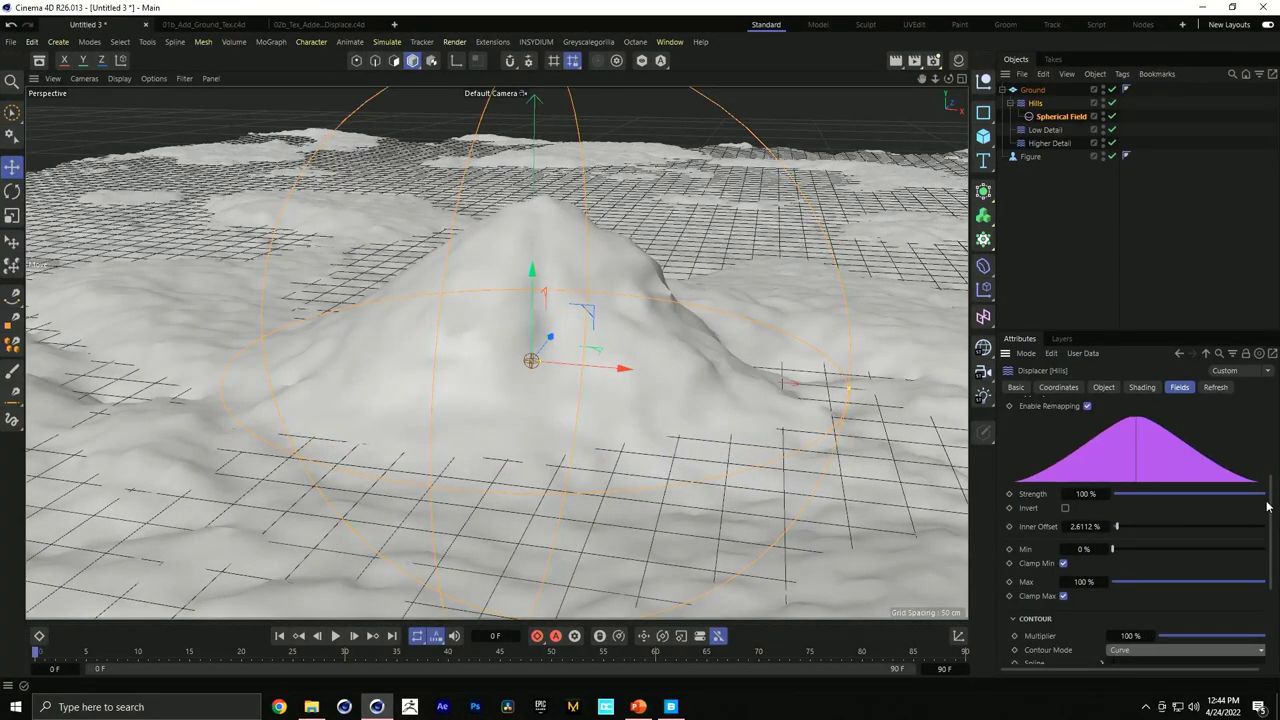
{"action": "scroll", "coordinate": [1268, 510], "scroll_direction": "down", "scroll_amount": 3}
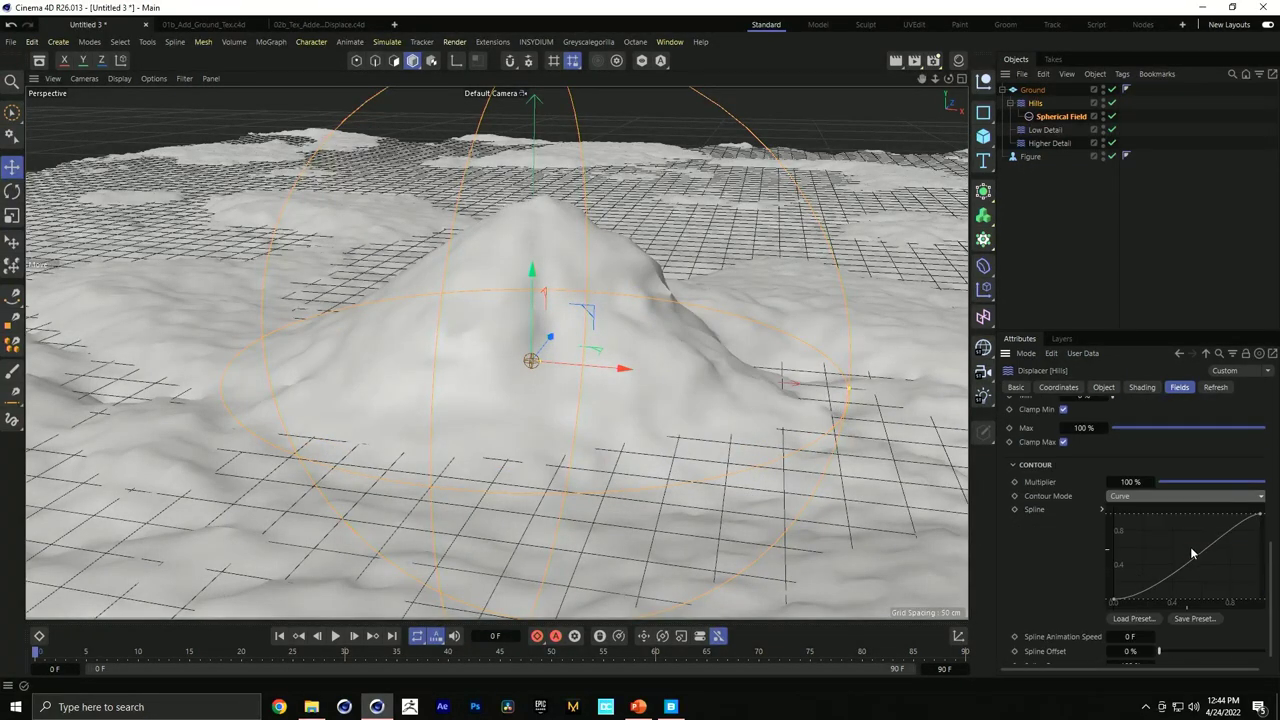
{"action": "left_click", "coordinate": [1260, 513]}
{"action": "left_click_drag", "start_coordinate": [1245, 517], "coordinate": [1203, 515]}
In four-view layout, scale up the Spherical Field and move it toward the ground's back edge.
{"action": "middle_click", "coordinate": [914, 120]}
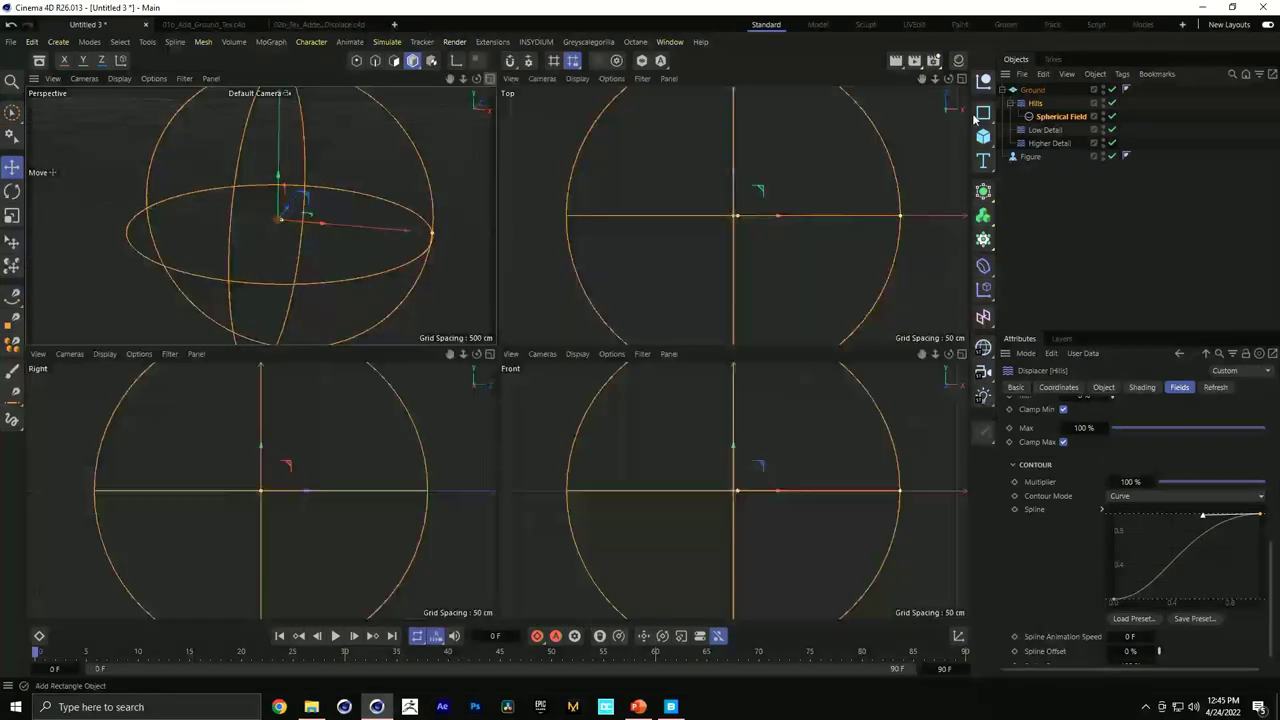
{"action": "scroll", "coordinate": [758, 171], "scroll_direction": "down", "scroll_amount": 5}
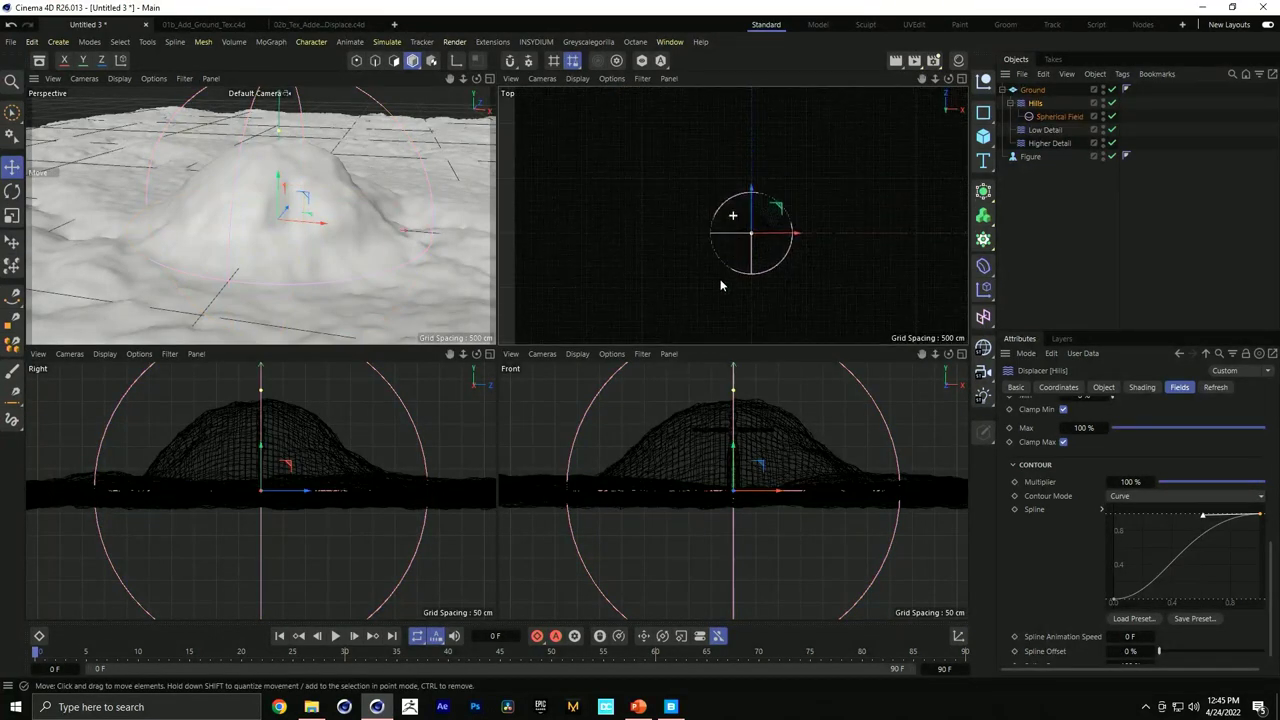
{"action": "left_click_drag", "start_coordinate": [766, 209], "coordinate": [703, 118]}
{"action": "key", "text": "t"}
{"action": "left_click_drag", "start_coordinate": [608, 222], "coordinate": [760, 186]}
{"action": "left_click_drag", "start_coordinate": [600, 223], "coordinate": [842, 243]}
{"action": "key", "text": "e"}
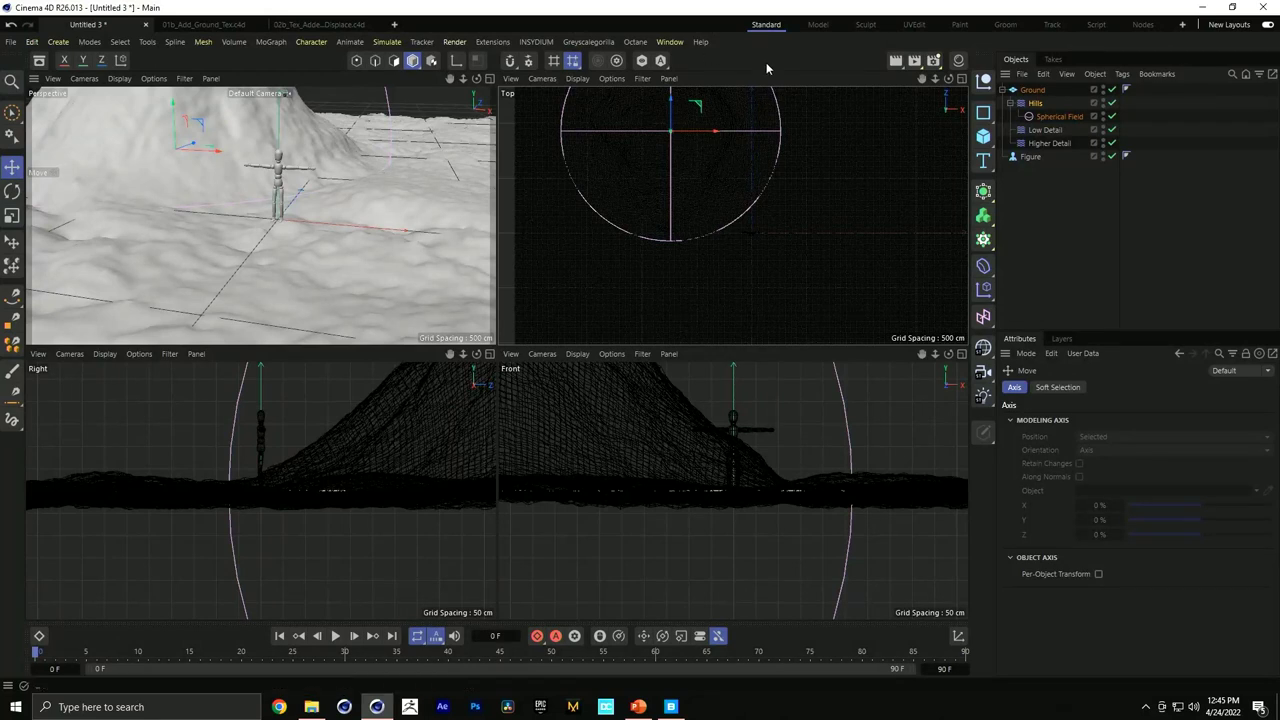
{"action": "scroll", "coordinate": [737, 214], "scroll_direction": "down", "scroll_amount": 5}
{"action": "middle_click_drag", "start_coordinate": [678, 240], "coordinate": [654, 294], "text": "alt"}
{"action": "left_click_drag", "start_coordinate": [654, 294], "coordinate": [690, 222]}
{"action": "key", "text": "t"}
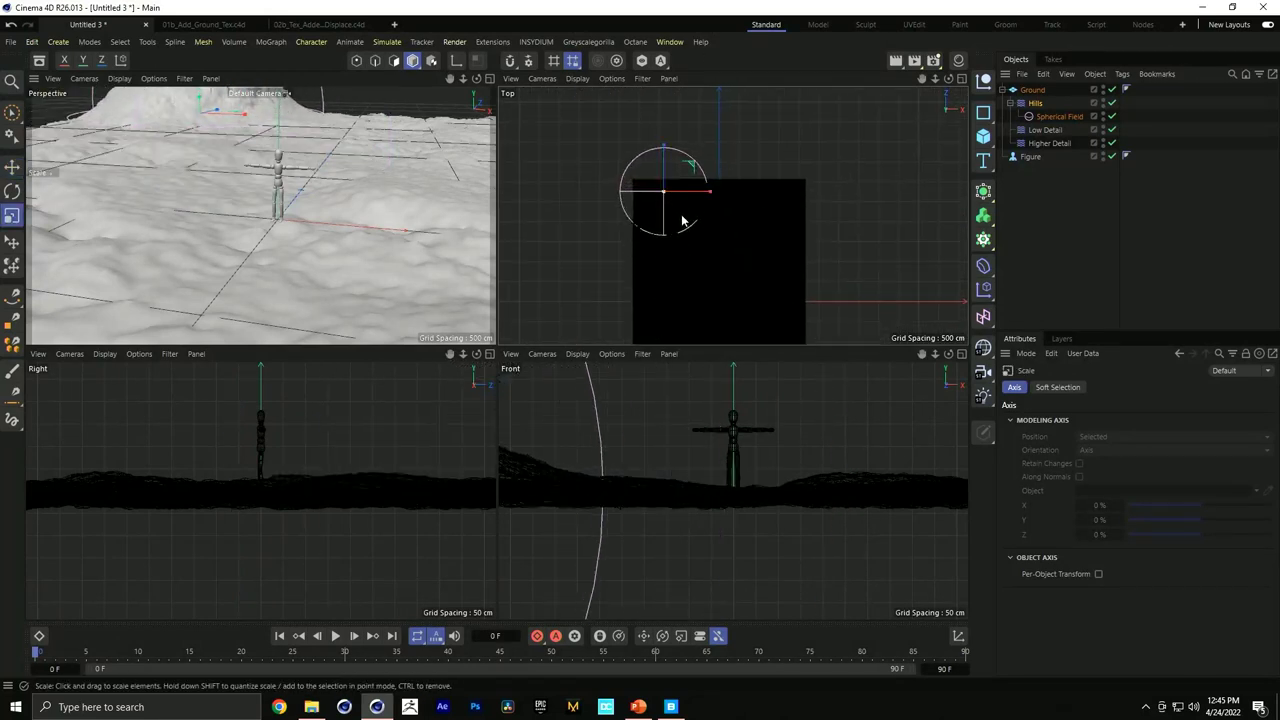
{"action": "key", "text": "e"}
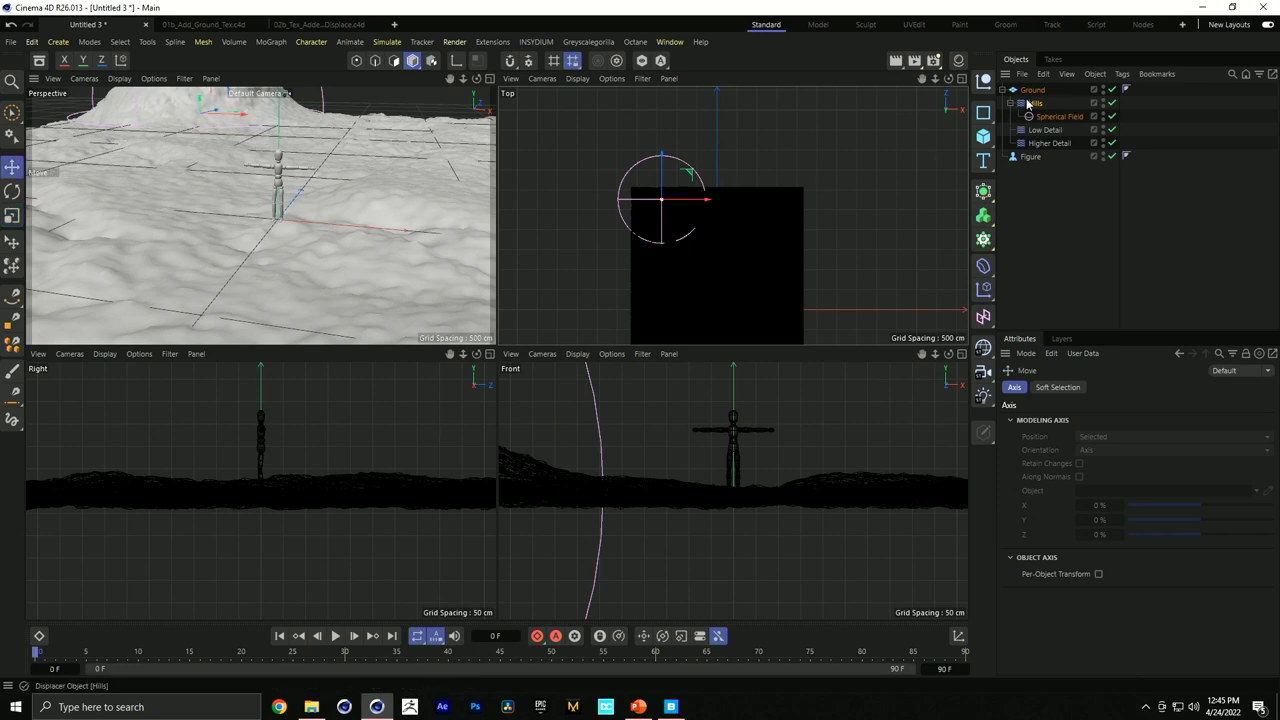
Add a second Spherical Field and enlarge it into a big hill right of the figure.
{"action": "left_click", "coordinate": [1059, 116]}
{"action": "left_click", "coordinate": [1081, 519]}
{"action": "left_click", "coordinate": [1030, 519]}
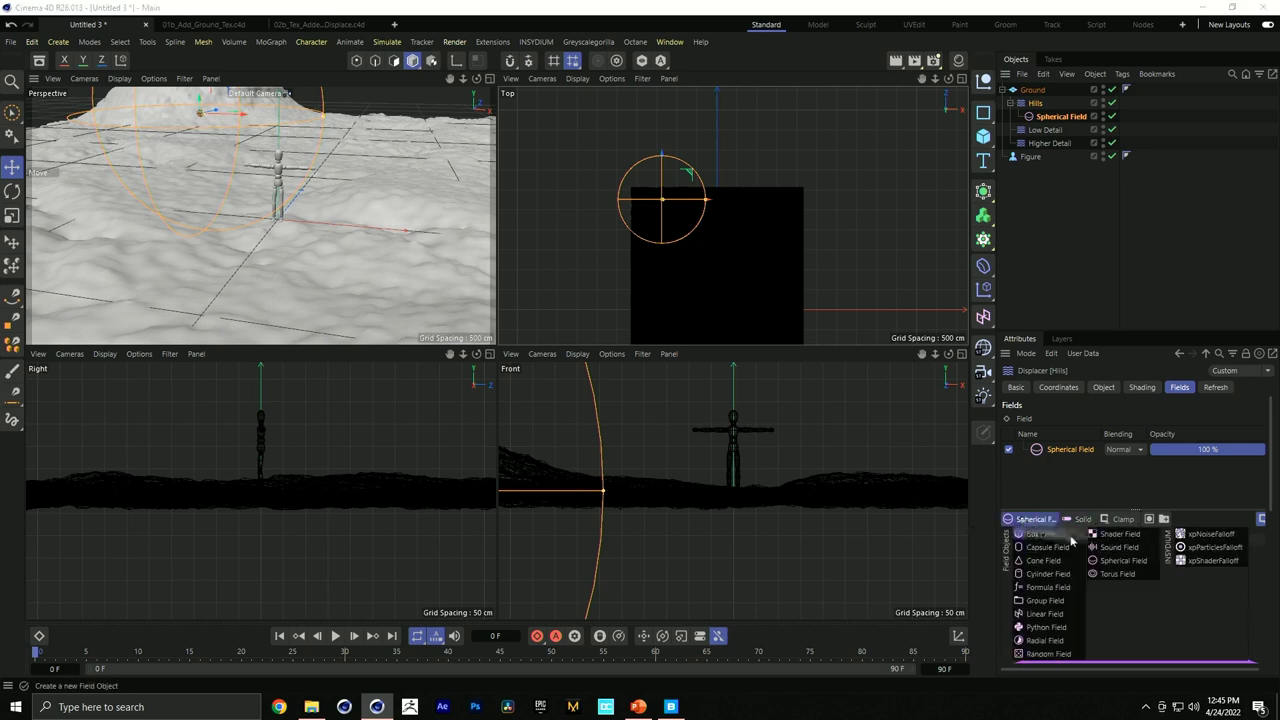
{"action": "left_click", "coordinate": [1100, 561]}
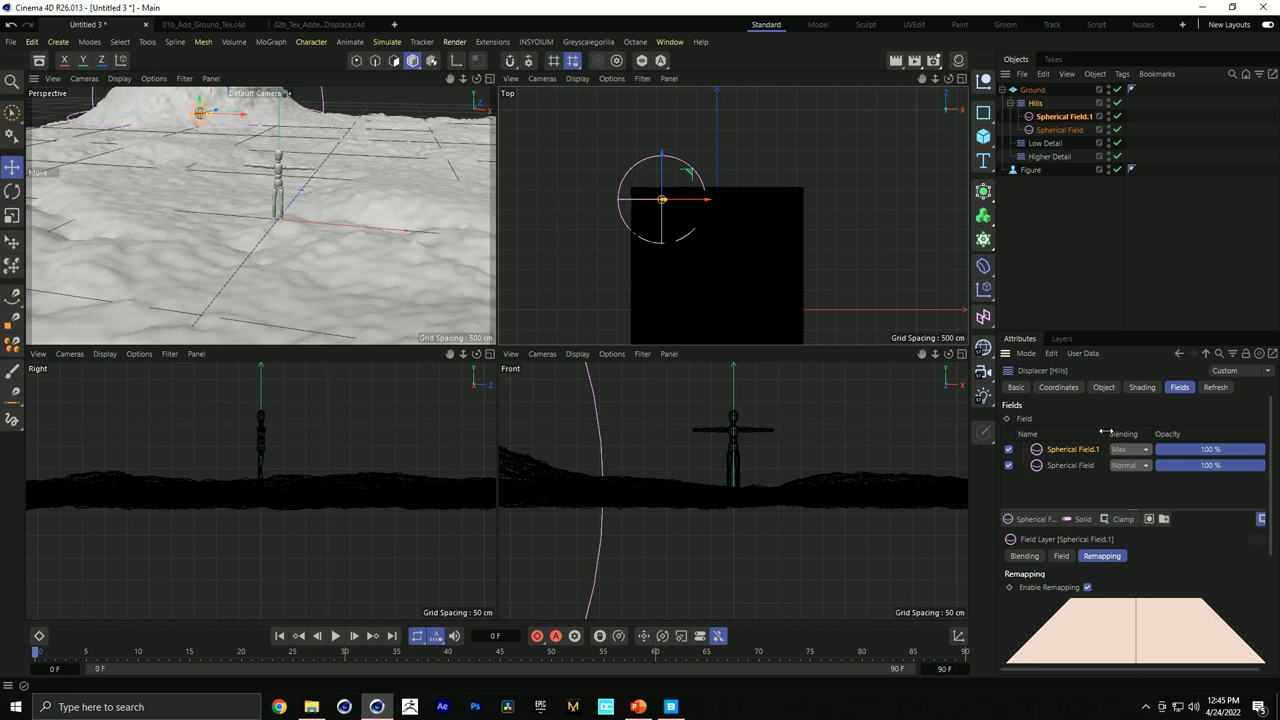
{"action": "left_click", "coordinate": [1060, 116]}
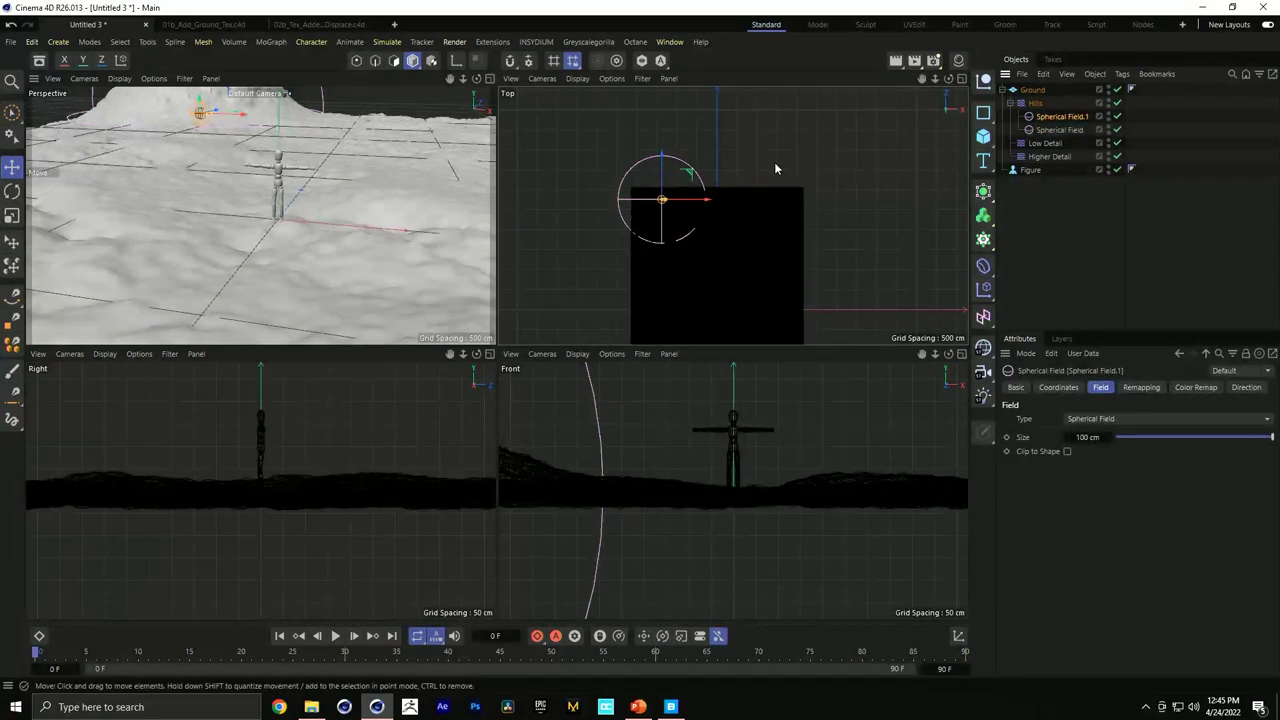
{"action": "left_click_drag", "start_coordinate": [666, 204], "coordinate": [720, 201]}
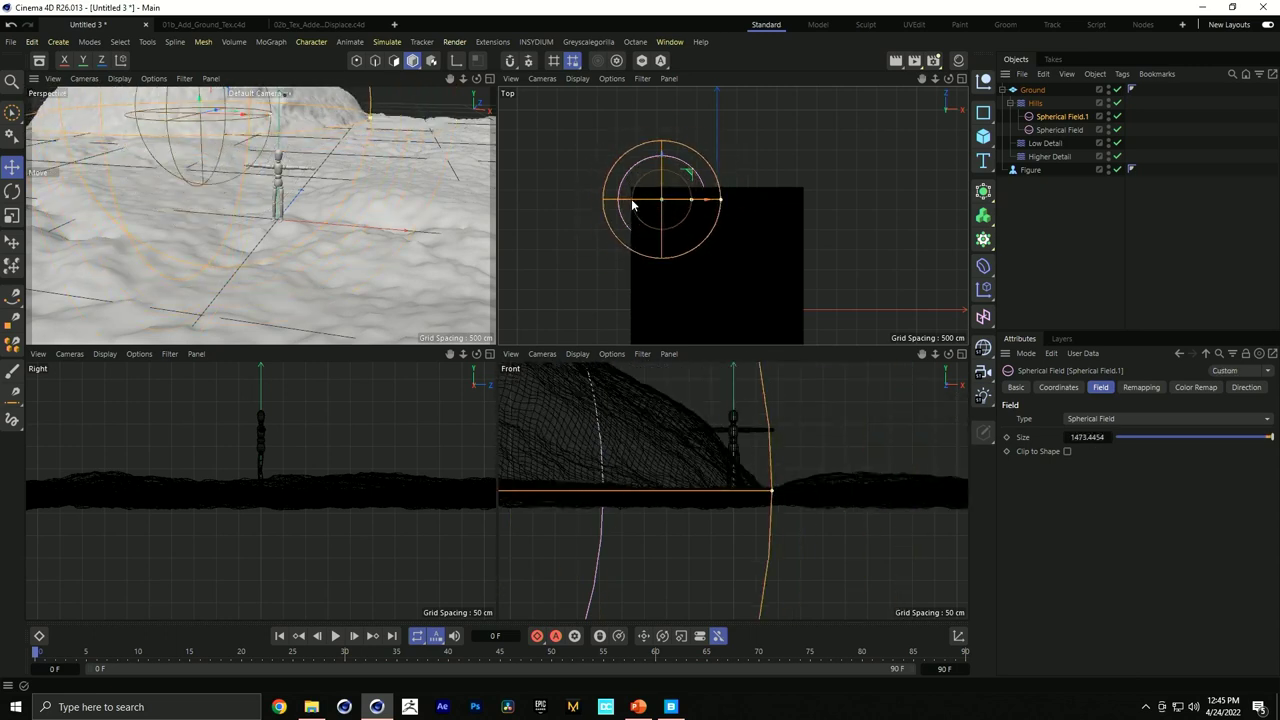
{"action": "left_click_drag", "start_coordinate": [662, 238], "coordinate": [775, 199]}
{"action": "left_click_drag", "start_coordinate": [412, 252], "coordinate": [300, 210], "text": "alt"}
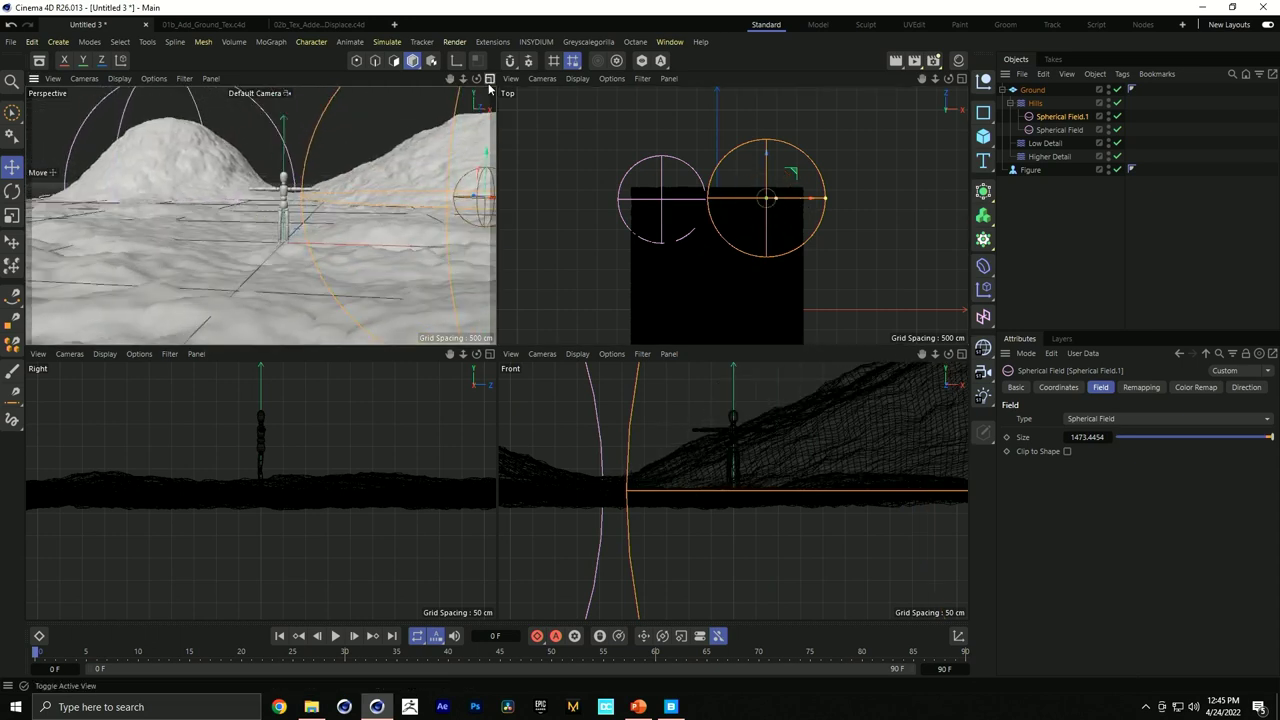
{"action": "left_click", "coordinate": [489, 82]}
Adjust the Hills height and lower Spherical Field.1's opacity to soften its hill.
{"action": "left_click", "coordinate": [1036, 104]}
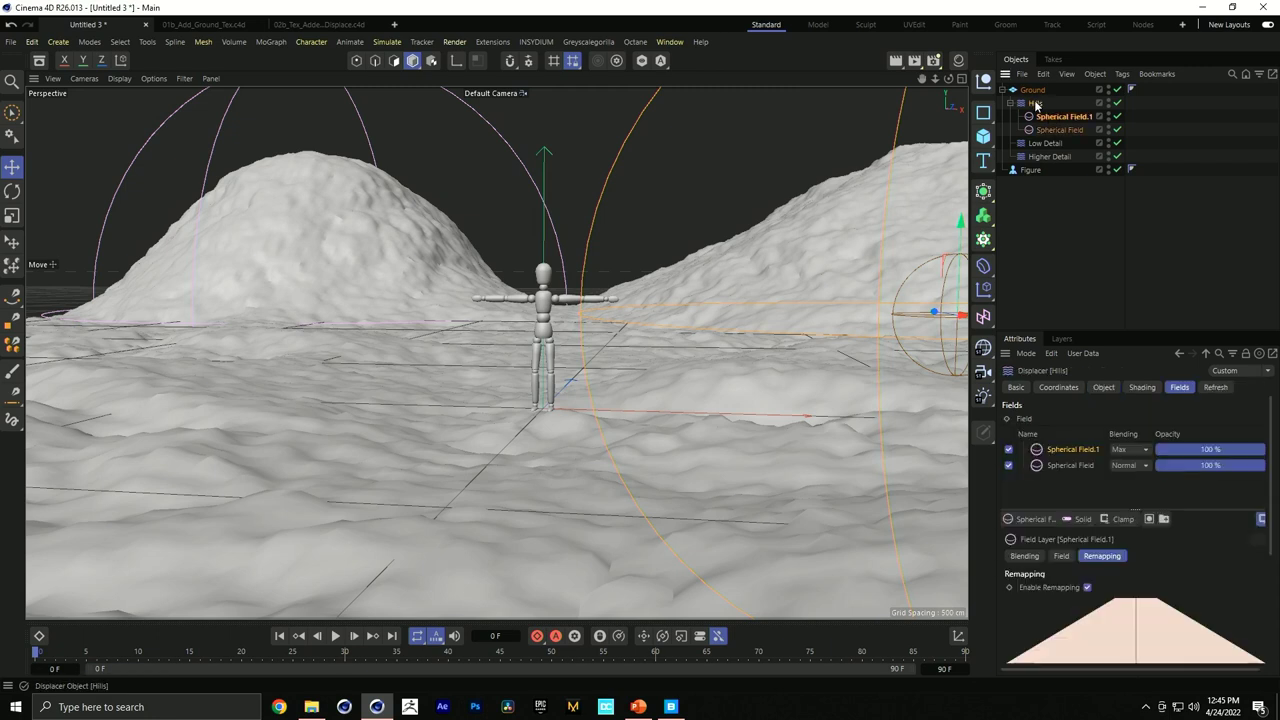
{"action": "left_click", "coordinate": [1097, 388]}
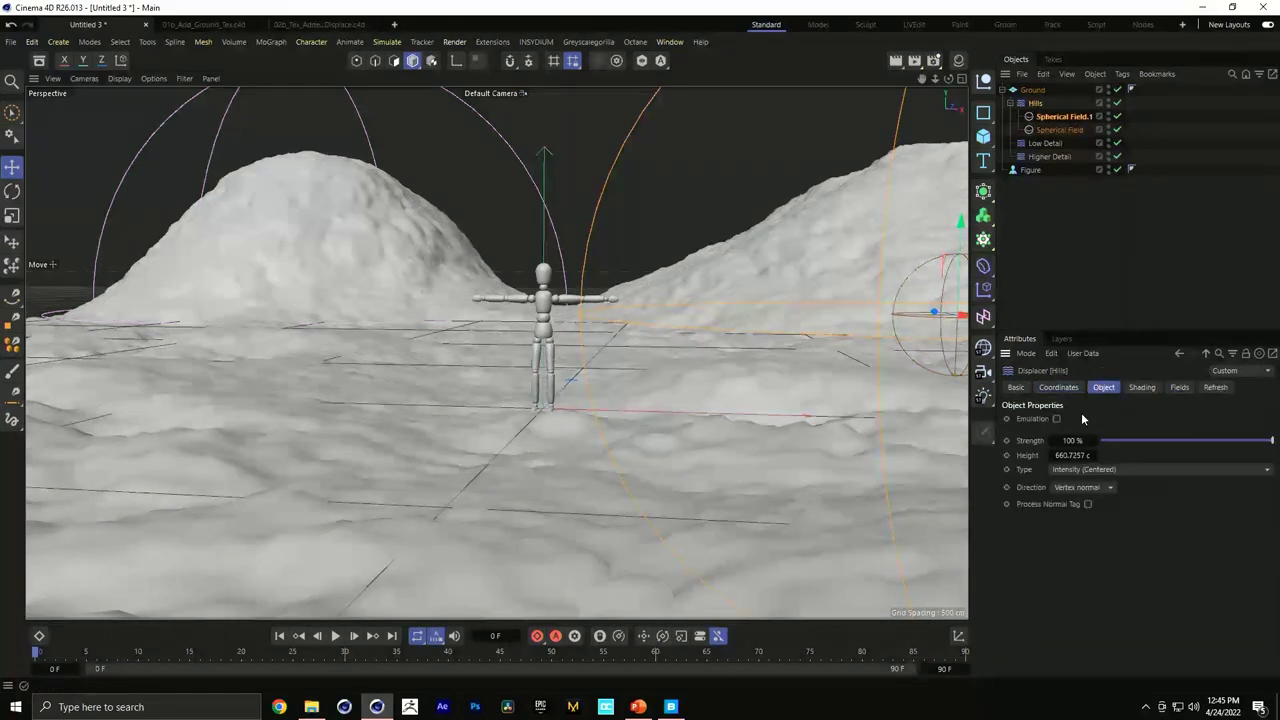
{"action": "left_click_drag", "start_coordinate": [1062, 456], "coordinate": [1054, 455]}
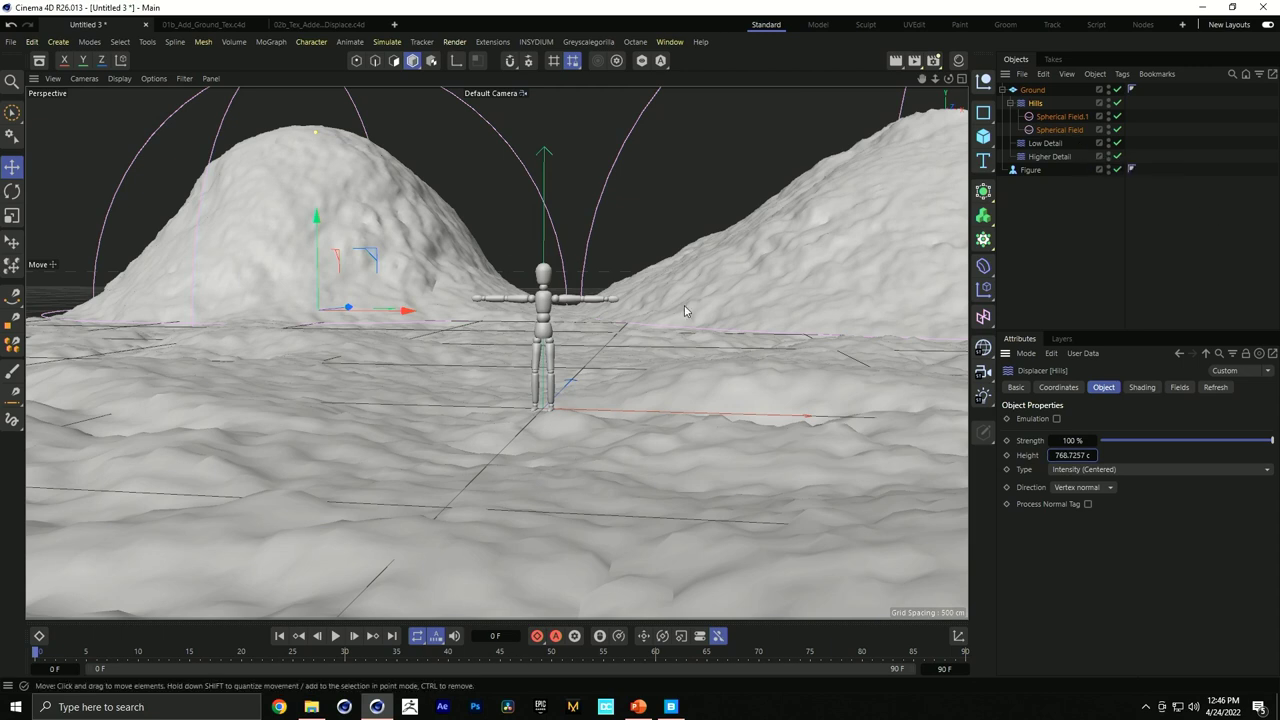
{"action": "left_click", "coordinate": [1062, 117]}
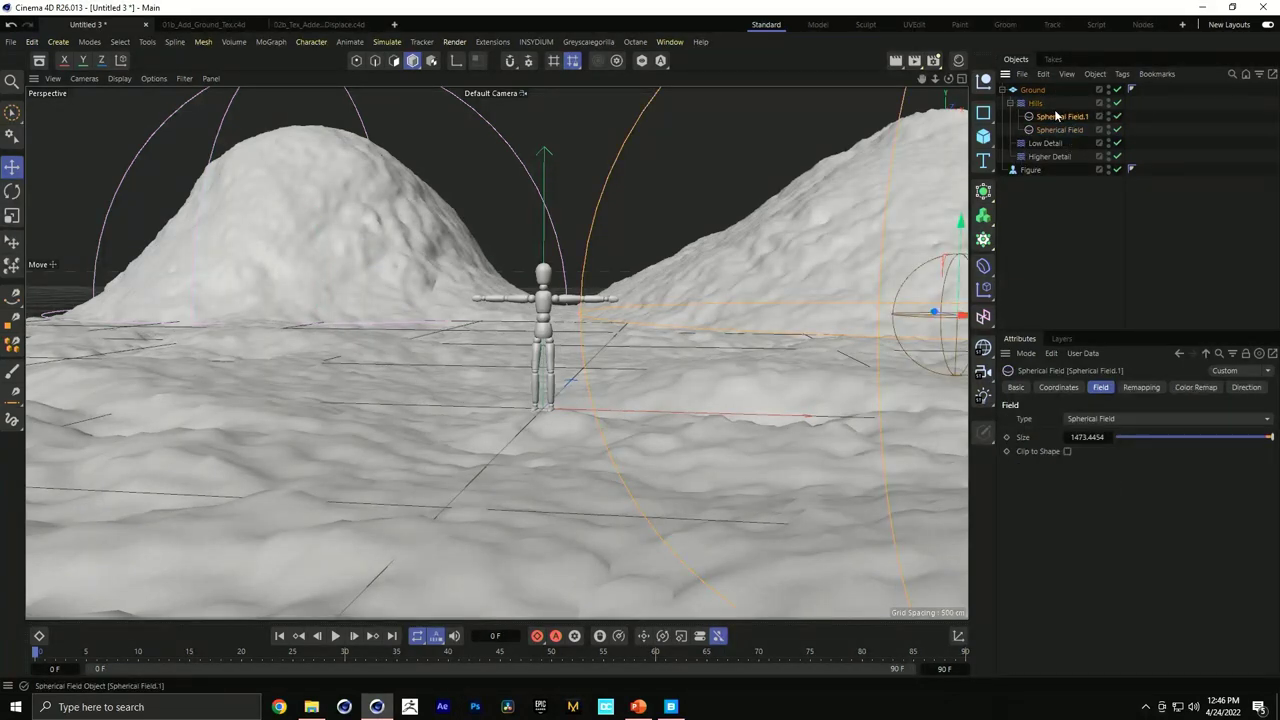
{"action": "left_click", "coordinate": [1036, 103]}
{"action": "left_click", "coordinate": [1180, 387]}
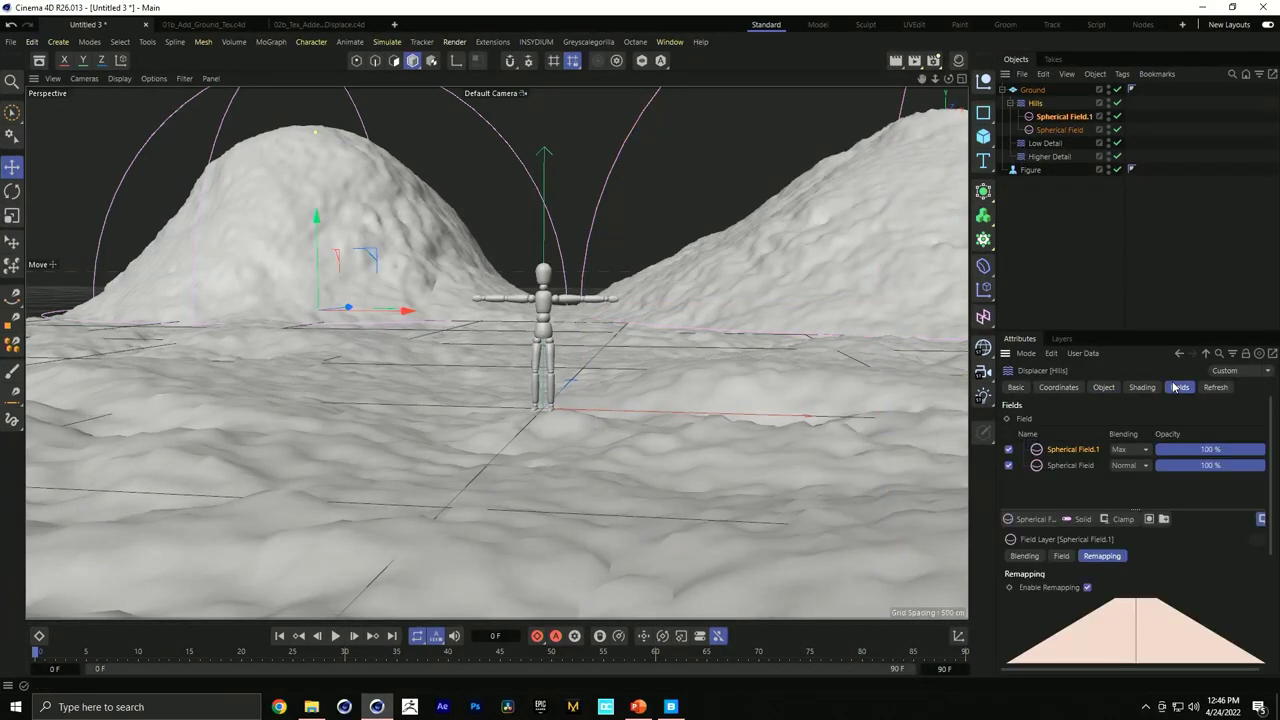
{"action": "left_click_drag", "start_coordinate": [1238, 452], "coordinate": [1177, 471]}
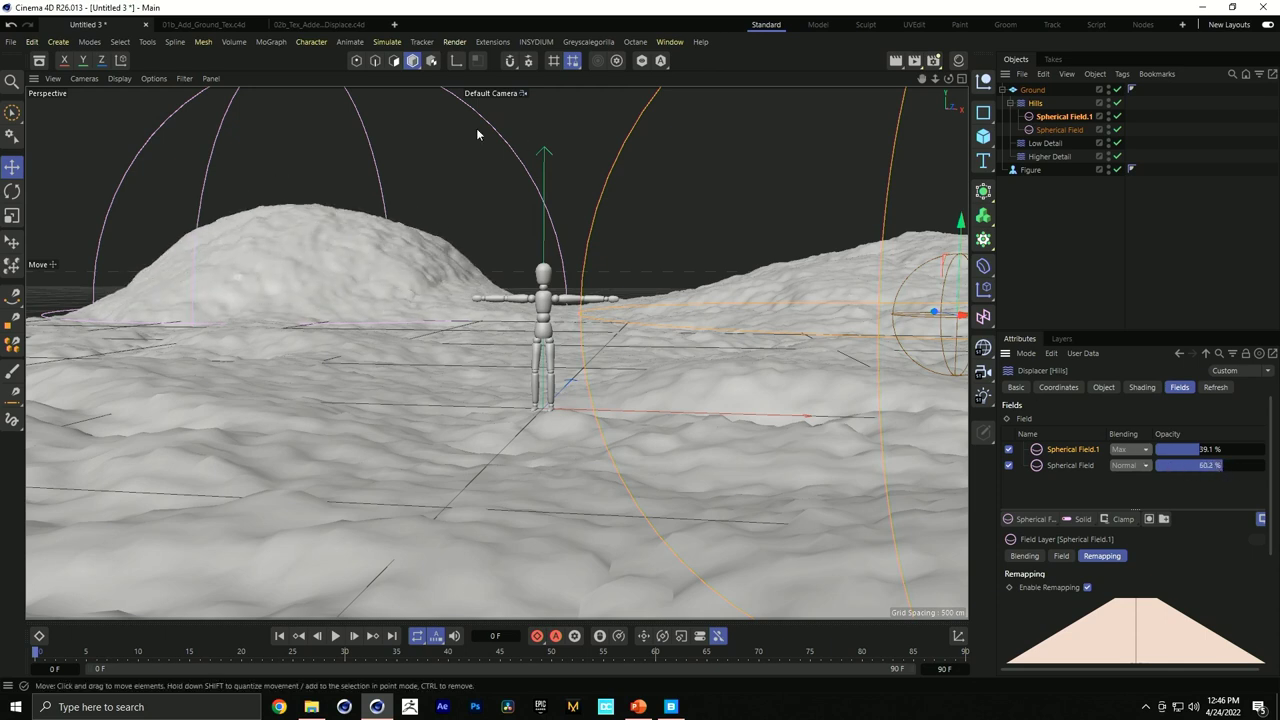
Rescale and reposition the other Spherical Field to reshape its hill.
{"action": "left_click", "coordinate": [1059, 130]}
{"action": "key", "text": "t"}
{"action": "left_click_drag", "start_coordinate": [252, 427], "coordinate": [340, 350]}
{"action": "key", "text": "e"}
{"action": "left_click_drag", "start_coordinate": [380, 285], "coordinate": [426, 281]}
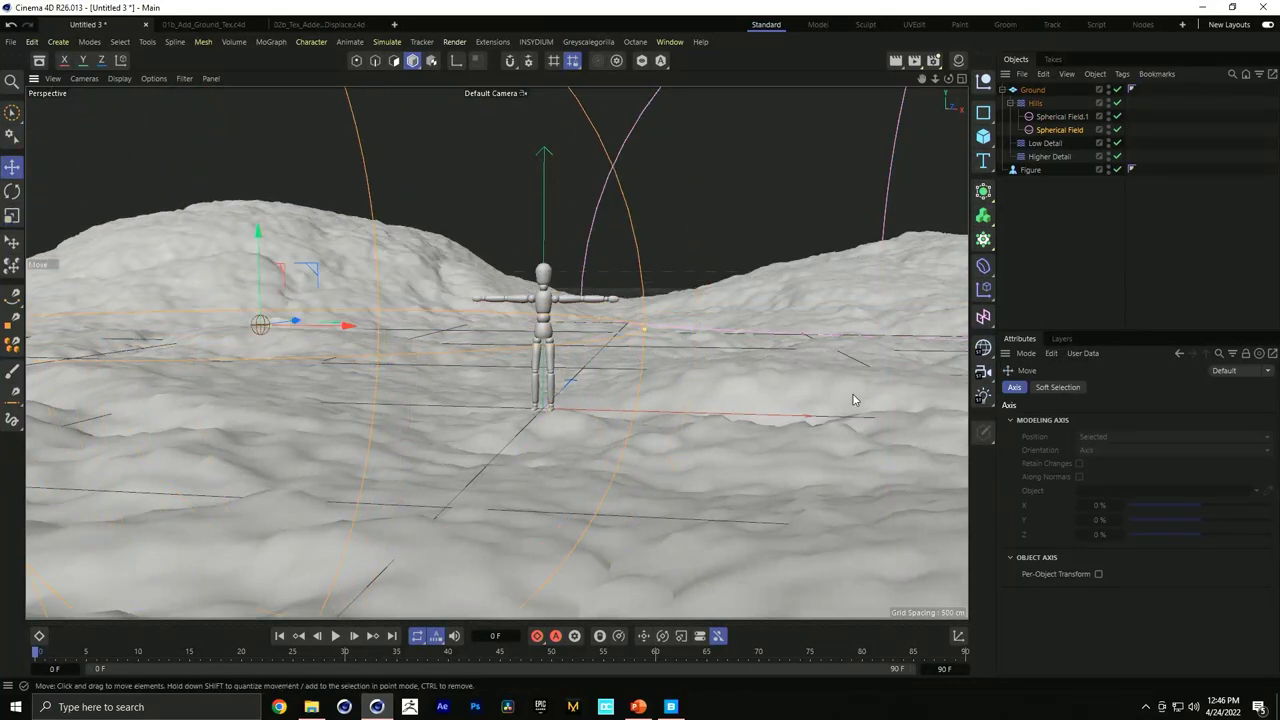
{"action": "left_click_drag", "start_coordinate": [442, 416], "coordinate": [530, 418], "text": "alt"}
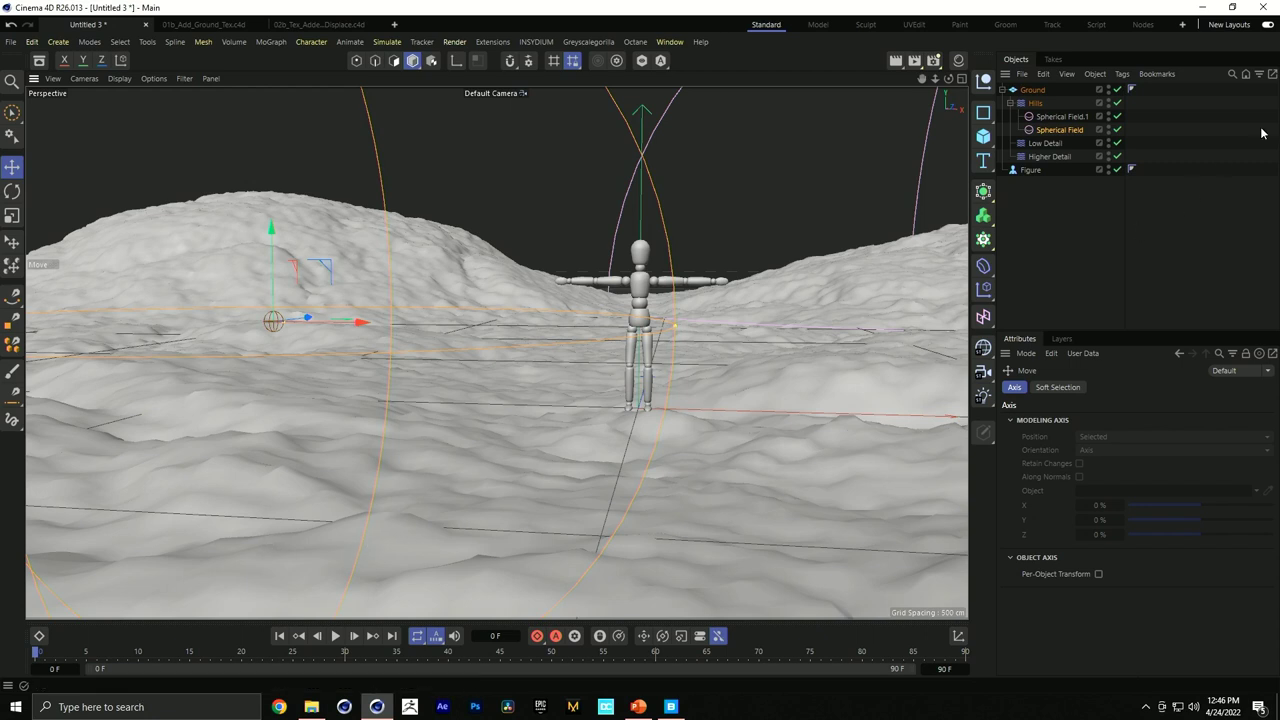
Switch to the top orthographic view framed on the figure.
{"action": "left_click", "coordinate": [1041, 144]}
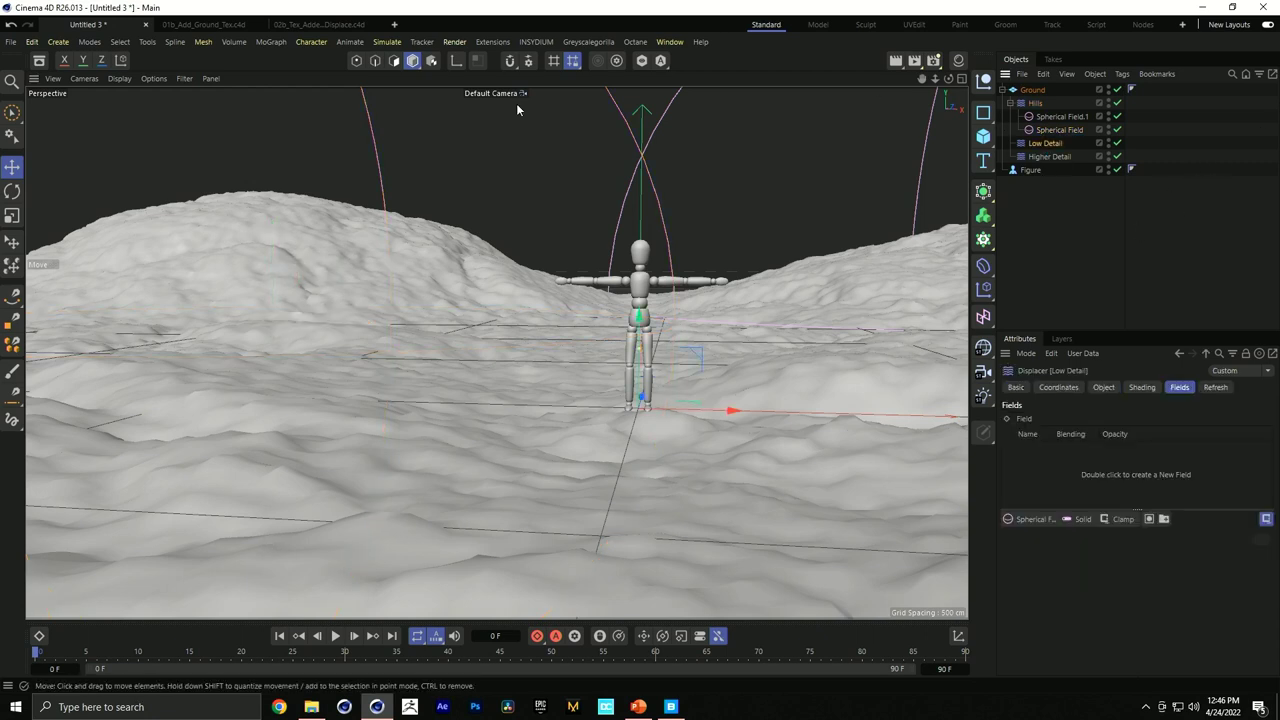
{"action": "key", "text": "F4"}
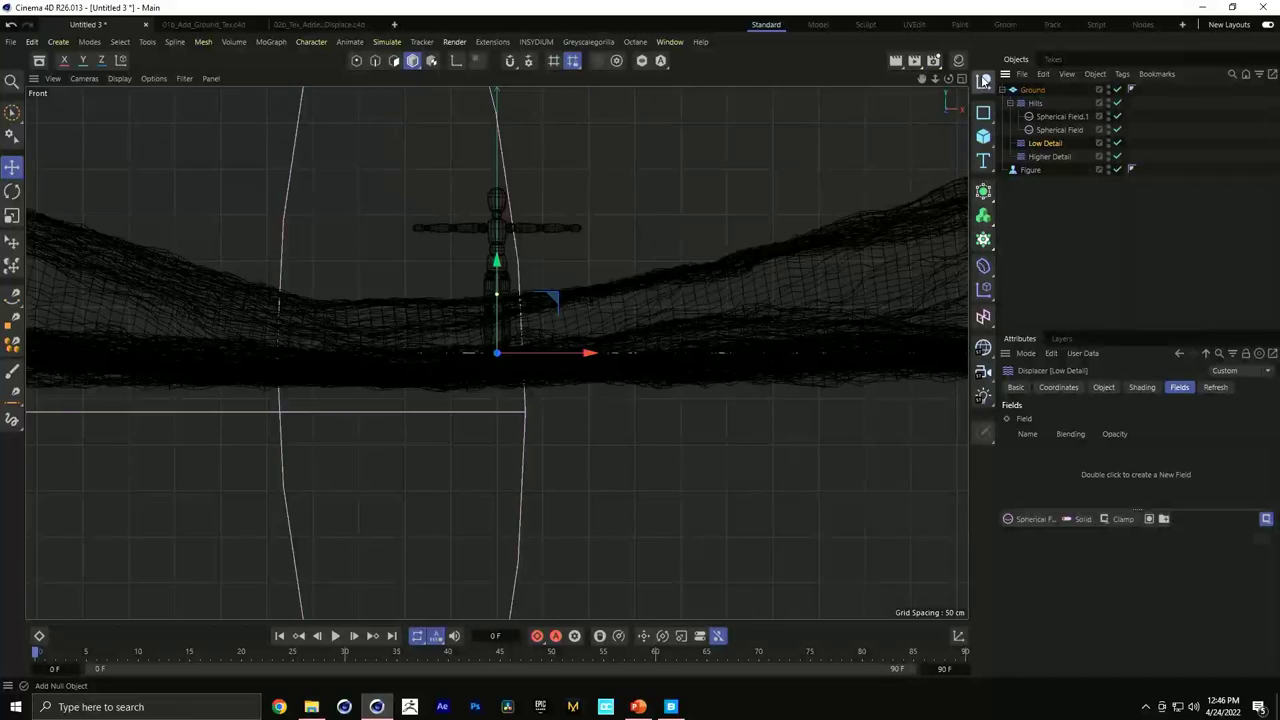
{"action": "key", "text": "F2"}
{"action": "scroll", "coordinate": [474, 383], "scroll_direction": "up", "scroll_amount": 10}
{"action": "middle_click_drag", "start_coordinate": [517, 492], "coordinate": [495, 360]}
{"action": "scroll", "coordinate": [518, 316], "scroll_direction": "up", "scroll_amount": 3}
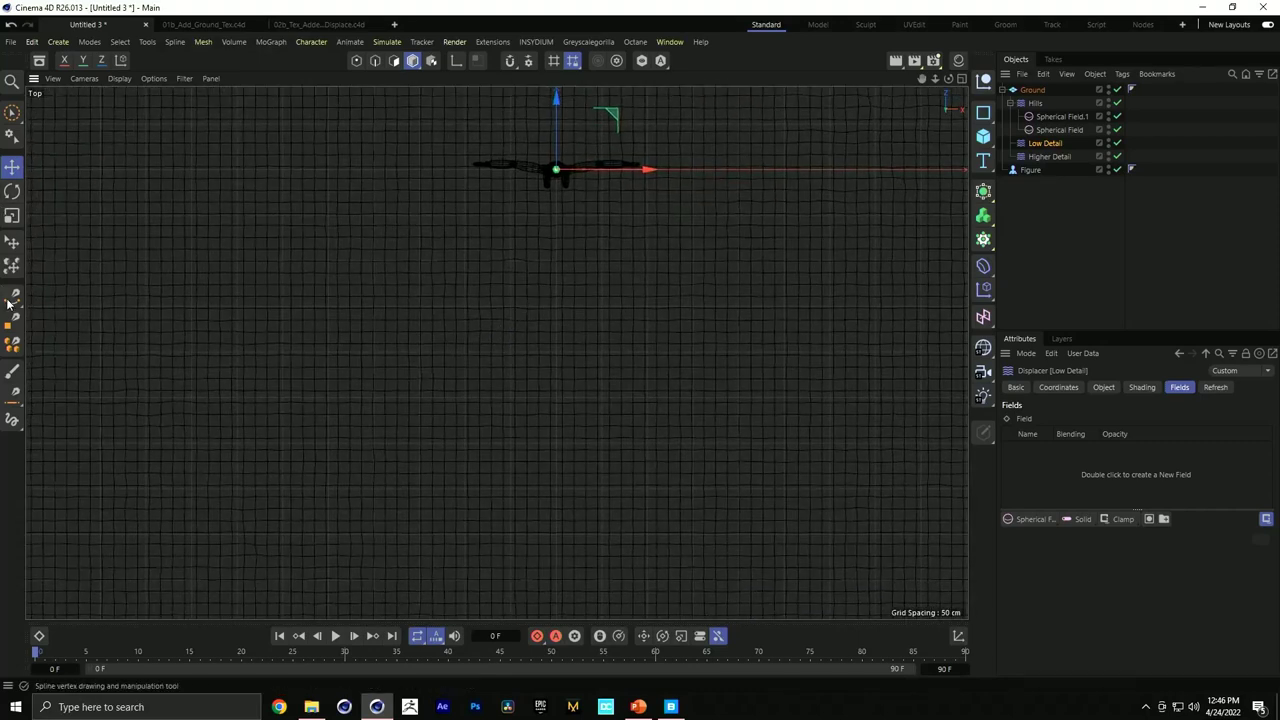
Draw a three-point curved spline with the Spline Pen from the lower left to the figure's feet.
{"action": "left_click", "coordinate": [8, 300]}
{"action": "left_click", "coordinate": [60, 313]}
{"action": "left_click_drag", "start_coordinate": [368, 456], "coordinate": [457, 406]}
{"action": "left_click_drag", "start_coordinate": [526, 282], "coordinate": [534, 255]}
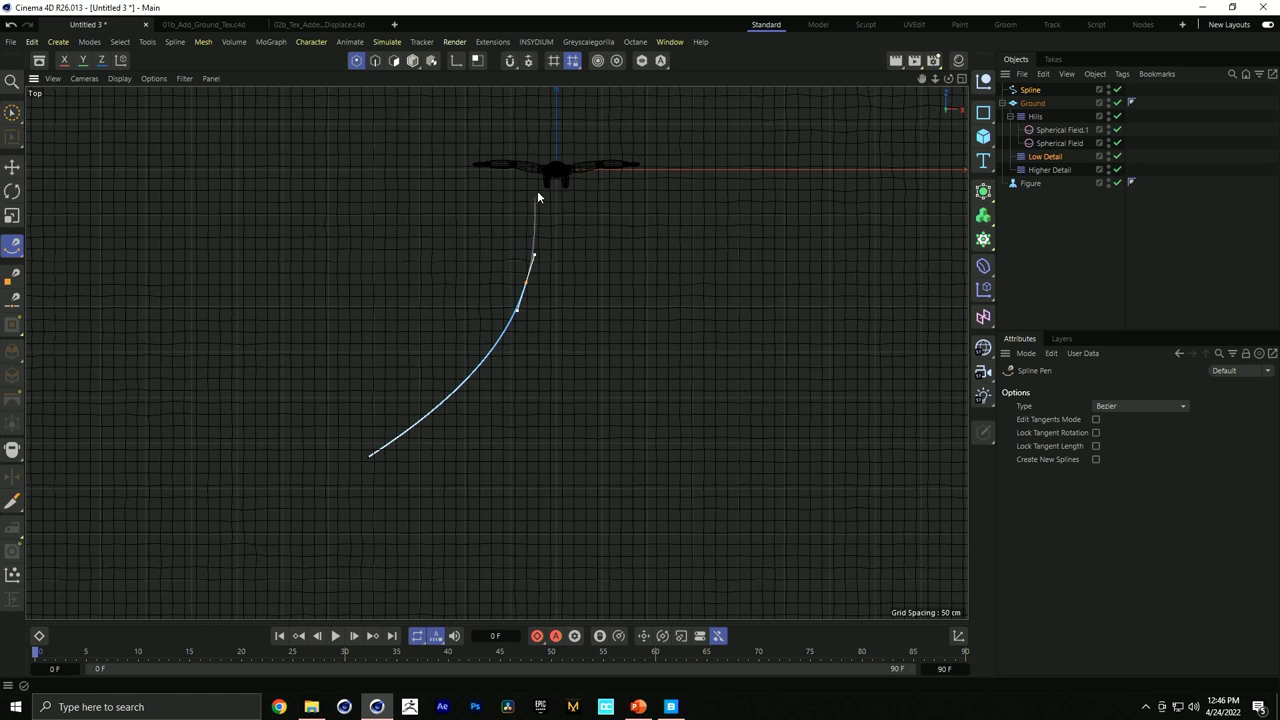
{"action": "left_click_drag", "start_coordinate": [545, 182], "coordinate": [577, 150]}
Reshape the spline's middle point to smooth the curve and rename the spline Path.
{"action": "key", "text": "e"}
{"action": "left_click", "coordinate": [518, 291]}
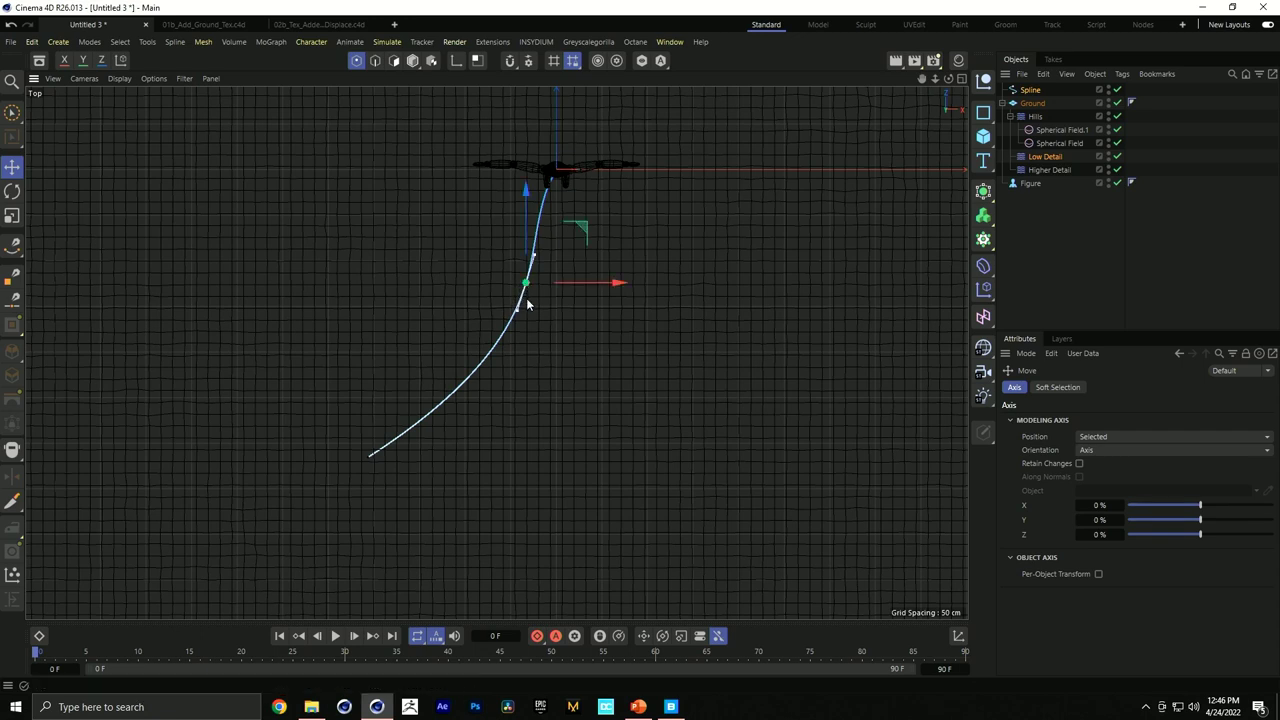
{"action": "left_click_drag", "start_coordinate": [519, 334], "coordinate": [510, 332]}
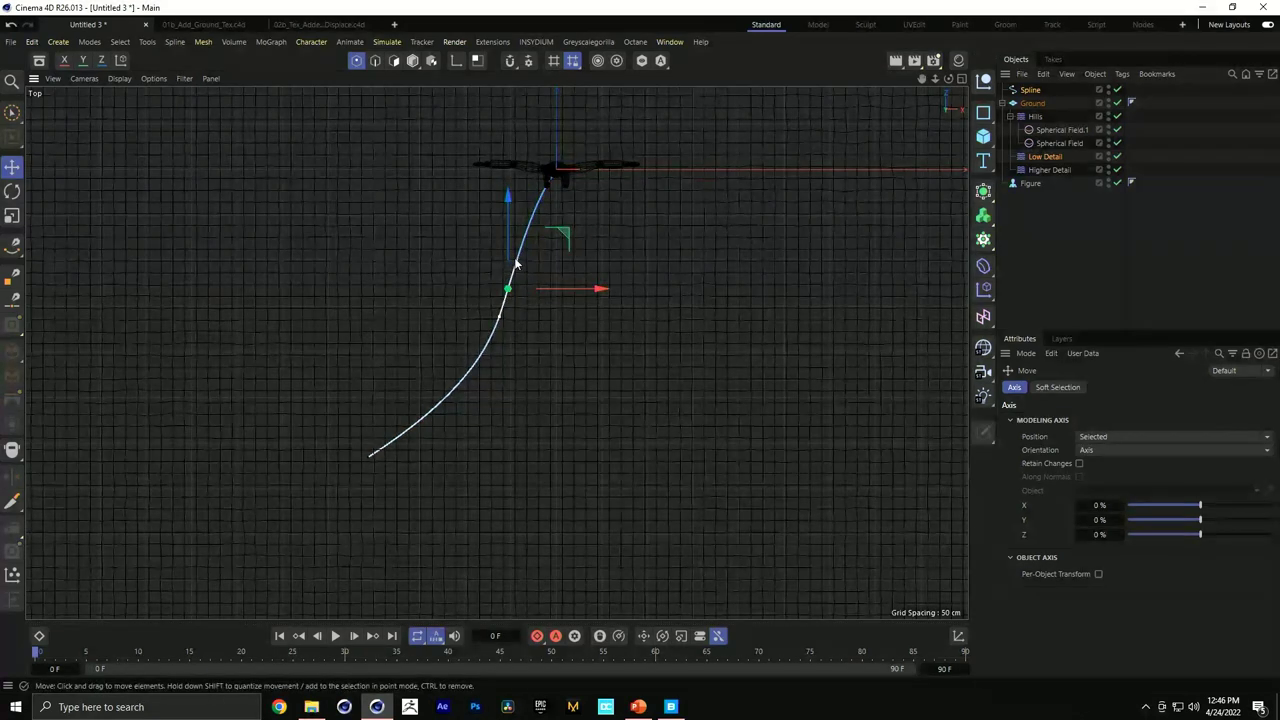
{"action": "left_click_drag", "start_coordinate": [515, 263], "coordinate": [515, 273]}
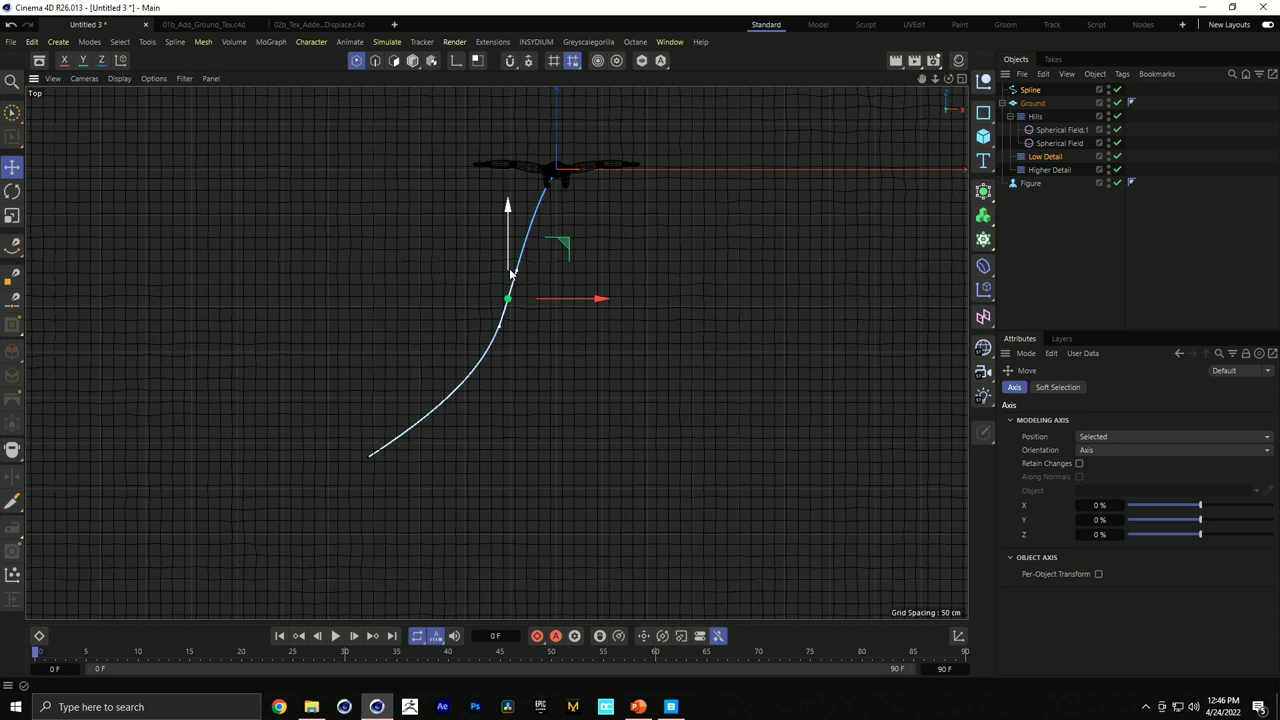
{"action": "double_click", "coordinate": [1032, 90]}
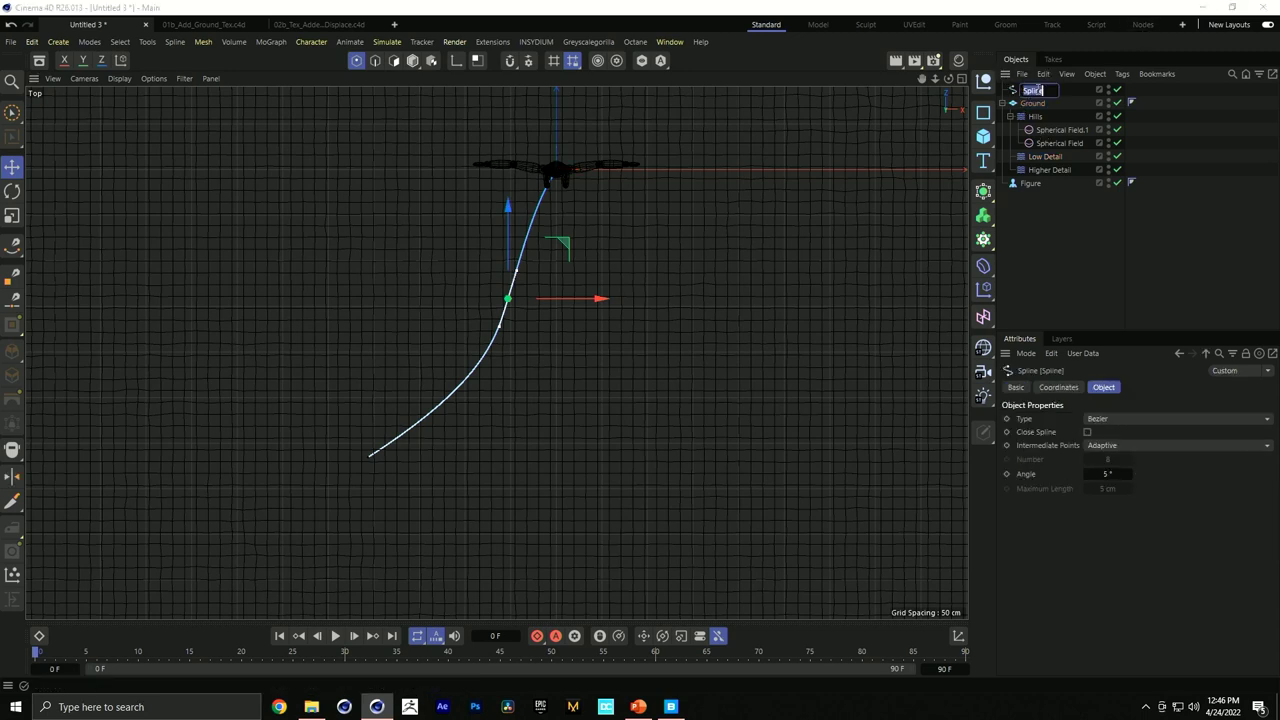
{"action": "key", "text": "Return"}
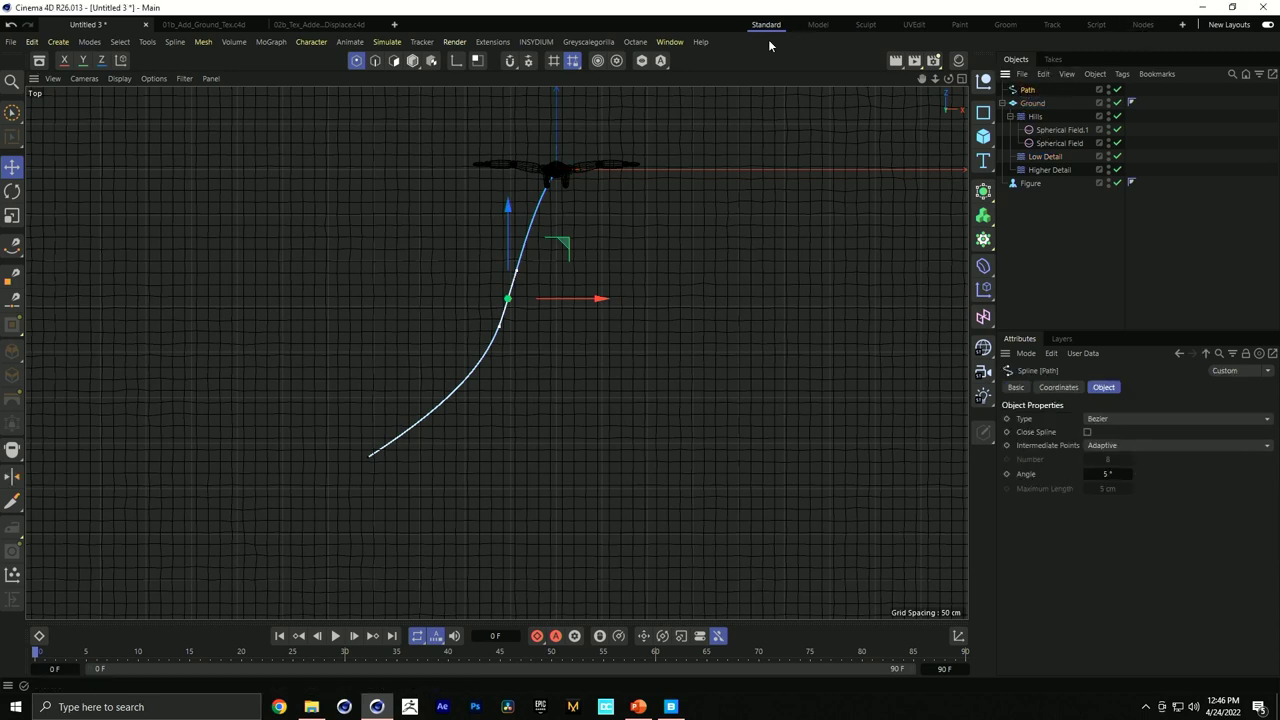
{"action": "key", "text": "F1"}
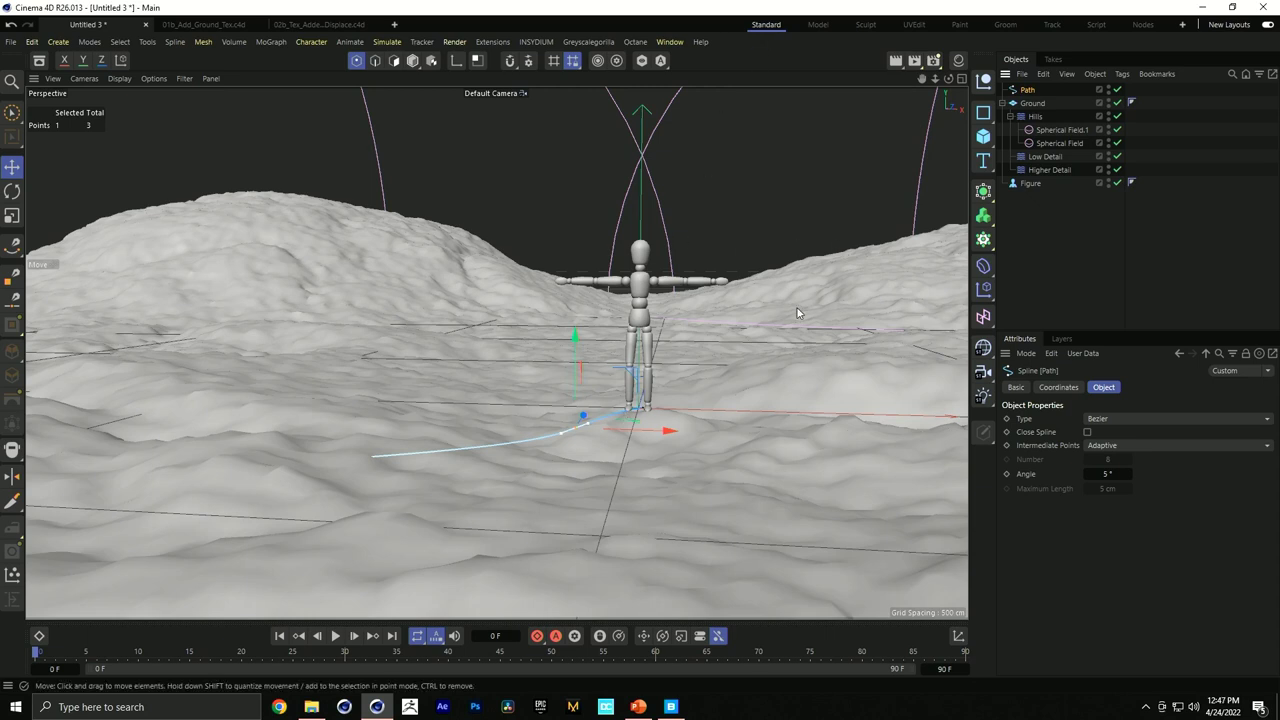
Nudge a spline point, then in Model mode raise the whole Path spline onto the terrain.
{"action": "left_click_drag", "start_coordinate": [527, 473], "coordinate": [531, 466], "text": "alt"}
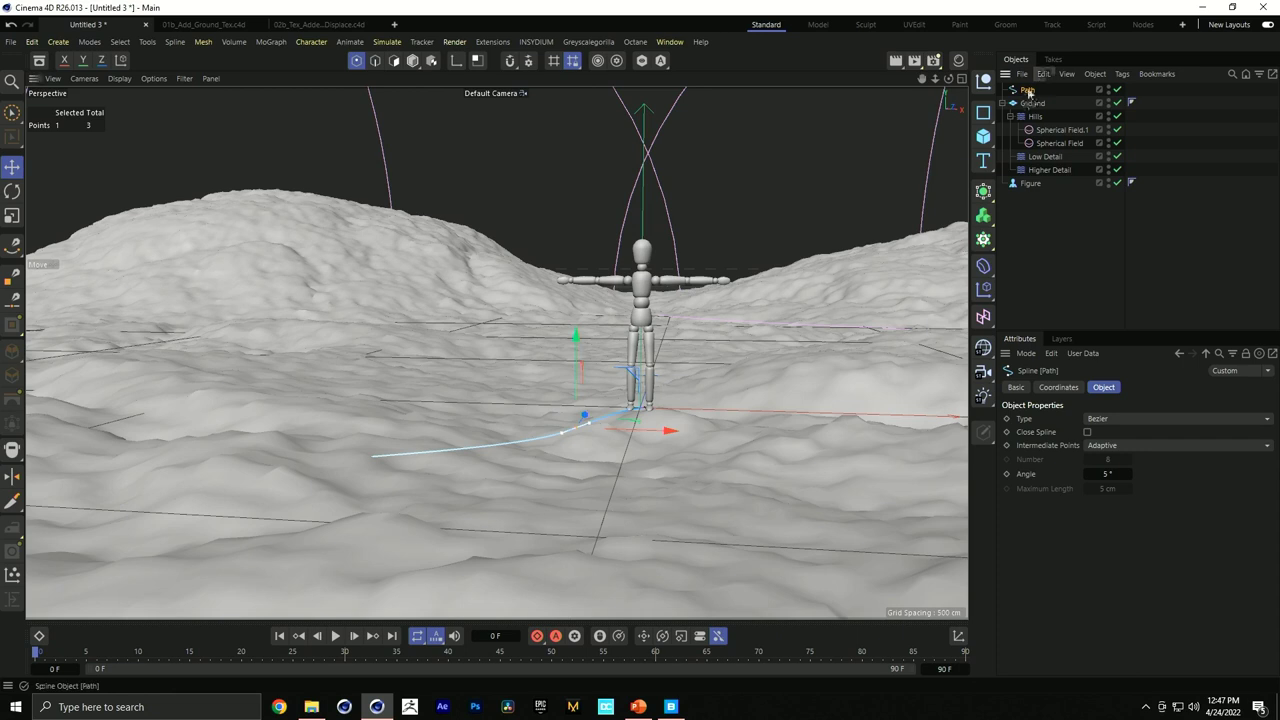
{"action": "key", "text": "e"}
{"action": "left_click_drag", "start_coordinate": [556, 352], "coordinate": [557, 359]}
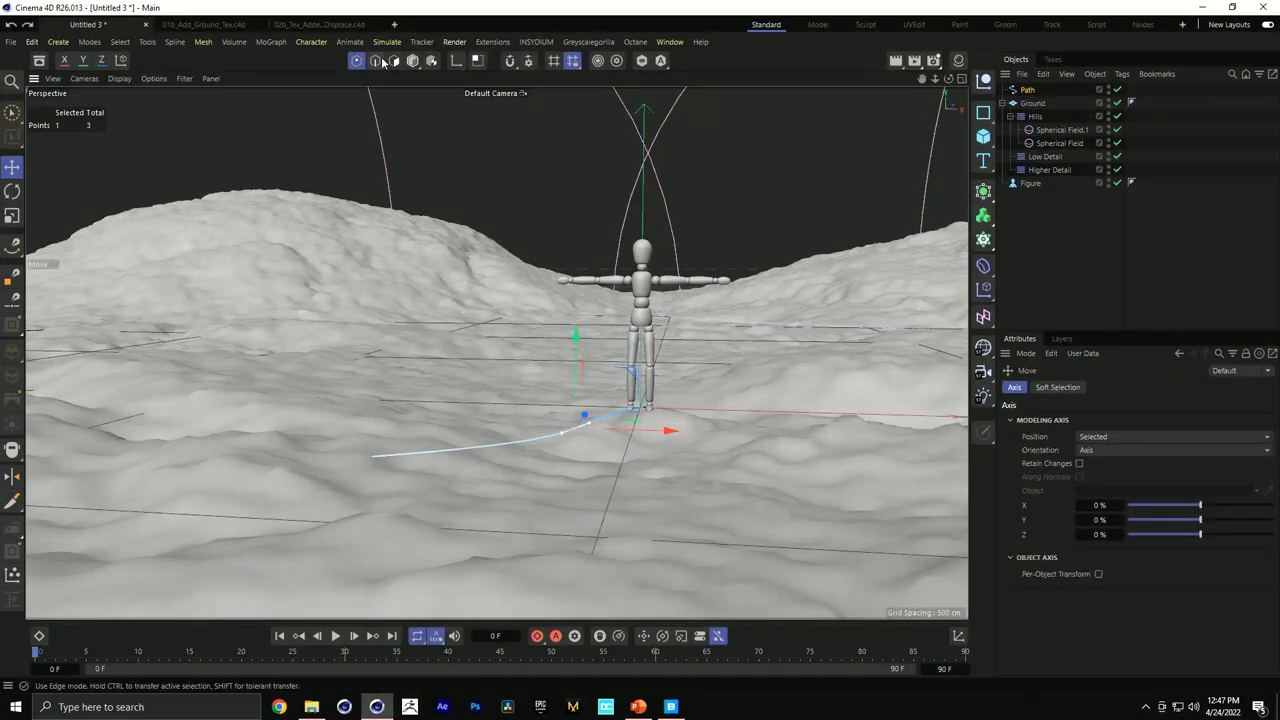
{"action": "left_click", "coordinate": [412, 61]}
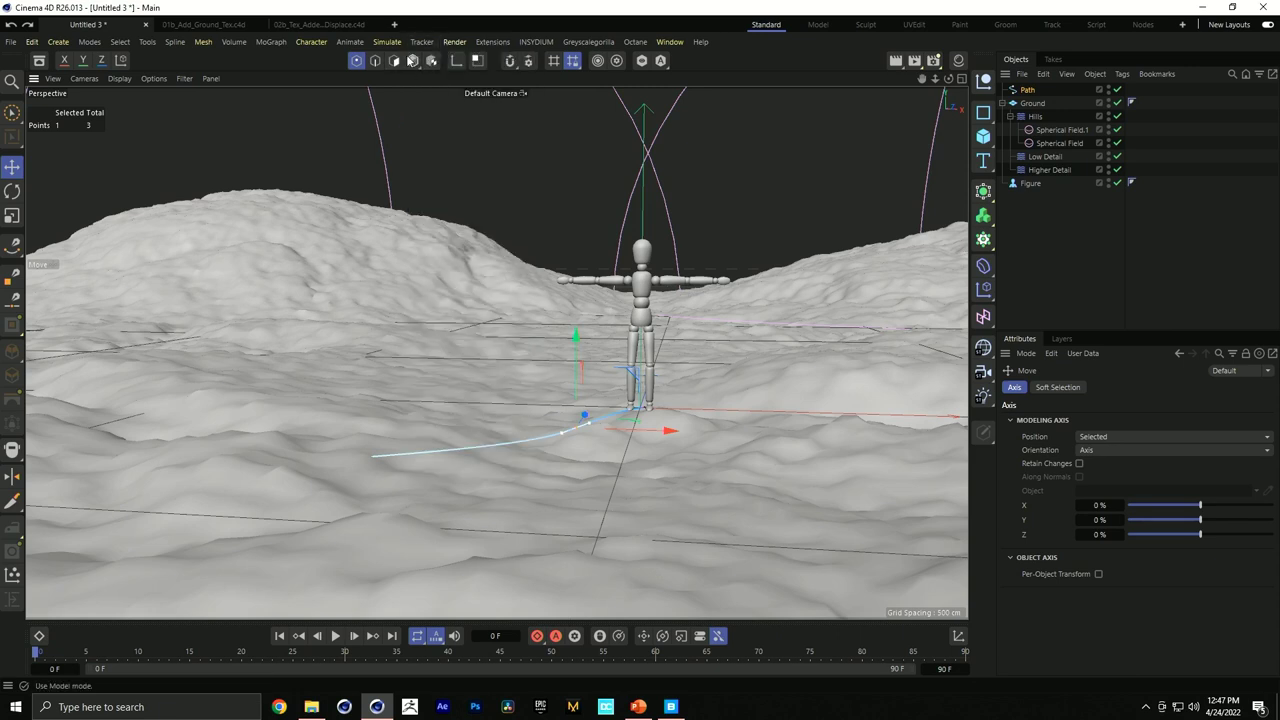
{"action": "left_click", "coordinate": [413, 62]}
{"action": "left_click_drag", "start_coordinate": [653, 373], "coordinate": [653, 338]}
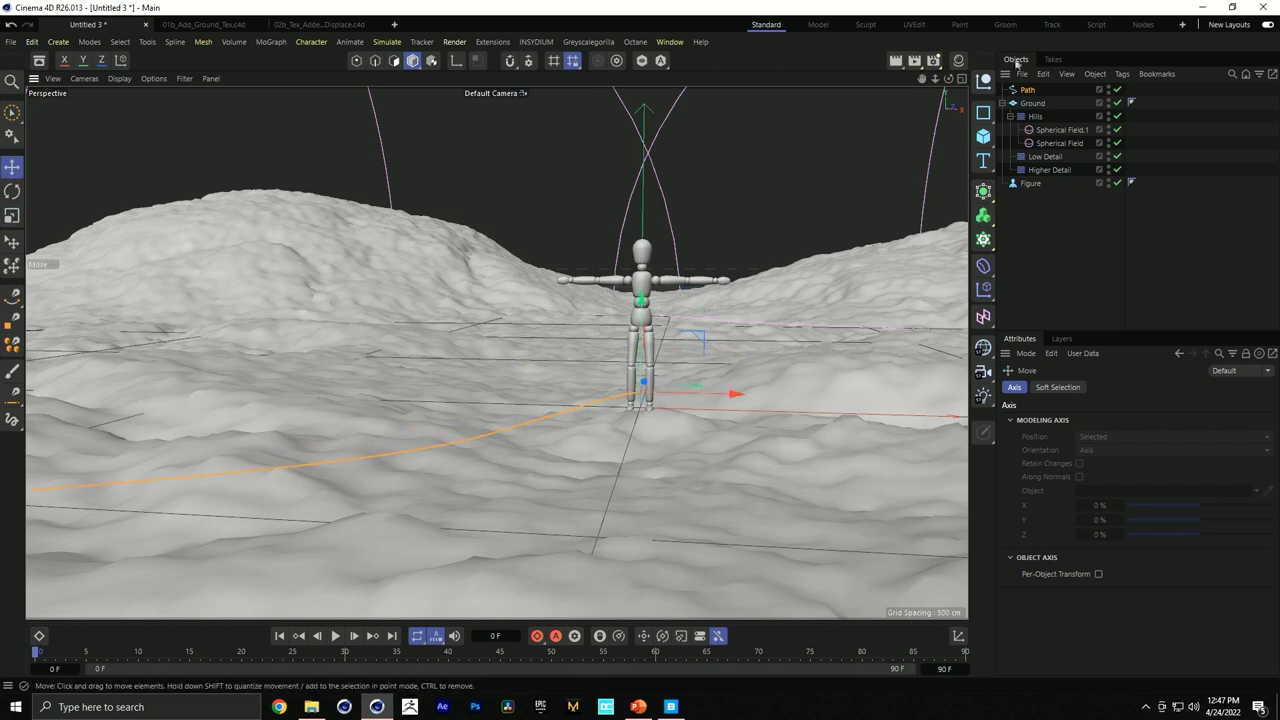
Check Path from the top view, then lower it in perspective so it meets the figure's feet.
{"action": "key", "text": "F4"}
{"action": "key", "text": "F2"}
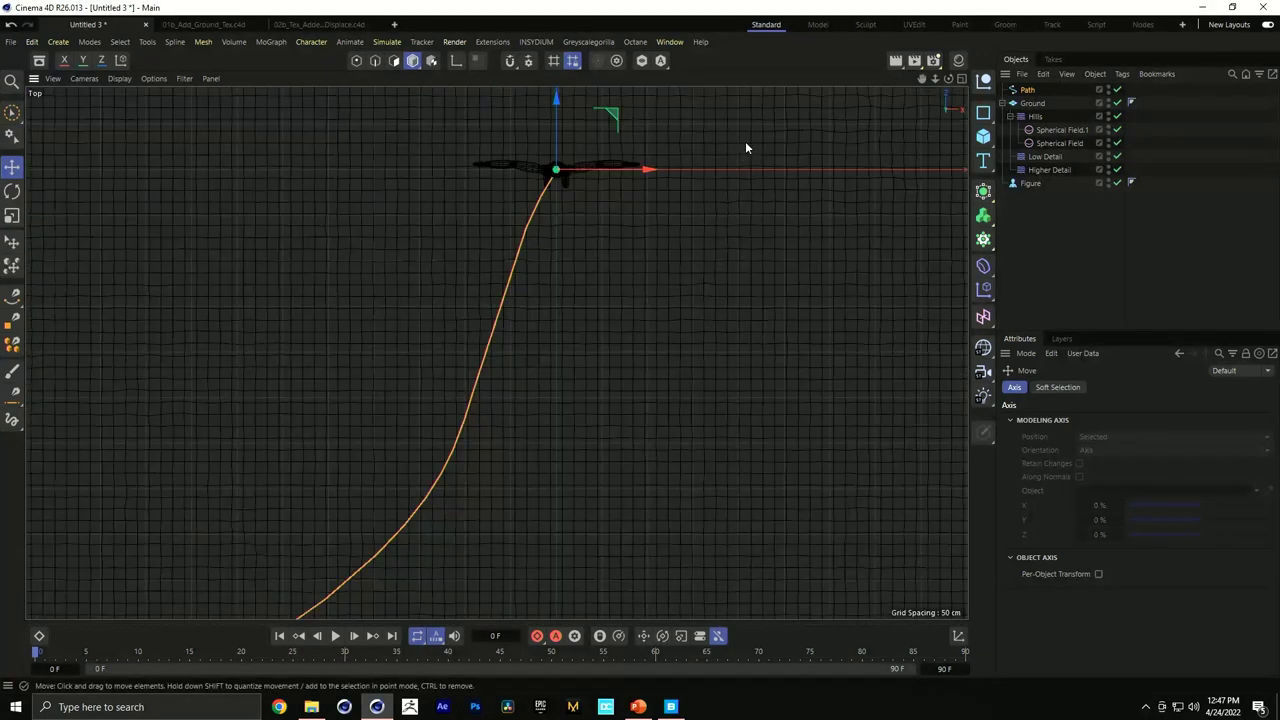
{"action": "scroll", "coordinate": [548, 265], "scroll_direction": "down", "scroll_amount": 2}
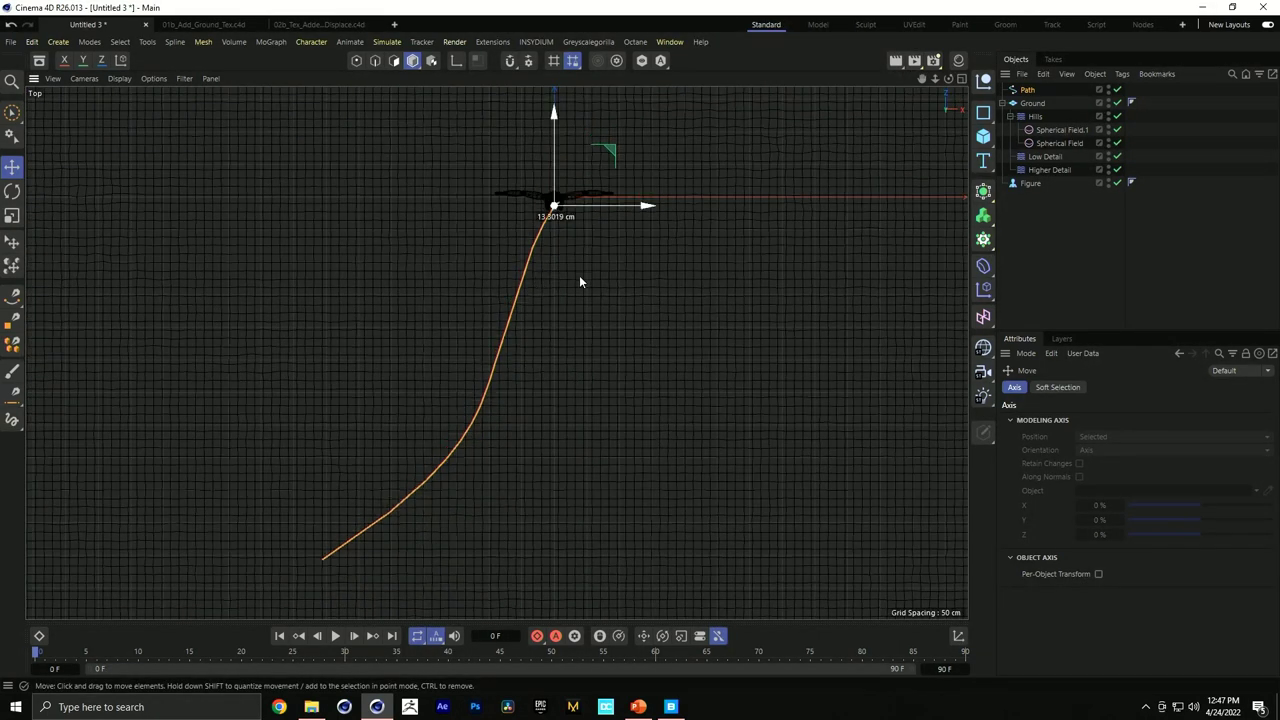
{"action": "key", "text": "F1"}
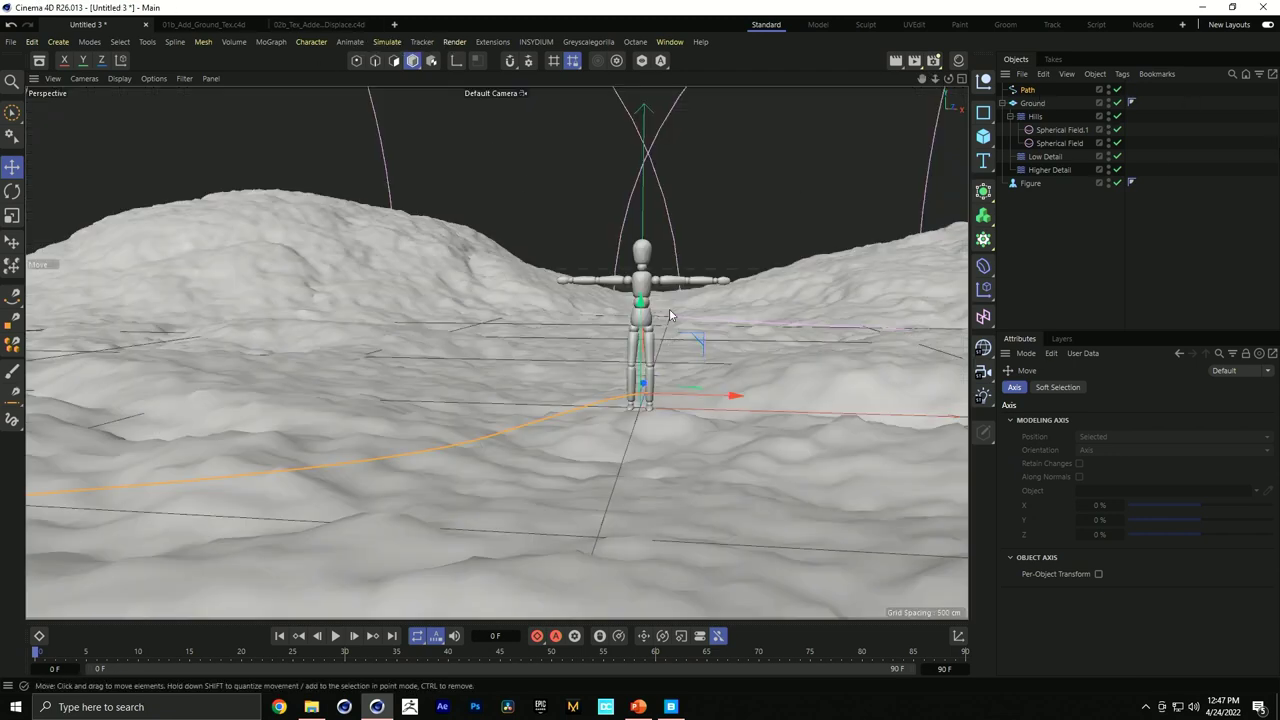
{"action": "left_click_drag", "start_coordinate": [645, 315], "coordinate": [592, 440]}
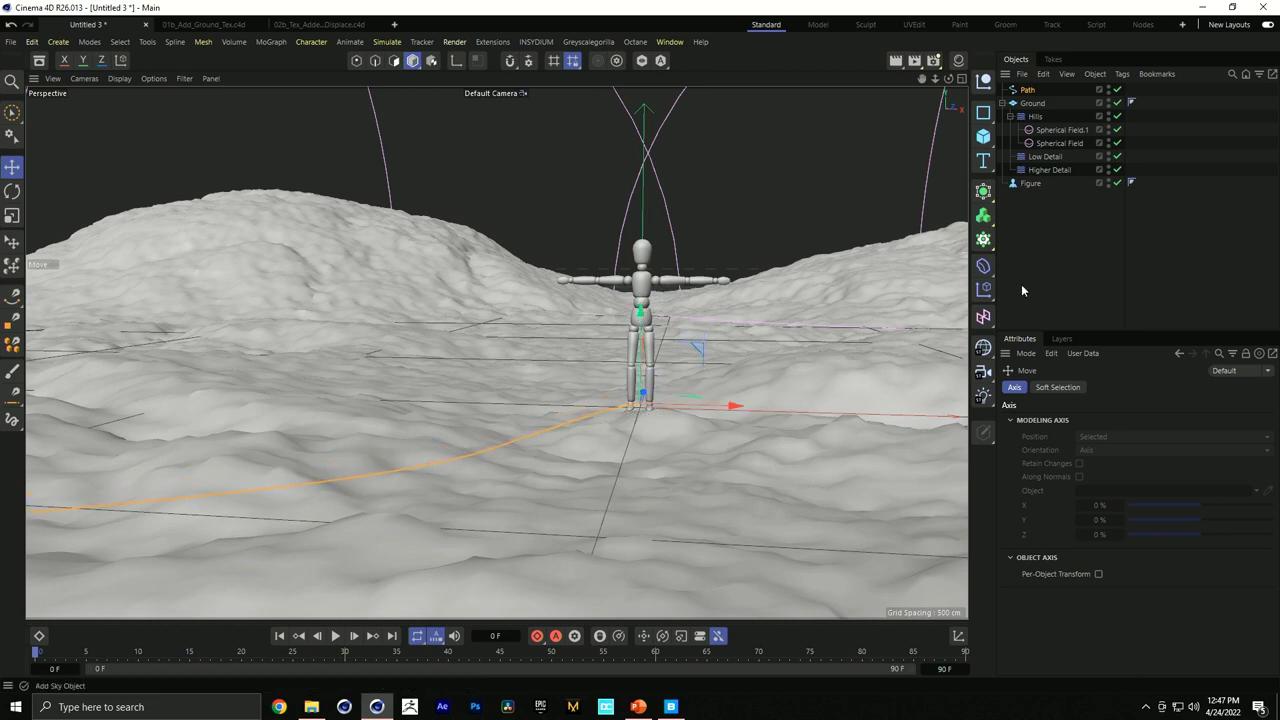
Add the Path spline as a field on the Higher Detail displacer.
{"action": "left_click", "coordinate": [1049, 169]}
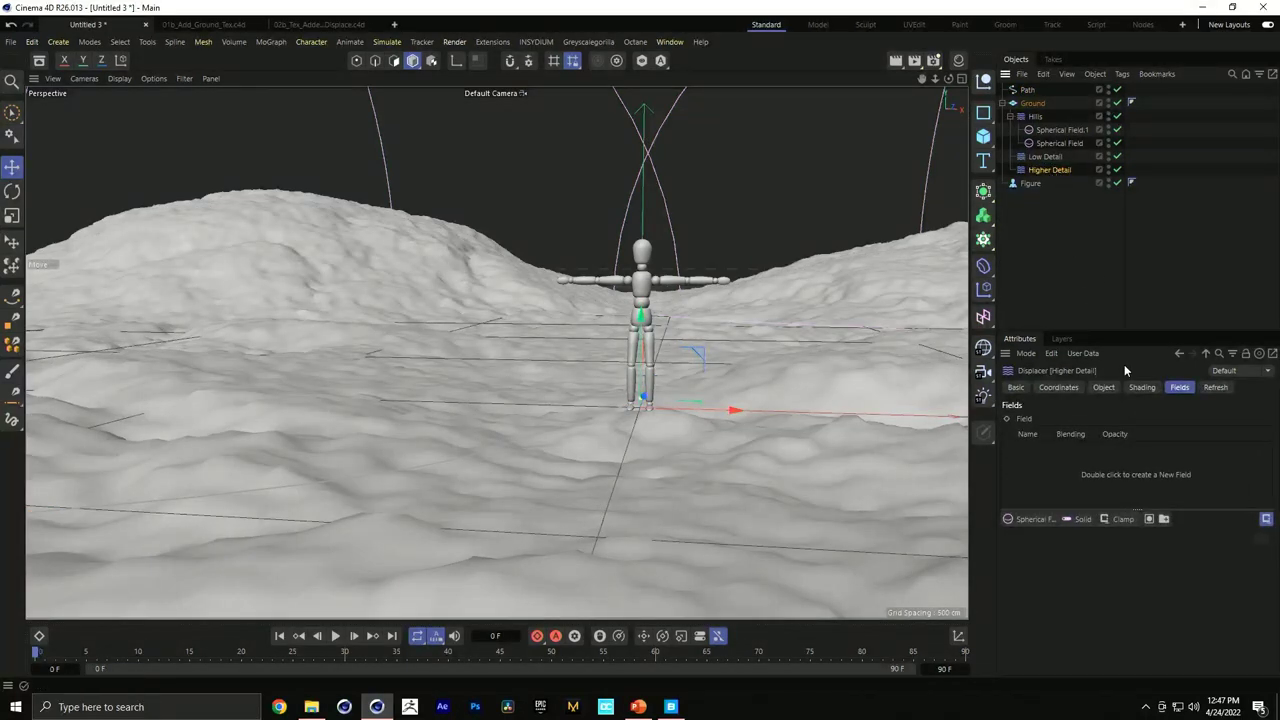
{"action": "left_click", "coordinate": [1103, 387]}
{"action": "left_click", "coordinate": [1141, 387]}
{"action": "left_click", "coordinate": [1058, 387]}
{"action": "left_click", "coordinate": [1140, 387]}
{"action": "left_click", "coordinate": [1180, 387]}
{"action": "left_click_drag", "start_coordinate": [1028, 91], "coordinate": [1069, 468]}
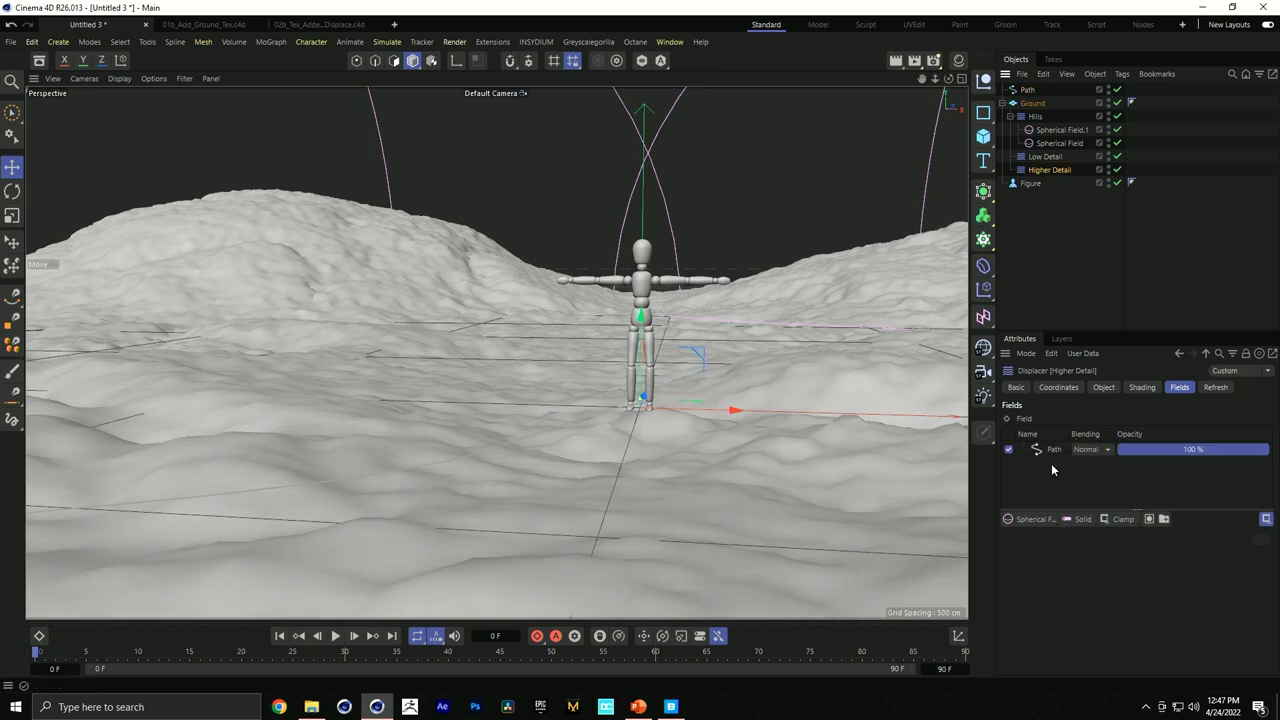
Set the Path field's distance mode to Radius and raise the radius to 39 cm.
{"action": "left_click", "coordinate": [1057, 456]}
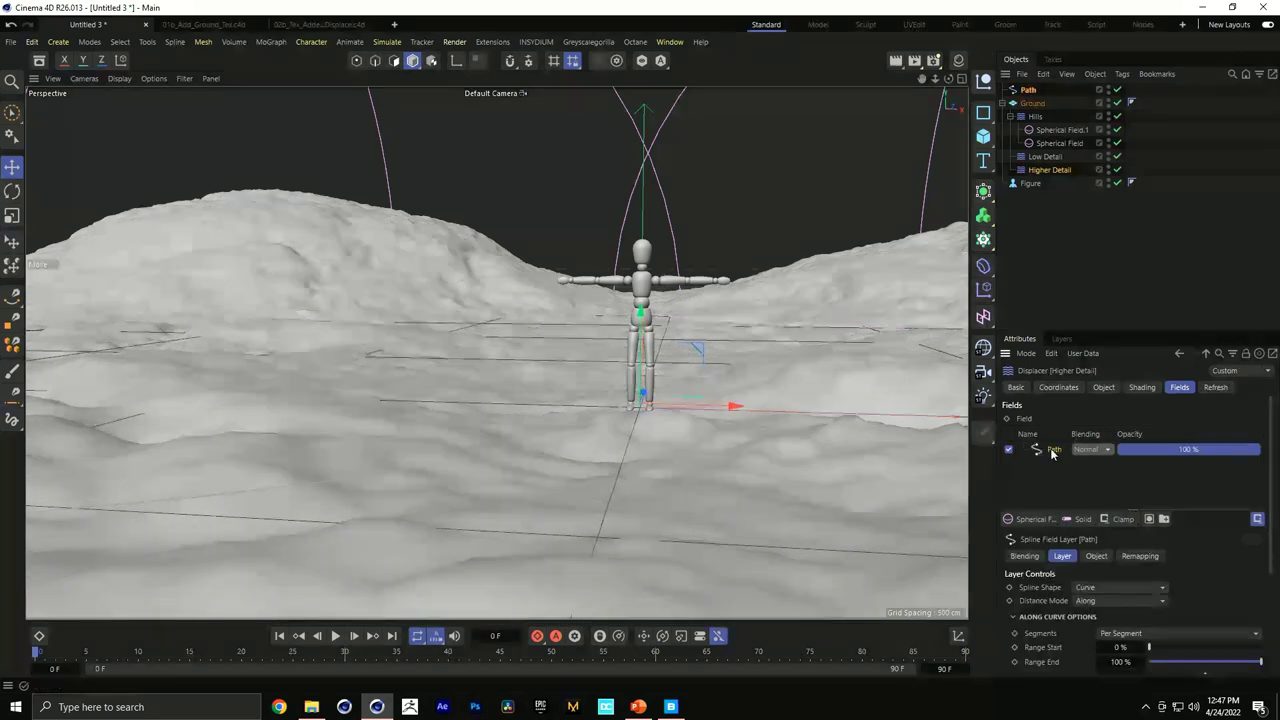
{"action": "left_click", "coordinate": [1086, 601]}
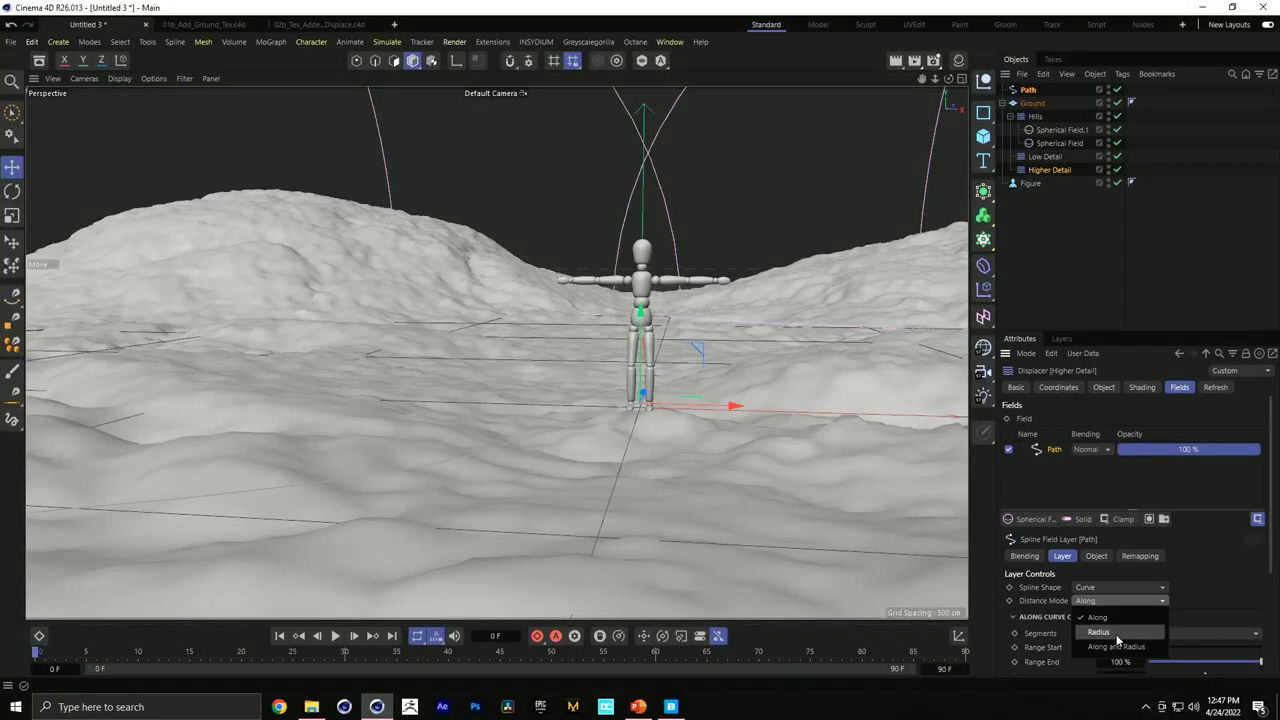
{"action": "left_click", "coordinate": [1100, 633]}
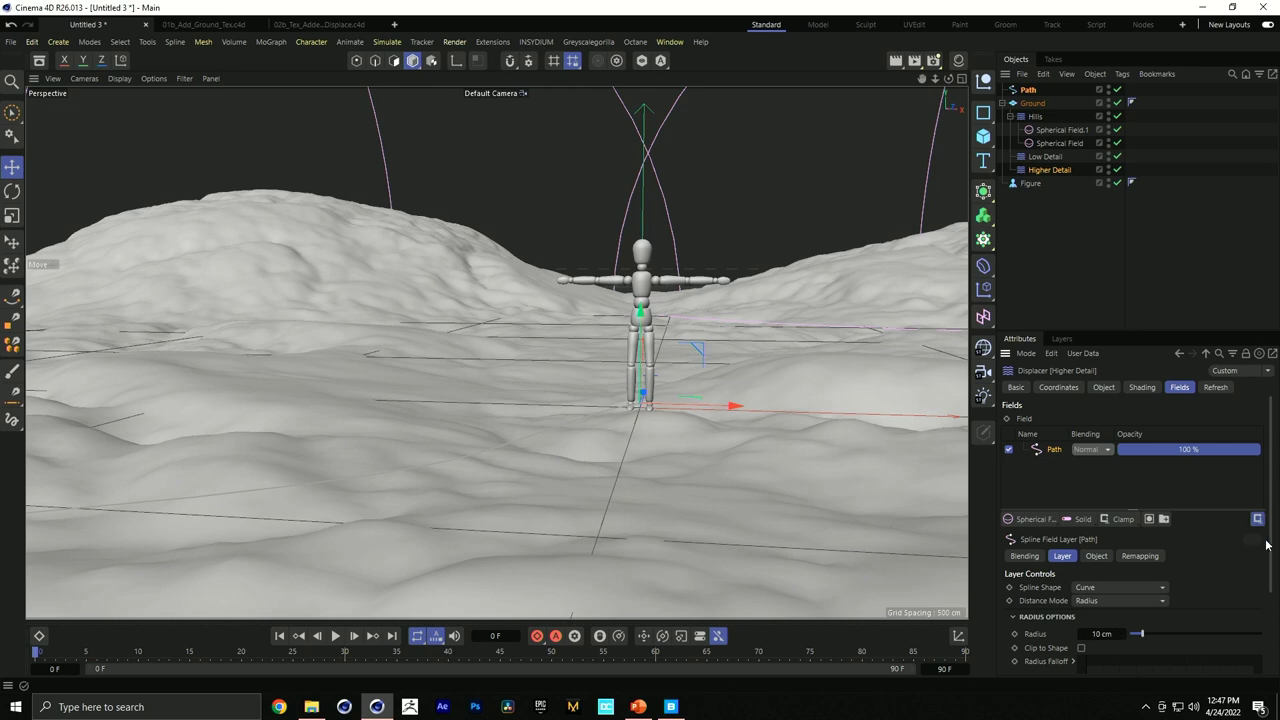
{"action": "scroll", "coordinate": [1266, 545], "scroll_direction": "down", "scroll_amount": 2}
{"action": "left_click_drag", "start_coordinate": [1137, 572], "coordinate": [1181, 572]}
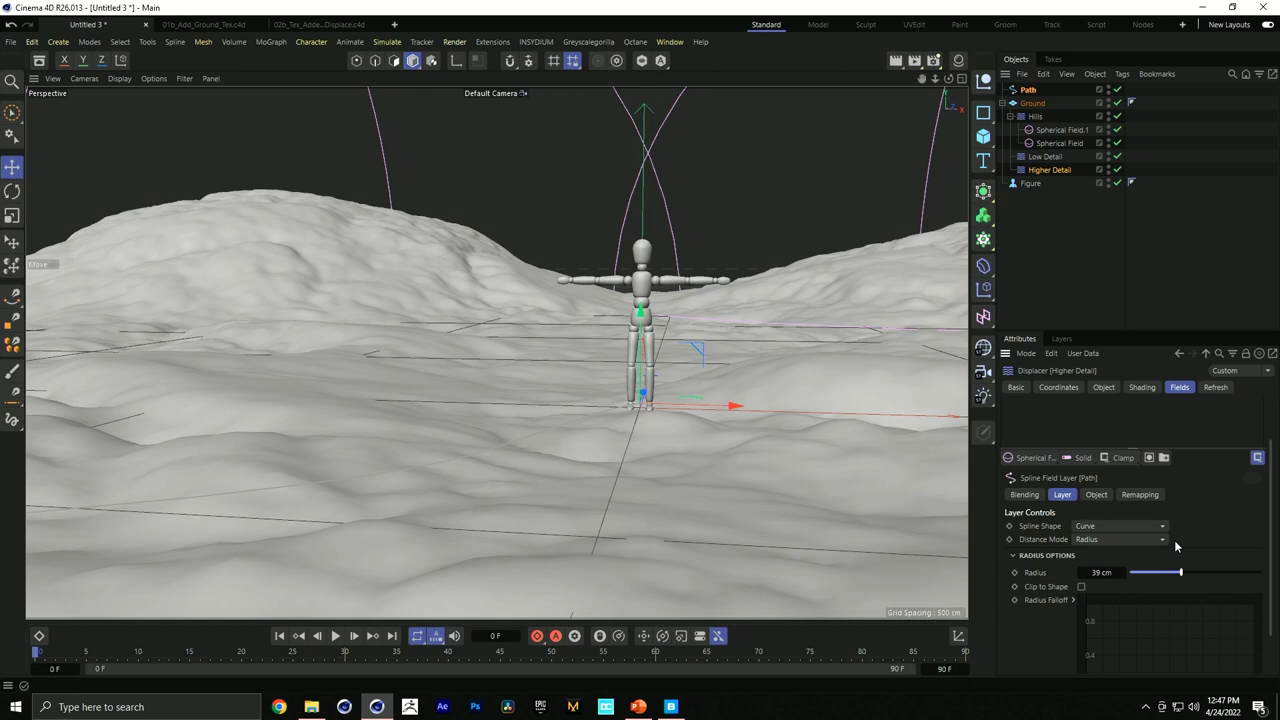
Lower the Path spline slightly and widen Higher Detail's Path field radius to 200 cm.
{"action": "left_click", "coordinate": [1020, 91]}
{"action": "left_click_drag", "start_coordinate": [648, 316], "coordinate": [652, 324]}
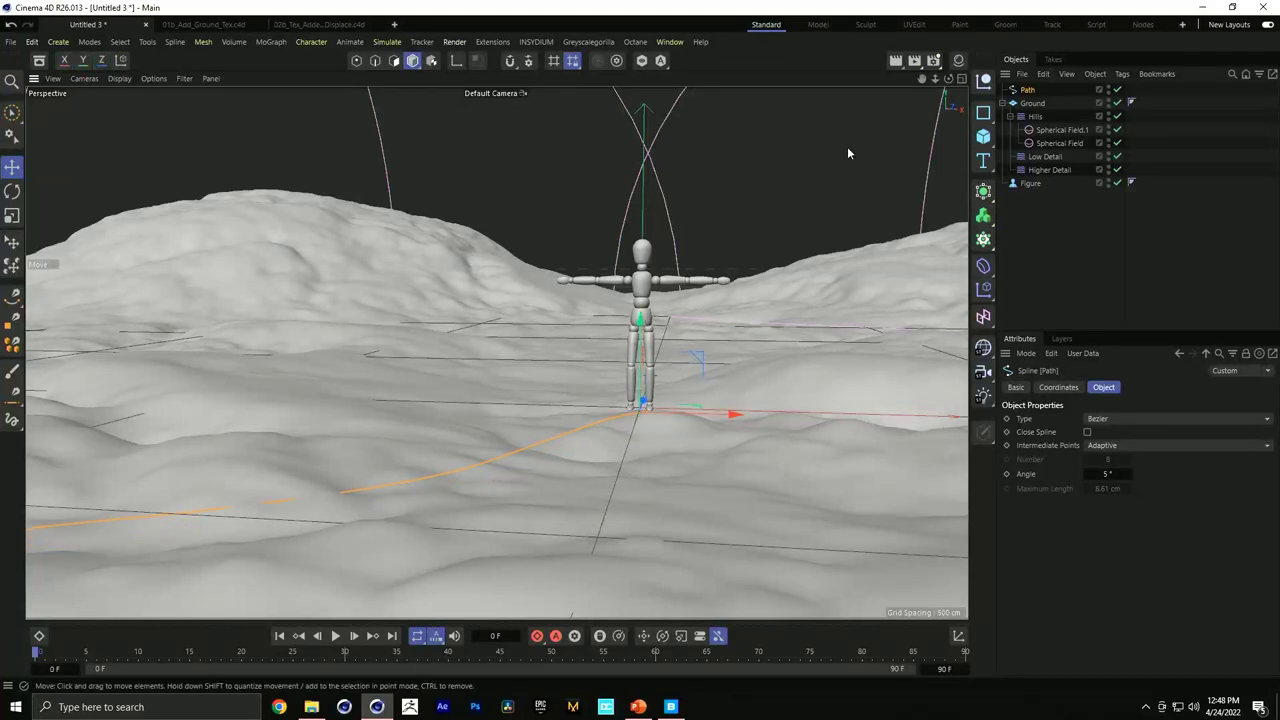
{"action": "left_click", "coordinate": [1063, 157]}
{"action": "left_click", "coordinate": [1063, 169]}
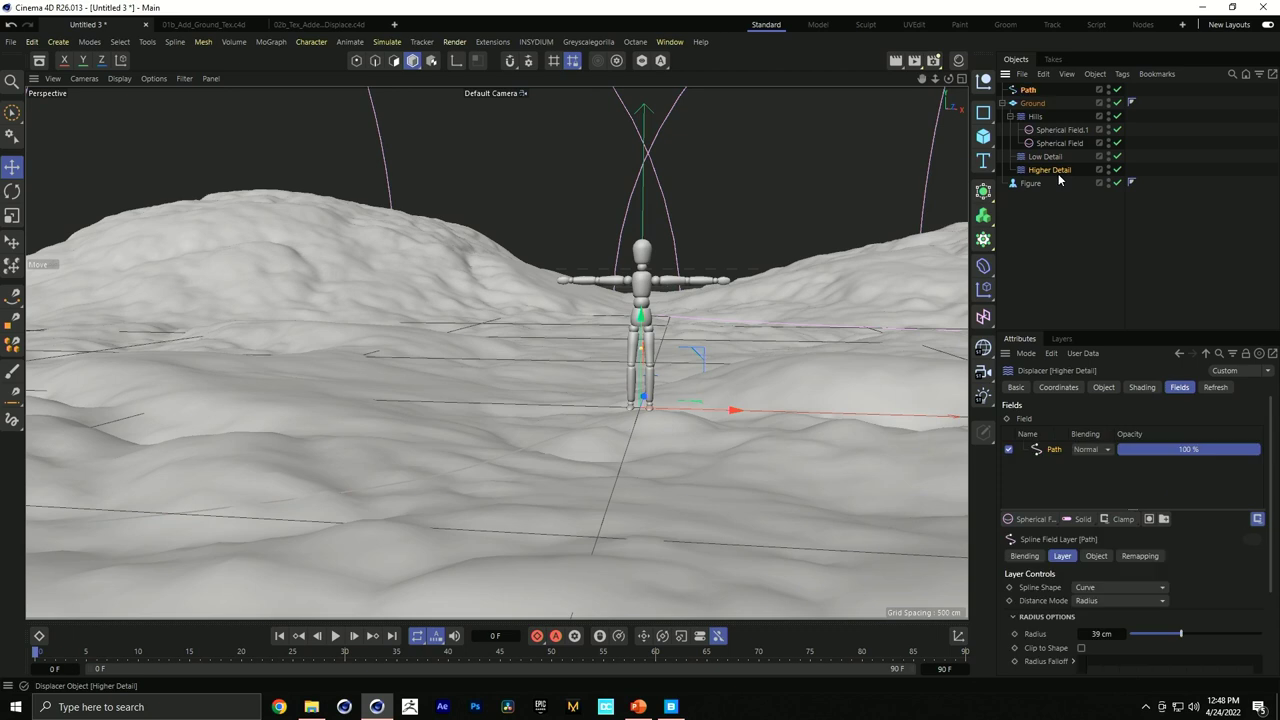
{"action": "left_click_drag", "start_coordinate": [1189, 637], "coordinate": [1261, 634]}
{"action": "double_click", "coordinate": [1097, 634]}
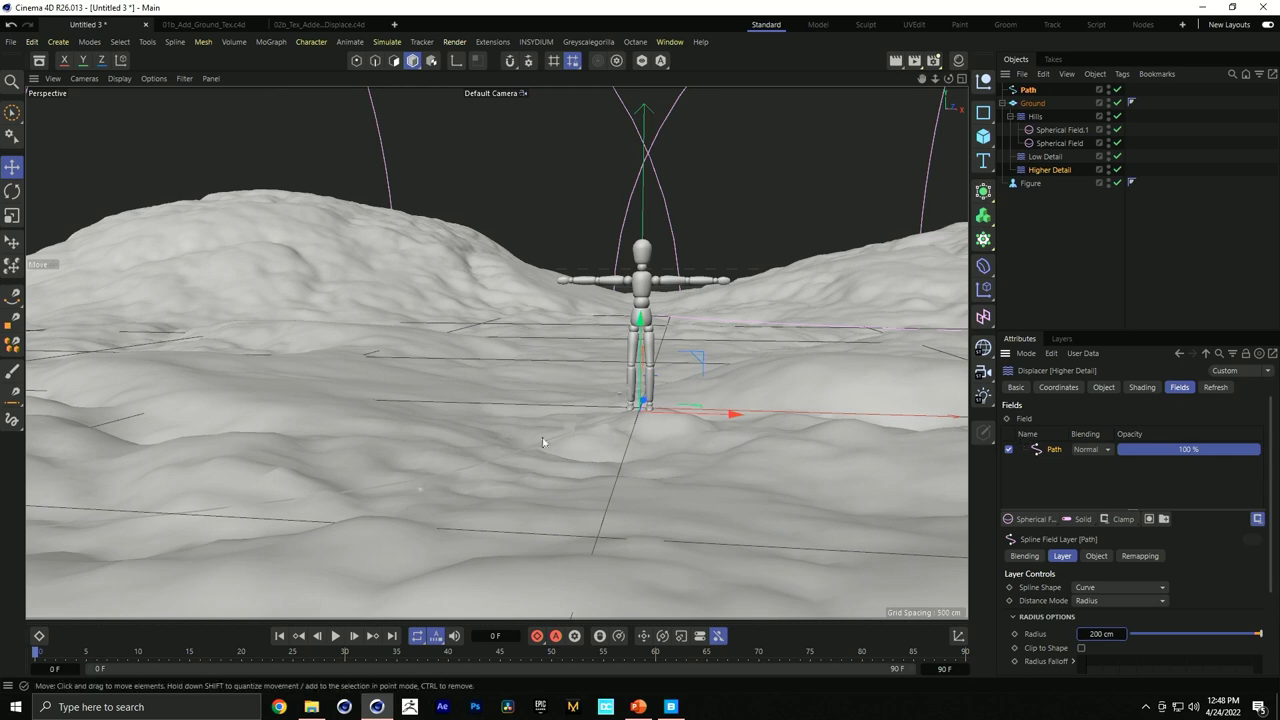
Invert the Path field's remapping on Higher Detail.
{"action": "left_click", "coordinate": [1056, 451]}
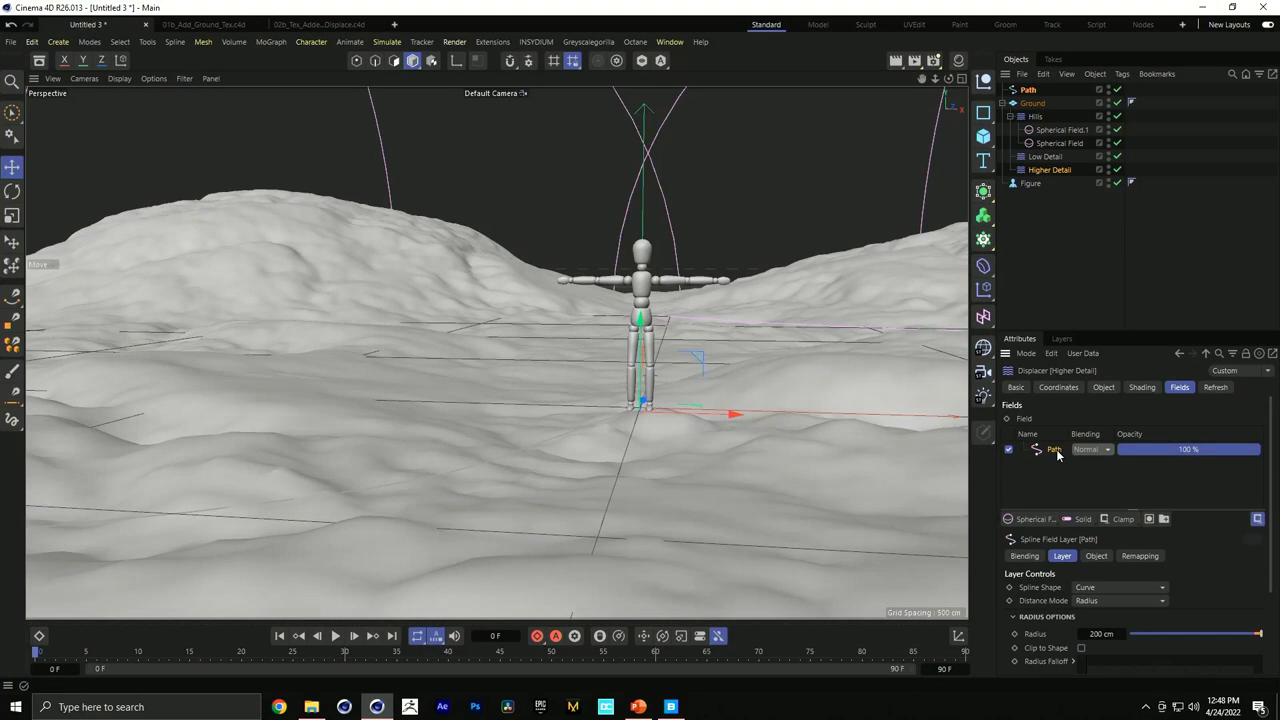
{"action": "left_click", "coordinate": [1096, 556]}
{"action": "left_click", "coordinate": [1140, 556]}
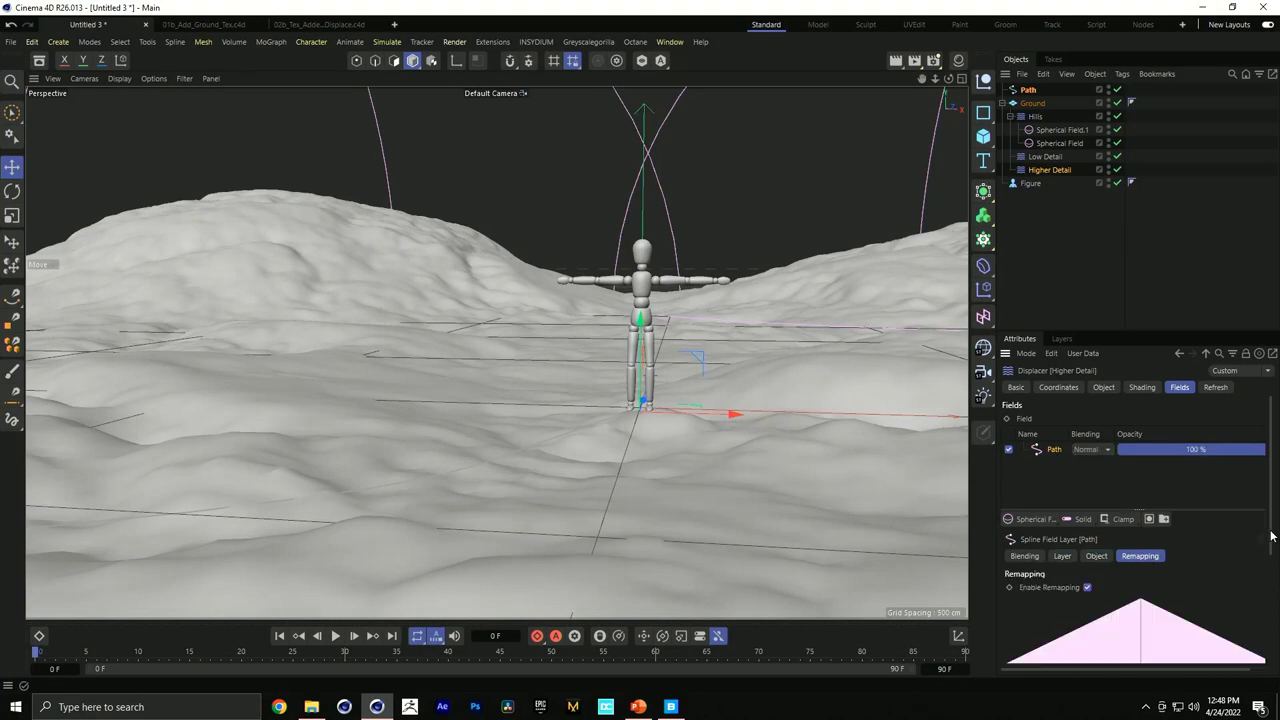
{"action": "scroll", "coordinate": [1271, 536], "scroll_direction": "down", "scroll_amount": 3}
{"action": "scroll", "coordinate": [1024, 520], "scroll_direction": "down", "scroll_amount": 1}
{"action": "left_click", "coordinate": [1065, 535]}
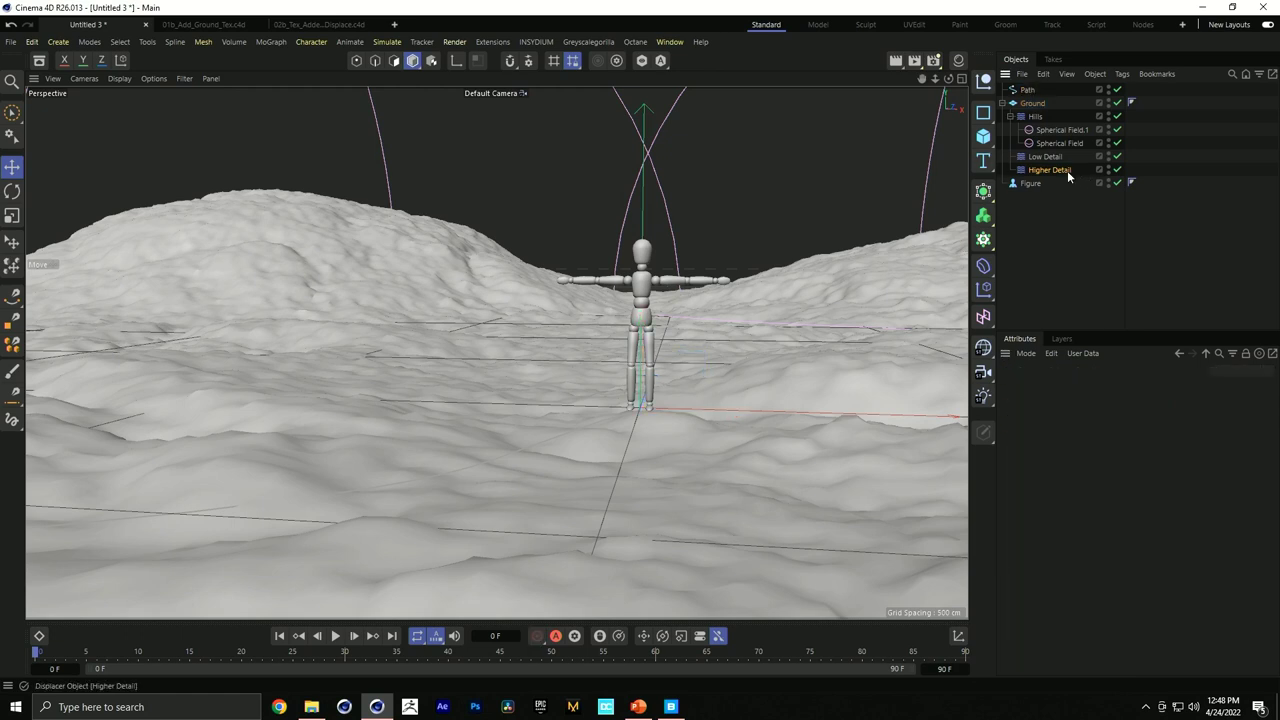
{"action": "scroll", "coordinate": [1080, 419], "scroll_direction": "up", "scroll_amount": 7}
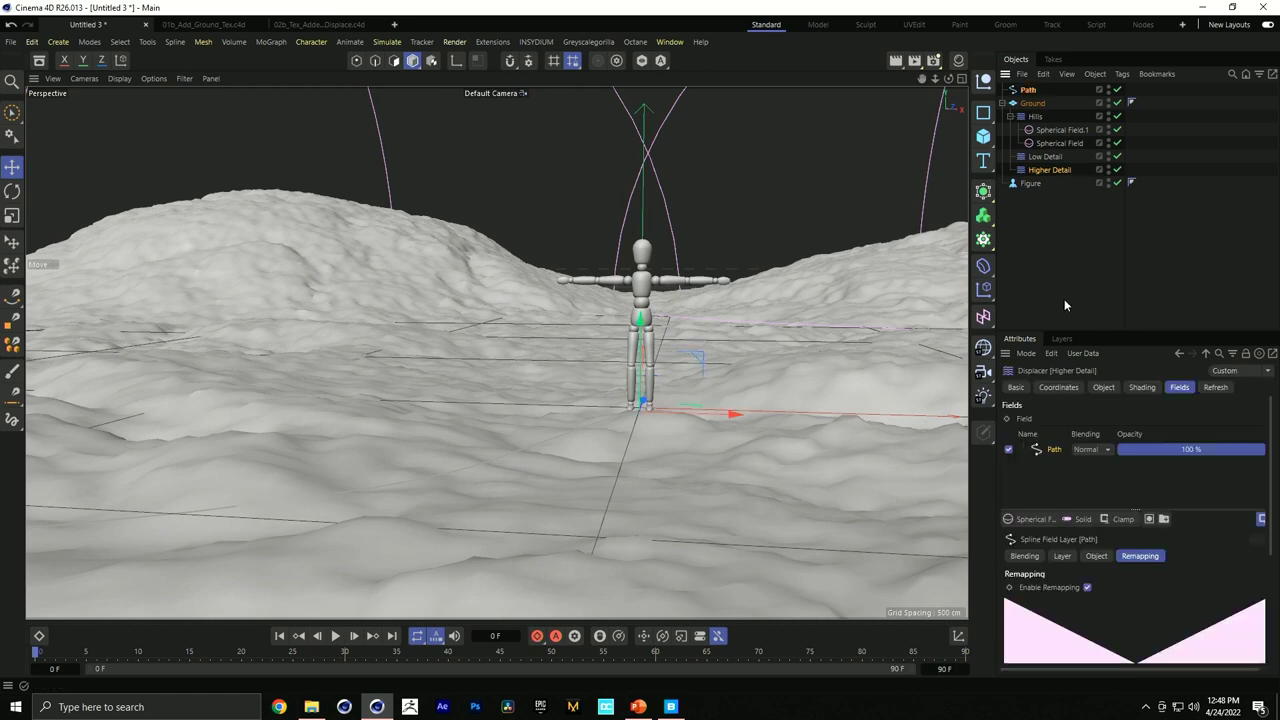
Set the Higher Detail displacement height to 8 cm.
{"action": "left_click", "coordinate": [1100, 389]}
{"action": "left_click", "coordinate": [1068, 453]}
{"action": "type", "text": "8"}
{"action": "key", "text": "Return"}
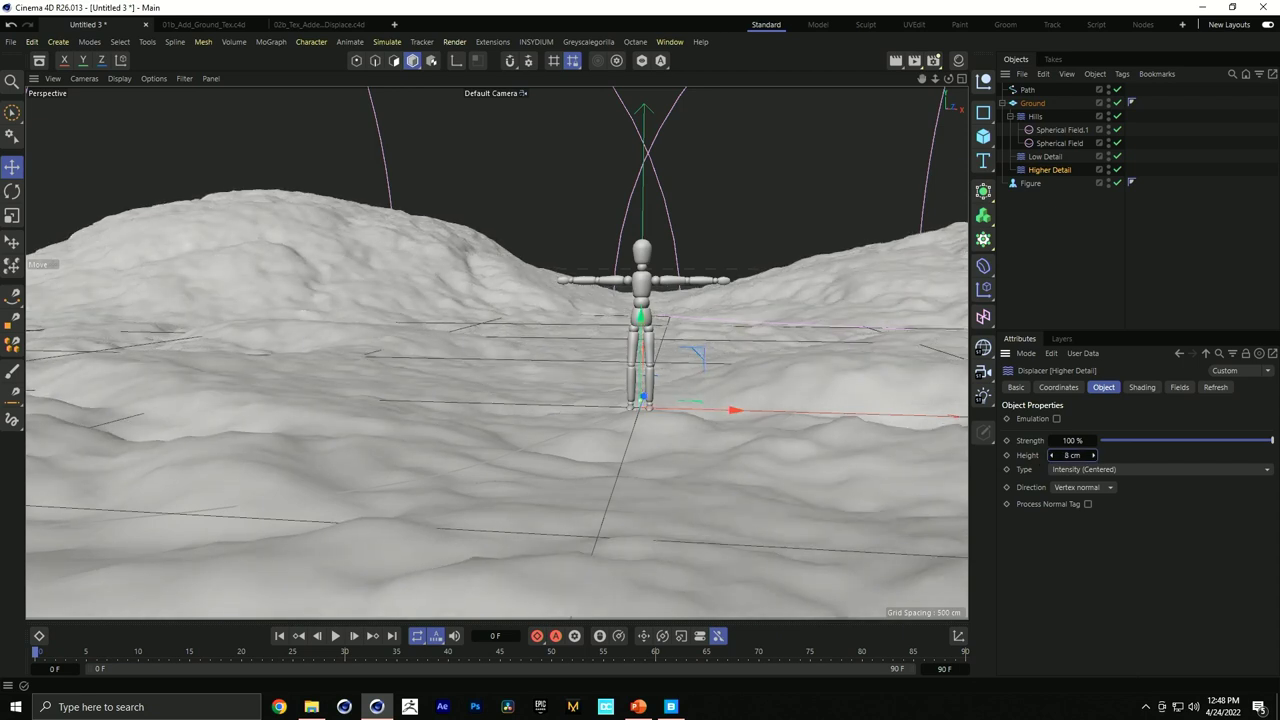
Set the displacement type to Intensity on both Higher Detail and Low Detail.
{"action": "left_click", "coordinate": [1110, 469]}
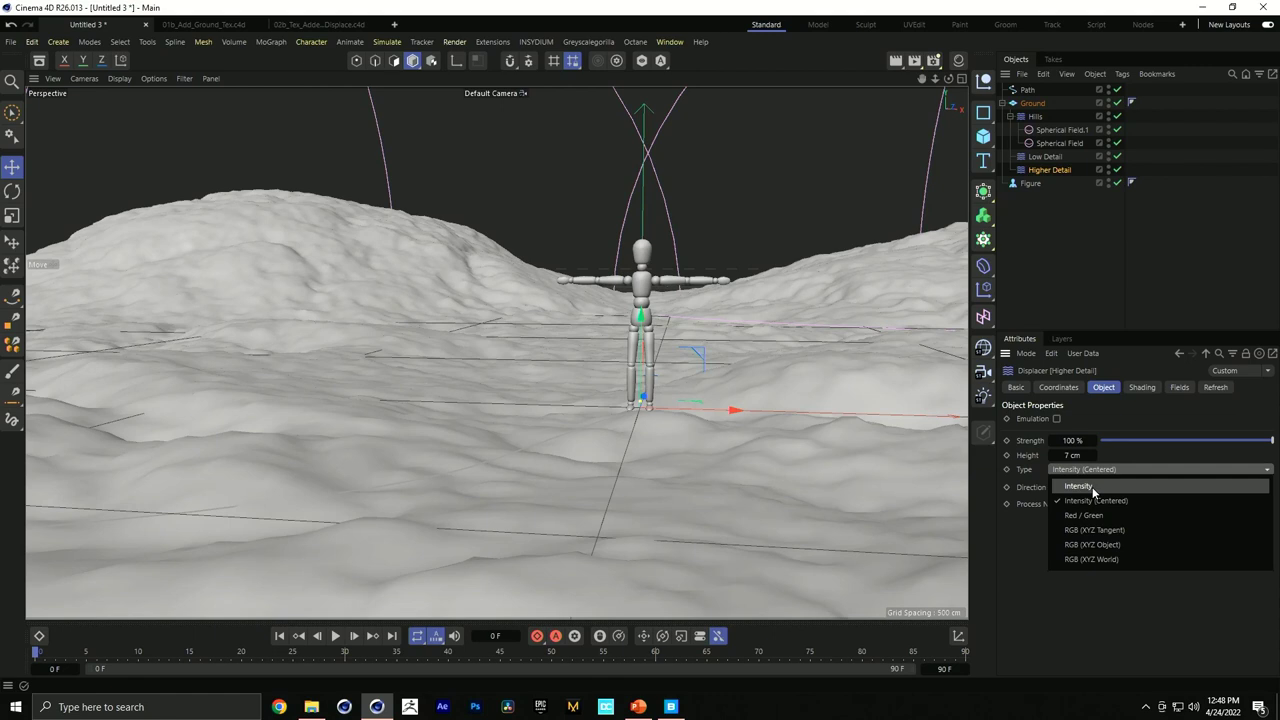
{"action": "left_click", "coordinate": [1093, 487]}
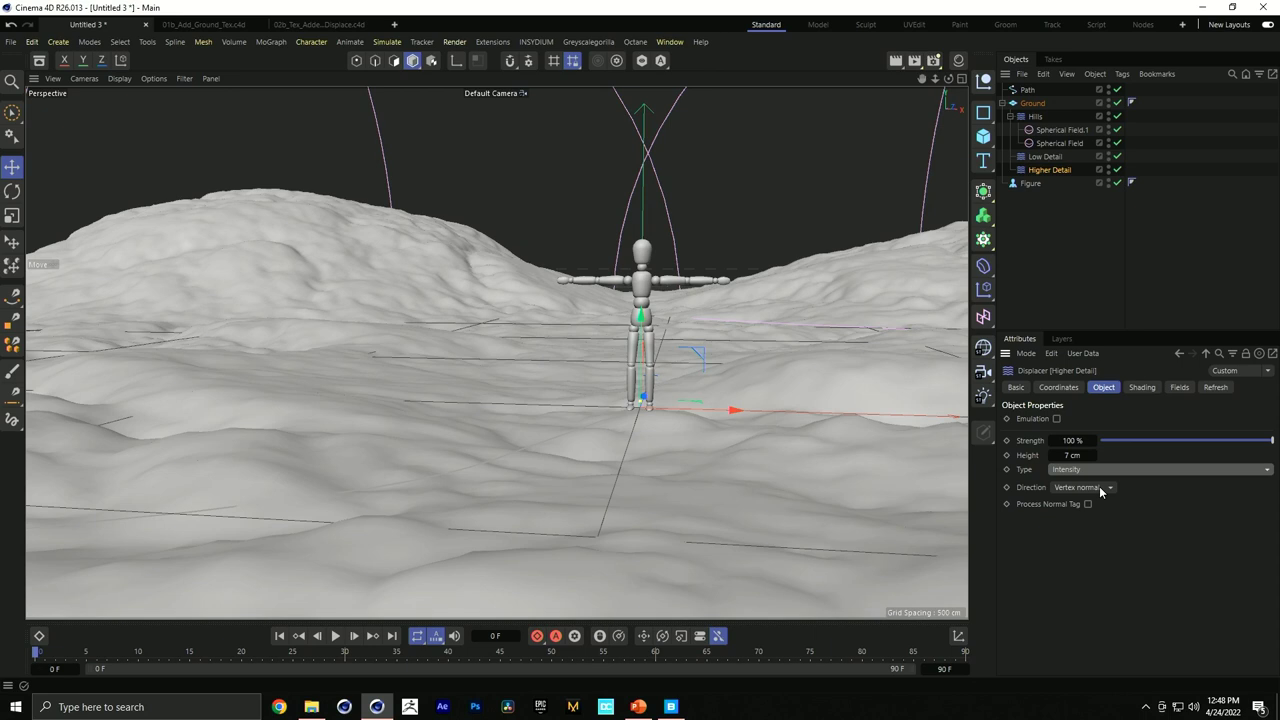
{"action": "left_click", "coordinate": [1045, 156]}
{"action": "left_click", "coordinate": [1128, 469]}
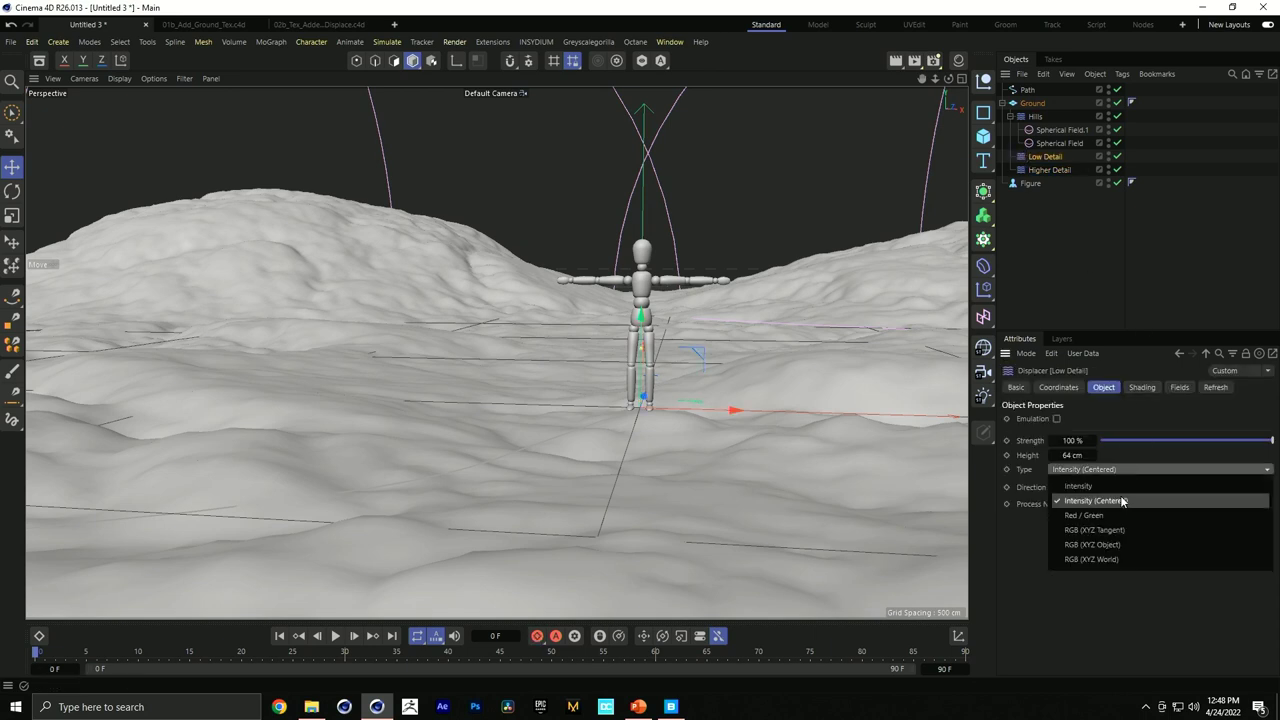
{"action": "left_click", "coordinate": [1118, 485]}
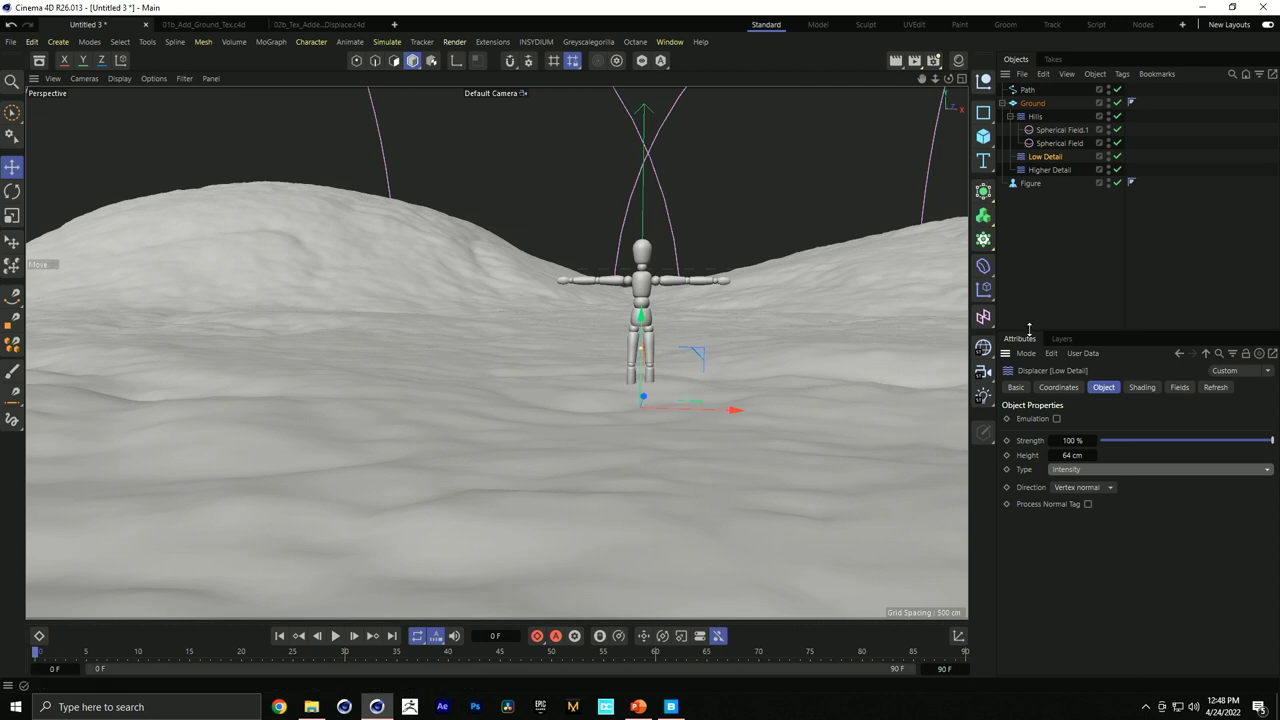
Add the Path spline as an inverted field on the Low Detail displacer.
{"action": "left_click", "coordinate": [1180, 387]}
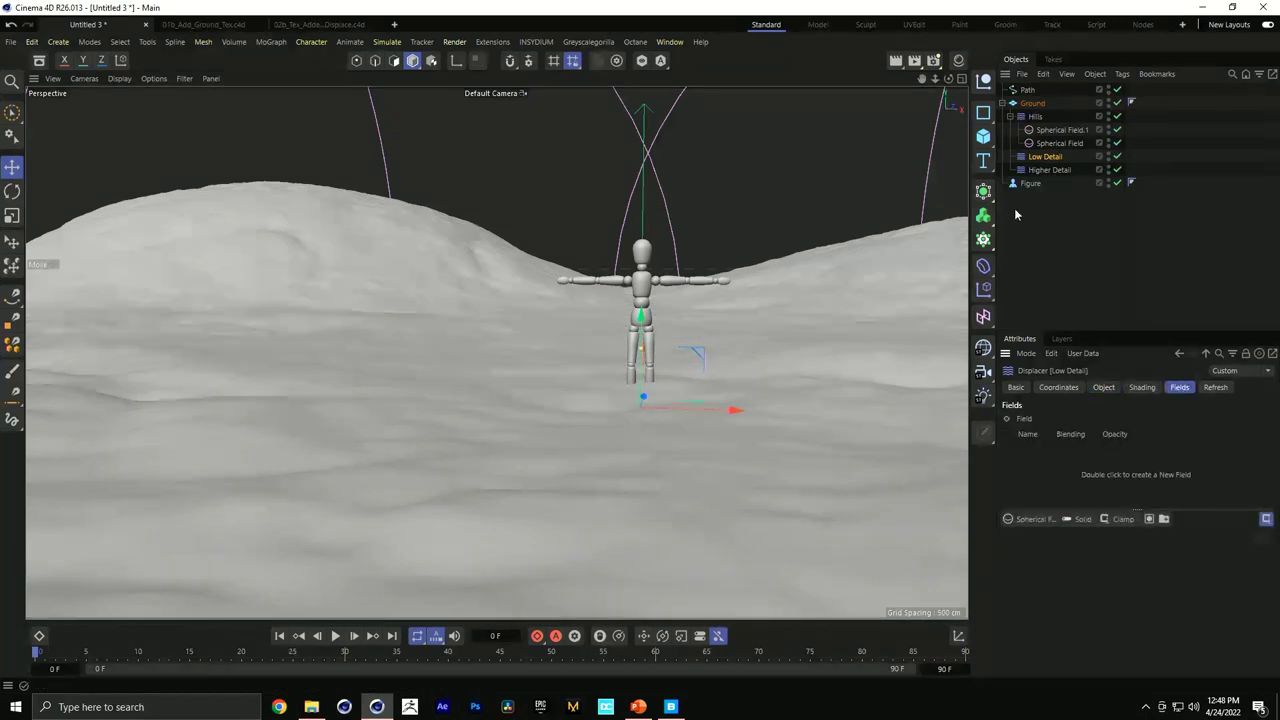
{"action": "left_click_drag", "start_coordinate": [1027, 90], "coordinate": [1057, 470]}
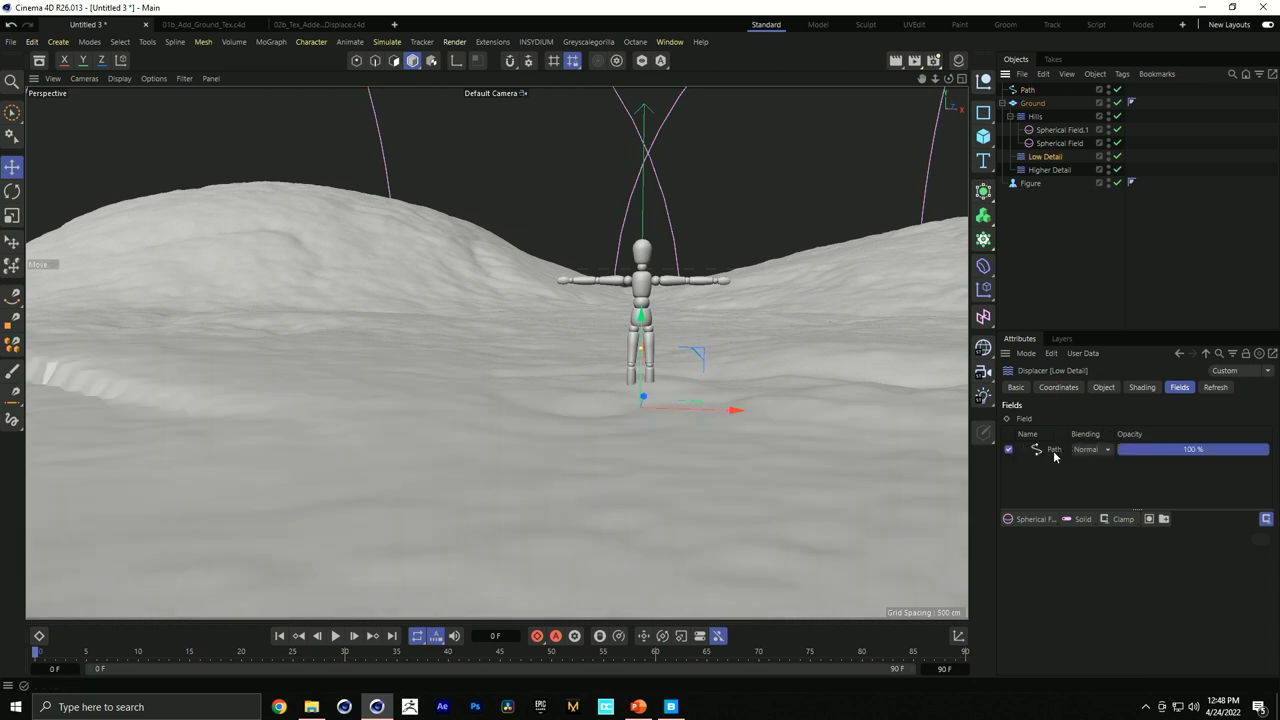
{"action": "left_click", "coordinate": [1055, 455]}
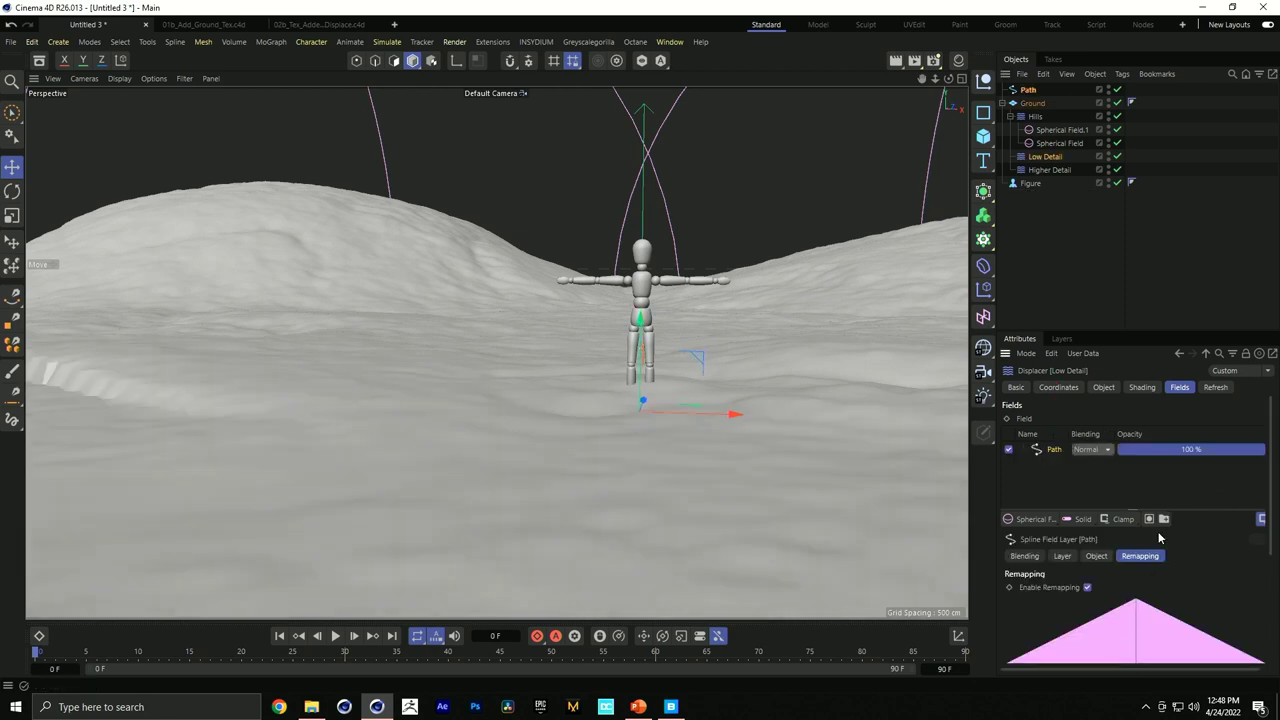
{"action": "scroll", "coordinate": [1274, 473], "scroll_direction": "down", "scroll_amount": 4}
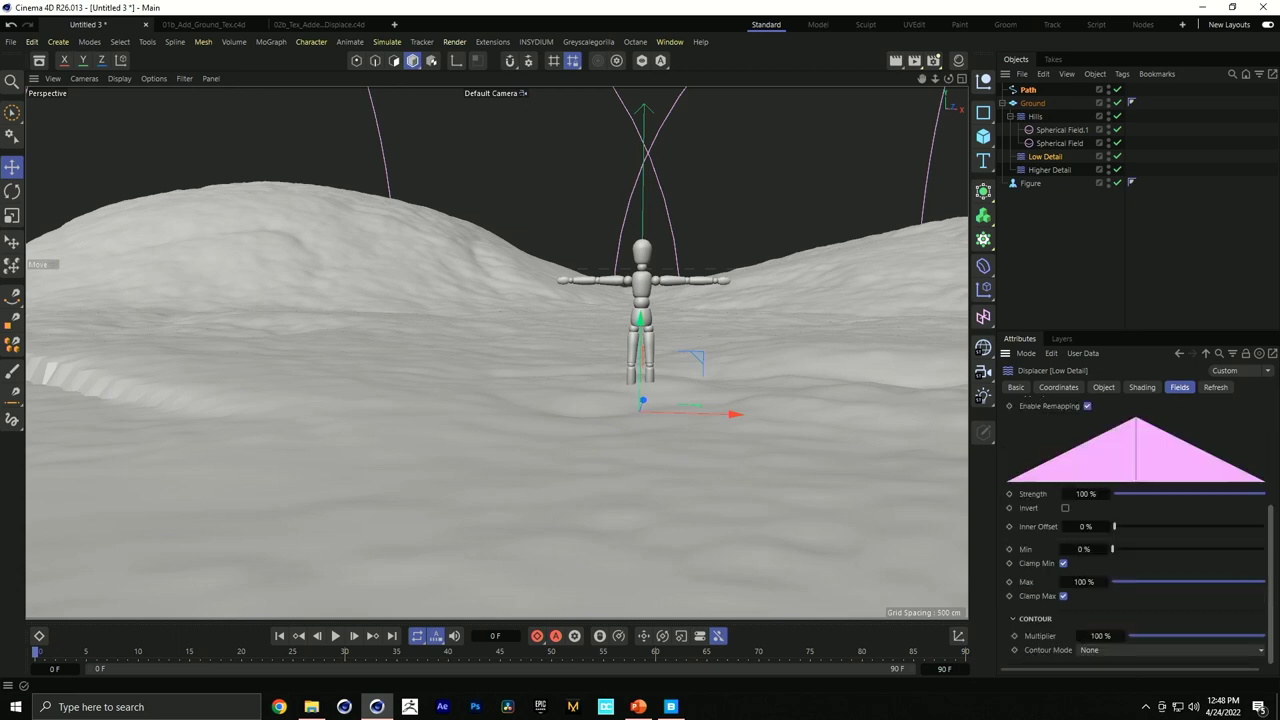
{"action": "left_click", "coordinate": [1065, 508]}
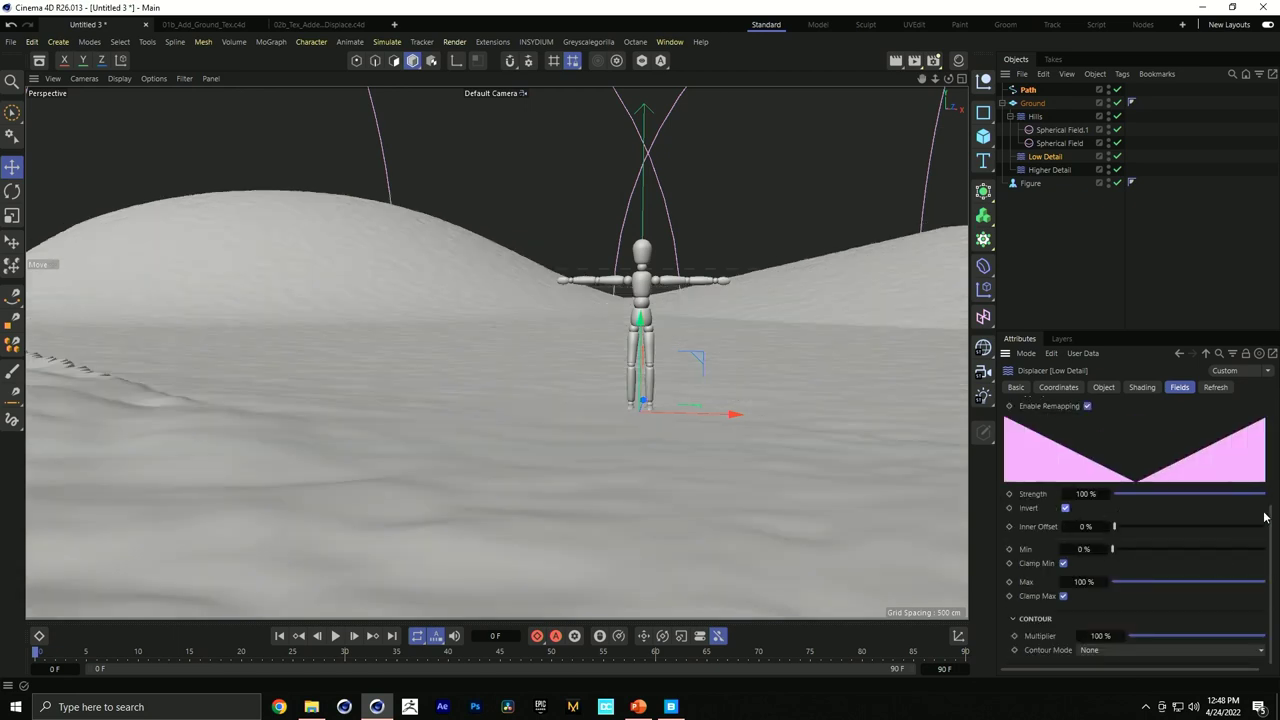
Set Low Detail's Path field to Radius distance mode with a 200 cm radius.
{"action": "left_click", "coordinate": [1104, 387]}
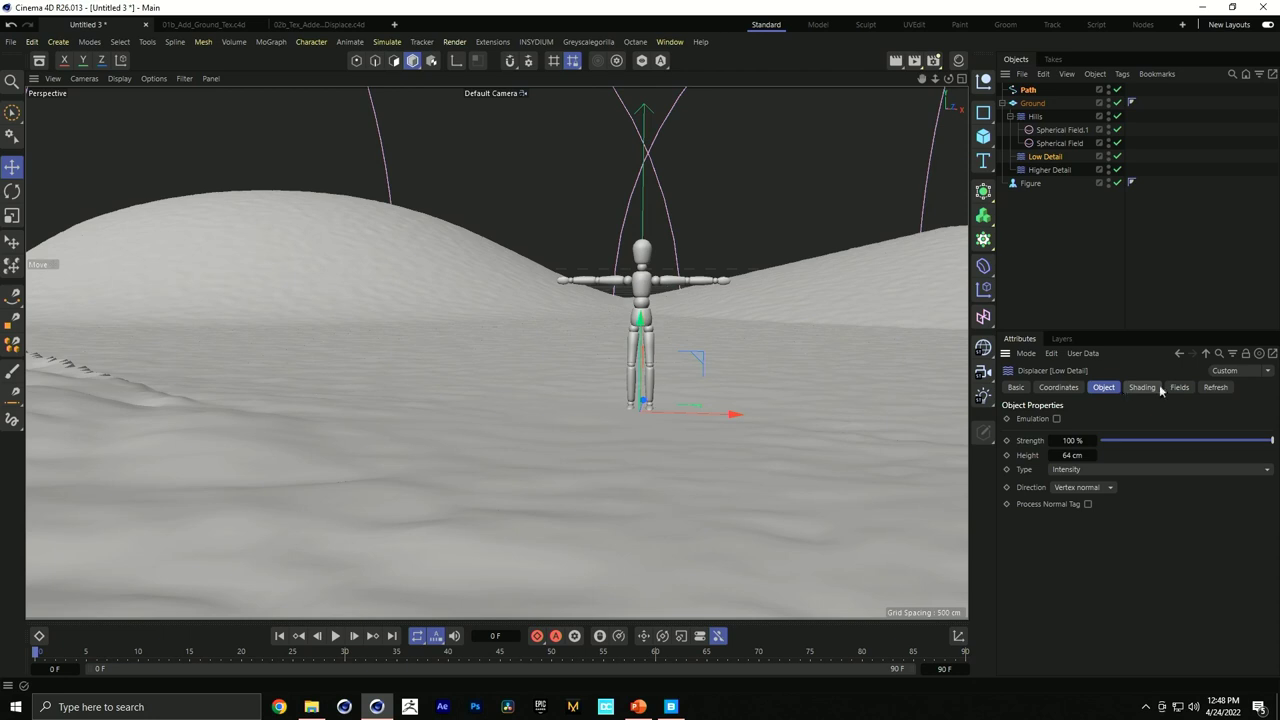
{"action": "left_click", "coordinate": [1158, 388]}
{"action": "left_click", "coordinate": [1180, 387]}
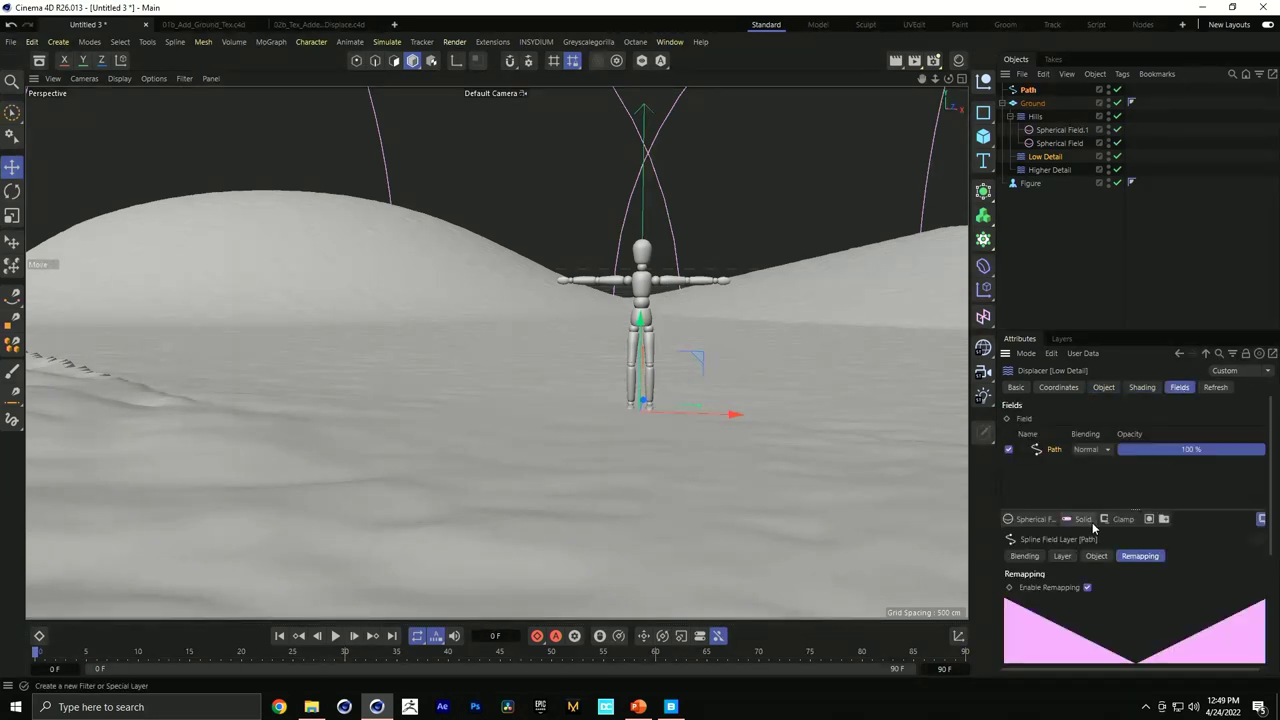
{"action": "left_click", "coordinate": [1100, 557]}
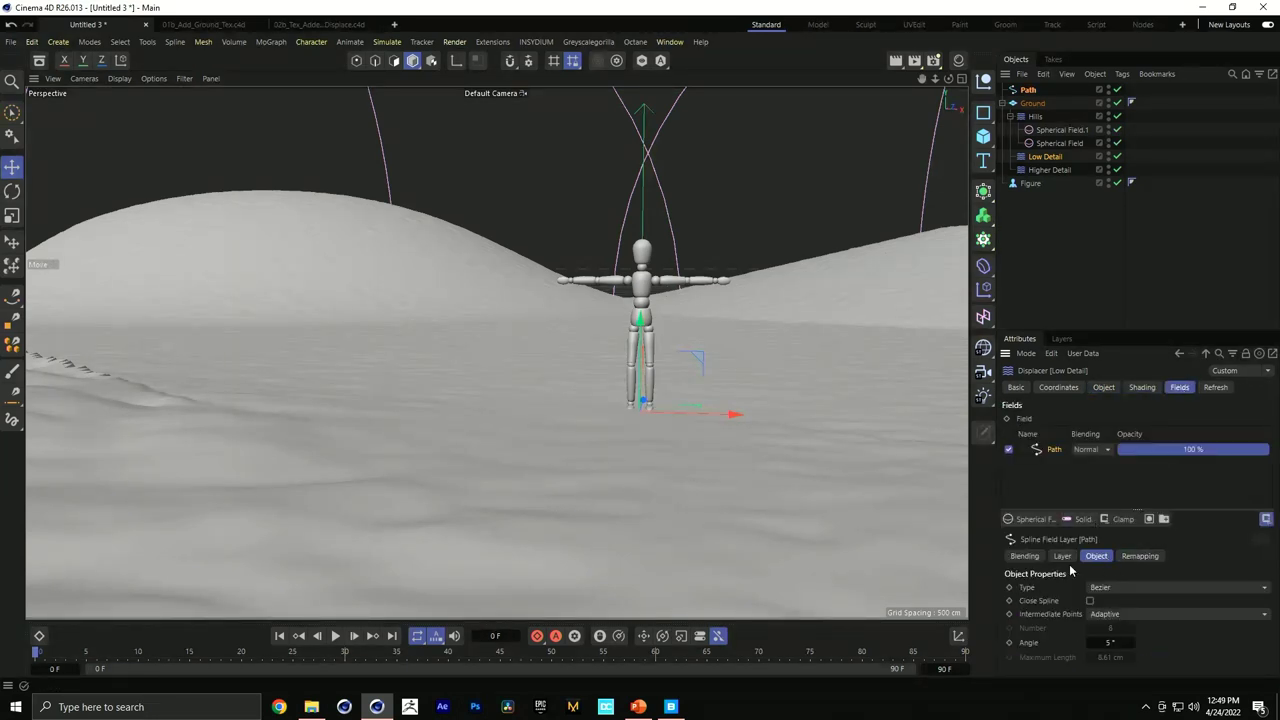
{"action": "left_click", "coordinate": [1064, 556]}
{"action": "left_click", "coordinate": [1116, 600]}
{"action": "left_click", "coordinate": [1120, 633]}
{"action": "left_click_drag", "start_coordinate": [1140, 634], "coordinate": [1232, 631]}
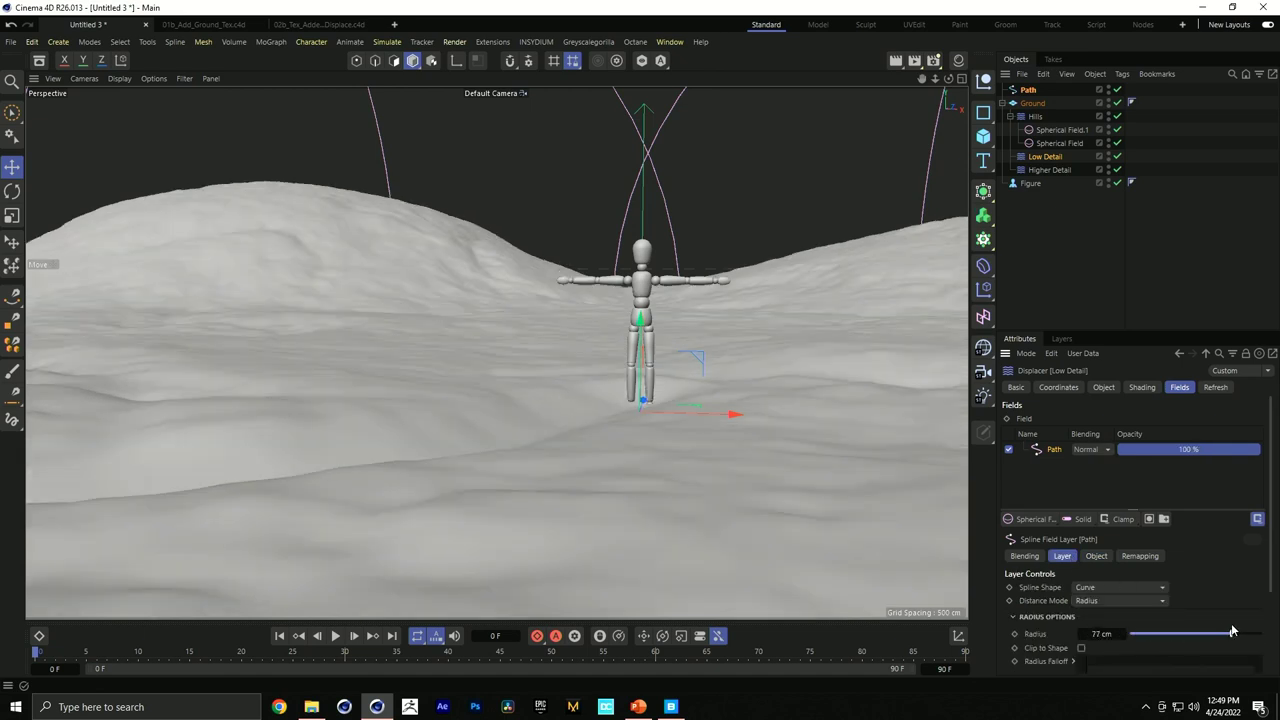
{"action": "double_click", "coordinate": [1093, 632]}
{"action": "type", "text": "200"}
{"action": "key", "text": "Return"}
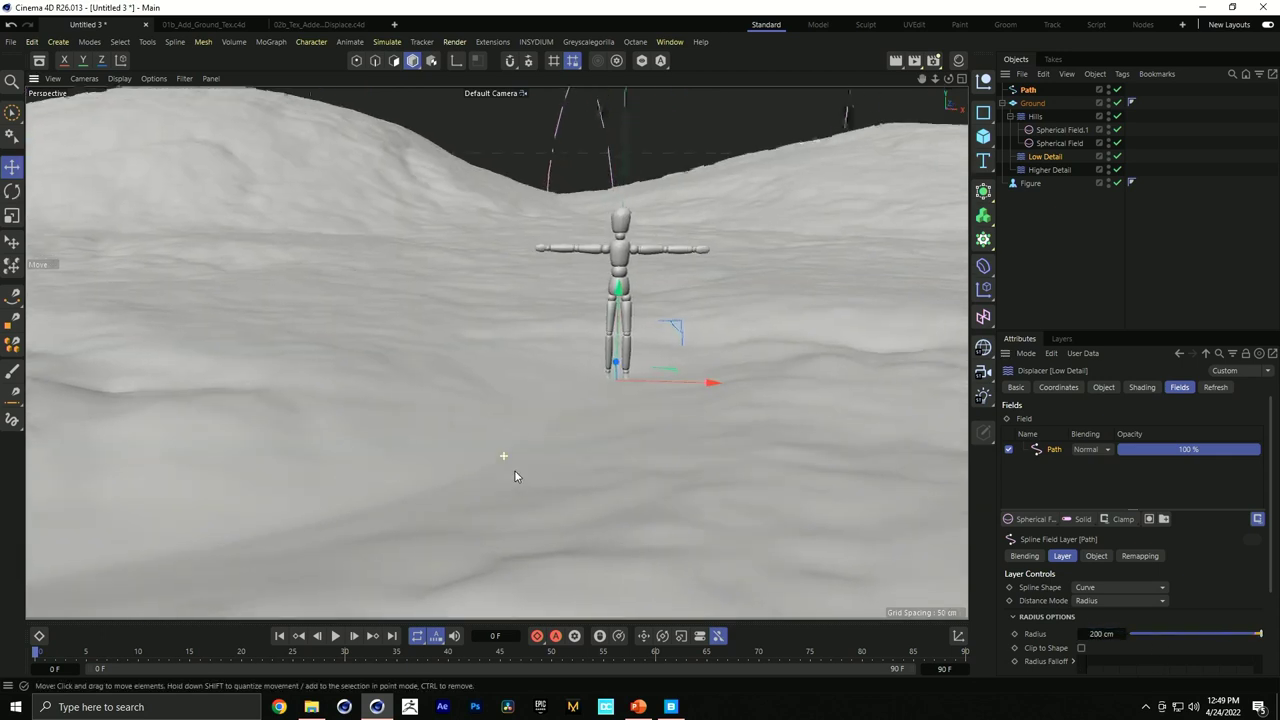
Add a Plane primitive and scale it up to about 1205 cm square around the figure.
{"action": "left_click", "coordinate": [981, 137]}
{"action": "left_click", "coordinate": [1031, 183]}
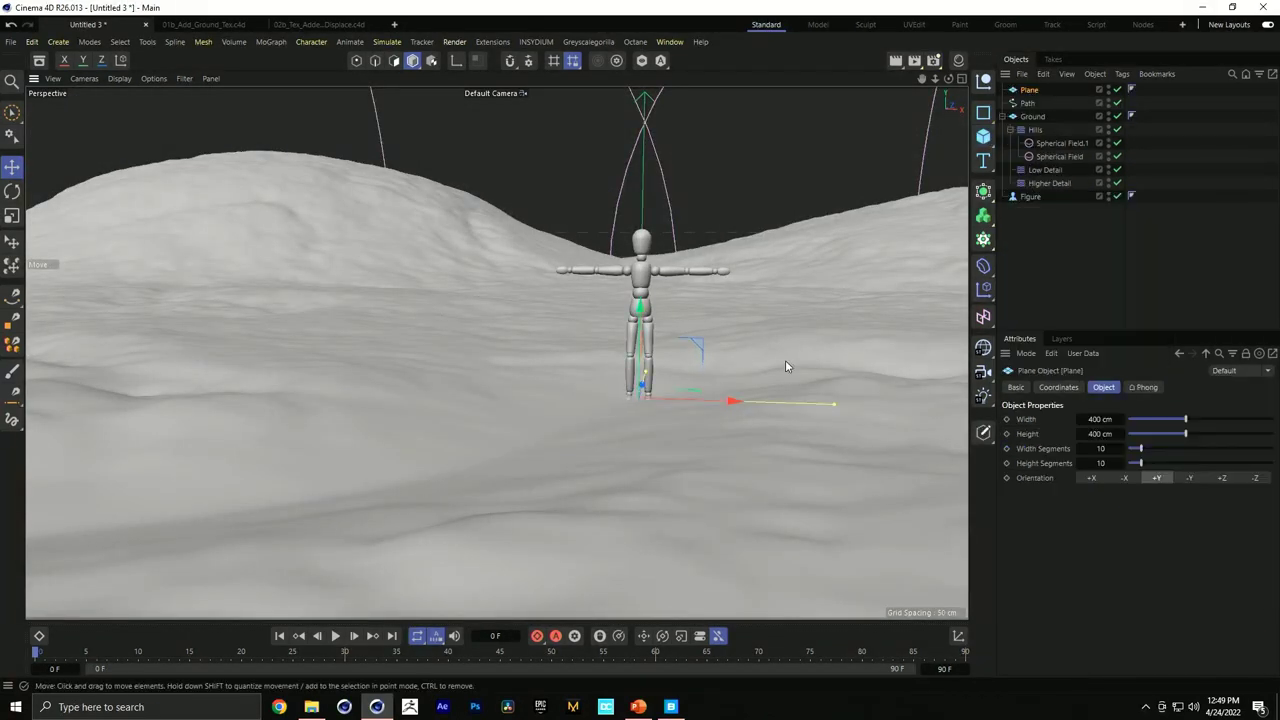
{"action": "key", "text": "t"}
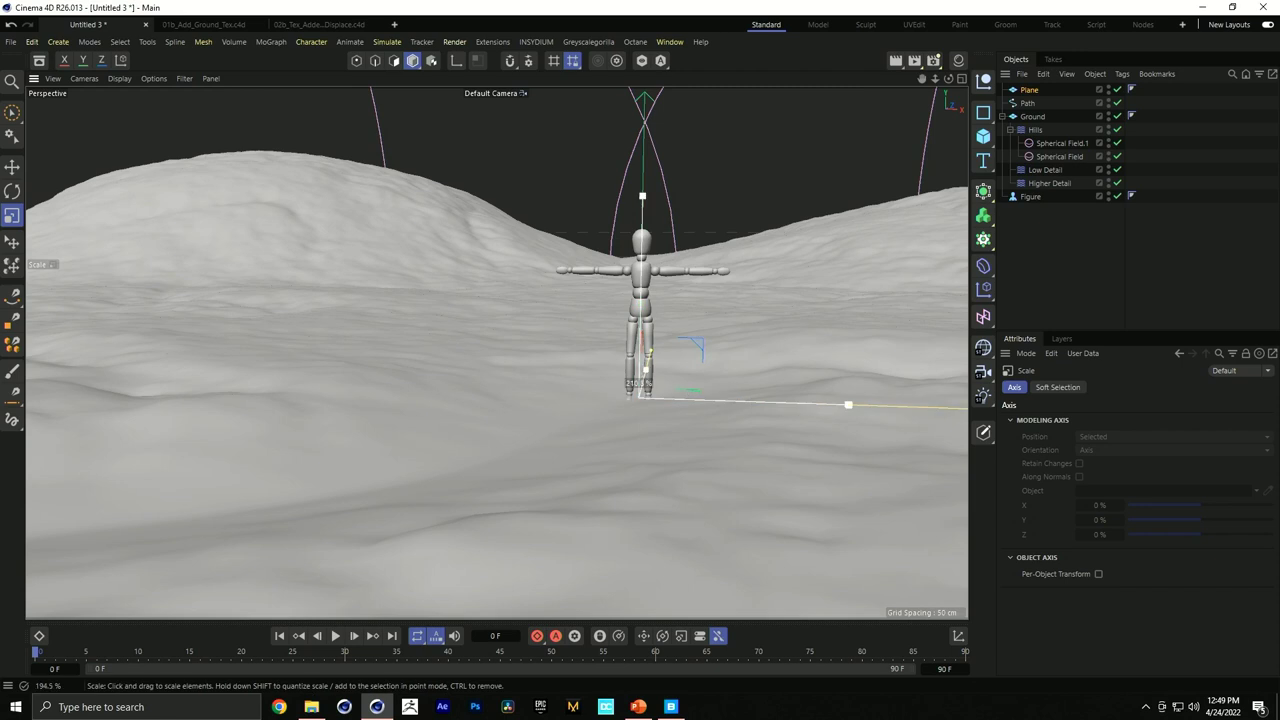
{"action": "key", "text": "e"}
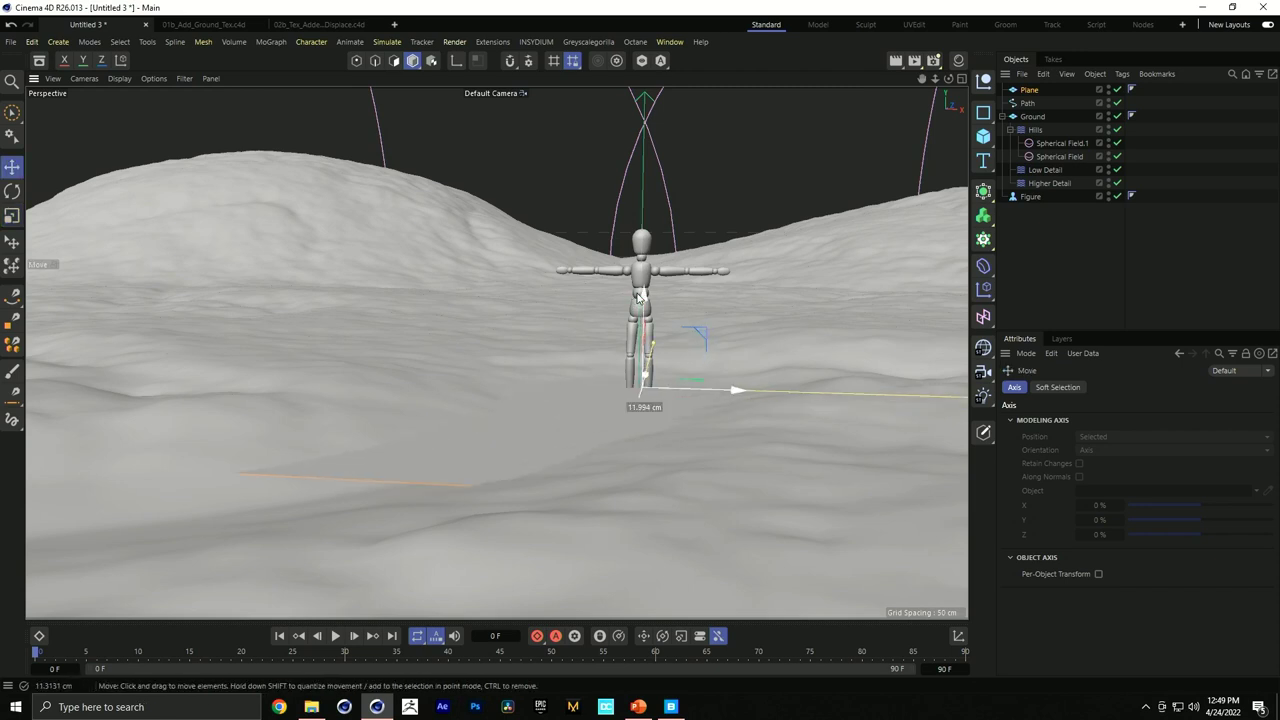
{"action": "key", "text": "t"}
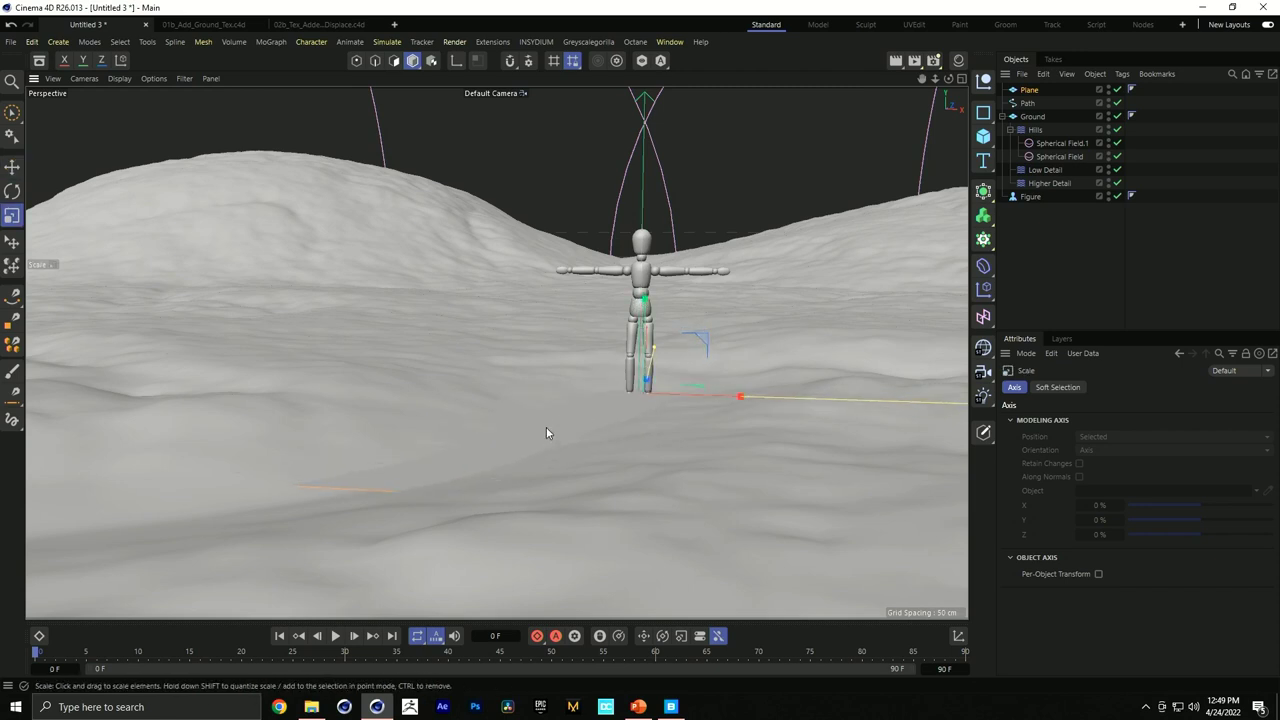
{"action": "key", "text": "e"}
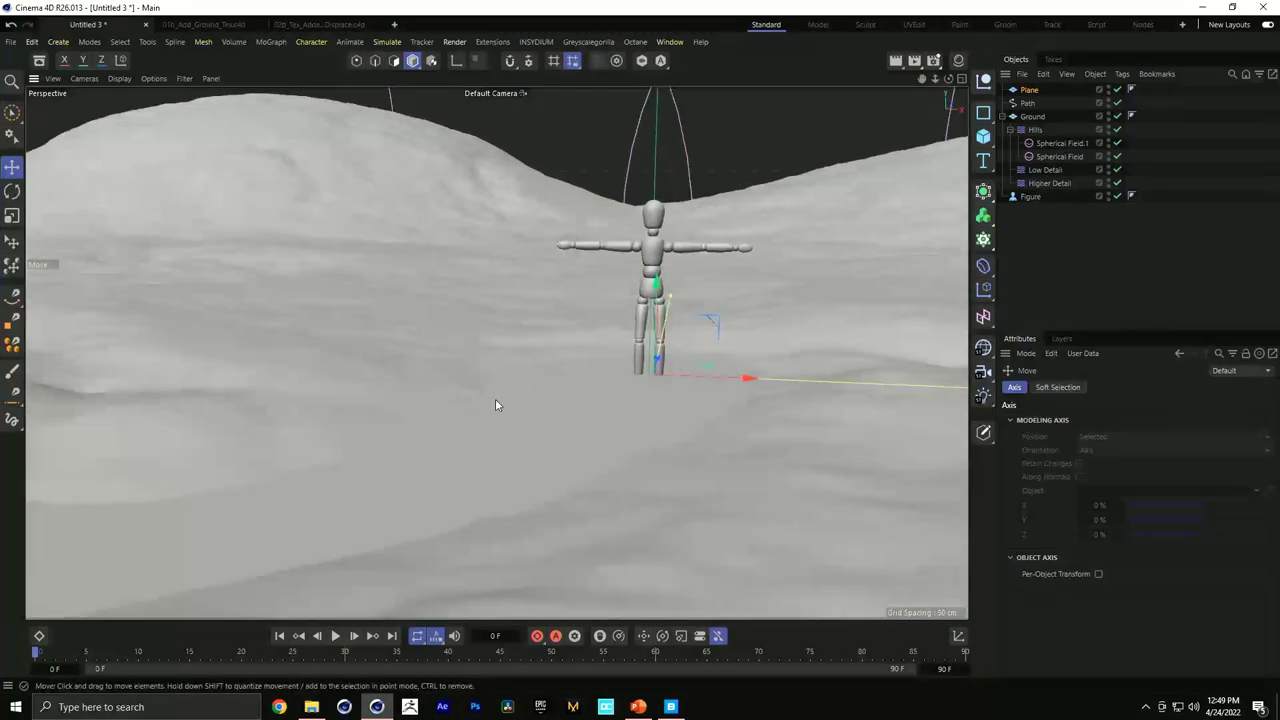
{"action": "left_click_drag", "start_coordinate": [667, 282], "coordinate": [662, 294]}
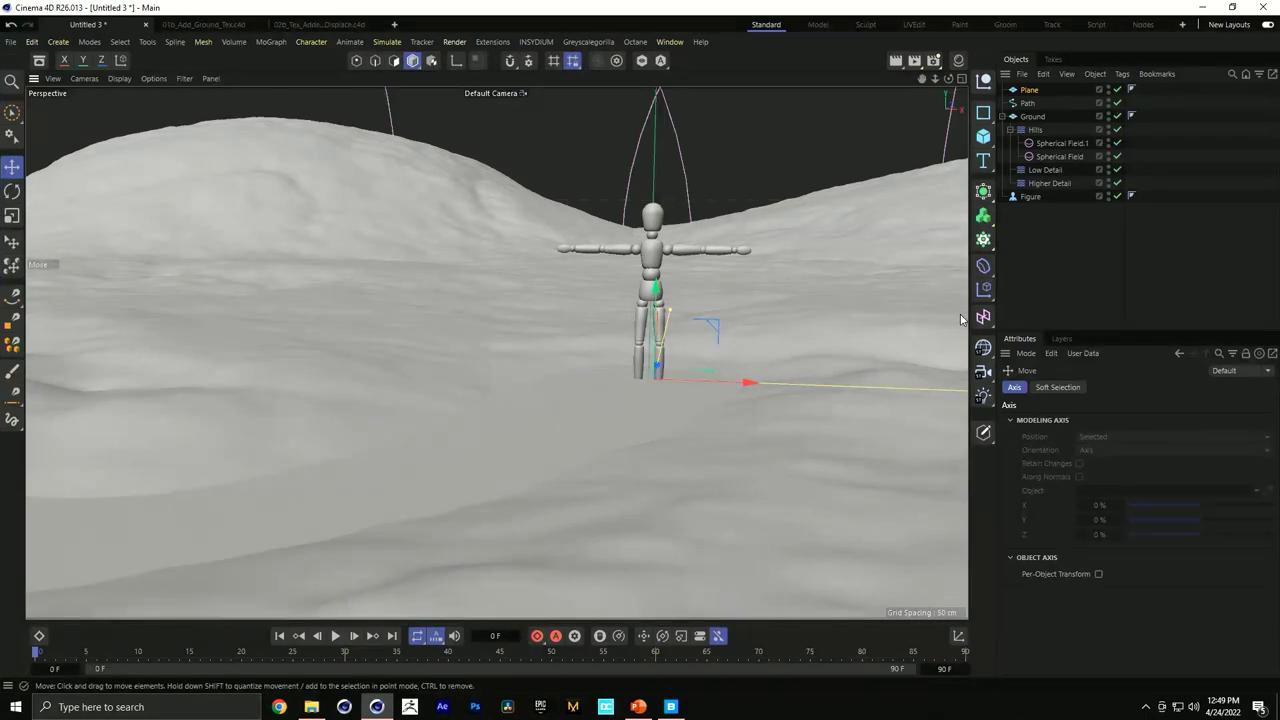
Rename the new plane to PAth in the Object Manager.
{"action": "left_click", "coordinate": [1027, 91]}
{"action": "double_click", "coordinate": [1035, 91]}
{"action": "type", "text": "PAth"}
{"action": "key", "text": "Return"}
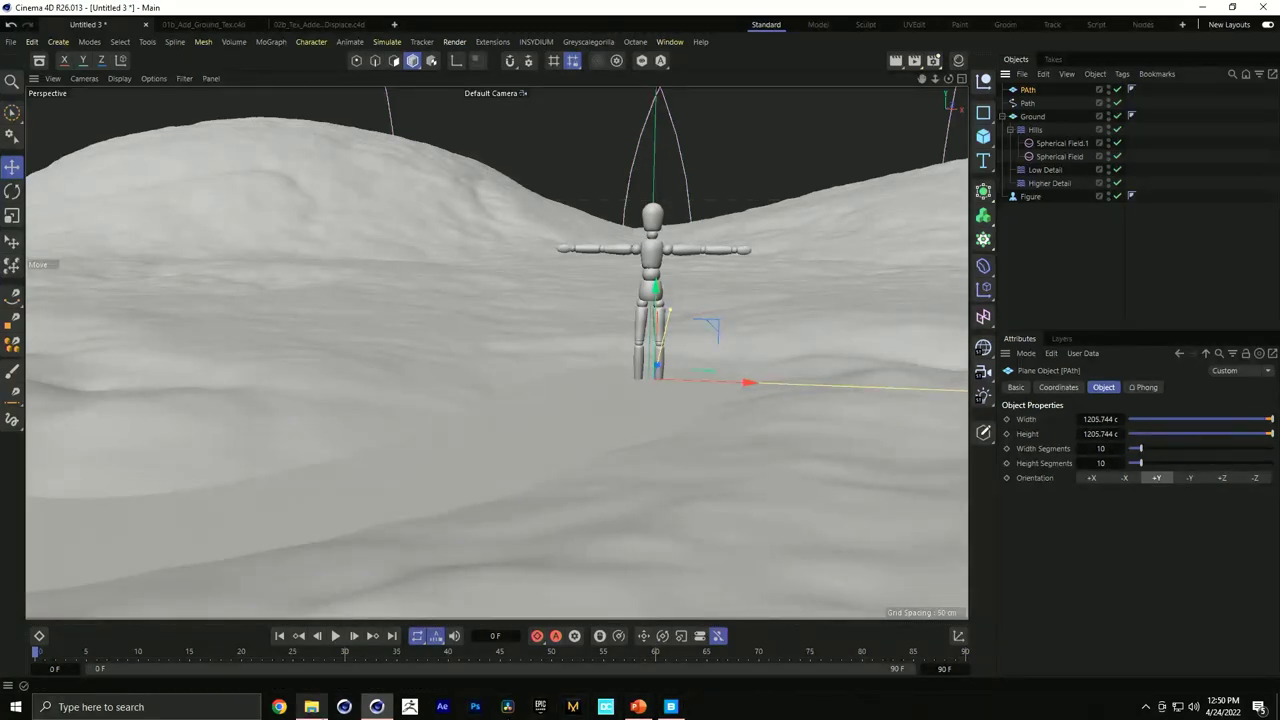
Play and pause 00_JizoPugForest.mp4 from the project folder, then exit full screen and close it.
{"action": "left_click", "coordinate": [311, 707]}
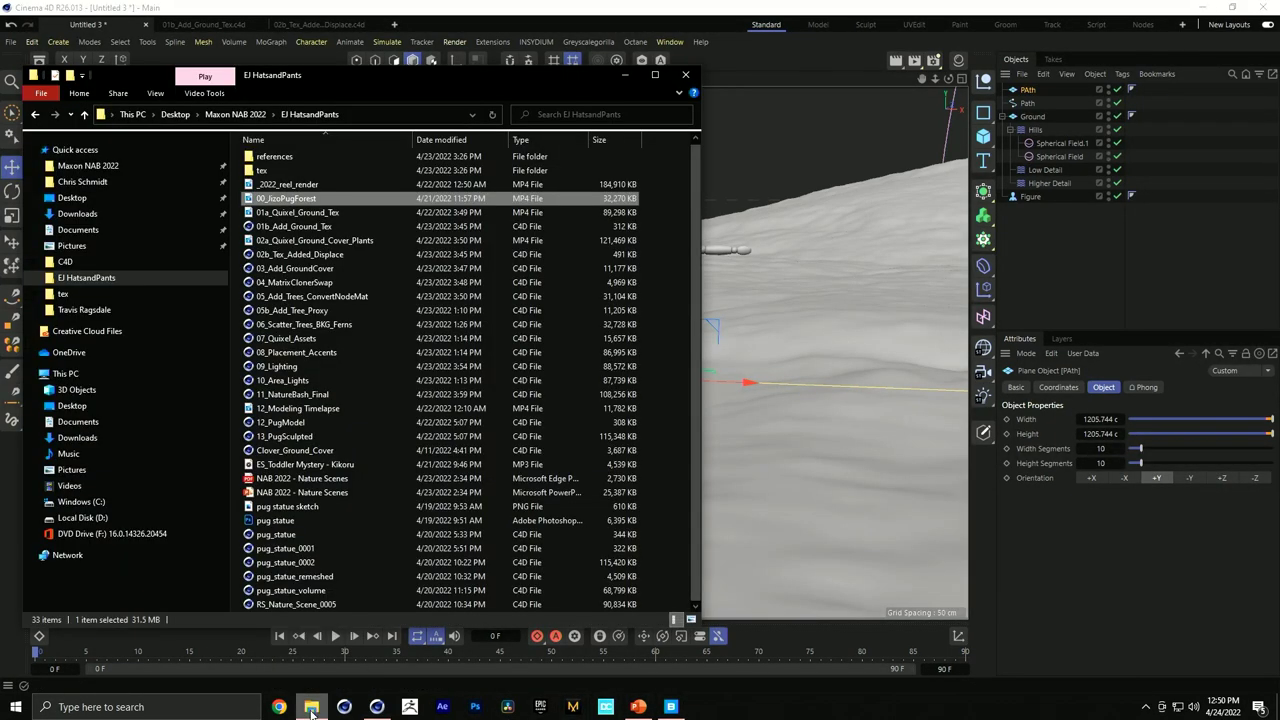
{"action": "double_click", "coordinate": [308, 200]}
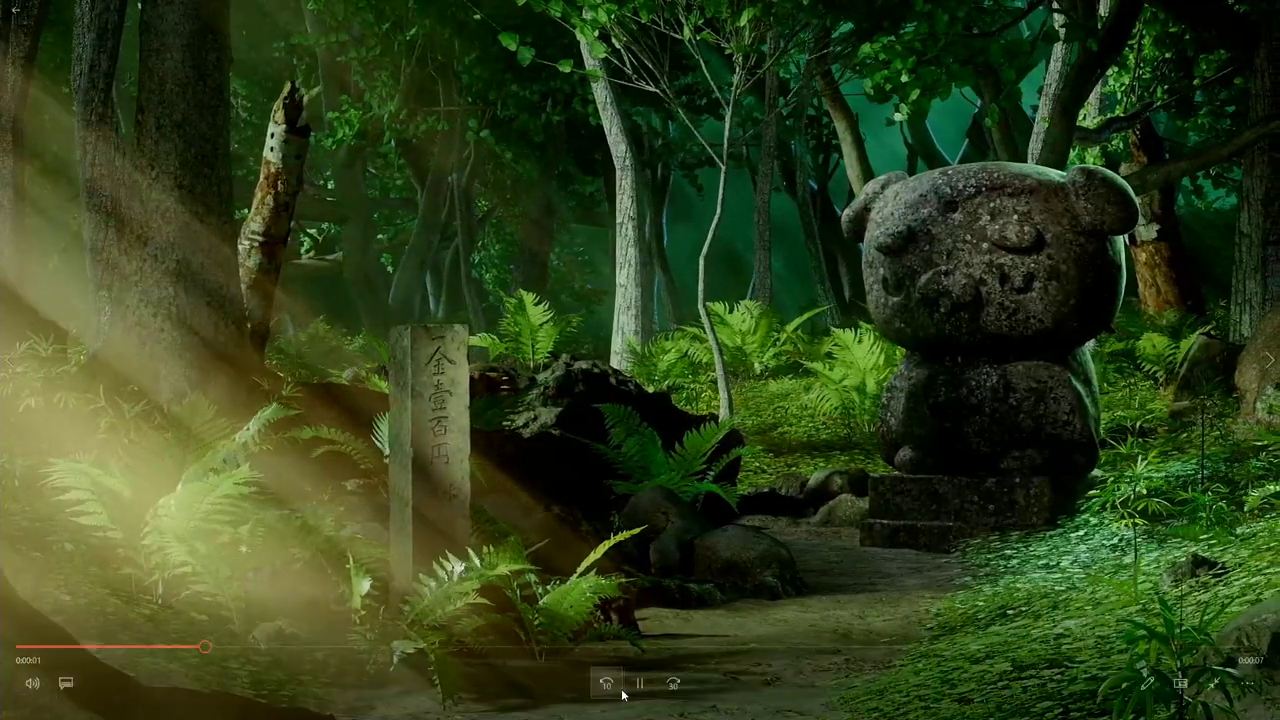
{"action": "left_click", "coordinate": [640, 683]}
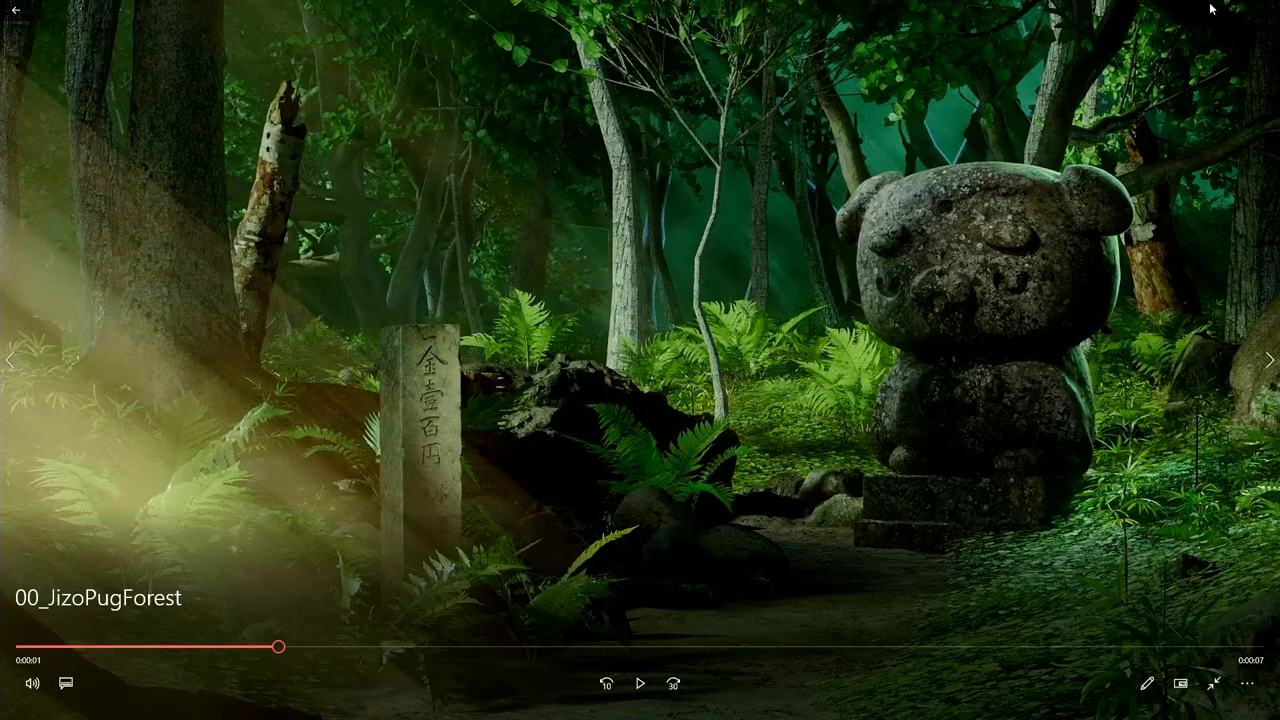
{"action": "left_click", "coordinate": [1211, 681]}
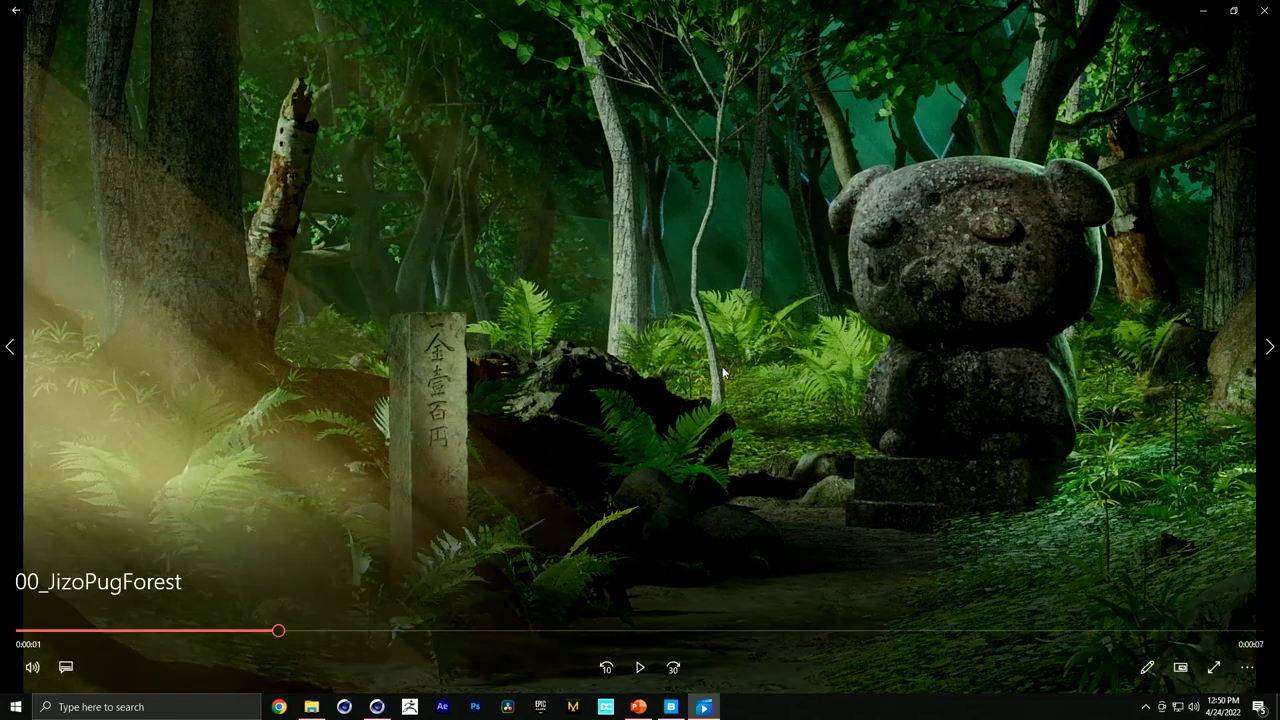
{"action": "left_click", "coordinate": [1276, 13]}
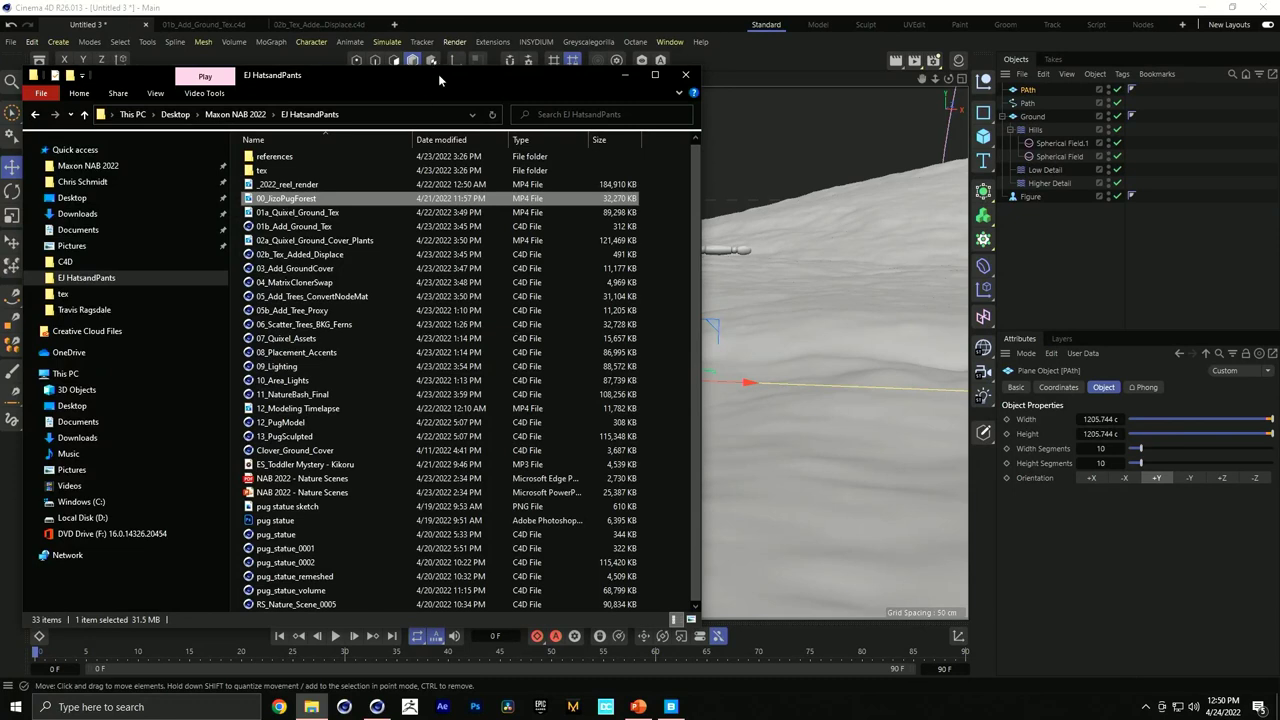
Shift the folder window right and bring Quixel Bridge to the front.
{"action": "left_click_drag", "start_coordinate": [438, 74], "coordinate": [450, 73]}
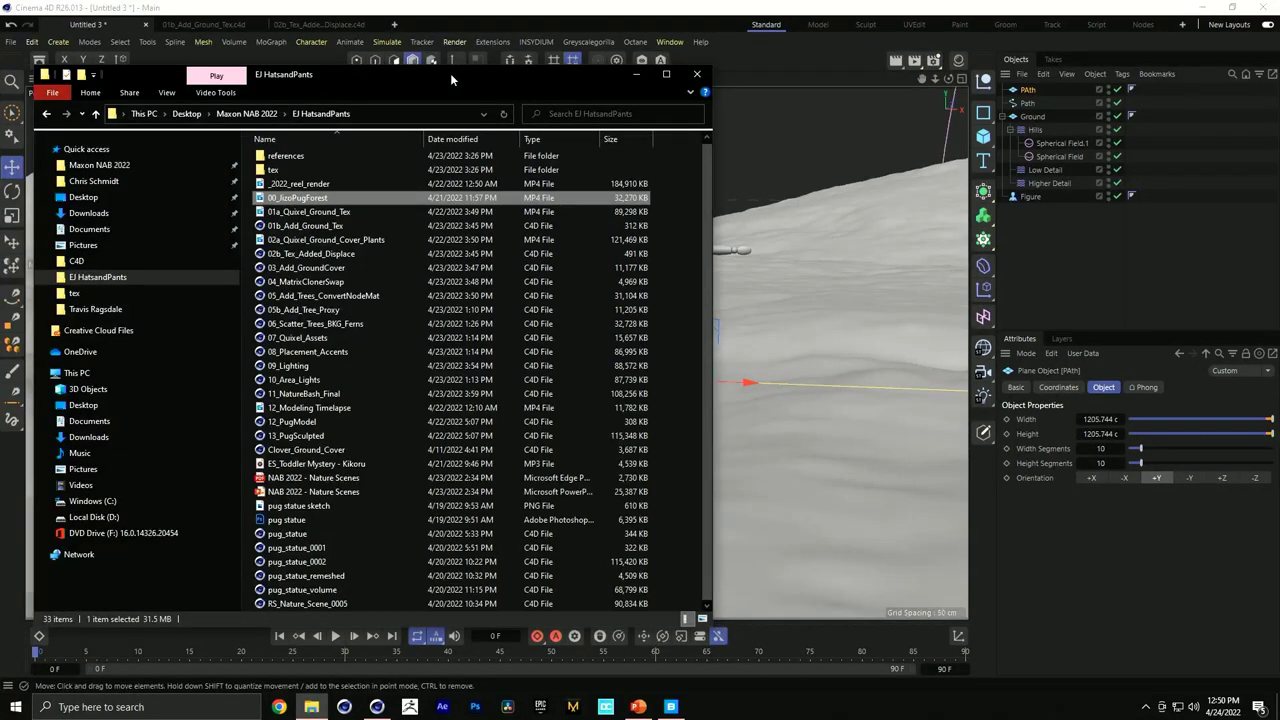
{"action": "left_click_drag", "start_coordinate": [450, 73], "coordinate": [473, 72]}
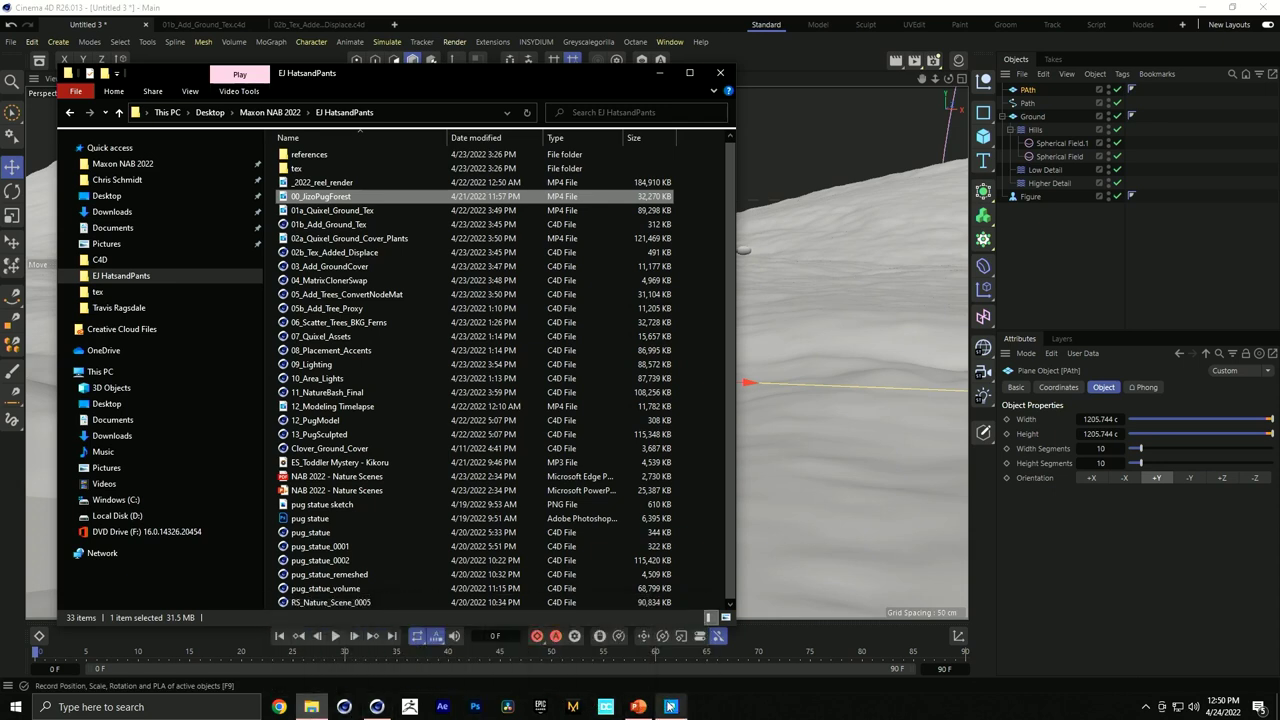
{"action": "left_click", "coordinate": [670, 707]}
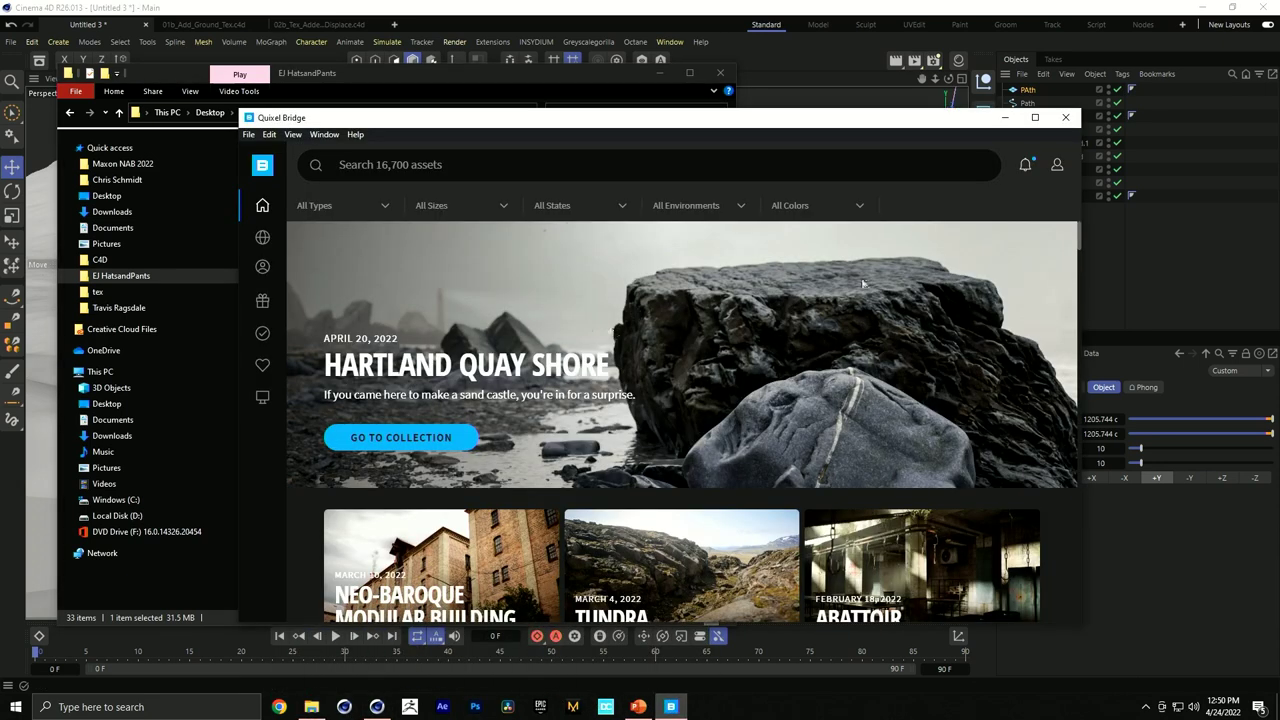
Maximize Quixel Bridge and browse through the Tundra collection.
{"action": "left_click", "coordinate": [1035, 117]}
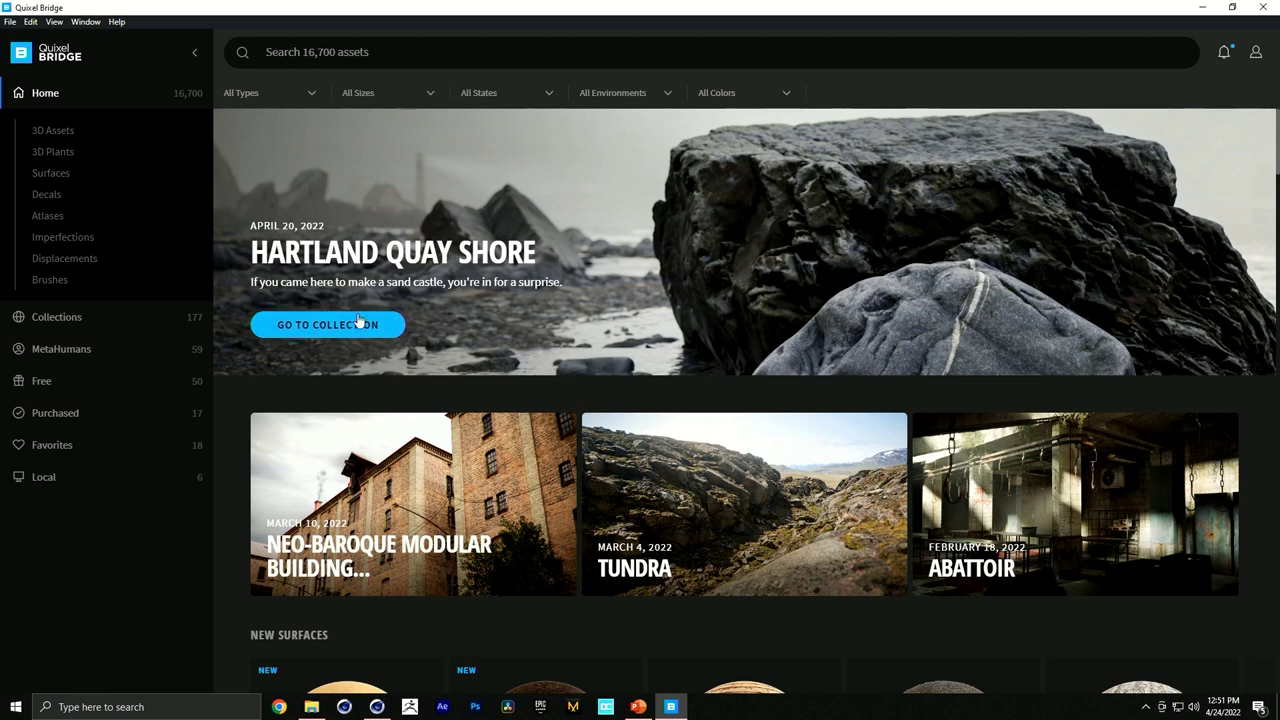
{"action": "scroll", "coordinate": [740, 440], "scroll_direction": "down", "scroll_amount": 1}
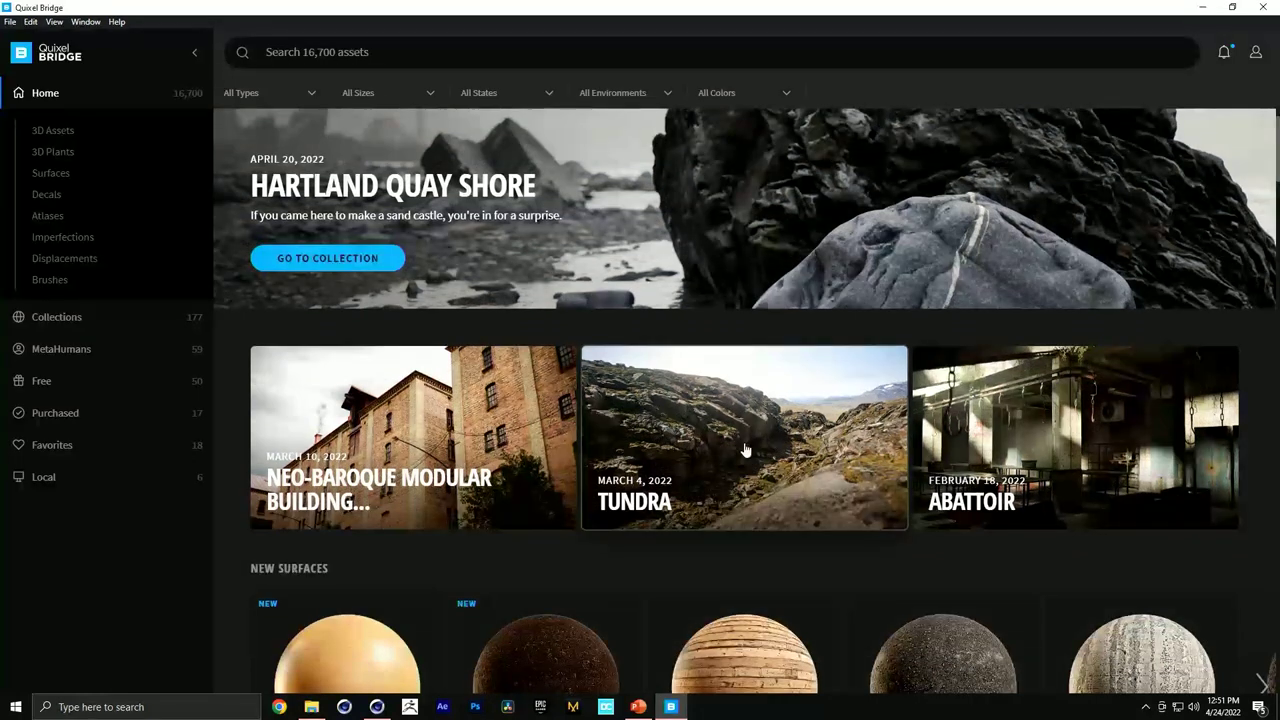
{"action": "scroll", "coordinate": [734, 434], "scroll_direction": "down", "scroll_amount": 1}
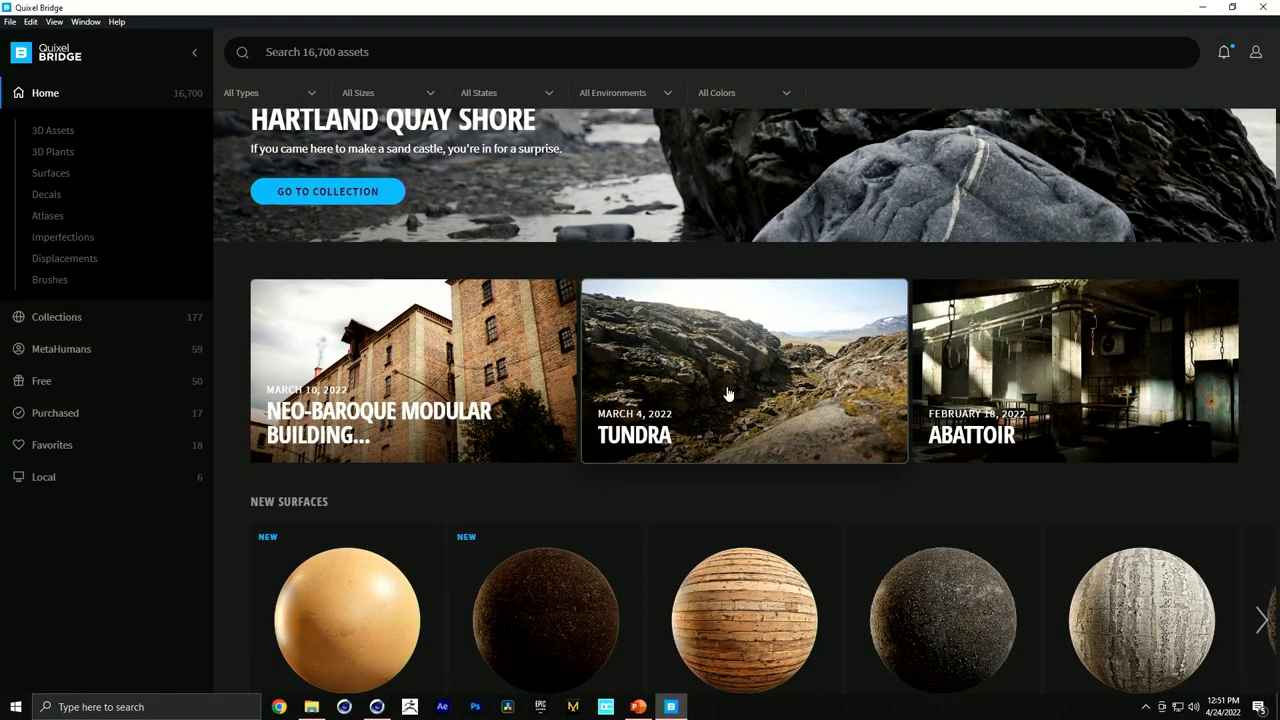
{"action": "left_click", "coordinate": [728, 394]}
{"action": "scroll", "coordinate": [724, 390], "scroll_direction": "down", "scroll_amount": 2}
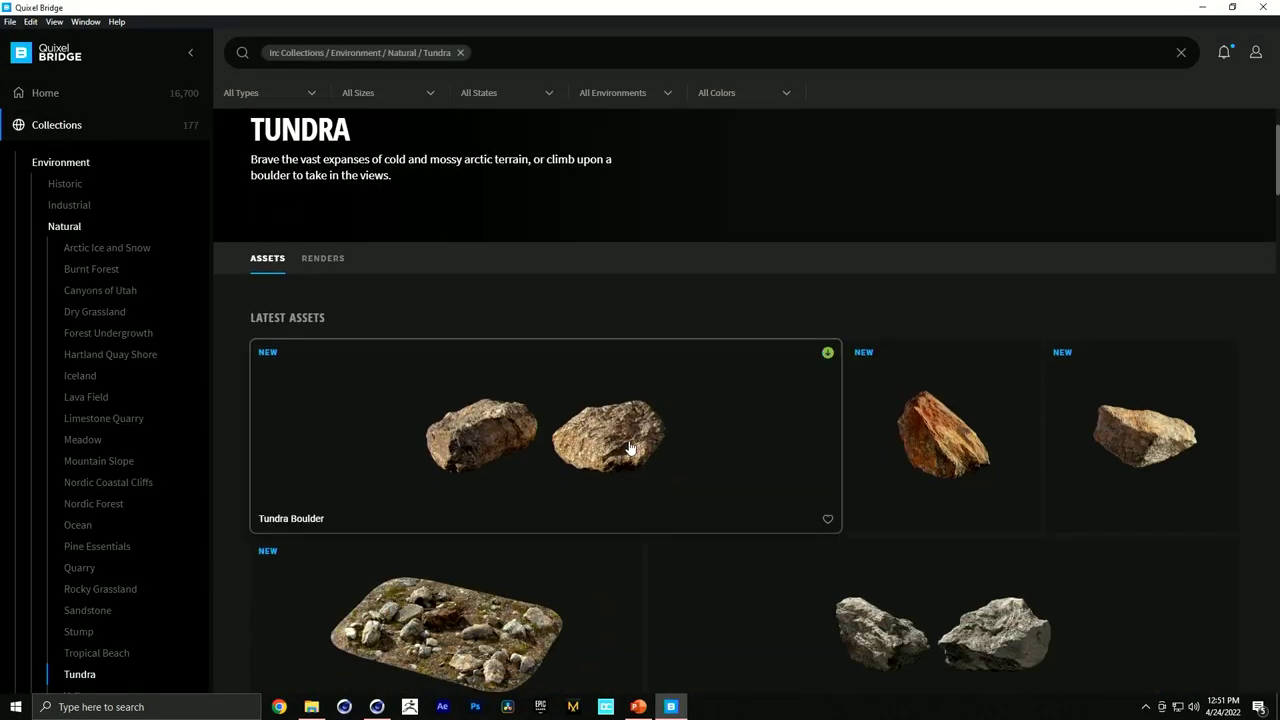
{"action": "scroll", "coordinate": [622, 448], "scroll_direction": "down", "scroll_amount": 3}
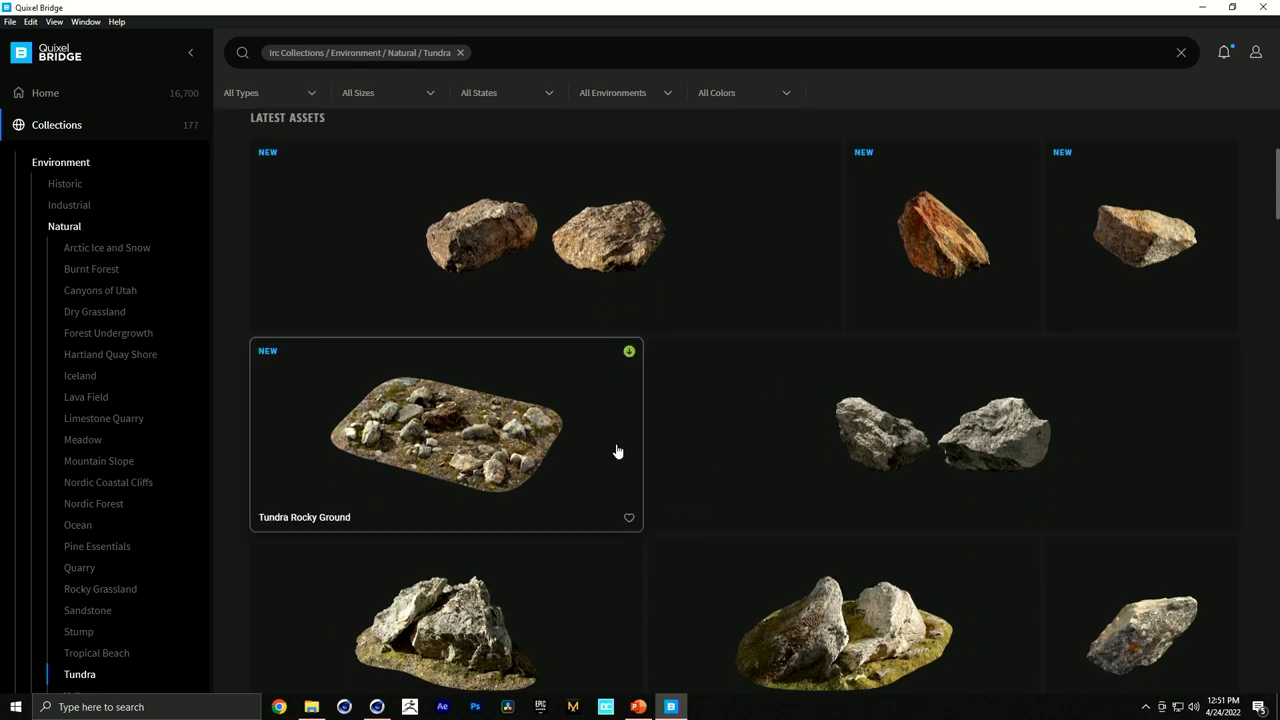
{"action": "scroll", "coordinate": [1026, 321], "scroll_direction": "down", "scroll_amount": 1}
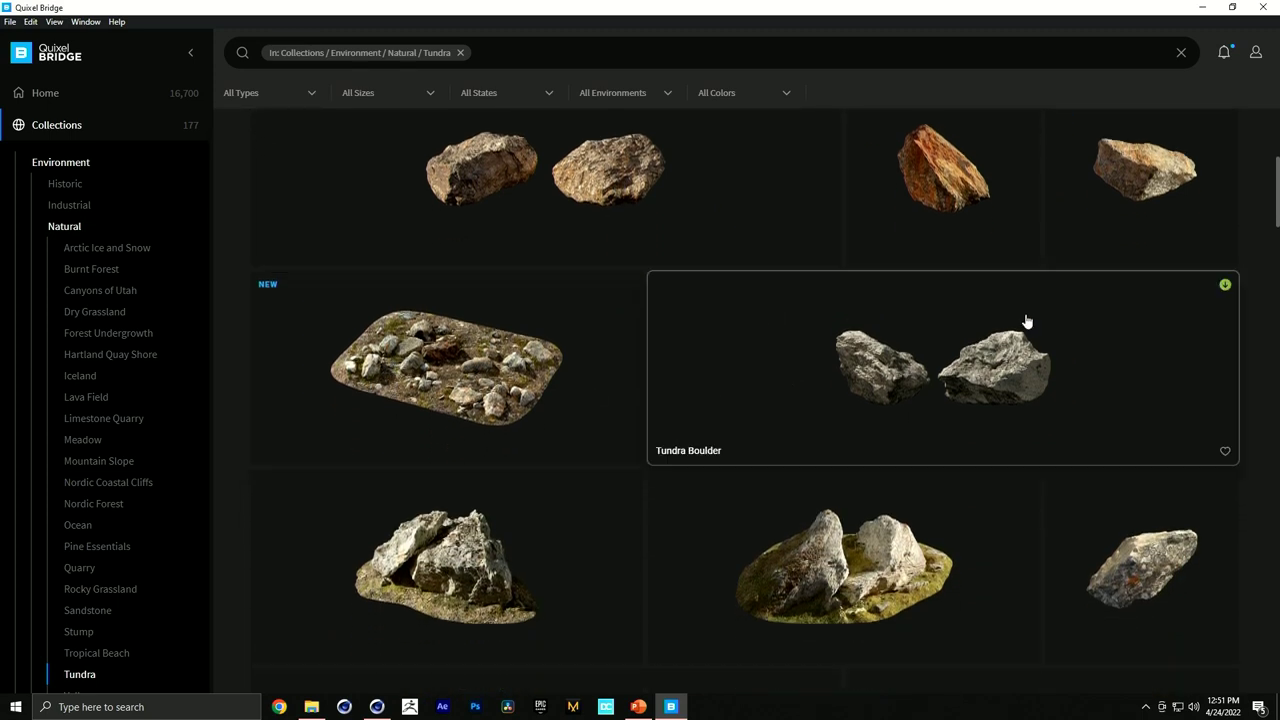
{"action": "scroll", "coordinate": [497, 423], "scroll_direction": "down", "scroll_amount": 4}
{"action": "scroll", "coordinate": [576, 429], "scroll_direction": "down", "scroll_amount": 4}
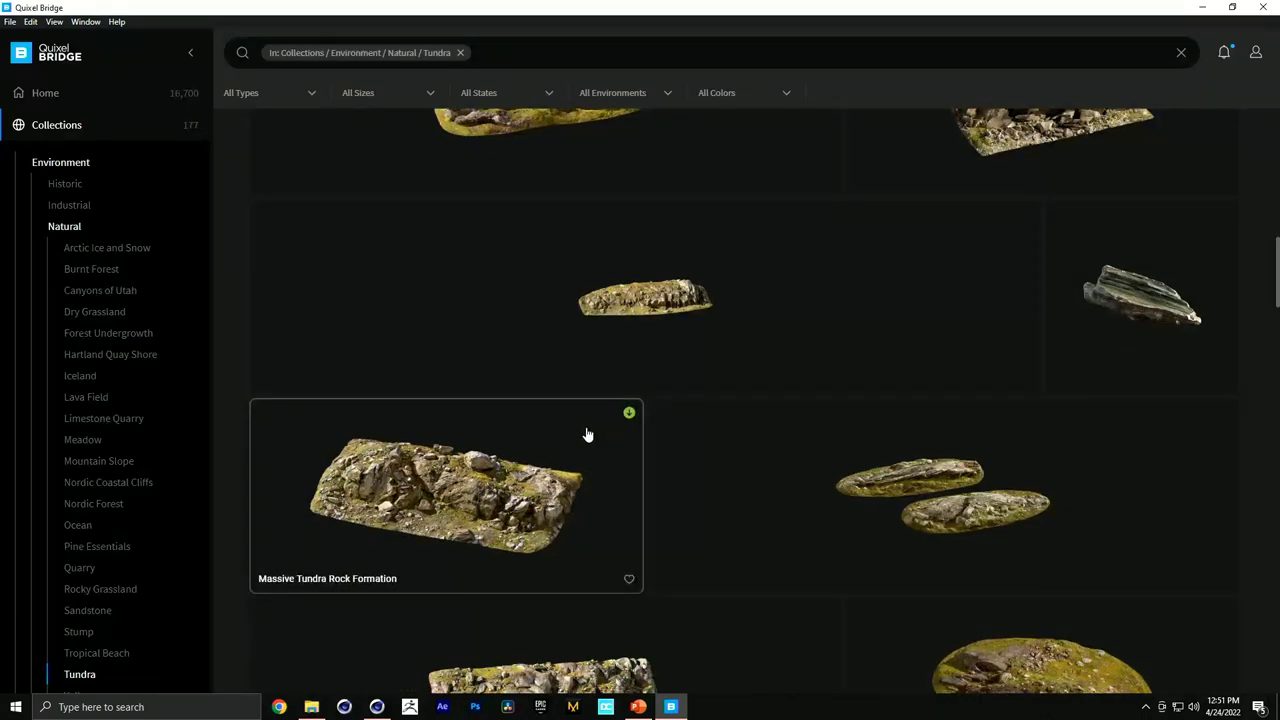
{"action": "scroll", "coordinate": [587, 437], "scroll_direction": "up", "scroll_amount": 5}
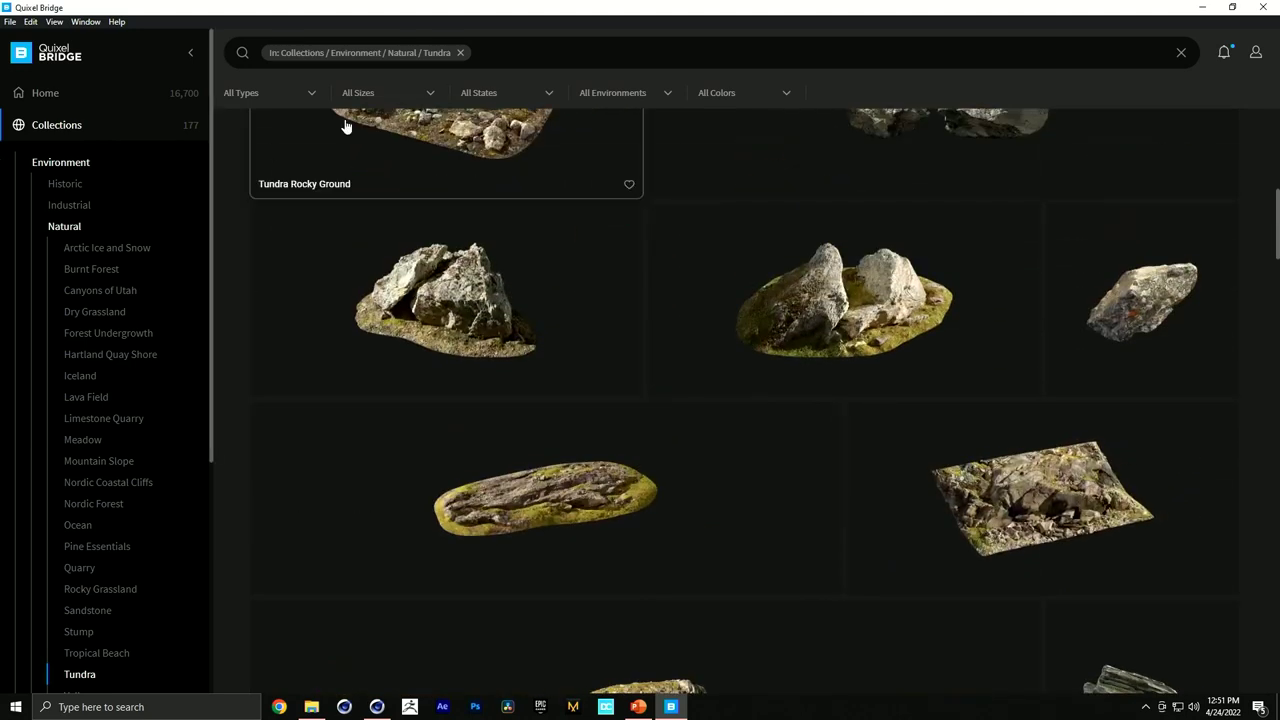
Go to Favorites and scroll through the saved mossy rocks, ferns and ground plants.
{"action": "left_click", "coordinate": [109, 104]}
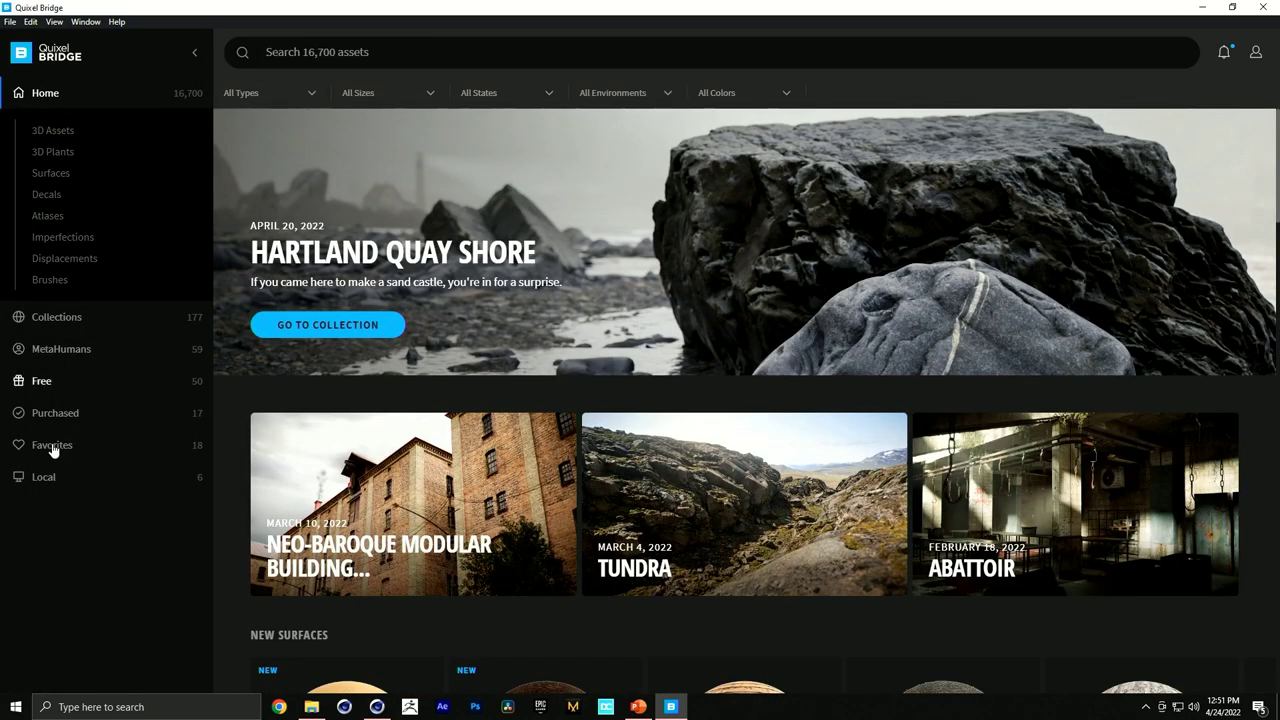
{"action": "left_click", "coordinate": [52, 448]}
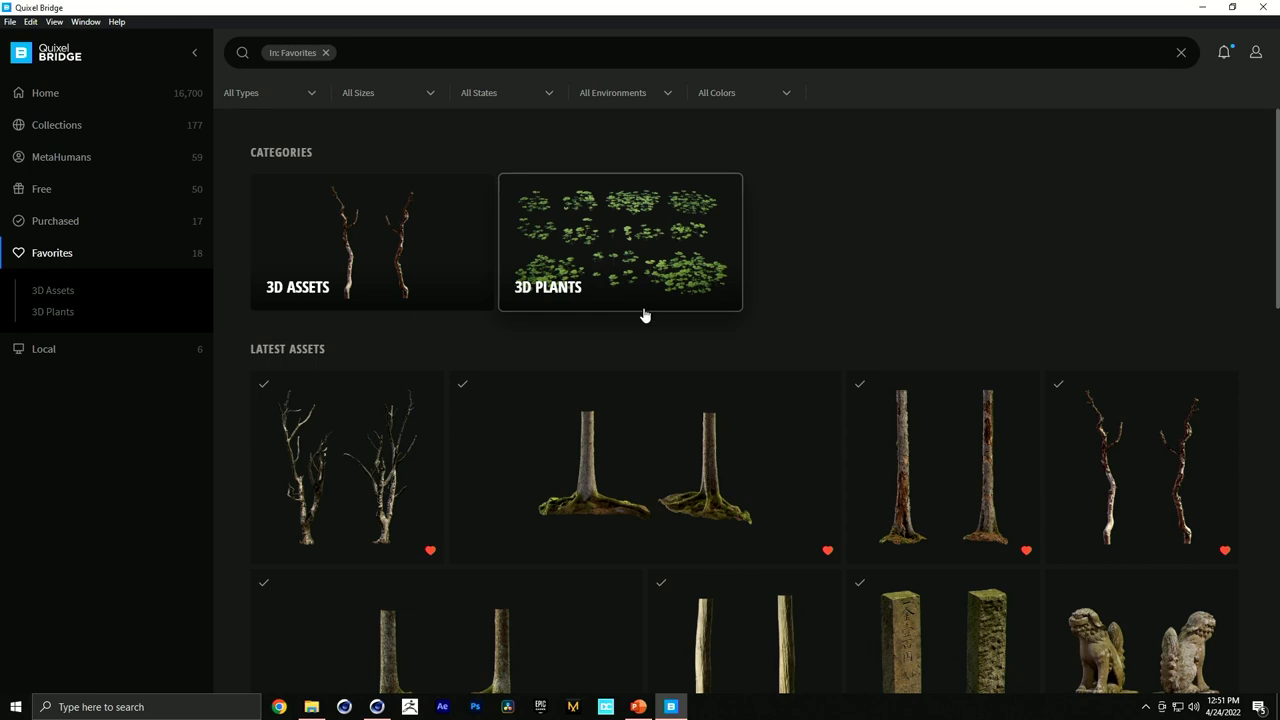
{"action": "scroll", "coordinate": [645, 315], "scroll_direction": "down", "scroll_amount": 5}
{"action": "scroll", "coordinate": [646, 313], "scroll_direction": "down", "scroll_amount": 5}
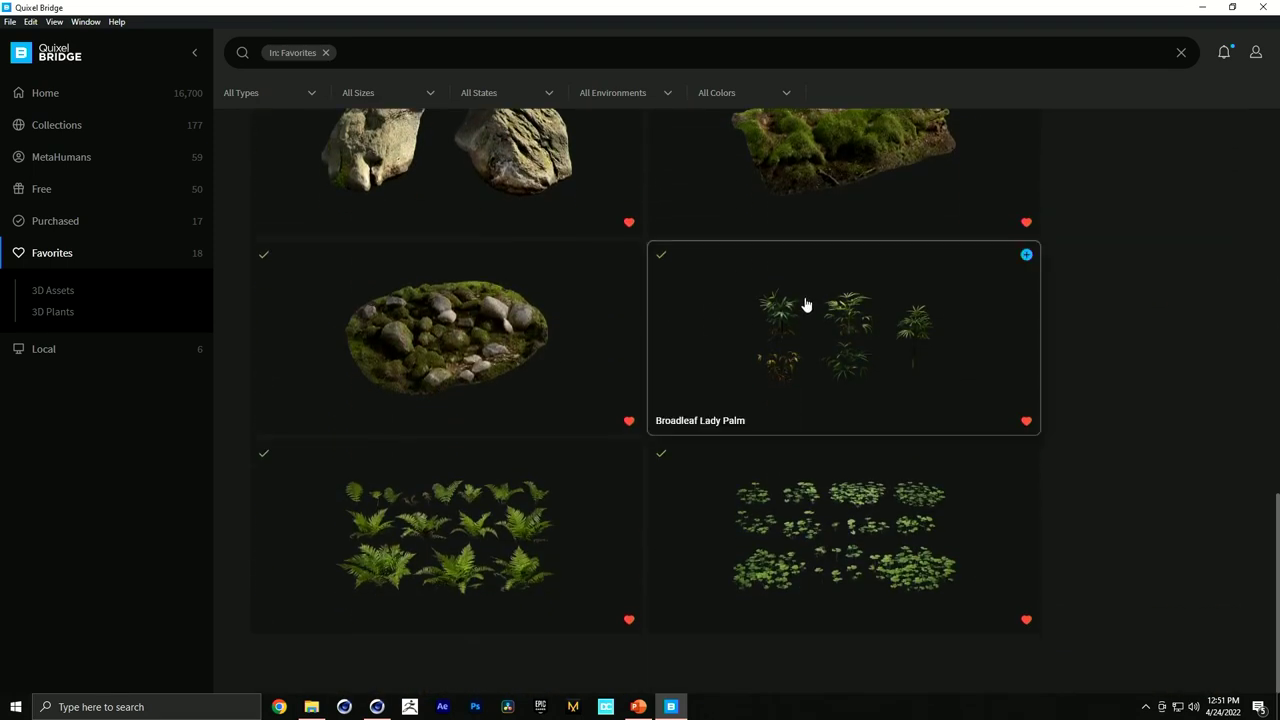
{"action": "scroll", "coordinate": [828, 316], "scroll_direction": "up", "scroll_amount": 6}
{"action": "scroll", "coordinate": [830, 325], "scroll_direction": "down", "scroll_amount": 6}
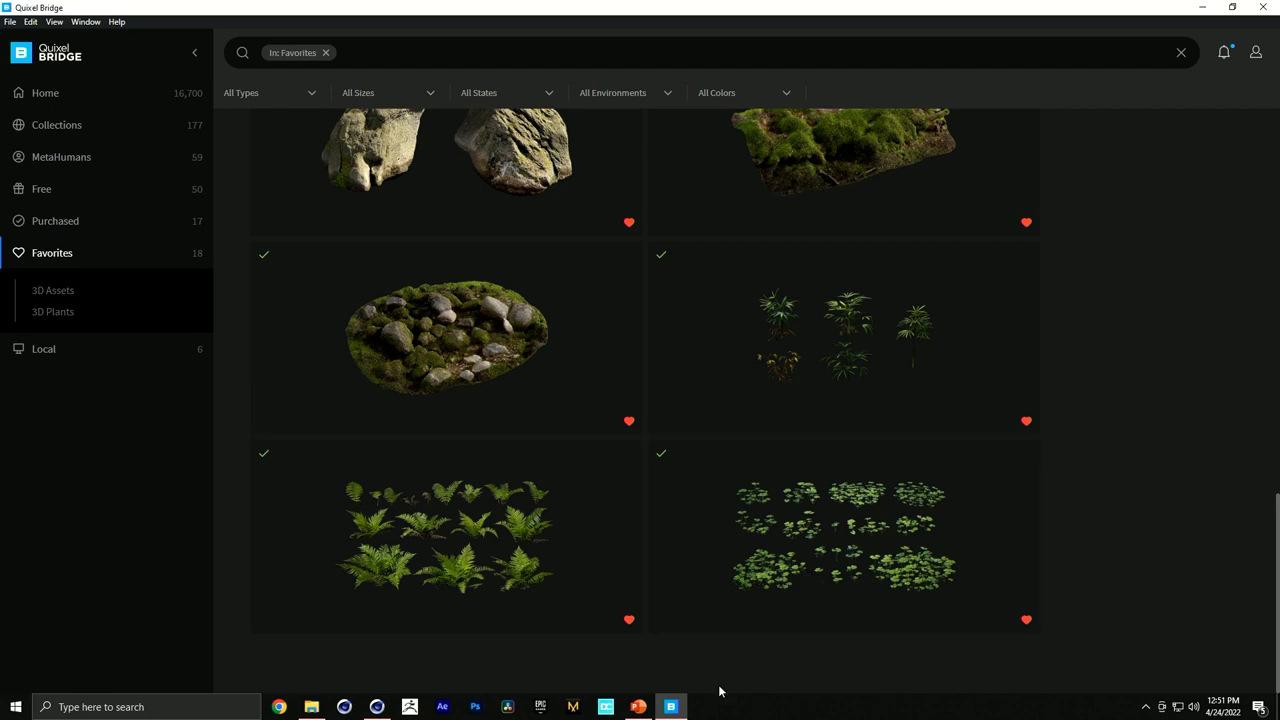
{"action": "left_click", "coordinate": [640, 707]}
Show slide 9, Mood Boards, as a full-screen slide show, then exit and minimize PowerPoint.
{"action": "left_click", "coordinate": [92, 462]}
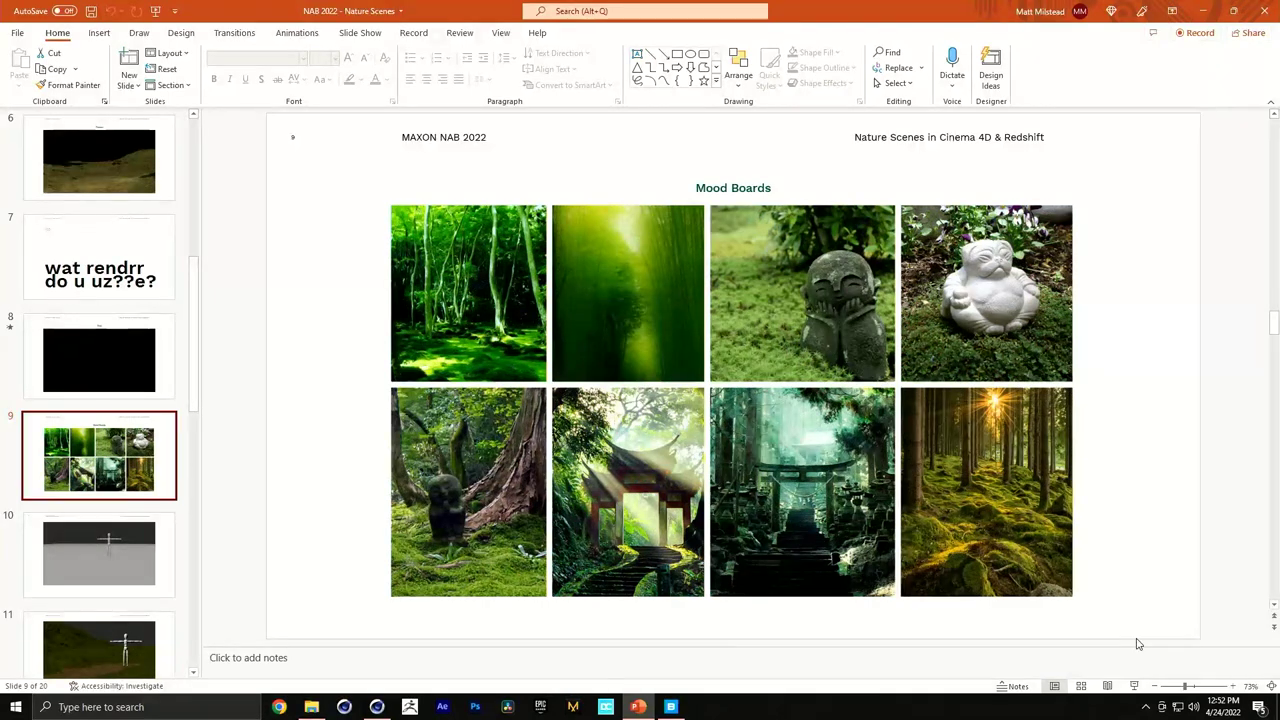
{"action": "left_click", "coordinate": [1134, 688]}
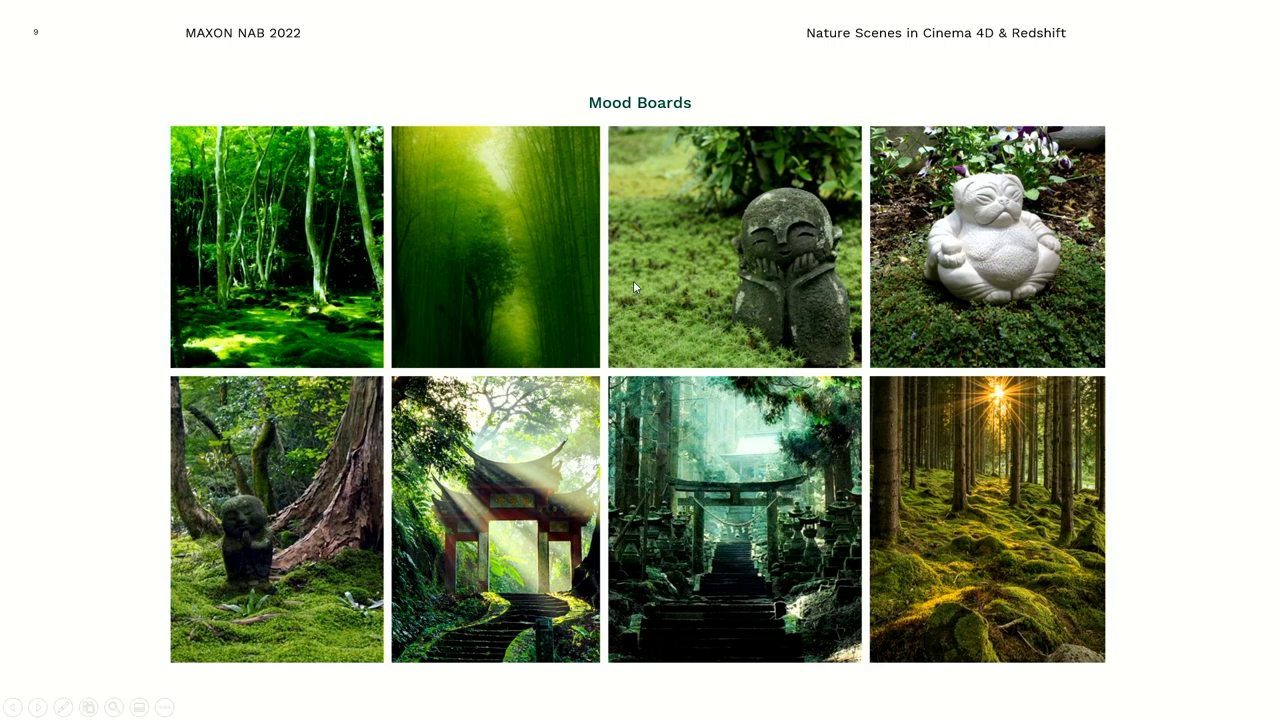
{"action": "key", "text": "Escape"}
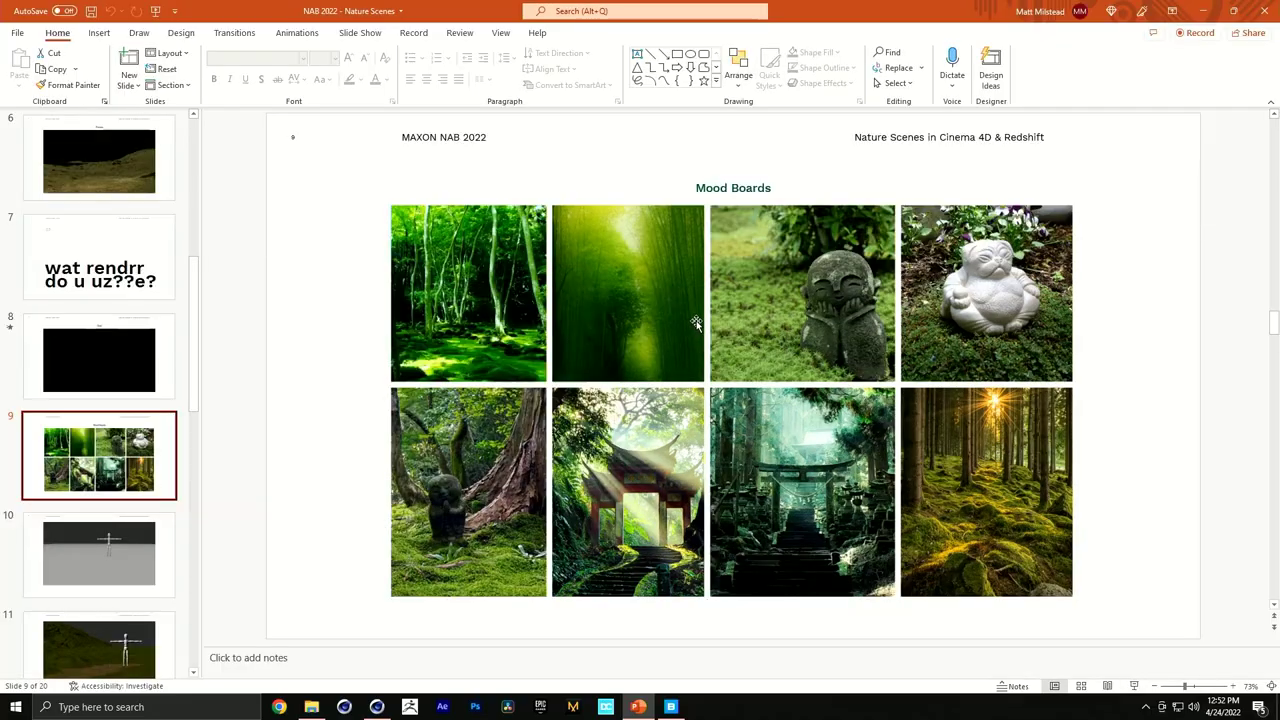
{"action": "left_click", "coordinate": [1220, 12]}
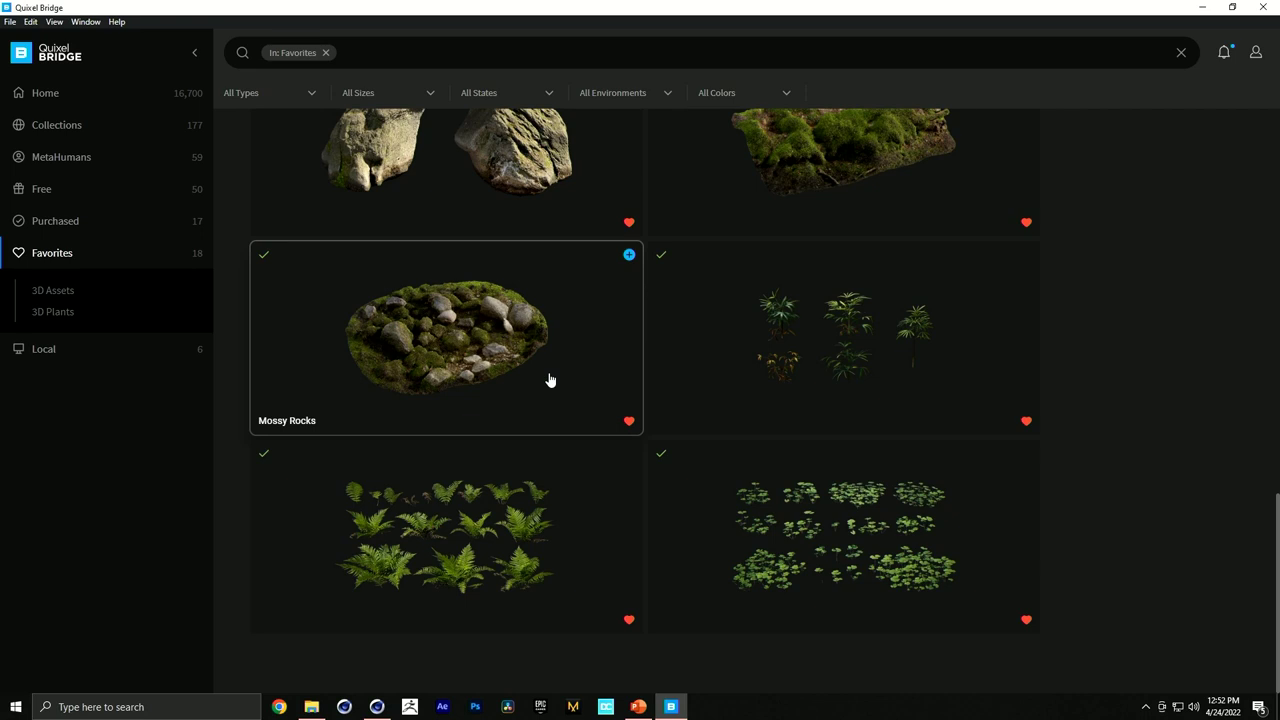
Scroll the Favorites grid and open the Dead Tree asset's details after viewing Spruce Tree Trunk.
{"action": "scroll", "coordinate": [549, 380], "scroll_direction": "up", "scroll_amount": 3}
{"action": "scroll", "coordinate": [381, 674], "scroll_direction": "down", "scroll_amount": 1}
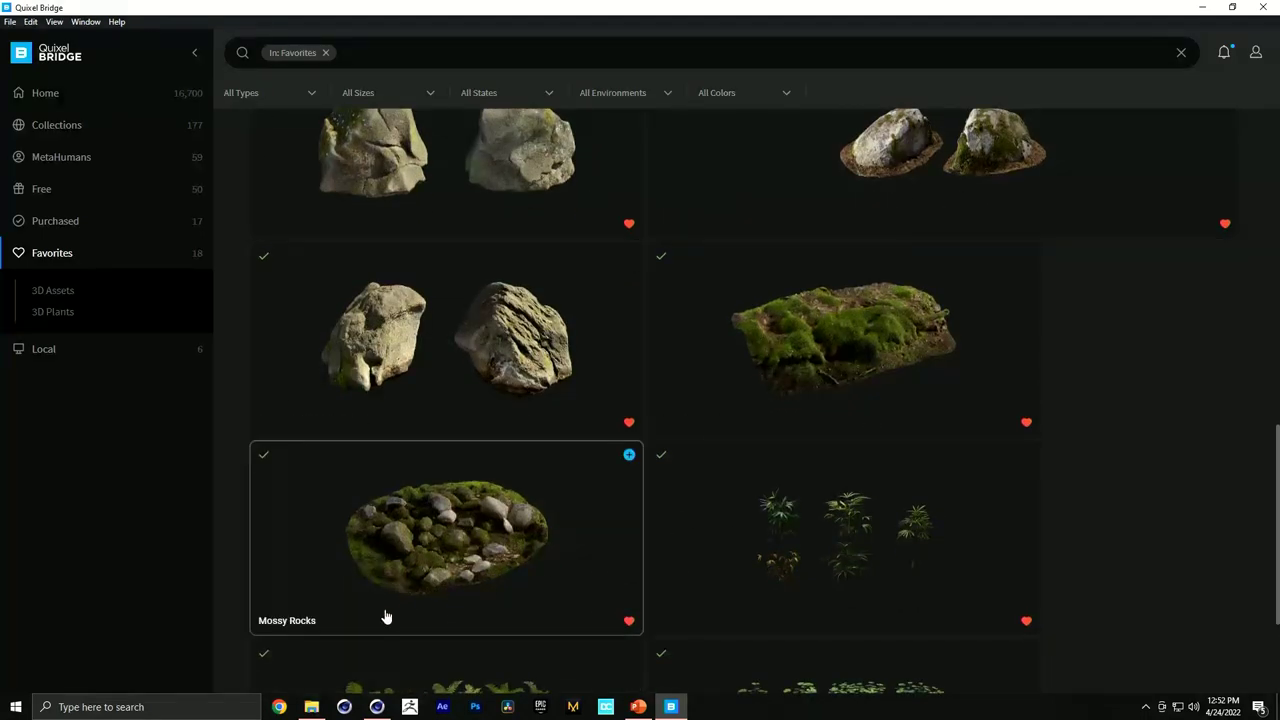
{"action": "scroll", "coordinate": [420, 595], "scroll_direction": "down", "scroll_amount": 2}
{"action": "scroll", "coordinate": [423, 600], "scroll_direction": "up", "scroll_amount": 3}
{"action": "scroll", "coordinate": [425, 605], "scroll_direction": "down", "scroll_amount": 1}
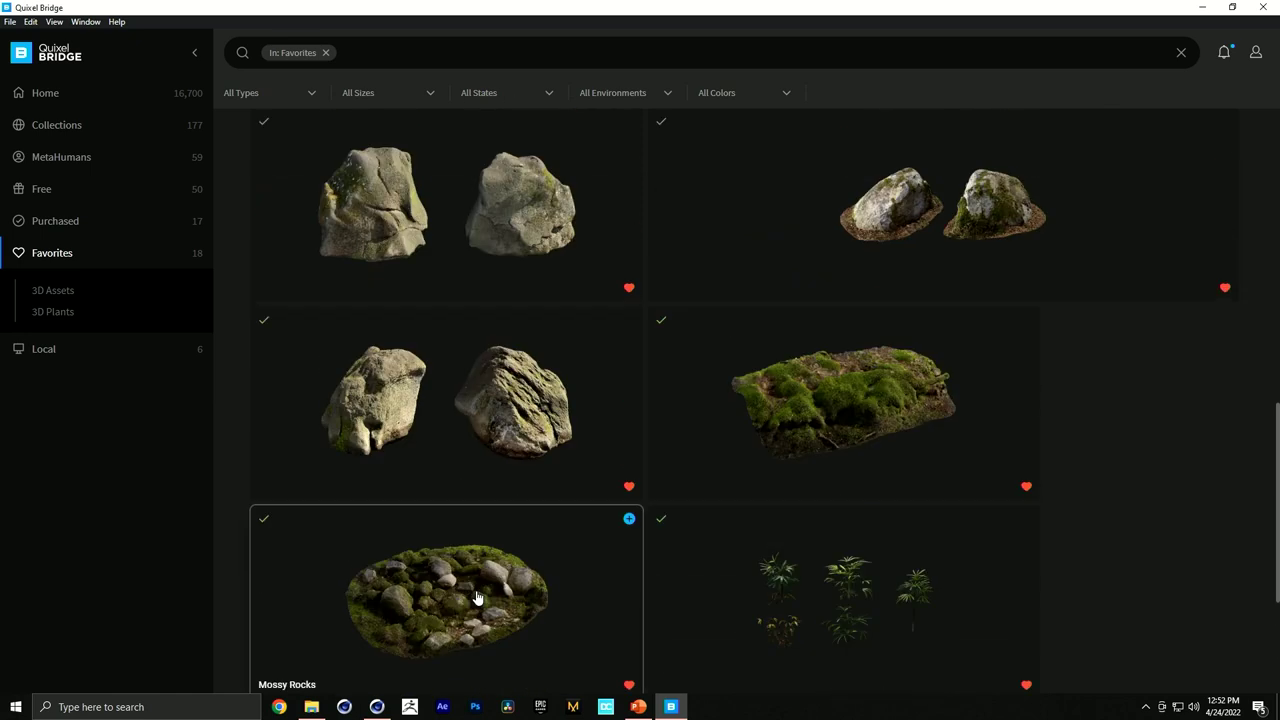
{"action": "scroll", "coordinate": [474, 598], "scroll_direction": "up", "scroll_amount": 3}
{"action": "scroll", "coordinate": [1168, 515], "scroll_direction": "up", "scroll_amount": 2}
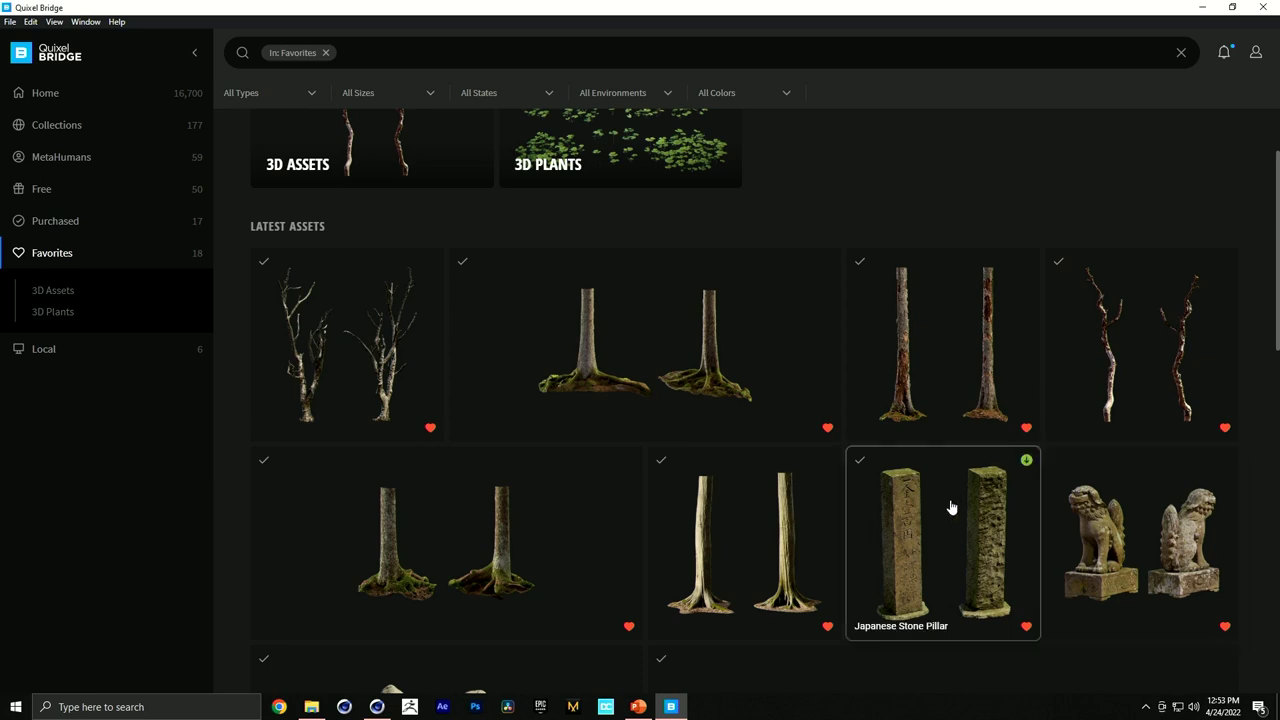
{"action": "scroll", "coordinate": [590, 327], "scroll_direction": "down", "scroll_amount": 1}
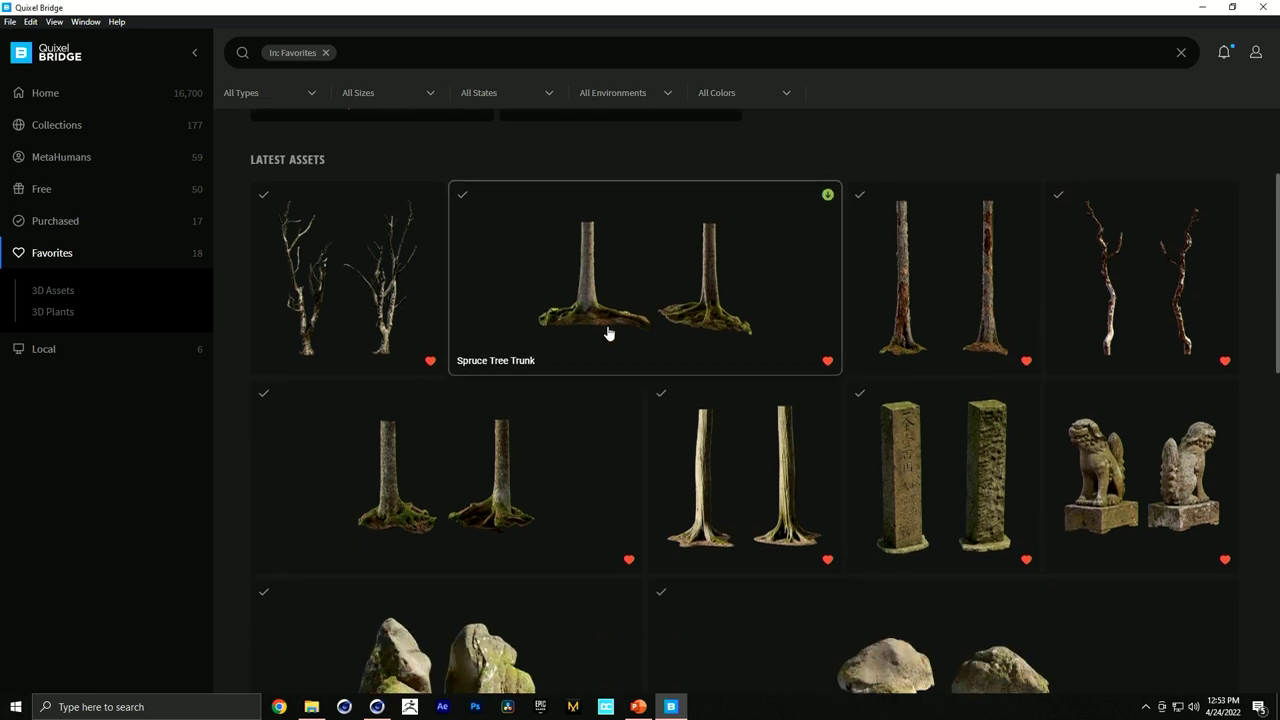
{"action": "left_click", "coordinate": [545, 342]}
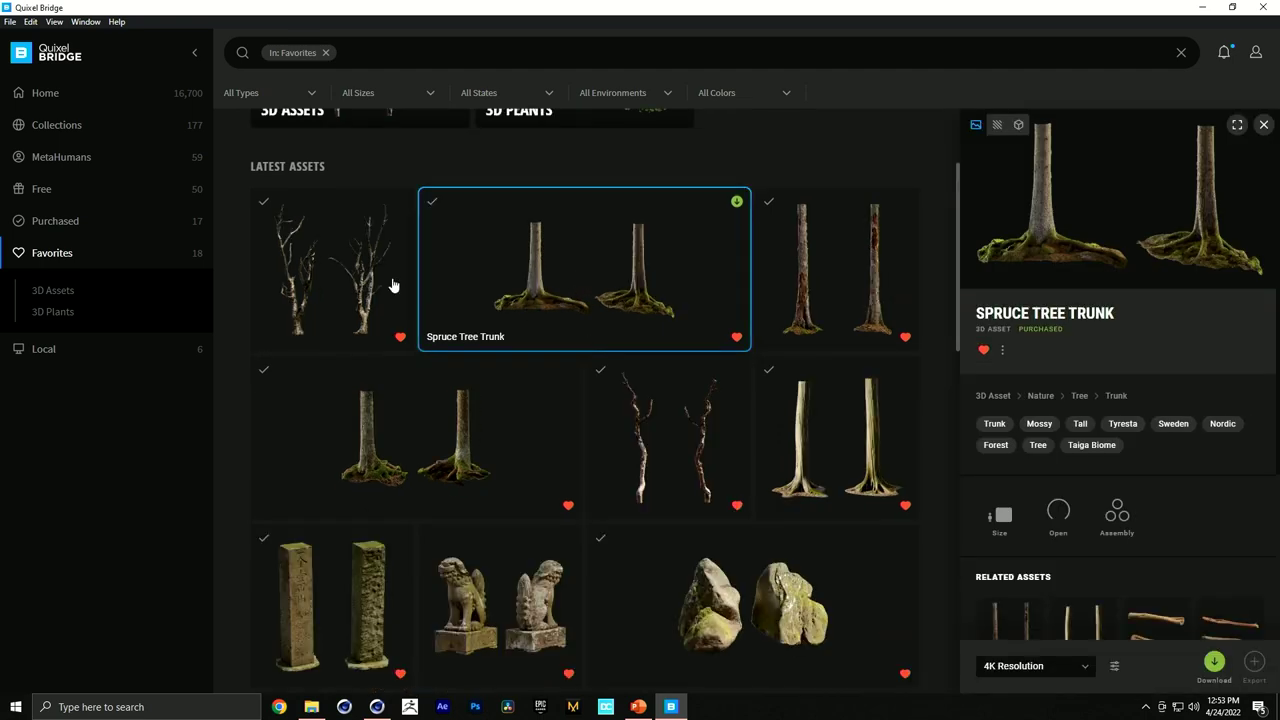
{"action": "left_click", "coordinate": [310, 318]}
{"action": "scroll", "coordinate": [316, 323], "scroll_direction": "down", "scroll_amount": 1}
{"action": "scroll", "coordinate": [316, 323], "scroll_direction": "up", "scroll_amount": 4}
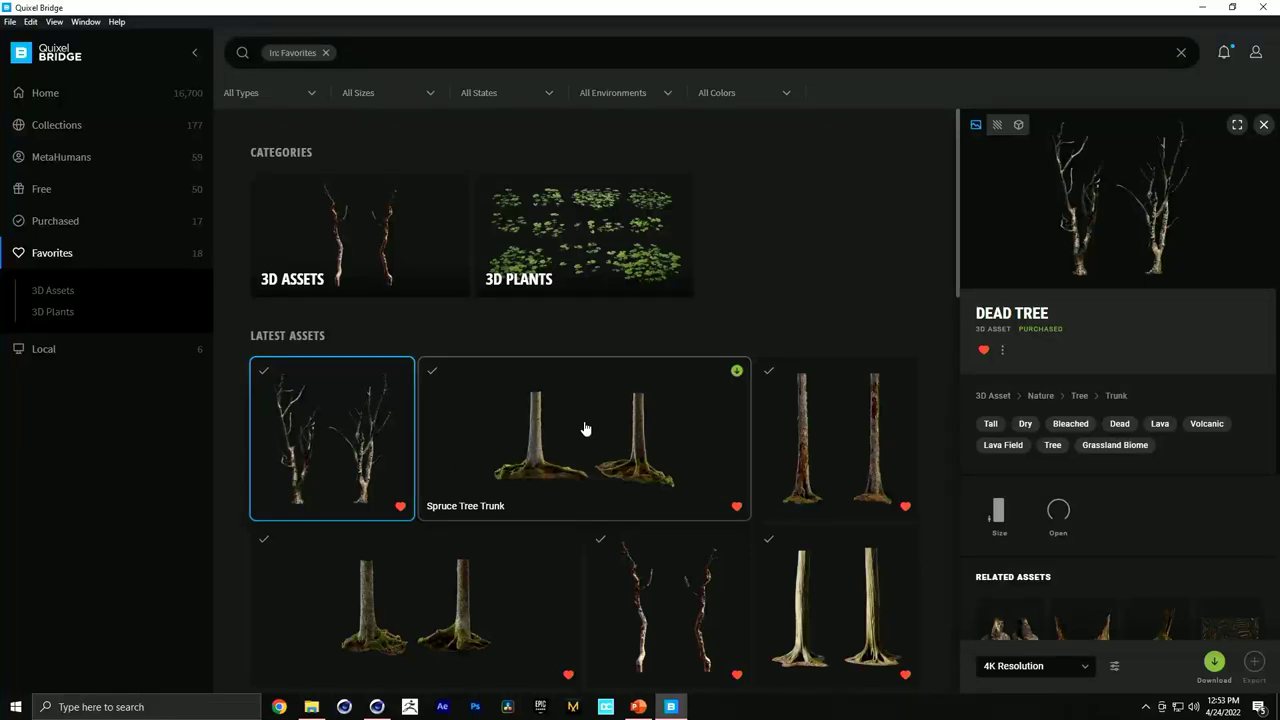
Confirm Cinema 4D as Bridge's export target and review the Cinema 4D JPG texture preset.
{"action": "left_click", "coordinate": [29, 22]}
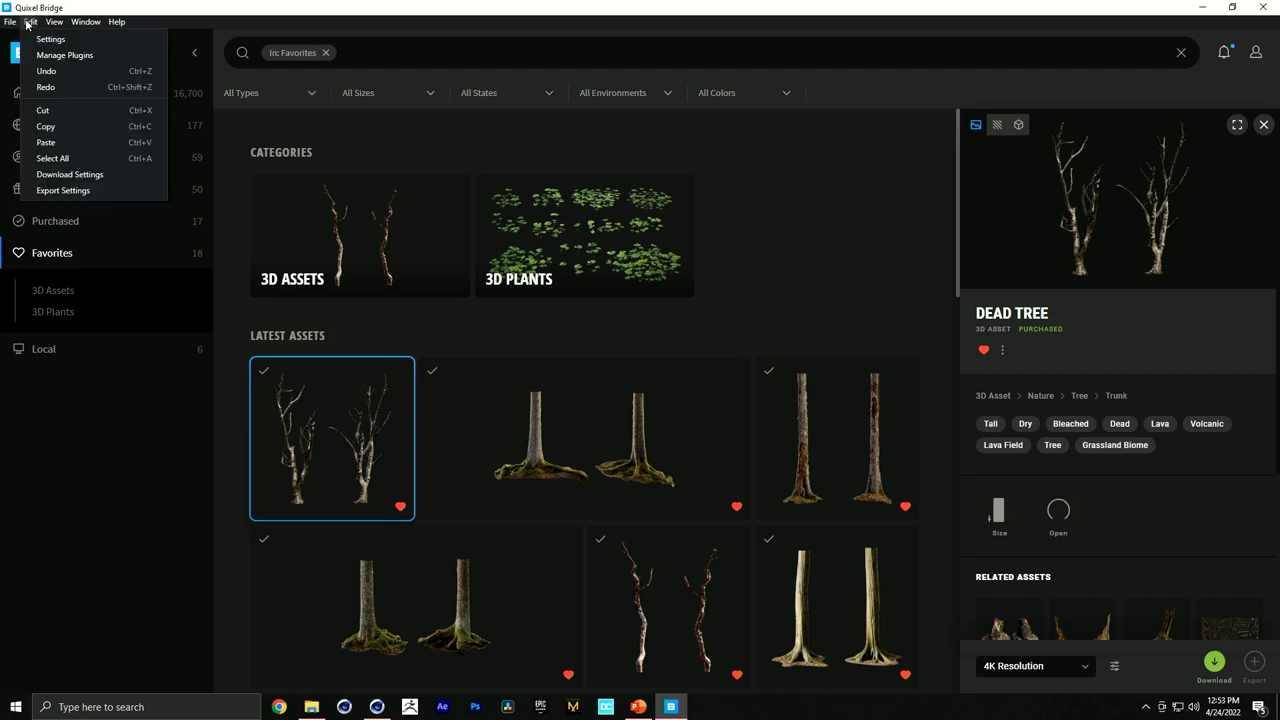
{"action": "left_click", "coordinate": [62, 190]}
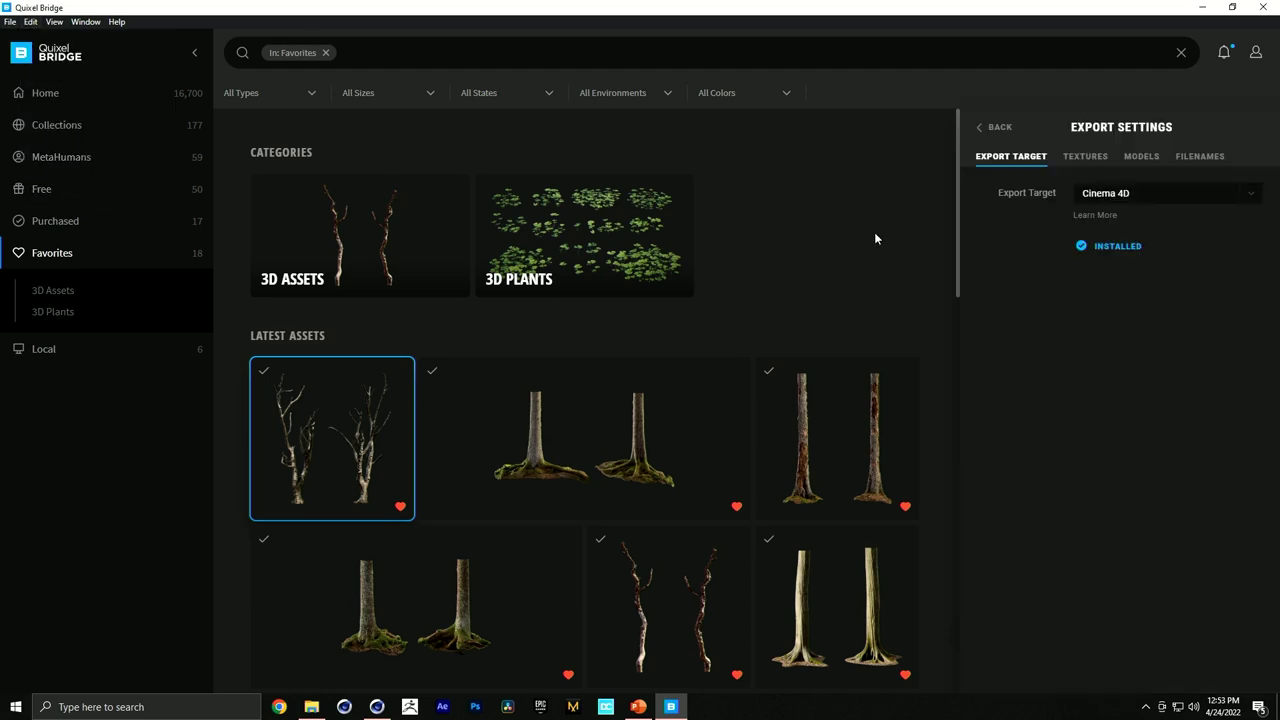
{"action": "left_click", "coordinate": [1104, 194]}
{"action": "left_click", "coordinate": [1103, 197]}
{"action": "left_click", "coordinate": [1096, 195]}
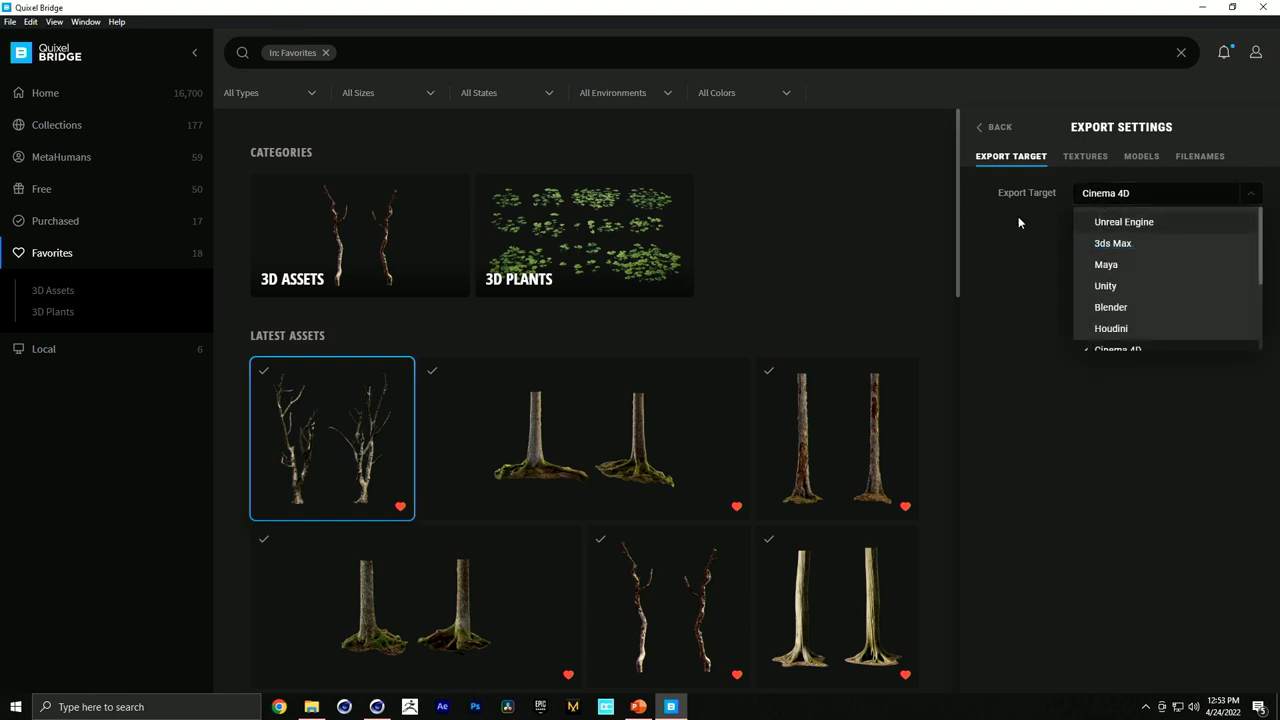
{"action": "left_click", "coordinate": [1019, 217]}
{"action": "left_click", "coordinate": [1084, 157]}
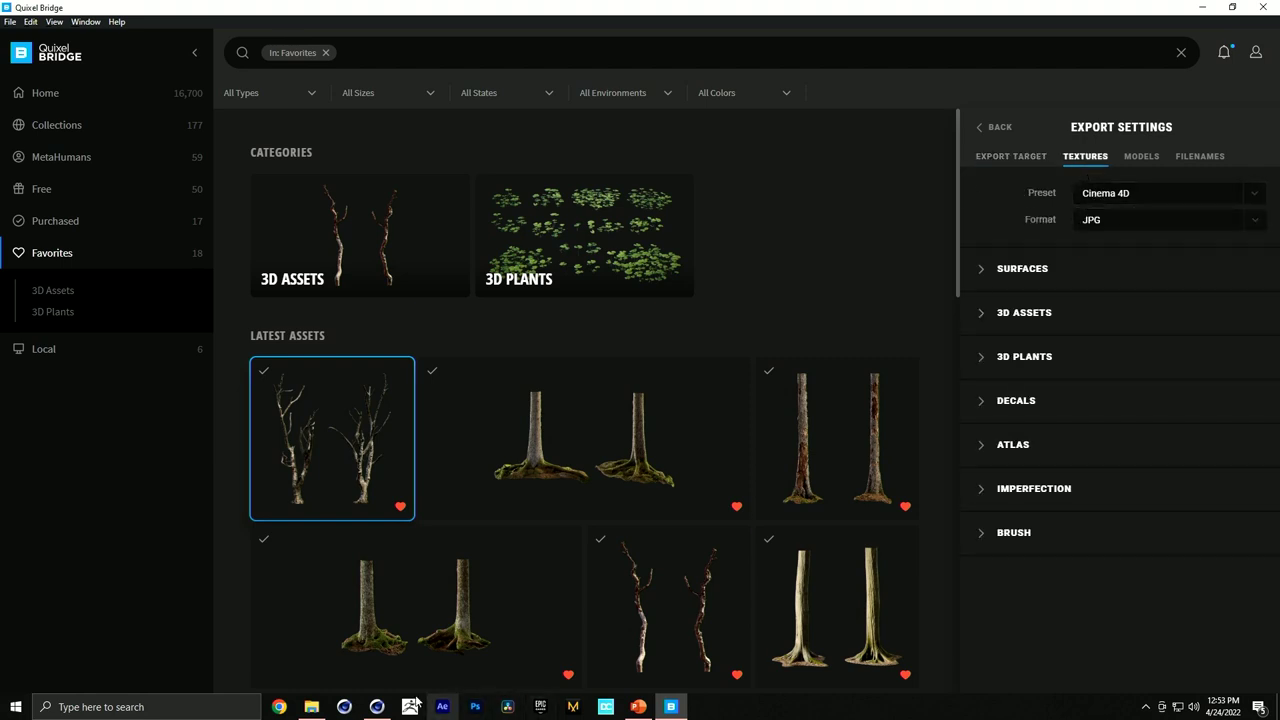
{"action": "left_click", "coordinate": [380, 708]}
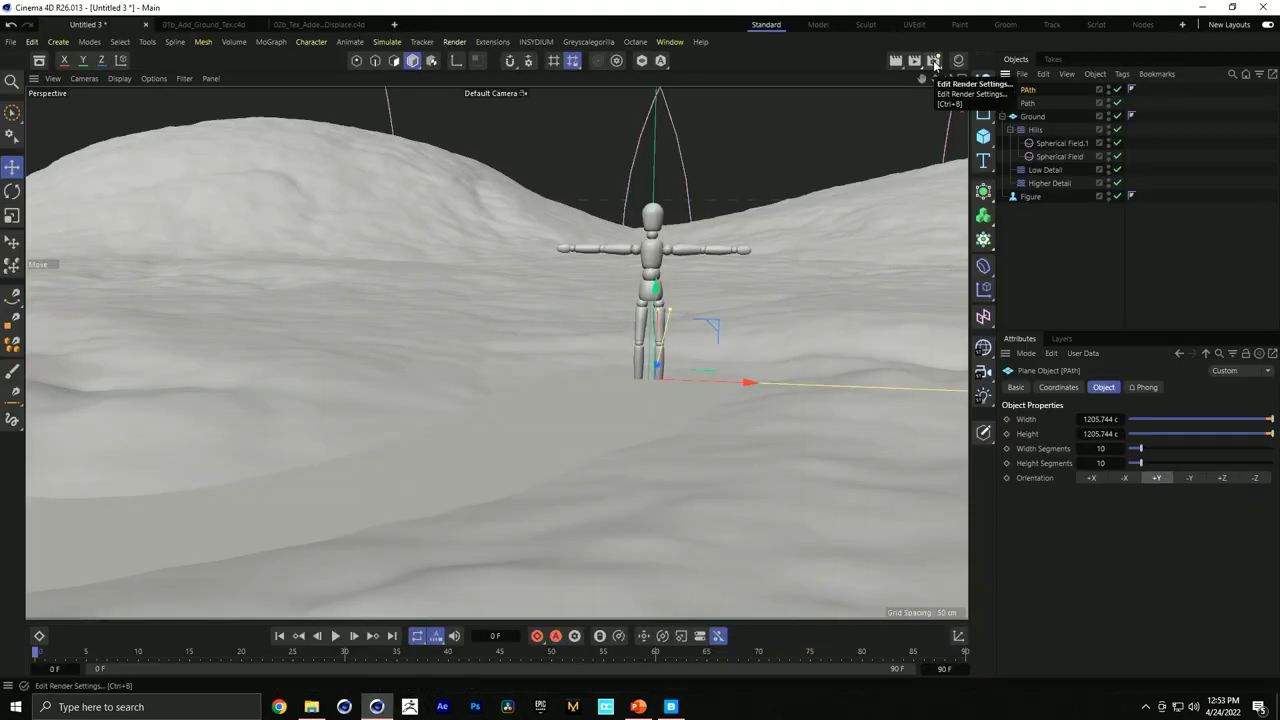
Change the Cinema 4D renderer from Standard to Redshift in Render Settings.
{"action": "left_click", "coordinate": [934, 62]}
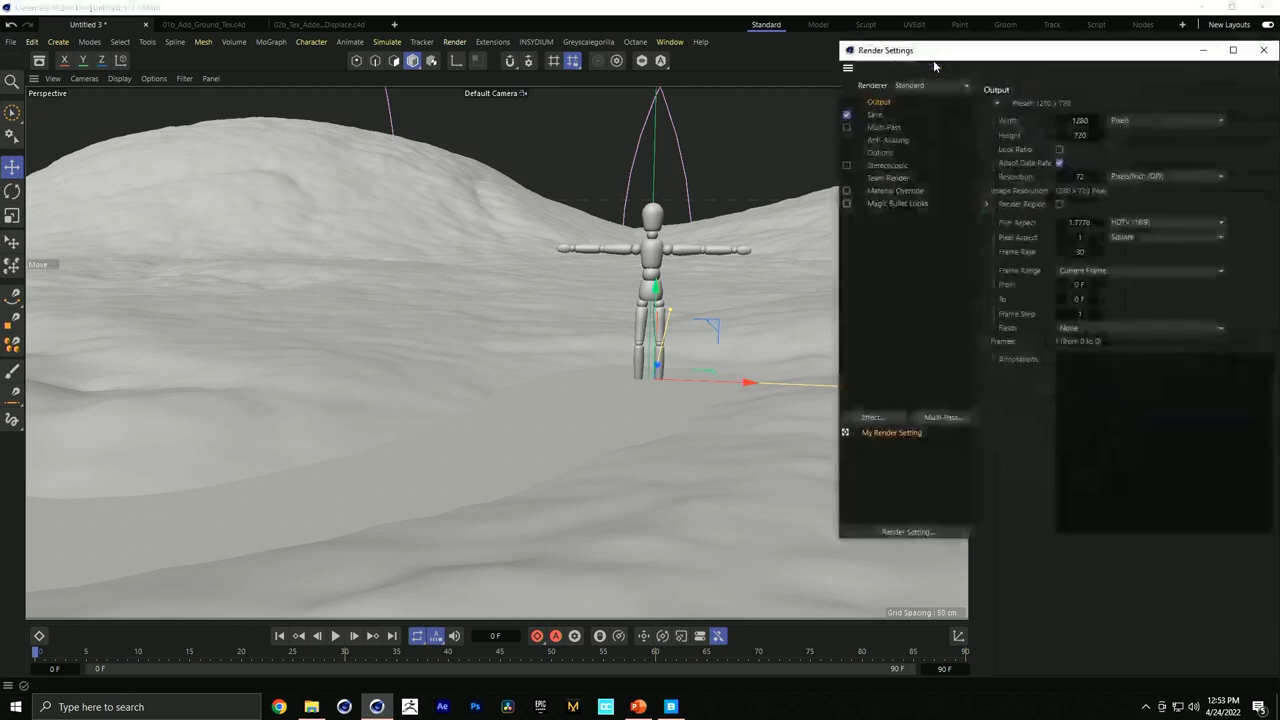
{"action": "left_click_drag", "start_coordinate": [969, 55], "coordinate": [859, 108]}
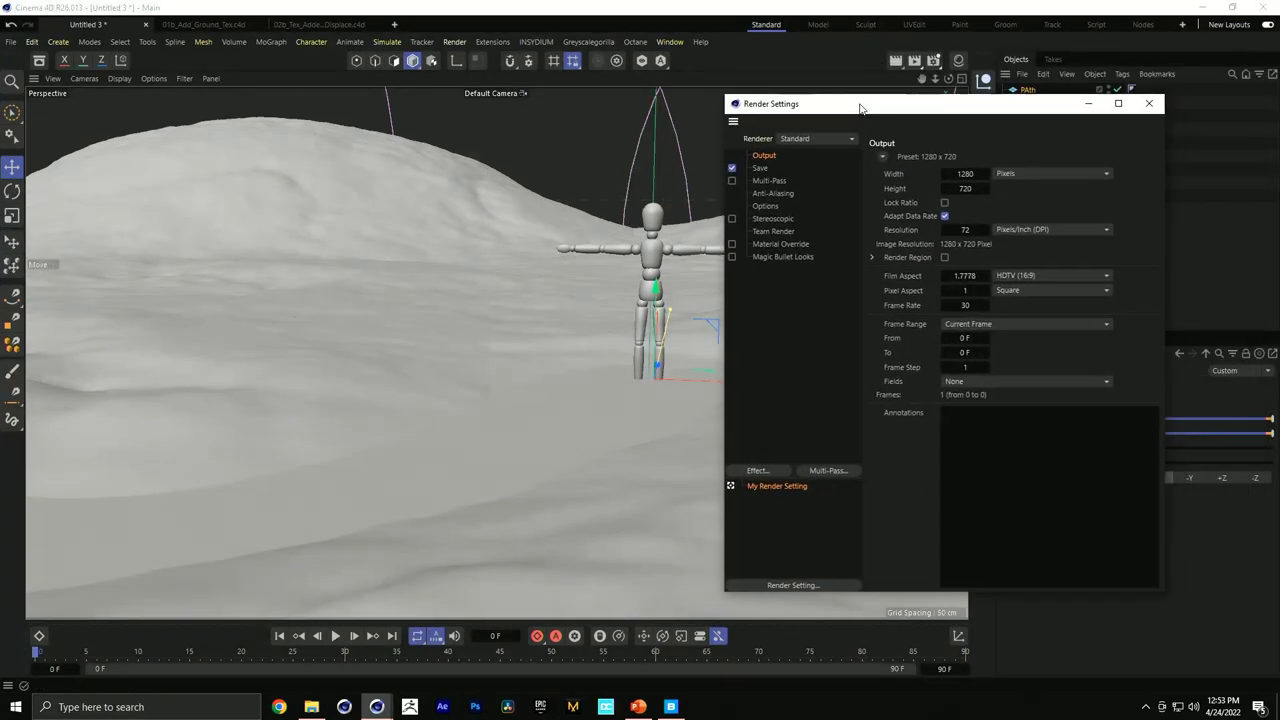
{"action": "left_click", "coordinate": [813, 138]}
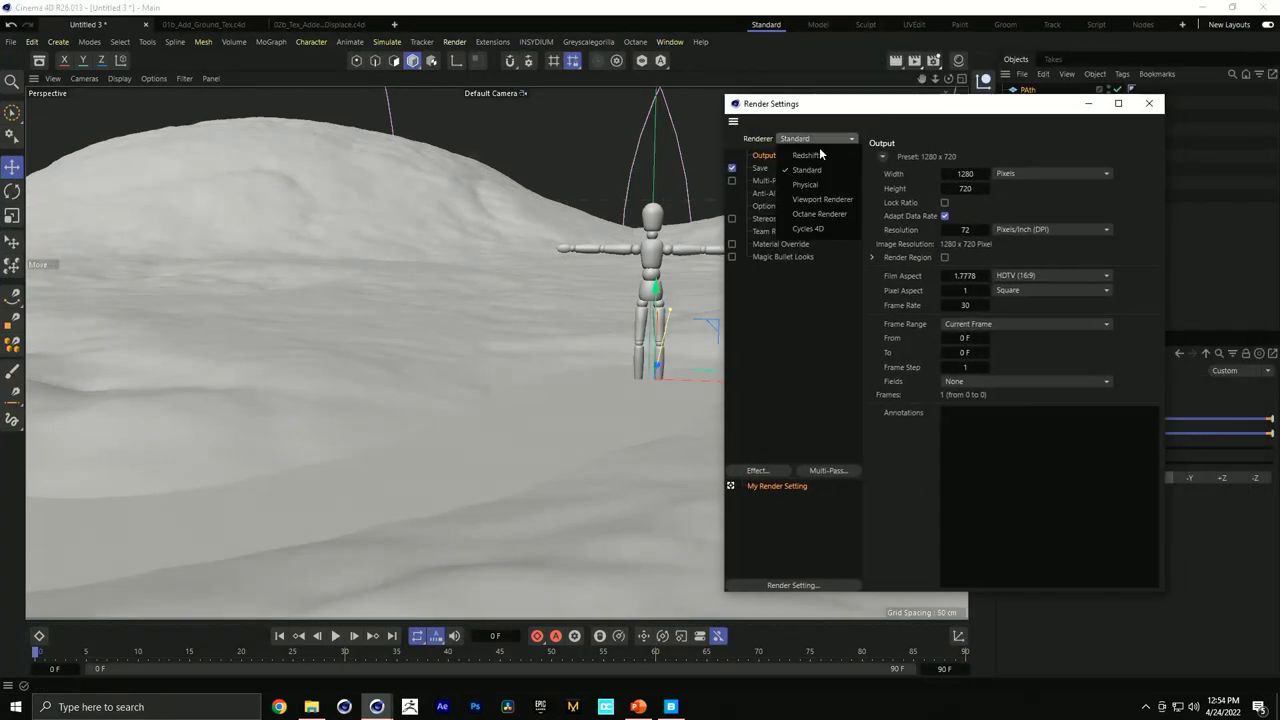
{"action": "left_click", "coordinate": [818, 152]}
{"action": "left_click", "coordinate": [1148, 103]}
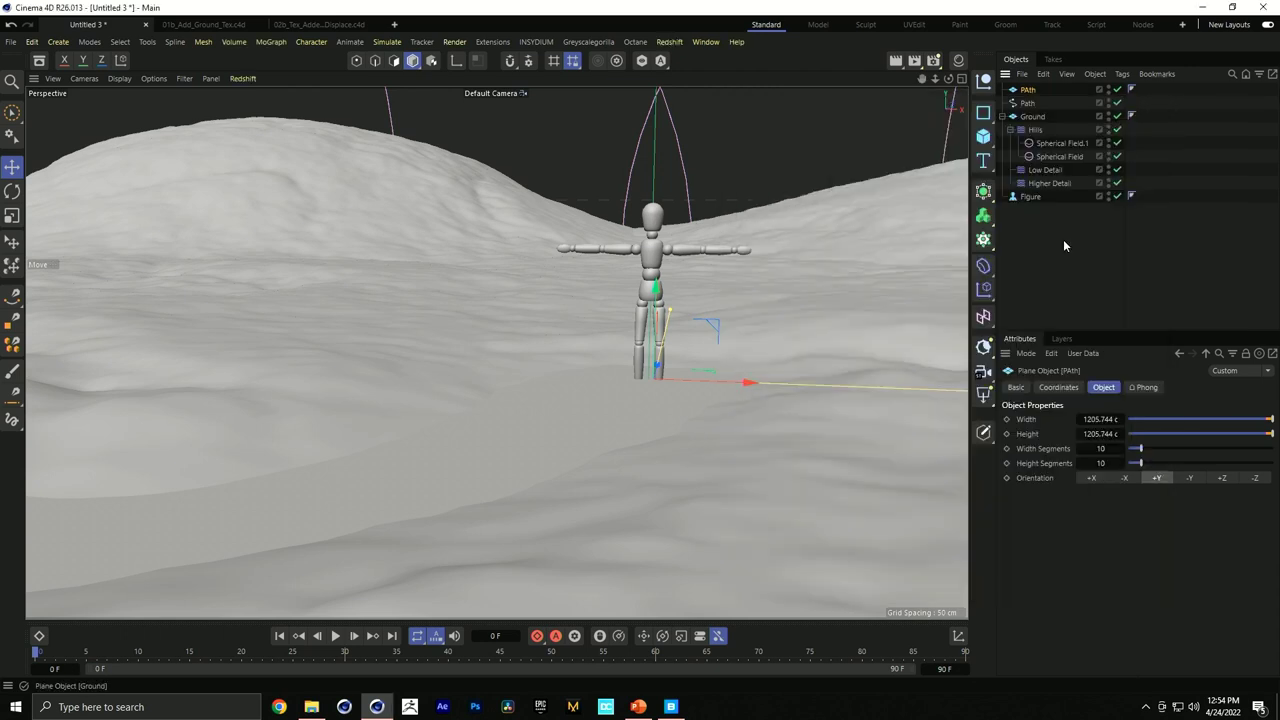
{"action": "left_click", "coordinate": [671, 707]}
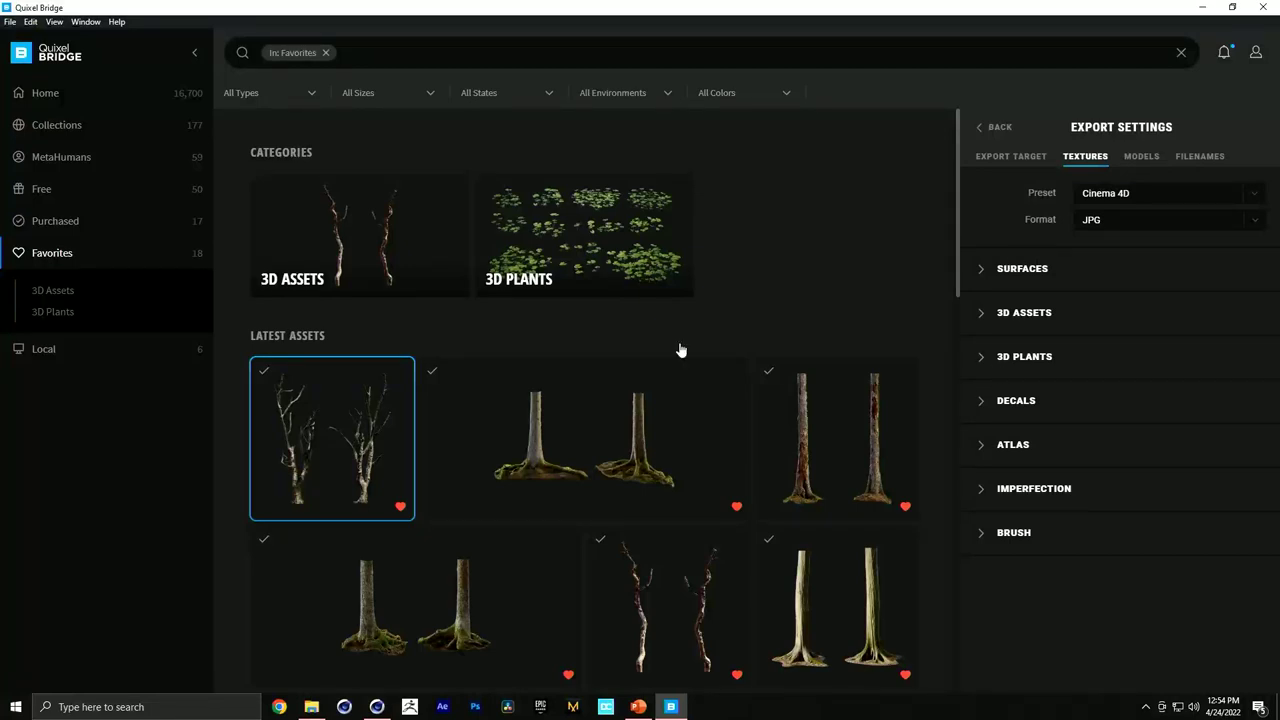
Scroll down to the Wood Sorrel plant asset and select it.
{"action": "scroll", "coordinate": [795, 380], "scroll_direction": "down", "scroll_amount": 2}
{"action": "scroll", "coordinate": [790, 416], "scroll_direction": "down", "scroll_amount": 7}
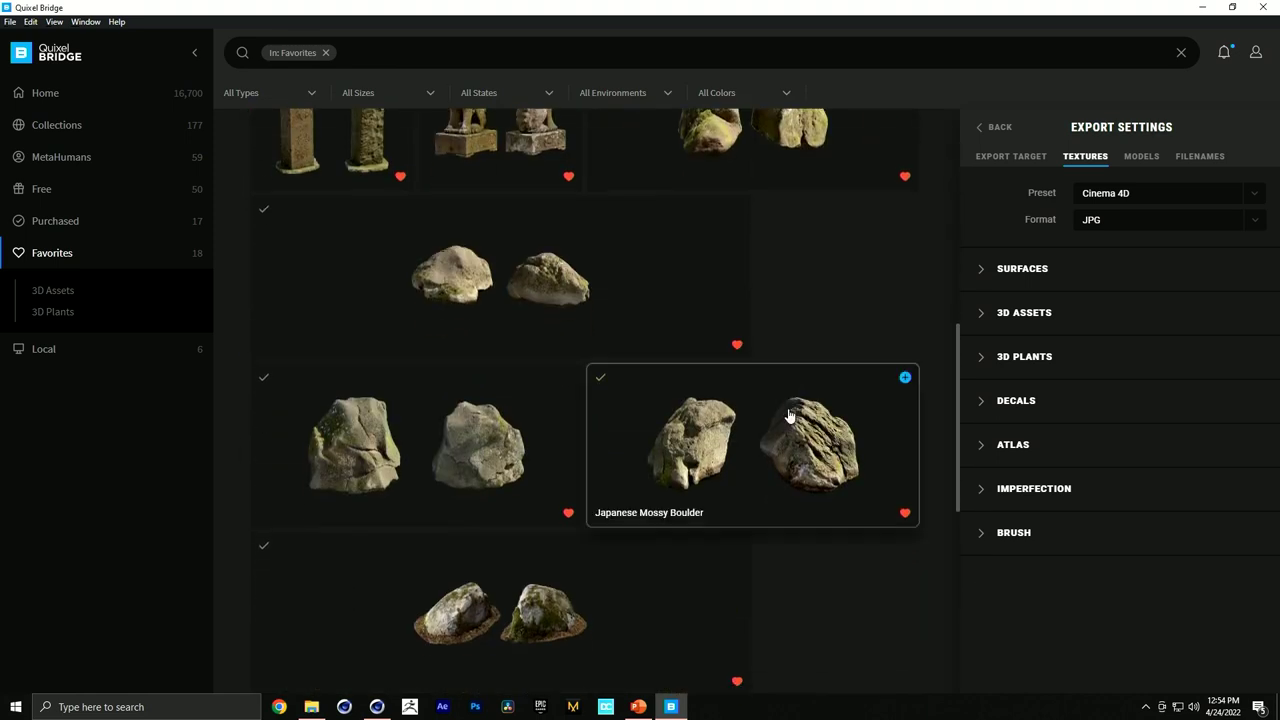
{"action": "left_click", "coordinate": [454, 581]}
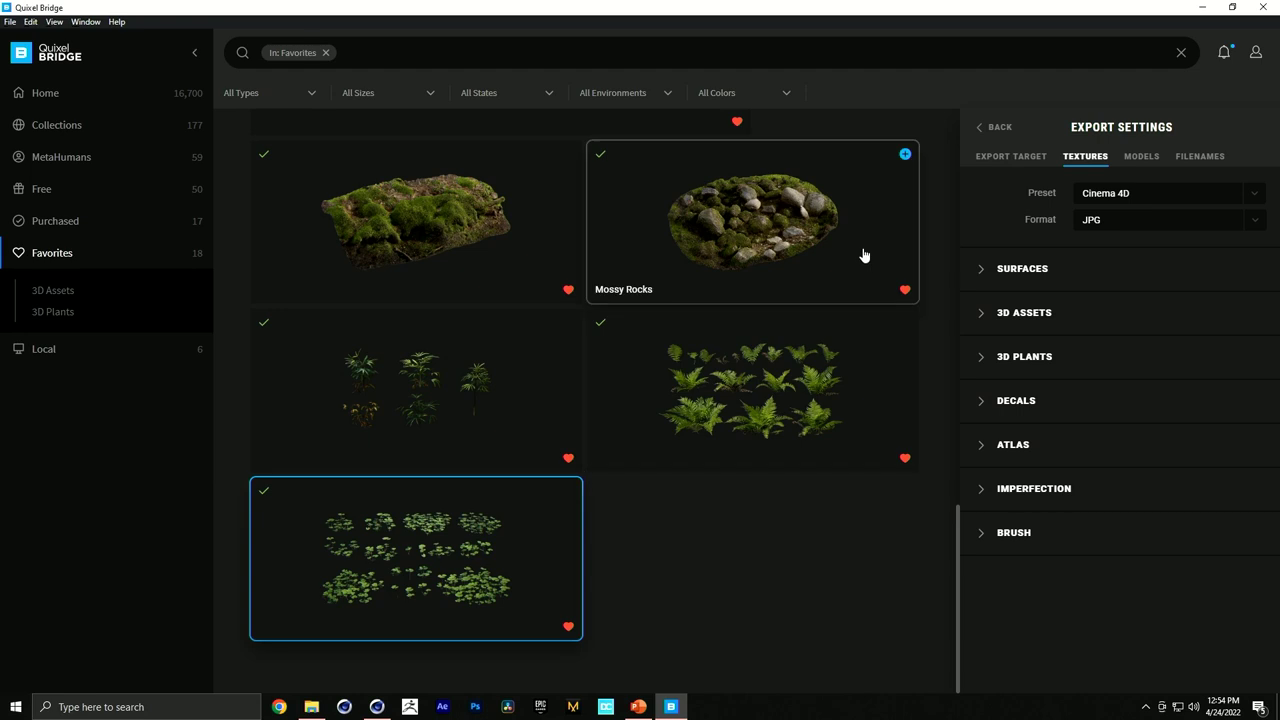
Export Wood Sorrel to Cinema 4D, which fails with a port 24420 error.
{"action": "double_click", "coordinate": [985, 134]}
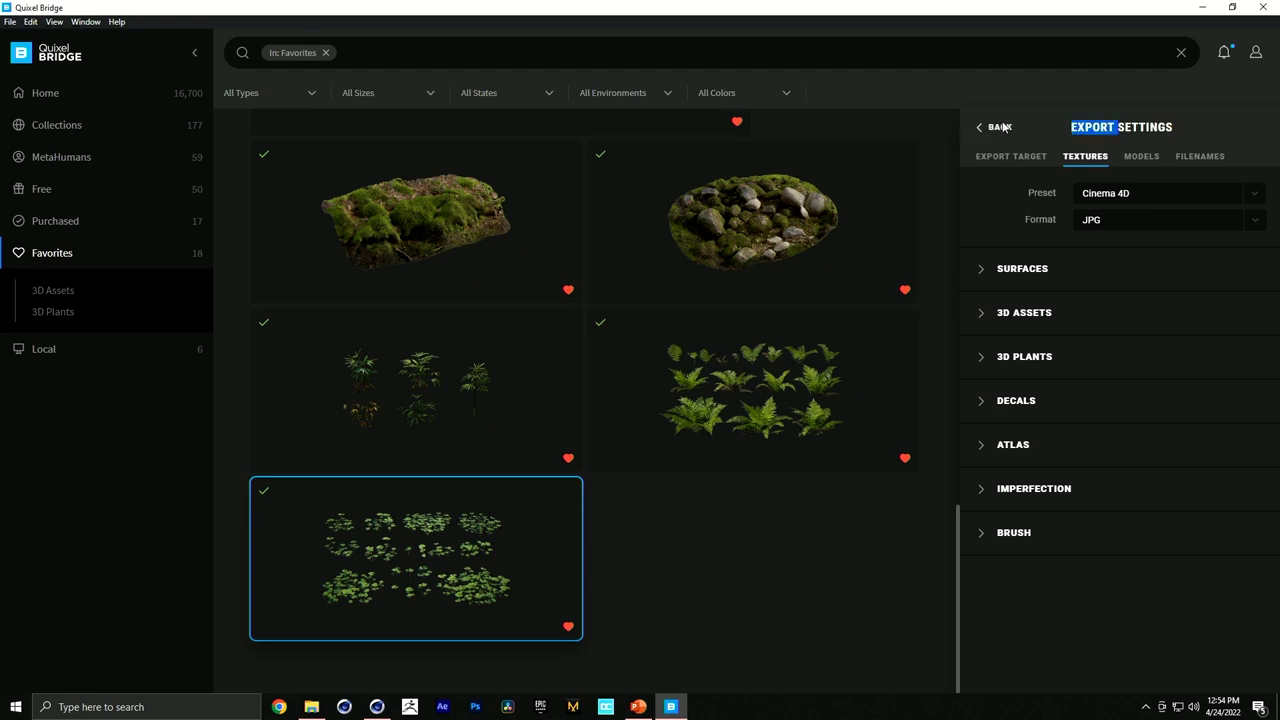
{"action": "left_click", "coordinate": [993, 127]}
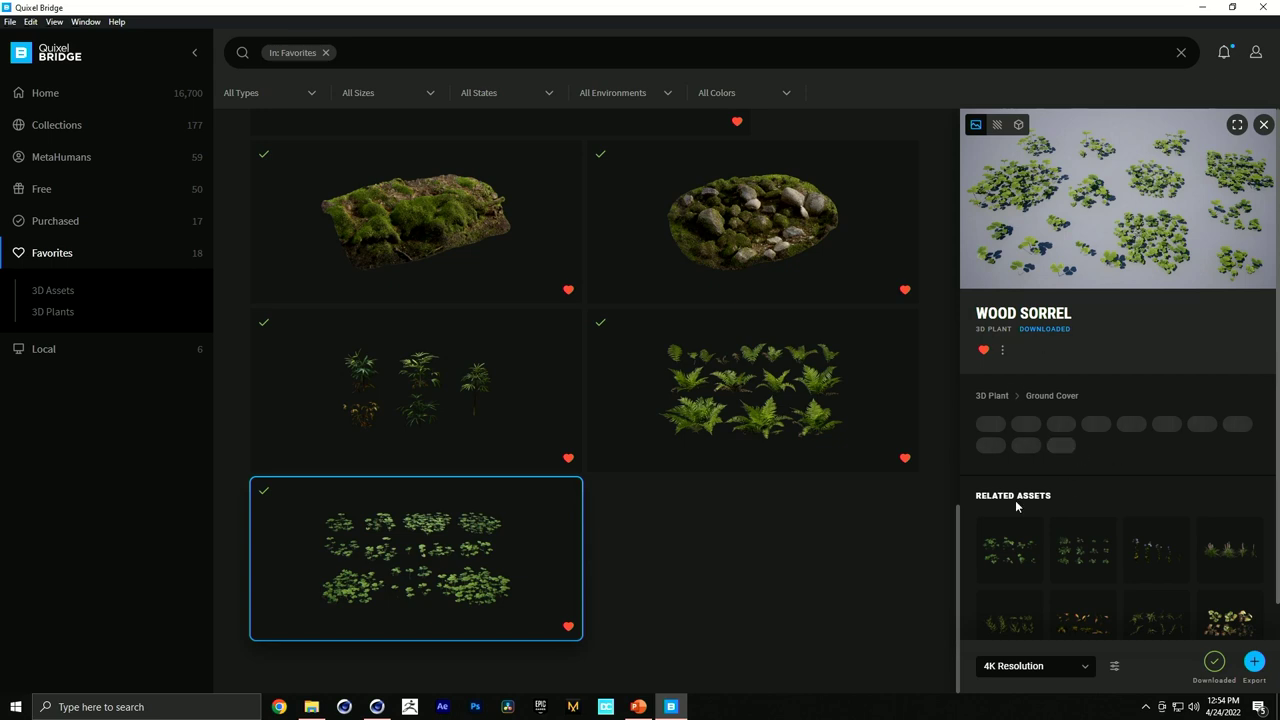
{"action": "left_click", "coordinate": [1255, 670]}
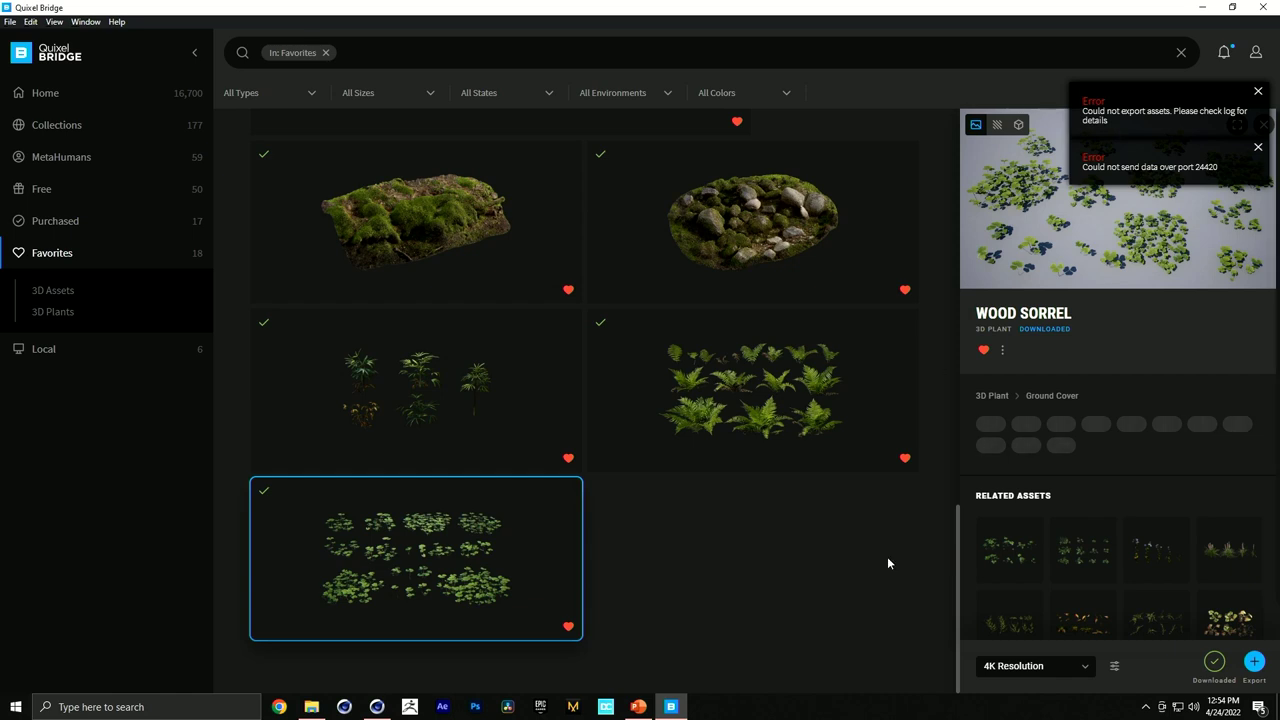
{"action": "left_click", "coordinate": [344, 706]}
Play the 01a_Quixel_Ground_Tex recording and skip ahead to about 1:10.
{"action": "left_click", "coordinate": [324, 712]}
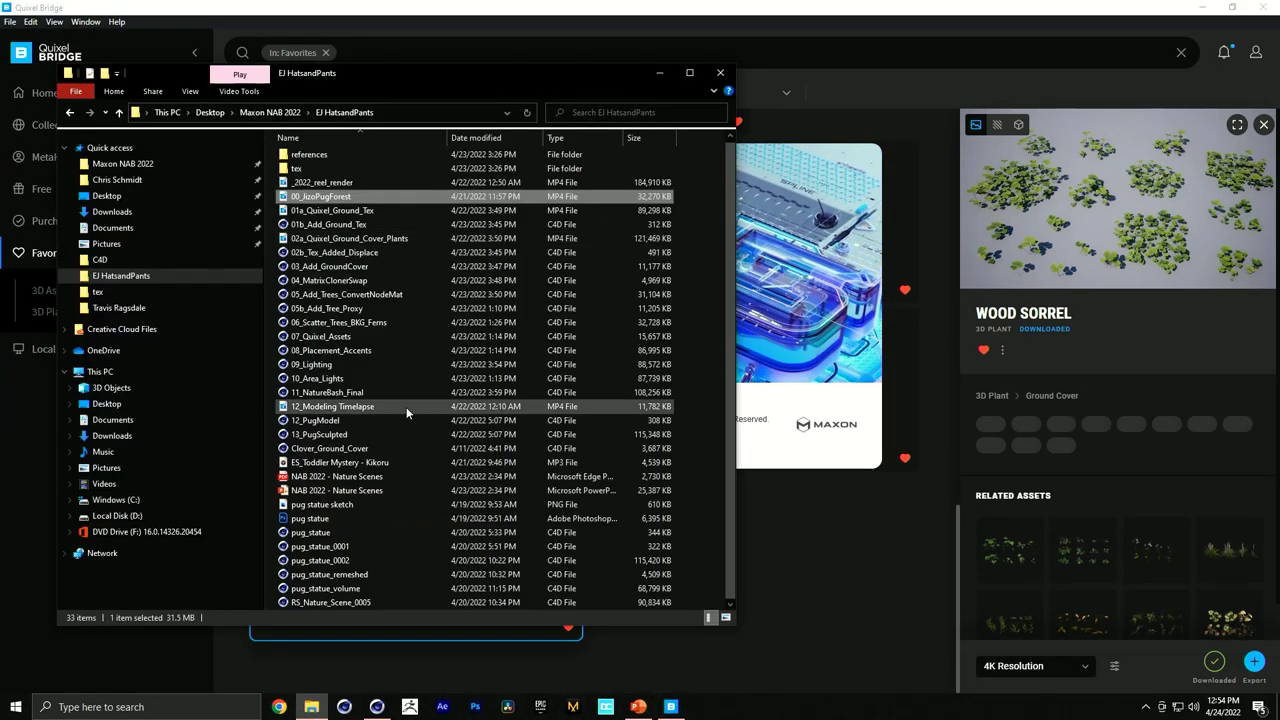
{"action": "double_click", "coordinate": [352, 214]}
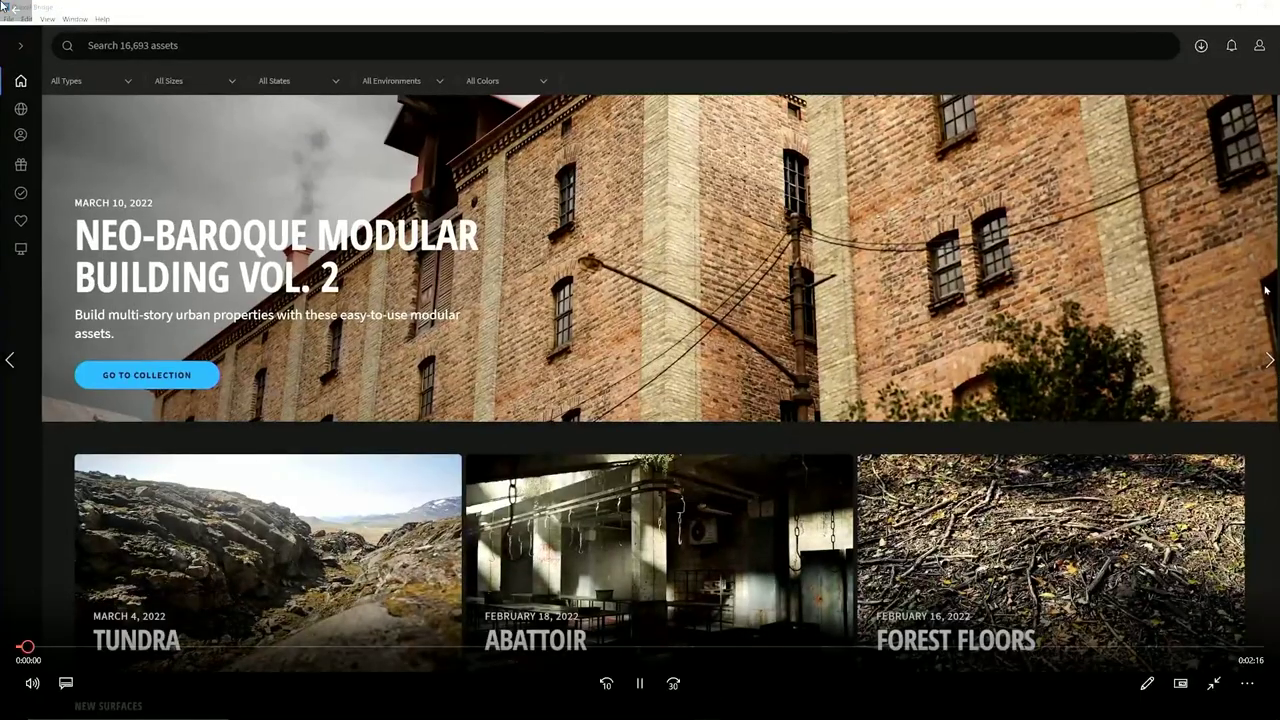
{"action": "left_click_drag", "start_coordinate": [267, 648], "coordinate": [417, 640]}
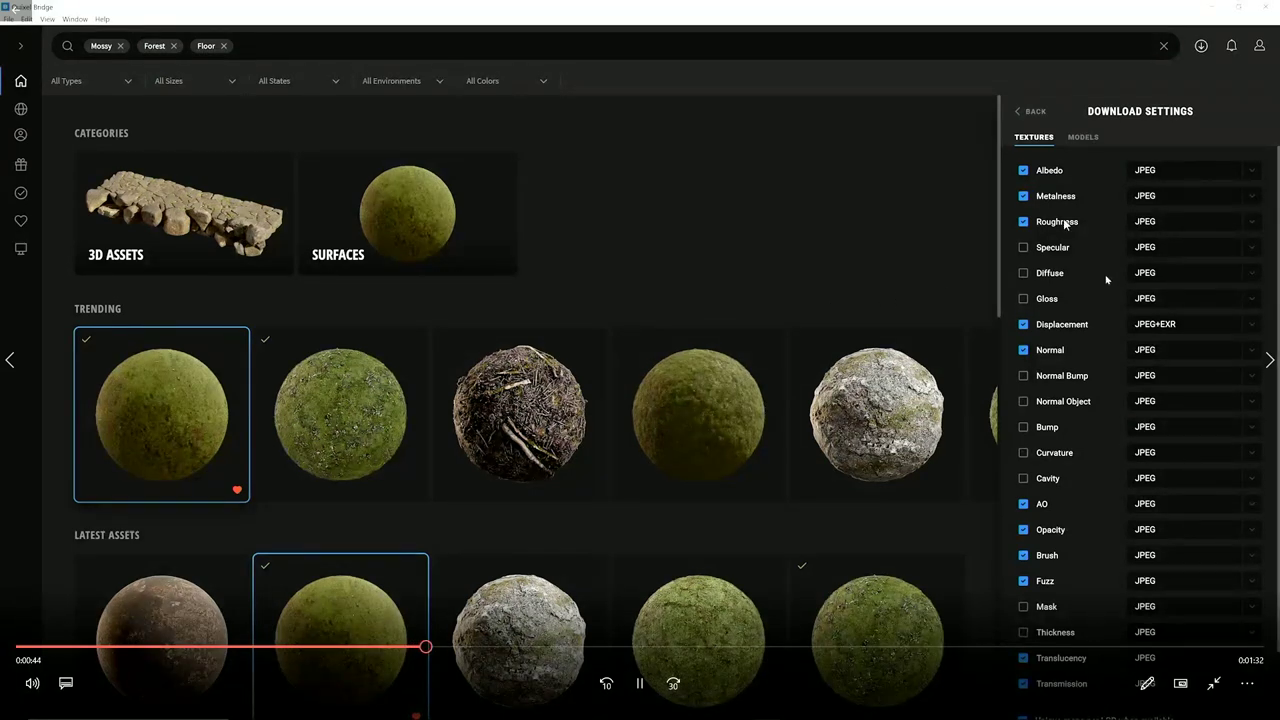
Skip to the Mossy Forest Floor part and pause at 0:01:34 on its Redshift shader graph.
{"action": "left_click_drag", "start_coordinate": [436, 648], "coordinate": [778, 657]}
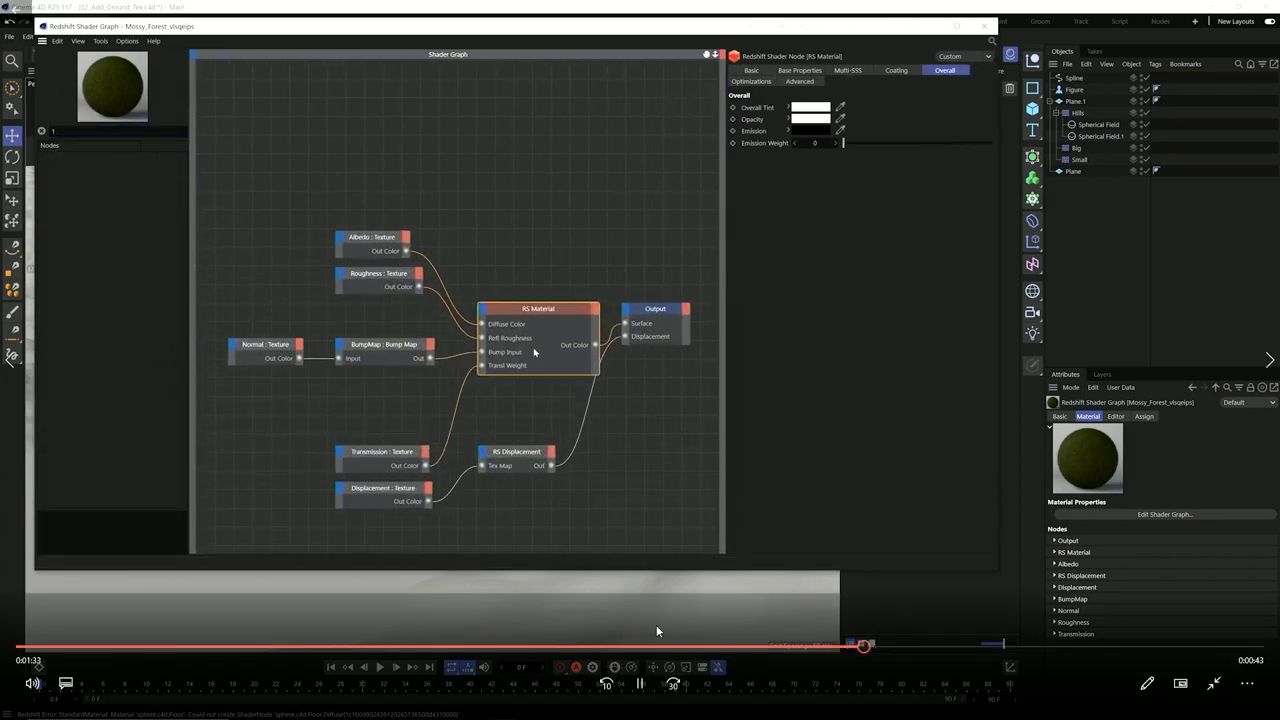
{"action": "left_click", "coordinate": [640, 683]}
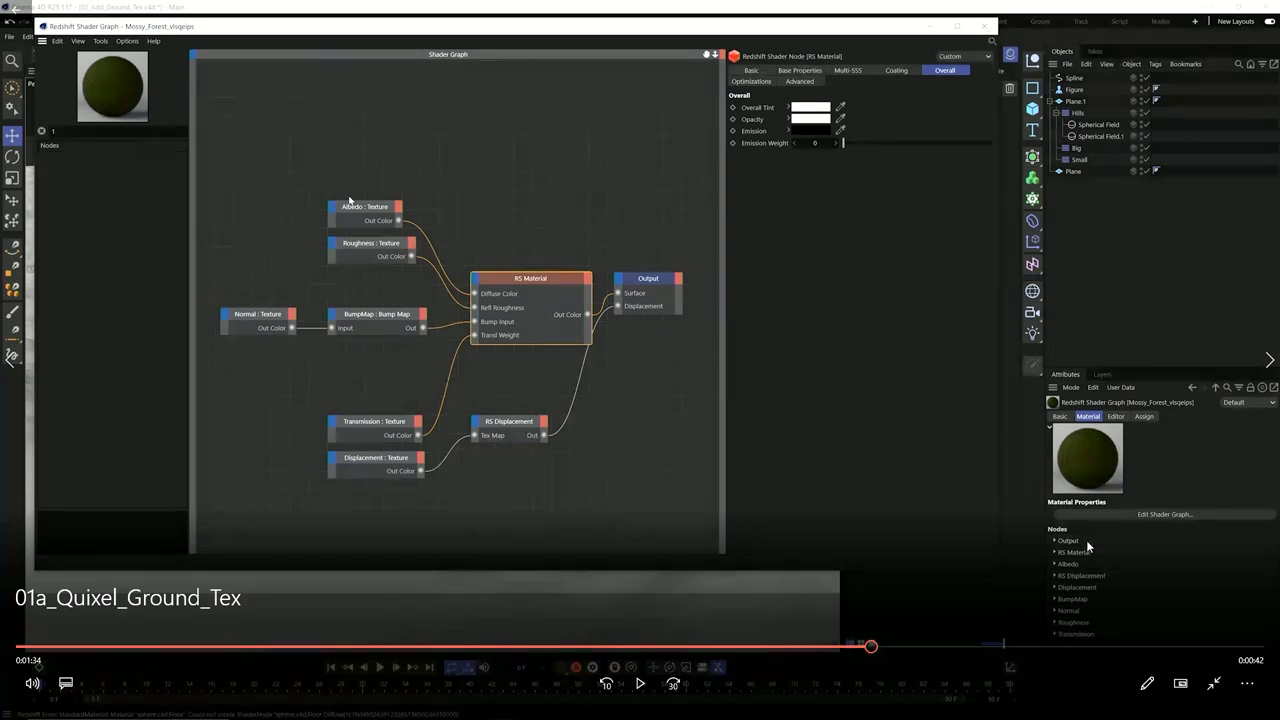
Skip the tutorial video ahead to the Quixel Bridge section, then close the media player.
{"action": "left_click_drag", "start_coordinate": [872, 648], "coordinate": [1068, 648]}
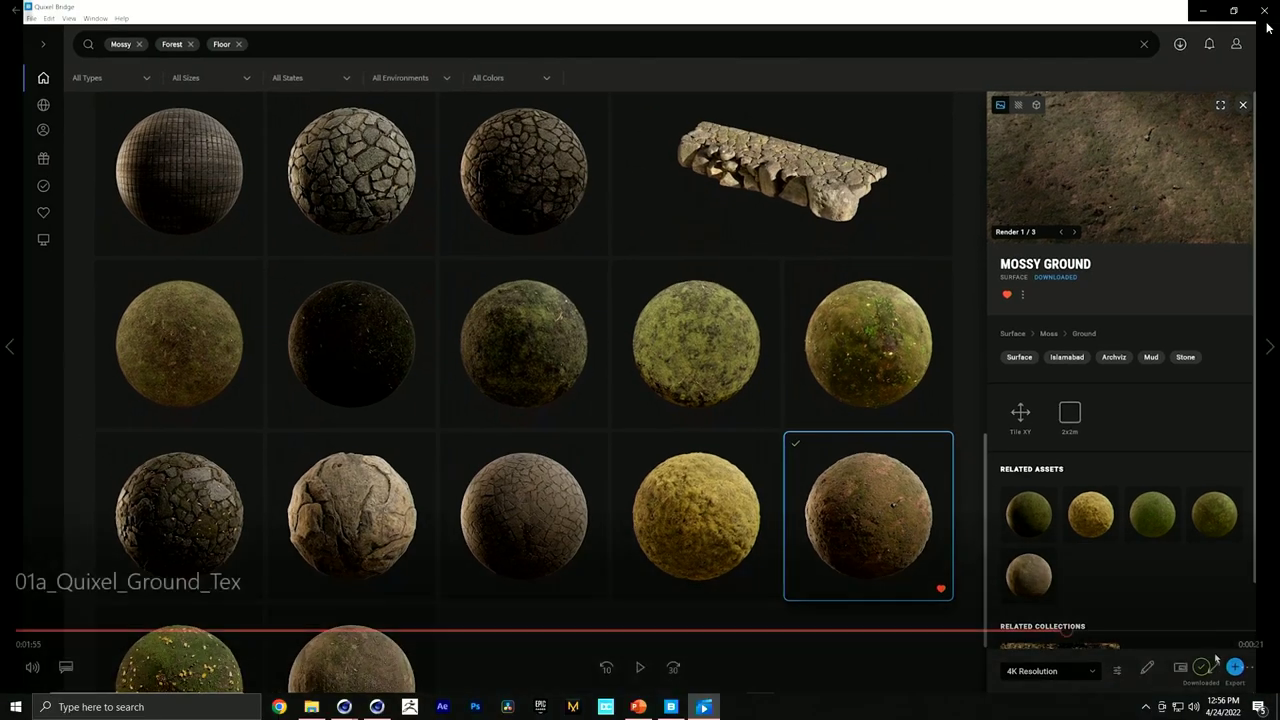
{"action": "left_click", "coordinate": [1265, 12]}
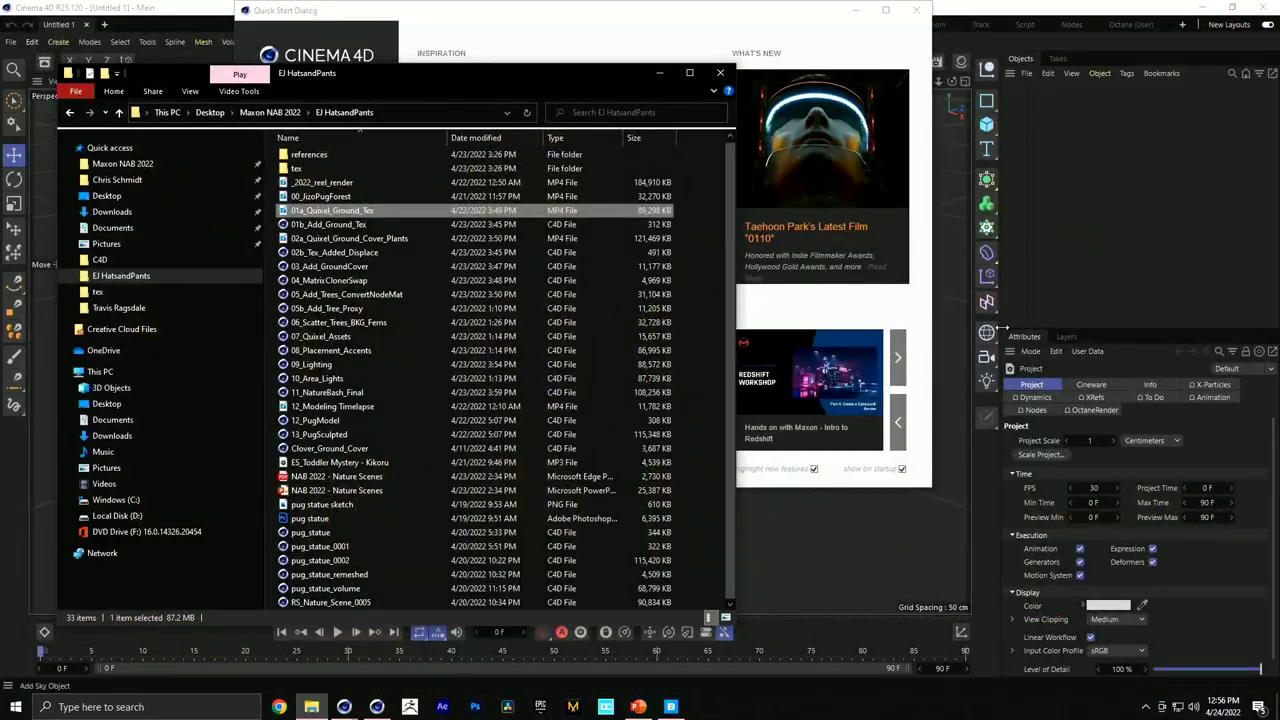
{"action": "left_click", "coordinate": [376, 706]}
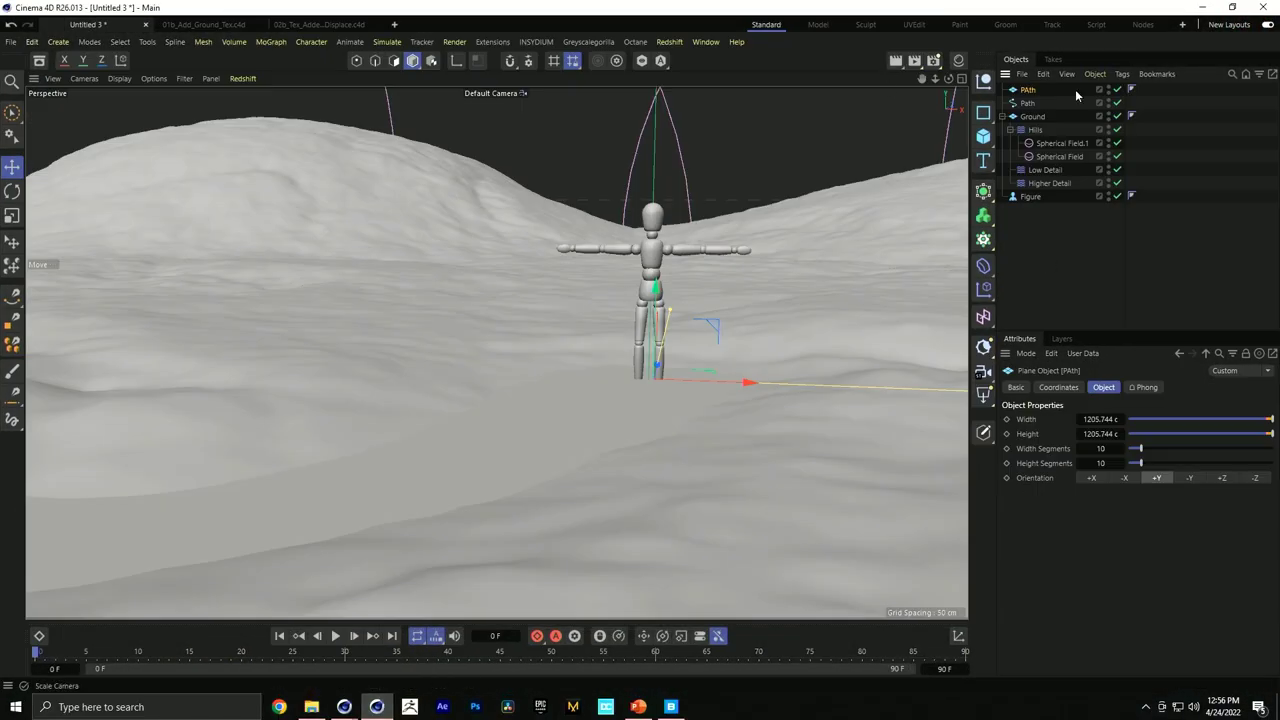
{"action": "left_click", "coordinate": [206, 25]}
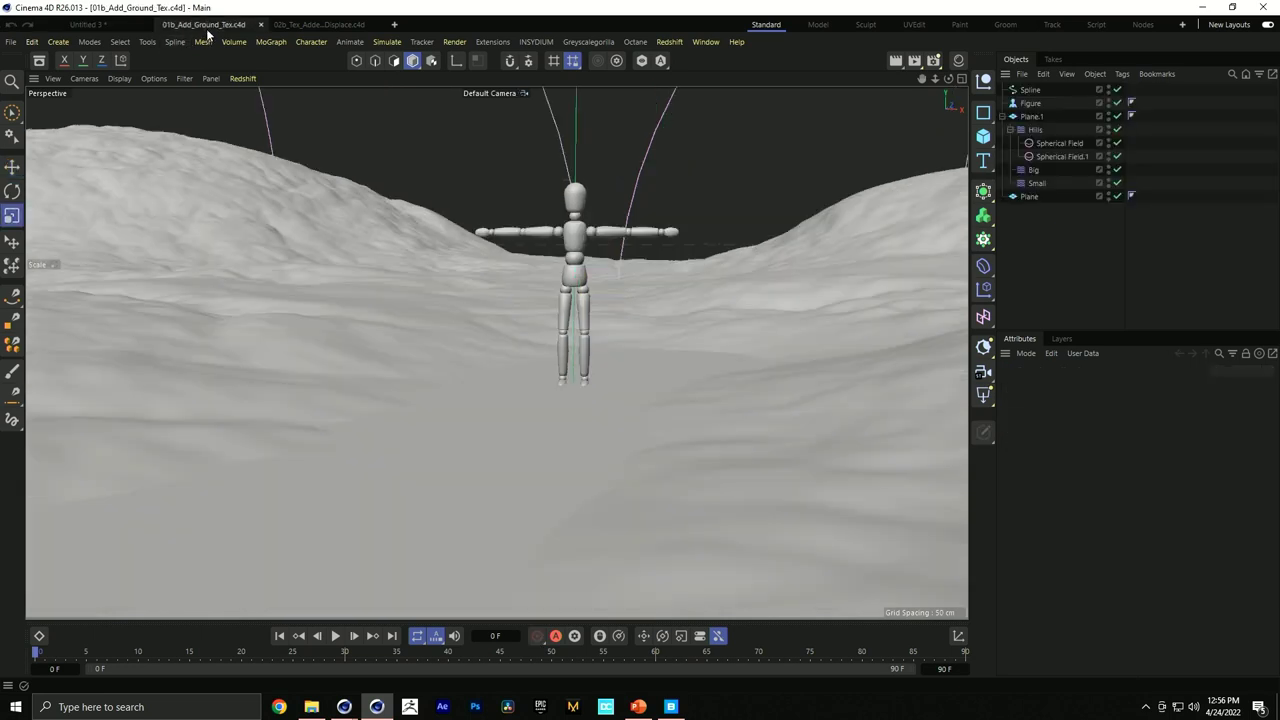
{"action": "left_click", "coordinate": [310, 25]}
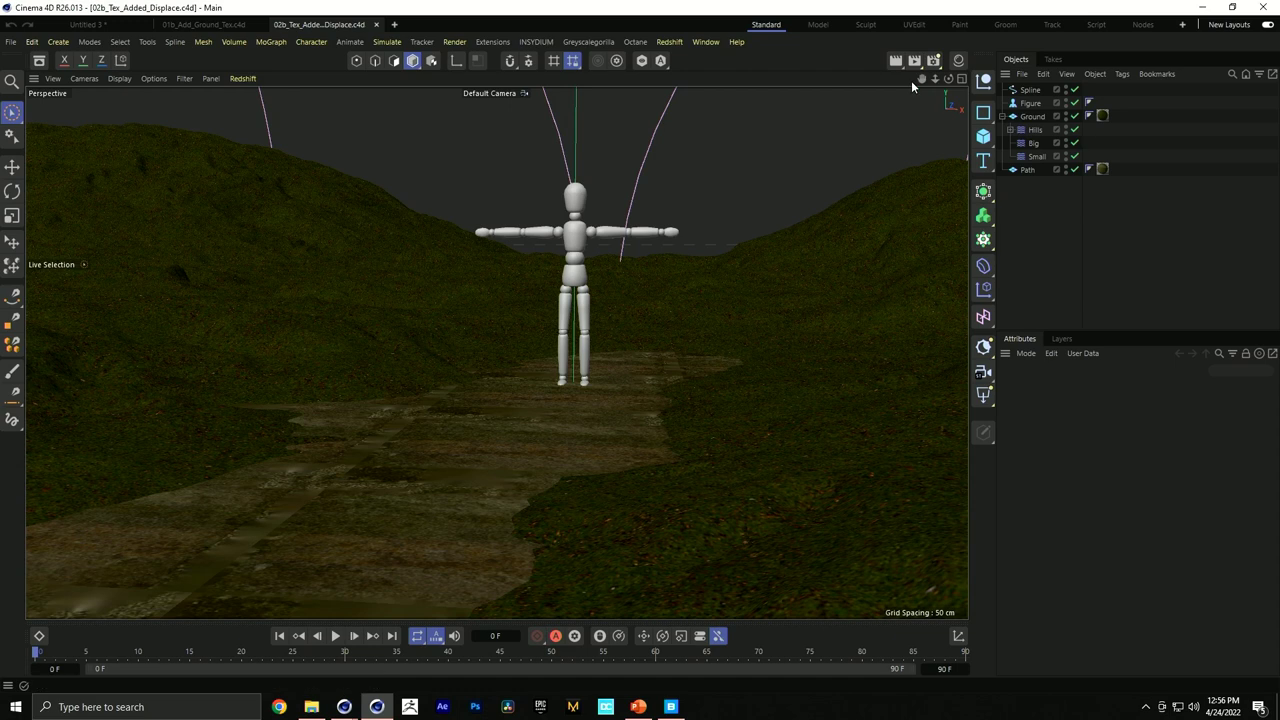
{"action": "left_click", "coordinate": [669, 41]}
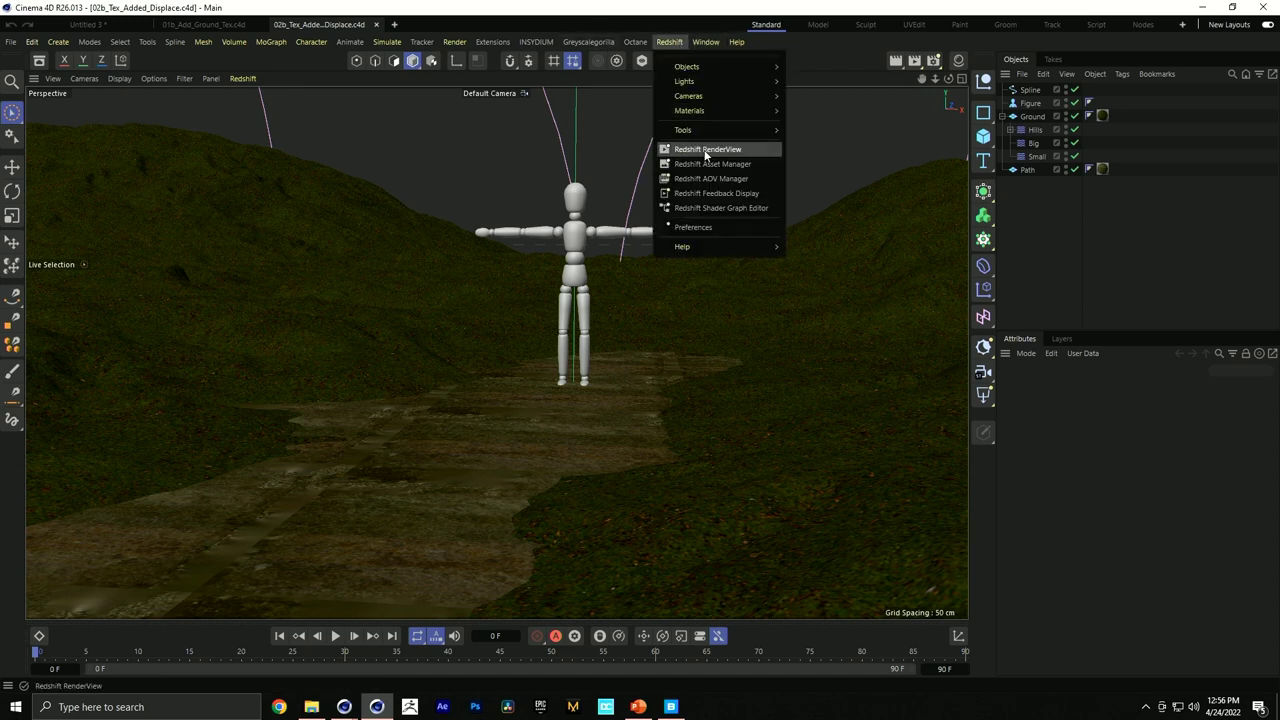
{"action": "left_click", "coordinate": [704, 149]}
{"action": "left_click", "coordinate": [736, 190]}
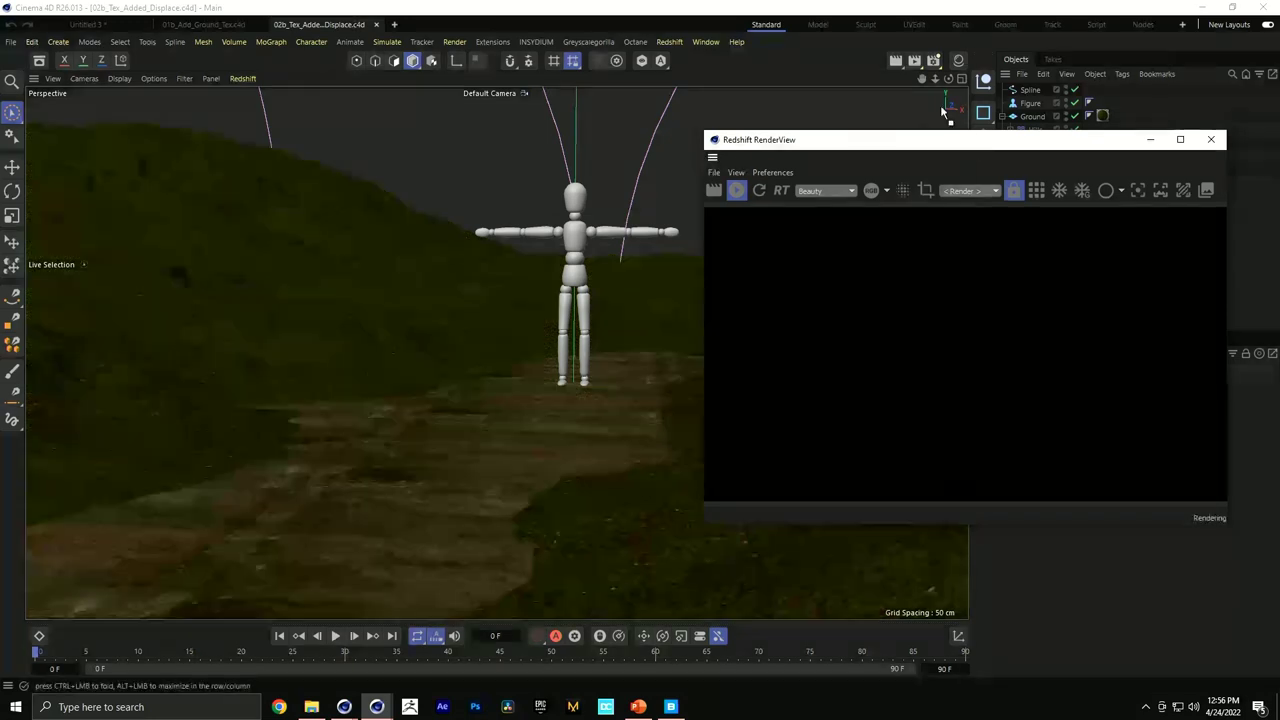
{"action": "left_click_drag", "start_coordinate": [984, 97], "coordinate": [956, 103]}
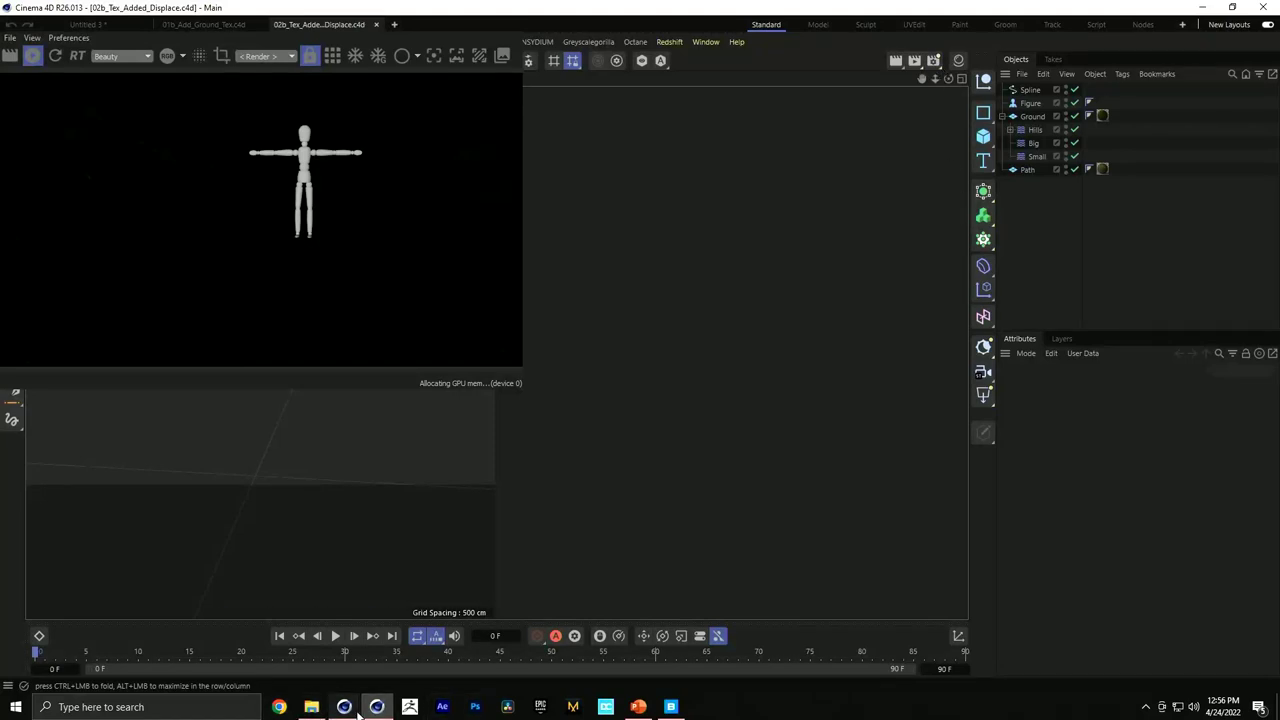
{"action": "mouse_move", "coordinate": [345, 707]}
{"action": "left_click", "coordinate": [308, 652]}
{"action": "left_click", "coordinate": [311, 707]}
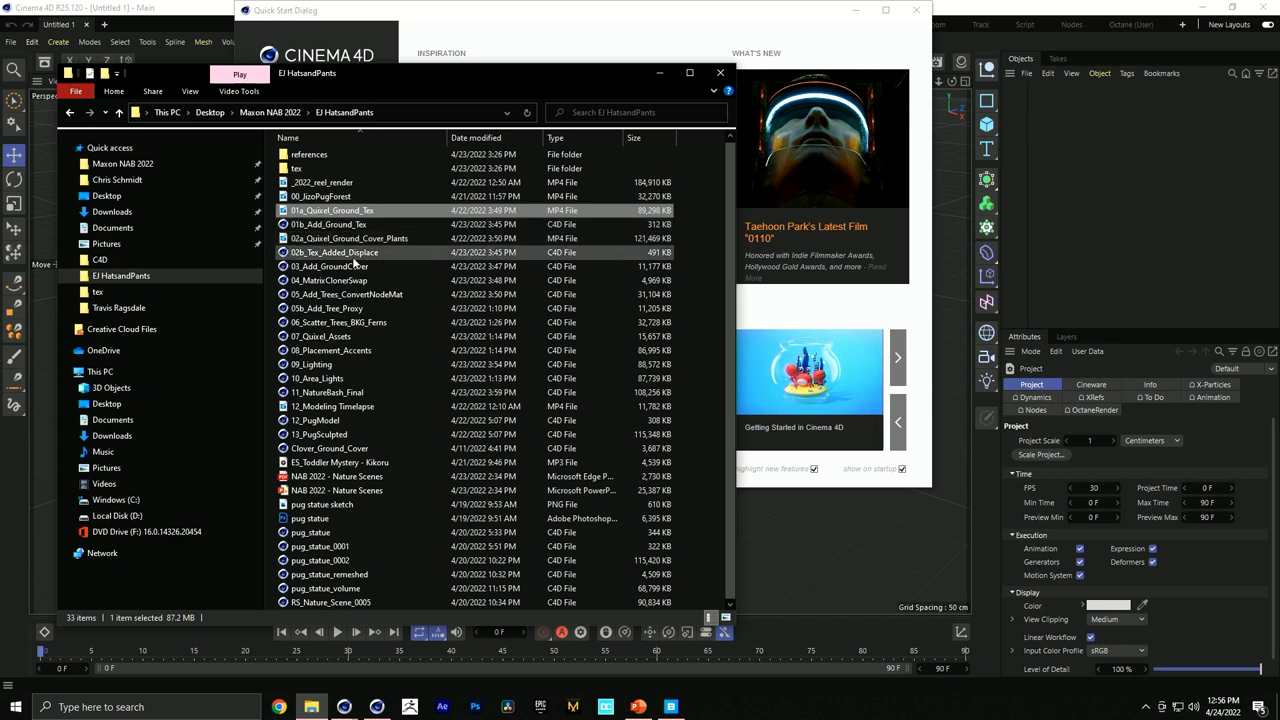
Open 01b_Add_Ground_Tex in Cinema 4D, dismiss Quick Start and cancel File > Open Project.
{"action": "left_click", "coordinate": [355, 254]}
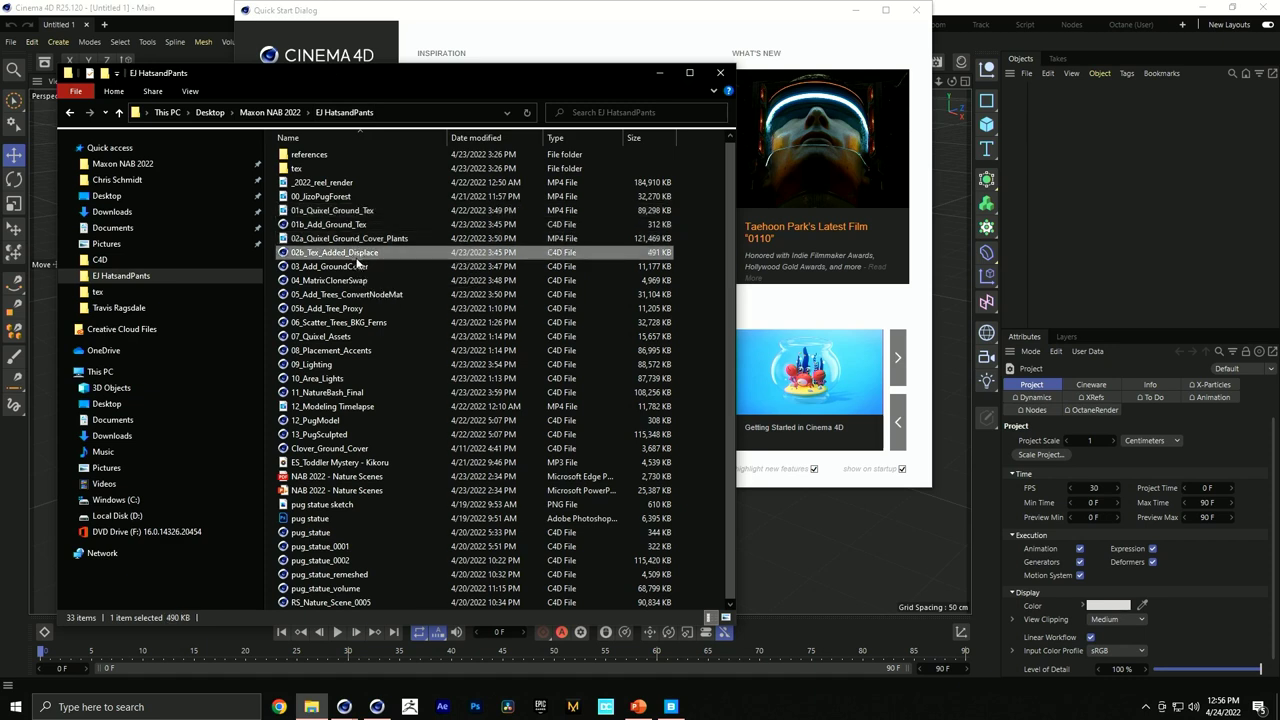
{"action": "double_click", "coordinate": [330, 224]}
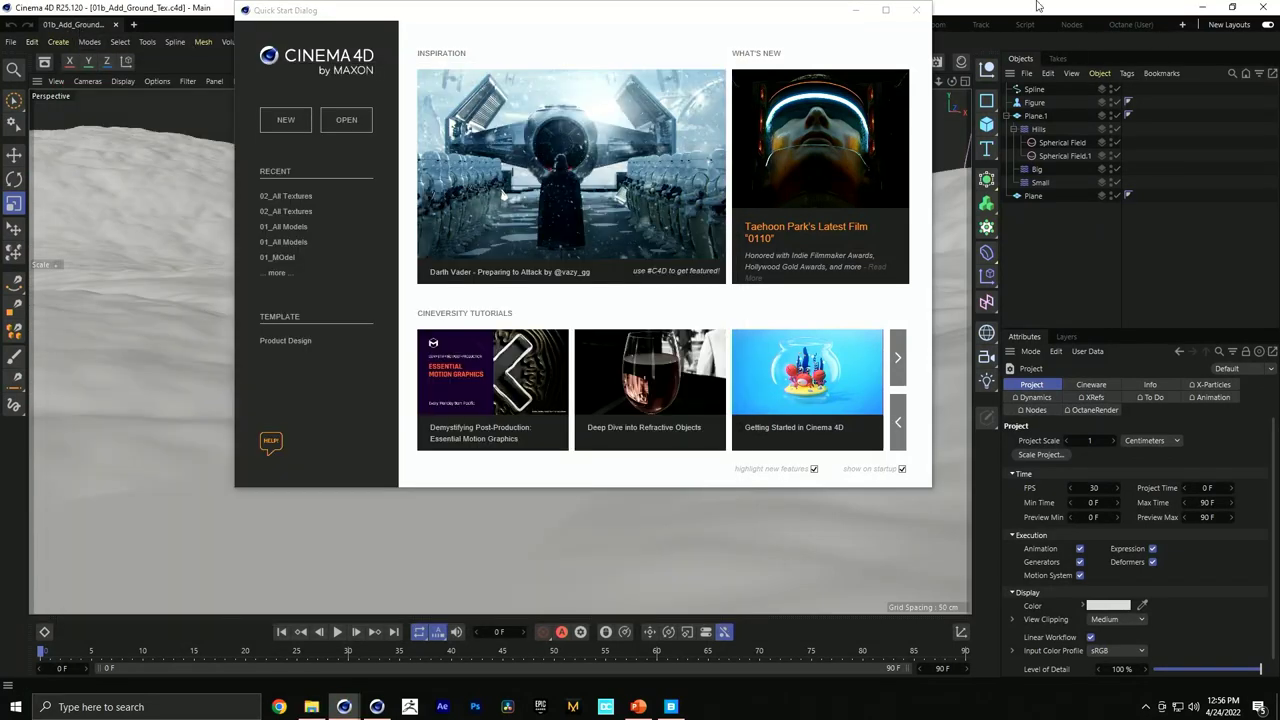
{"action": "left_click", "coordinate": [916, 10]}
{"action": "left_click", "coordinate": [10, 41]}
{"action": "left_click", "coordinate": [40, 78]}
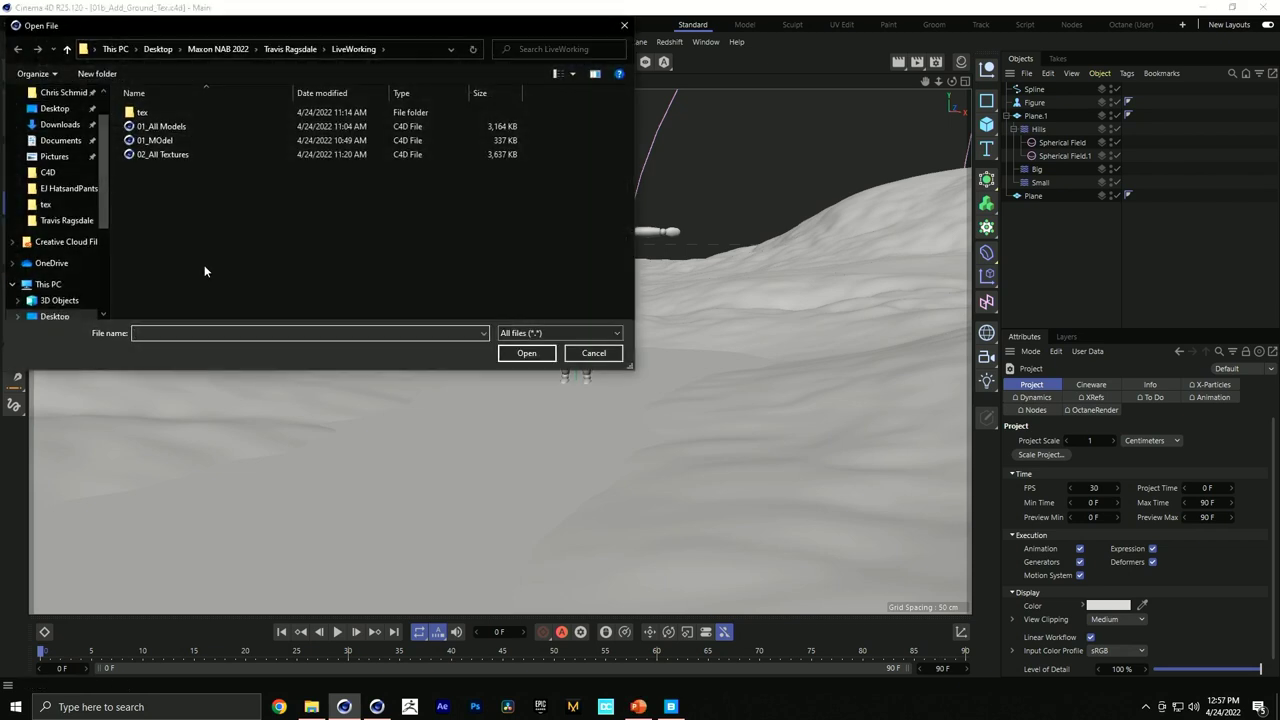
{"action": "left_click", "coordinate": [594, 353]}
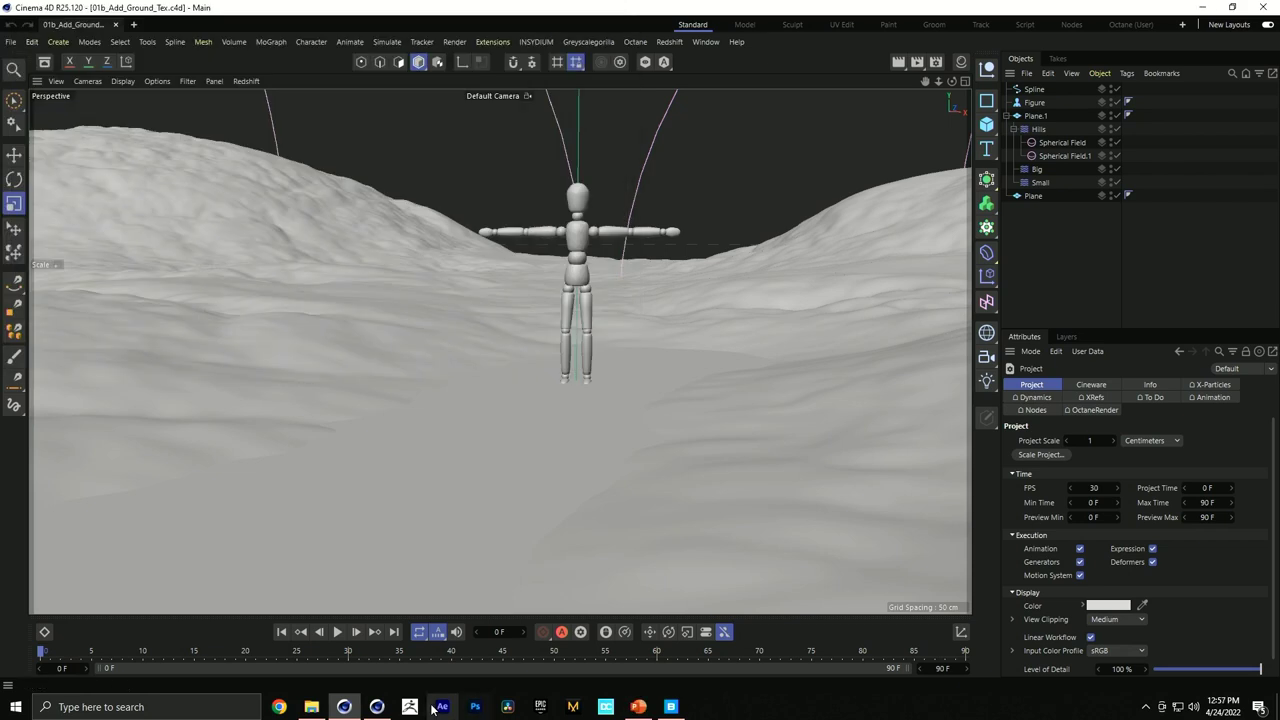
Open 02b_Tex_Added_Displace from File Explorer and show its materials in the Material Manager.
{"action": "left_click", "coordinate": [311, 707]}
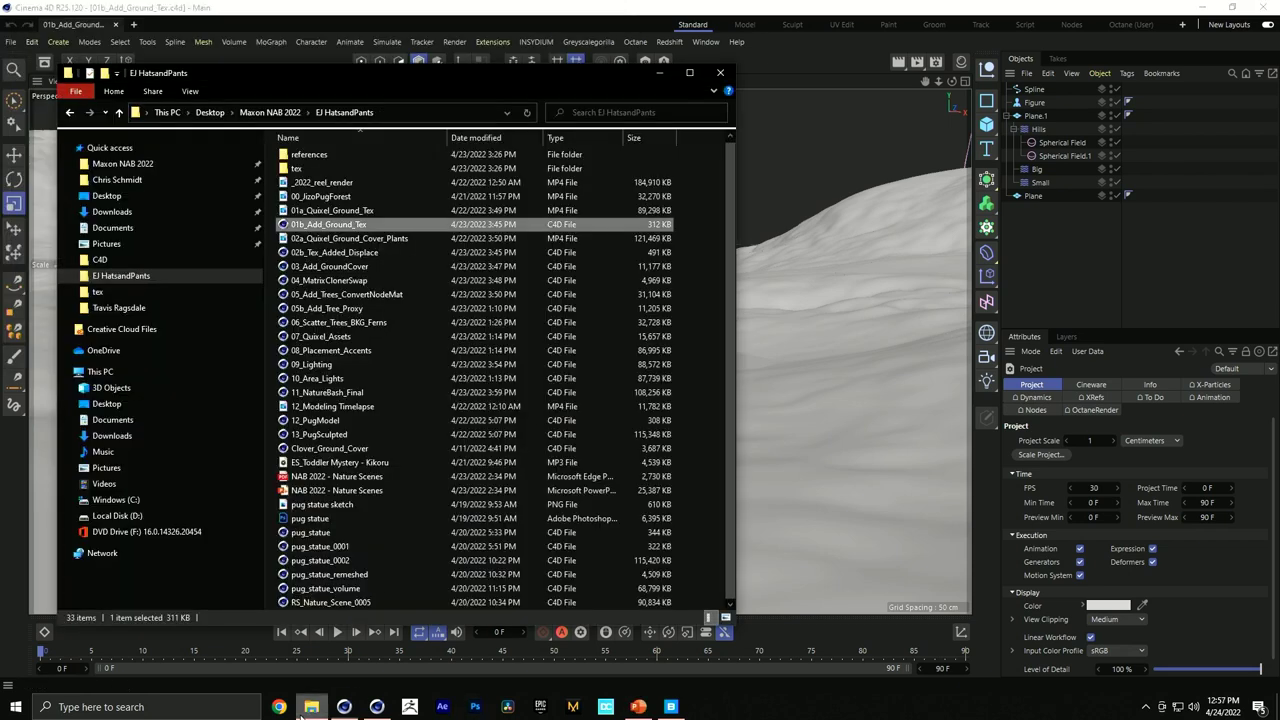
{"action": "double_click", "coordinate": [335, 253]}
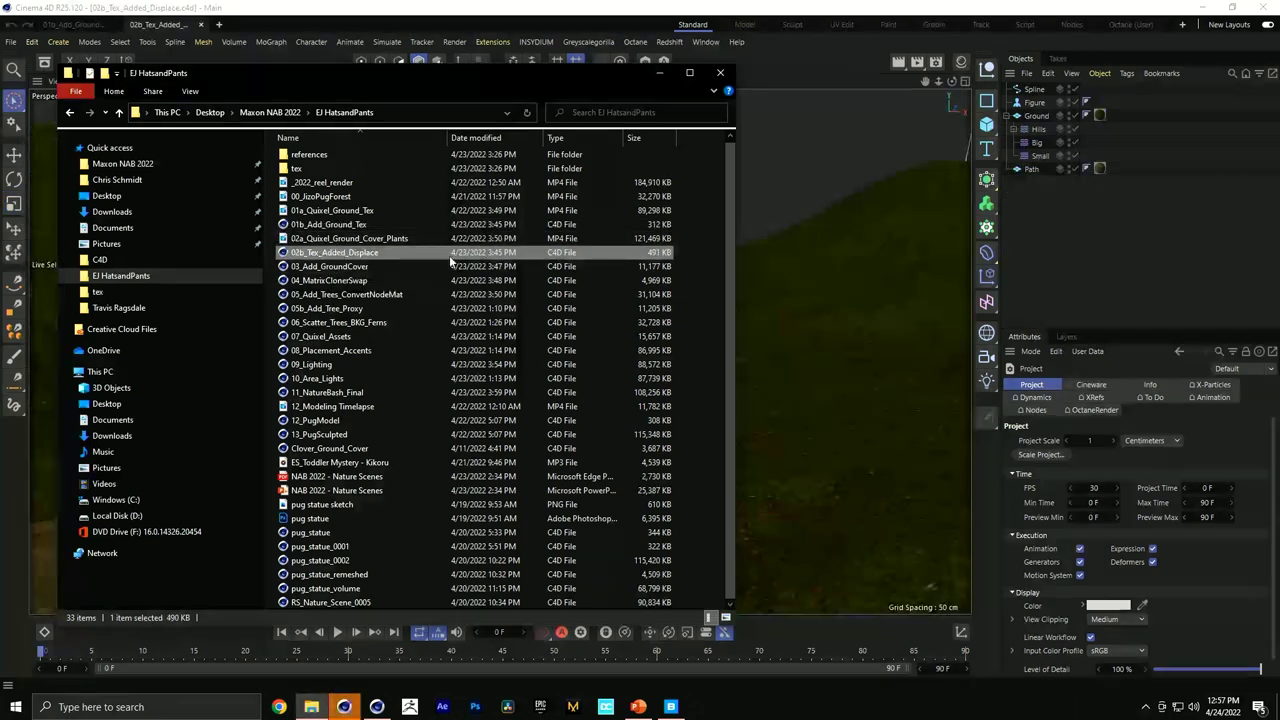
{"action": "left_click", "coordinate": [720, 72]}
{"action": "left_click", "coordinate": [961, 62]}
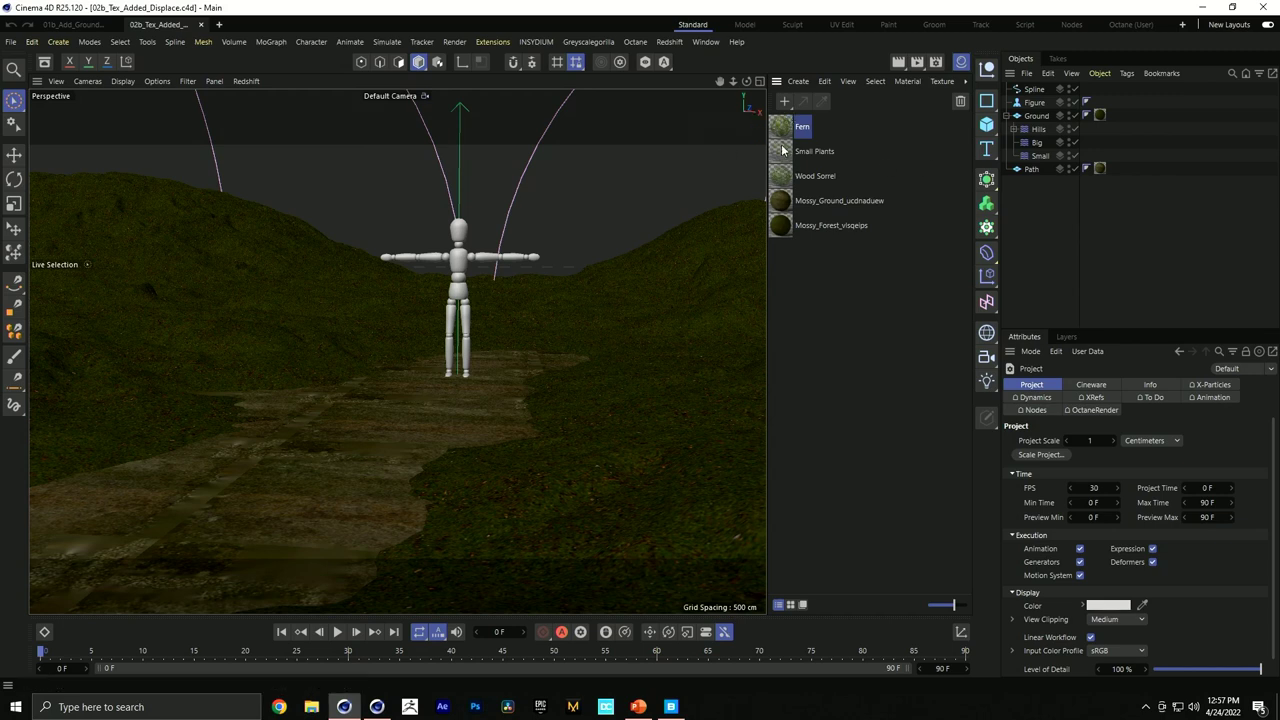
Inspect the Wood Sorrel shader graph, then start a Redshift RenderView render, positioned lower down.
{"action": "double_click", "coordinate": [781, 176]}
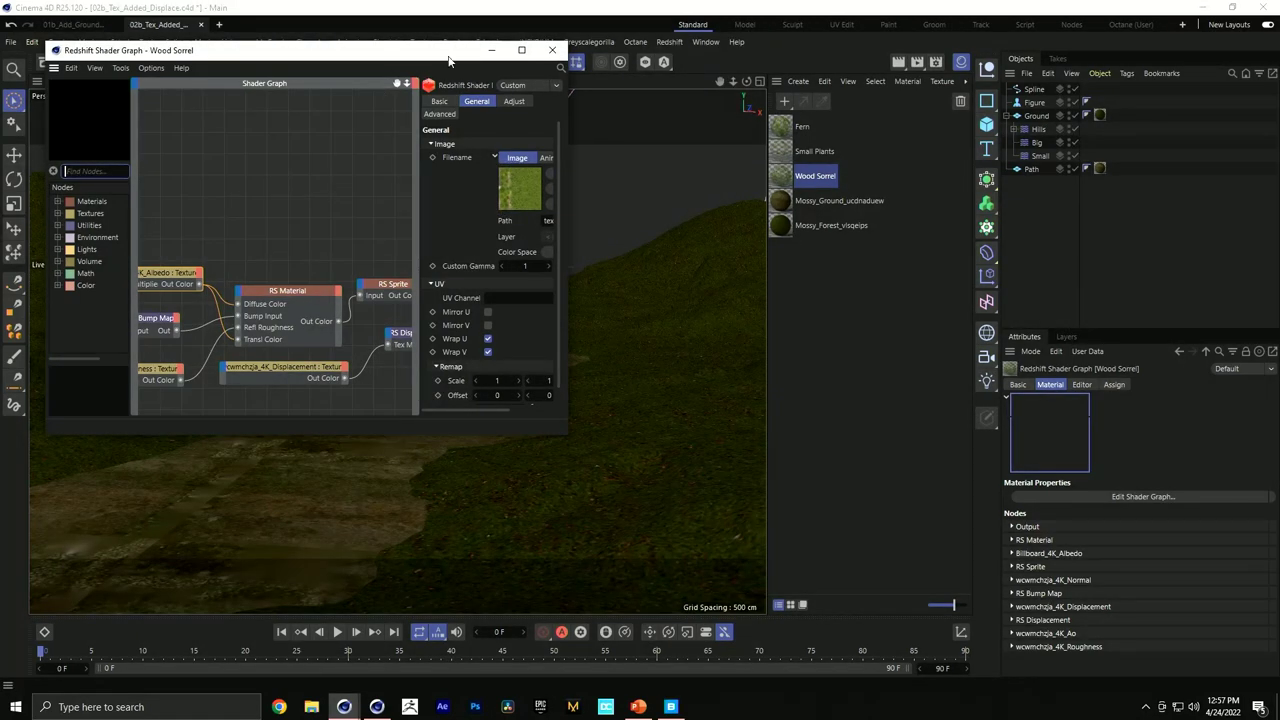
{"action": "left_click", "coordinate": [553, 50]}
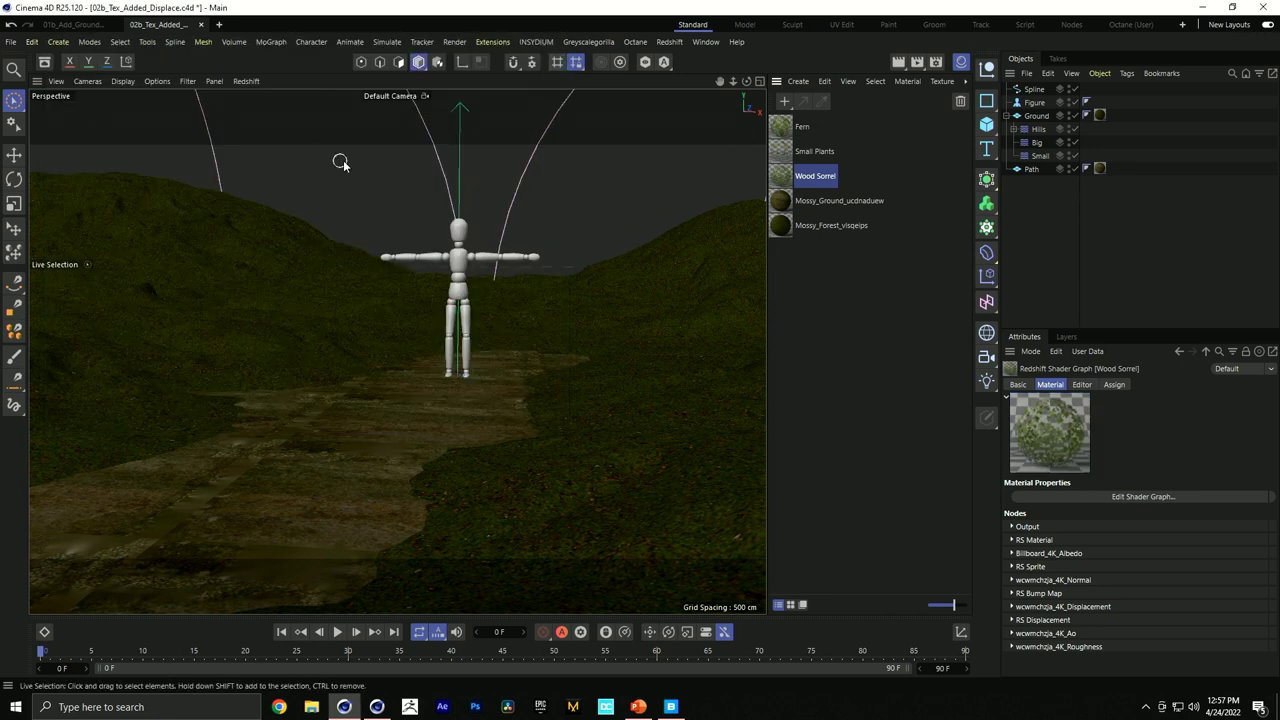
{"action": "left_click", "coordinate": [670, 42]}
{"action": "left_click", "coordinate": [698, 146]}
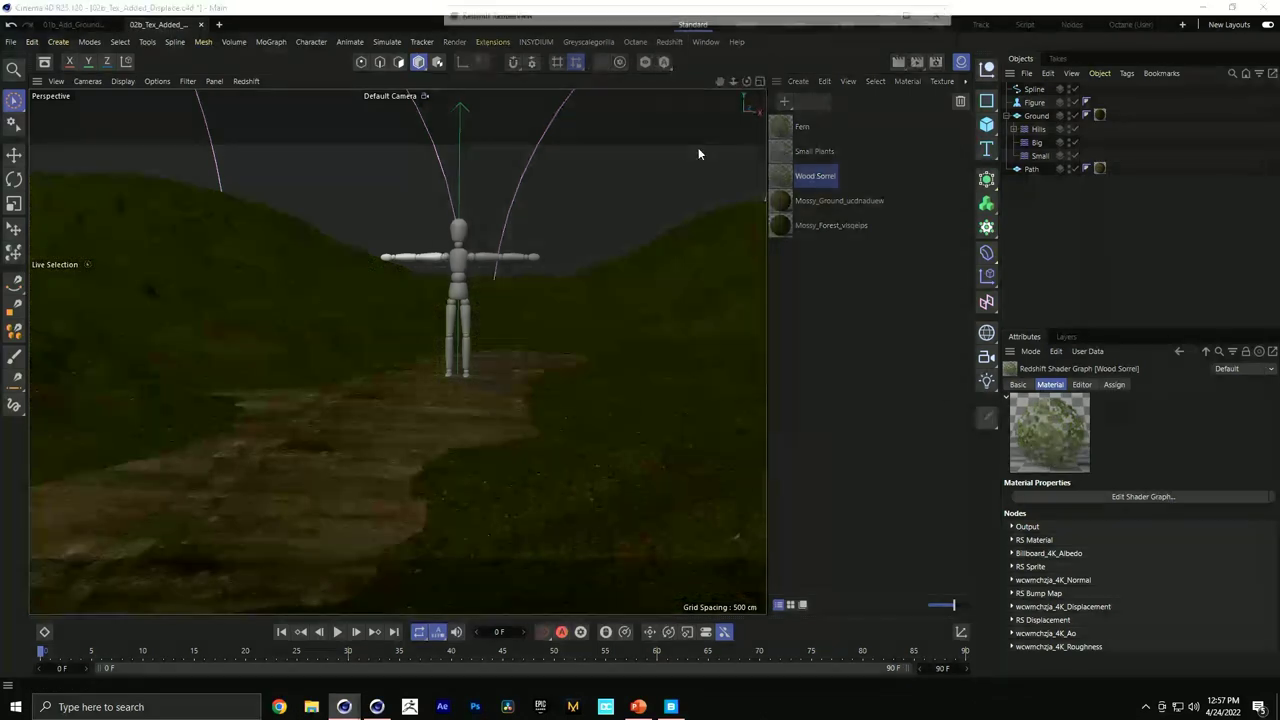
{"action": "left_click", "coordinate": [465, 59]}
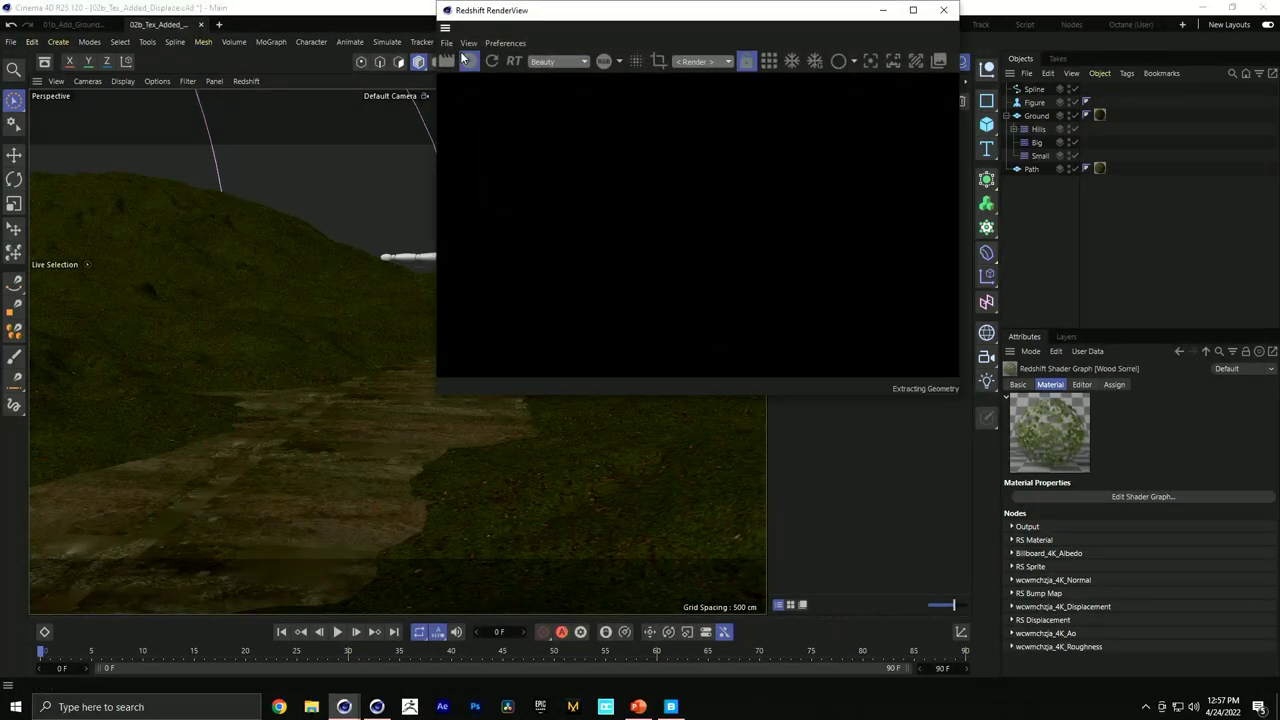
{"action": "left_click_drag", "start_coordinate": [620, 14], "coordinate": [583, 155]}
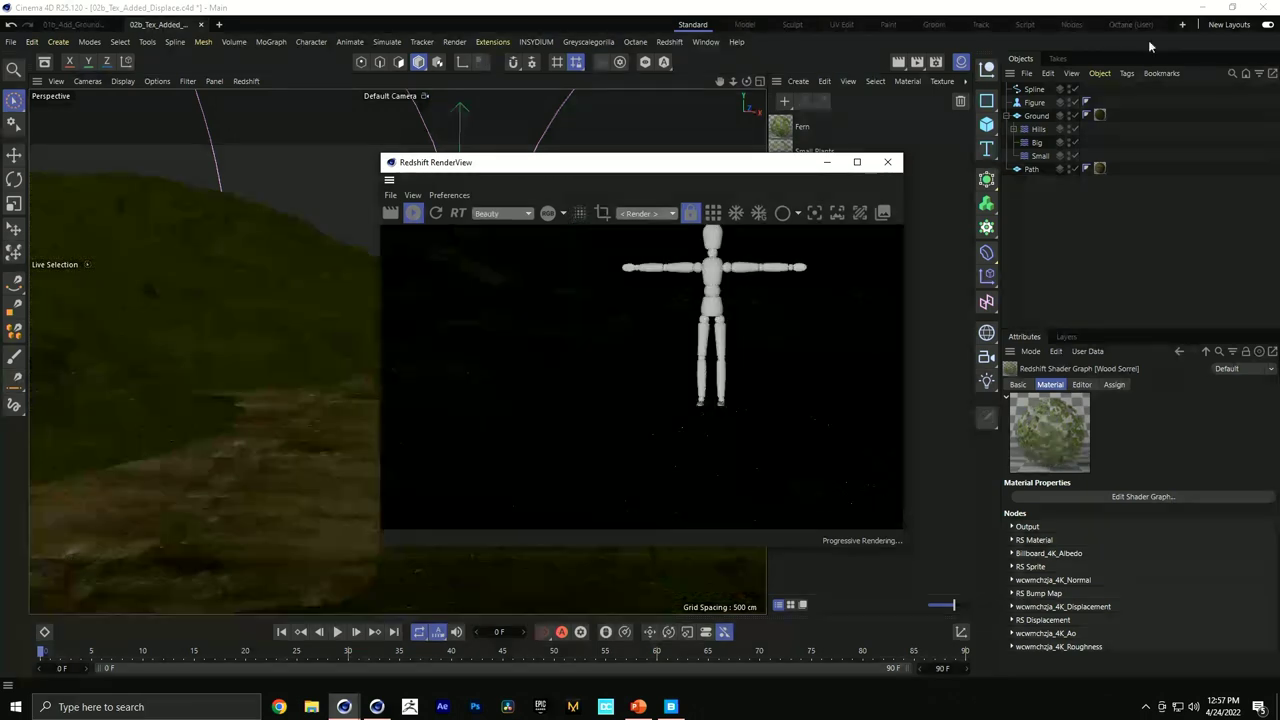
Add a Redshift Sun & Sky Rig to the scene.
{"action": "left_click", "coordinate": [672, 42]}
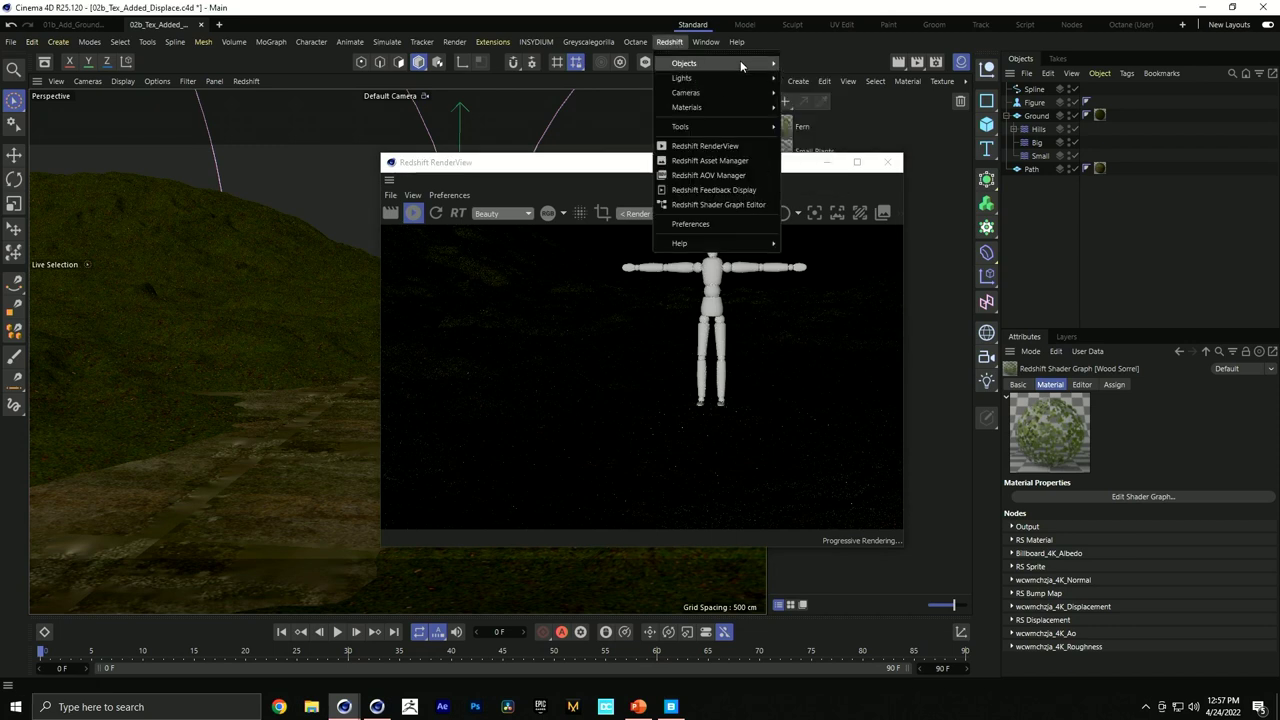
{"action": "mouse_move", "coordinate": [740, 63]}
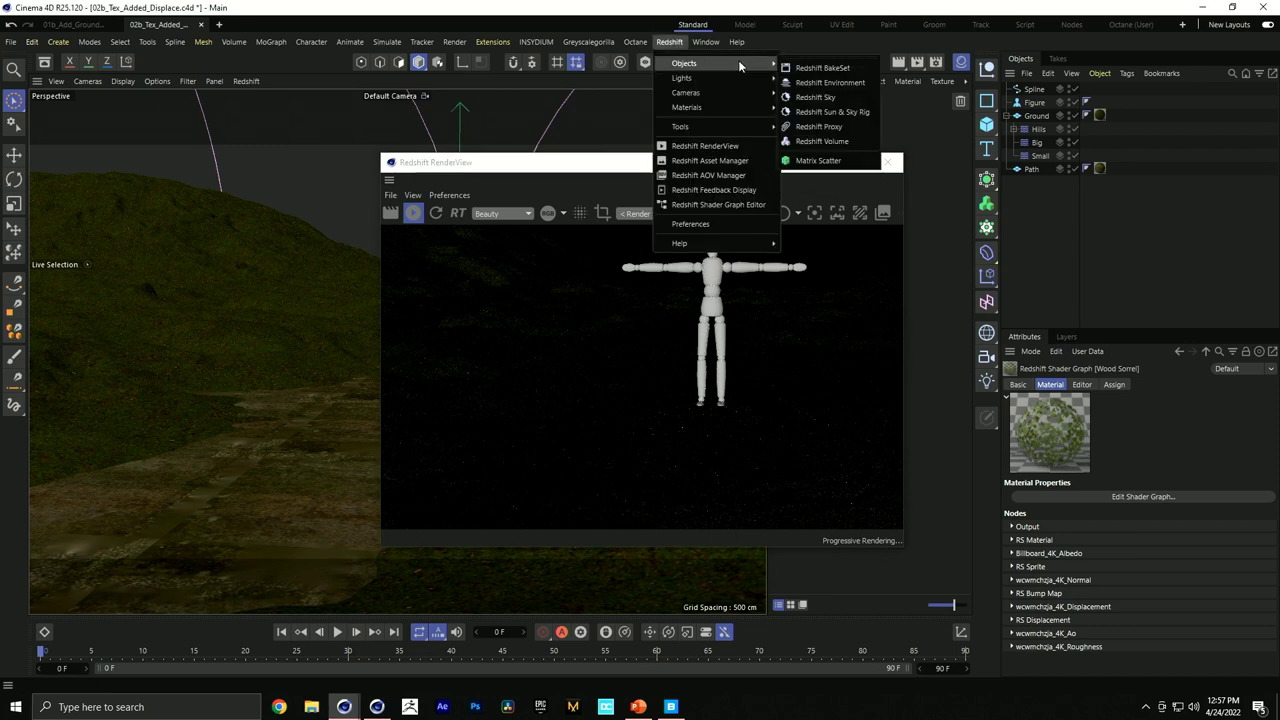
{"action": "left_click", "coordinate": [805, 98]}
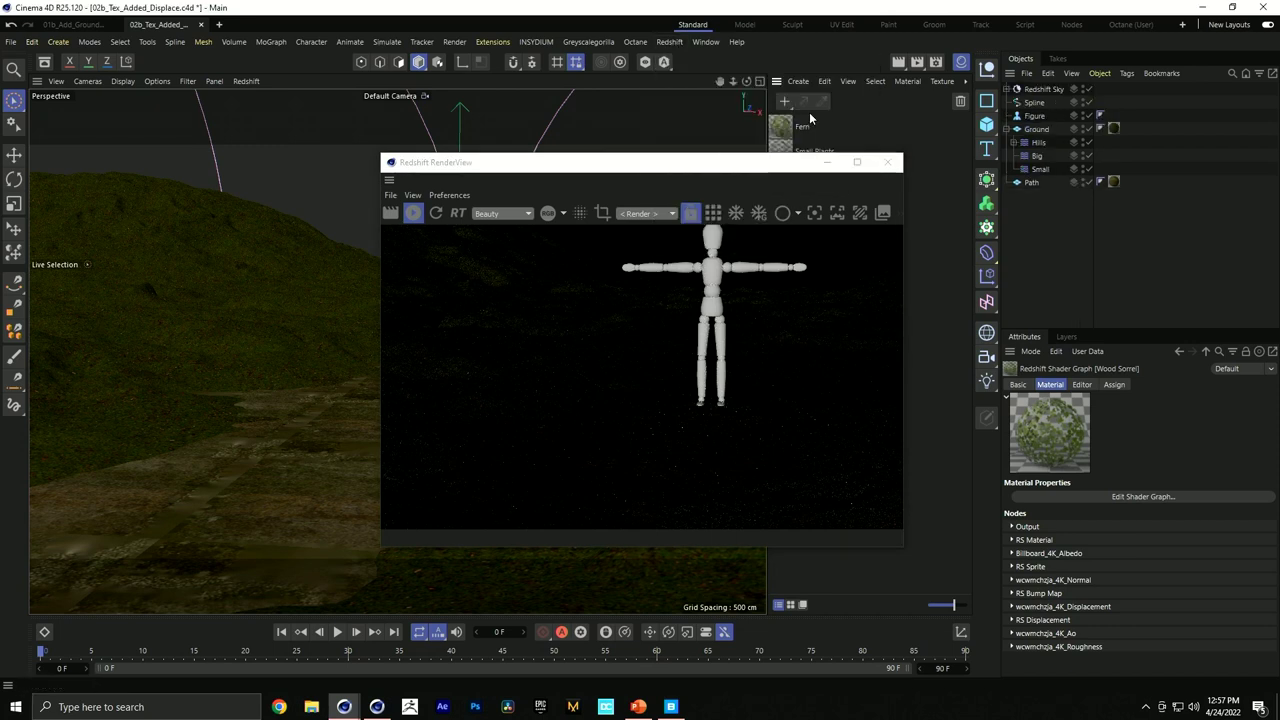
Review the Redshift Sun's Details, Coord. and Object settings, then the Redshift Sky's Sky tab.
{"action": "left_click", "coordinate": [1009, 90]}
{"action": "left_click", "coordinate": [1050, 102]}
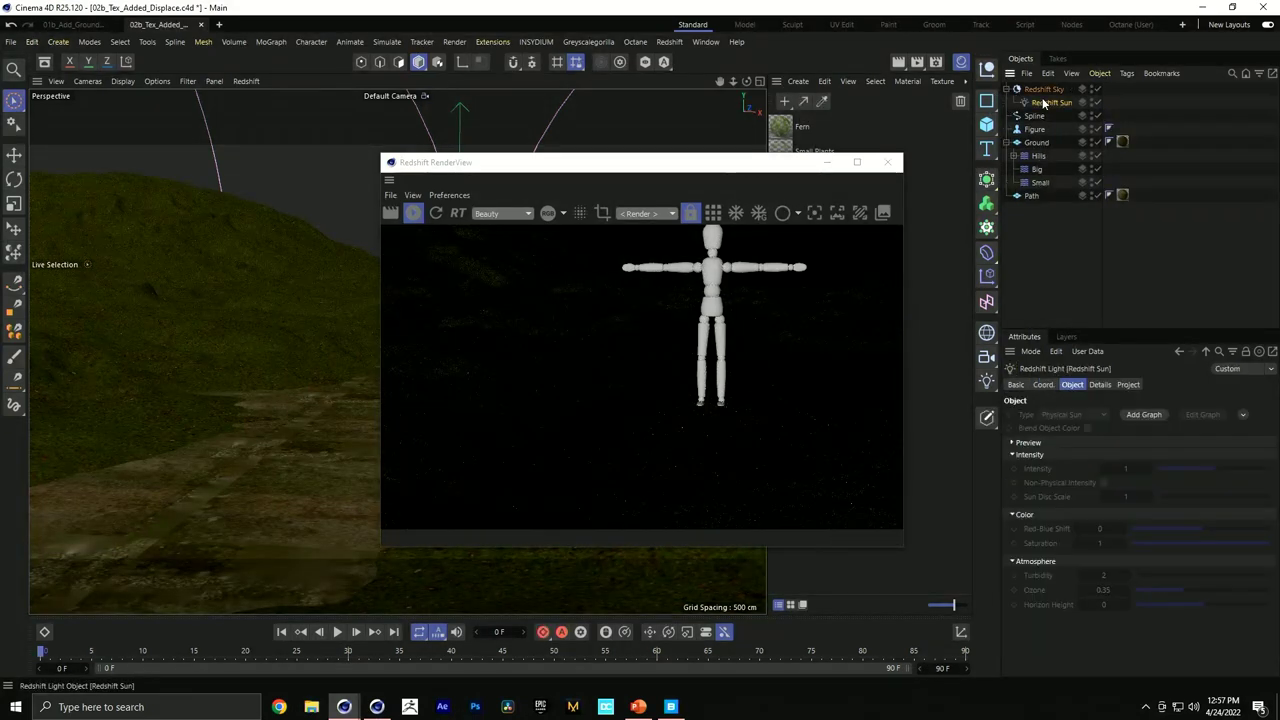
{"action": "left_click", "coordinate": [1099, 386]}
{"action": "left_click", "coordinate": [1046, 385]}
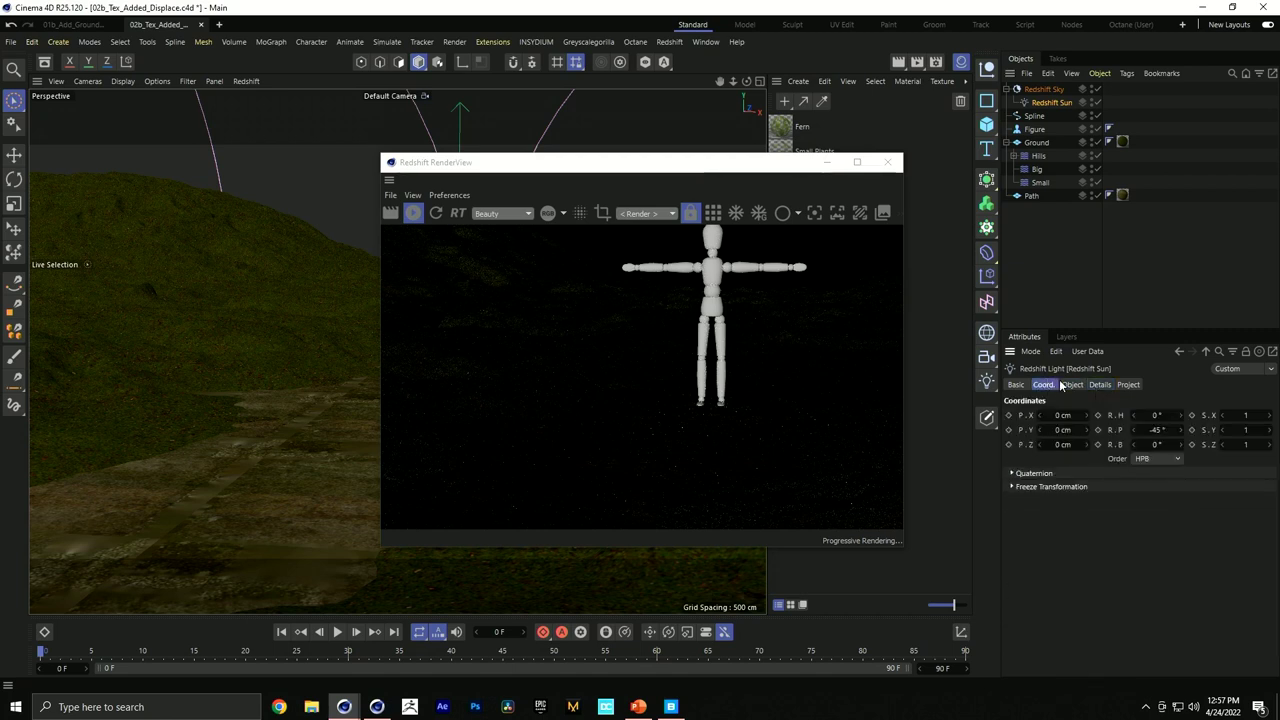
{"action": "left_click", "coordinate": [1080, 386]}
{"action": "left_click", "coordinate": [1048, 92]}
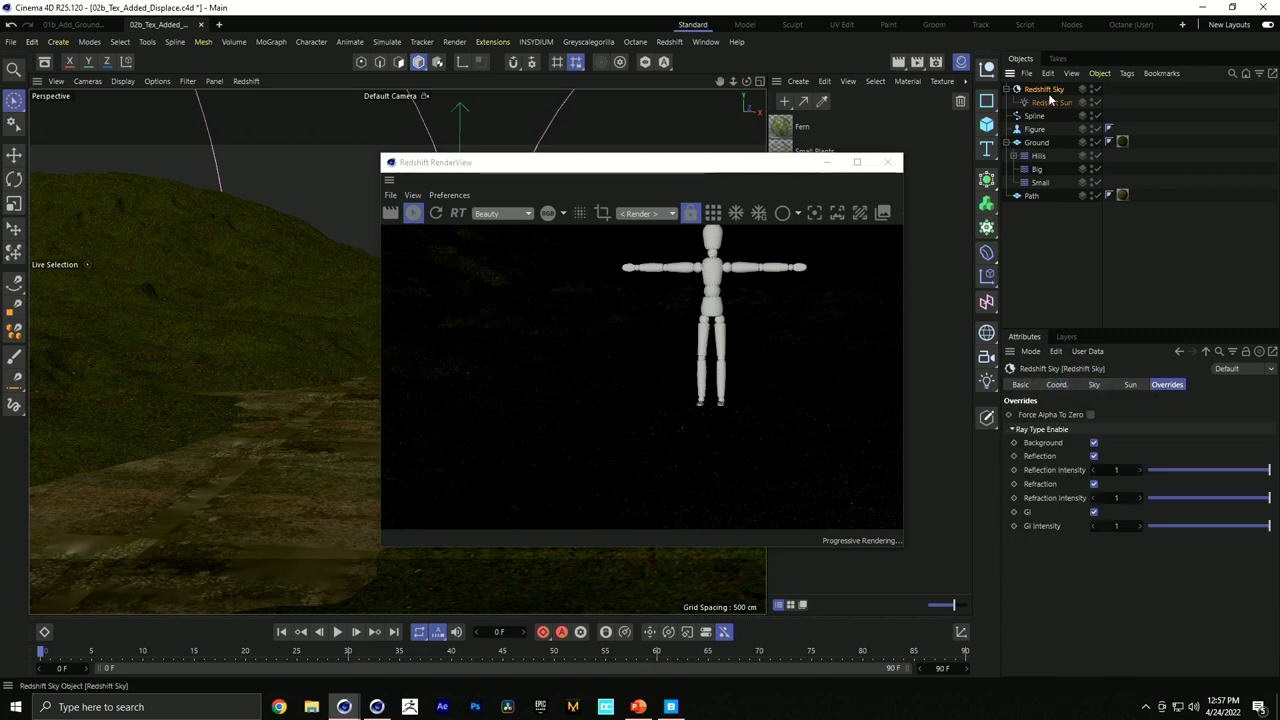
{"action": "left_click", "coordinate": [1094, 385]}
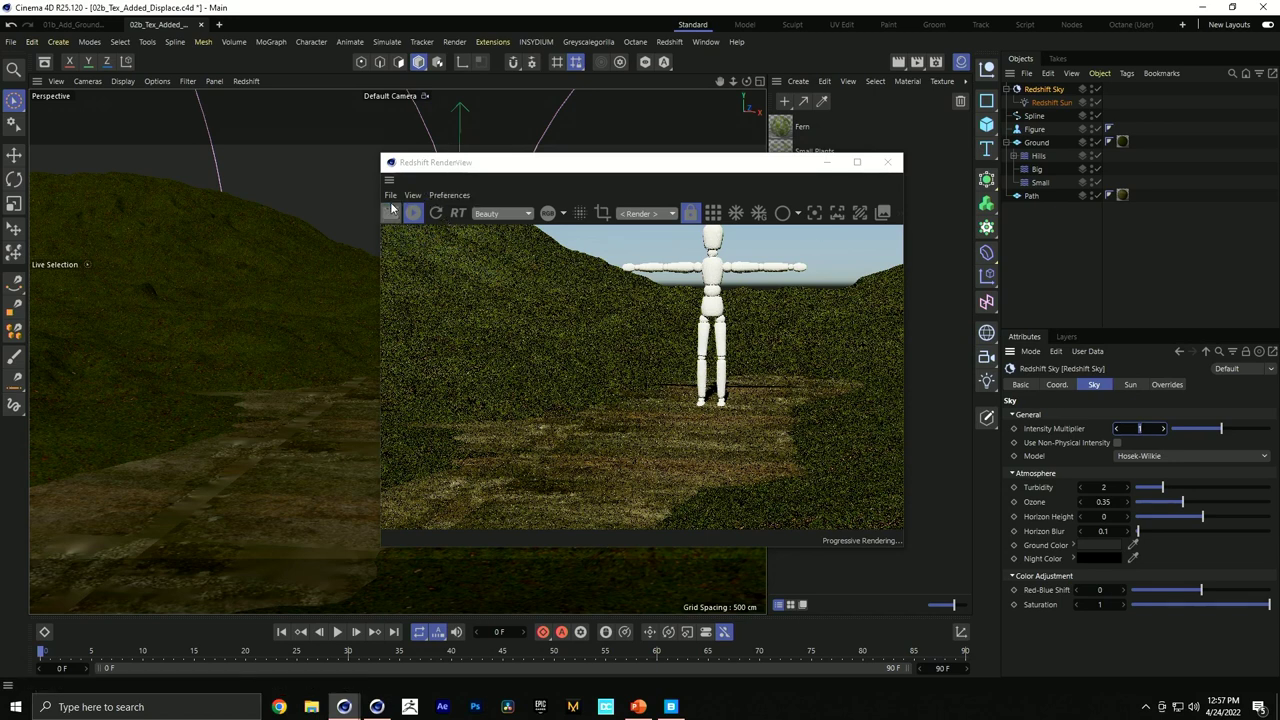
Raise the RenderView's IPR Undersampling to a high value.
{"action": "left_click", "coordinate": [391, 200]}
{"action": "left_click", "coordinate": [391, 196]}
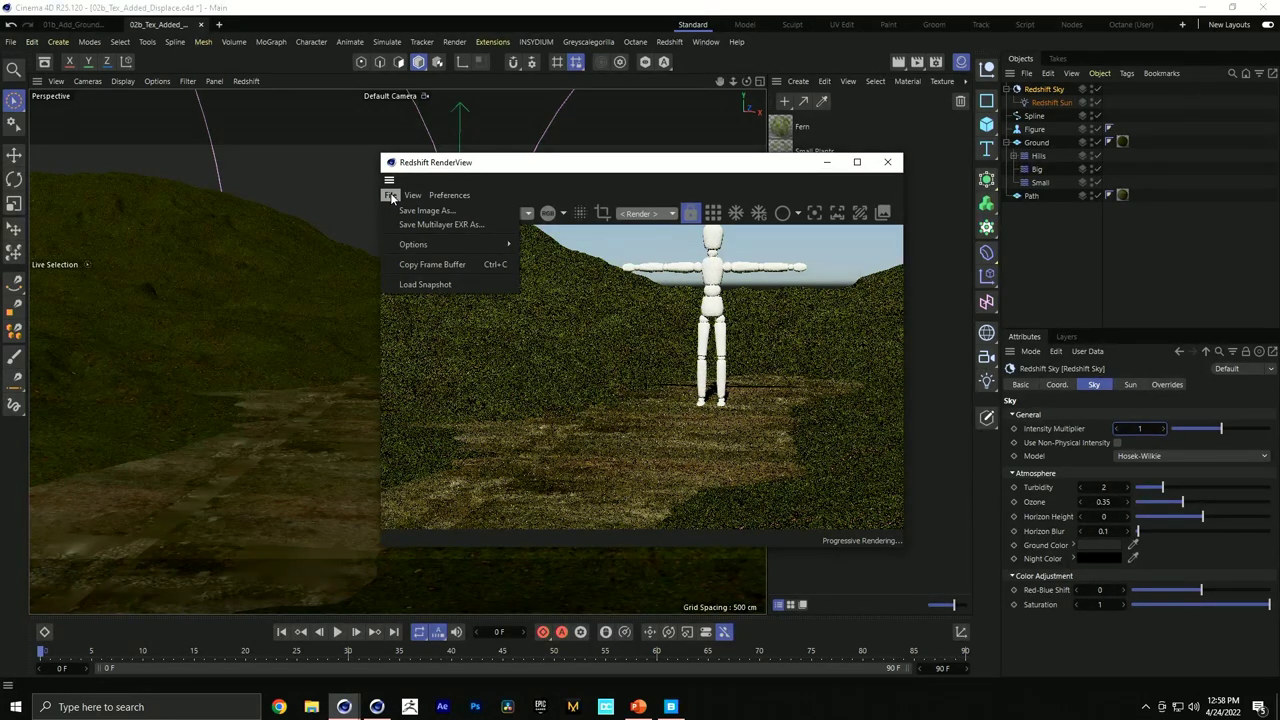
{"action": "mouse_move", "coordinate": [416, 198]}
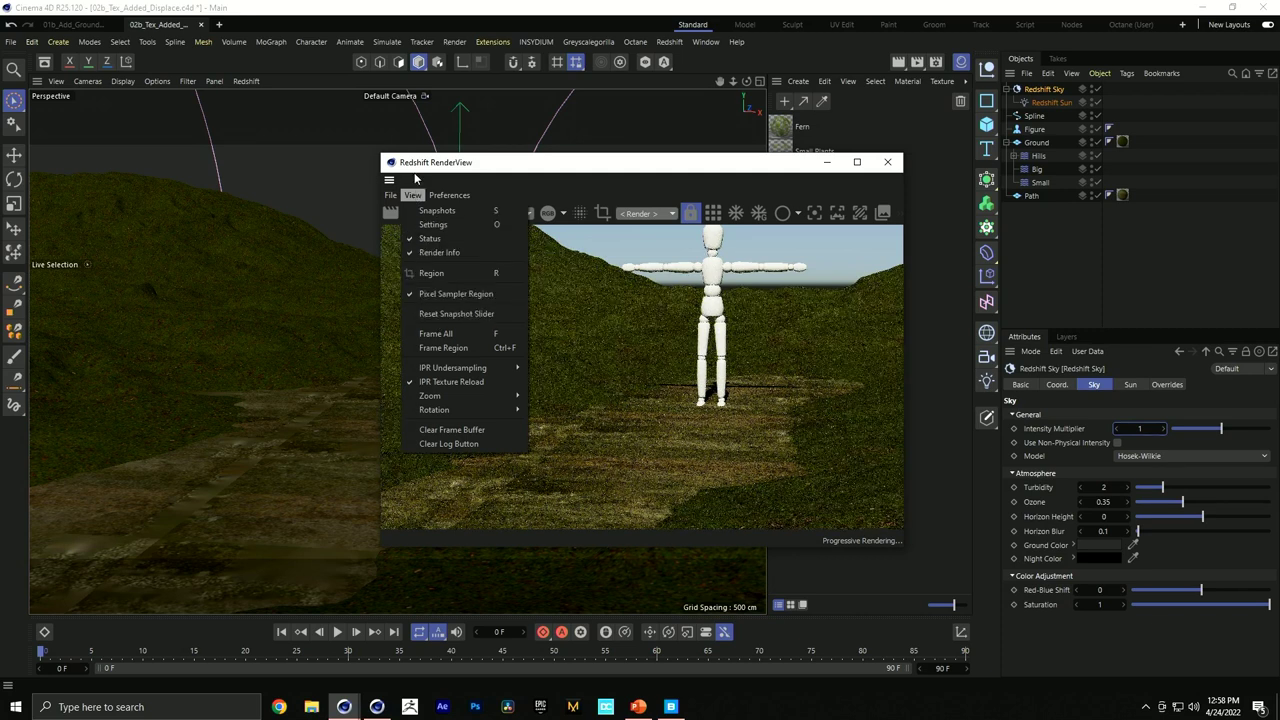
{"action": "mouse_move", "coordinate": [443, 372]}
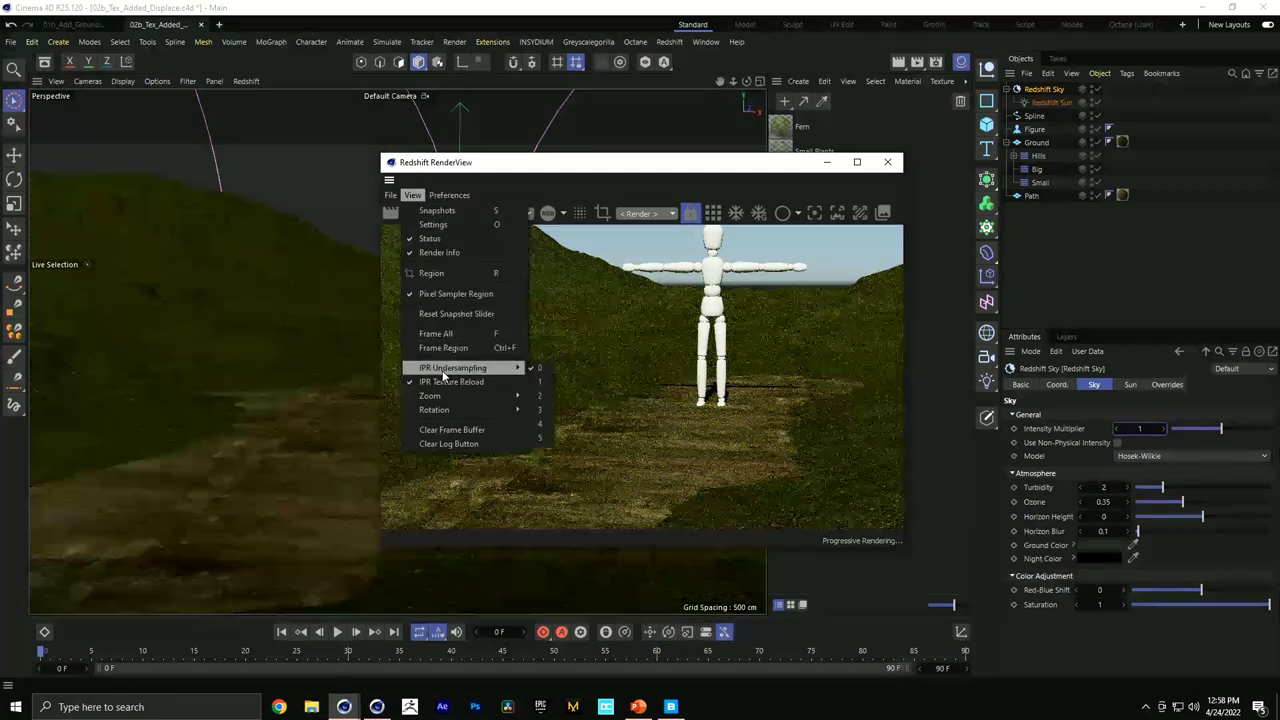
{"action": "left_click", "coordinate": [541, 438]}
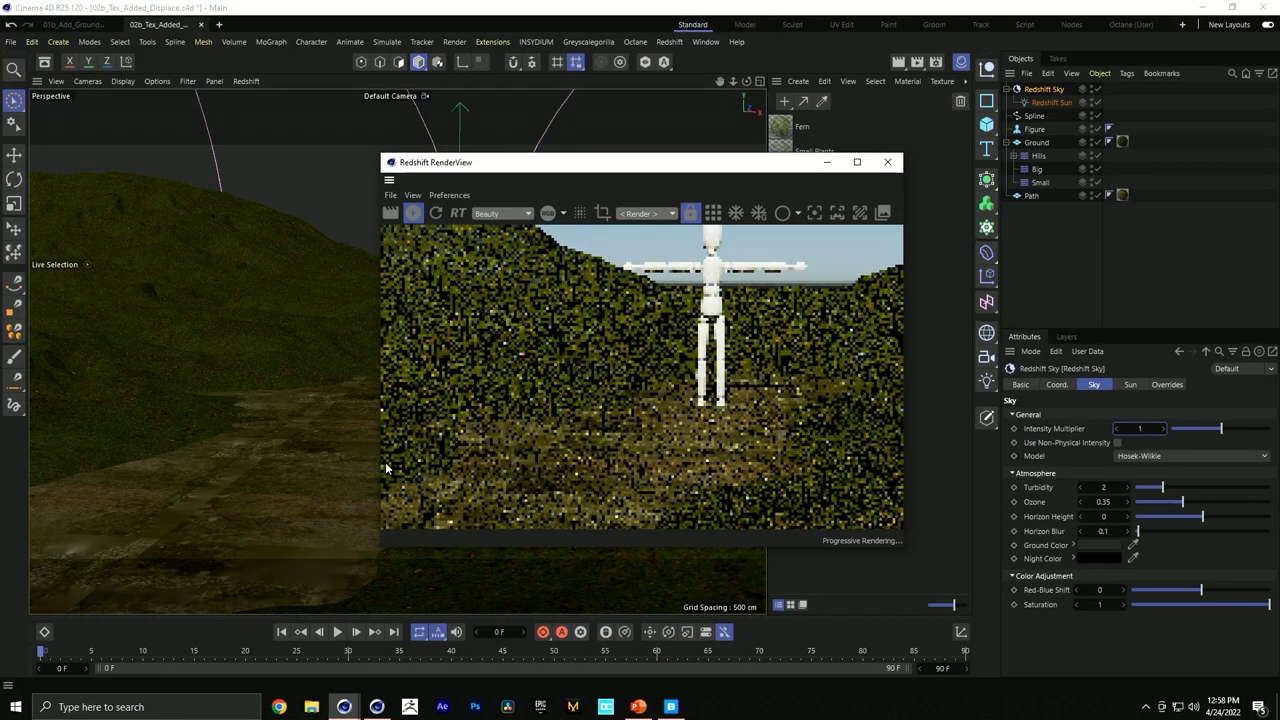
Select the Ground object and orbit the viewport around the hill.
{"action": "left_click", "coordinate": [295, 361]}
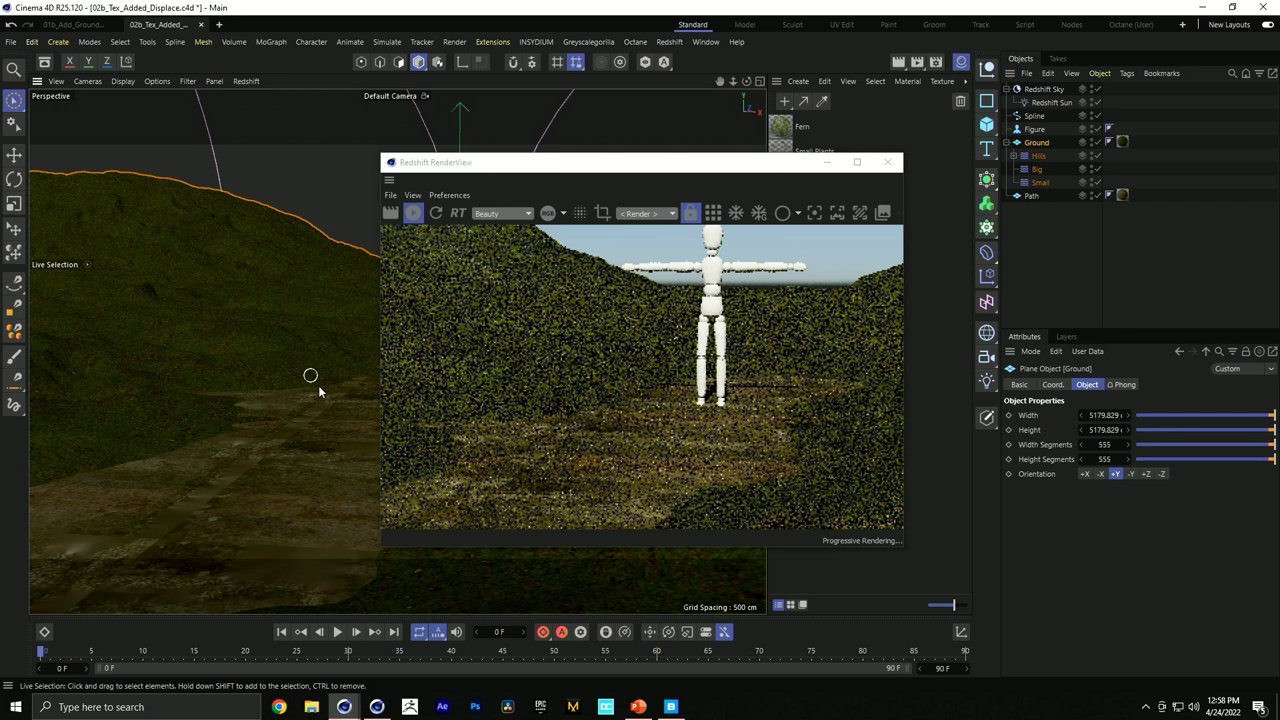
{"action": "scroll", "coordinate": [288, 398], "scroll_direction": "up", "scroll_amount": 2}
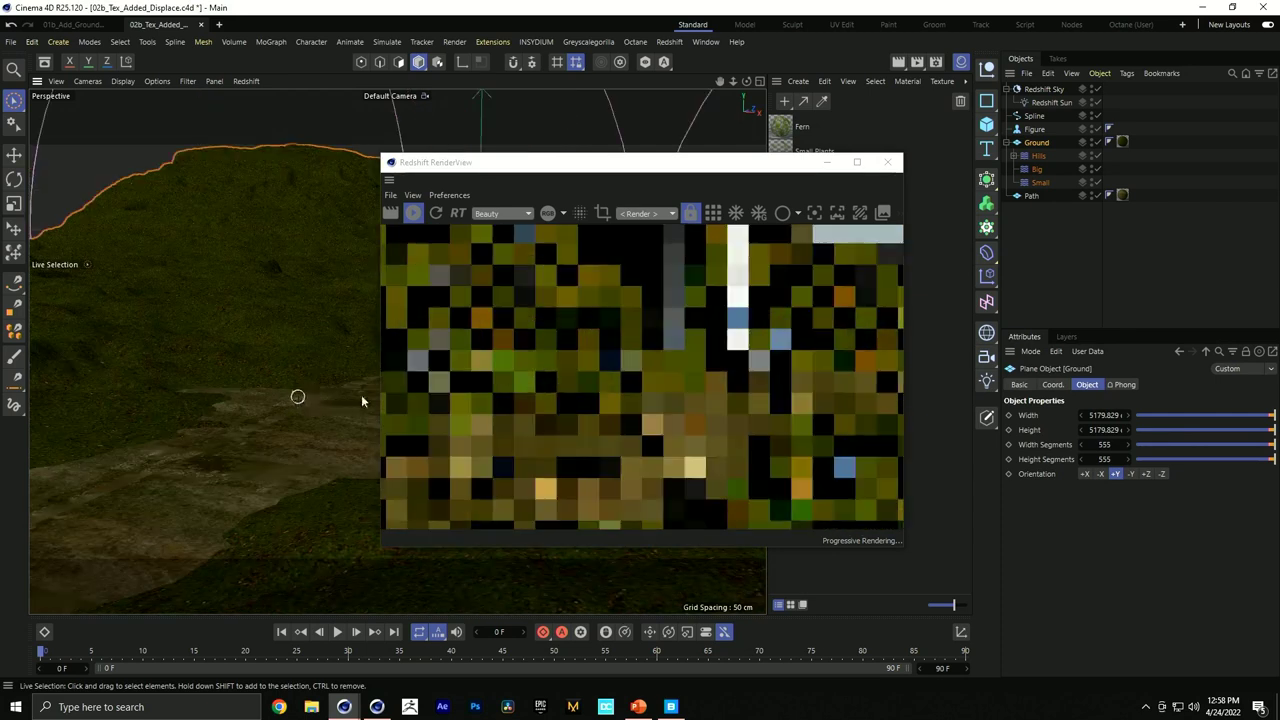
{"action": "left_click_drag", "start_coordinate": [361, 394], "coordinate": [339, 398], "text": "alt"}
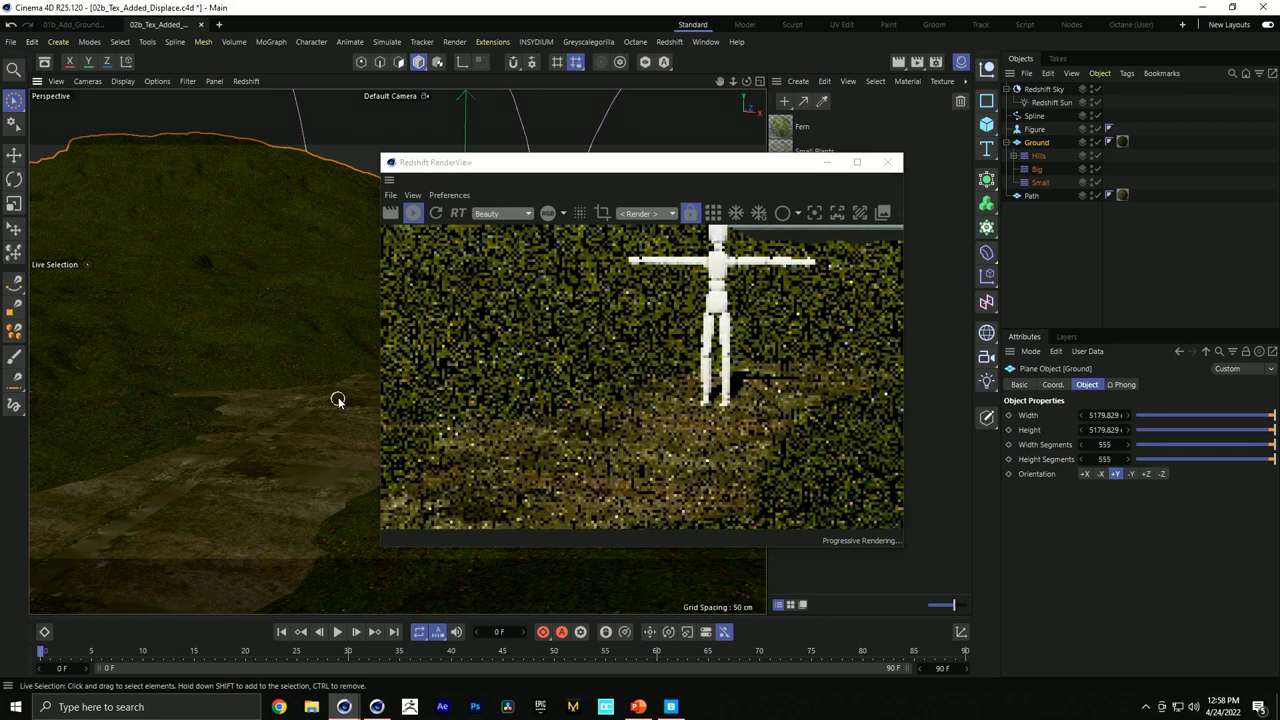
{"action": "scroll", "coordinate": [274, 288], "scroll_direction": "down", "scroll_amount": 3}
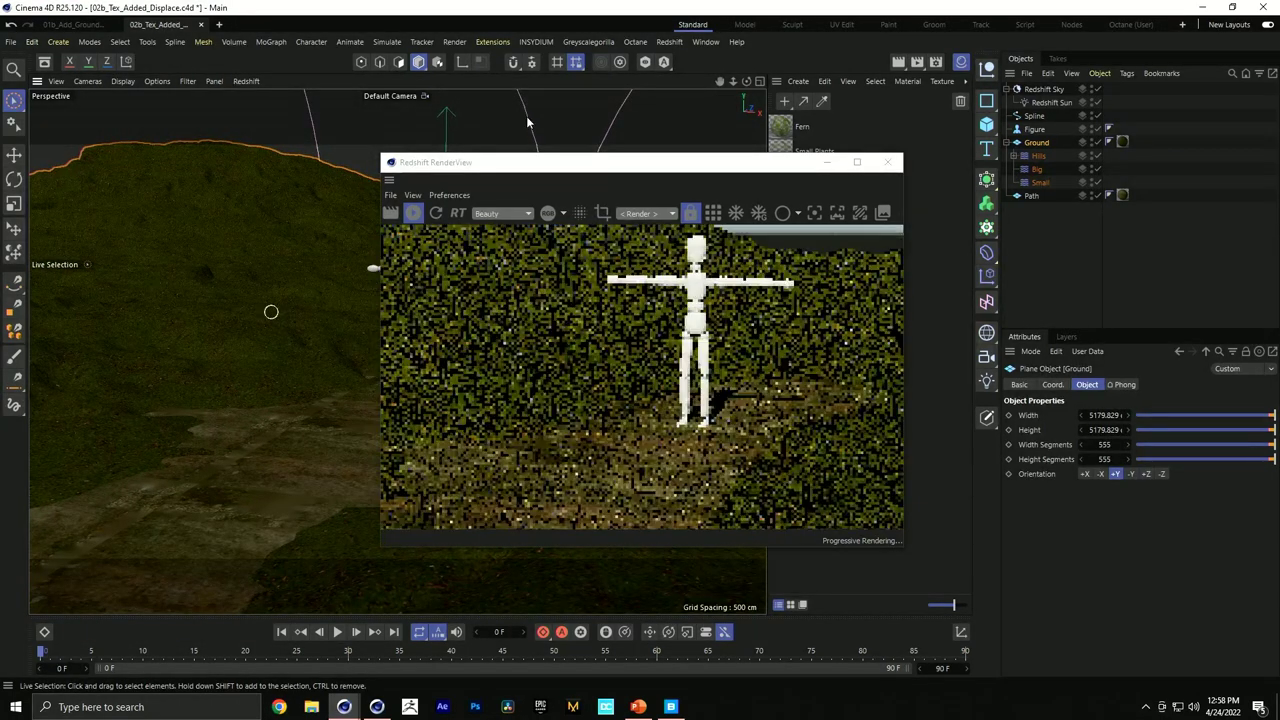
In Redshift Render Settings' Advanced mode, set Progressive Passes to 72 instead of 1024.
{"action": "left_click", "coordinate": [932, 62]}
{"action": "left_click", "coordinate": [743, 150]}
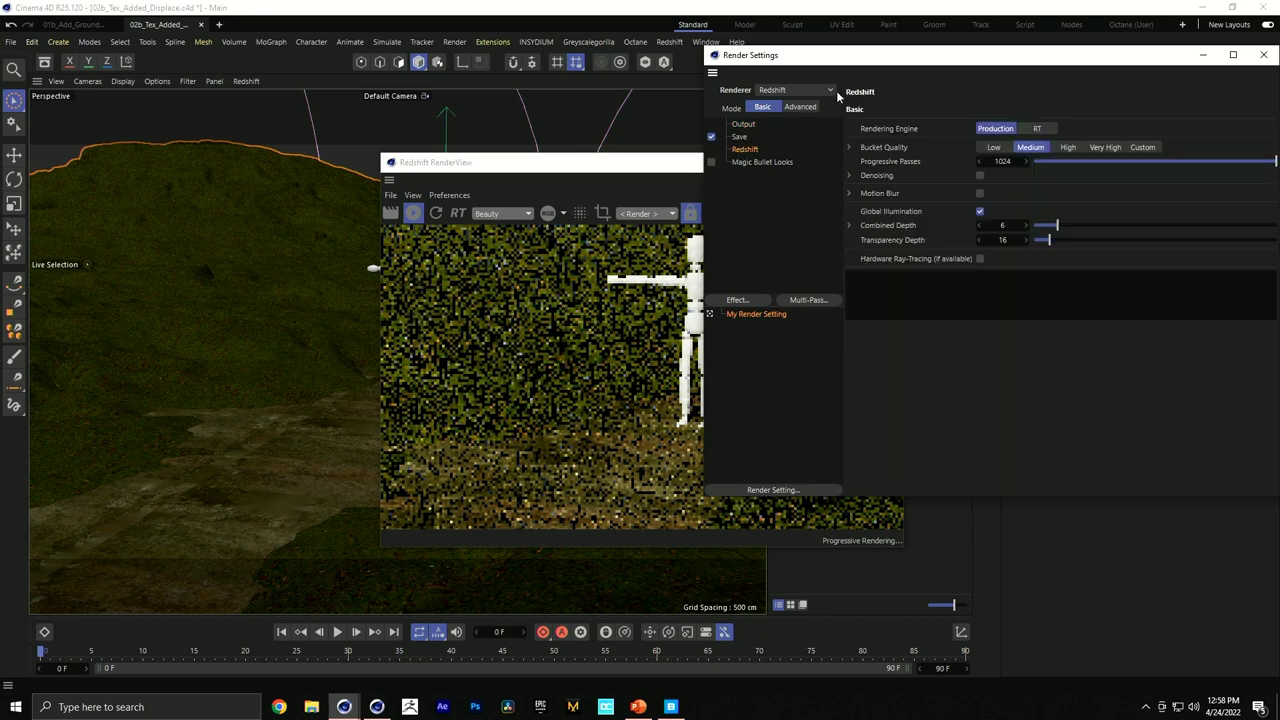
{"action": "left_click", "coordinate": [805, 107]}
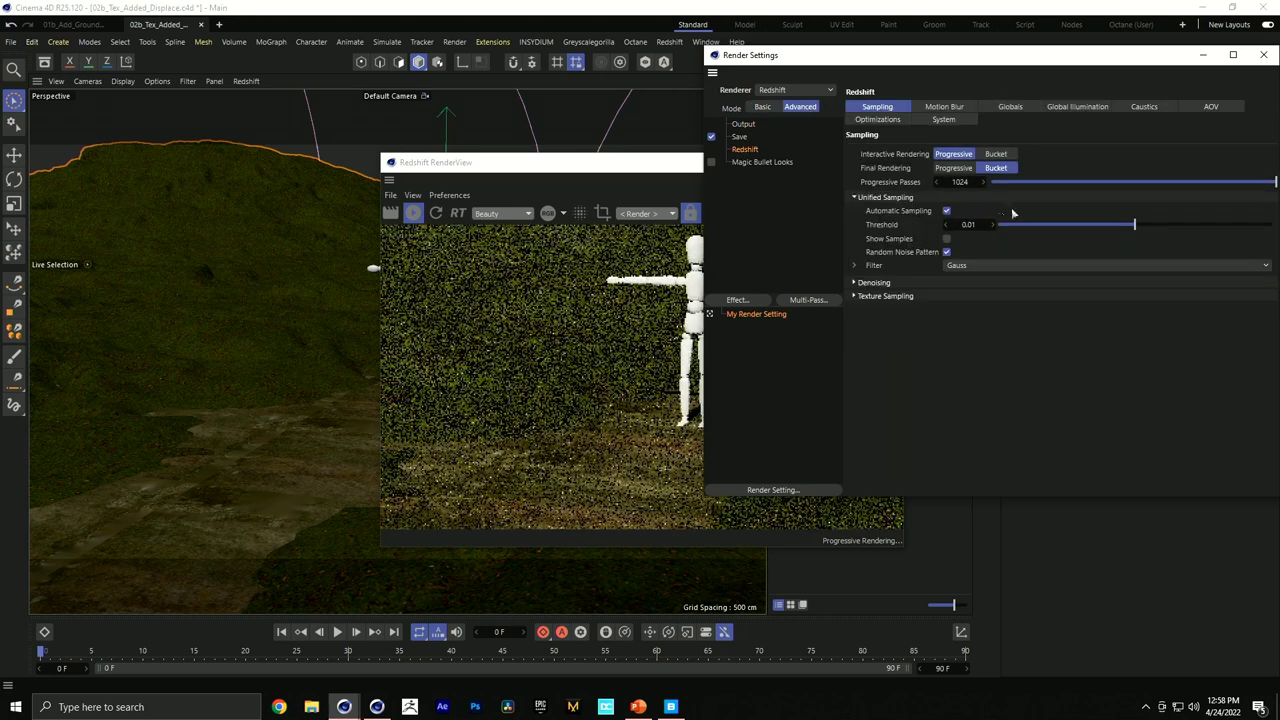
{"action": "left_click", "coordinate": [952, 181]}
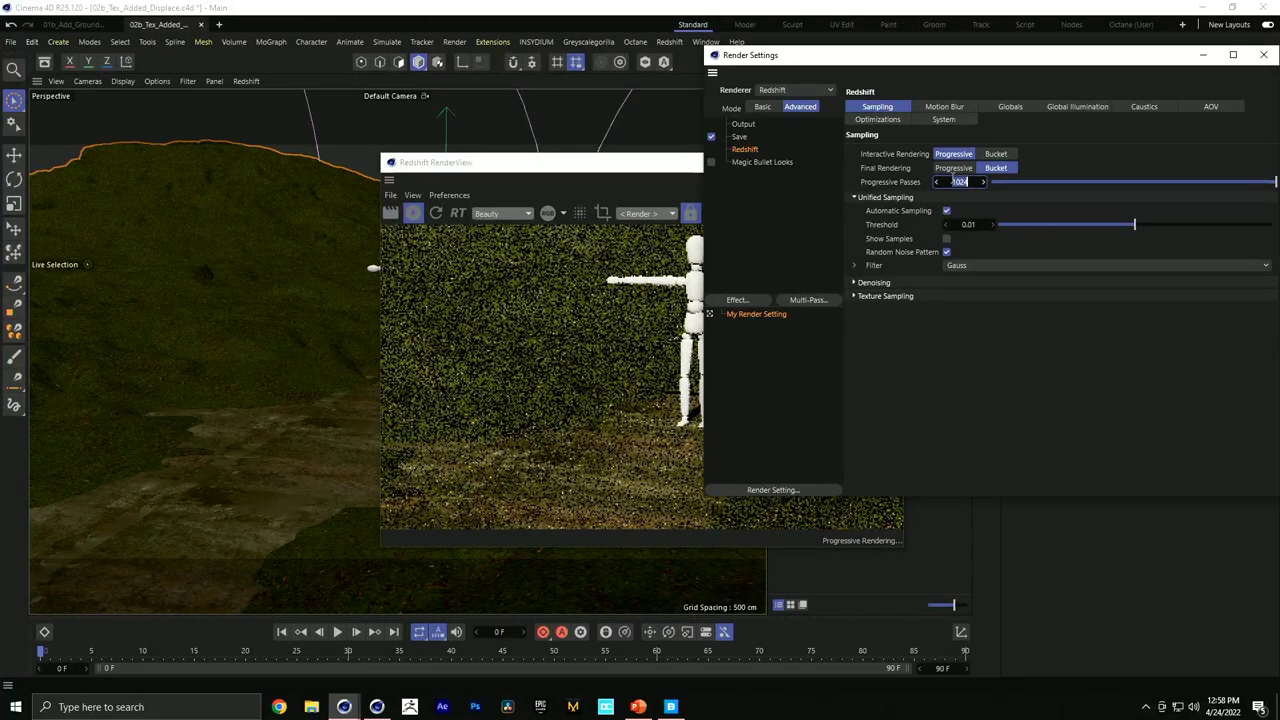
{"action": "key", "text": "Return"}
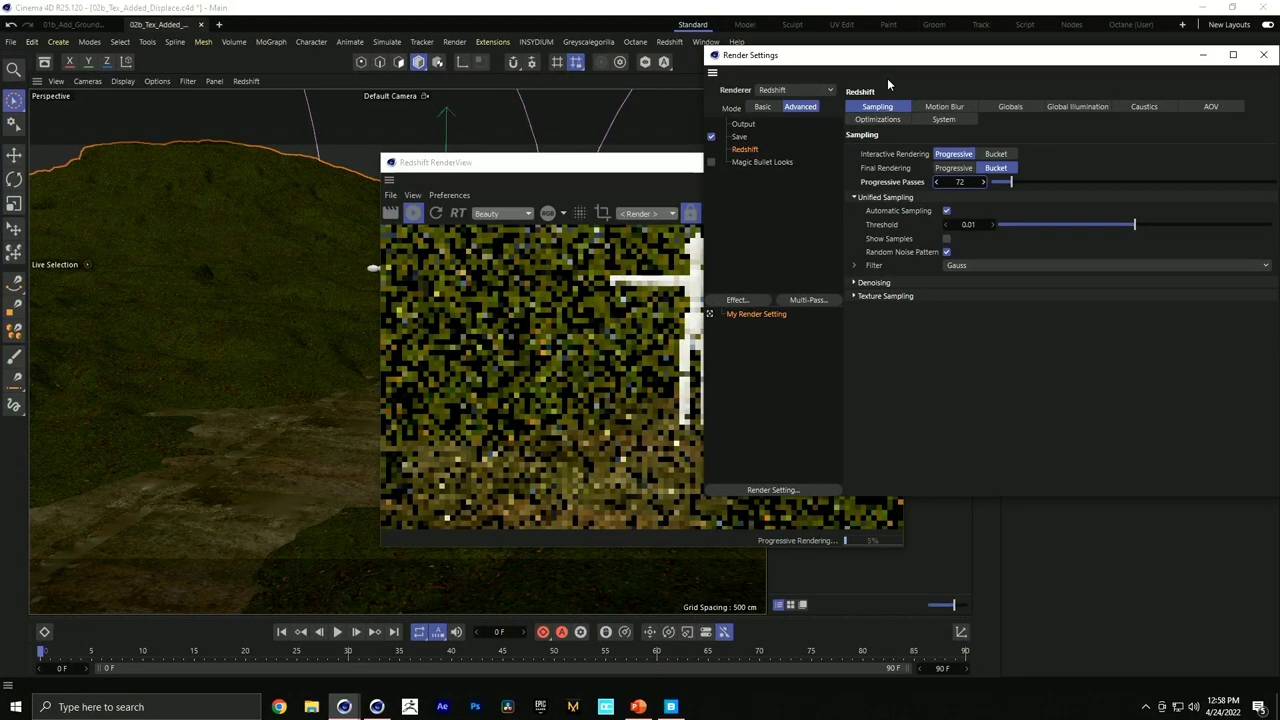
{"action": "left_click", "coordinate": [1264, 55]}
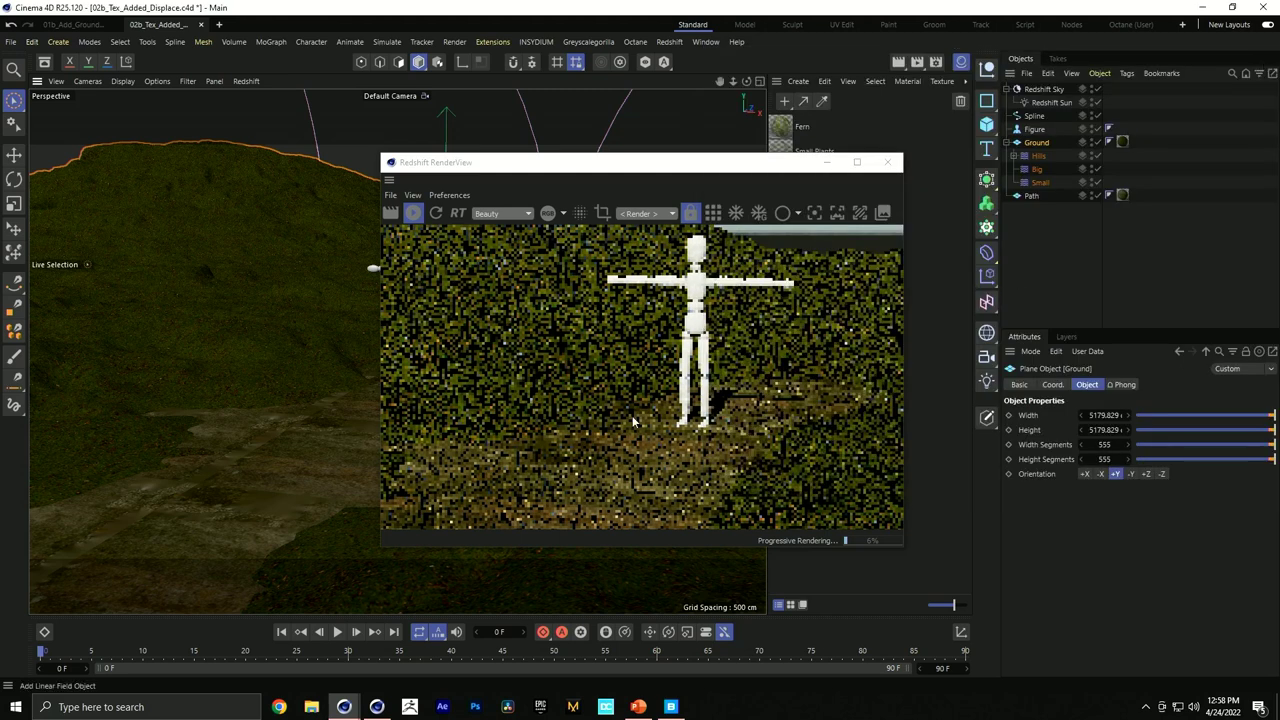
{"action": "left_click_drag", "start_coordinate": [645, 162], "coordinate": [541, 158]}
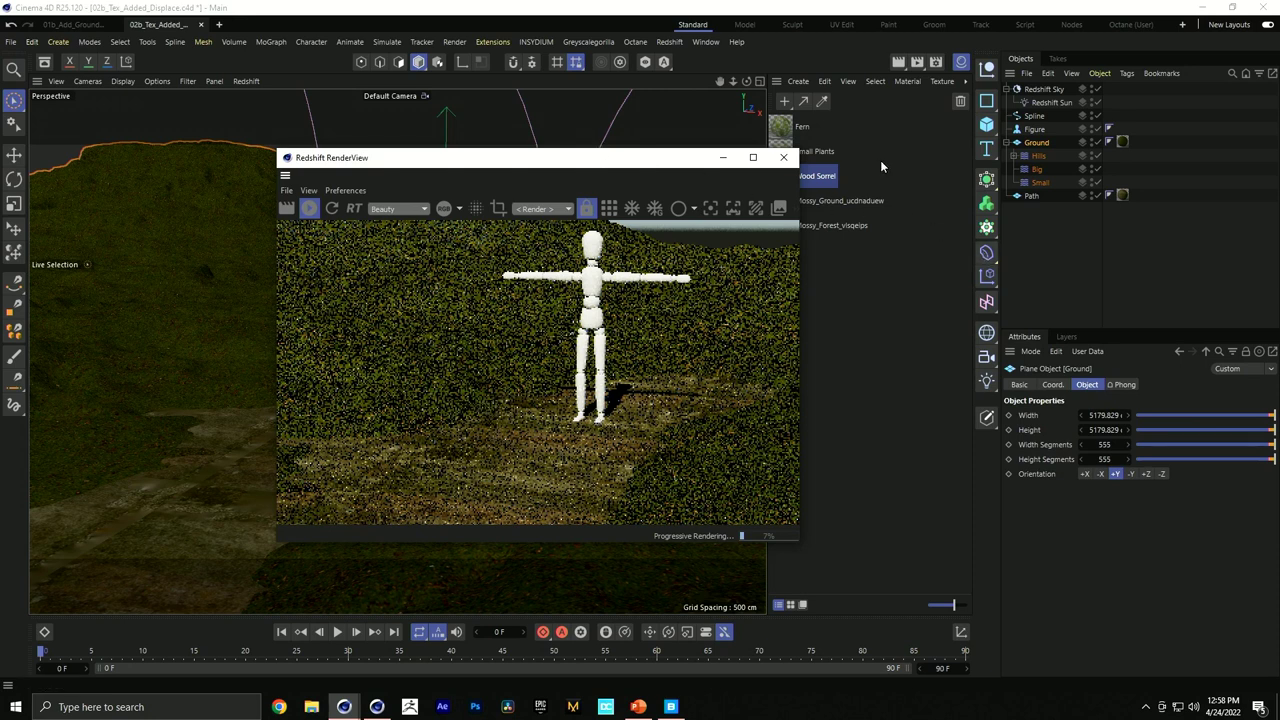
Move the RenderView further left and inspect the Mossy_Ground_ucdnaduew shader graph.
{"action": "left_click_drag", "start_coordinate": [700, 162], "coordinate": [566, 151]}
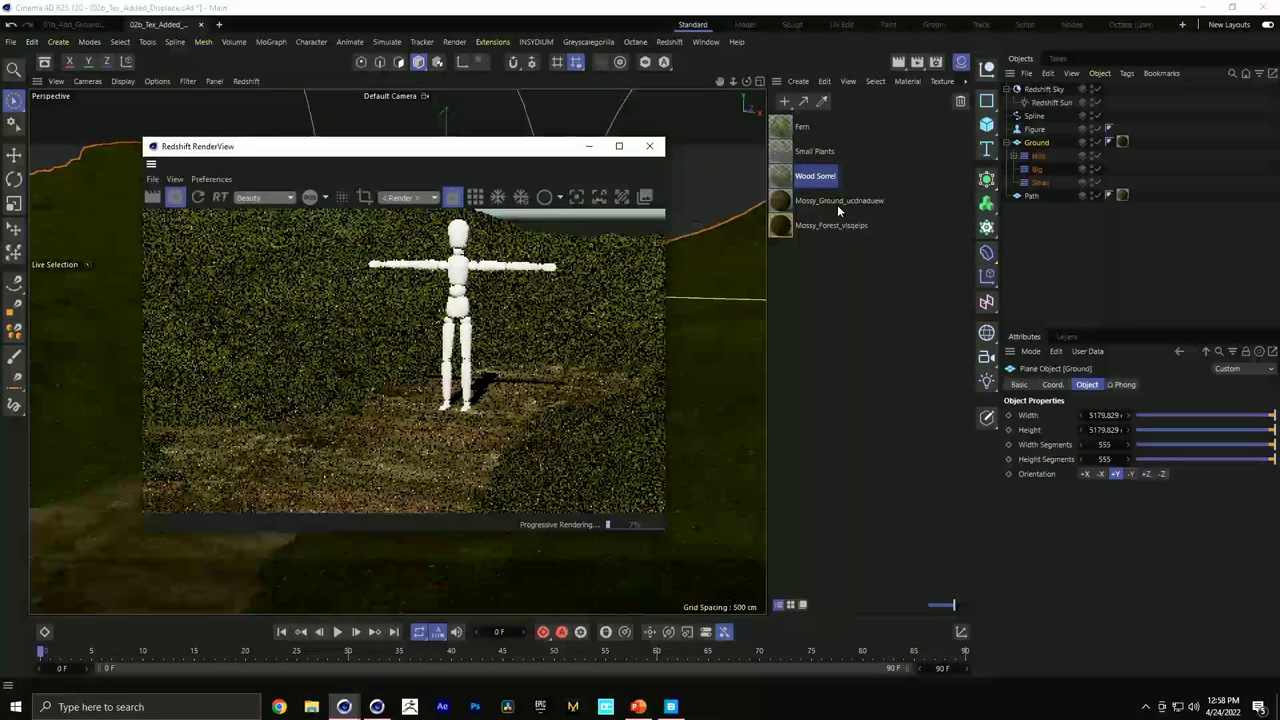
{"action": "left_click", "coordinate": [786, 201]}
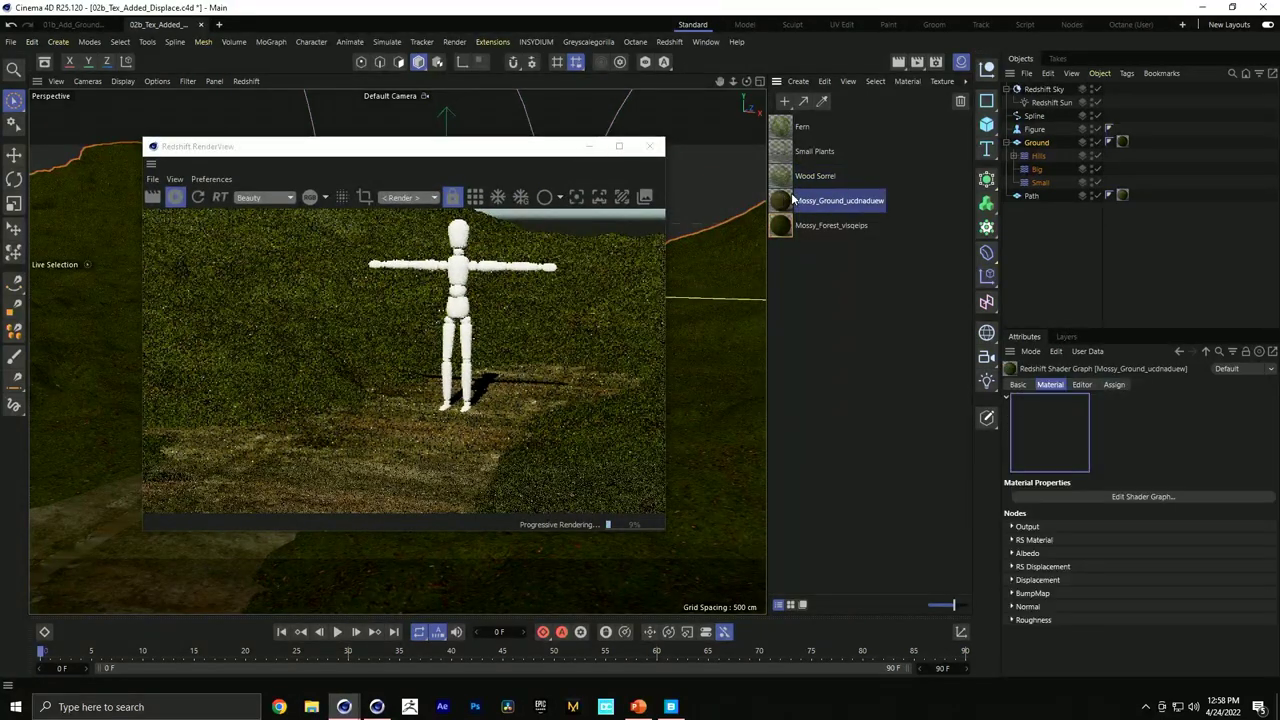
{"action": "double_click", "coordinate": [783, 201]}
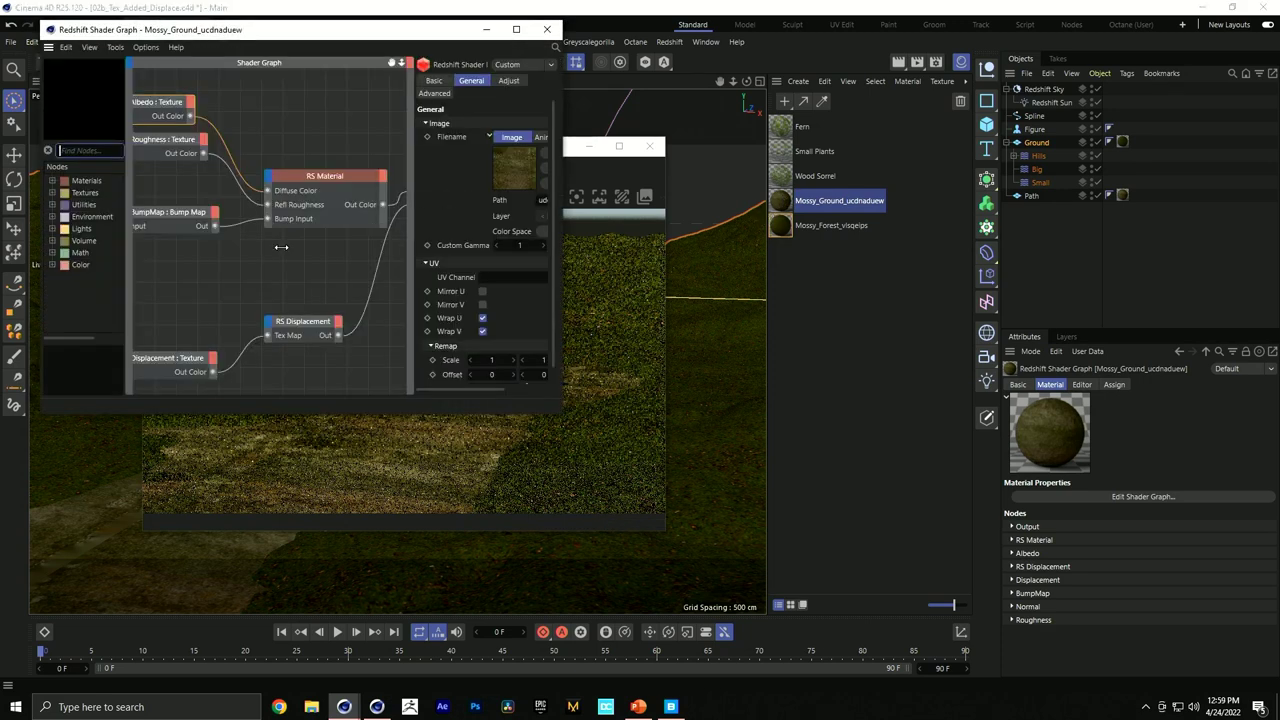
{"action": "left_click", "coordinate": [596, 57]}
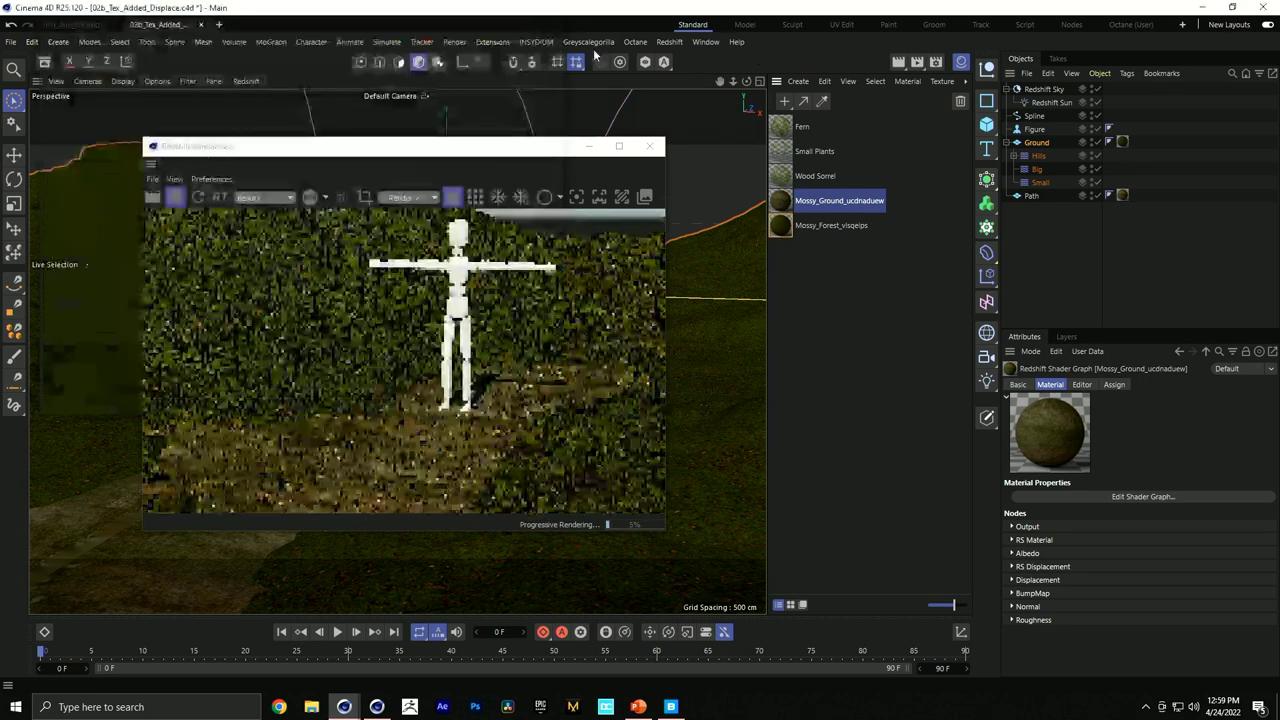
Tag Ground and Path with a Redshift Object tag, overriding geometry and enabling displacement.
{"action": "left_click", "coordinate": [1030, 196], "text": "ctrl"}
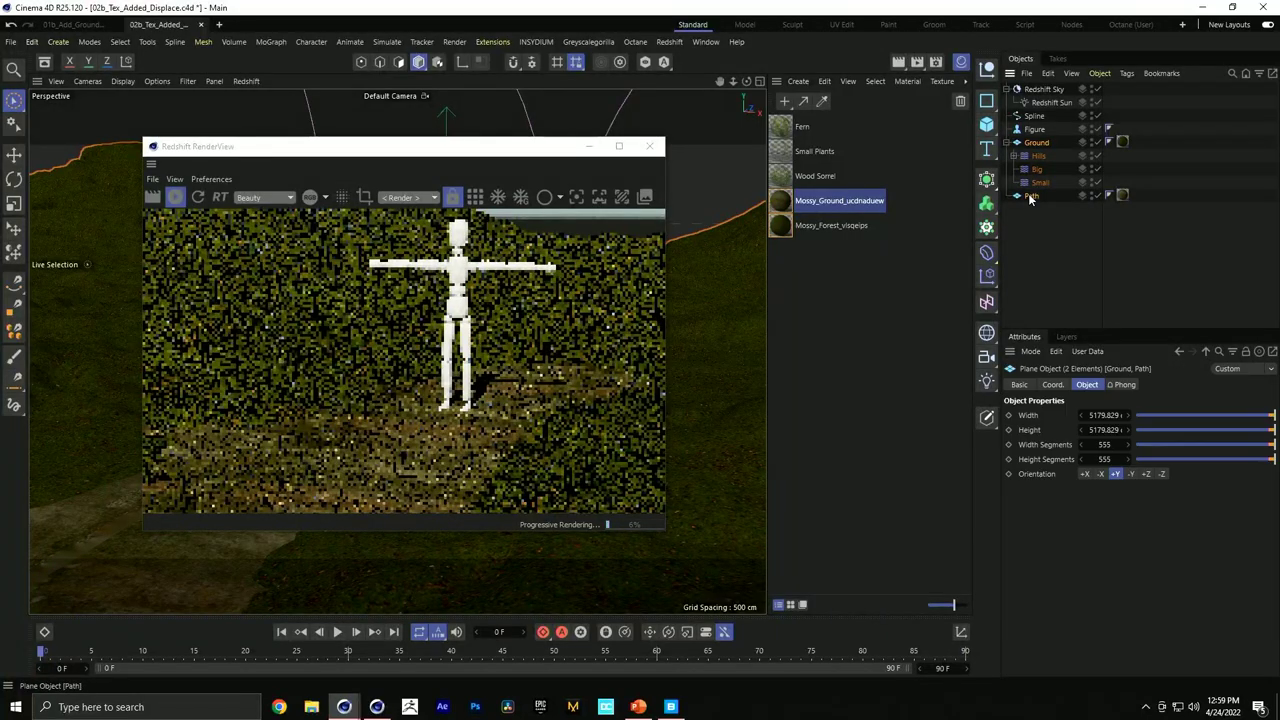
{"action": "right_click", "coordinate": [1030, 196]}
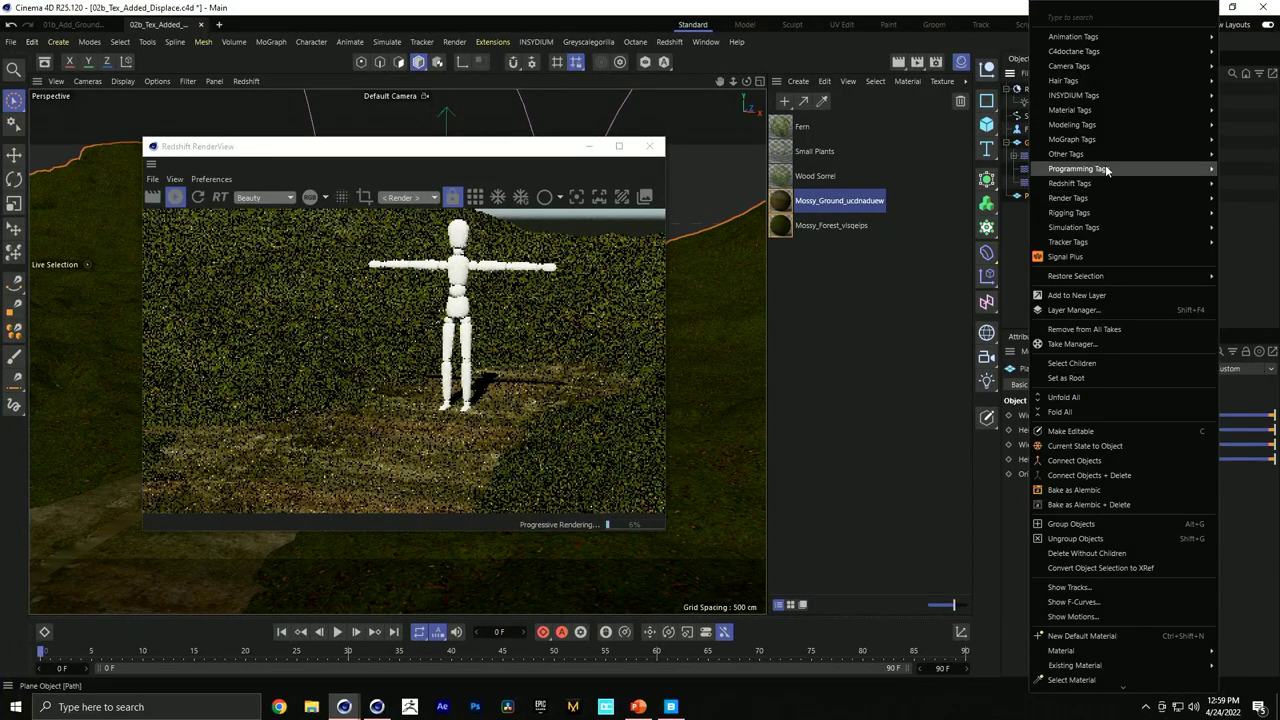
{"action": "left_click", "coordinate": [968, 204]}
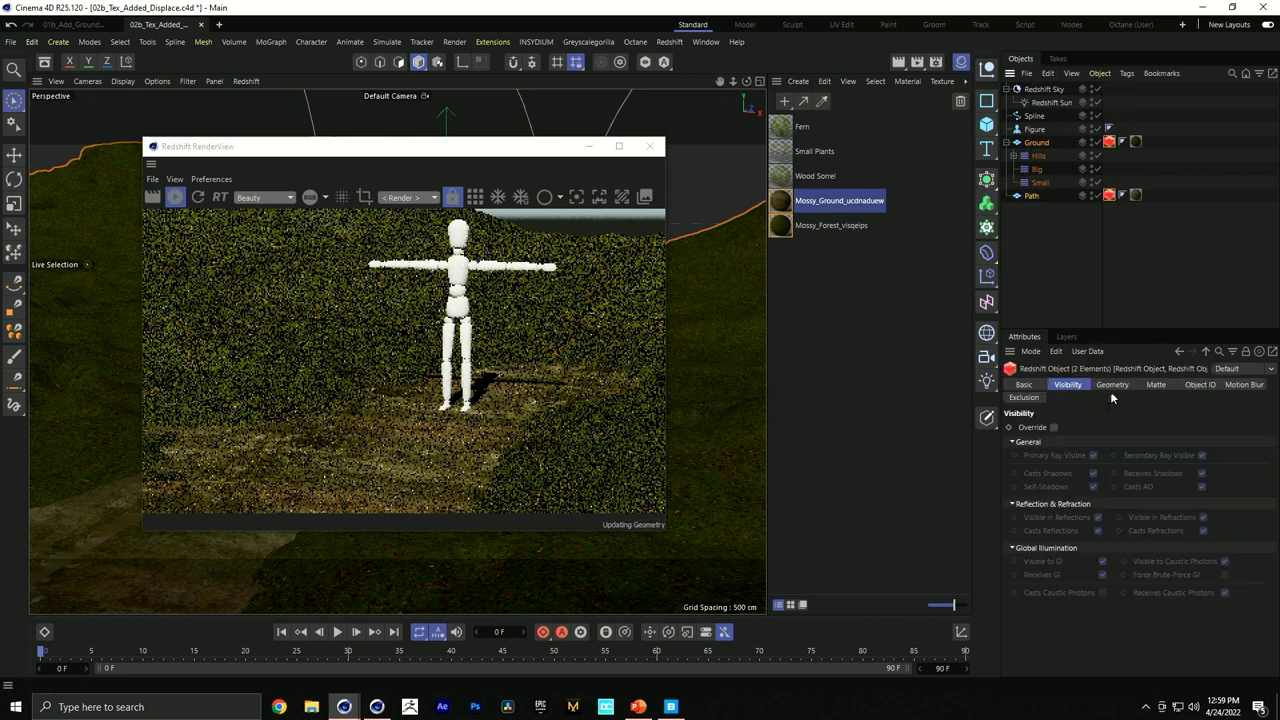
{"action": "left_click", "coordinate": [1112, 386]}
{"action": "left_click", "coordinate": [1054, 427]}
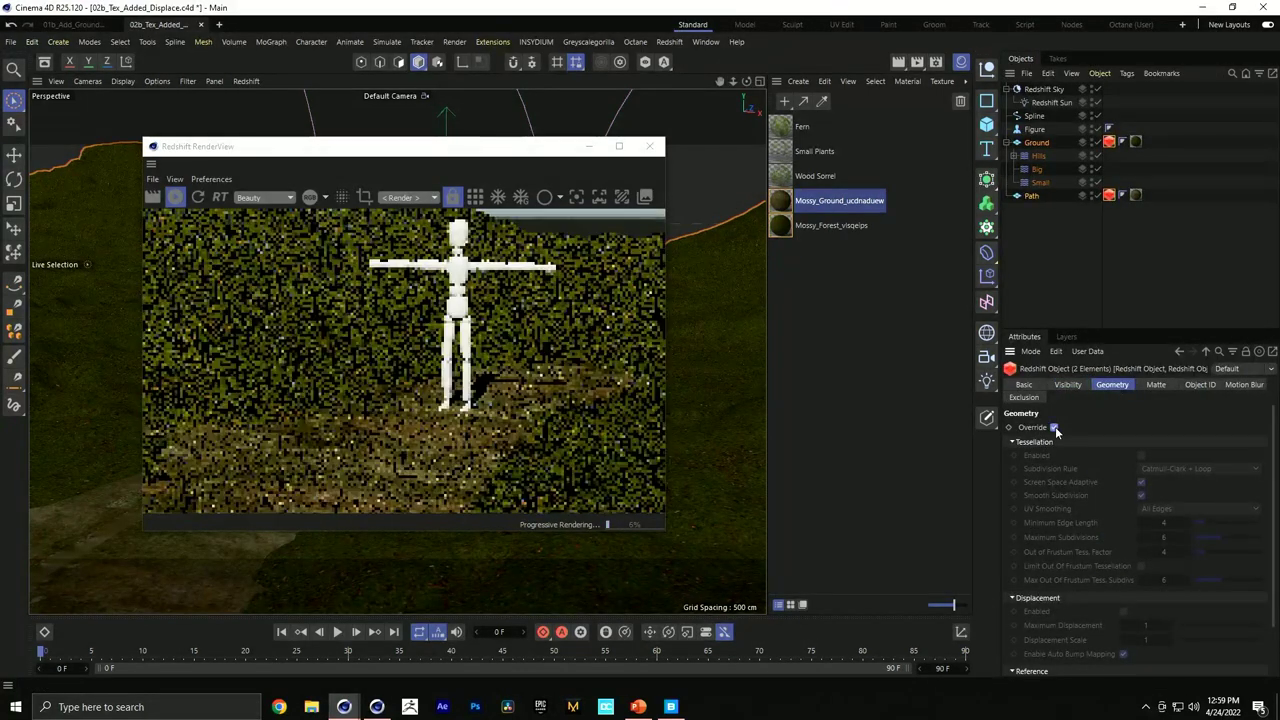
{"action": "left_click", "coordinate": [1124, 611]}
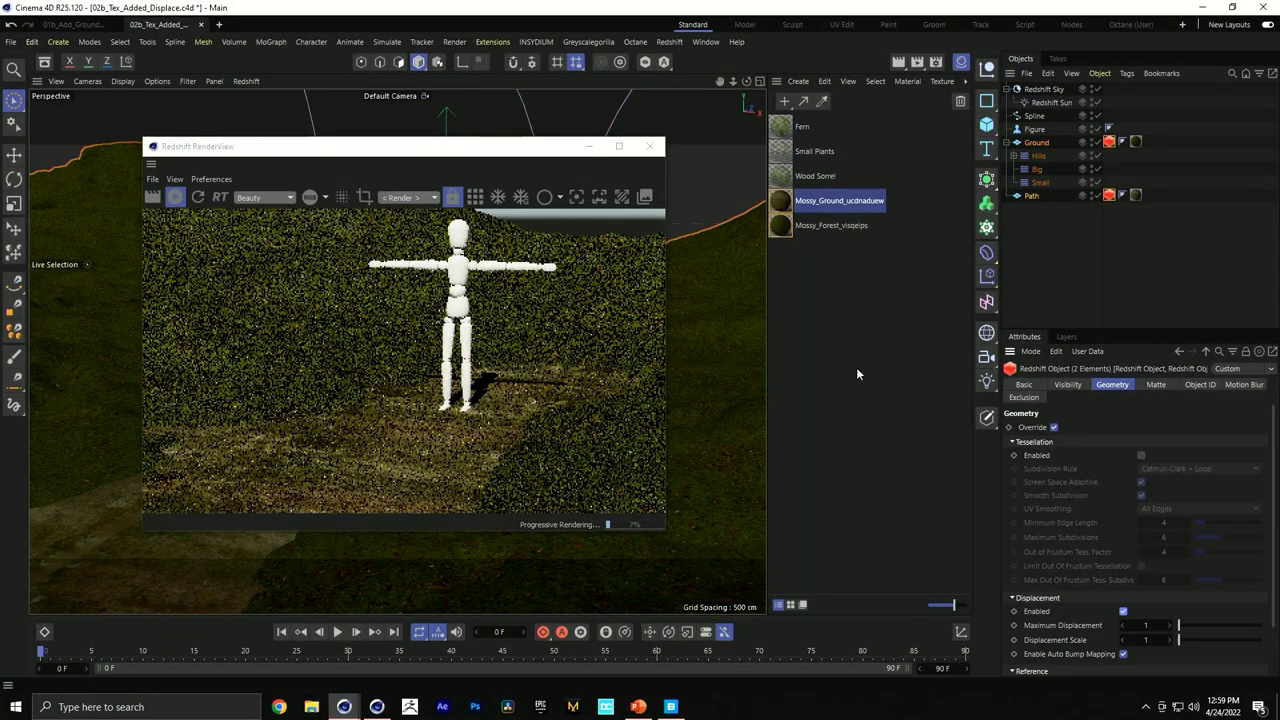
{"action": "left_click", "coordinate": [511, 432]}
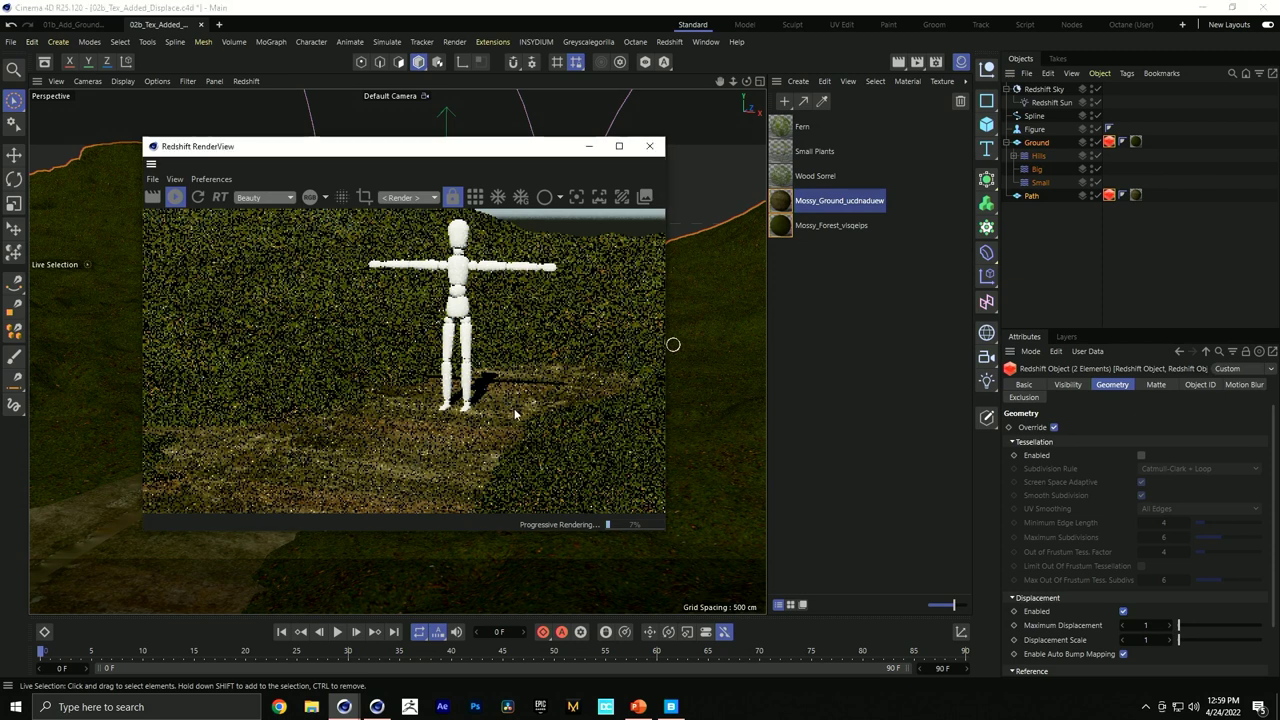
{"action": "left_click", "coordinate": [118, 399]}
Orbit toward the sky and undo the view change, then request closing the Cinema 4D window.
{"action": "left_click_drag", "start_coordinate": [118, 399], "coordinate": [77, 494], "text": "alt"}
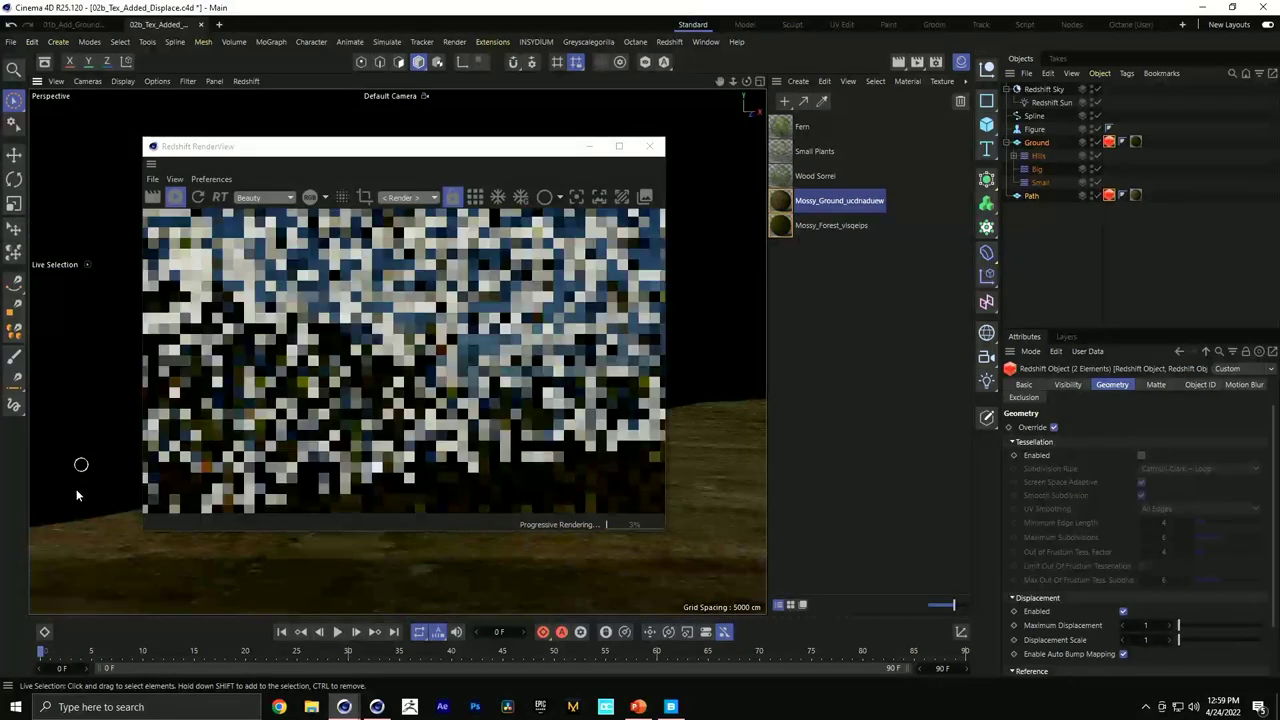
{"action": "key", "text": "ctrl+shift+z"}
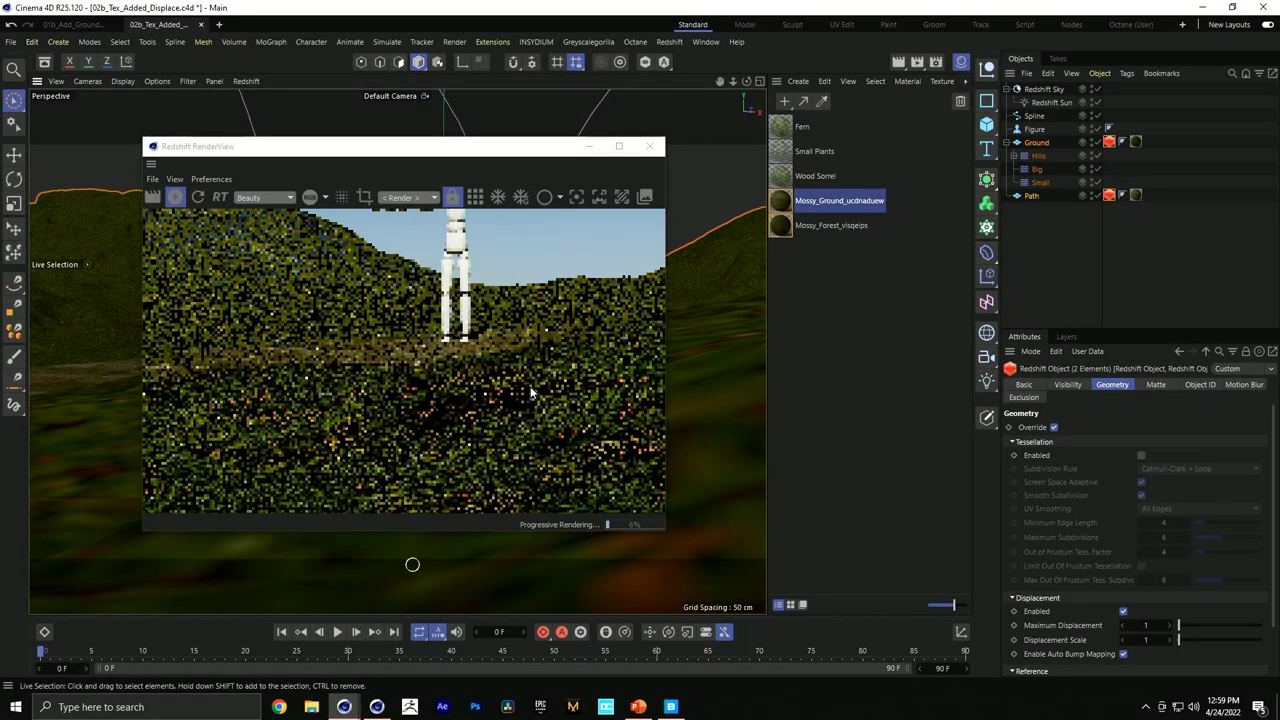
{"action": "right_click", "coordinate": [377, 707]}
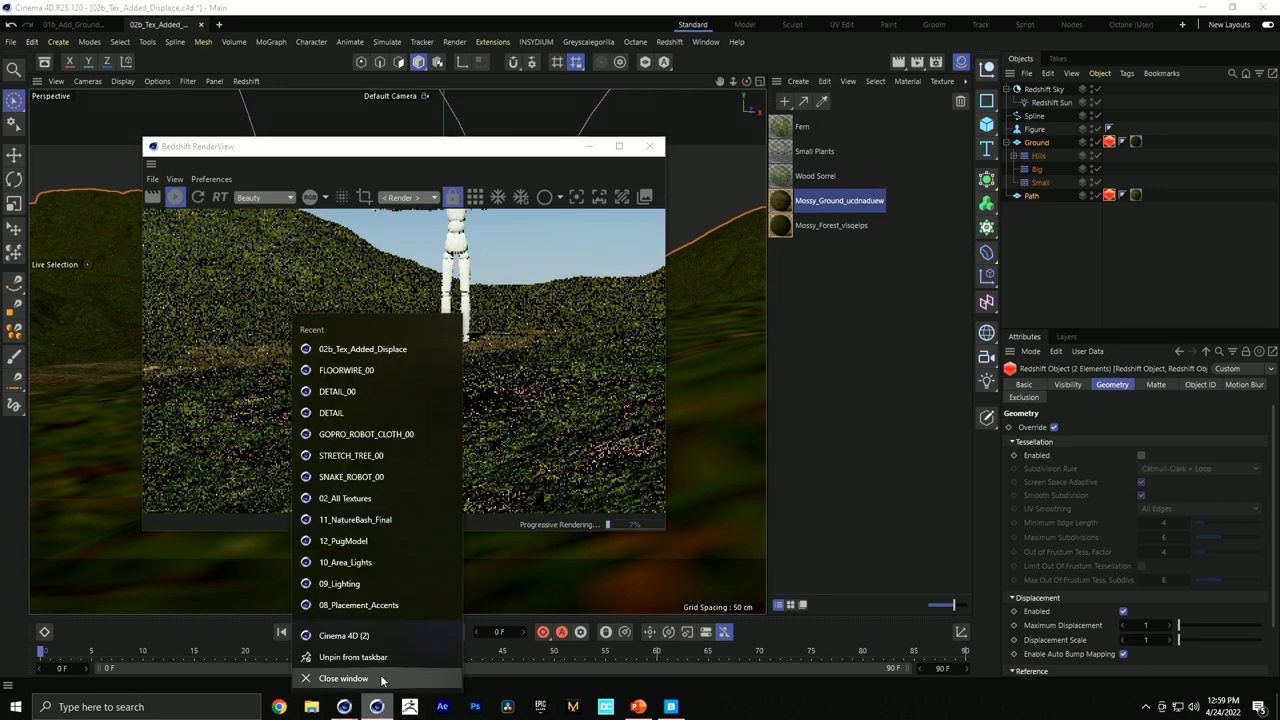
{"action": "left_click", "coordinate": [381, 678]}
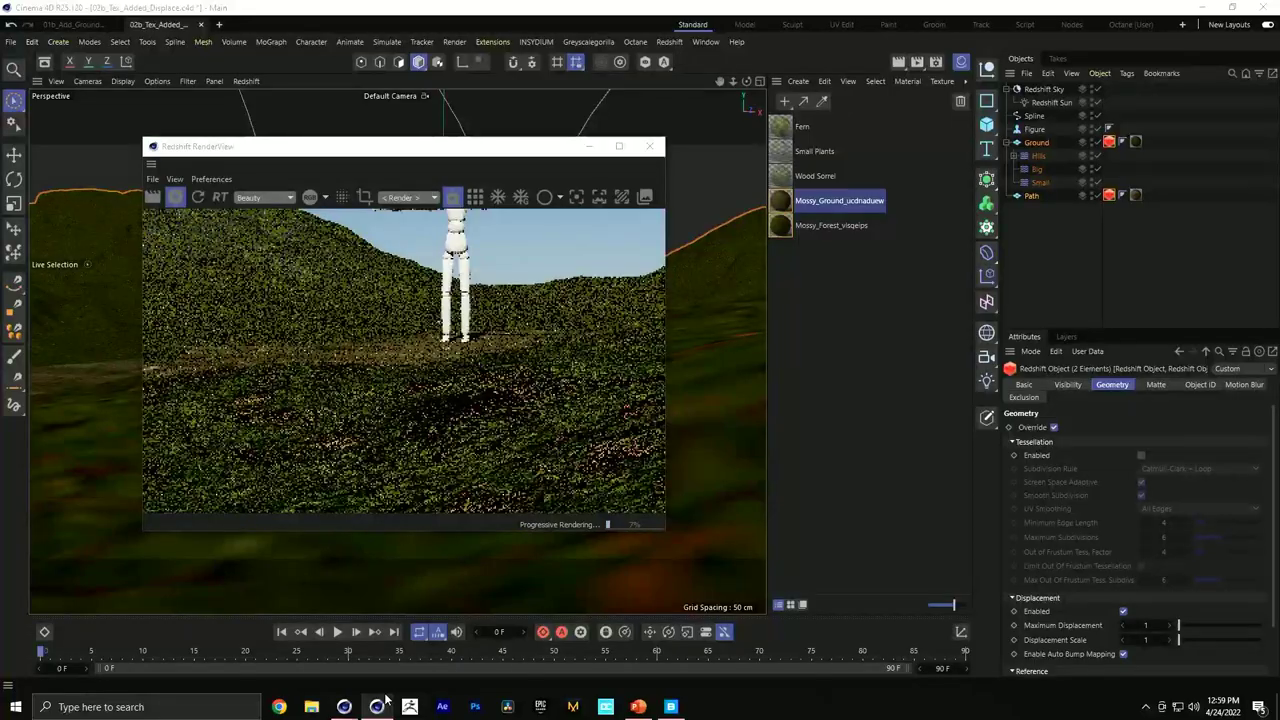
End the Cinema 4D R26 task in Task Manager, then select the Path's Redshift tag.
{"action": "key", "text": "ctrl+alt+Delete"}
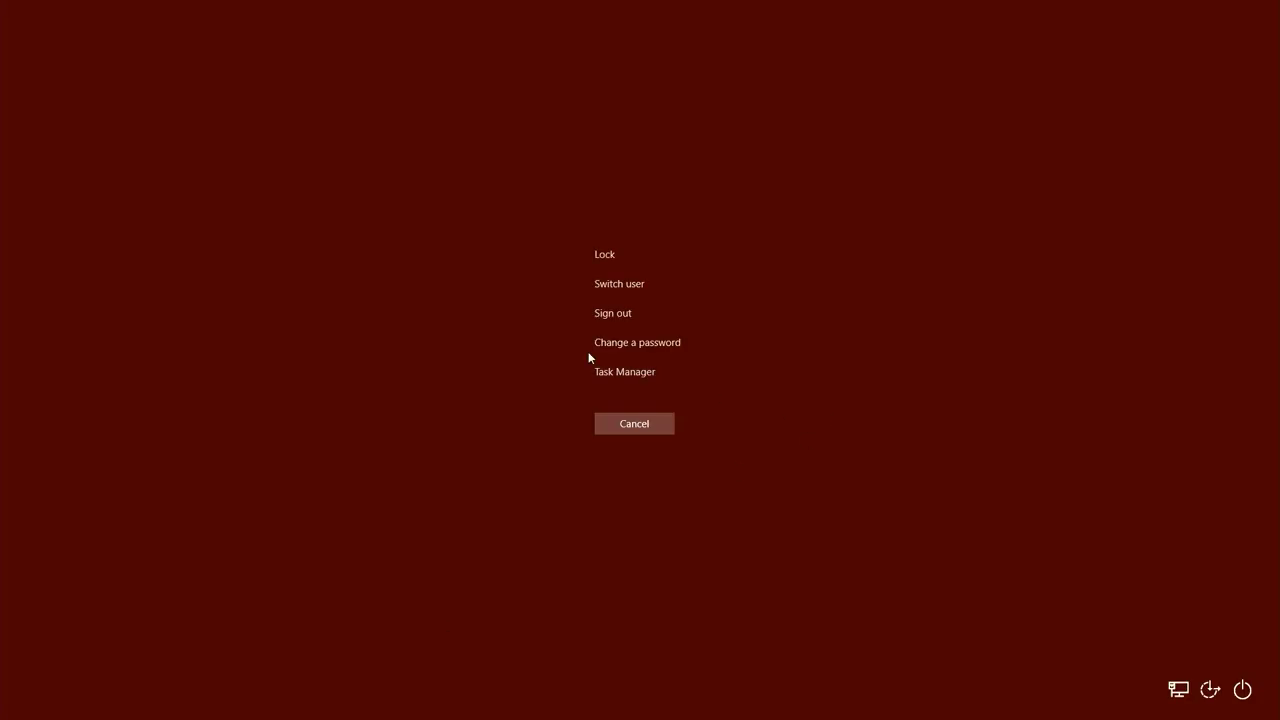
{"action": "left_click", "coordinate": [608, 372]}
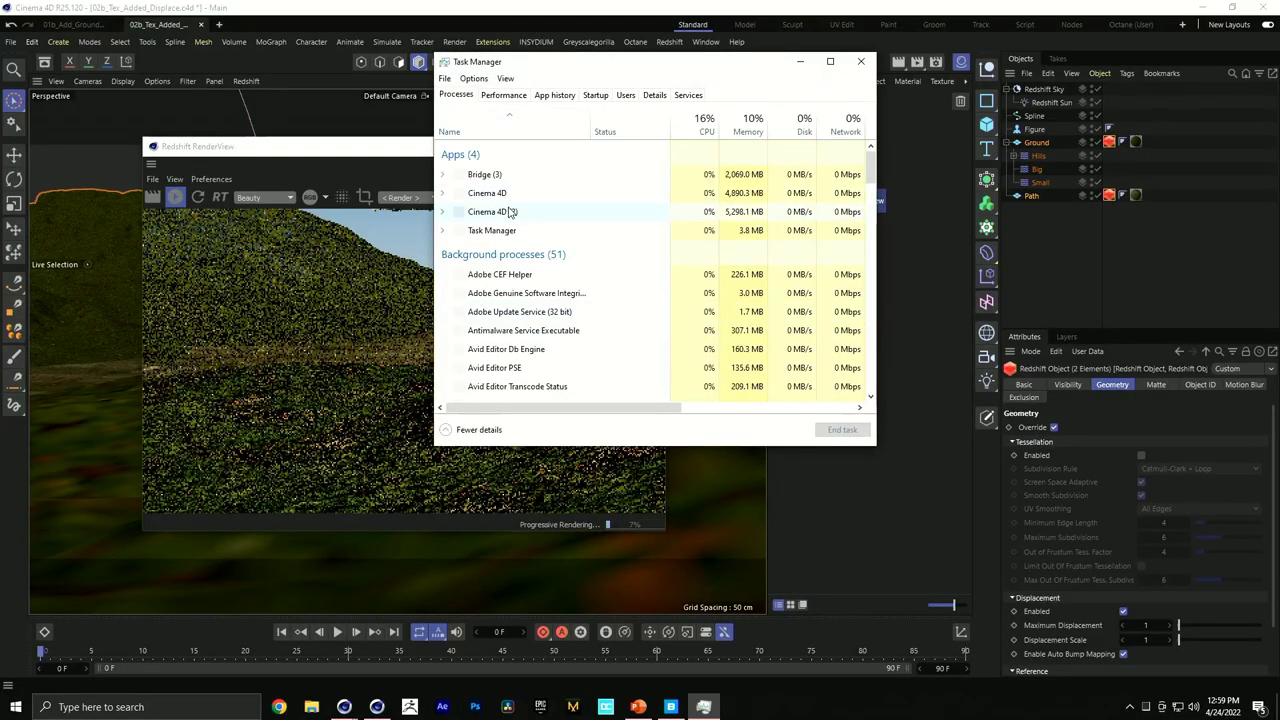
{"action": "left_click", "coordinate": [443, 212]}
{"action": "left_click", "coordinate": [443, 212]}
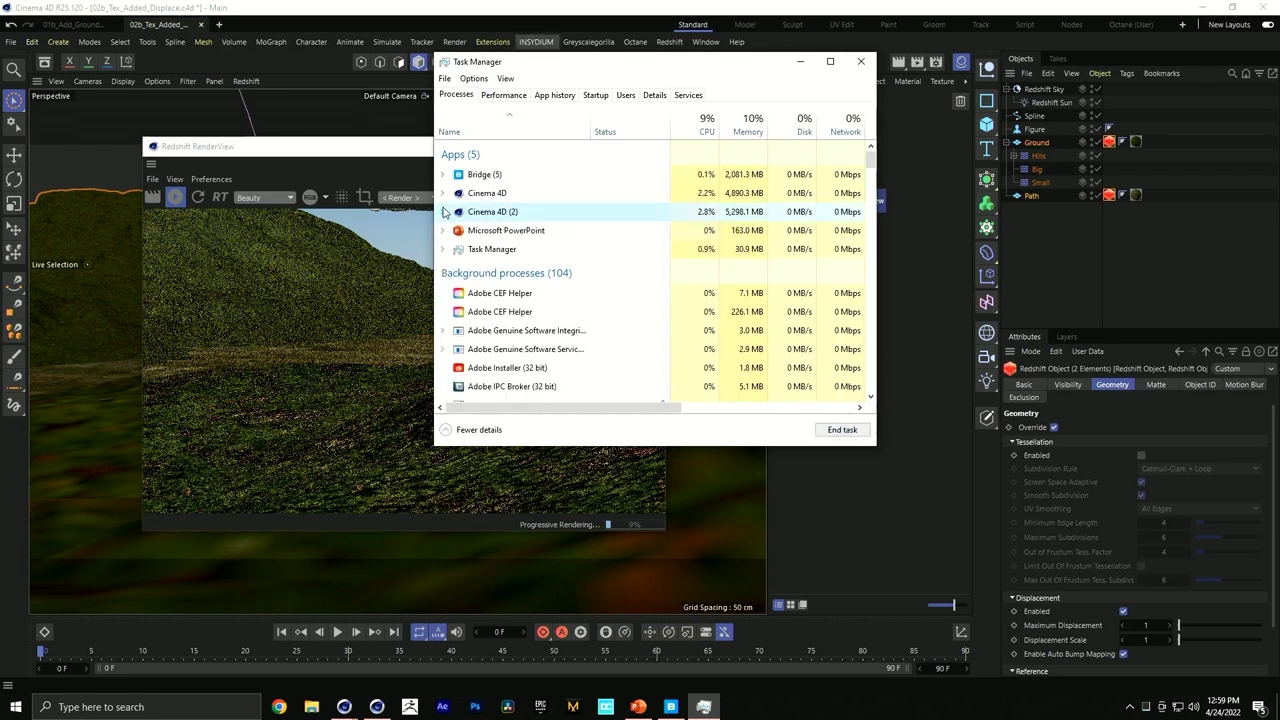
{"action": "left_click", "coordinate": [443, 194]}
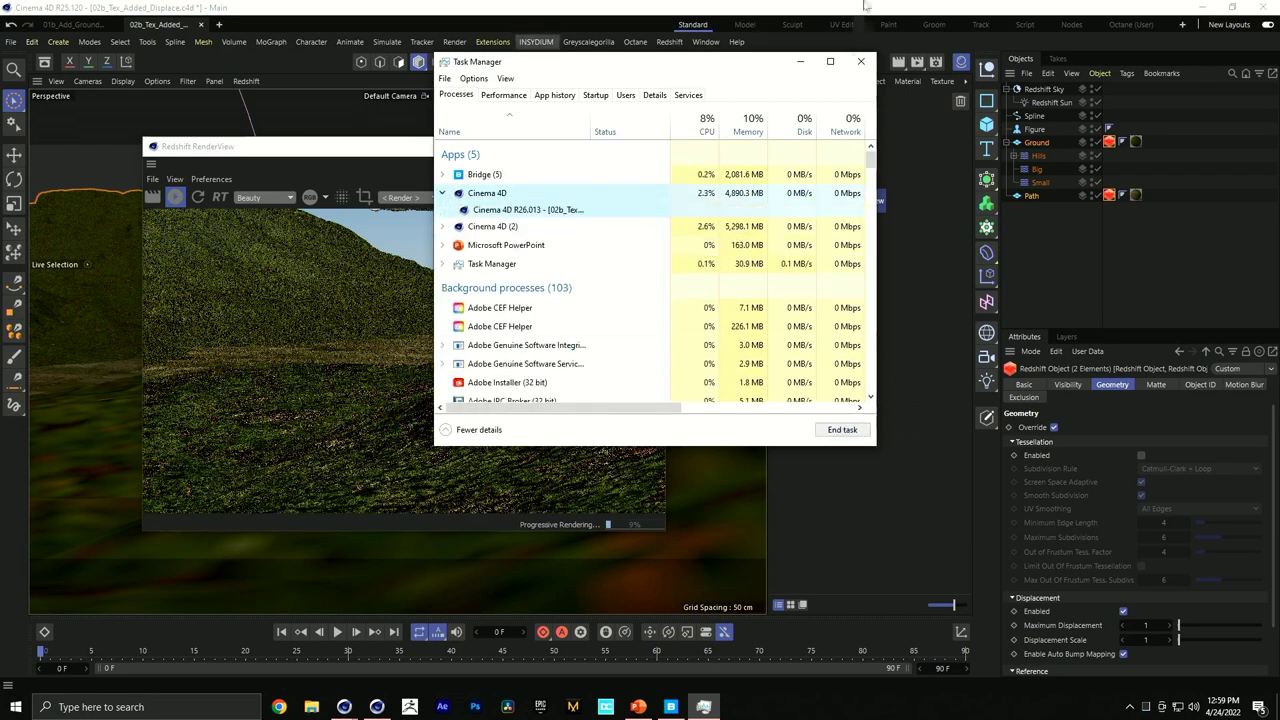
{"action": "left_click", "coordinate": [845, 431]}
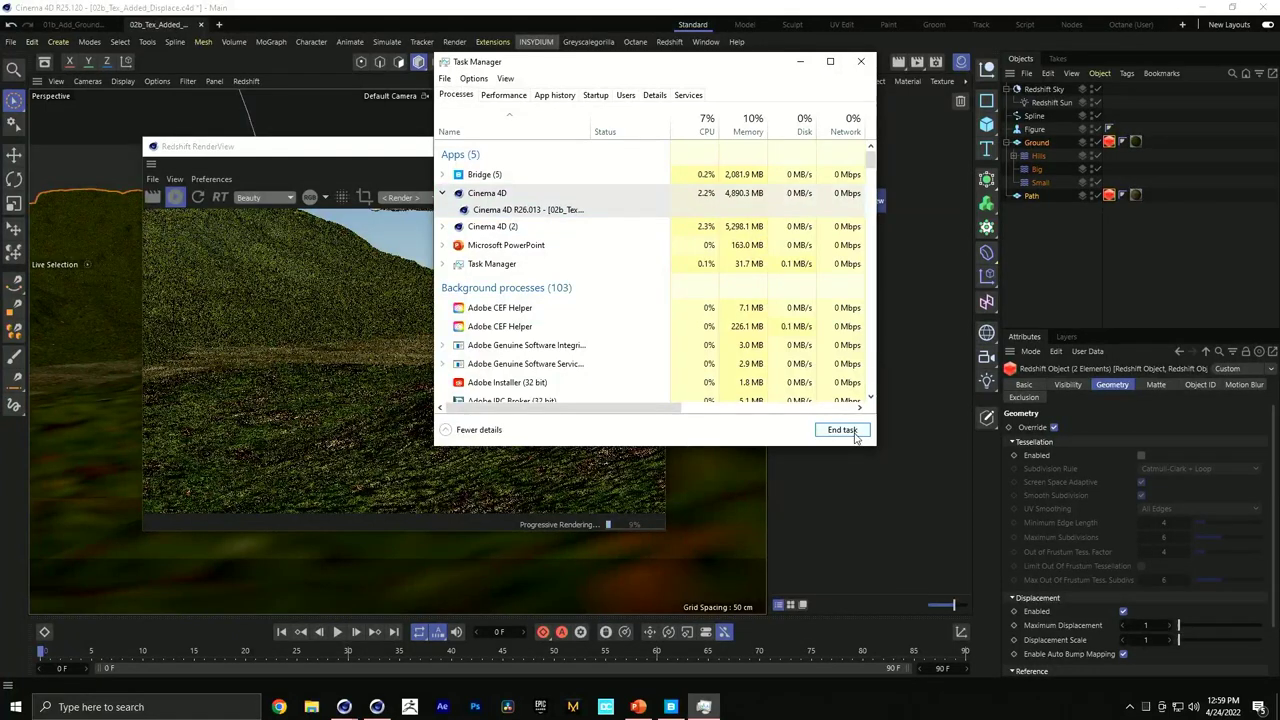
{"action": "left_click", "coordinate": [874, 66]}
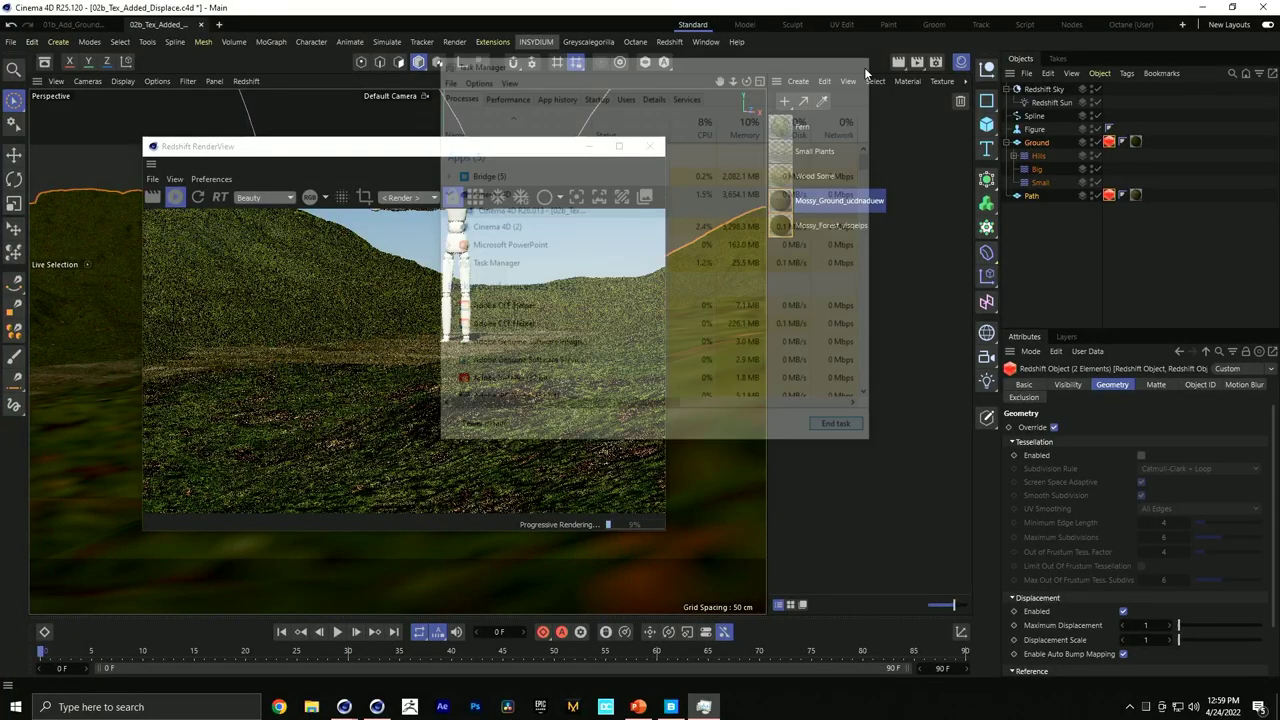
{"action": "left_click_drag", "start_coordinate": [447, 183], "coordinate": [517, 215]}
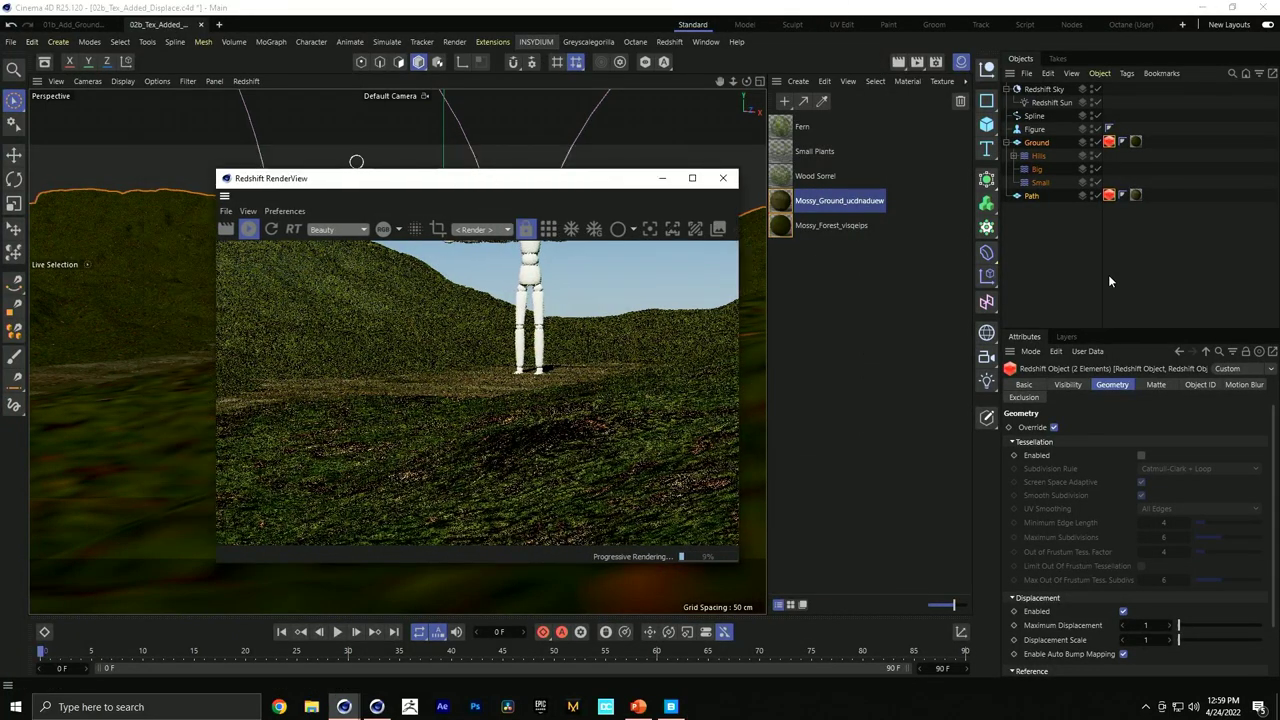
{"action": "left_click", "coordinate": [1108, 195]}
Set Maximum Displacement to 5 on both Redshift tags and open Mossy_Ground_ucdnaduew's shader graph.
{"action": "left_click", "coordinate": [1108, 195], "text": "ctrl"}
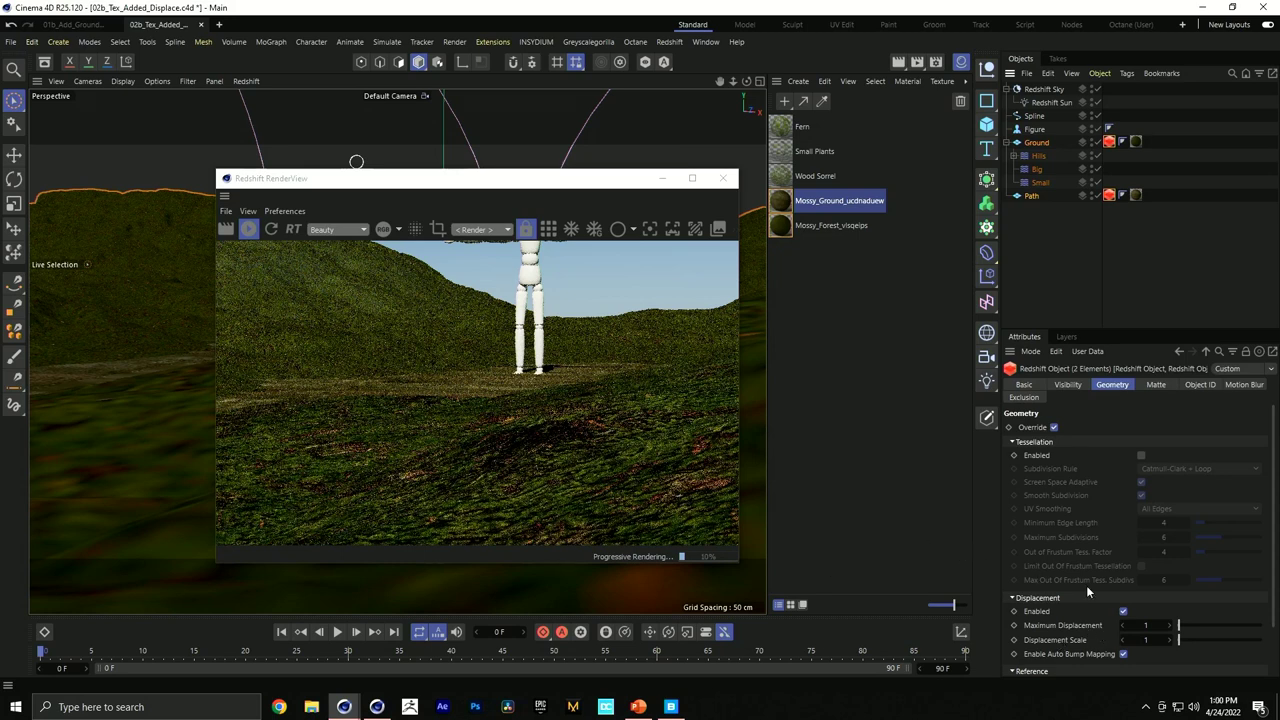
{"action": "left_click", "coordinate": [1145, 626]}
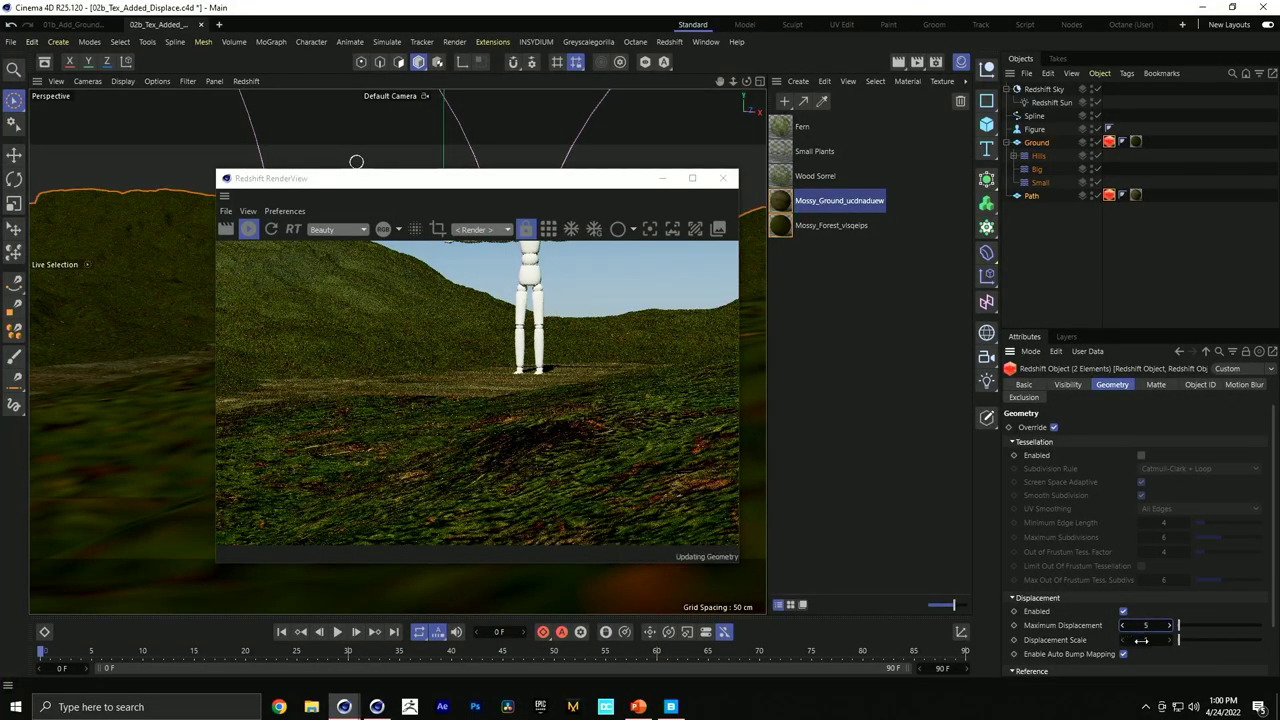
{"action": "left_click", "coordinate": [1089, 642]}
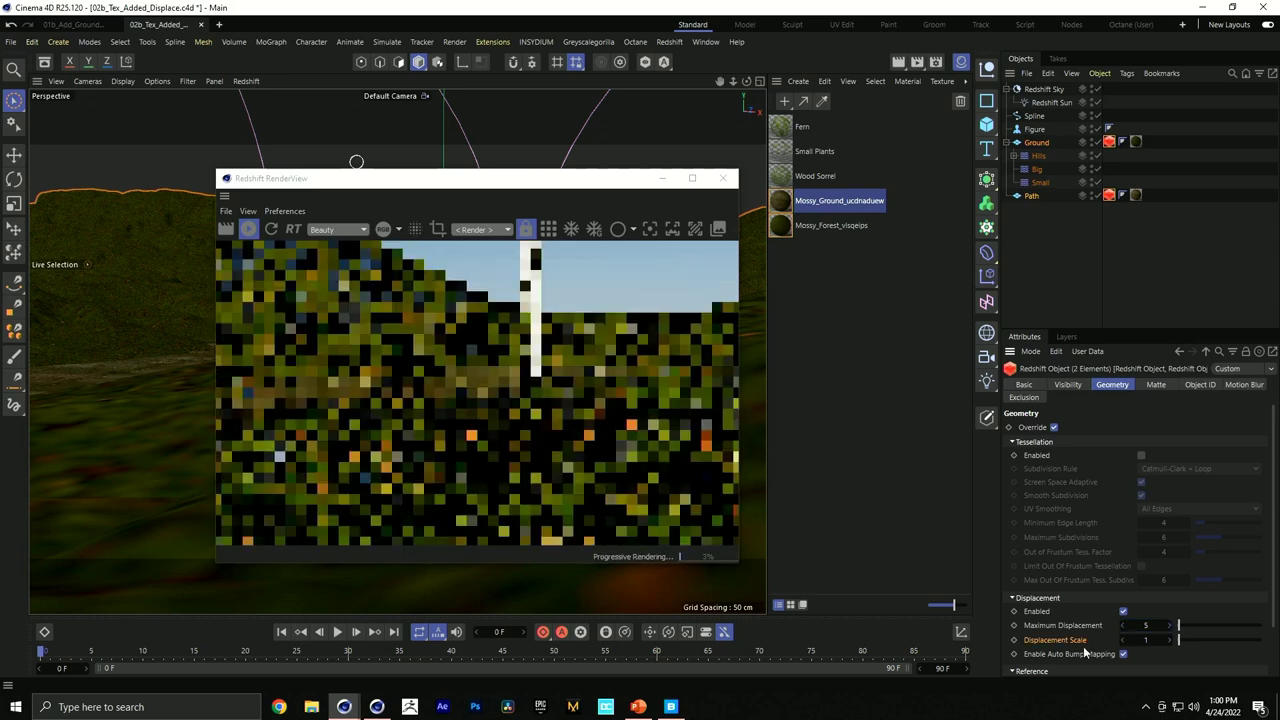
{"action": "double_click", "coordinate": [805, 206]}
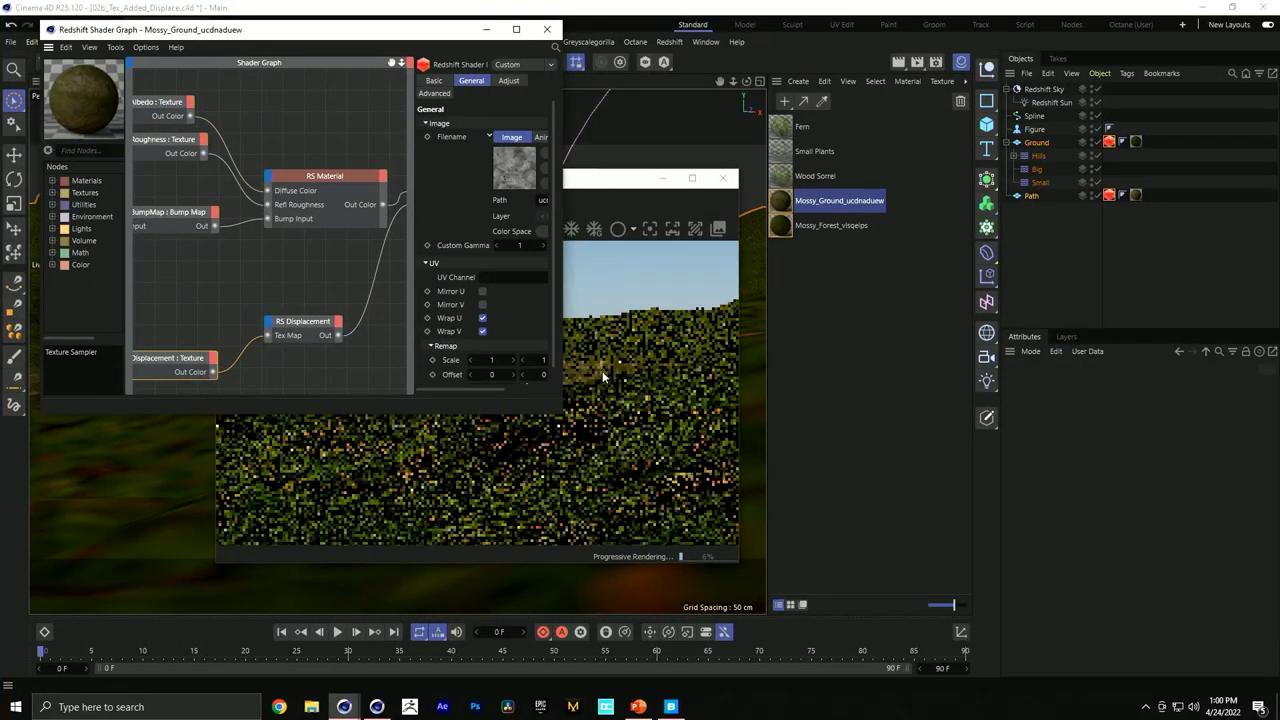
Check the RS Displacement node, set Displacement Scale 2 on both Redshift tags, close the graph.
{"action": "left_click", "coordinate": [300, 321]}
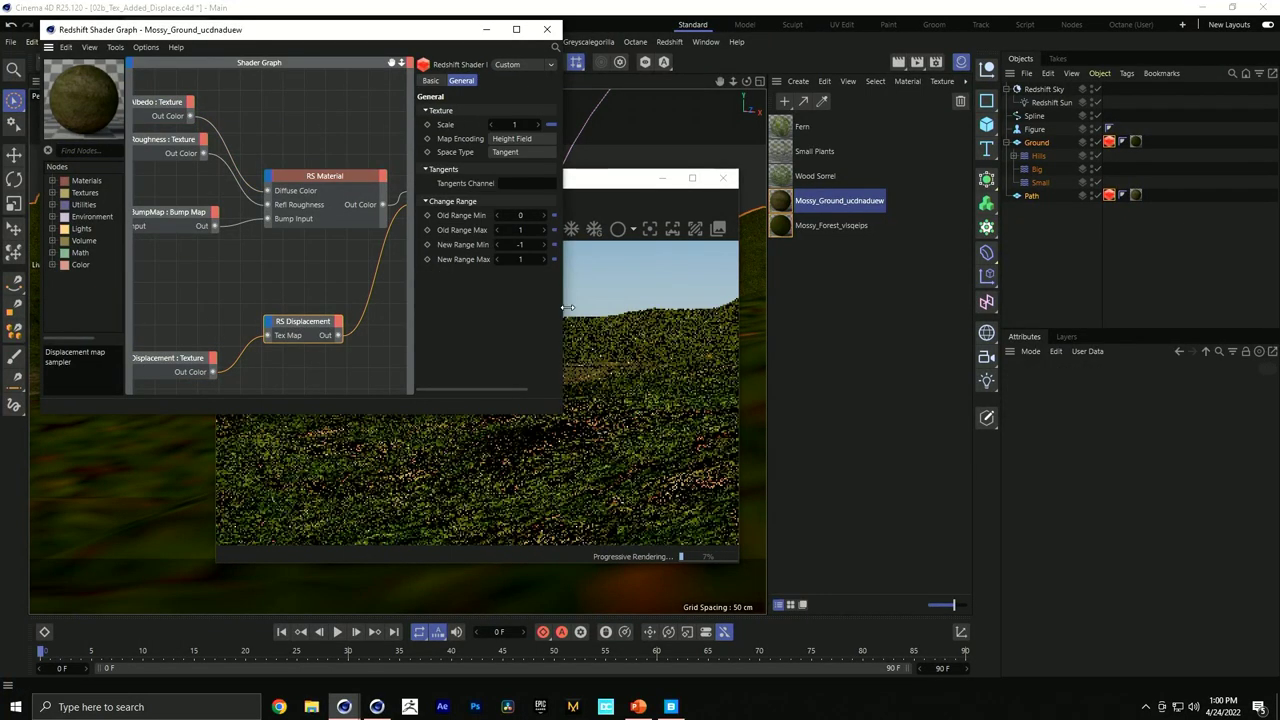
{"action": "left_click_drag", "start_coordinate": [567, 307], "coordinate": [700, 300]}
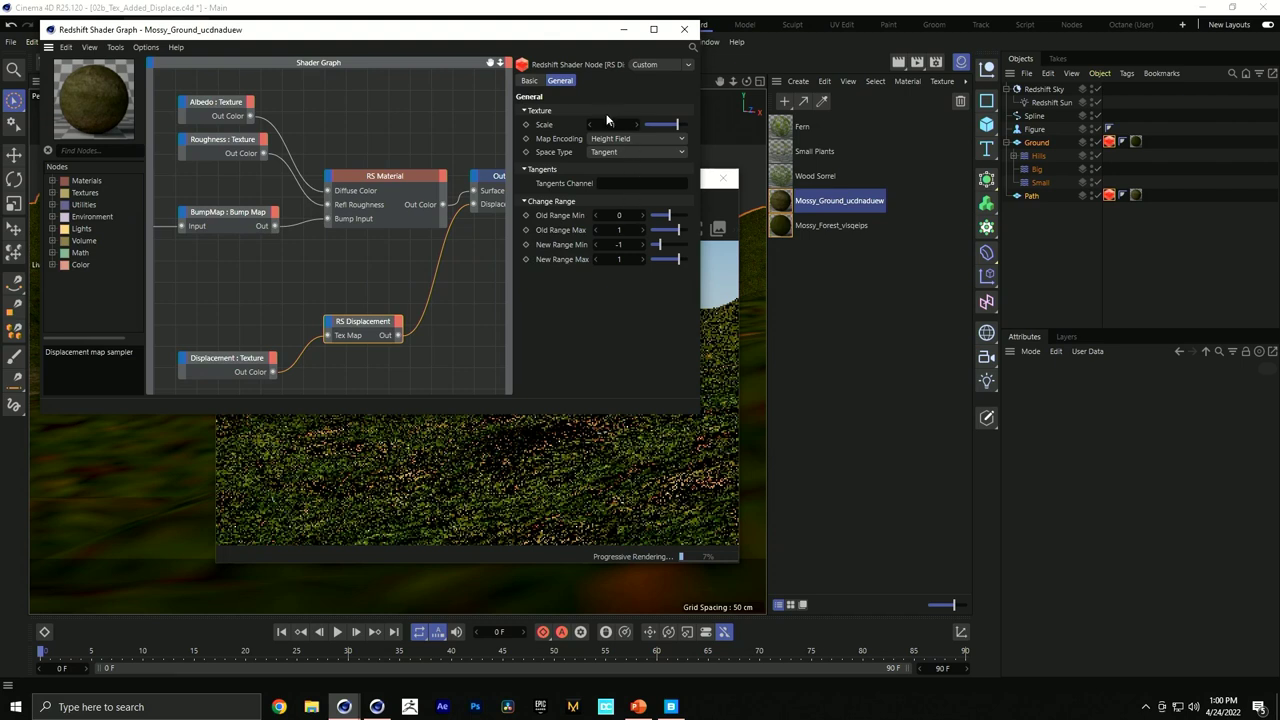
{"action": "left_click", "coordinate": [1109, 141]}
{"action": "left_click", "coordinate": [1109, 194], "text": "ctrl"}
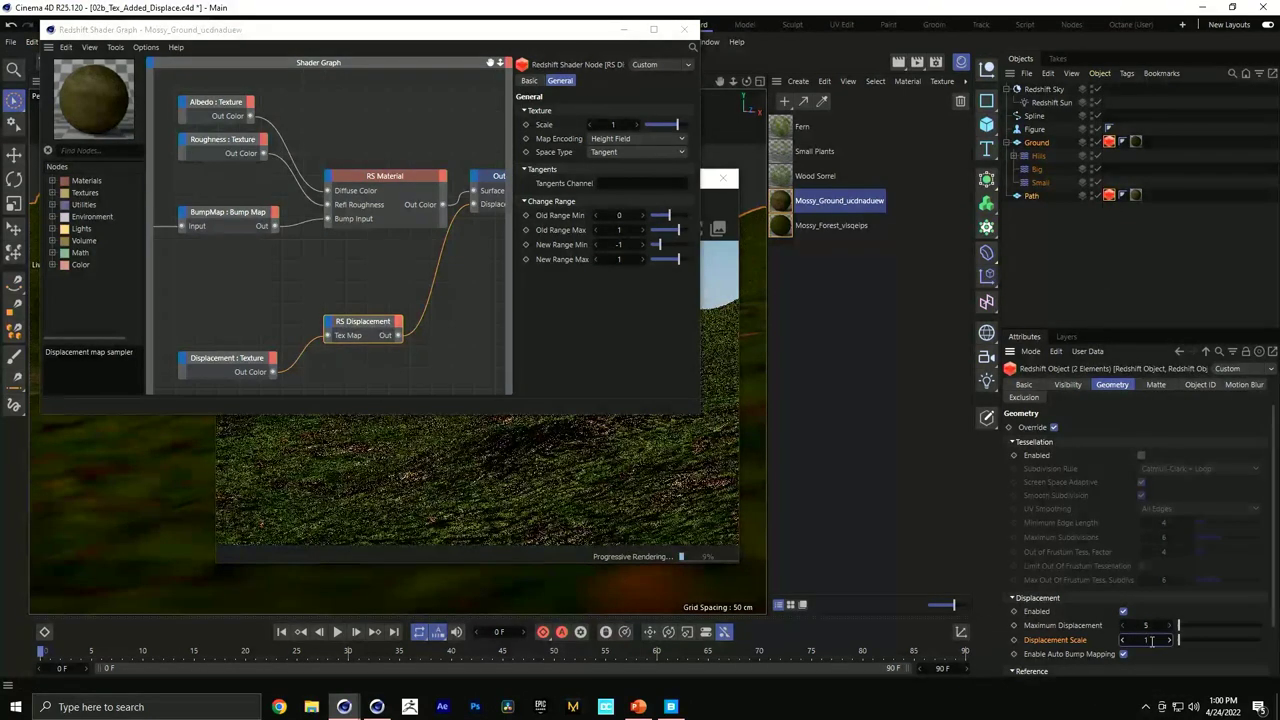
{"action": "key", "text": "Return"}
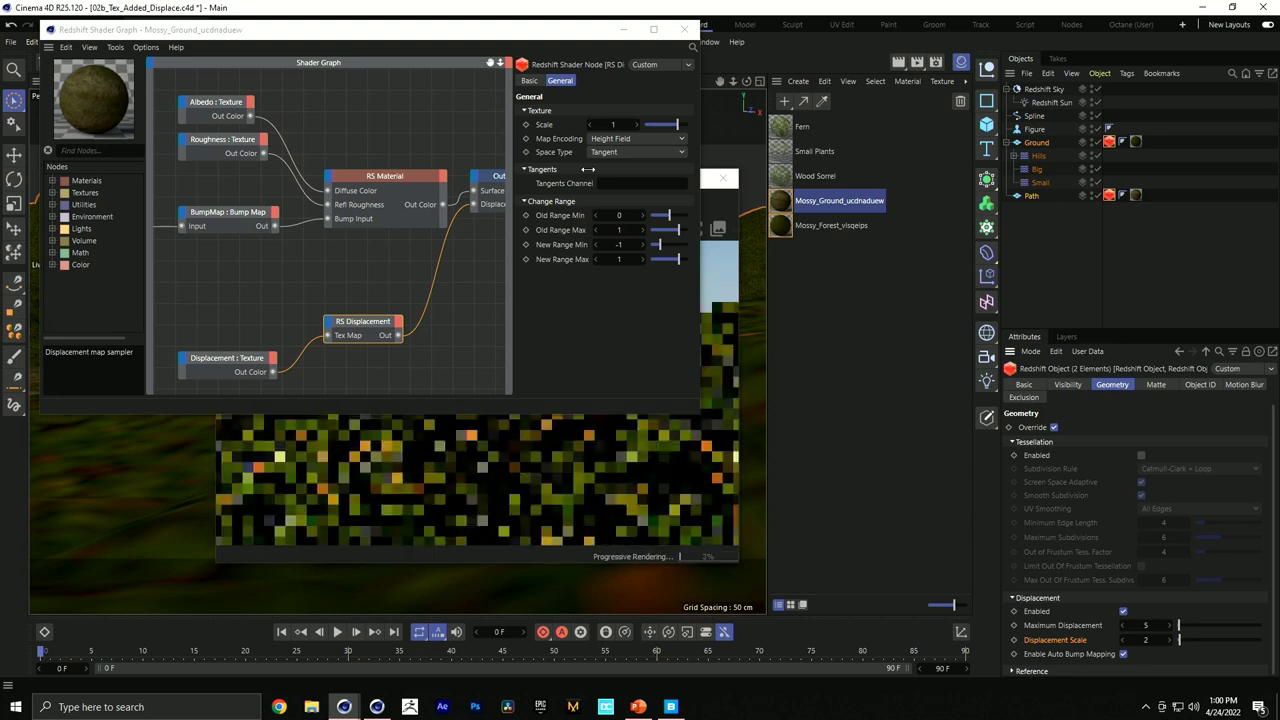
{"action": "left_click", "coordinate": [683, 29]}
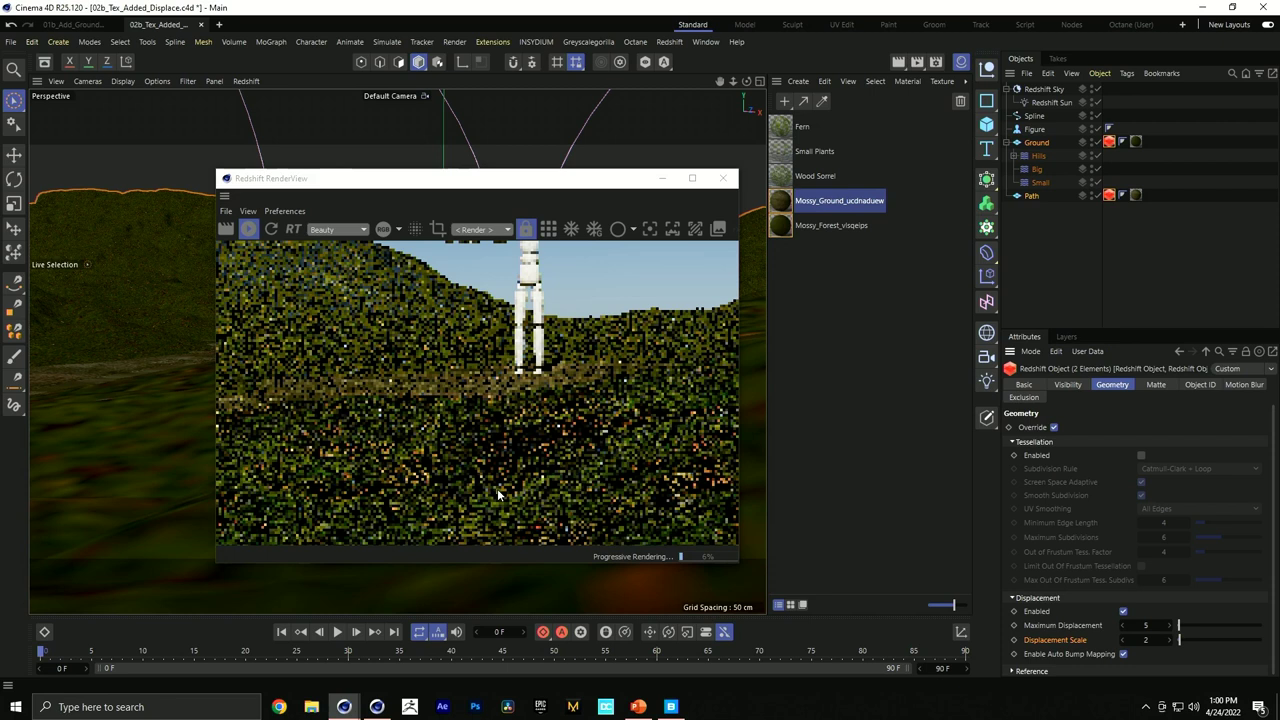
Enter Displacement Scale 5 and Maximum Displacement 10, then reopen the Mossy_Ground shader graph.
{"action": "double_click", "coordinate": [1145, 639]}
{"action": "type", "text": "5"}
{"action": "key", "text": "Return"}
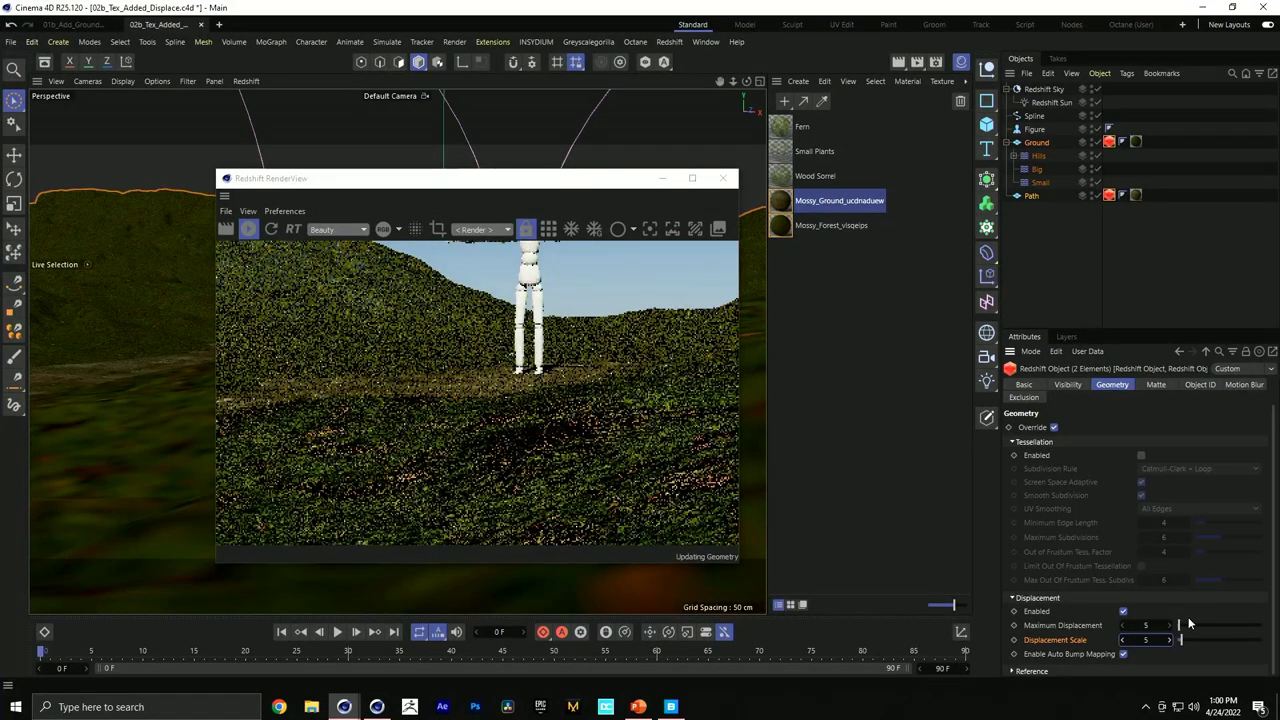
{"action": "double_click", "coordinate": [1150, 625]}
{"action": "type", "text": "10"}
{"action": "key", "text": "Return"}
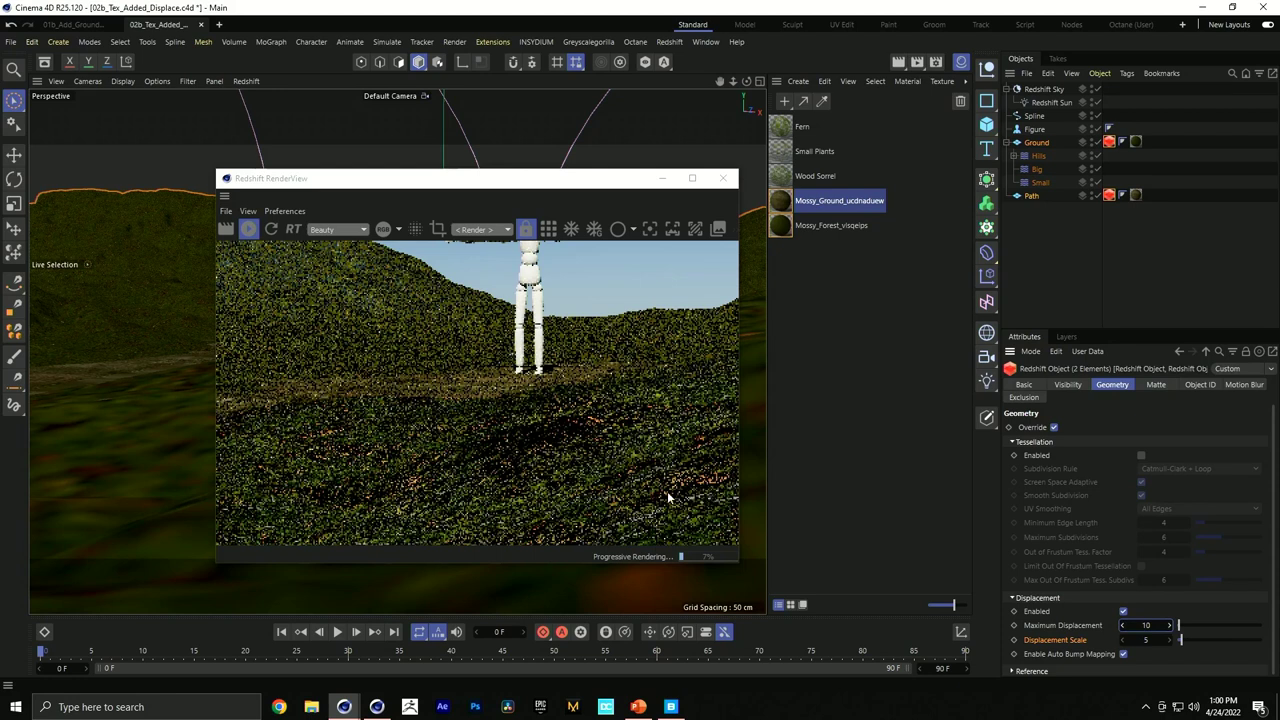
{"action": "double_click", "coordinate": [779, 199]}
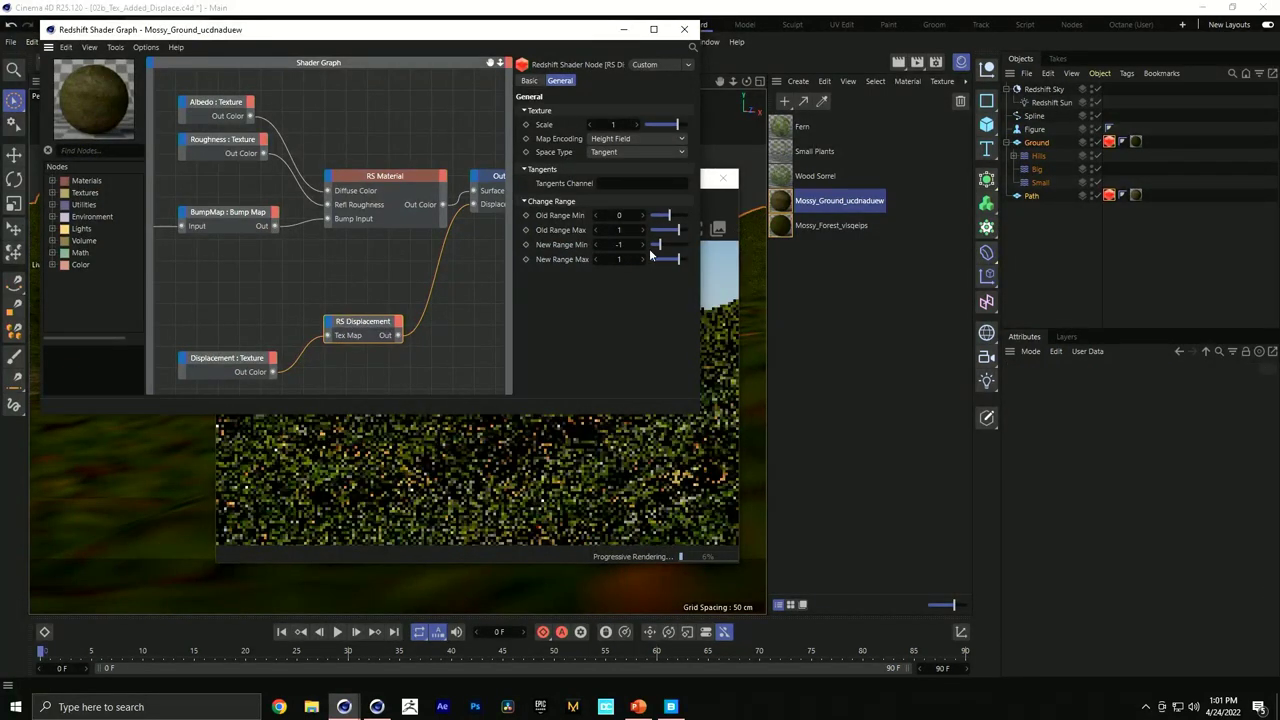
Try New Range Min 0 on the RS Displacement node, restore it to -1, then close.
{"action": "double_click", "coordinate": [620, 244]}
{"action": "type", "text": "0"}
{"action": "key", "text": "Return"}
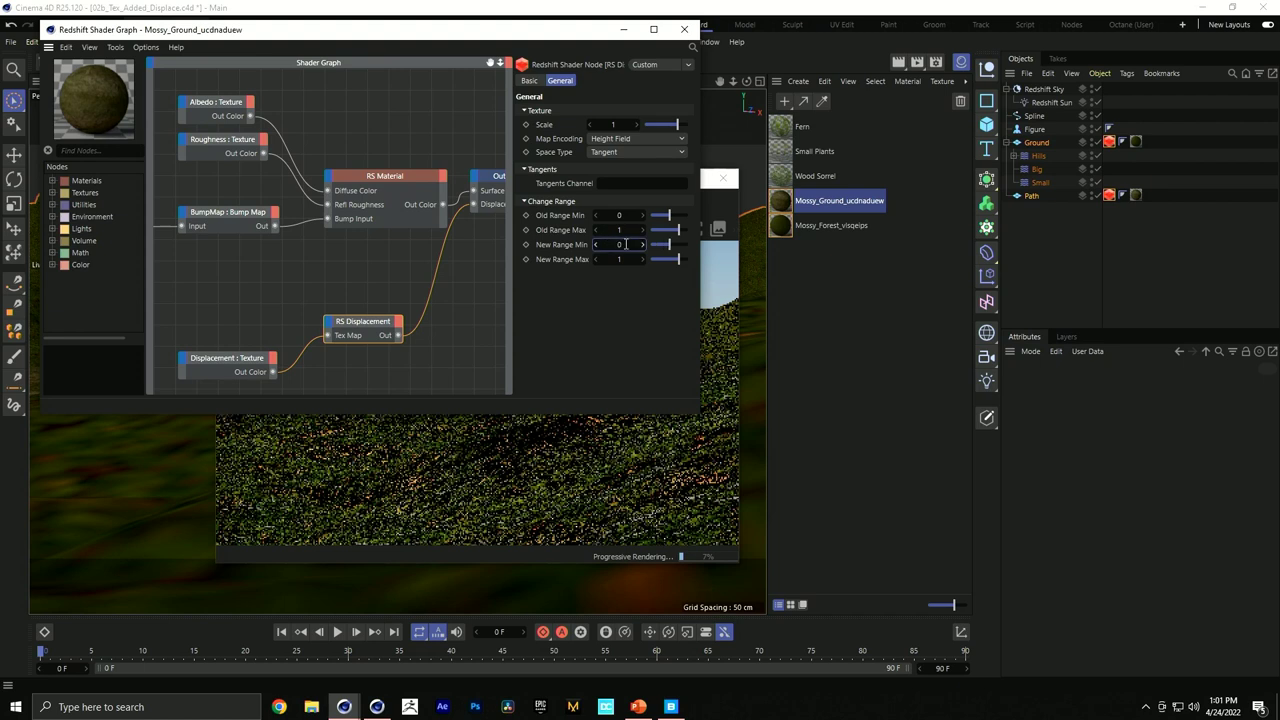
{"action": "left_click_drag", "start_coordinate": [743, 241], "coordinate": [807, 236]}
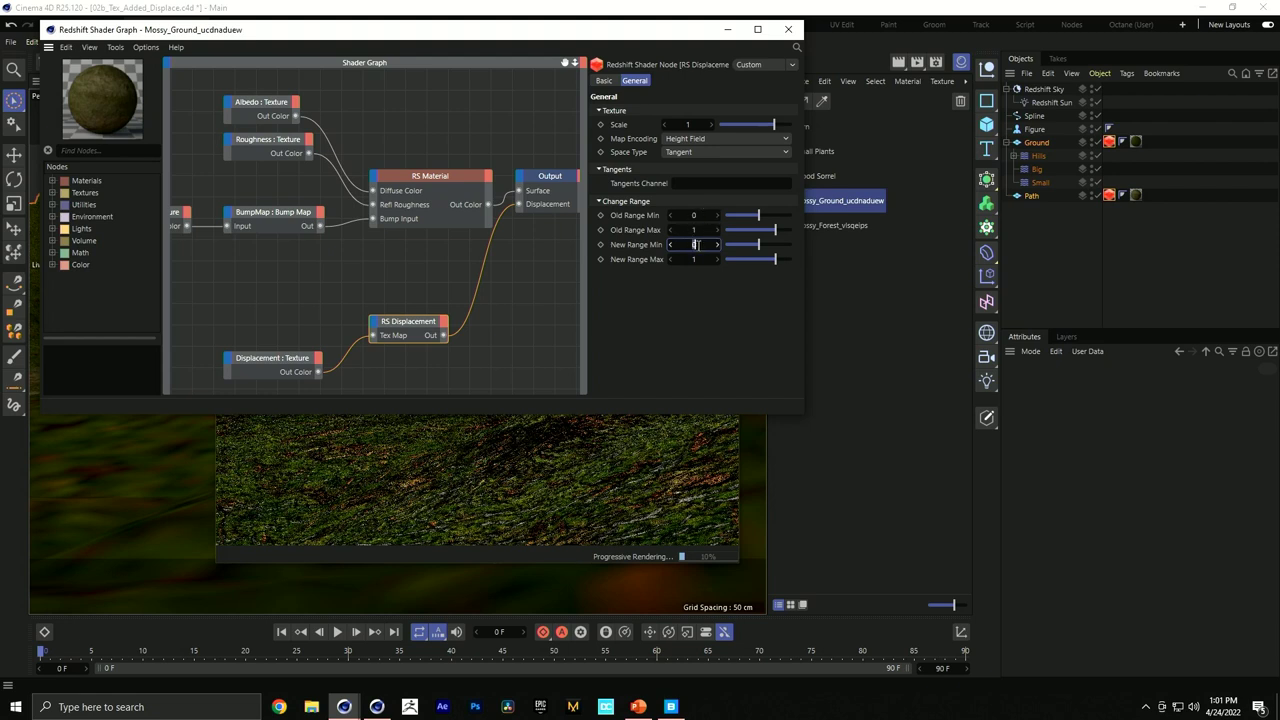
{"action": "type", "text": "1"}
{"action": "key", "text": "Return"}
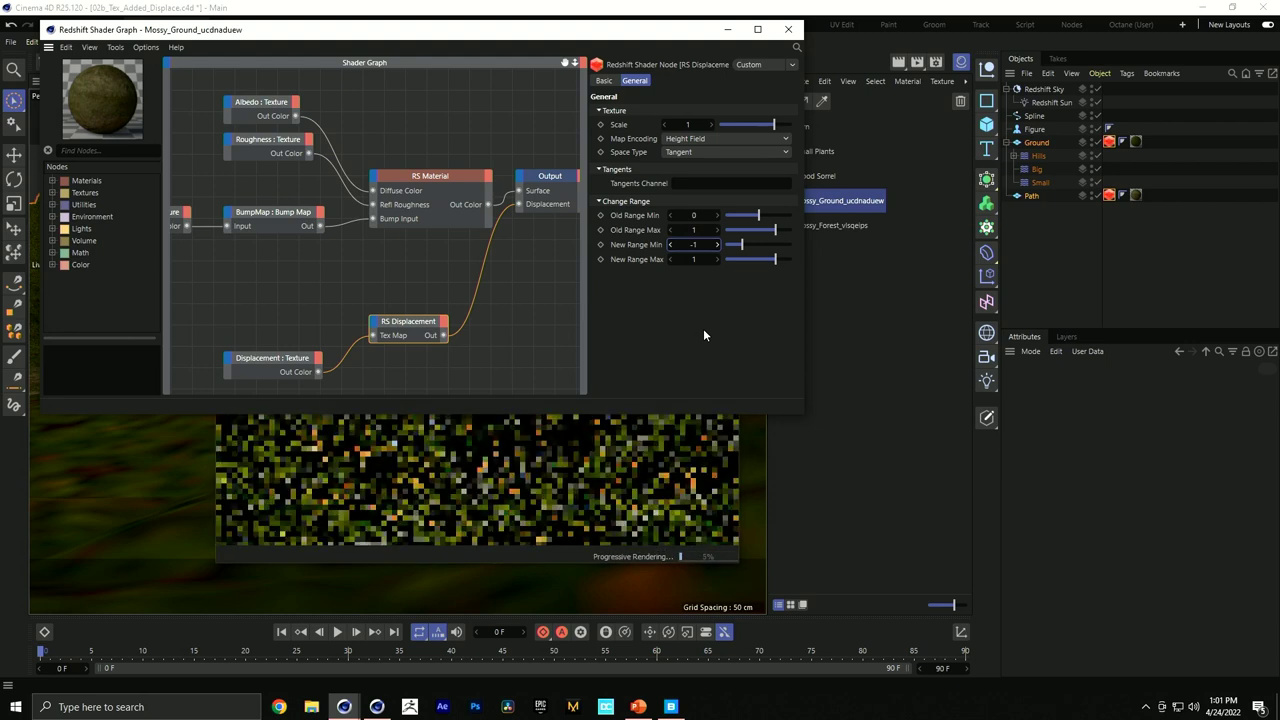
{"action": "left_click", "coordinate": [781, 30]}
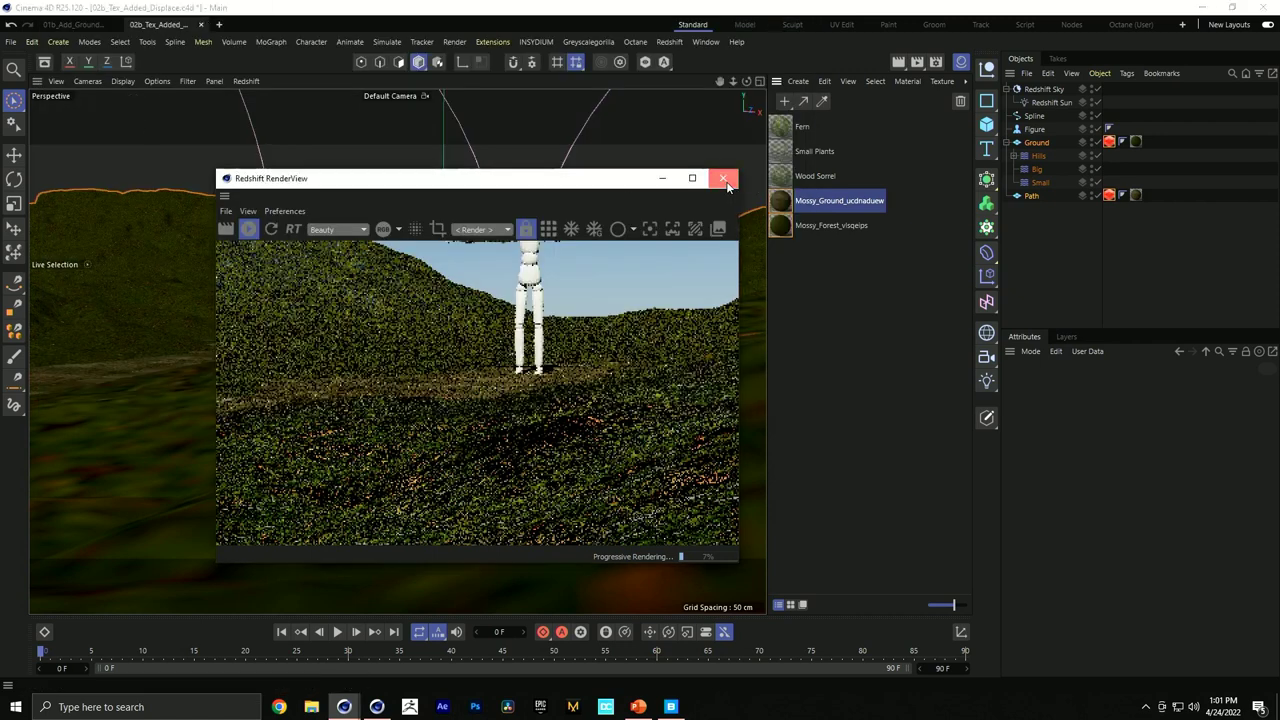
Close the RenderView and open 03_Add_GroundCover from the project folder in File Explorer.
{"action": "left_click", "coordinate": [724, 179]}
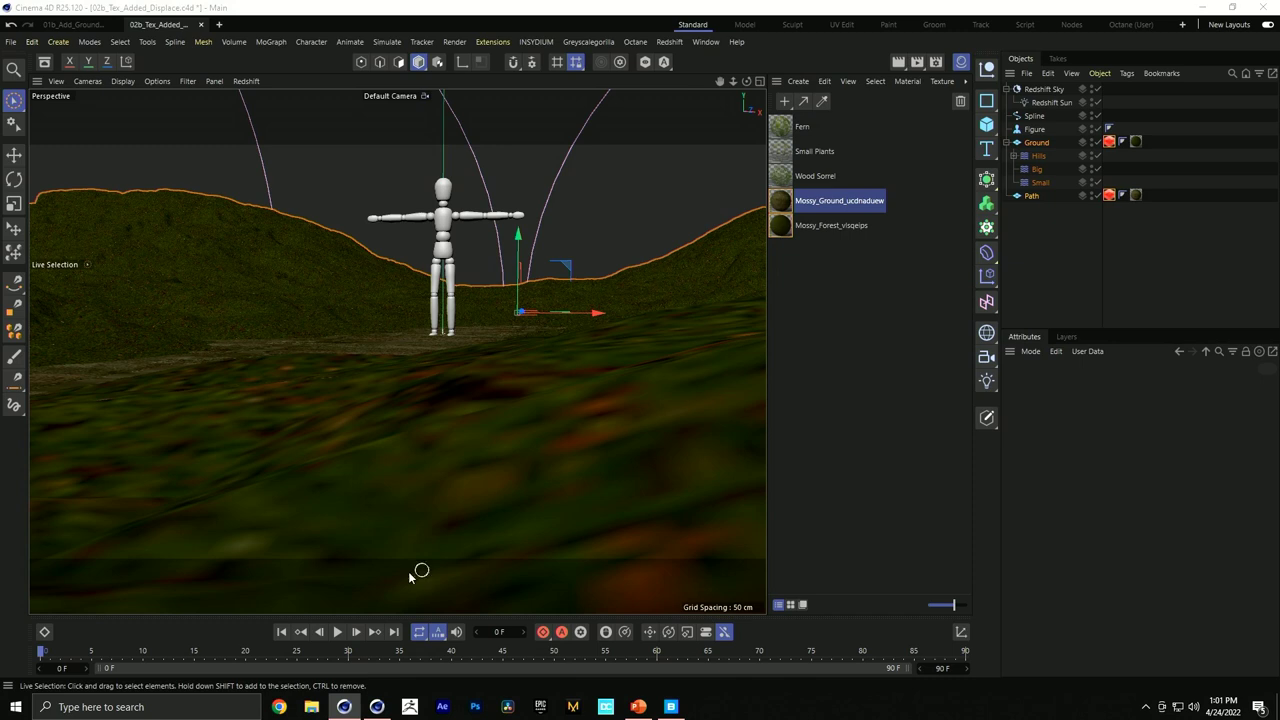
{"action": "left_click", "coordinate": [313, 707]}
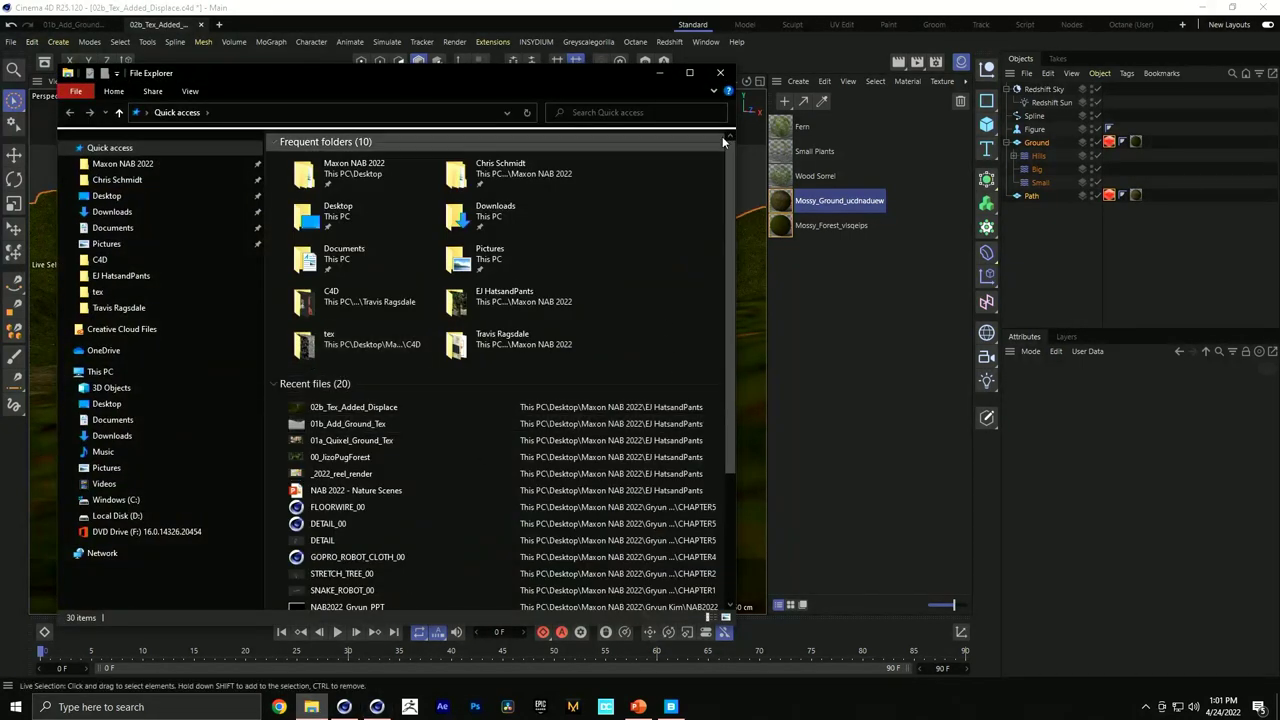
{"action": "left_click", "coordinate": [236, 276]}
{"action": "double_click", "coordinate": [336, 273]}
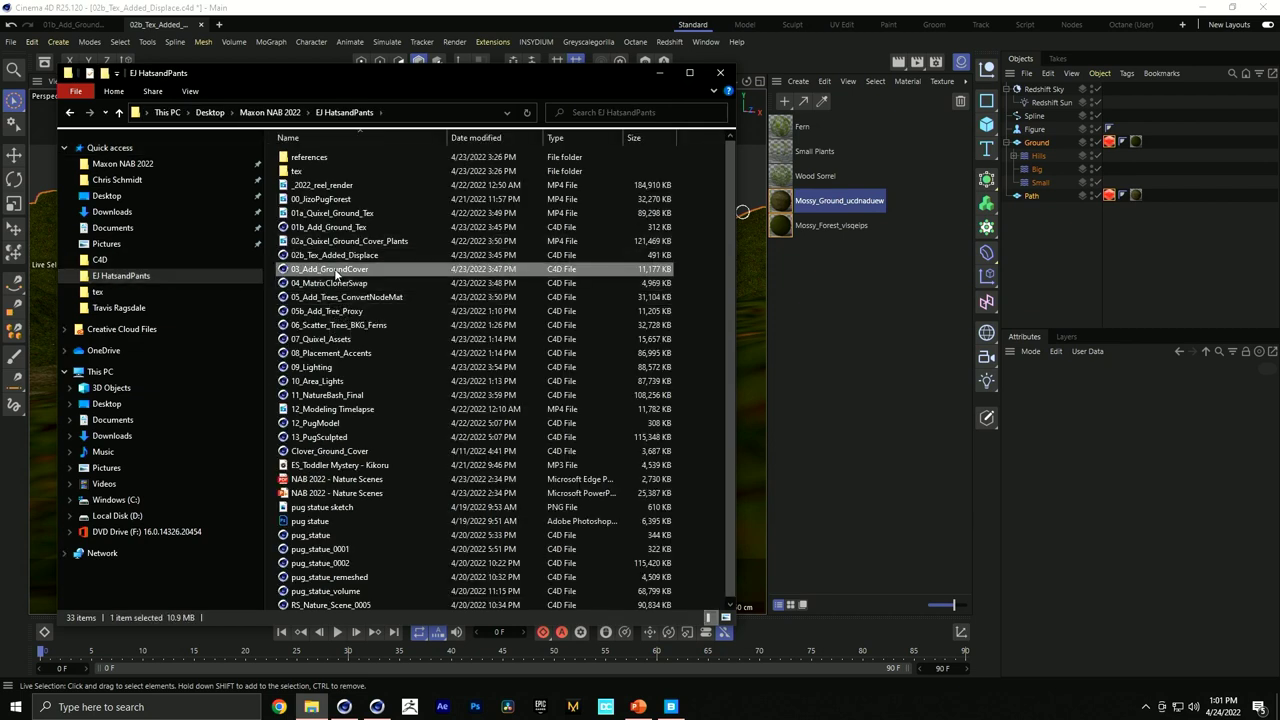
Bring the 03_Add_GroundCover scene forward, orbit around the figure, and select the Sorrel object.
{"action": "left_click", "coordinate": [776, 39]}
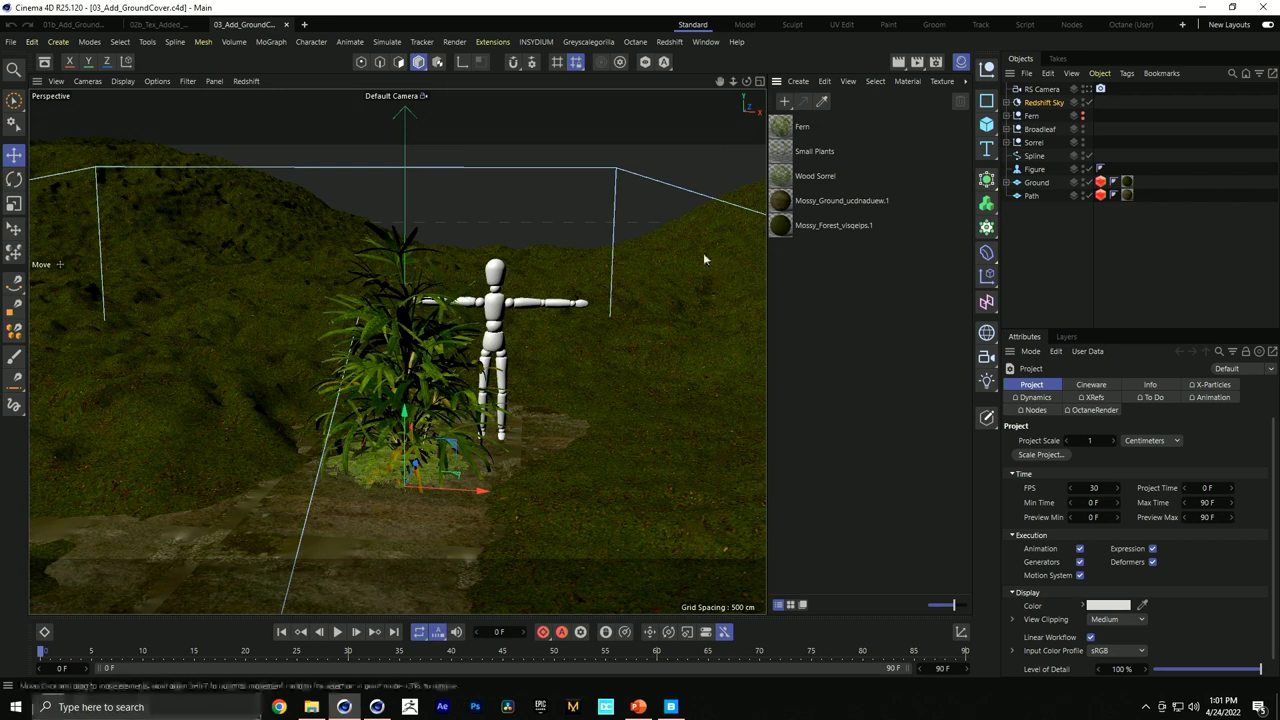
{"action": "left_click_drag", "start_coordinate": [703, 252], "coordinate": [686, 277], "text": "alt"}
{"action": "left_click_drag", "start_coordinate": [640, 322], "coordinate": [614, 328], "text": "alt"}
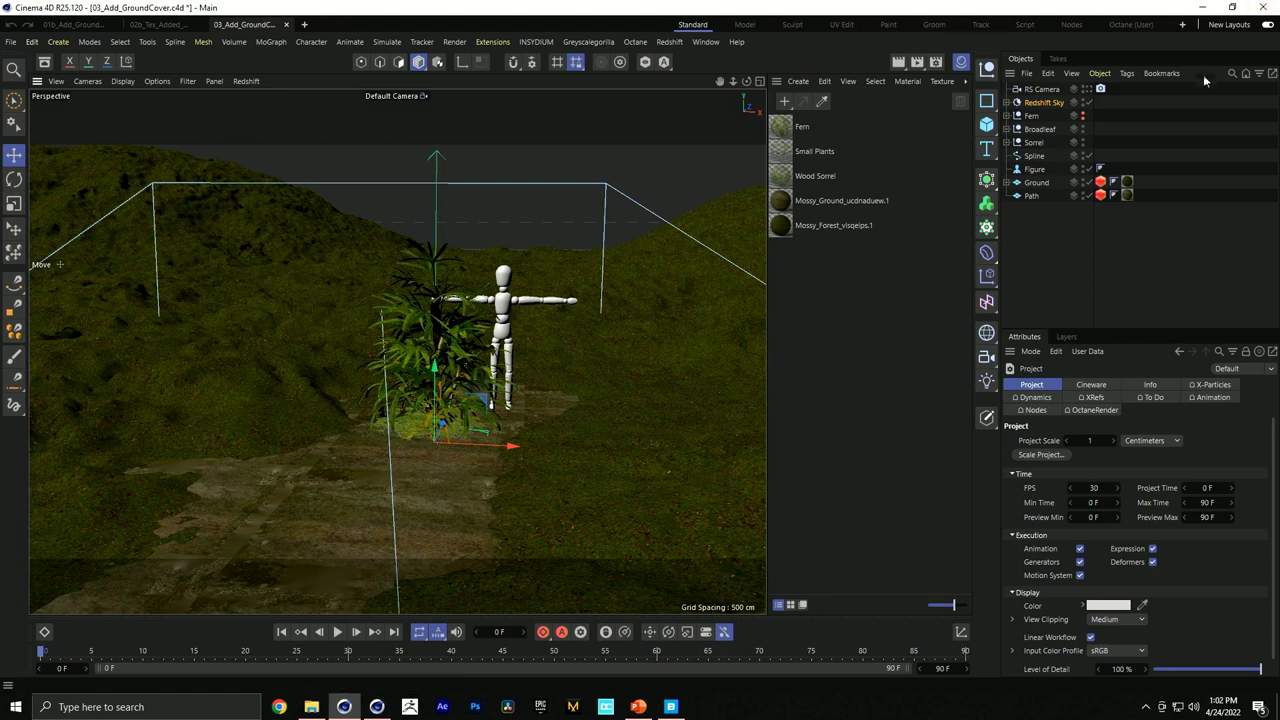
{"action": "left_click", "coordinate": [1034, 142]}
{"action": "scroll", "coordinate": [357, 425], "scroll_direction": "up", "scroll_amount": 8}
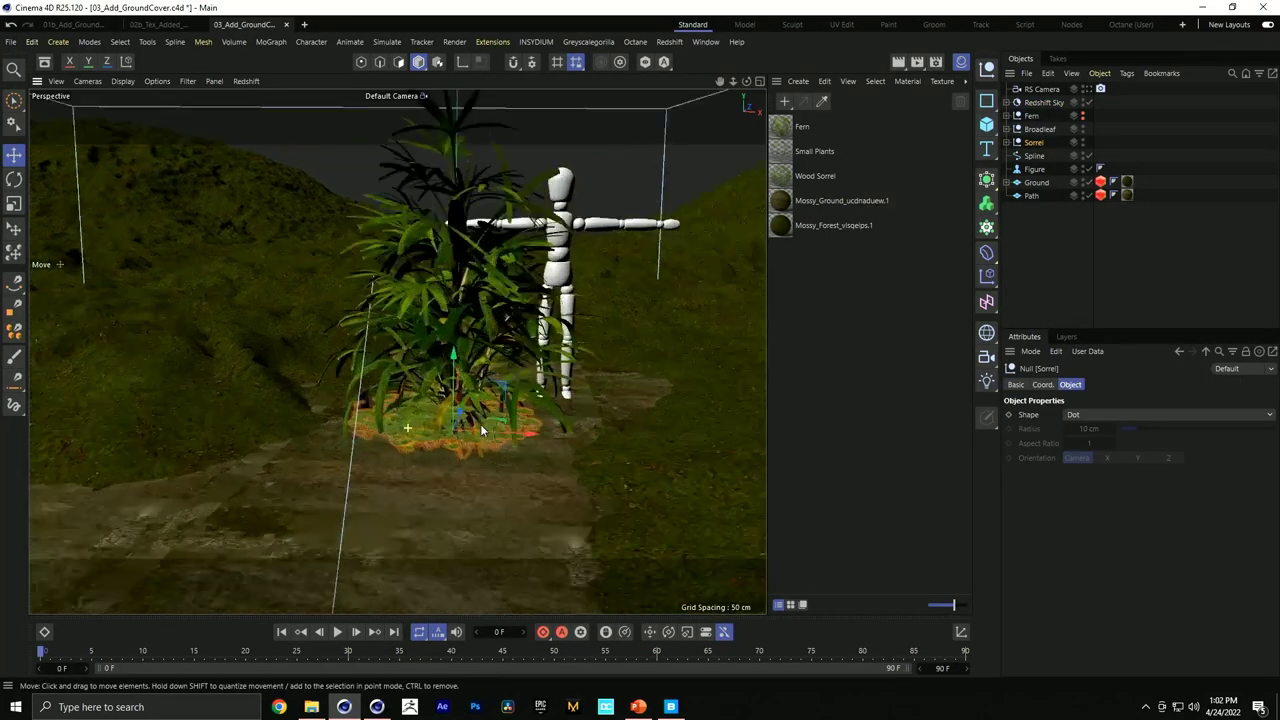
{"action": "scroll", "coordinate": [410, 470], "scroll_direction": "down", "scroll_amount": 1}
{"action": "scroll", "coordinate": [400, 472], "scroll_direction": "down", "scroll_amount": 8}
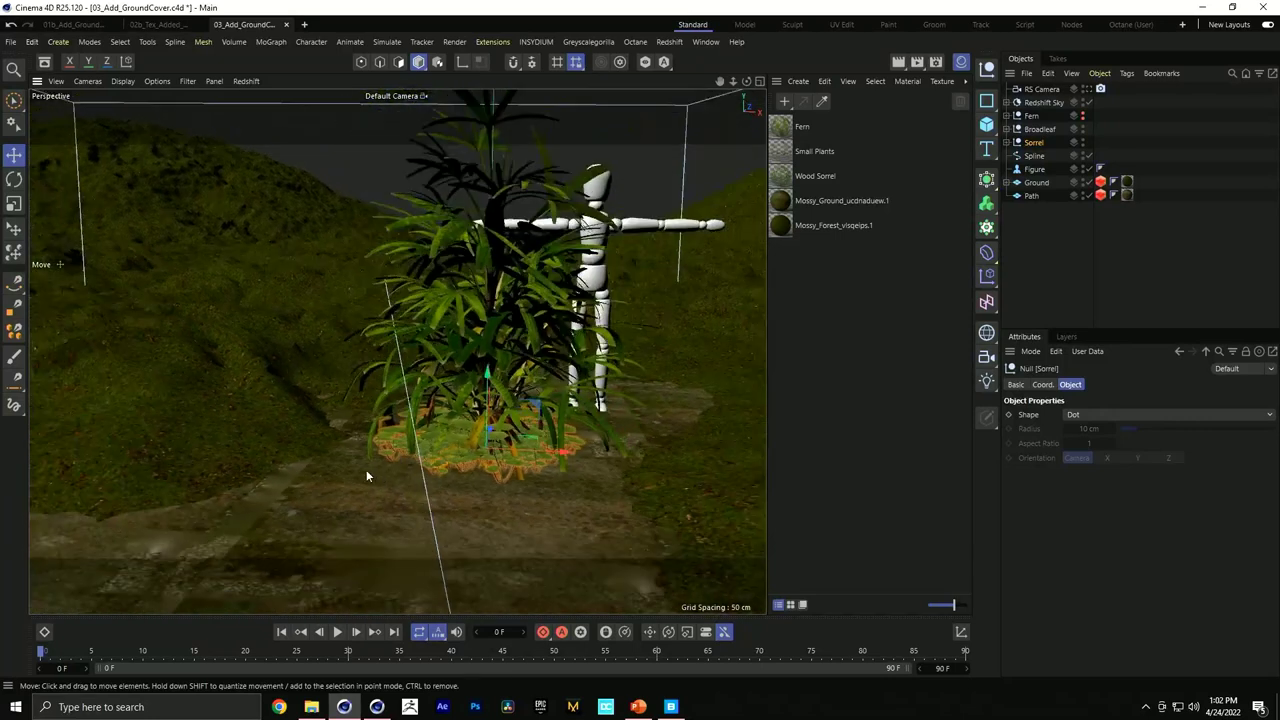
{"action": "scroll", "coordinate": [328, 496], "scroll_direction": "down", "scroll_amount": 2}
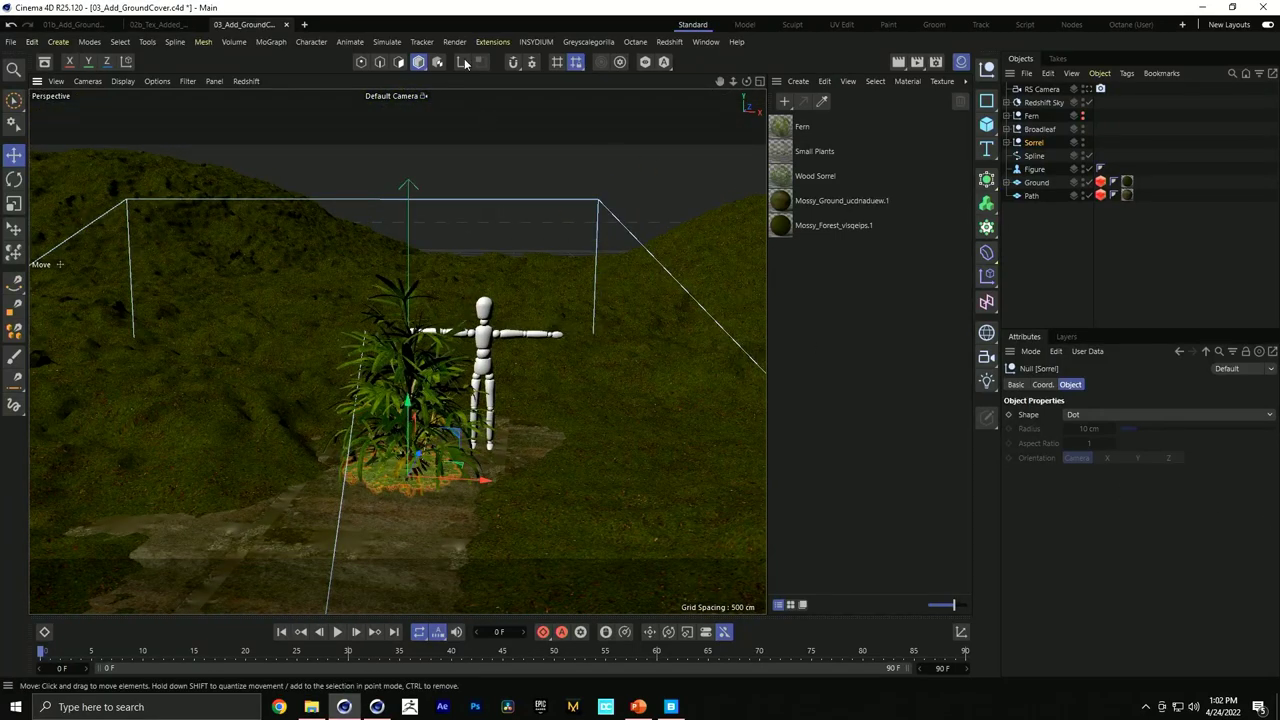
Add an RS Matrix object and set its Redshift particle Mode to Custom Objects.
{"action": "left_click", "coordinate": [666, 42]}
{"action": "mouse_move", "coordinate": [690, 63]}
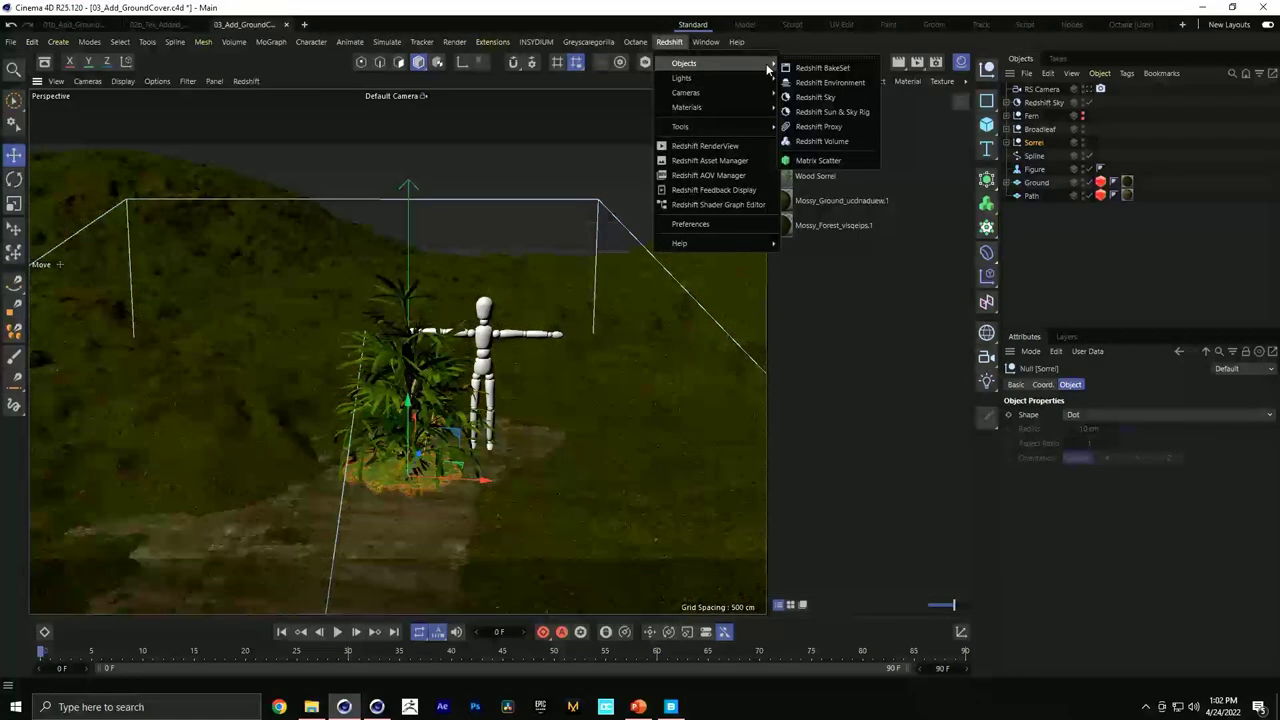
{"action": "left_click", "coordinate": [849, 160]}
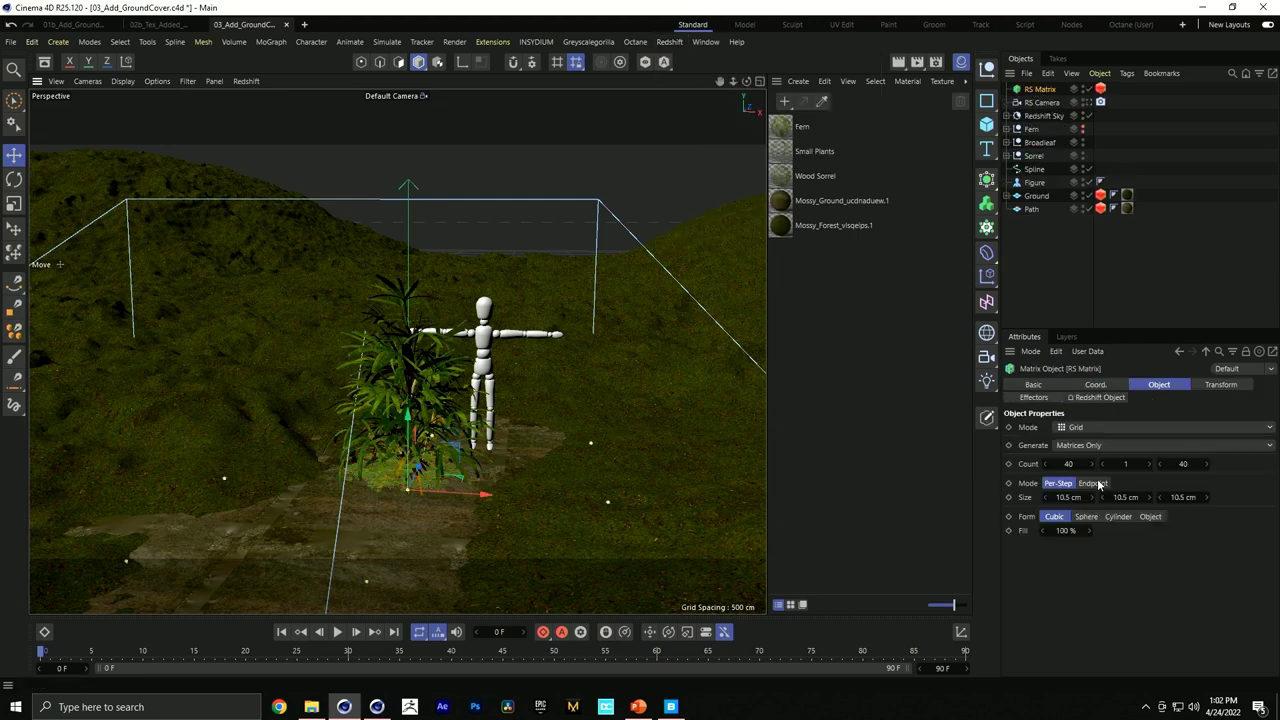
{"action": "left_click", "coordinate": [1090, 396]}
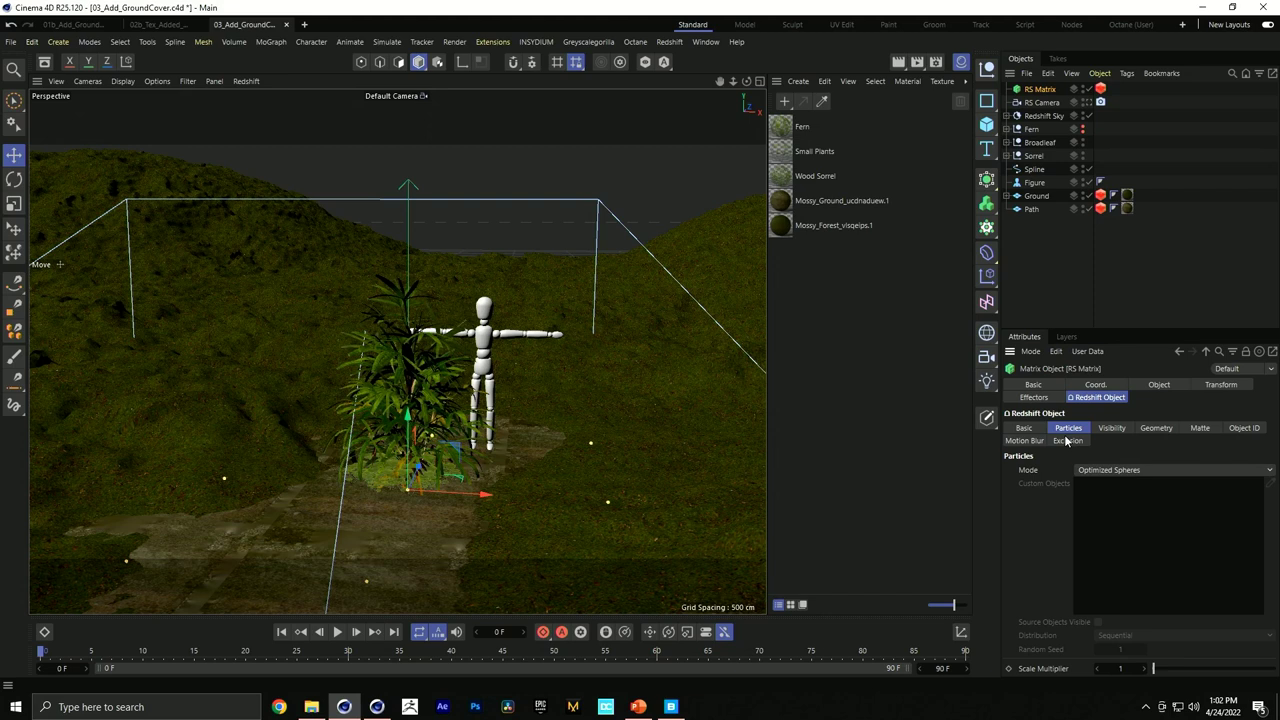
{"action": "left_click", "coordinate": [1121, 471]}
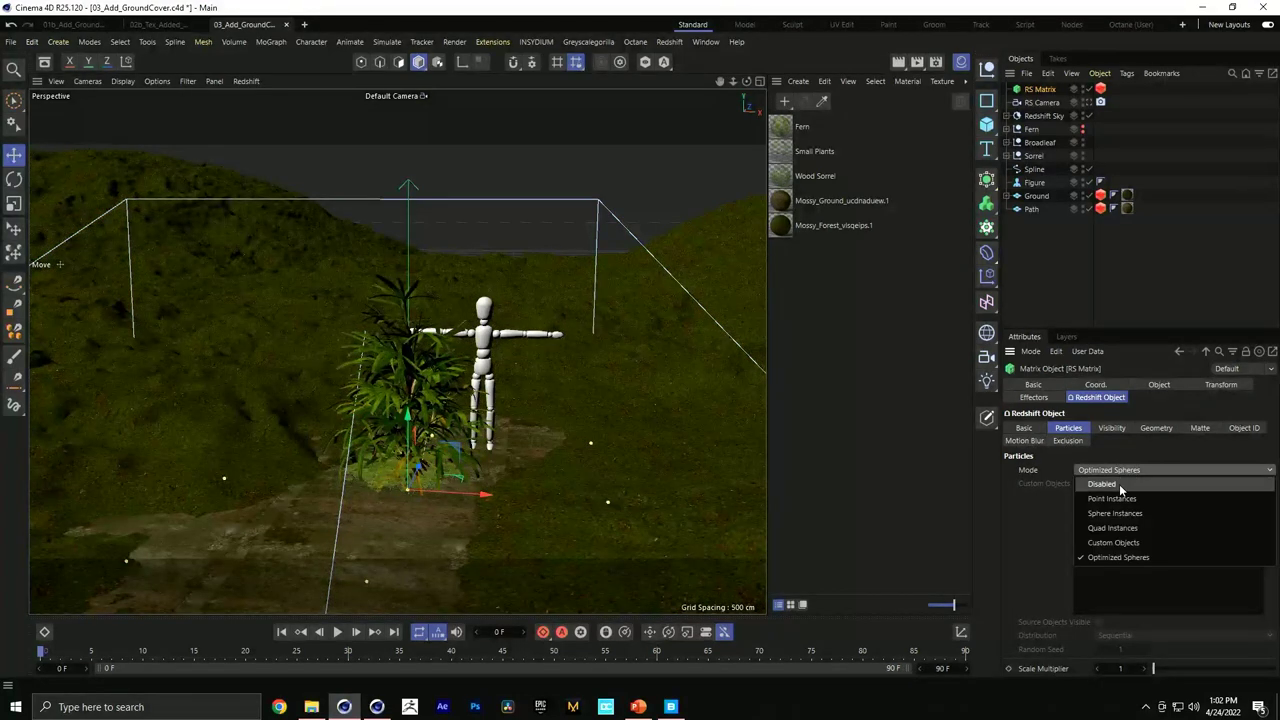
{"action": "left_click", "coordinate": [1140, 543]}
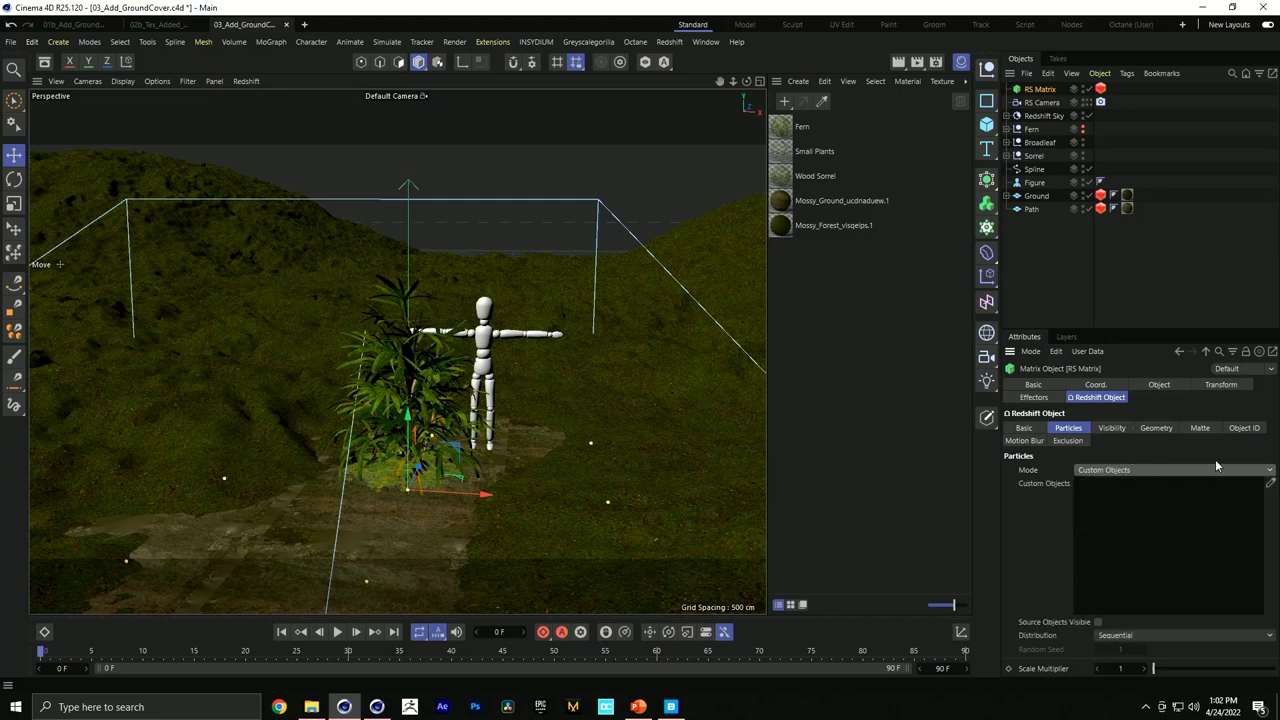
Add the Sorrel LOD variants (Var1–Var18) to the RS Matrix Custom Objects list.
{"action": "left_click", "coordinate": [1007, 156]}
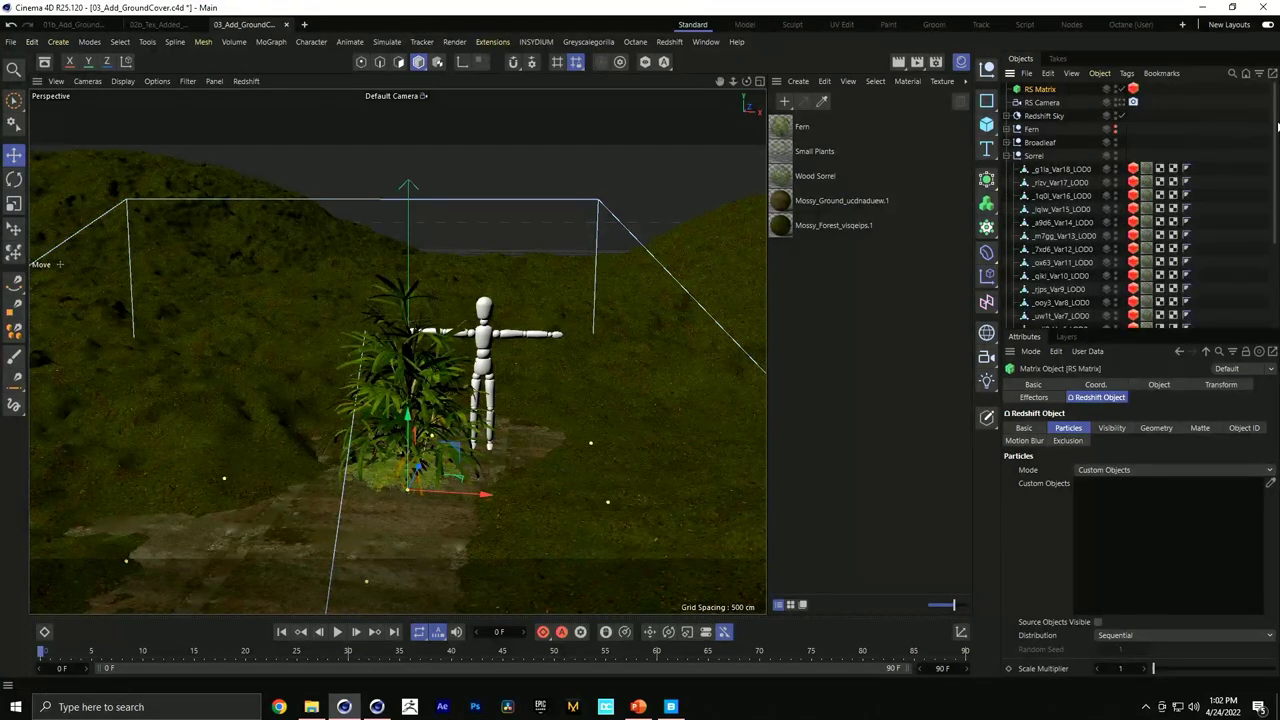
{"action": "left_click_drag", "start_coordinate": [1274, 131], "coordinate": [1257, 181]}
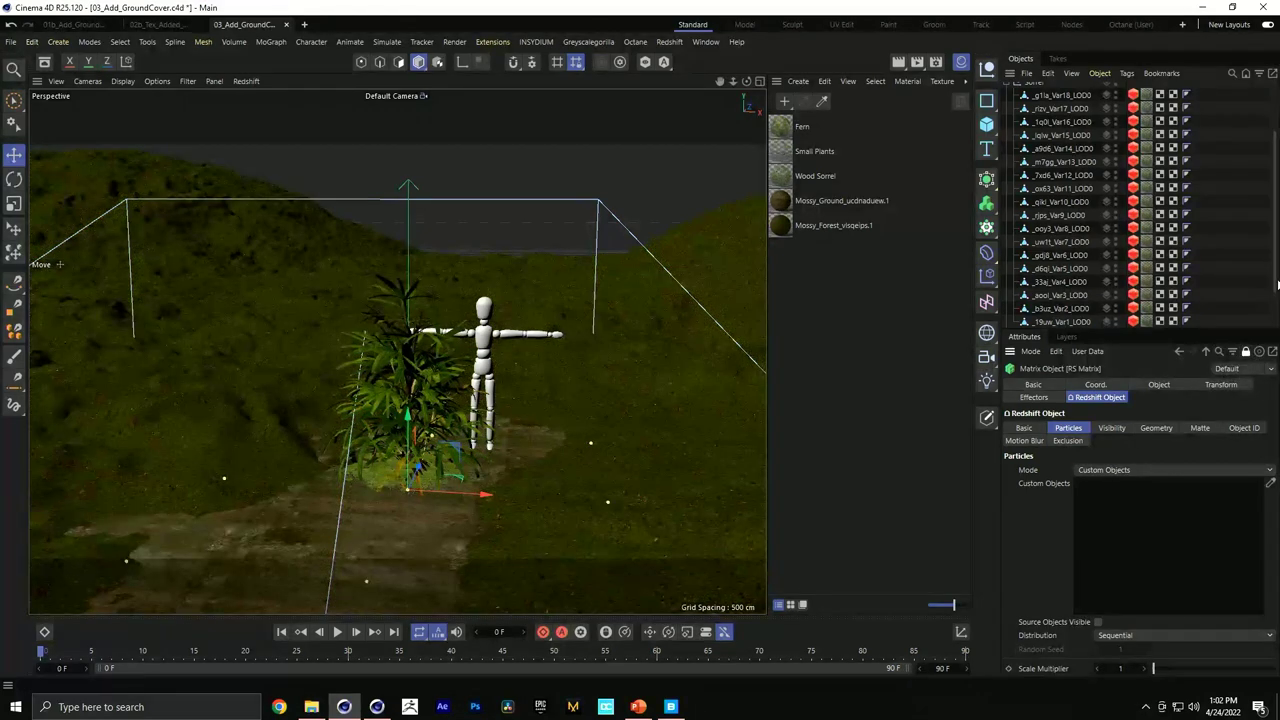
{"action": "scroll", "coordinate": [1140, 200], "scroll_direction": "up", "scroll_amount": 3}
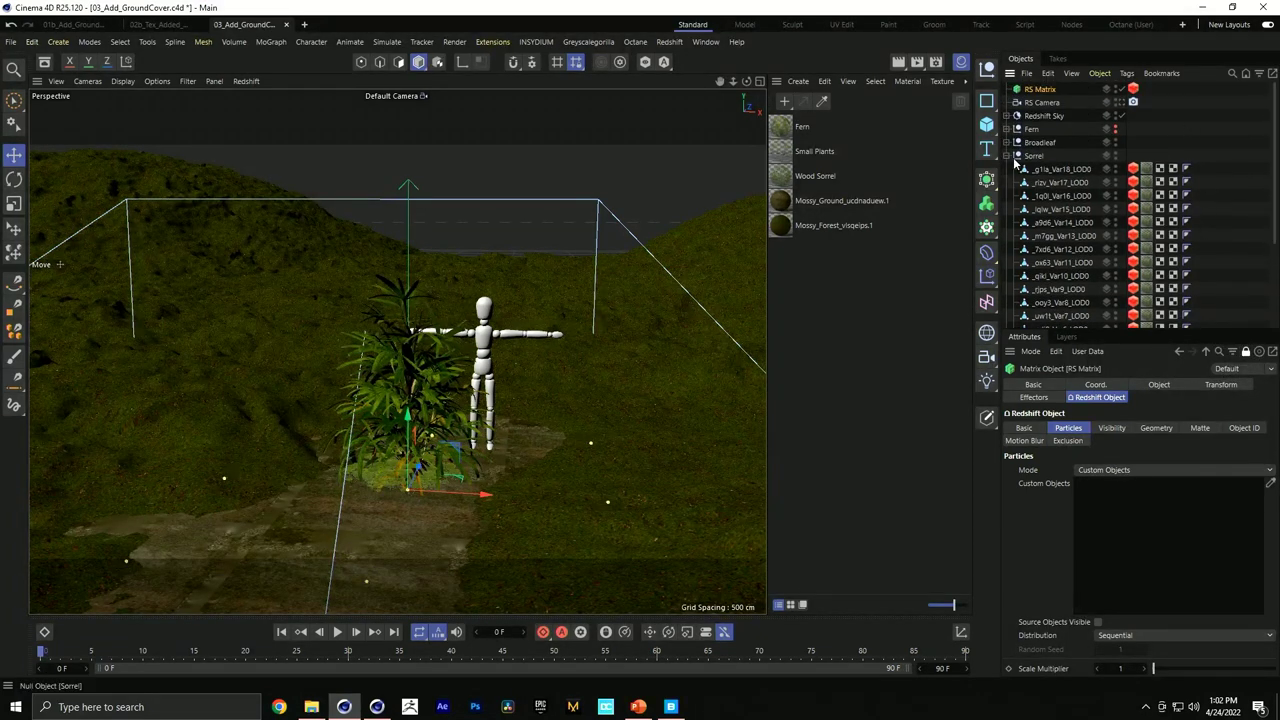
{"action": "left_click", "coordinate": [1045, 182]}
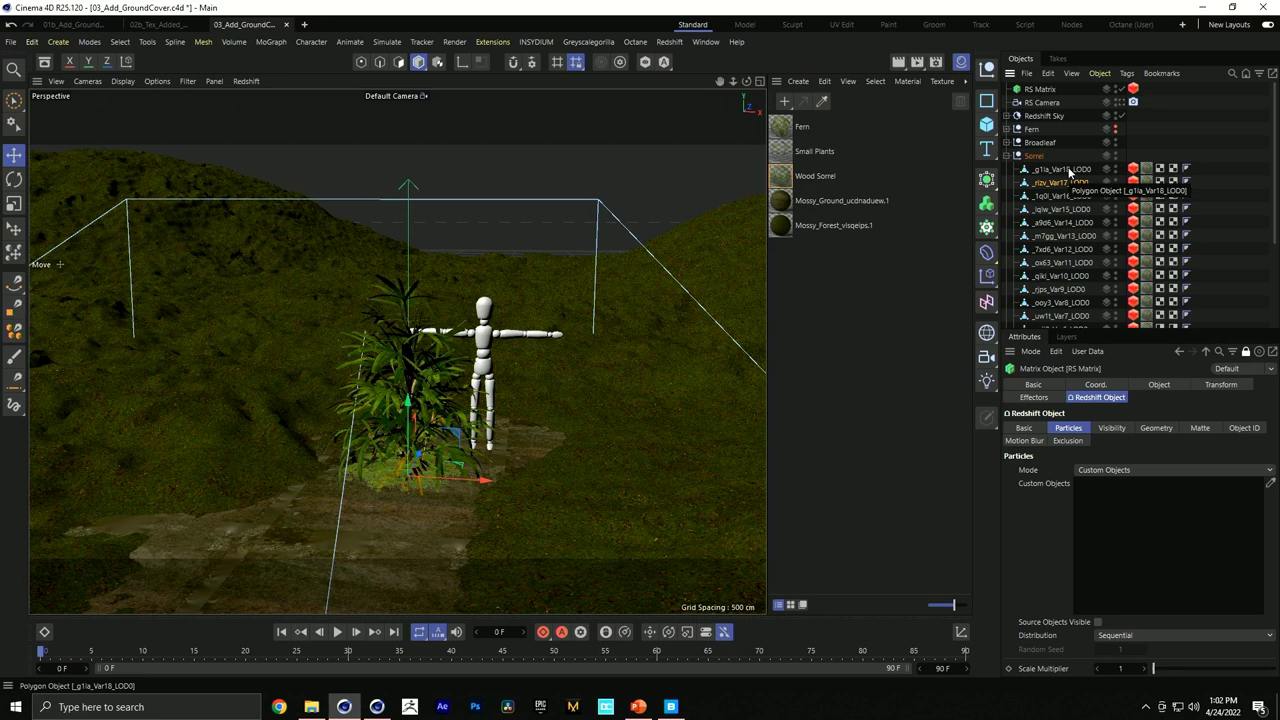
{"action": "left_click_drag", "start_coordinate": [1275, 193], "coordinate": [1271, 245]}
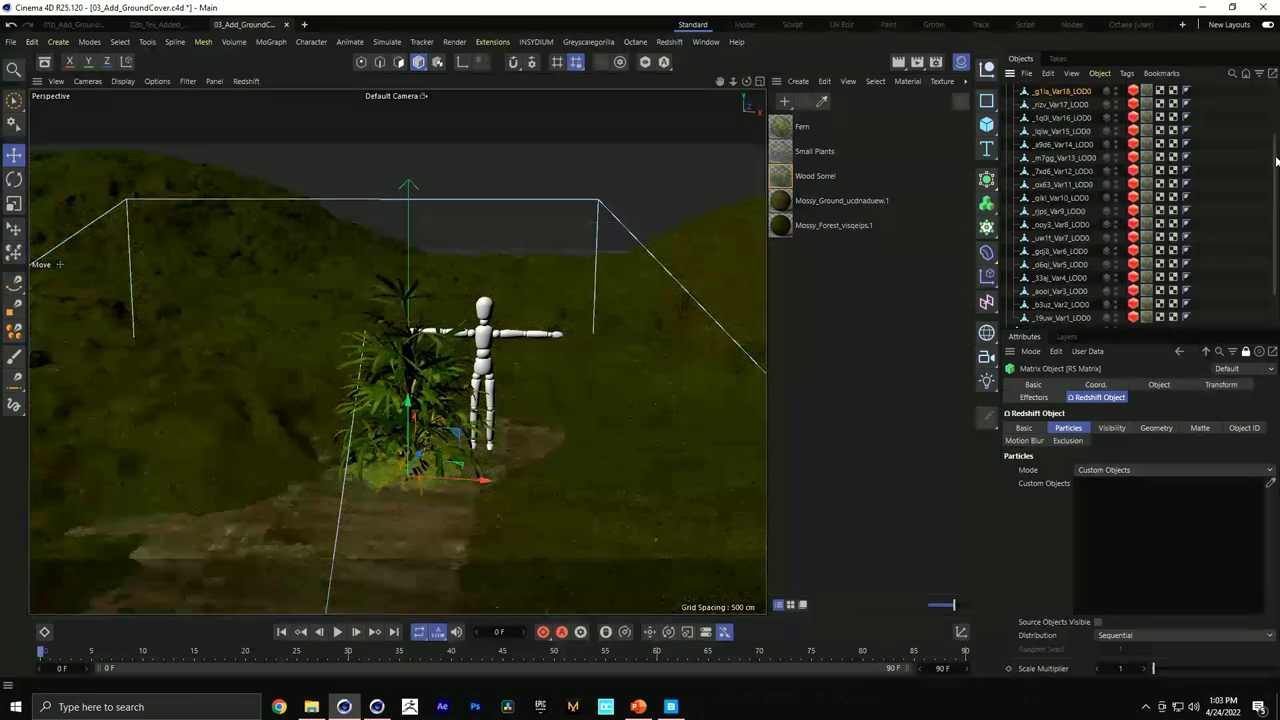
{"action": "scroll", "coordinate": [1148, 205], "scroll_direction": "down", "scroll_amount": 2}
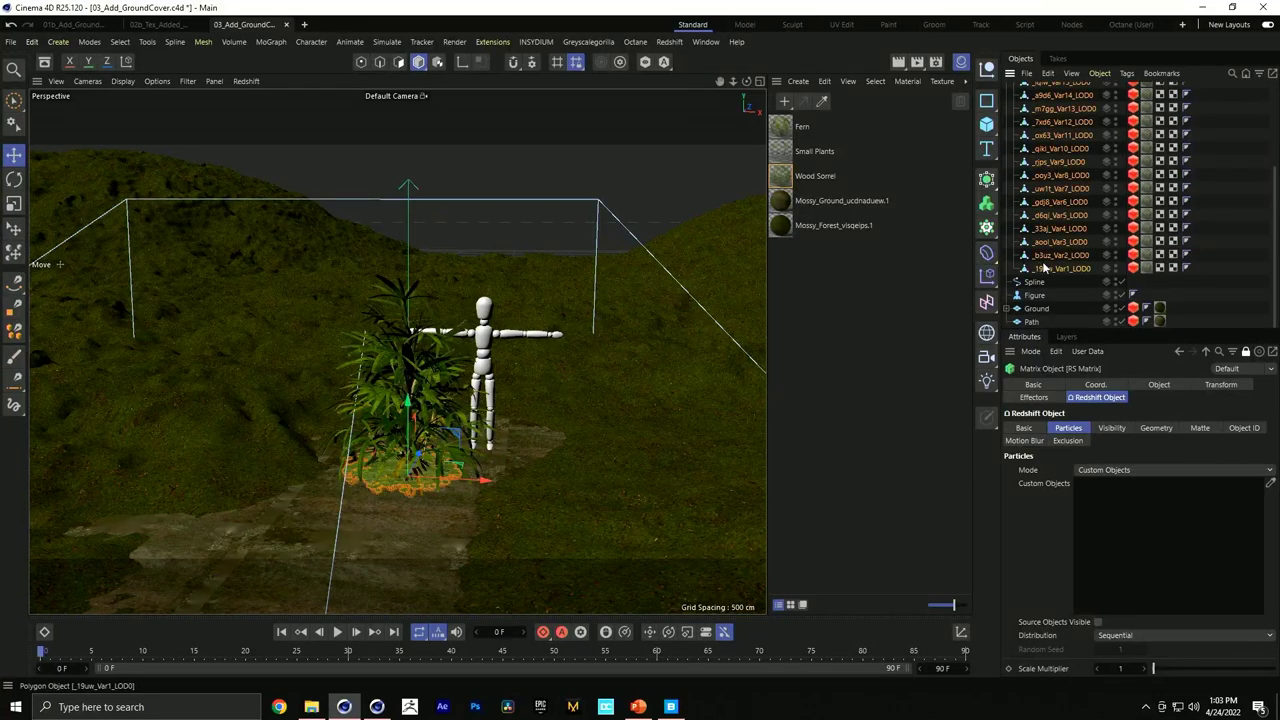
{"action": "left_click_drag", "start_coordinate": [1059, 275], "coordinate": [1125, 517]}
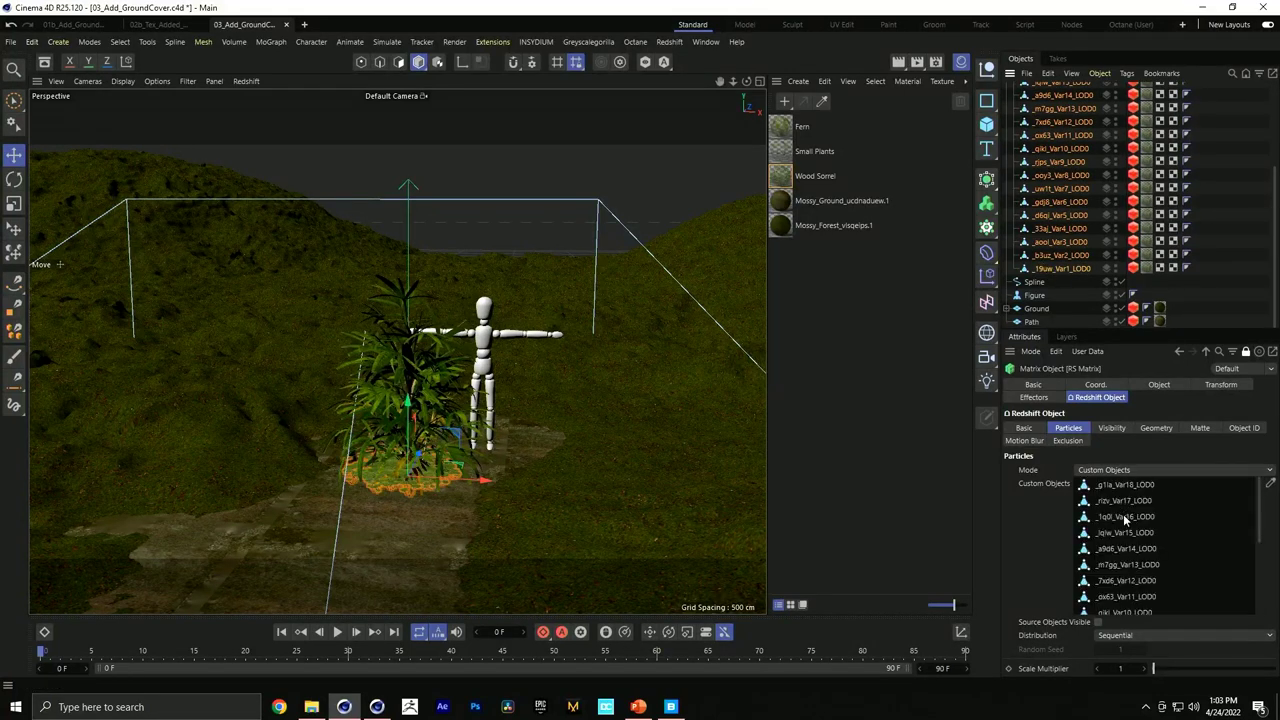
Set the custom objects' Distribution to Random.
{"action": "left_click", "coordinate": [1115, 636]}
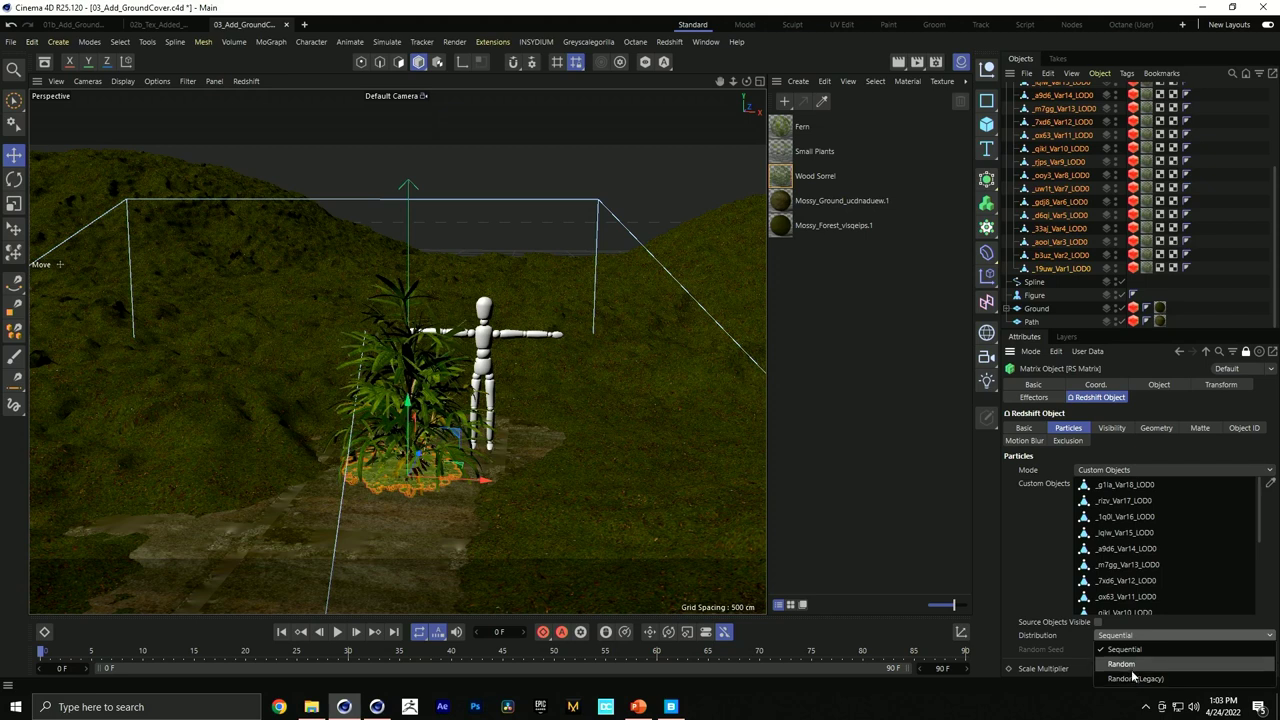
{"action": "left_click", "coordinate": [1133, 676]}
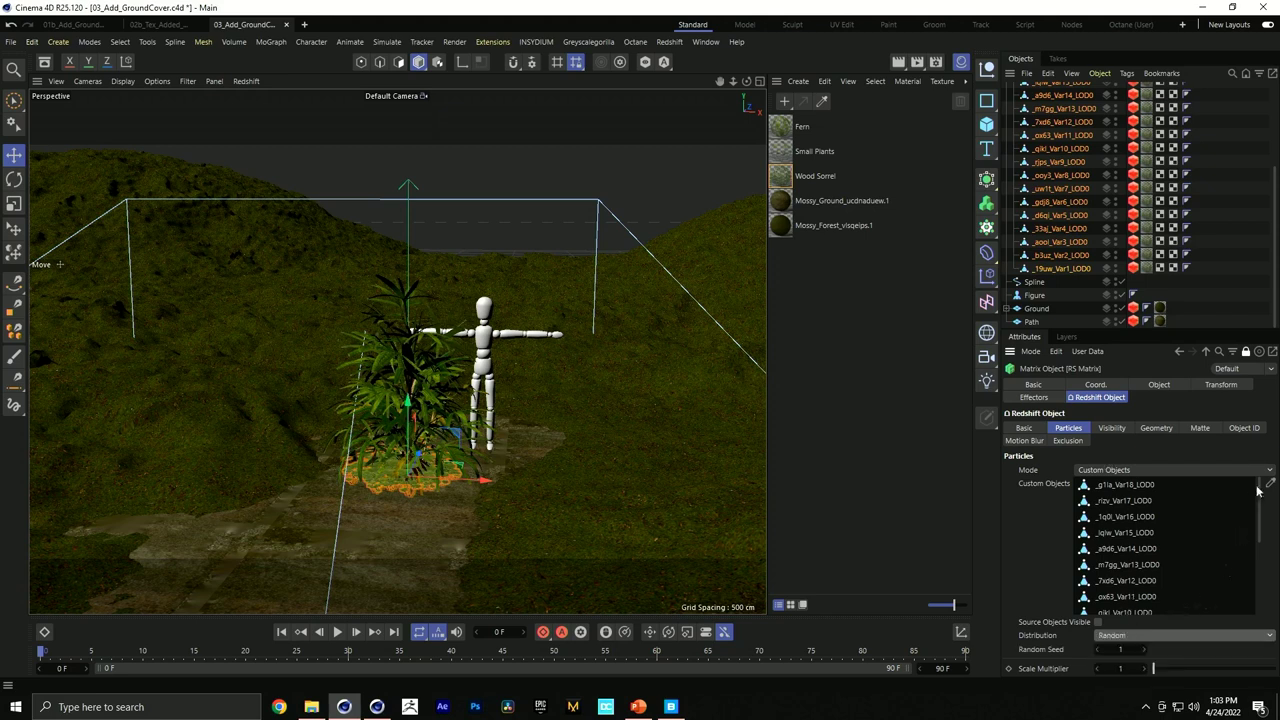
{"action": "scroll", "coordinate": [1260, 492], "scroll_direction": "down", "scroll_amount": 3}
Set the RS Matrix to Object mode using Ground as source with Count 400000.
{"action": "left_click", "coordinate": [1158, 385]}
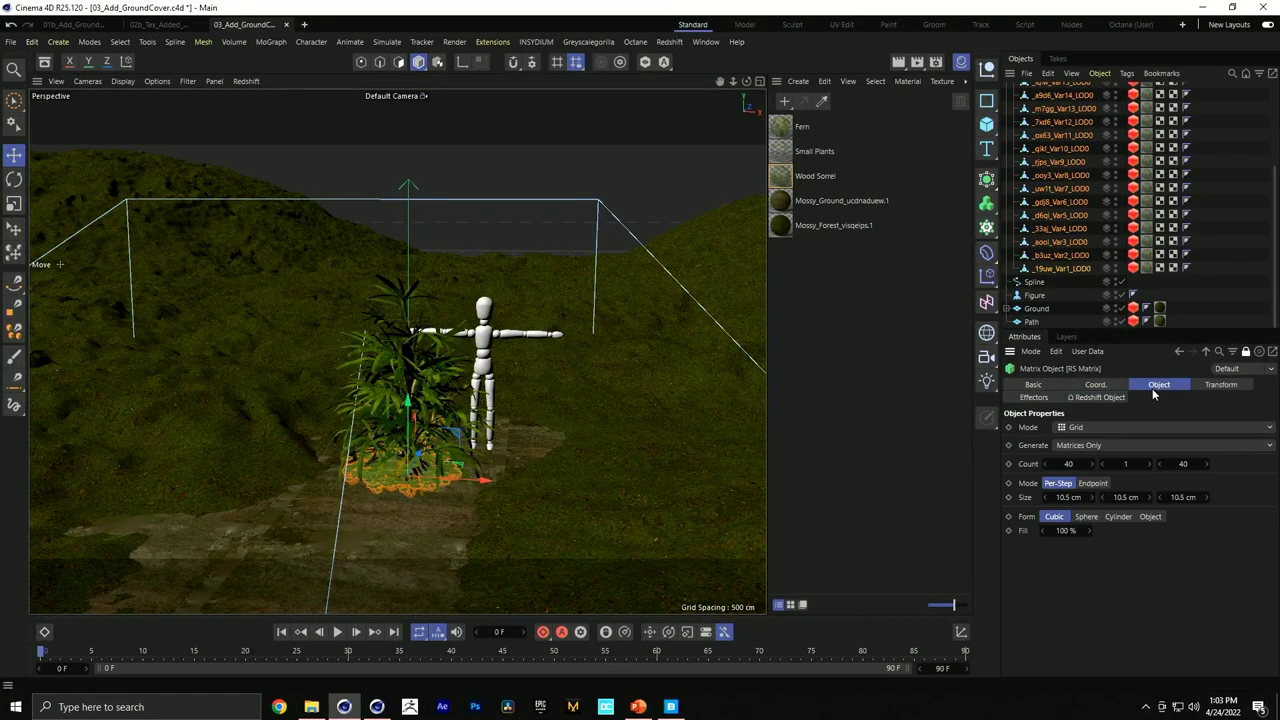
{"action": "left_click", "coordinate": [1080, 428]}
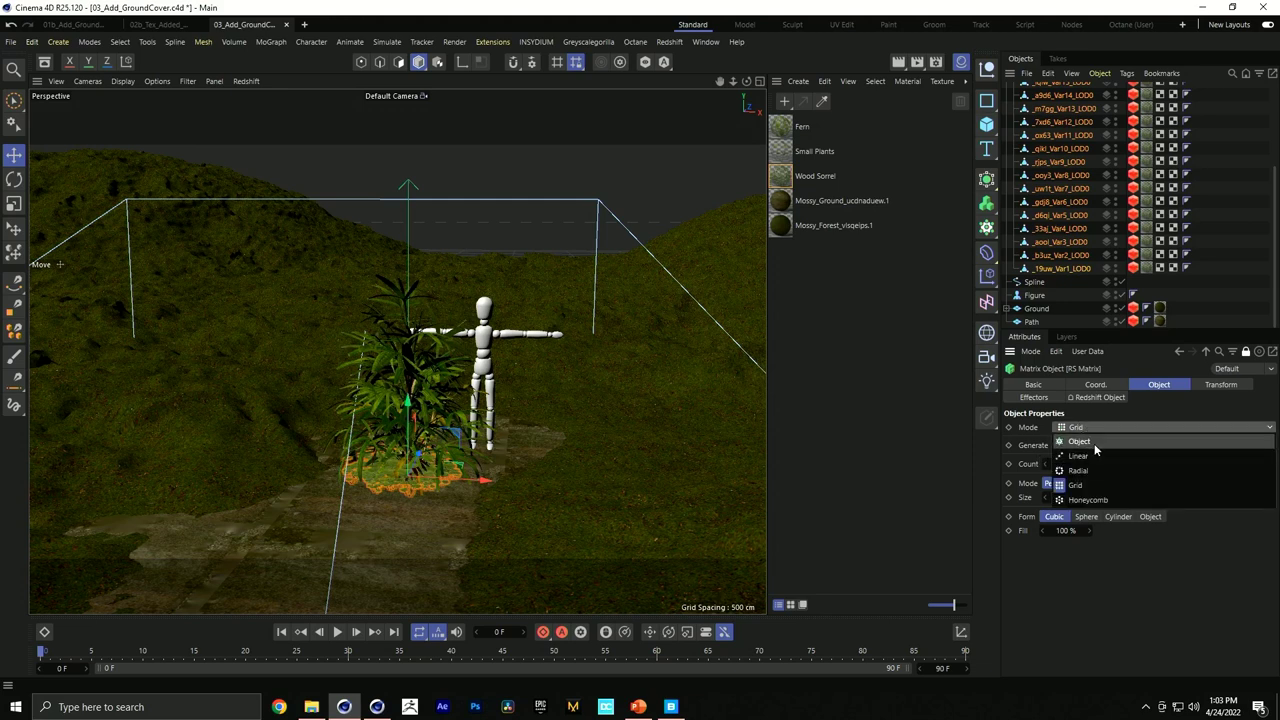
{"action": "left_click", "coordinate": [1093, 442]}
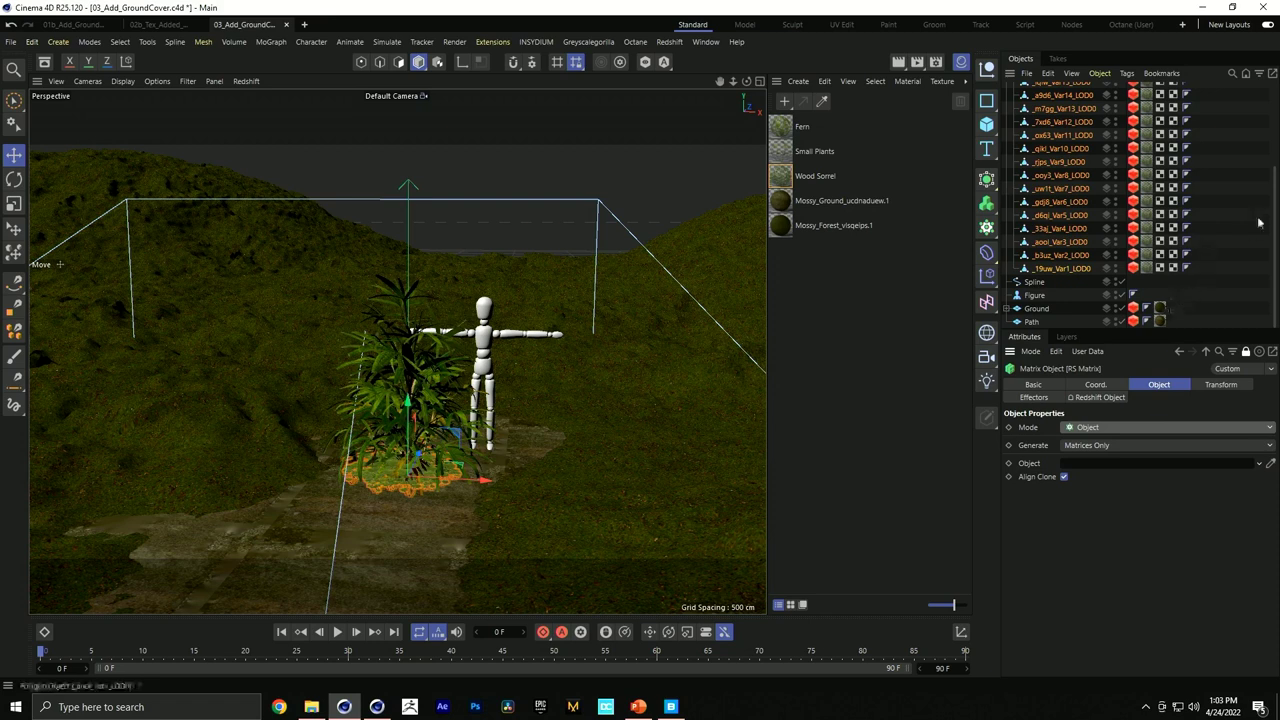
{"action": "scroll", "coordinate": [1272, 204], "scroll_direction": "up", "scroll_amount": 3}
{"action": "scroll", "coordinate": [1272, 204], "scroll_direction": "down", "scroll_amount": 3}
{"action": "left_click_drag", "start_coordinate": [1038, 309], "coordinate": [1124, 462]}
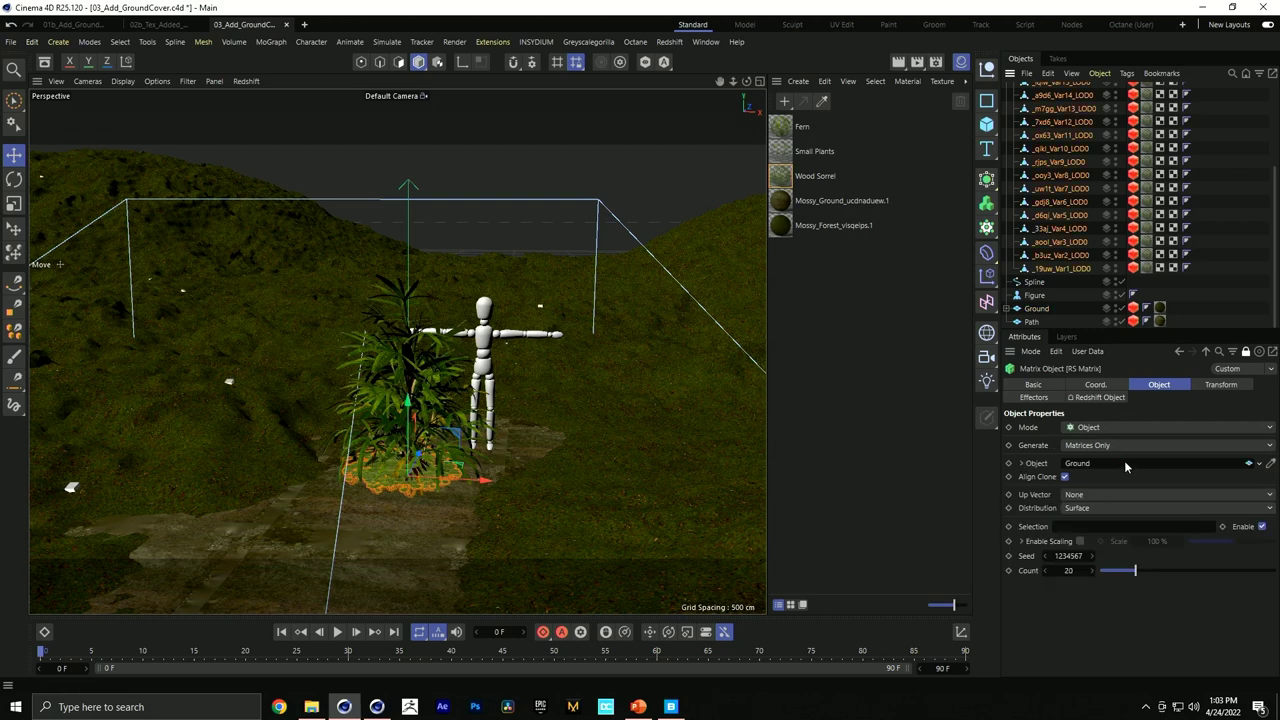
{"action": "left_click", "coordinate": [1074, 571]}
{"action": "type", "text": "400000"}
{"action": "key", "text": "Return"}
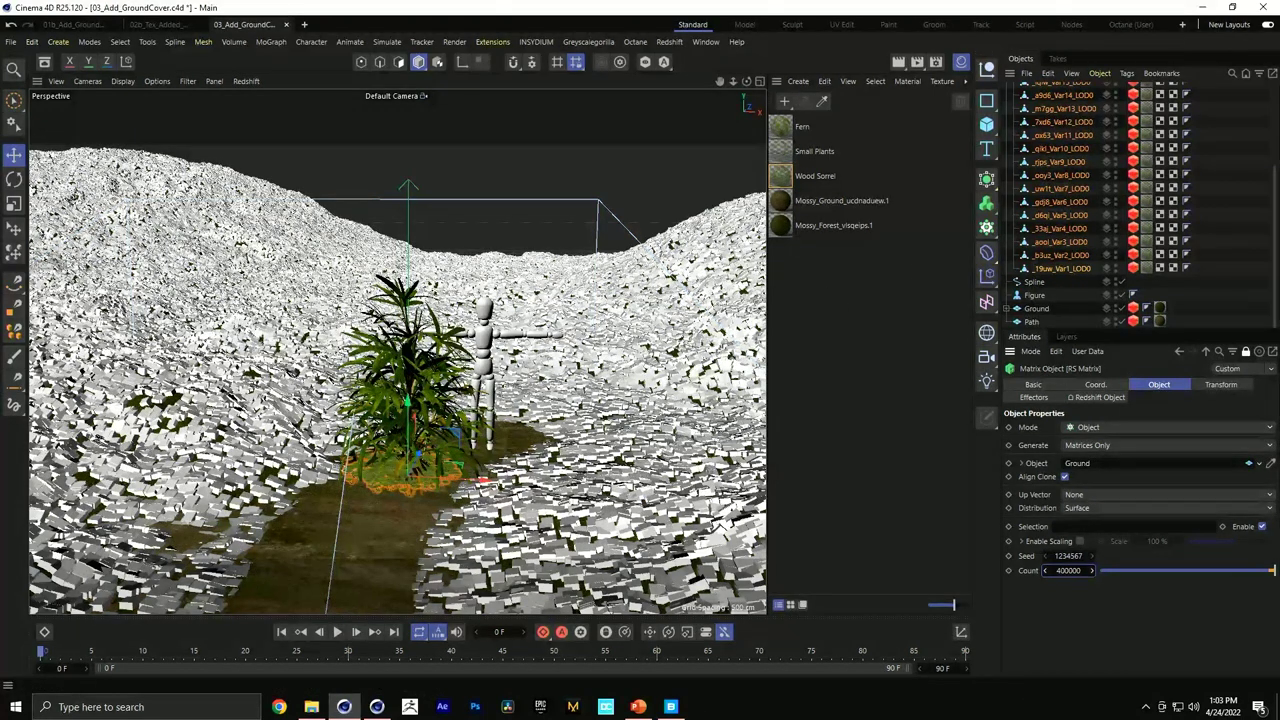
Select Broadleaf and Sorrel and move them down below the ground.
{"action": "scroll", "coordinate": [1274, 240], "scroll_direction": "up", "scroll_amount": 5}
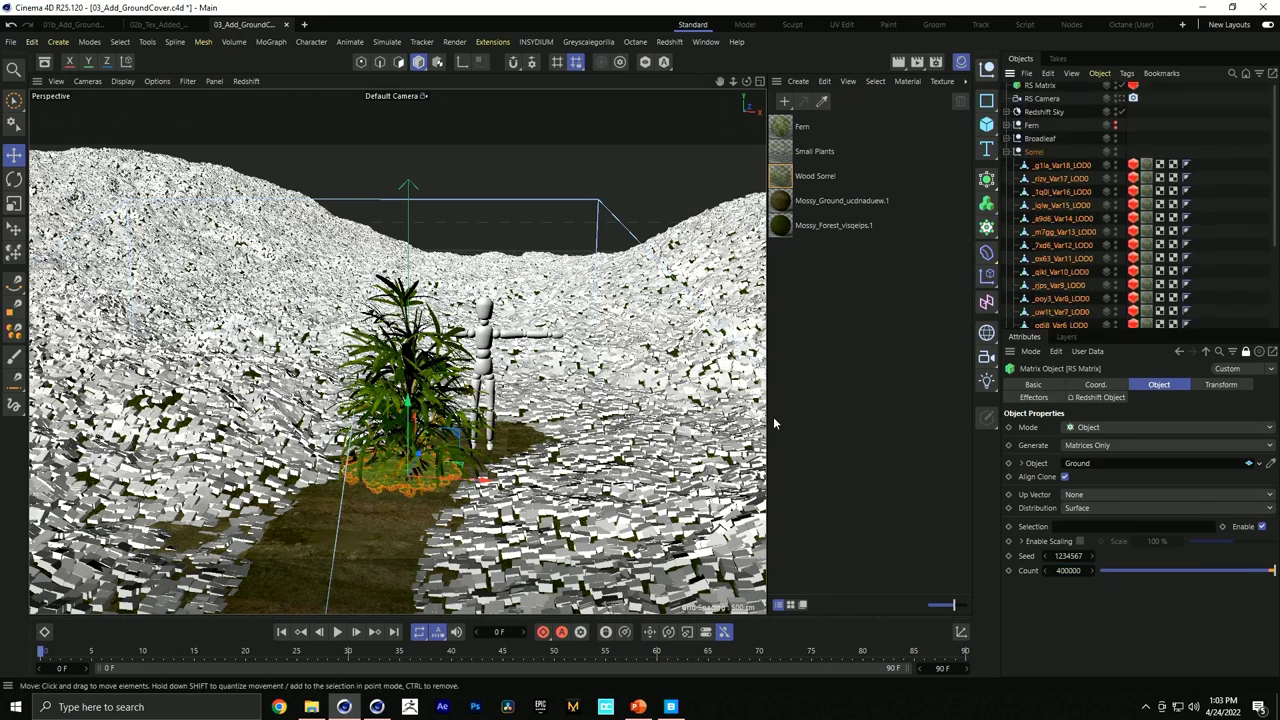
{"action": "left_click", "coordinate": [1019, 151]}
{"action": "left_click", "coordinate": [1033, 144], "text": "ctrl"}
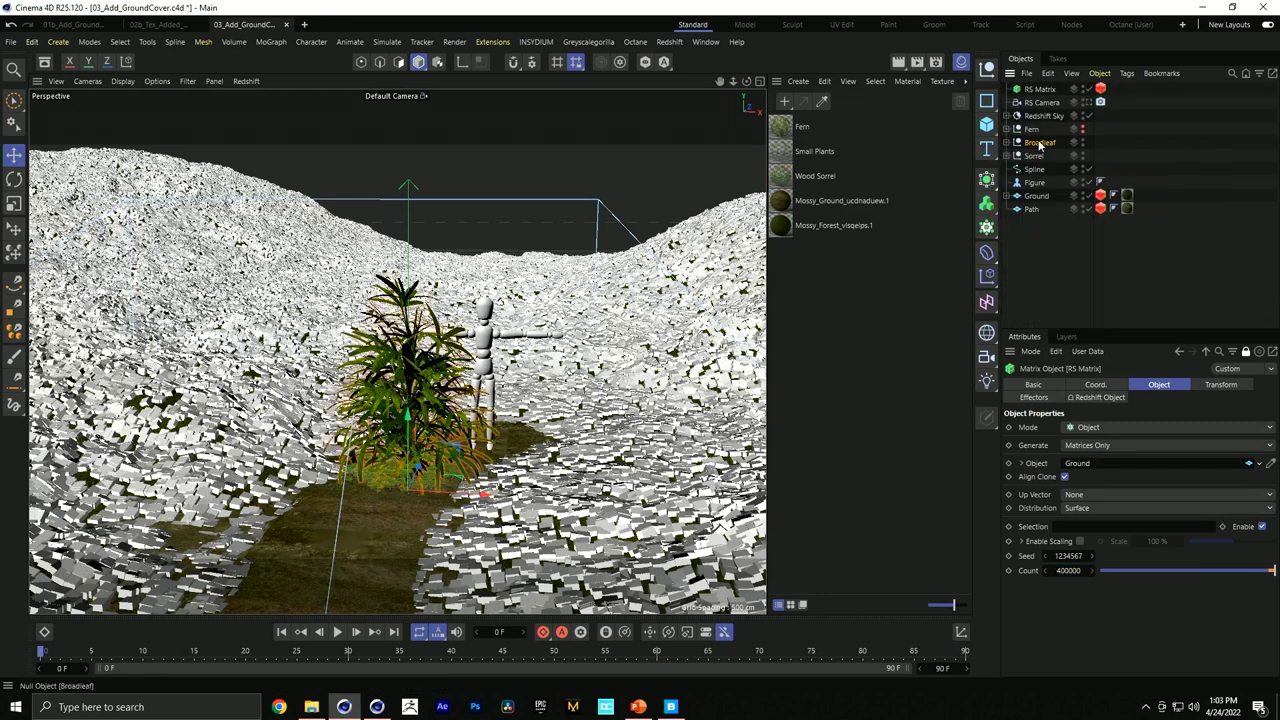
{"action": "left_click_drag", "start_coordinate": [402, 407], "coordinate": [432, 601]}
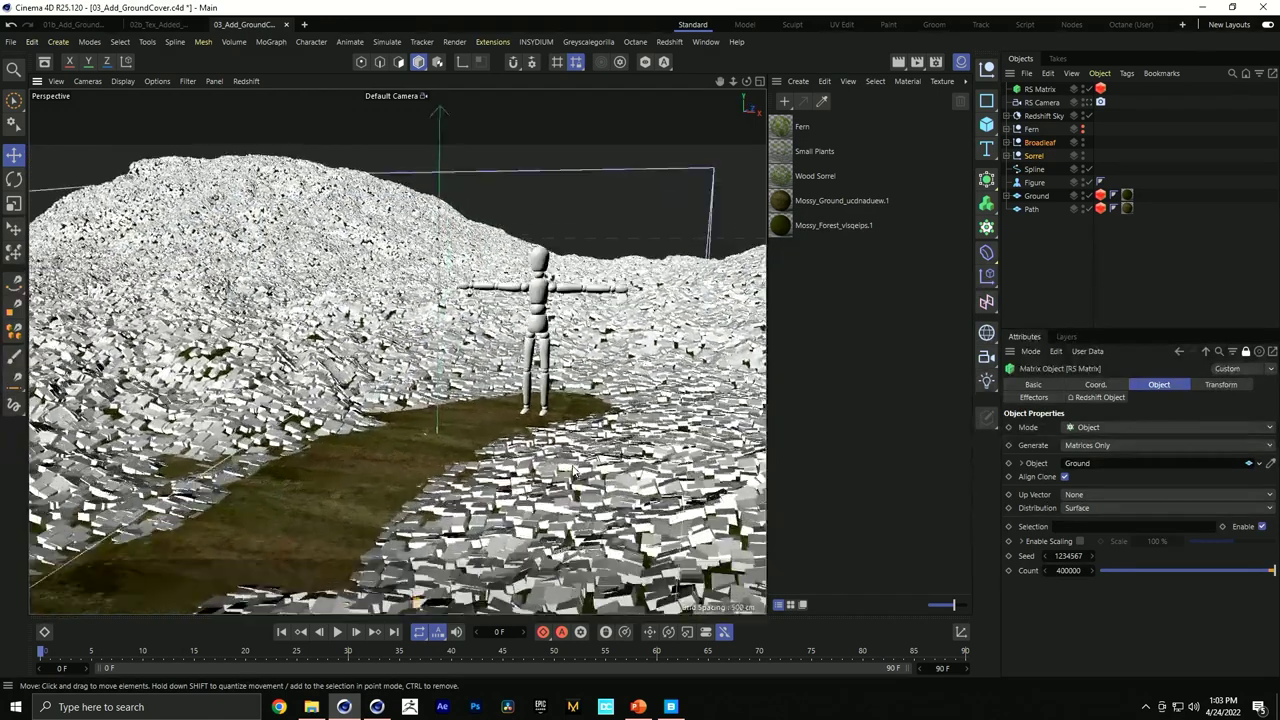
{"action": "left_click", "coordinate": [669, 41]}
Open the Redshift RenderView, enlarge it, and move it aside to reveal the attributes.
{"action": "left_click", "coordinate": [680, 145]}
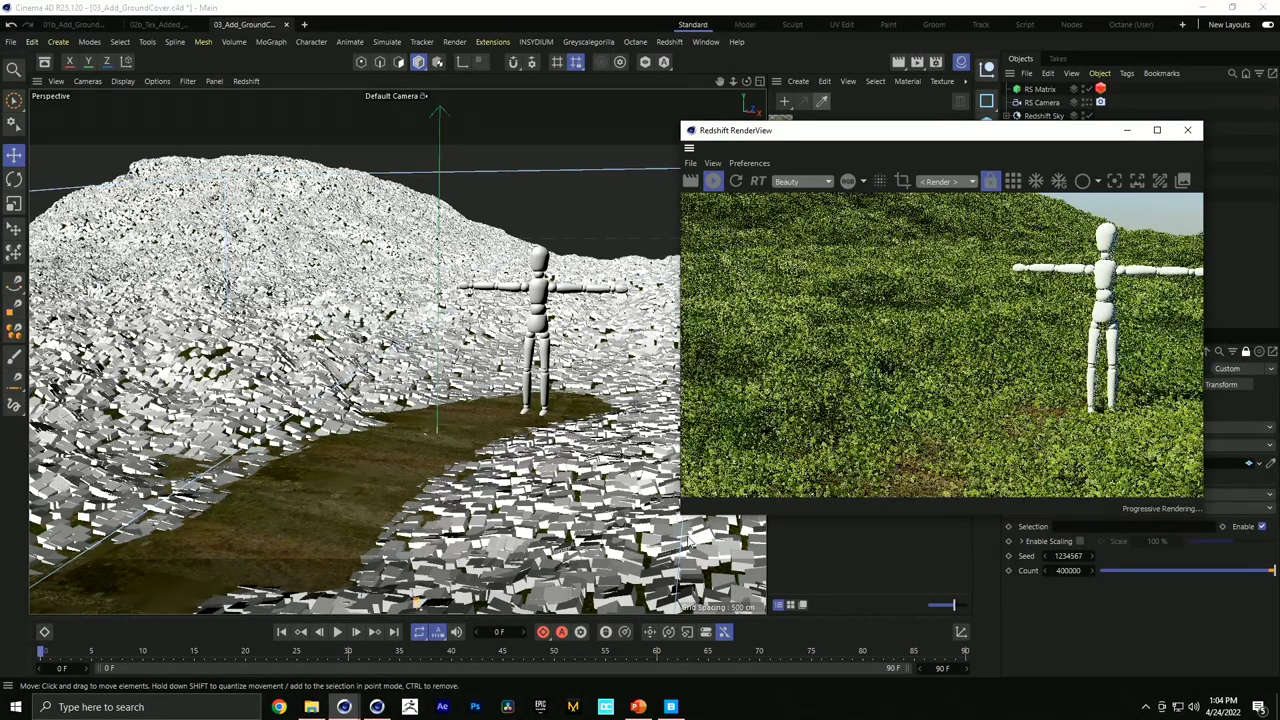
{"action": "left_click_drag", "start_coordinate": [681, 515], "coordinate": [601, 570]}
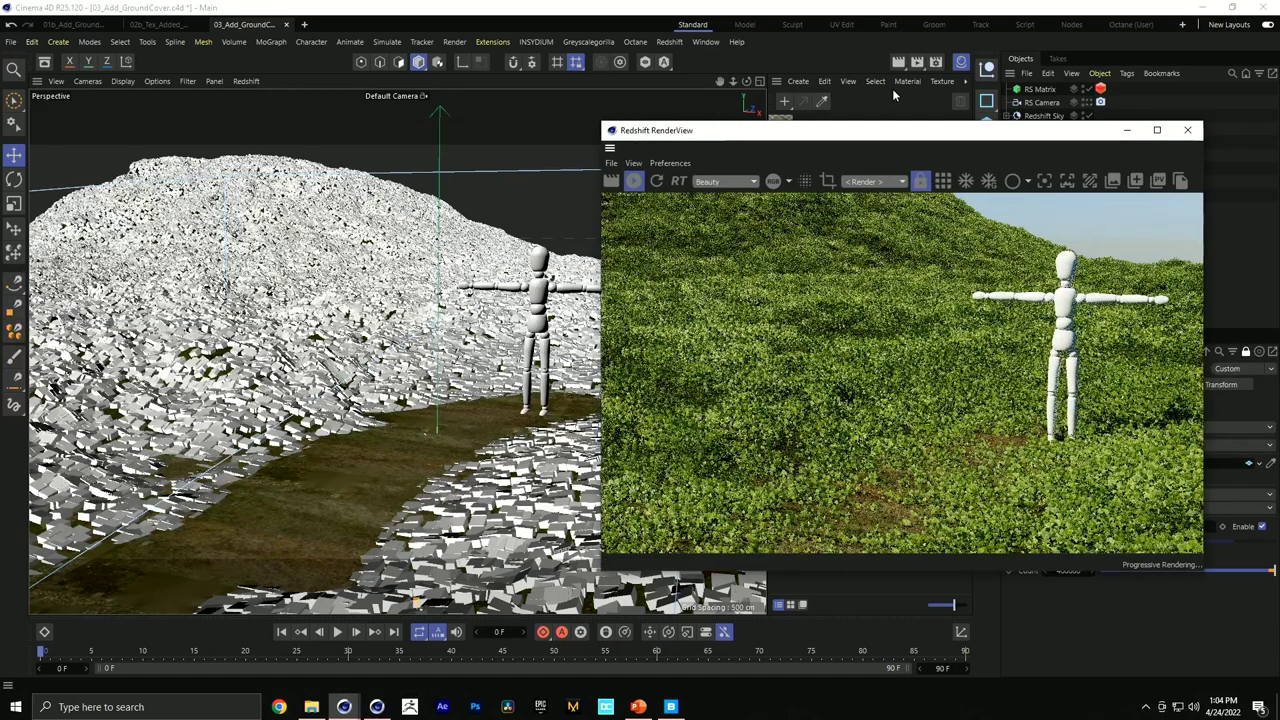
{"action": "left_click_drag", "start_coordinate": [893, 135], "coordinate": [568, 158]}
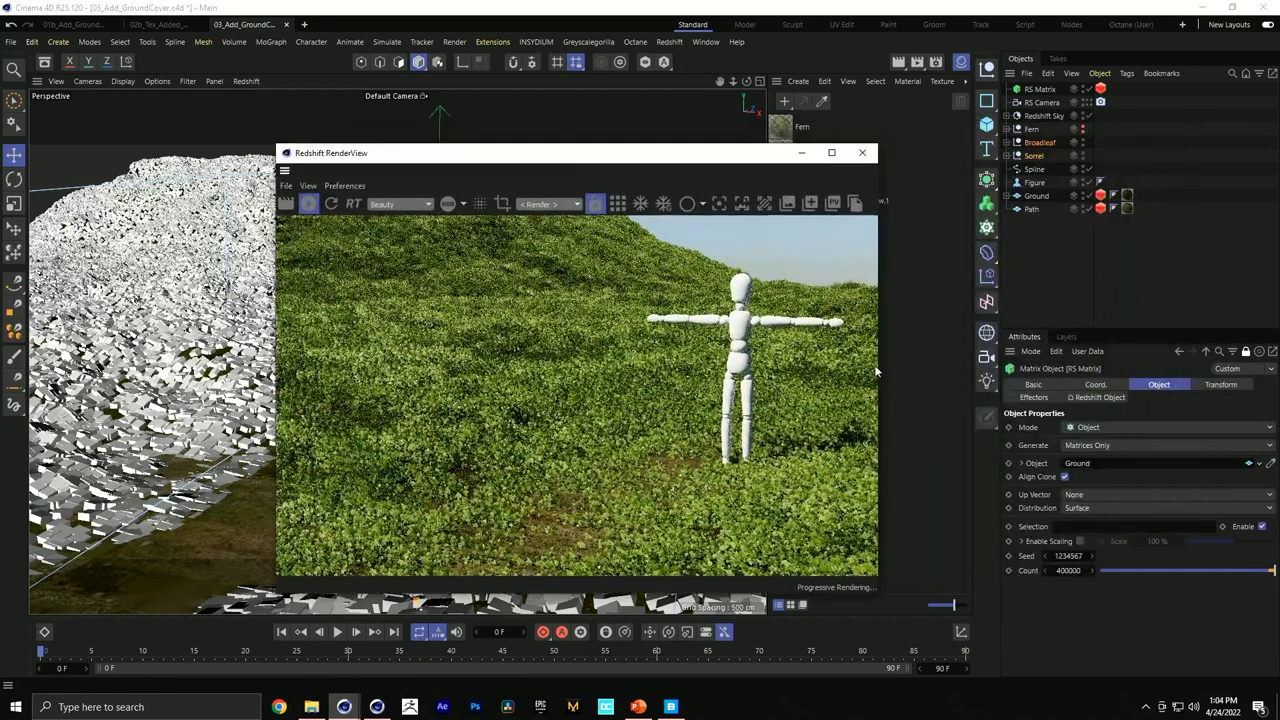
Set the RS Matrix transform pitch rotation (R.P) to -90°.
{"action": "left_click", "coordinate": [1207, 387]}
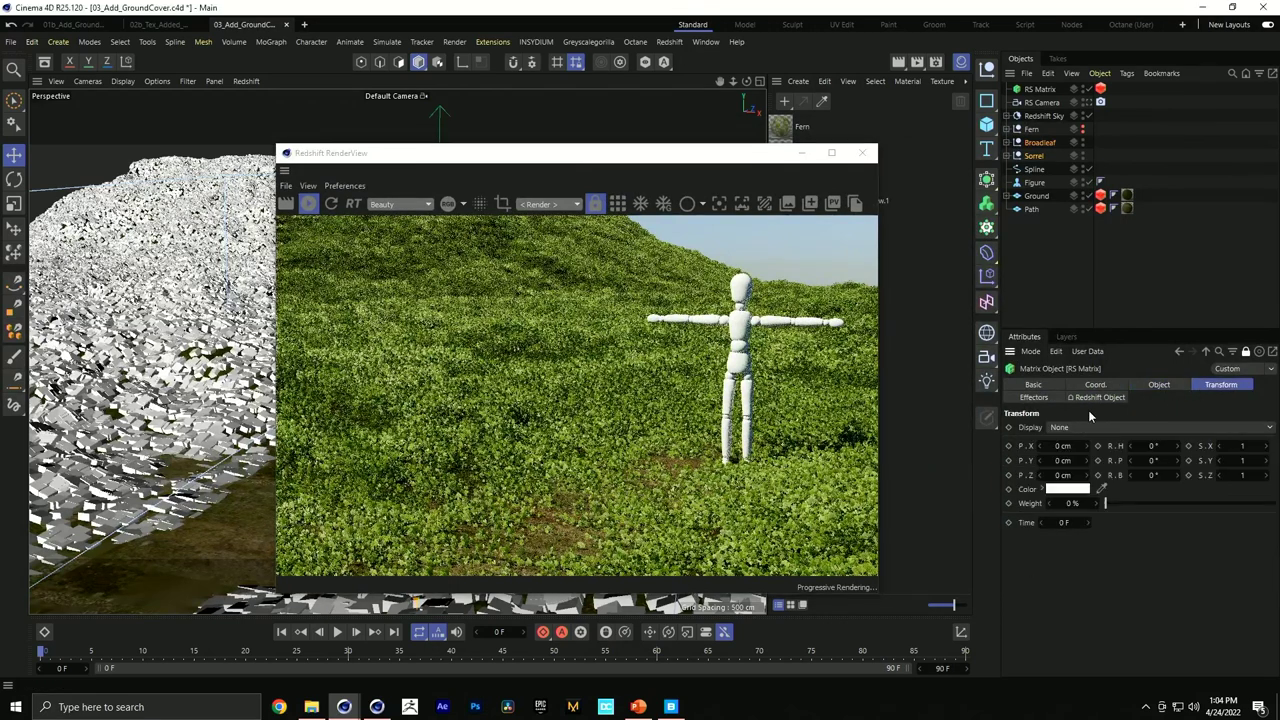
{"action": "left_click", "coordinate": [1154, 460]}
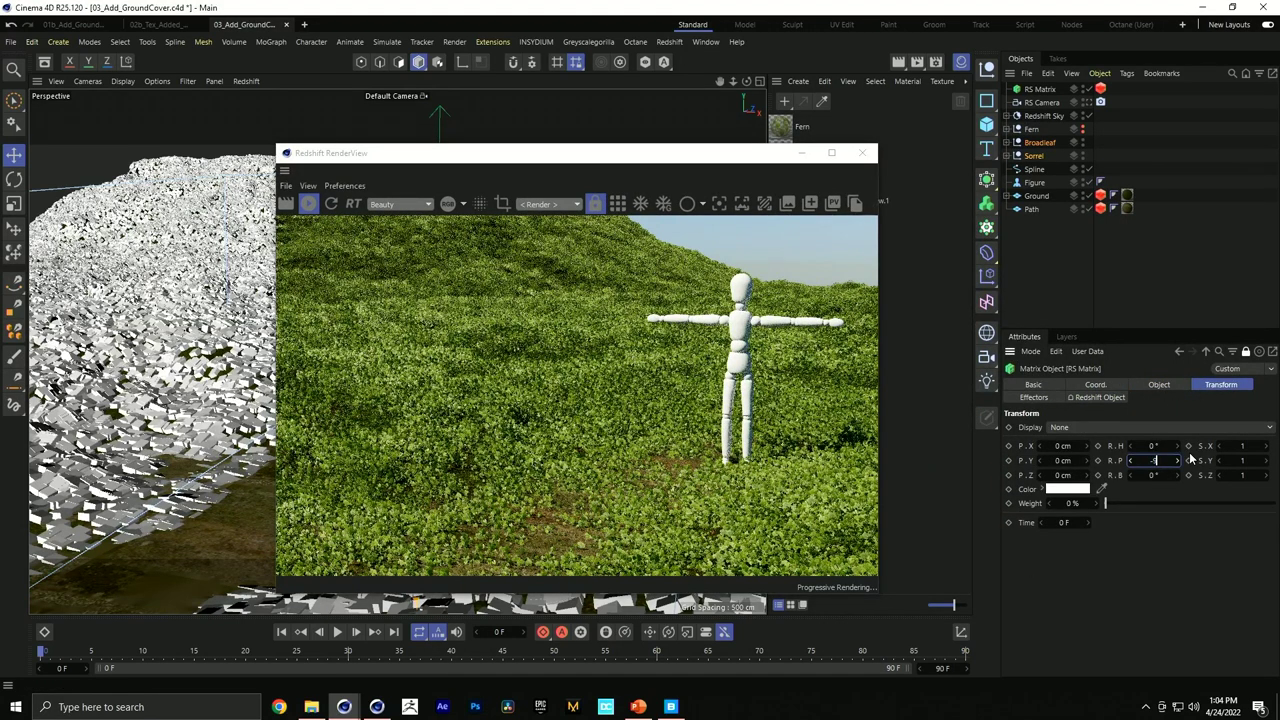
{"action": "type", "text": "-90"}
{"action": "key", "text": "Return"}
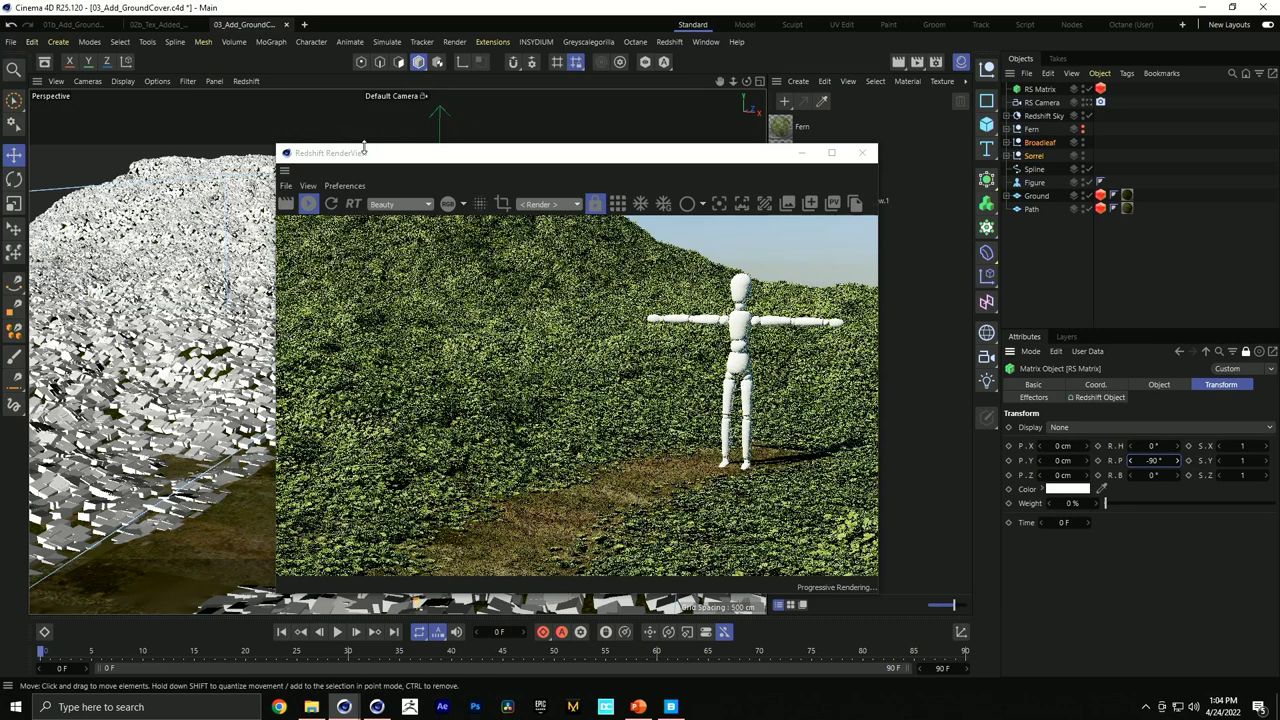
Reposition the RenderView, orbit to a low, level view and select RS Matrix.
{"action": "left_click_drag", "start_coordinate": [364, 148], "coordinate": [586, 164]}
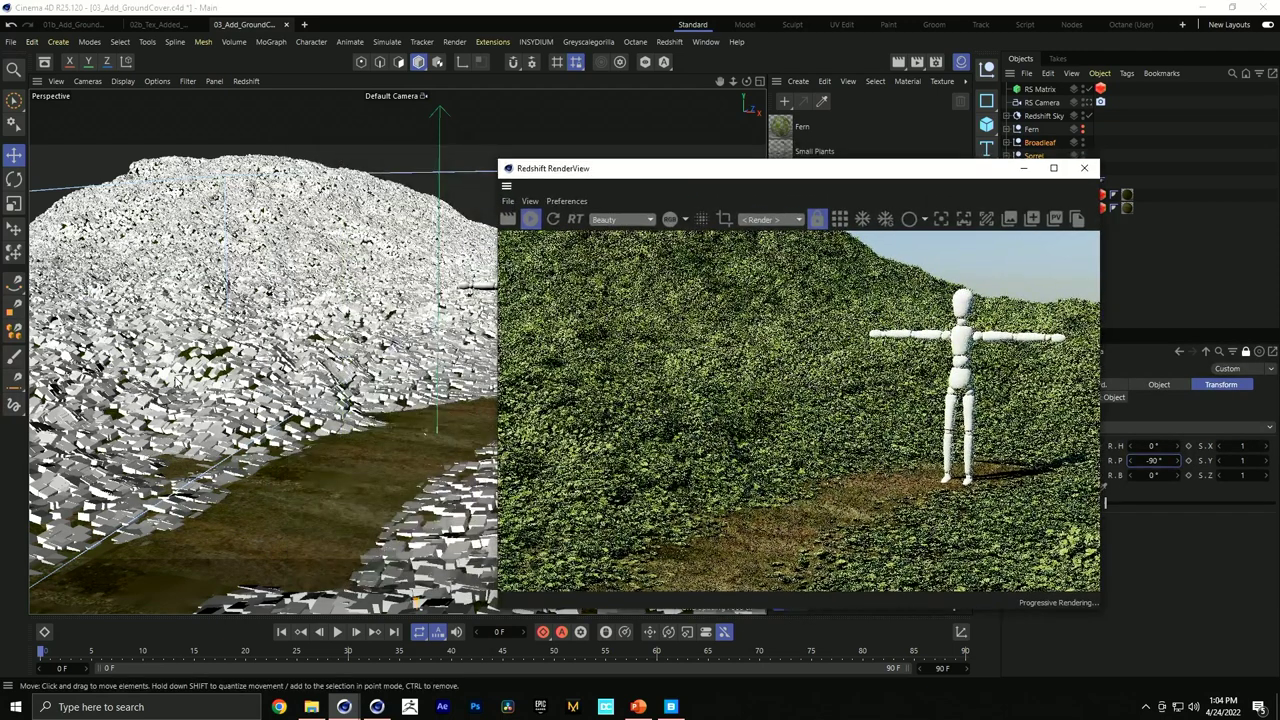
{"action": "left_click_drag", "start_coordinate": [360, 470], "coordinate": [362, 443], "text": "alt"}
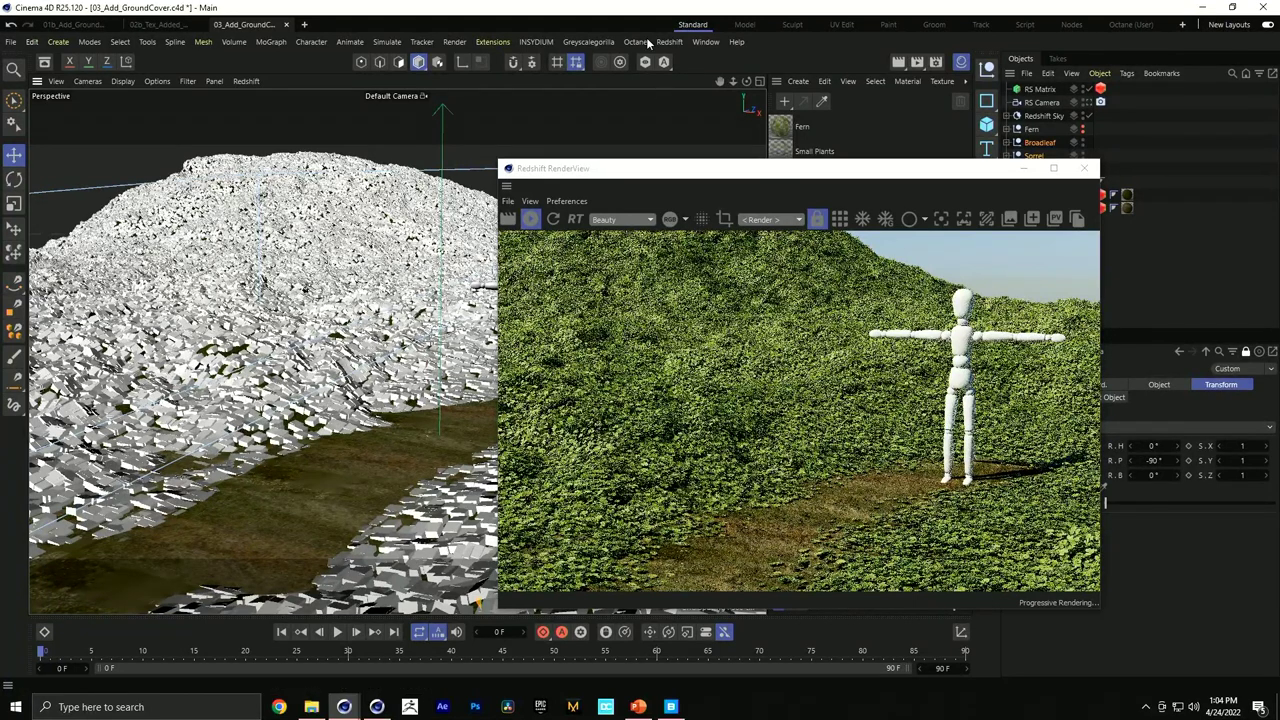
{"action": "left_click_drag", "start_coordinate": [594, 172], "coordinate": [474, 148]}
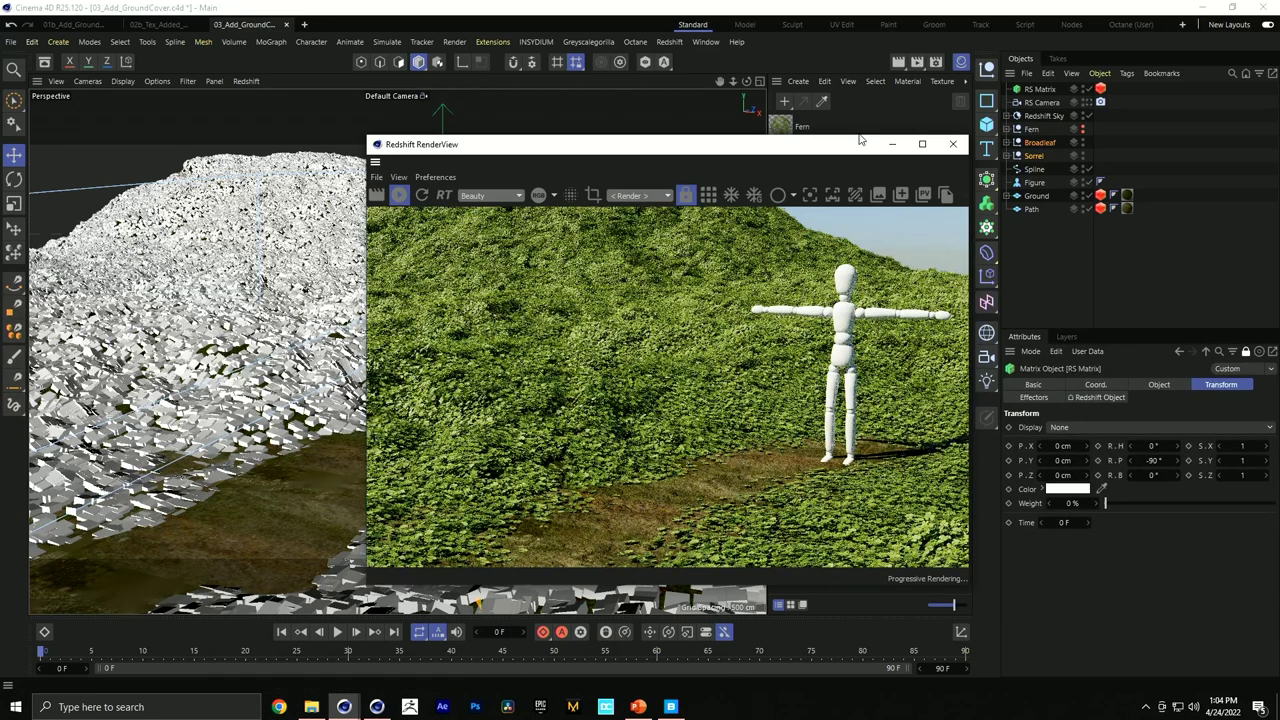
{"action": "left_click_drag", "start_coordinate": [818, 155], "coordinate": [738, 151]}
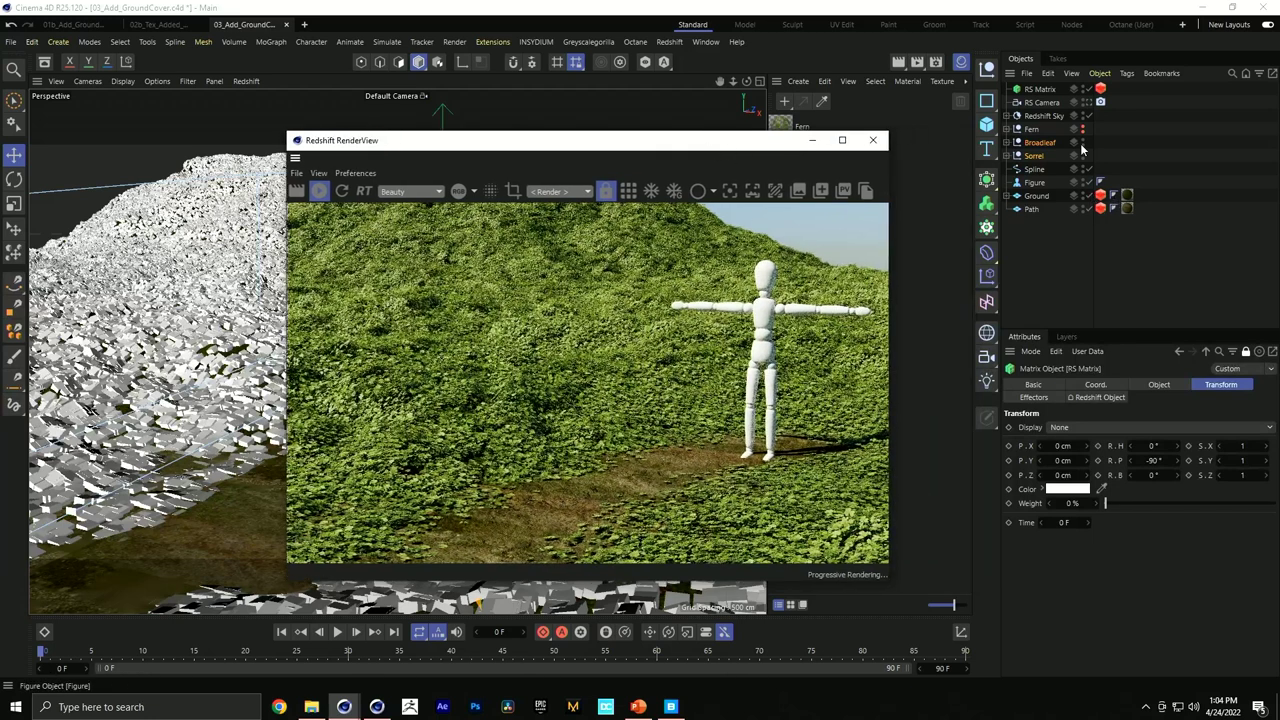
{"action": "left_click", "coordinate": [1043, 92]}
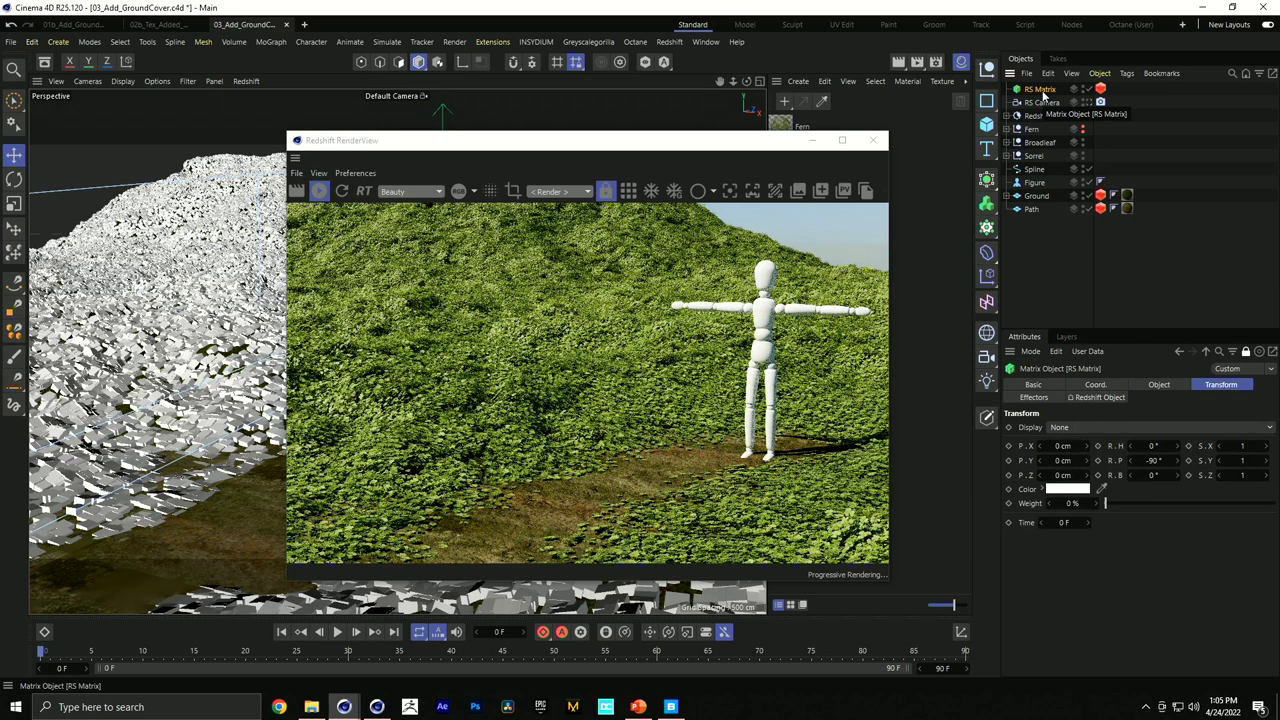
Add a MoGraph Selection tag to RS Matrix, enable Use Fields, and select its Freeze layer.
{"action": "right_click", "coordinate": [1043, 93]}
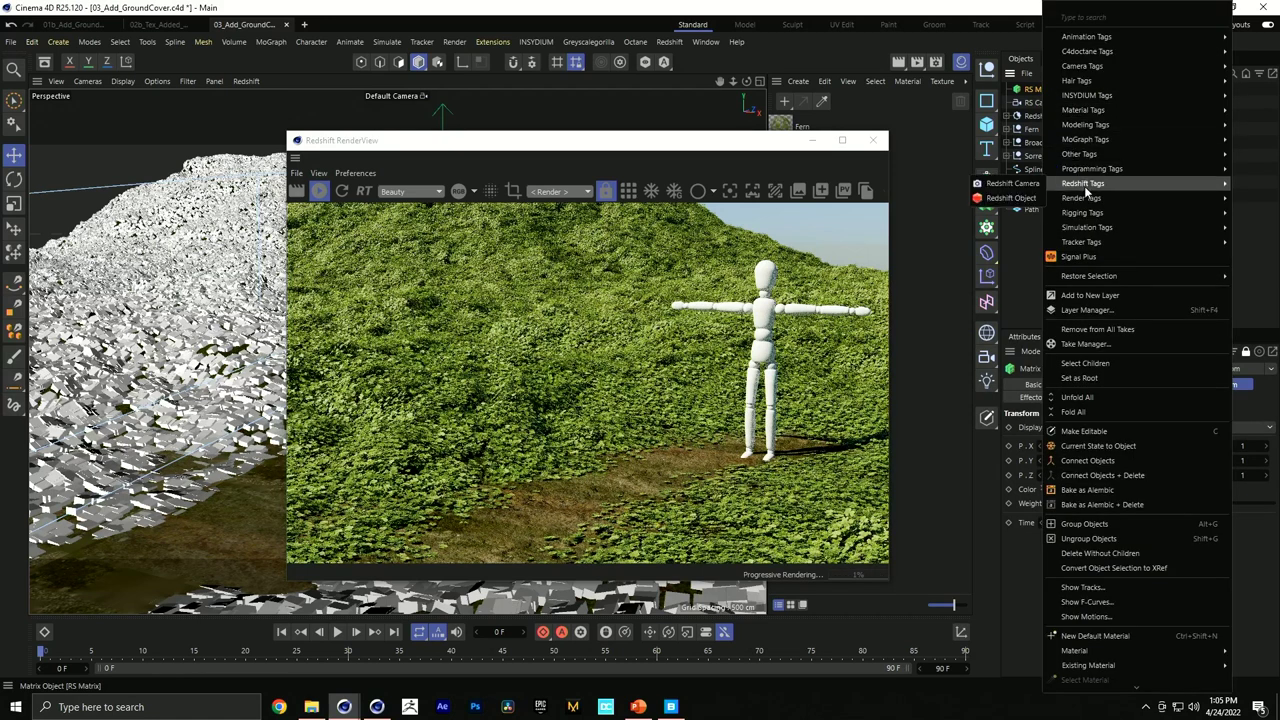
{"action": "mouse_move", "coordinate": [1082, 146]}
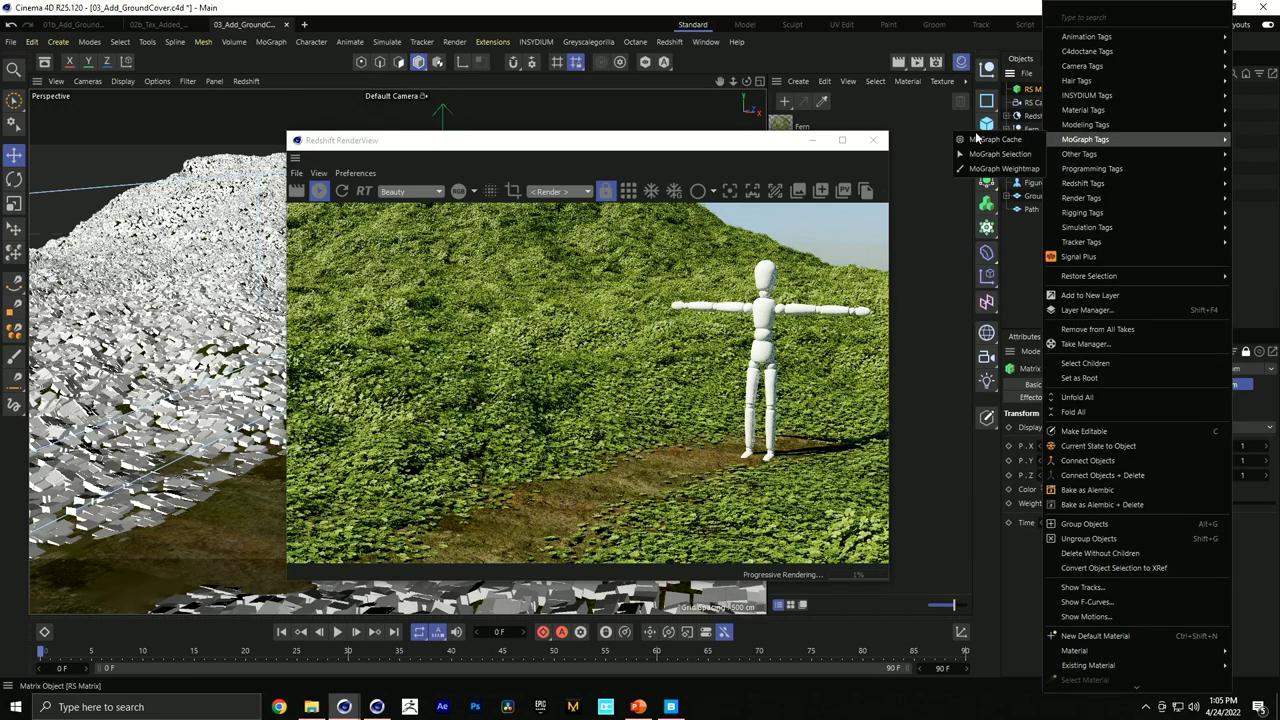
{"action": "left_click", "coordinate": [995, 154]}
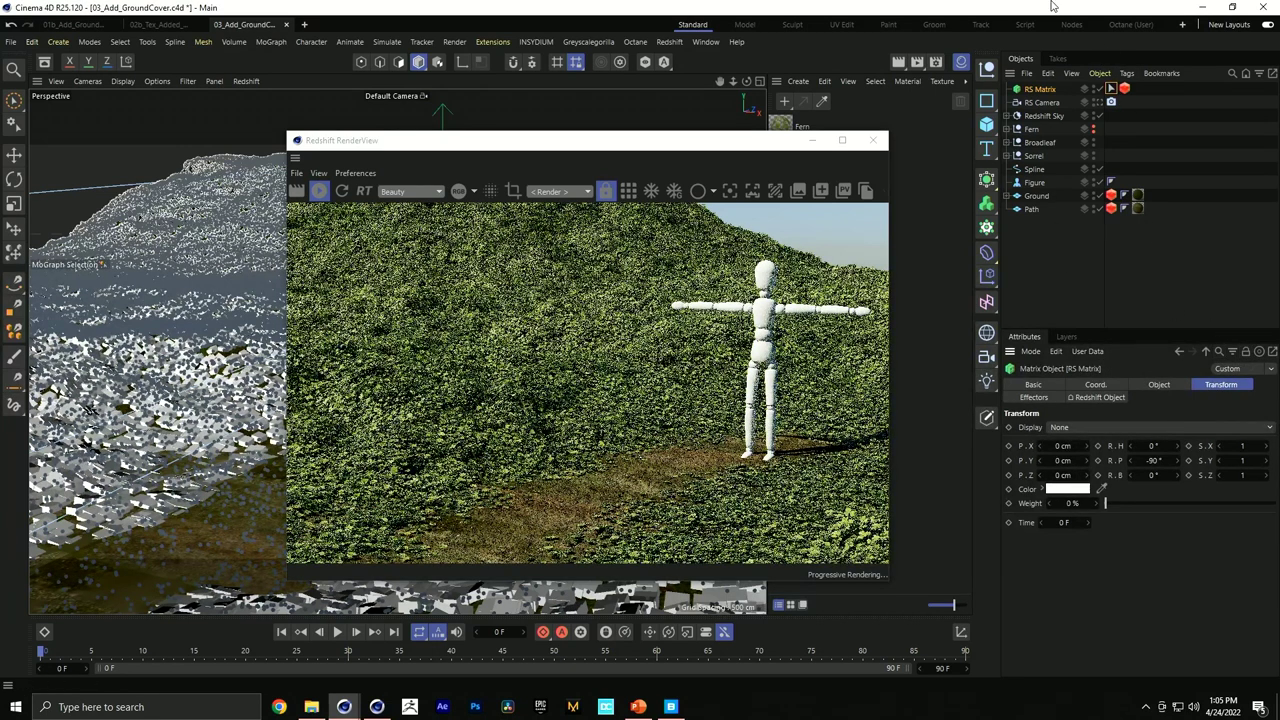
{"action": "left_click", "coordinate": [1124, 88]}
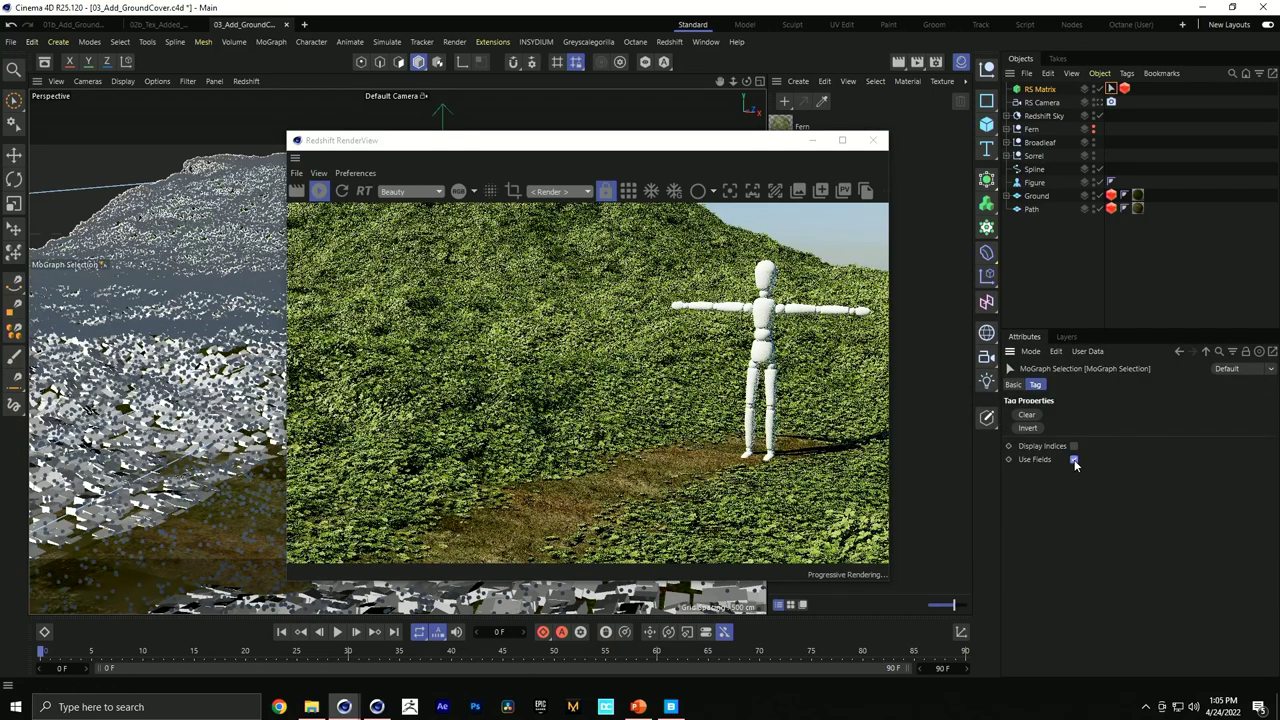
{"action": "left_click", "coordinate": [1074, 459]}
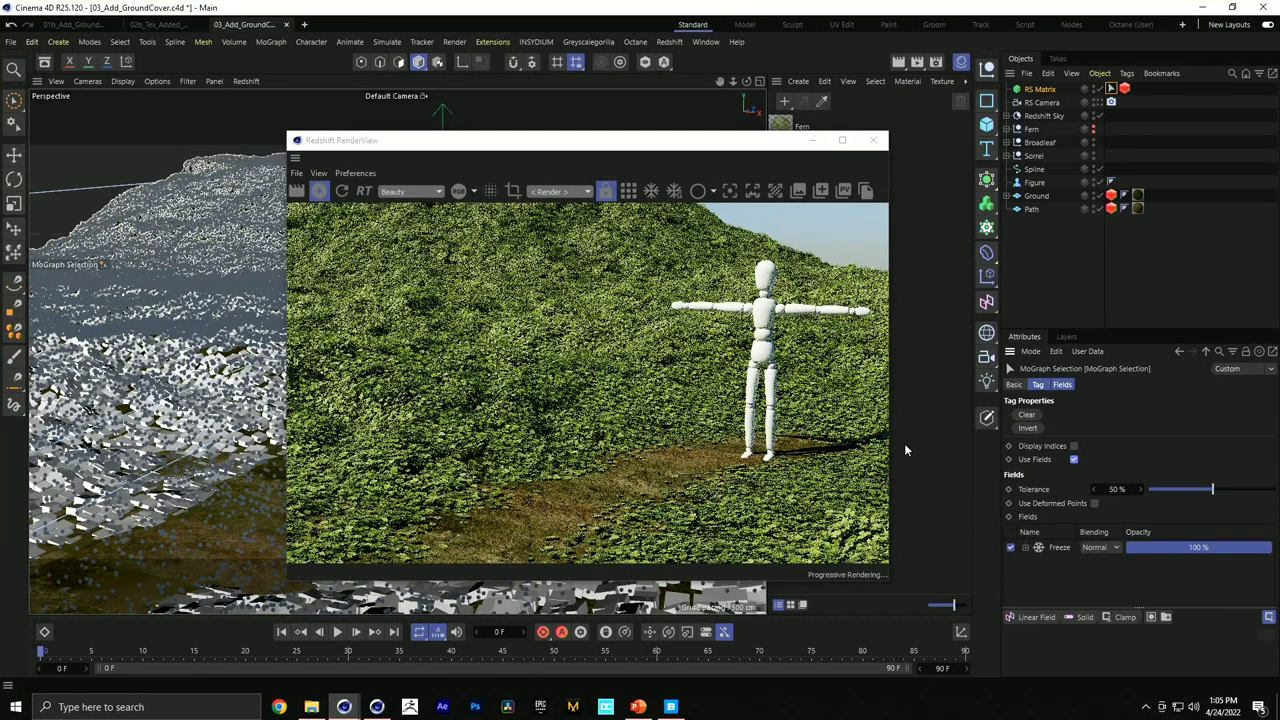
{"action": "left_click", "coordinate": [1056, 552]}
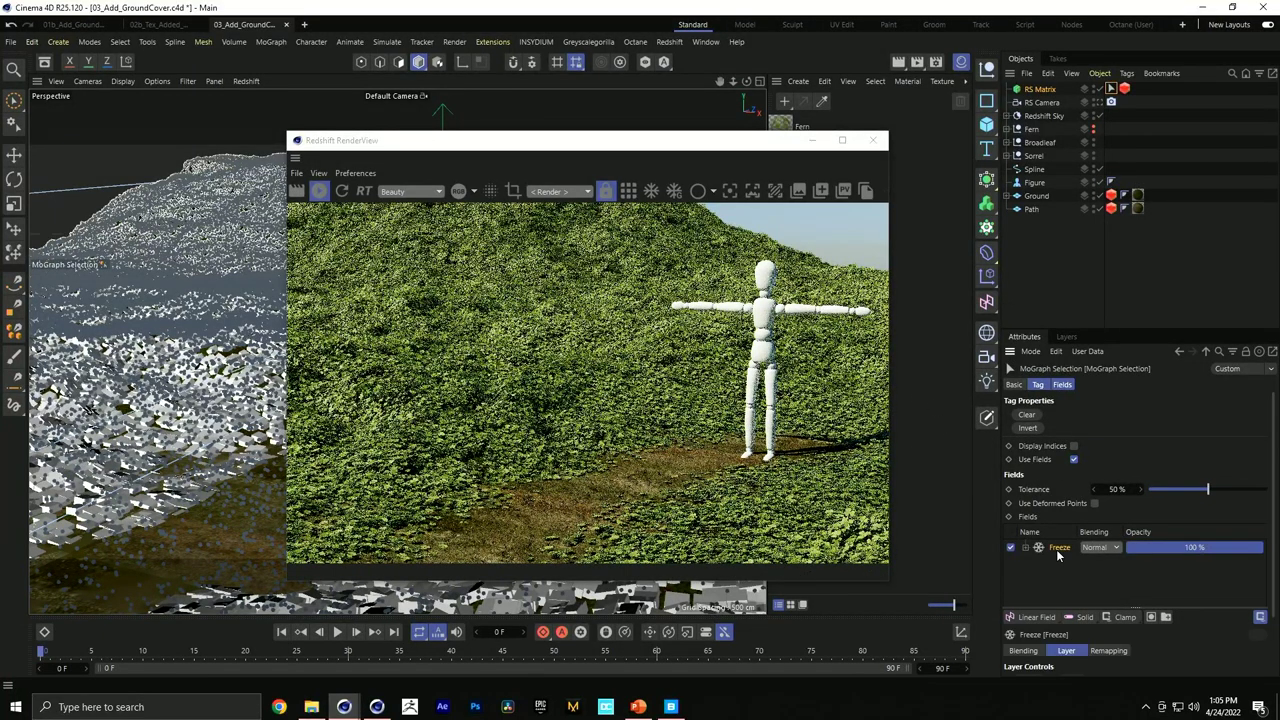
Replace the Freeze layer with the Spline field and set its Distance Mode to Radius.
{"action": "key", "text": "Delete"}
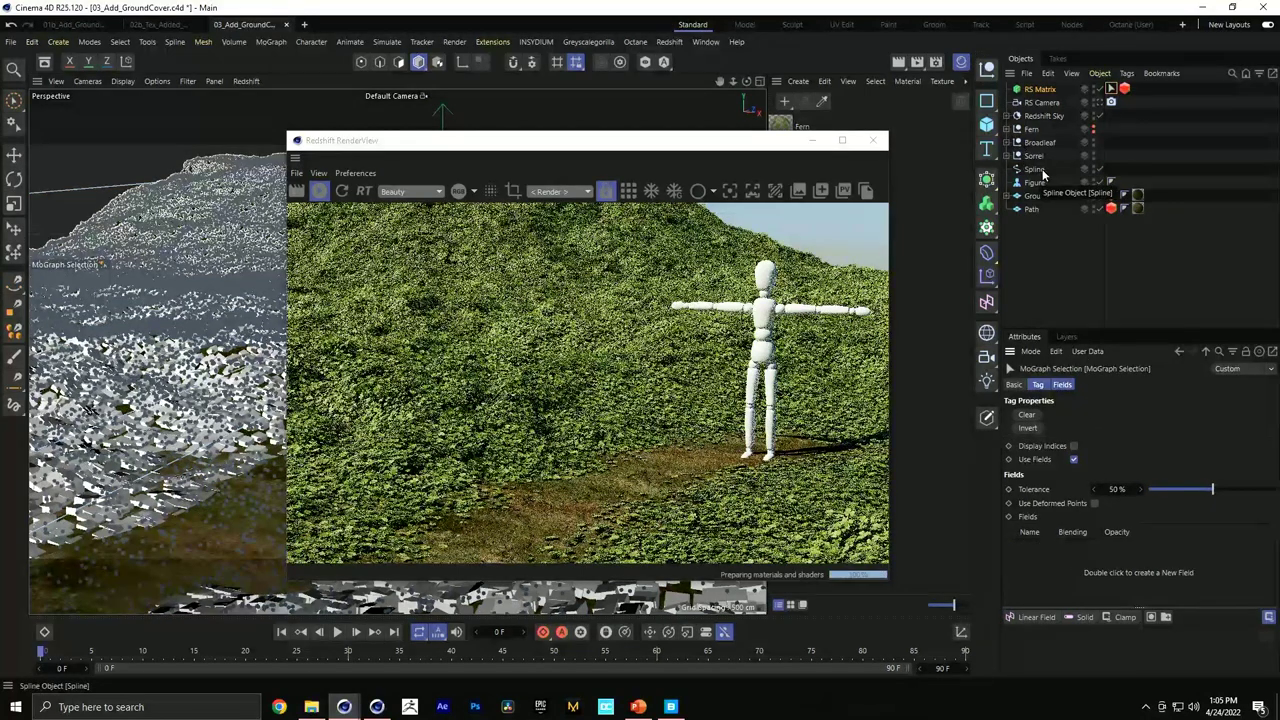
{"action": "left_click_drag", "start_coordinate": [1040, 172], "coordinate": [1090, 552]}
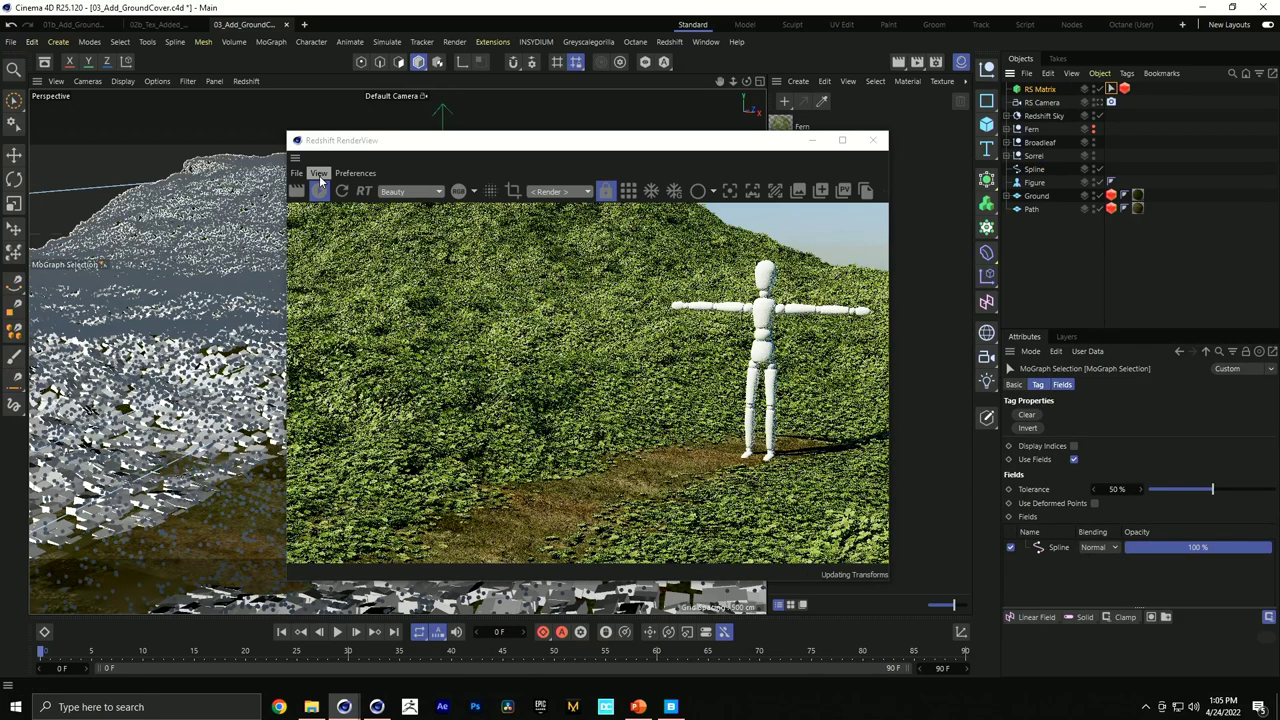
{"action": "left_click_drag", "start_coordinate": [343, 142], "coordinate": [495, 505]}
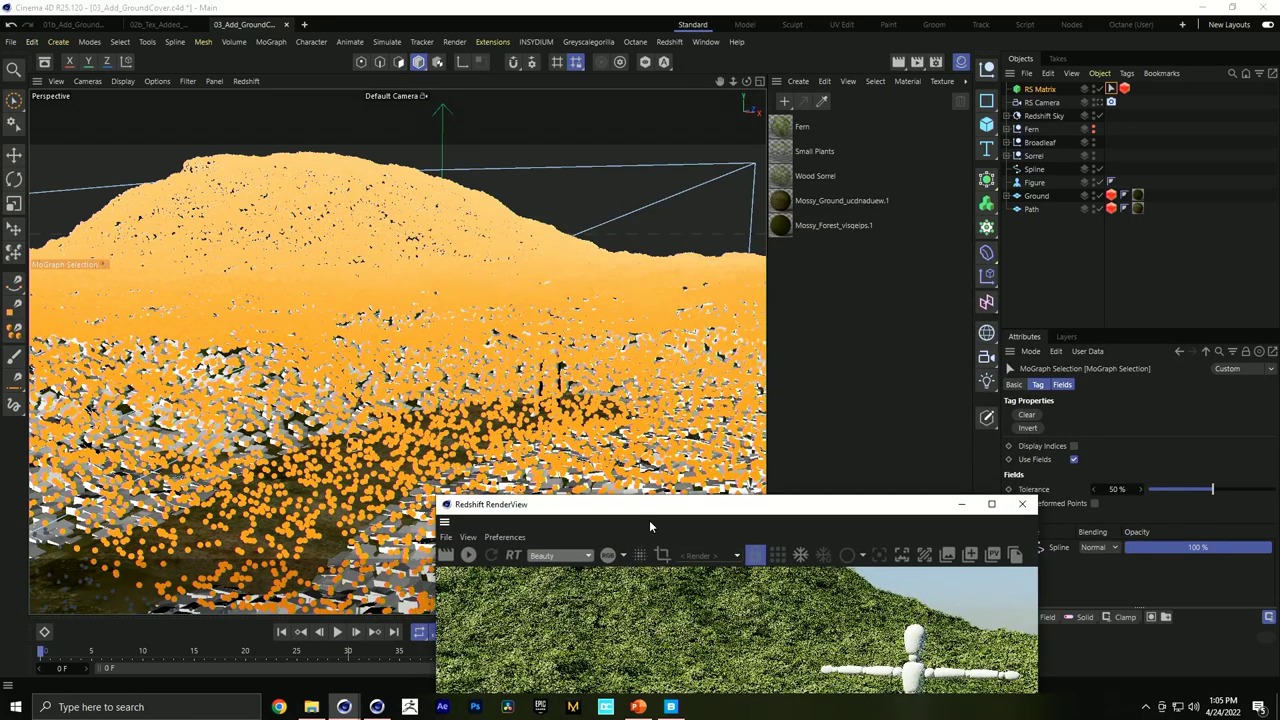
{"action": "left_click", "coordinate": [1060, 548]}
{"action": "left_click_drag", "start_coordinate": [884, 512], "coordinate": [848, 508]}
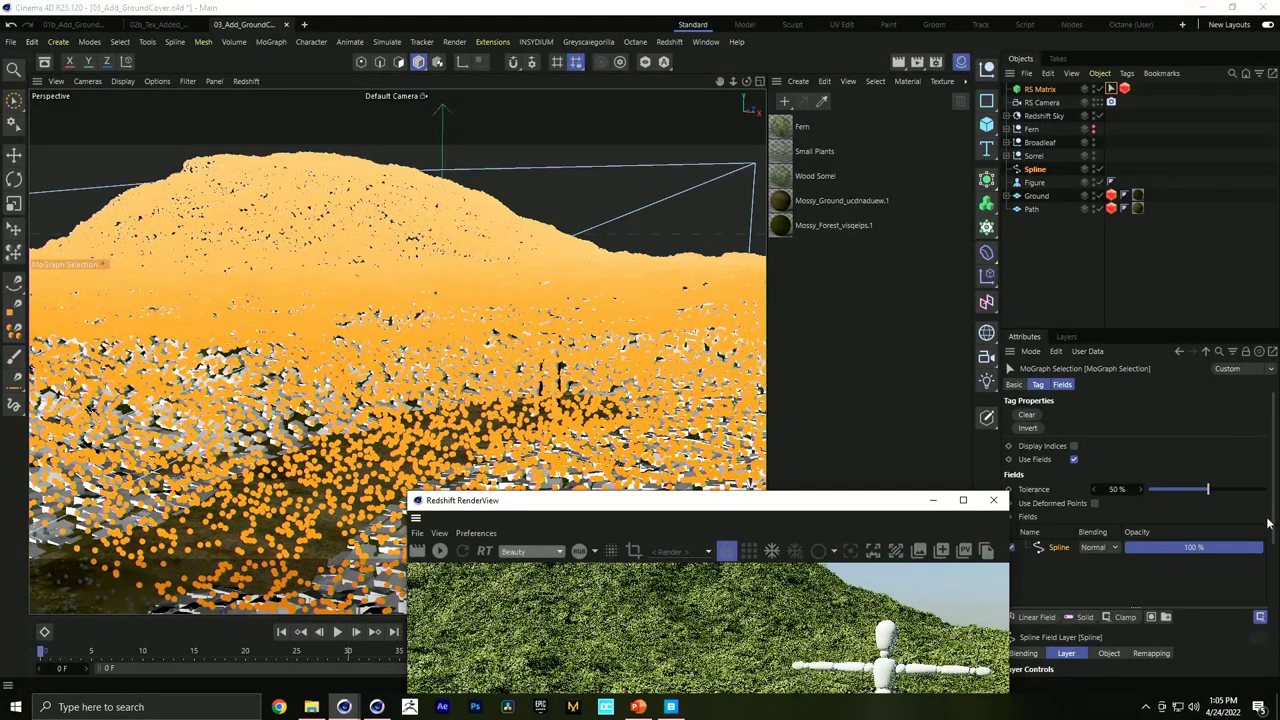
{"action": "scroll", "coordinate": [1250, 530], "scroll_direction": "down", "scroll_amount": 5}
{"action": "left_click", "coordinate": [1110, 542]}
{"action": "left_click", "coordinate": [1095, 570]}
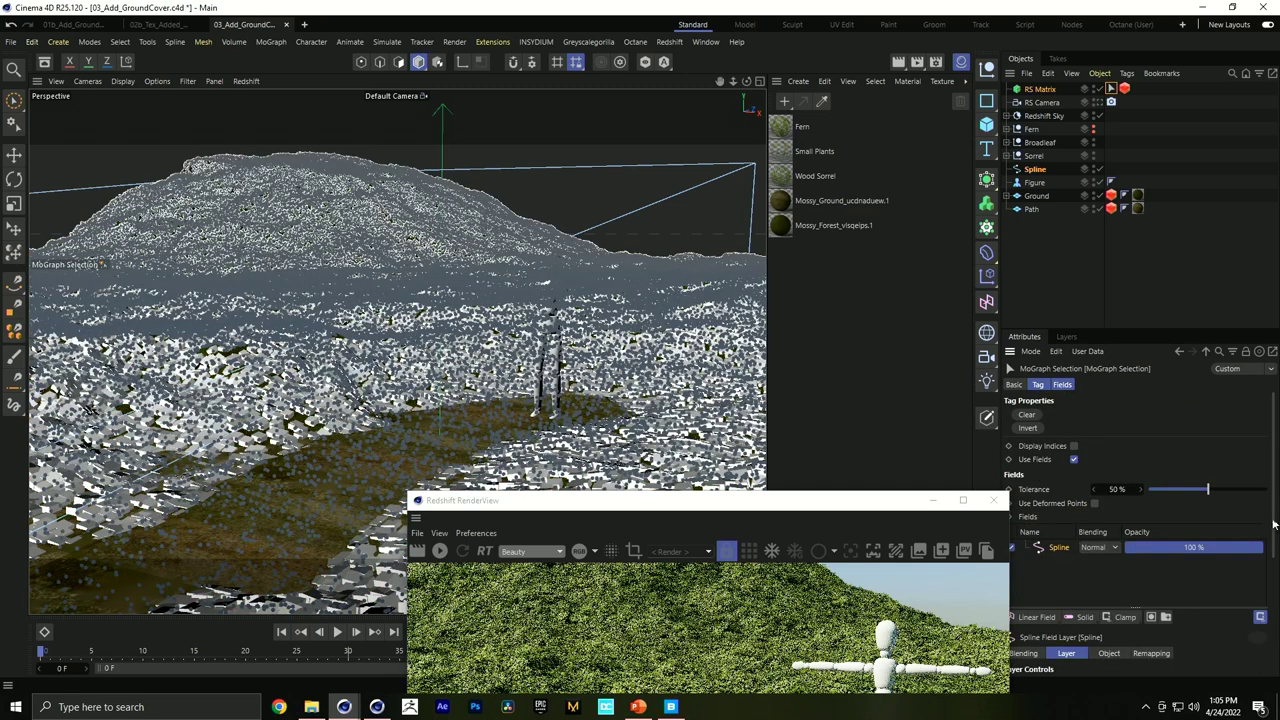
{"action": "scroll", "coordinate": [1150, 560], "scroll_direction": "down", "scroll_amount": 3}
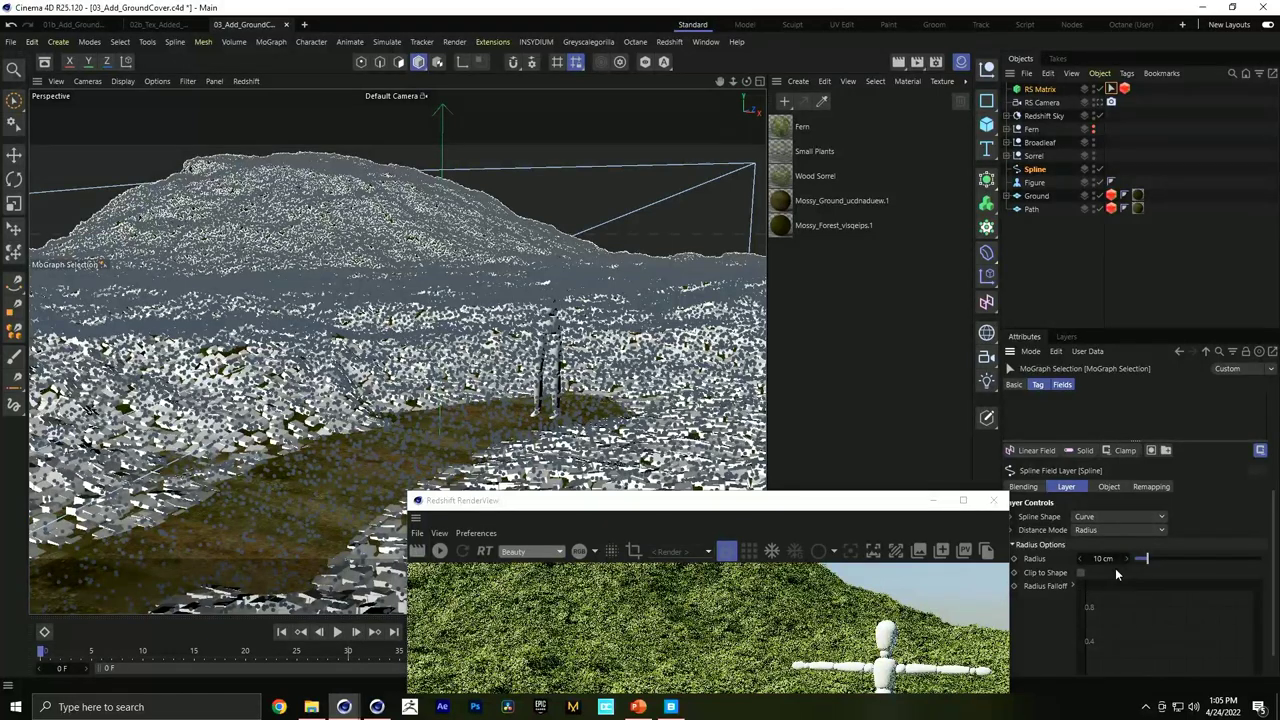
Set the Spline field's Radius to 200 cm.
{"action": "double_click", "coordinate": [1105, 558]}
{"action": "type", "text": "200"}
{"action": "key", "text": "Return"}
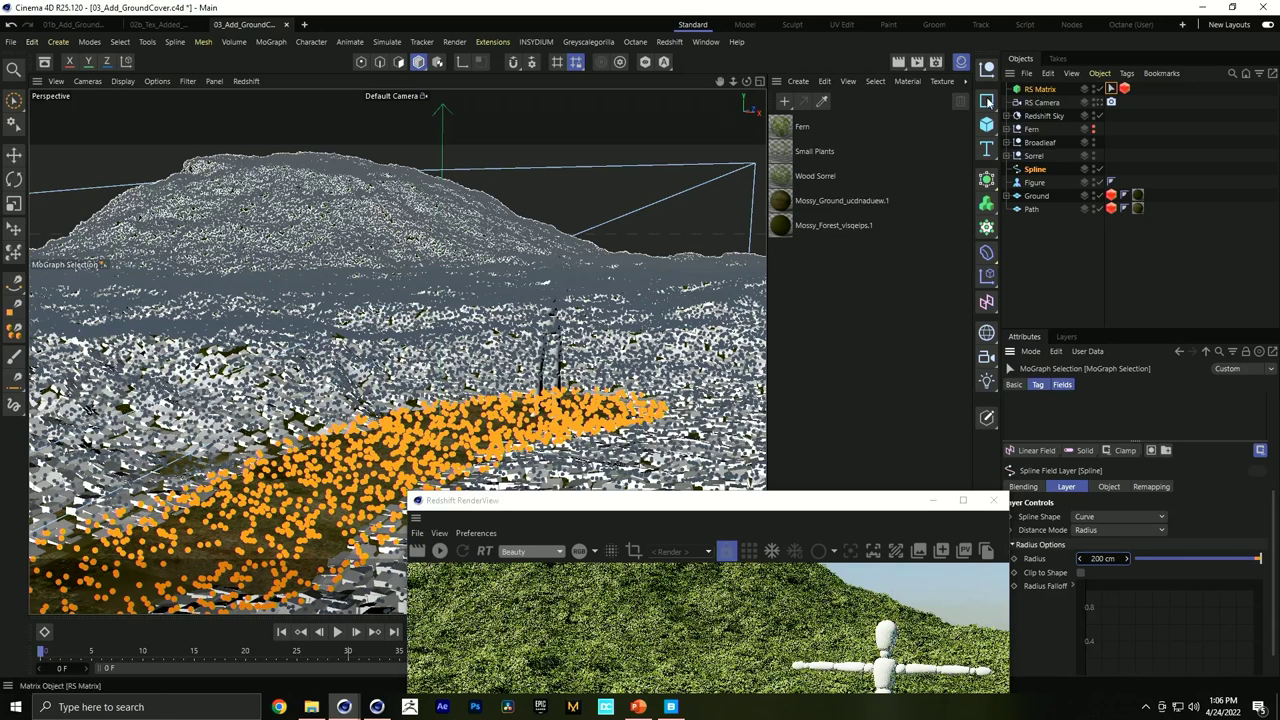
Add a Hide Selection effector from the MoGraph menu.
{"action": "left_click", "coordinate": [271, 41]}
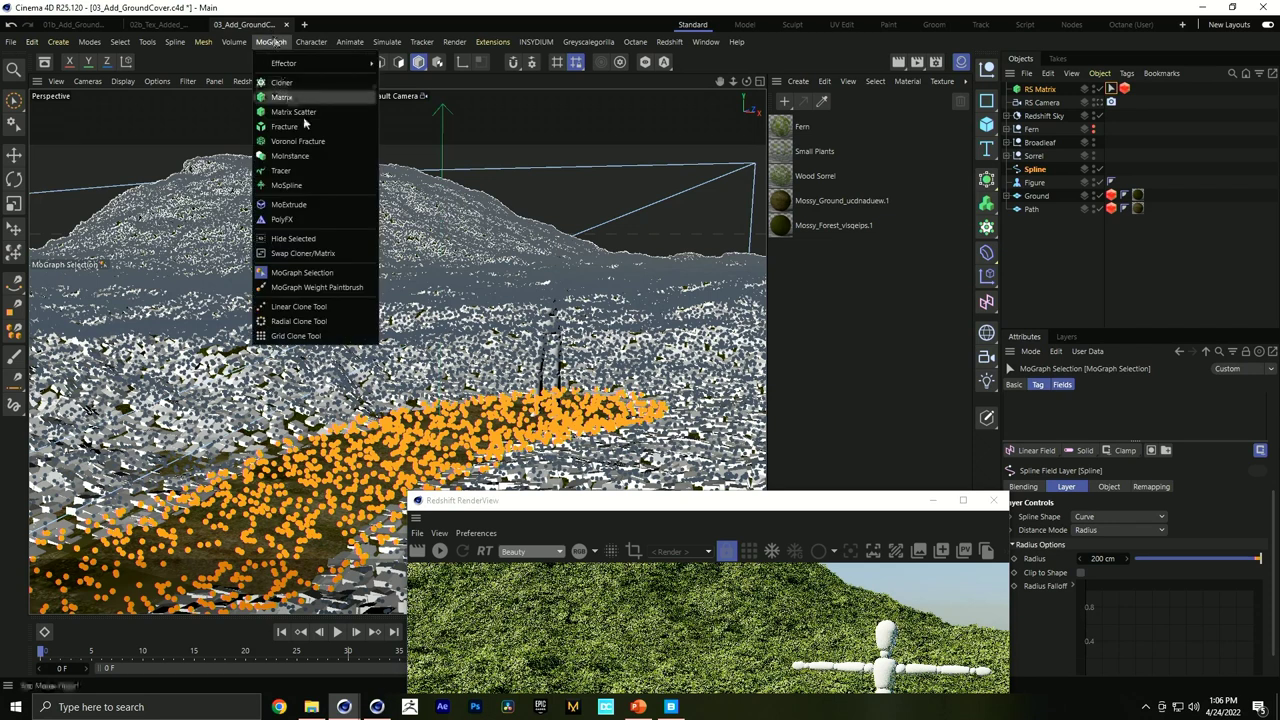
{"action": "left_click", "coordinate": [306, 240]}
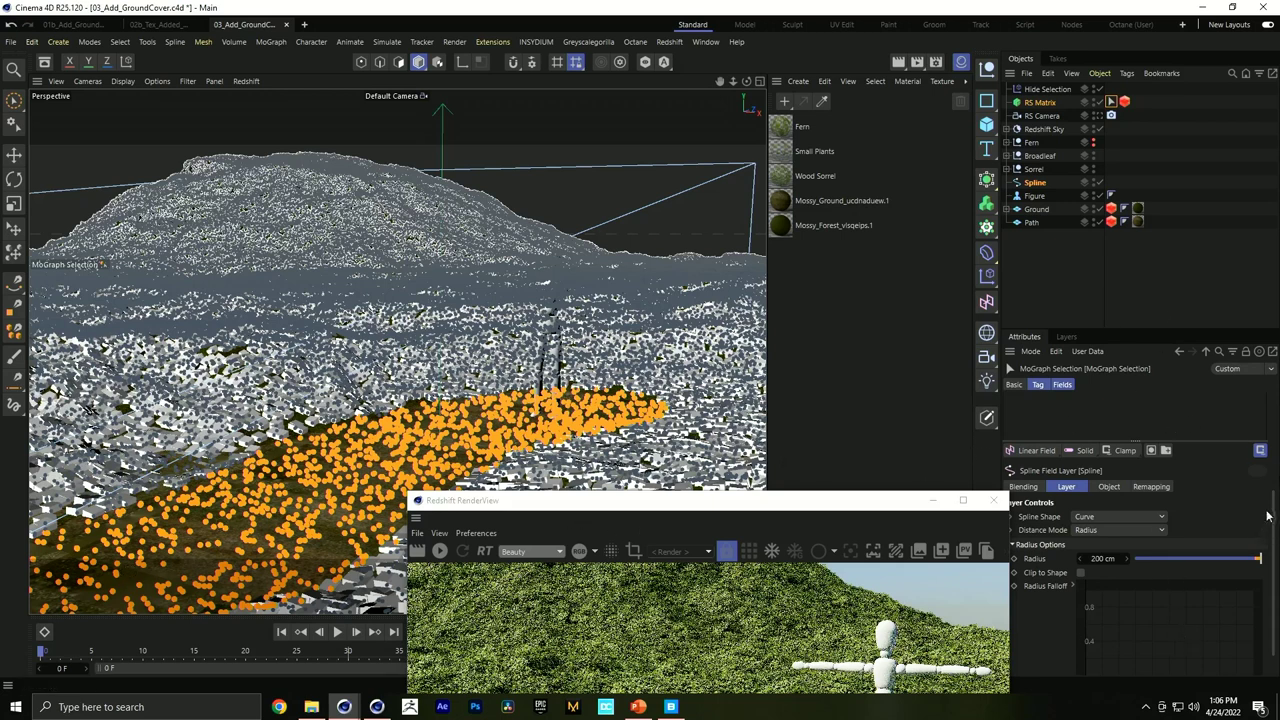
{"action": "scroll", "coordinate": [1208, 489], "scroll_direction": "up", "scroll_amount": 4}
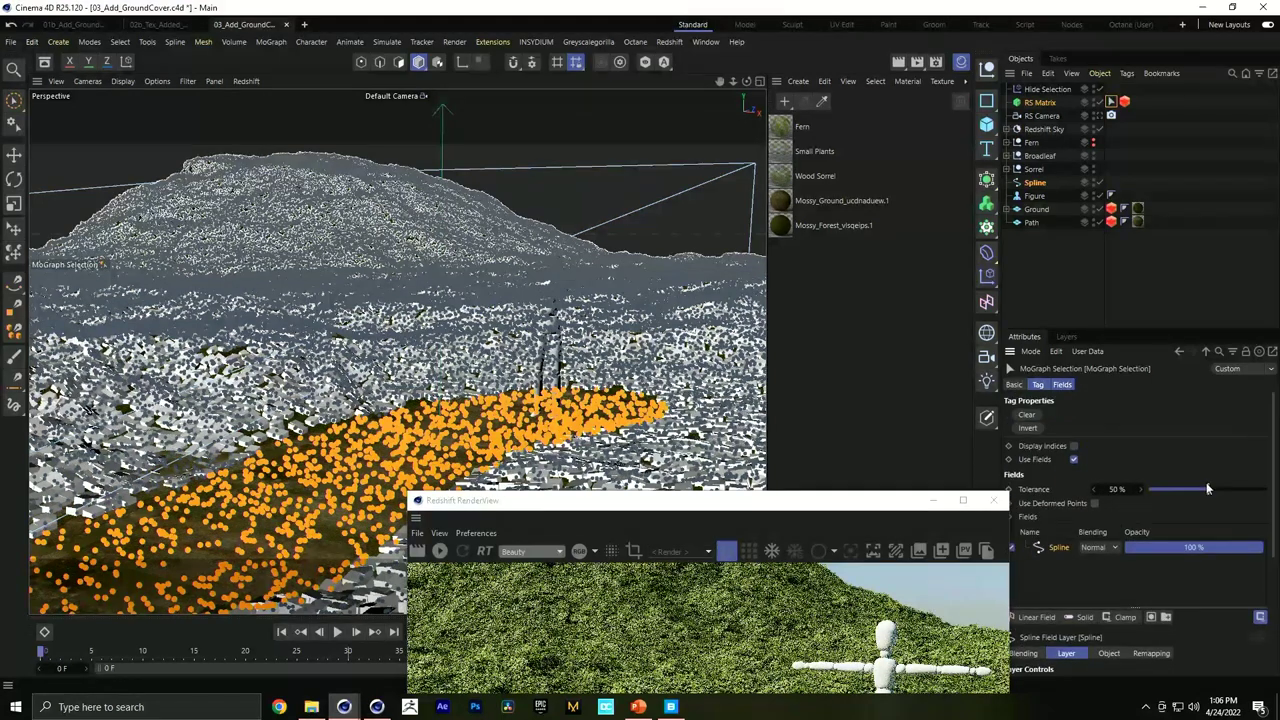
Add a Random Field above the Spline field with Overlay blending.
{"action": "left_click", "coordinate": [1037, 619]}
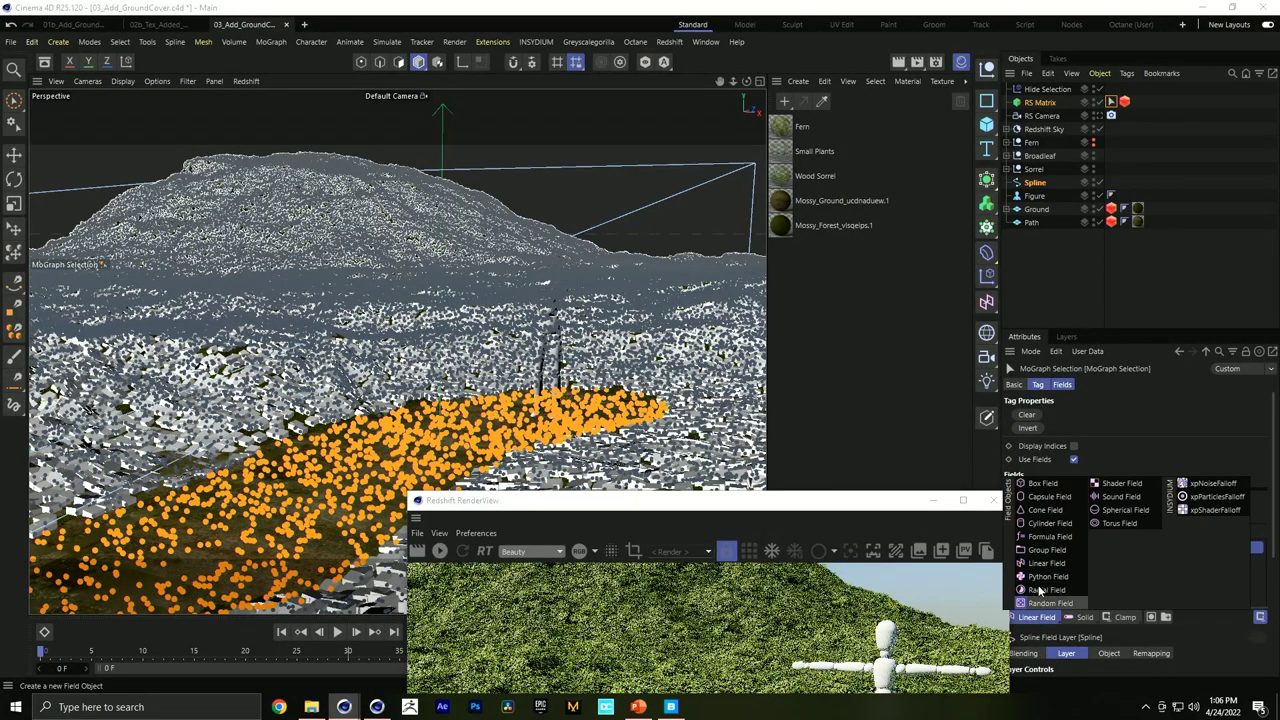
{"action": "left_click", "coordinate": [1053, 600]}
{"action": "left_click", "coordinate": [1122, 548]}
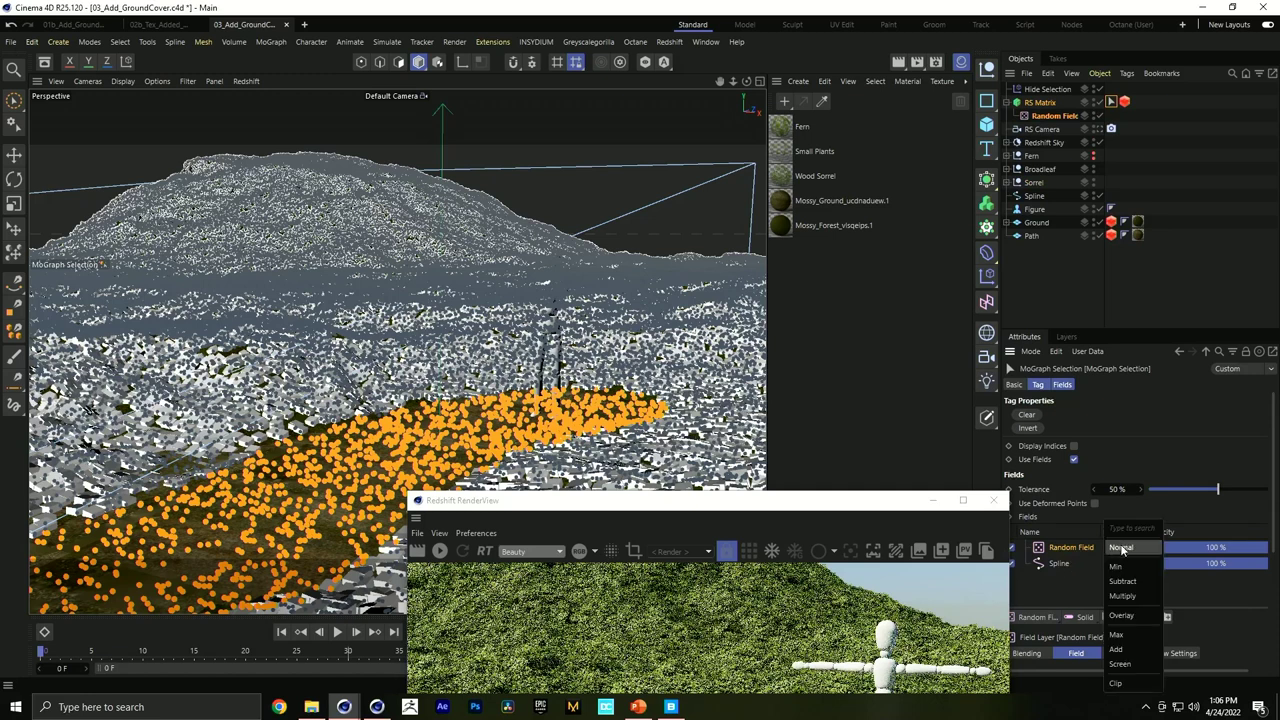
{"action": "left_click", "coordinate": [1132, 616]}
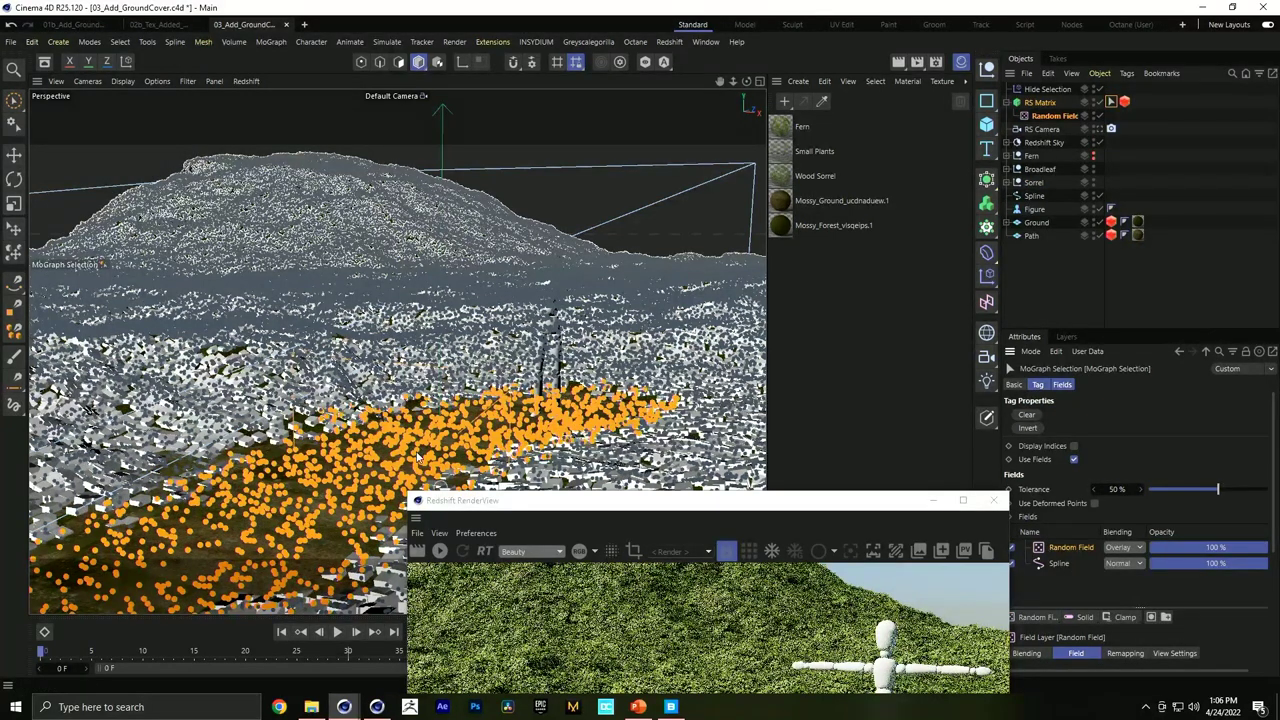
{"action": "left_click_drag", "start_coordinate": [646, 502], "coordinate": [459, 87]}
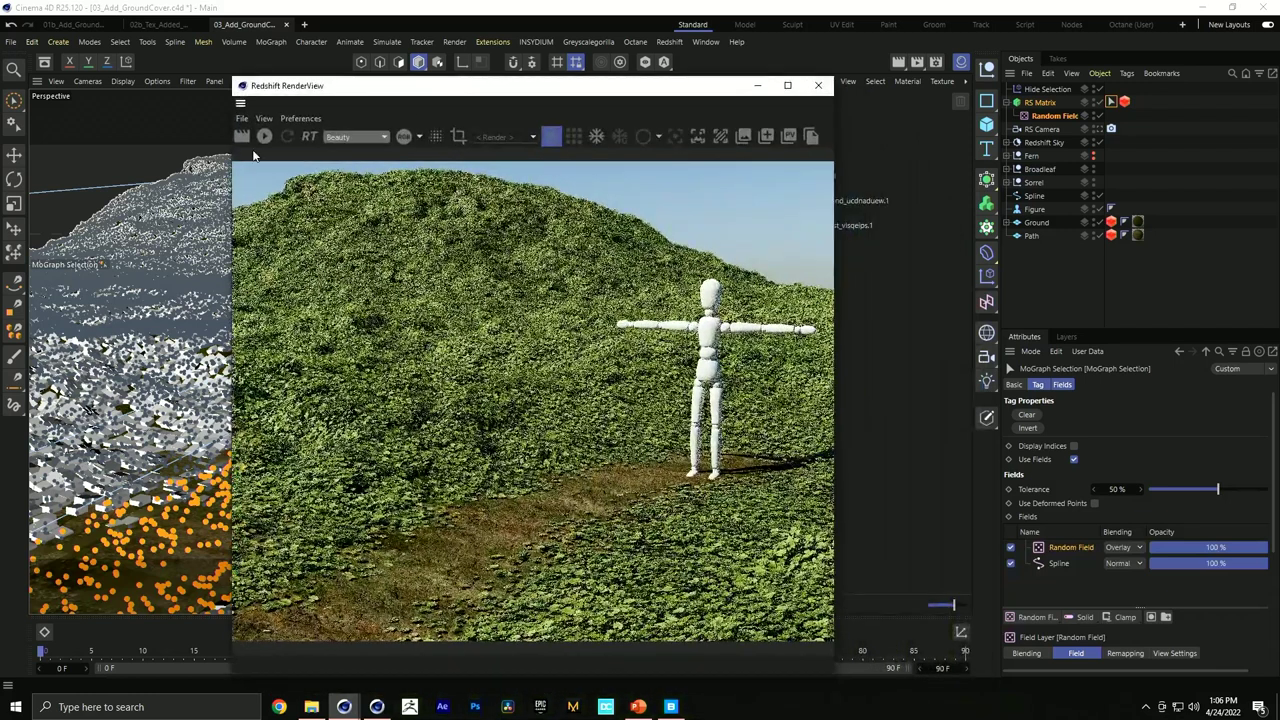
Re-render in Redshift RenderView to preview the cleared path, then select RS Matrix.
{"action": "left_click", "coordinate": [265, 137]}
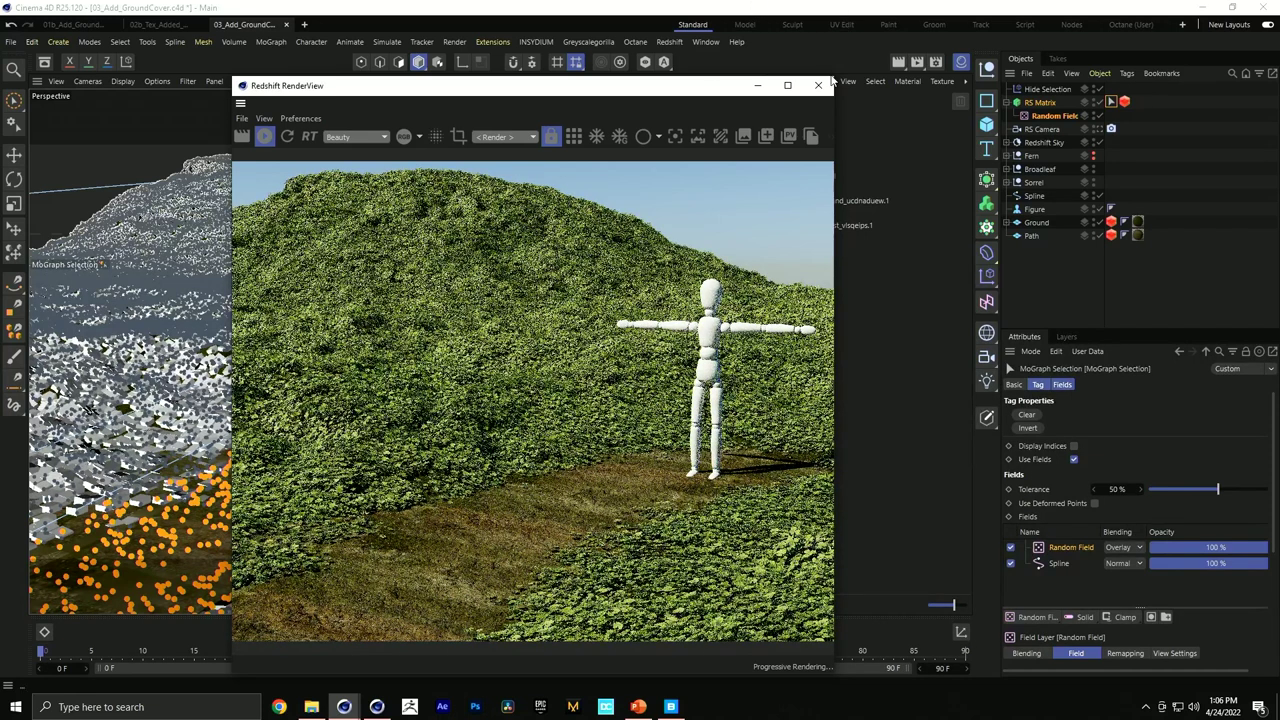
{"action": "left_click", "coordinate": [1052, 105]}
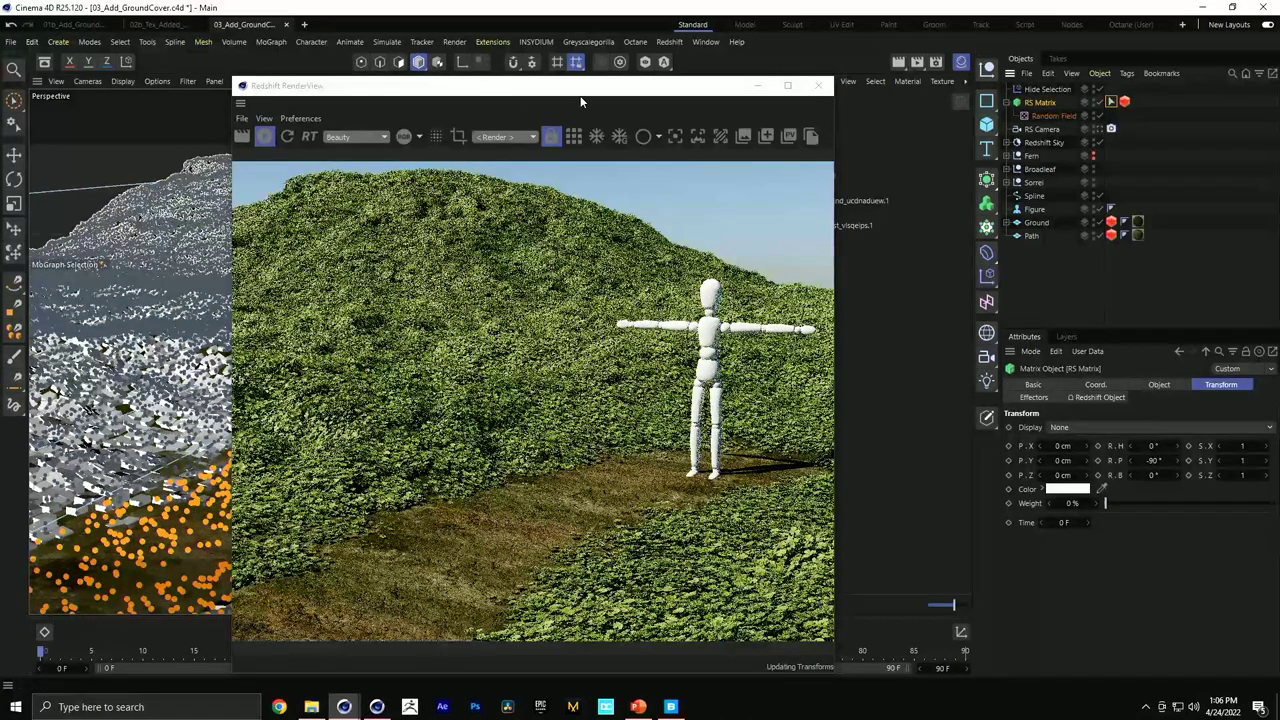
{"action": "left_click_drag", "start_coordinate": [590, 82], "coordinate": [418, 125]}
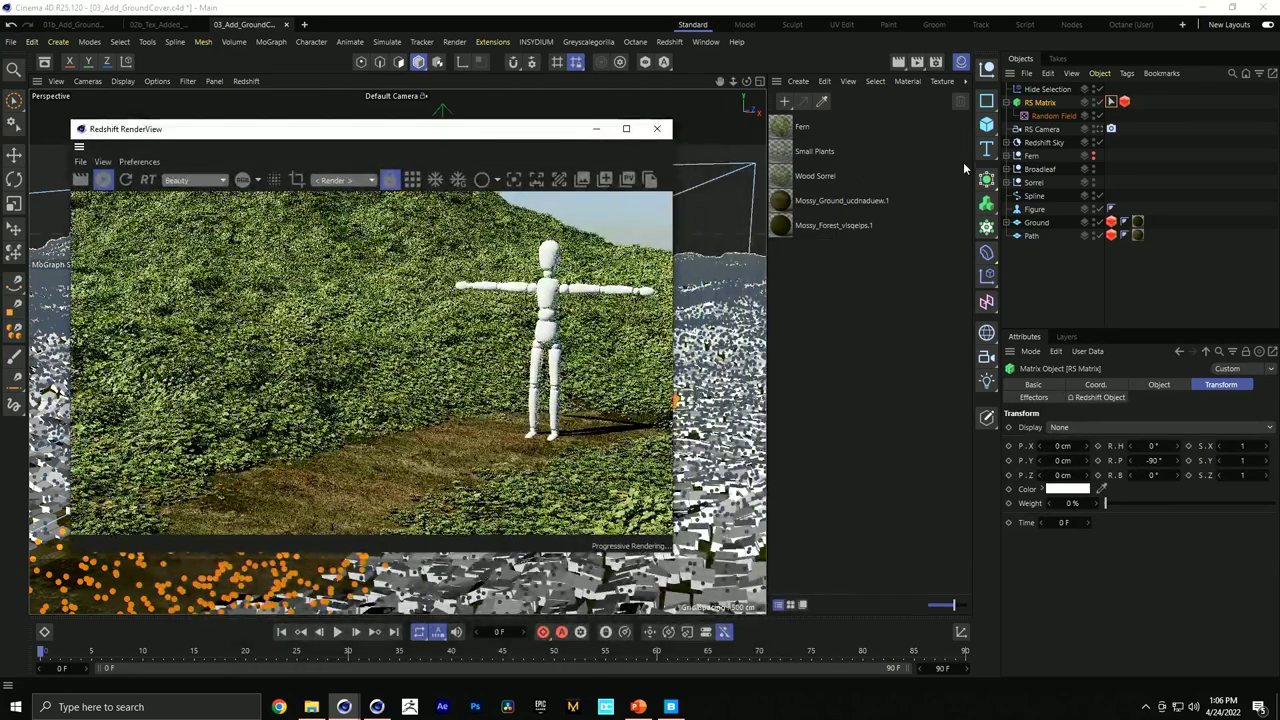
Add a Random effector and remove the MoGraph Selection from its settings.
{"action": "left_click", "coordinate": [987, 279]}
{"action": "left_click", "coordinate": [1122, 366]}
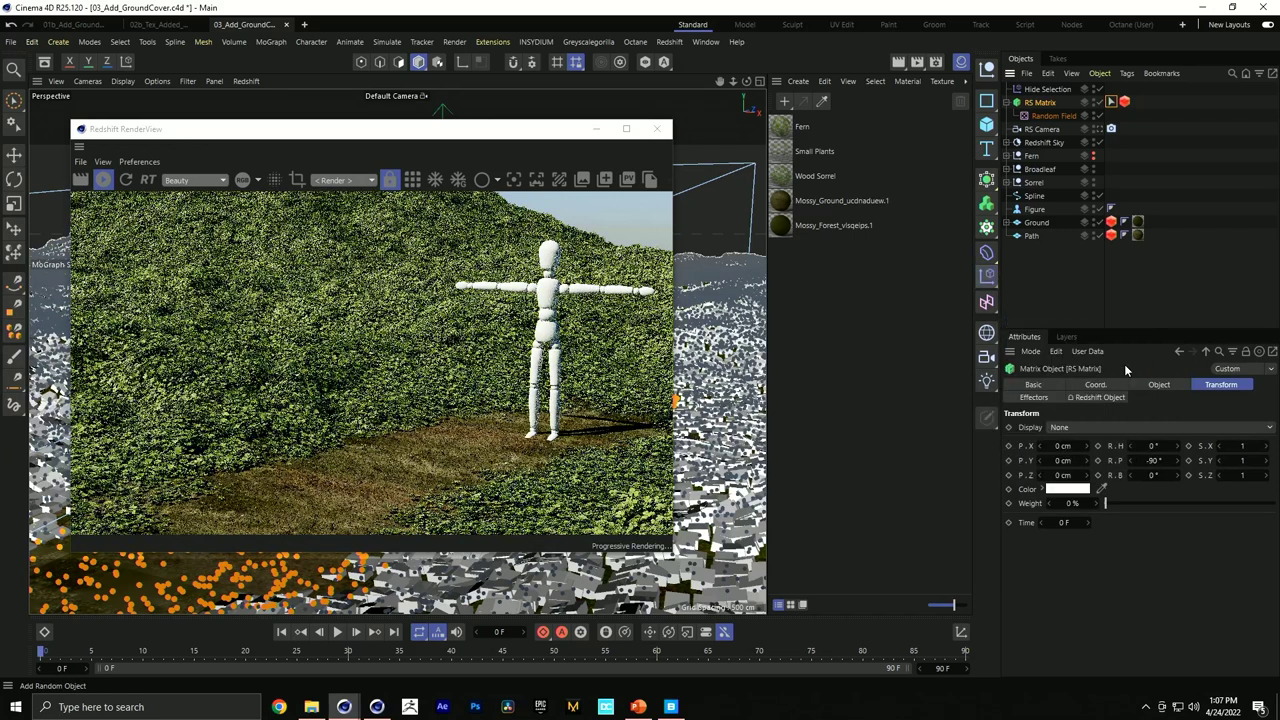
{"action": "left_click", "coordinate": [1150, 384]}
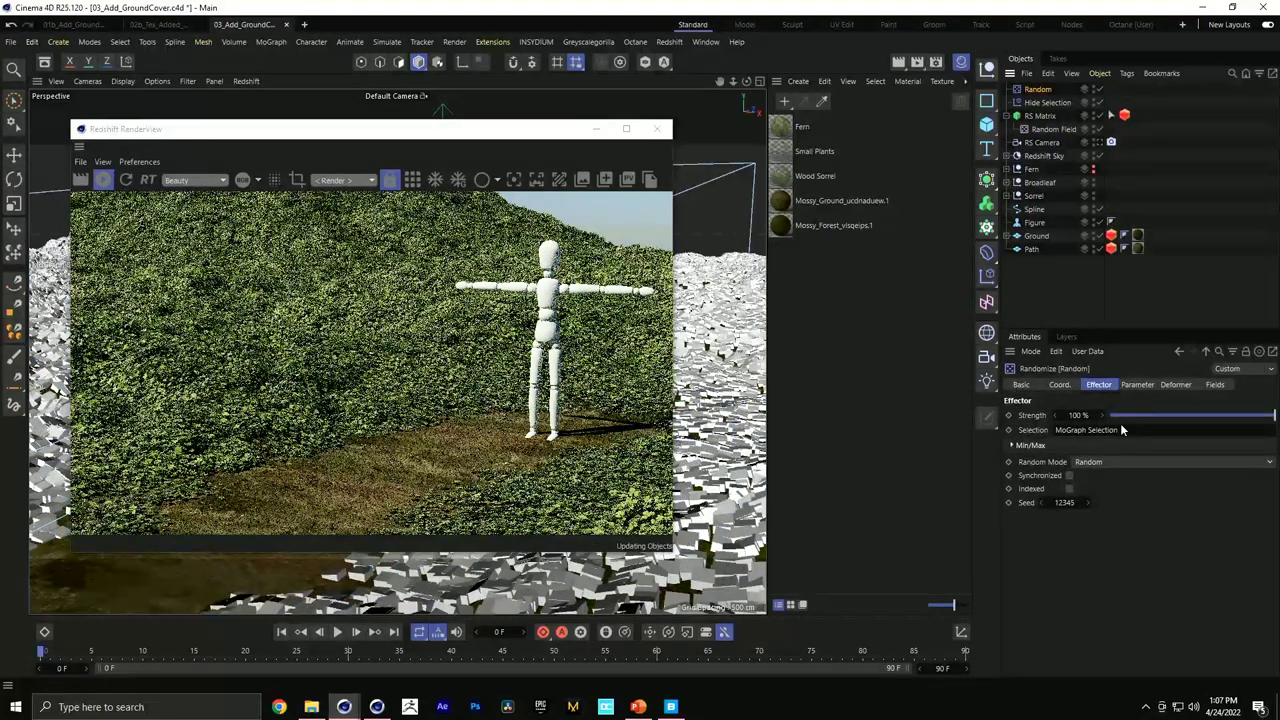
{"action": "left_click", "coordinate": [1099, 385]}
{"action": "left_click", "coordinate": [1117, 432]}
{"action": "key", "text": "BackSpace"}
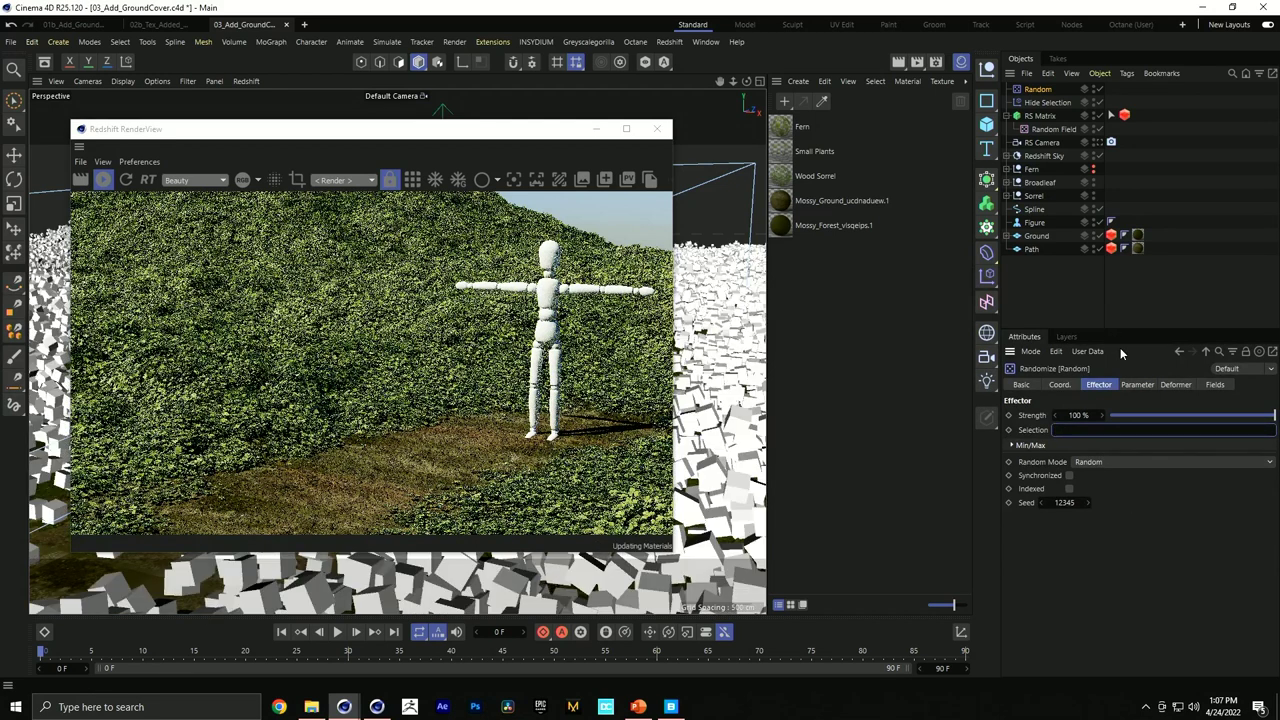
{"action": "left_click", "coordinate": [1138, 385]}
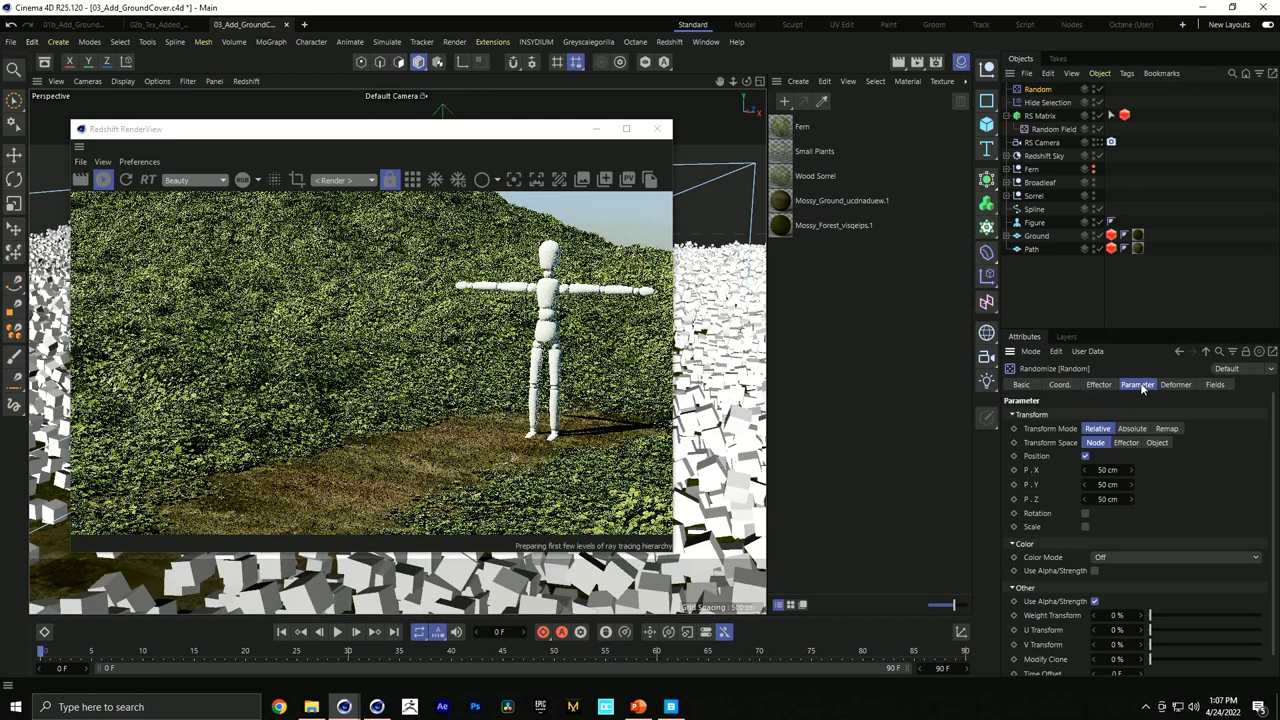
Disable random position and enable random rotation with 3600° heading.
{"action": "left_click", "coordinate": [1085, 456]}
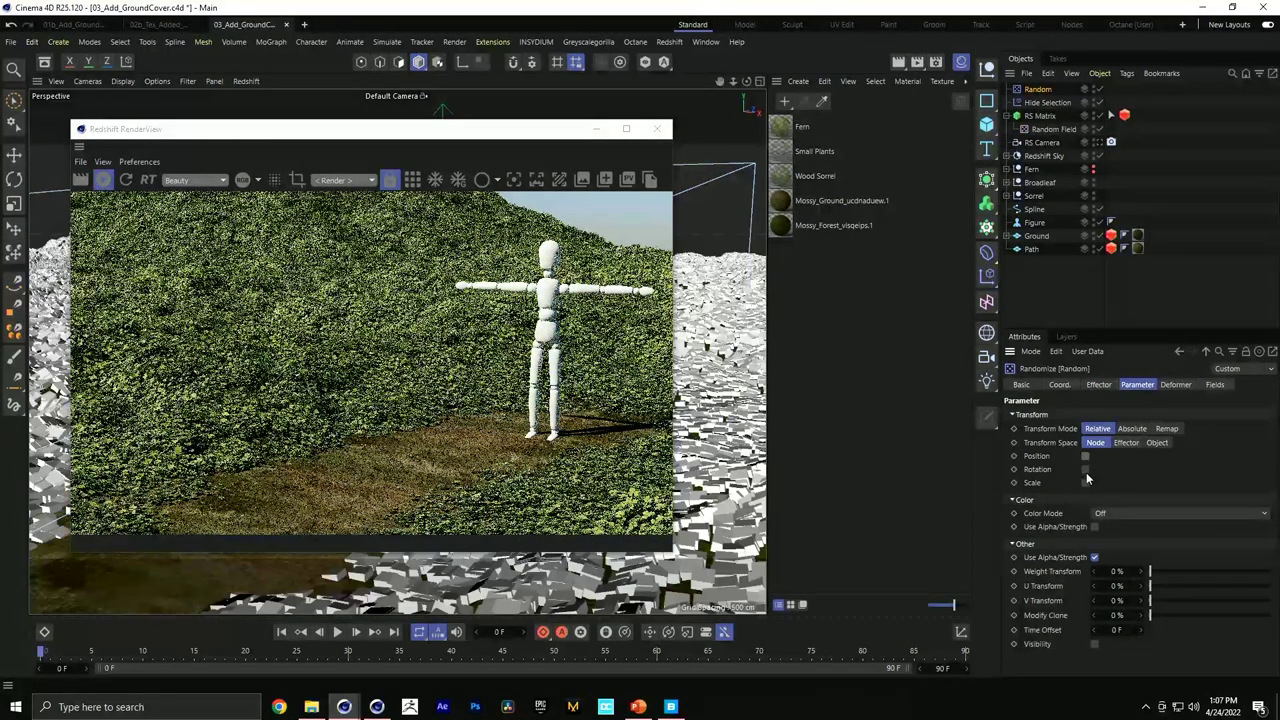
{"action": "left_click", "coordinate": [1085, 469]}
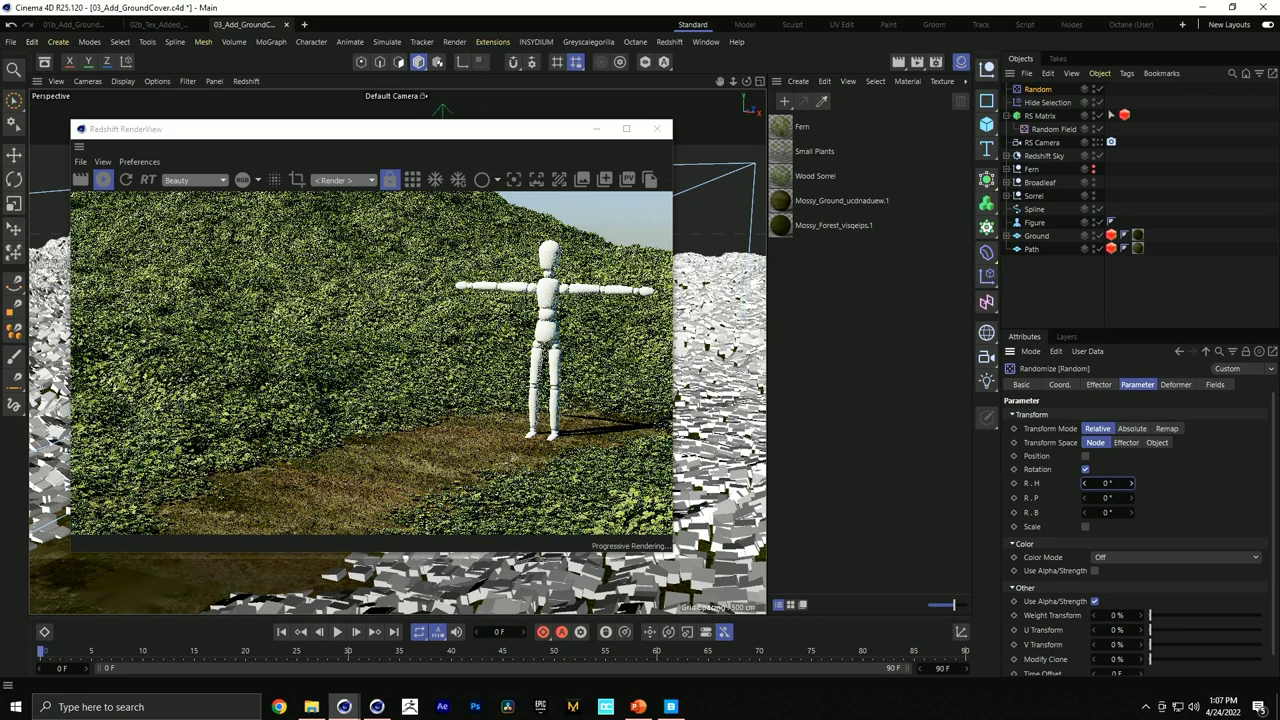
{"action": "mouse_move", "coordinate": [1131, 483]}
{"action": "left_mouse_down"}
{"action": "mouse_move", "coordinate": [1131, 463]}
{"action": "mouse_move", "coordinate": [1103, 491]}
{"action": "left_mouse_up"}
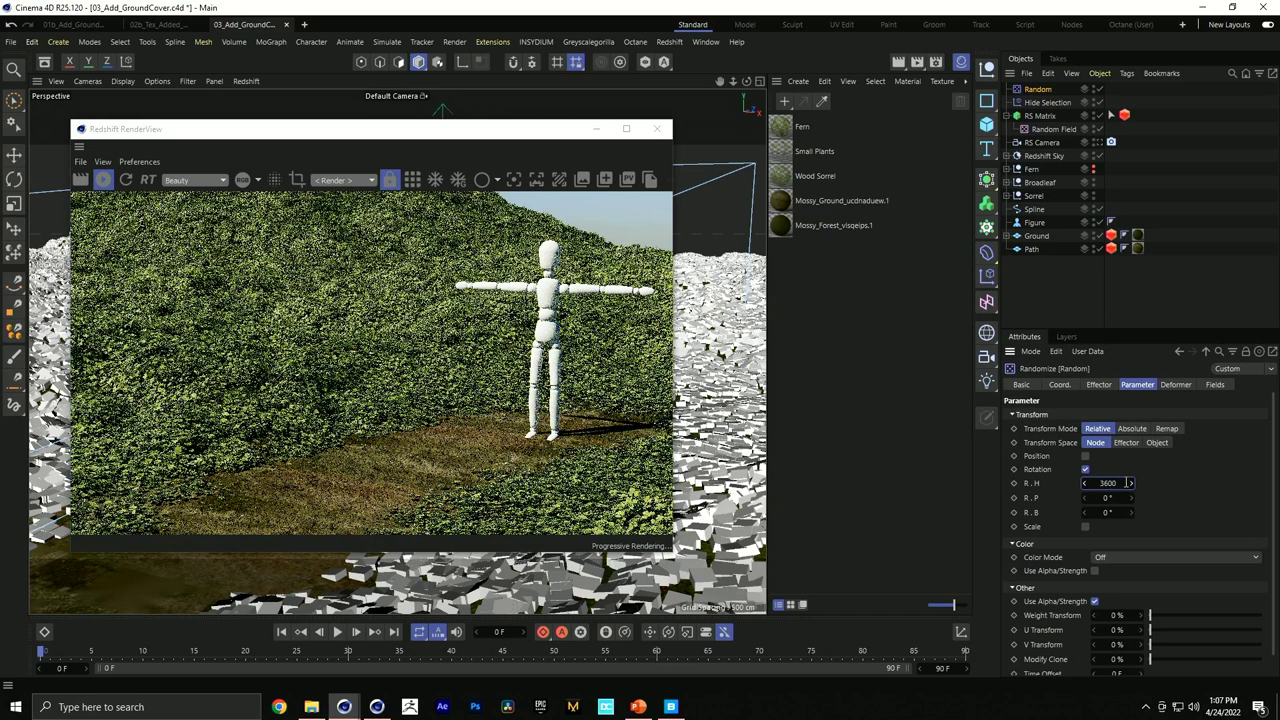
{"action": "key", "text": "Return"}
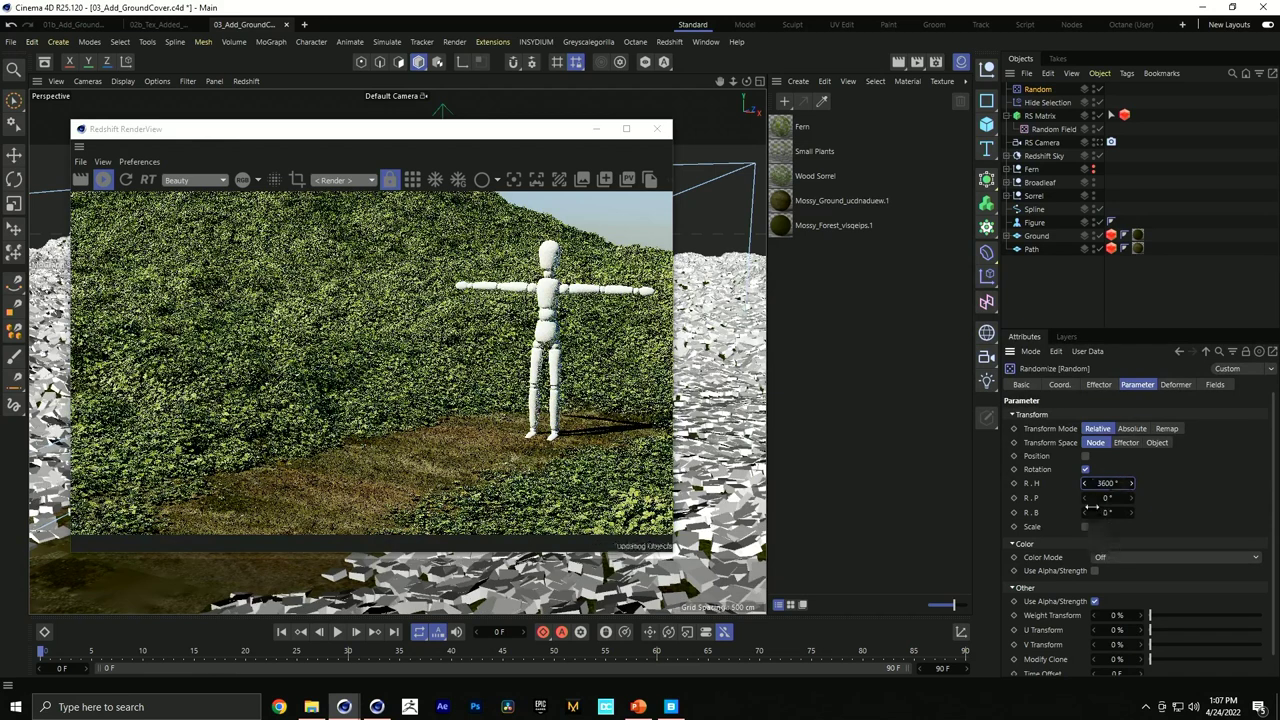
Enable uniform random scale set to 1, then close the Redshift RenderView.
{"action": "left_click", "coordinate": [1085, 527]}
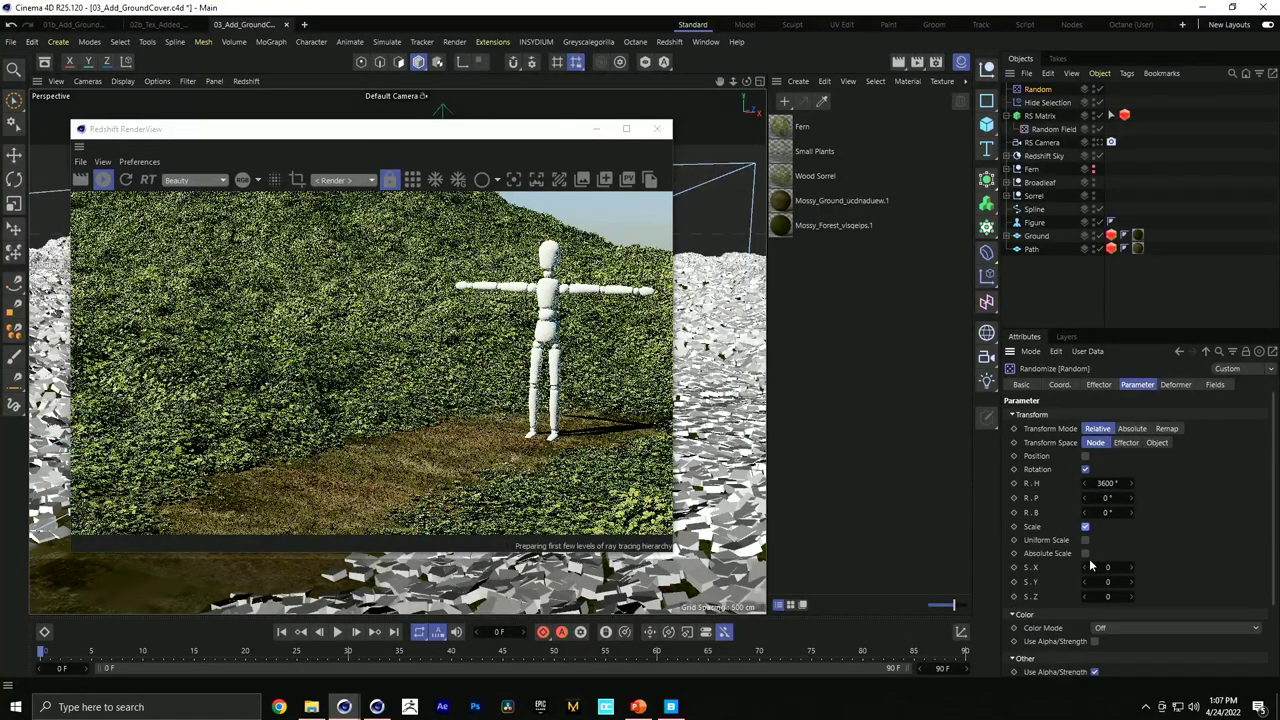
{"action": "left_click", "coordinate": [1086, 541]}
{"action": "type", "text": "0.03"}
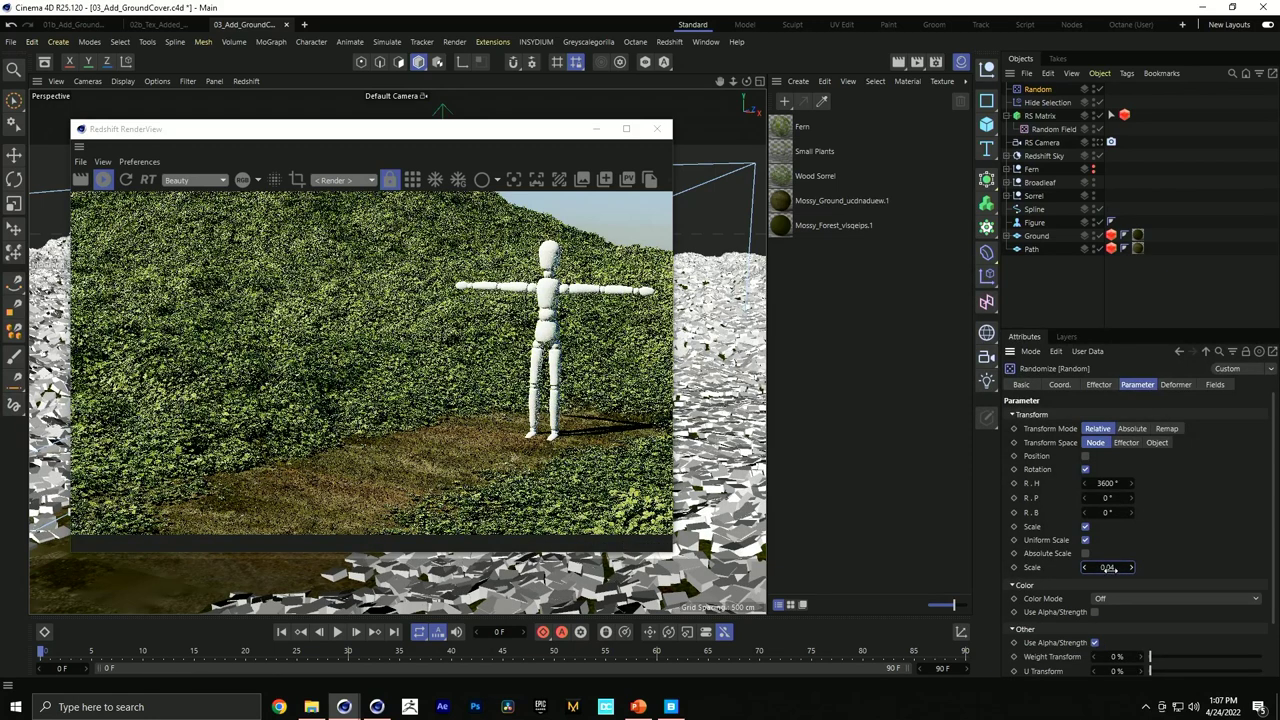
{"action": "double_click", "coordinate": [1107, 567]}
{"action": "type", "text": "1"}
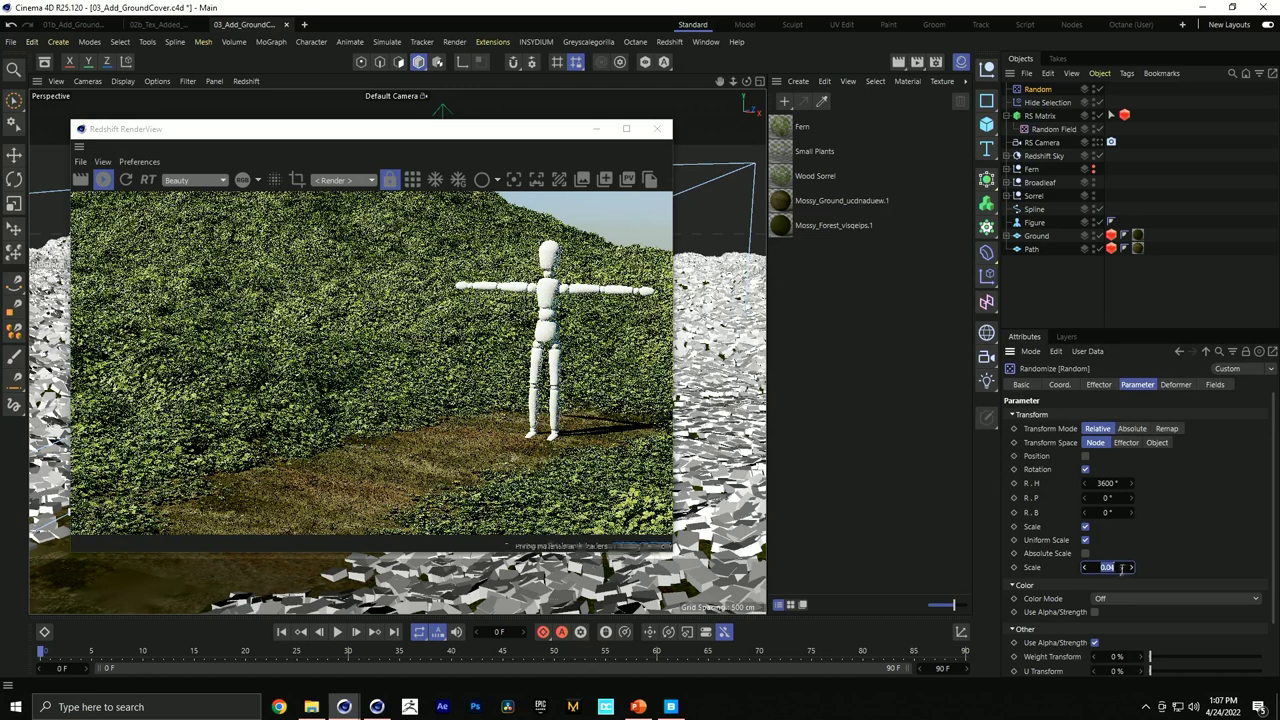
{"action": "key", "text": "Return"}
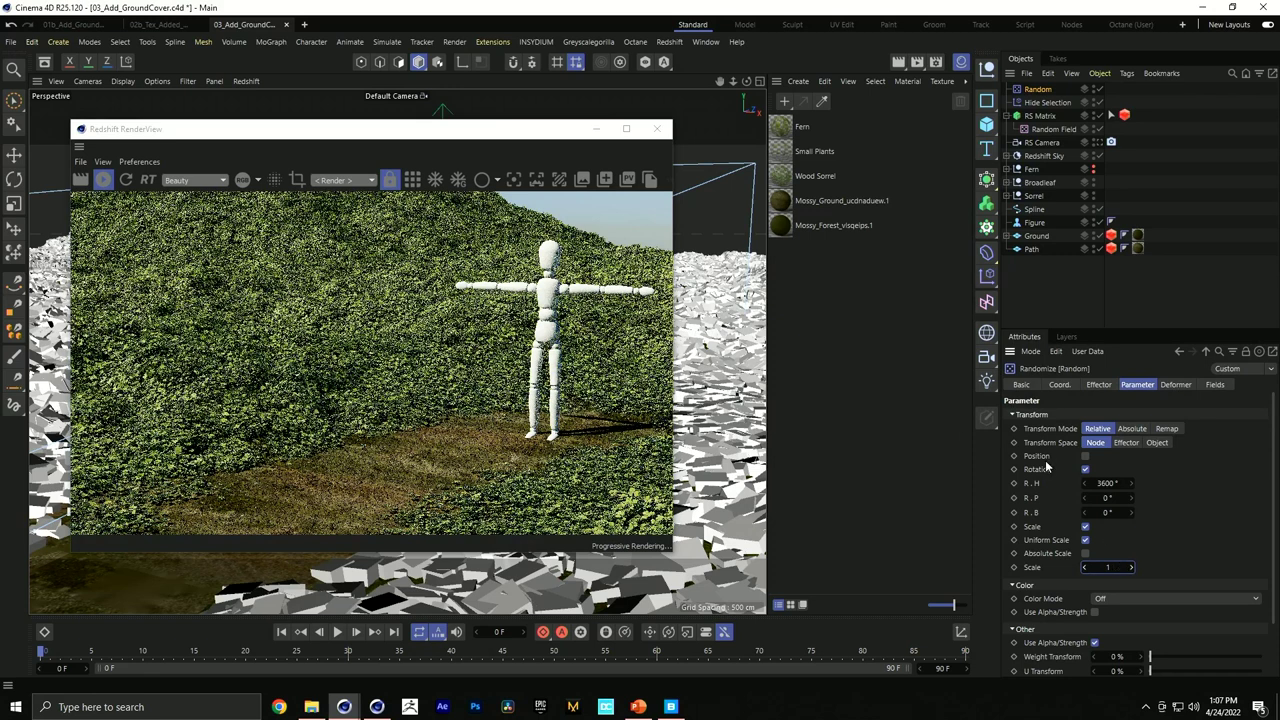
{"action": "left_click", "coordinate": [658, 130]}
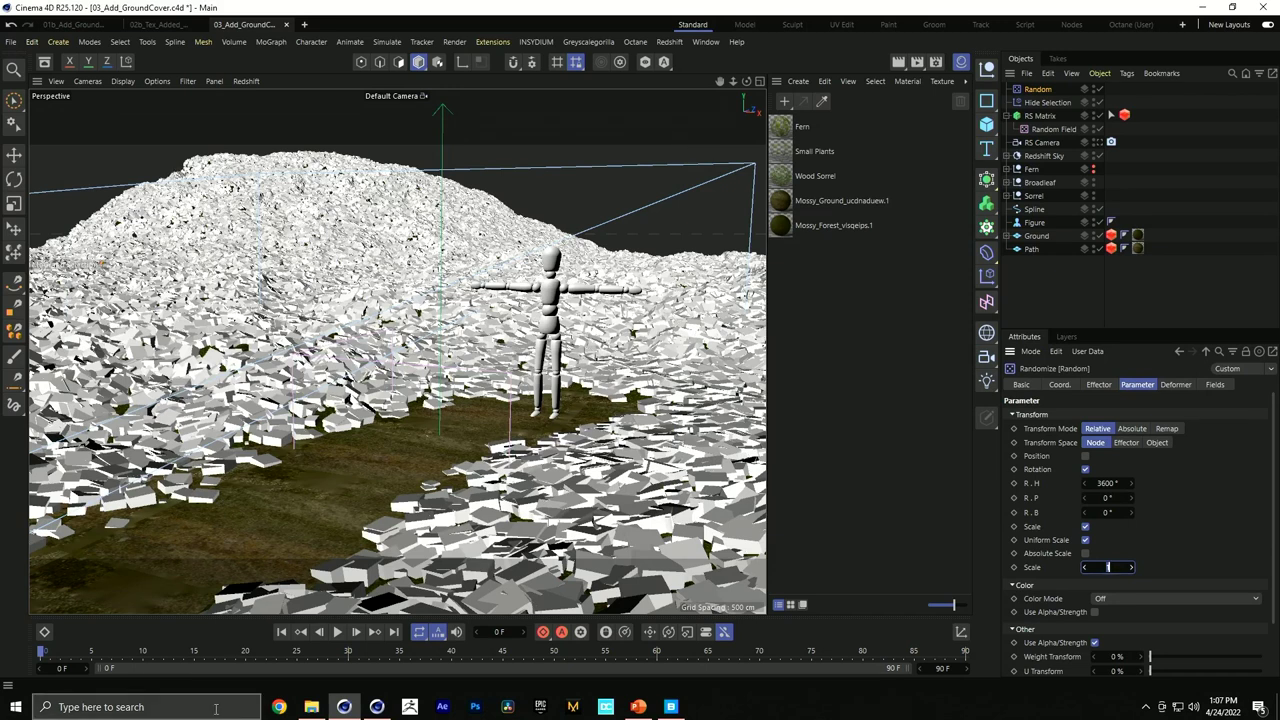
Open 05b_Add_Tree_Proxy and then 05_Add_Trees_ConvertNodeMat from File Explorer.
{"action": "left_click", "coordinate": [320, 706]}
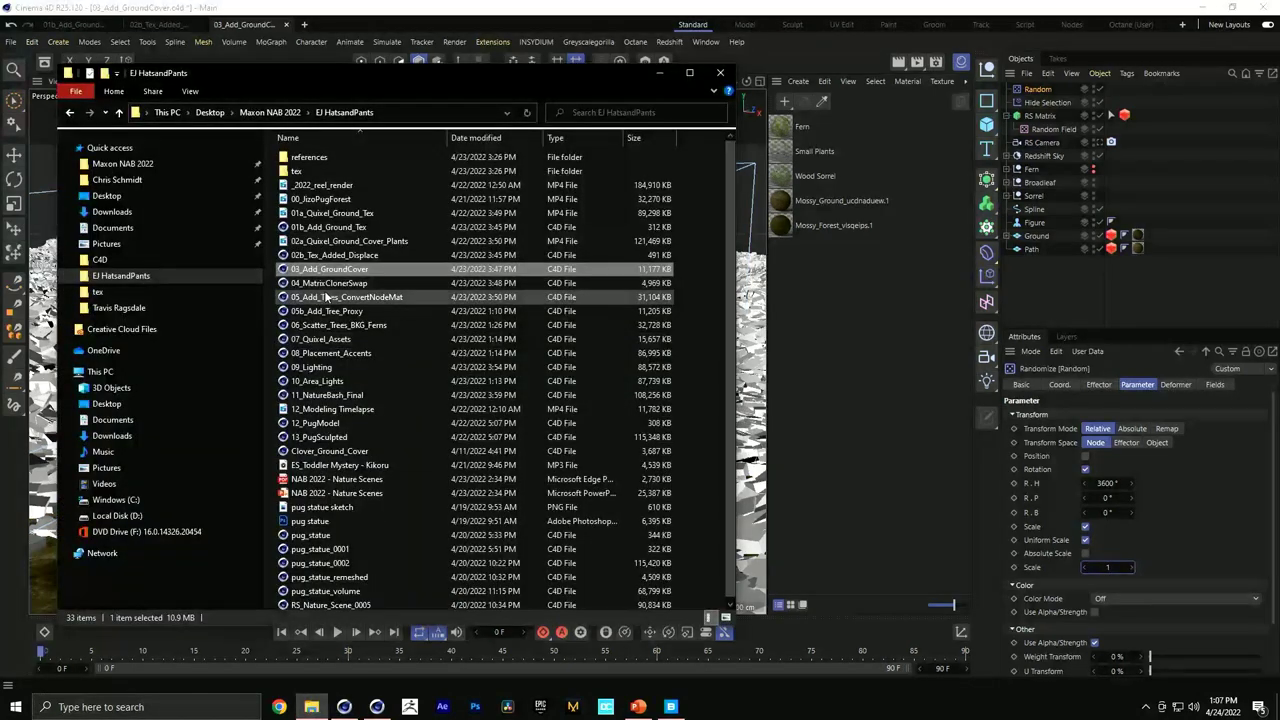
{"action": "double_click", "coordinate": [334, 311]}
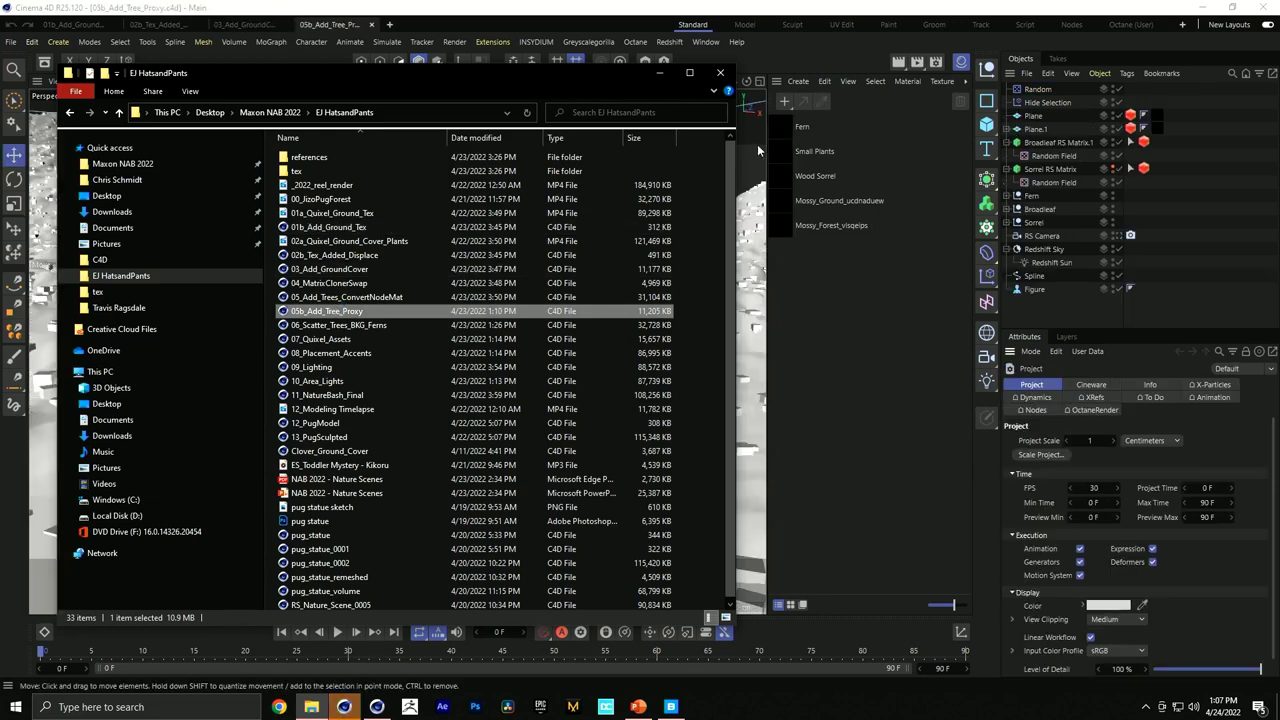
{"action": "double_click", "coordinate": [342, 298]}
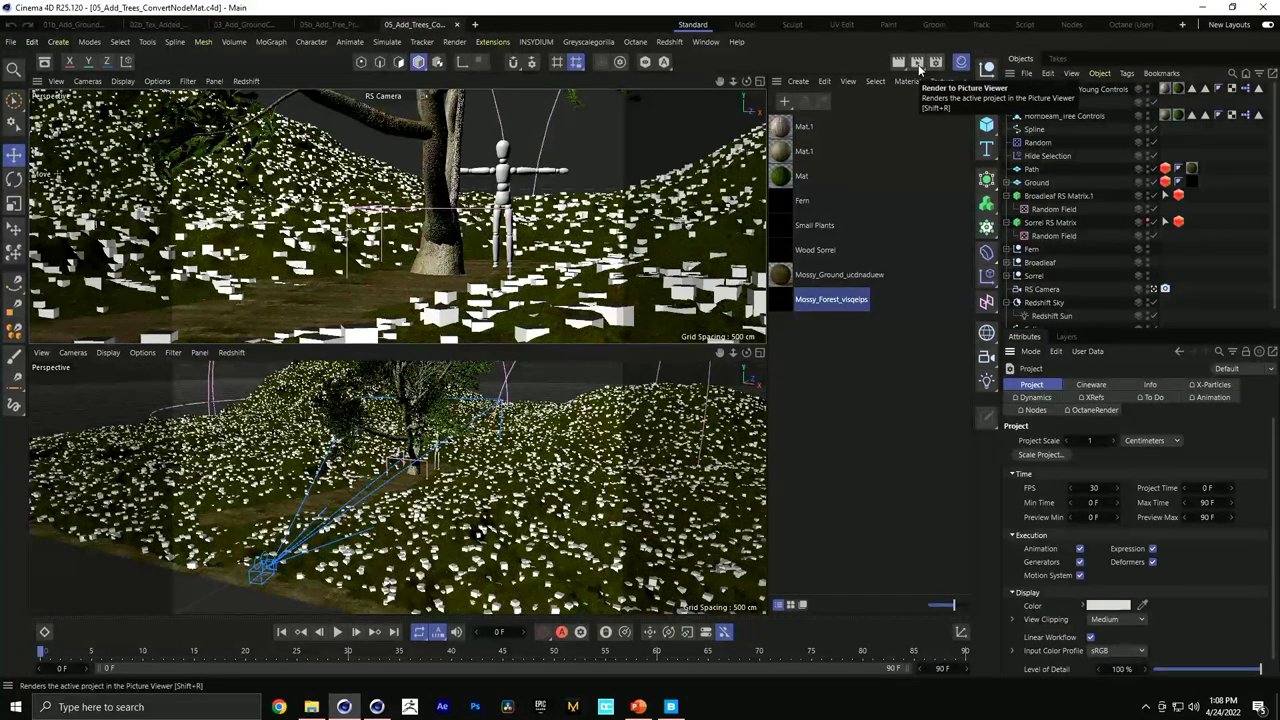
Open Redshift RenderView, start an interactive render, and open the Asset Browser.
{"action": "left_click", "coordinate": [917, 62]}
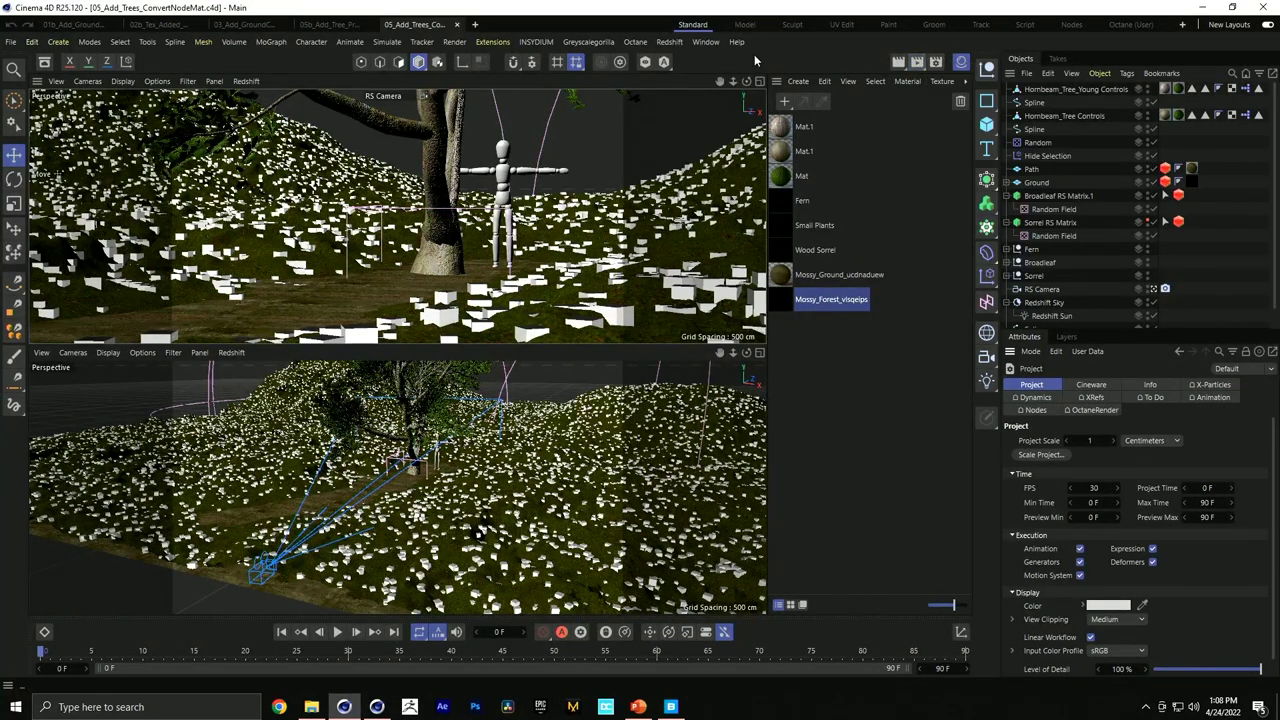
{"action": "left_click", "coordinate": [666, 44]}
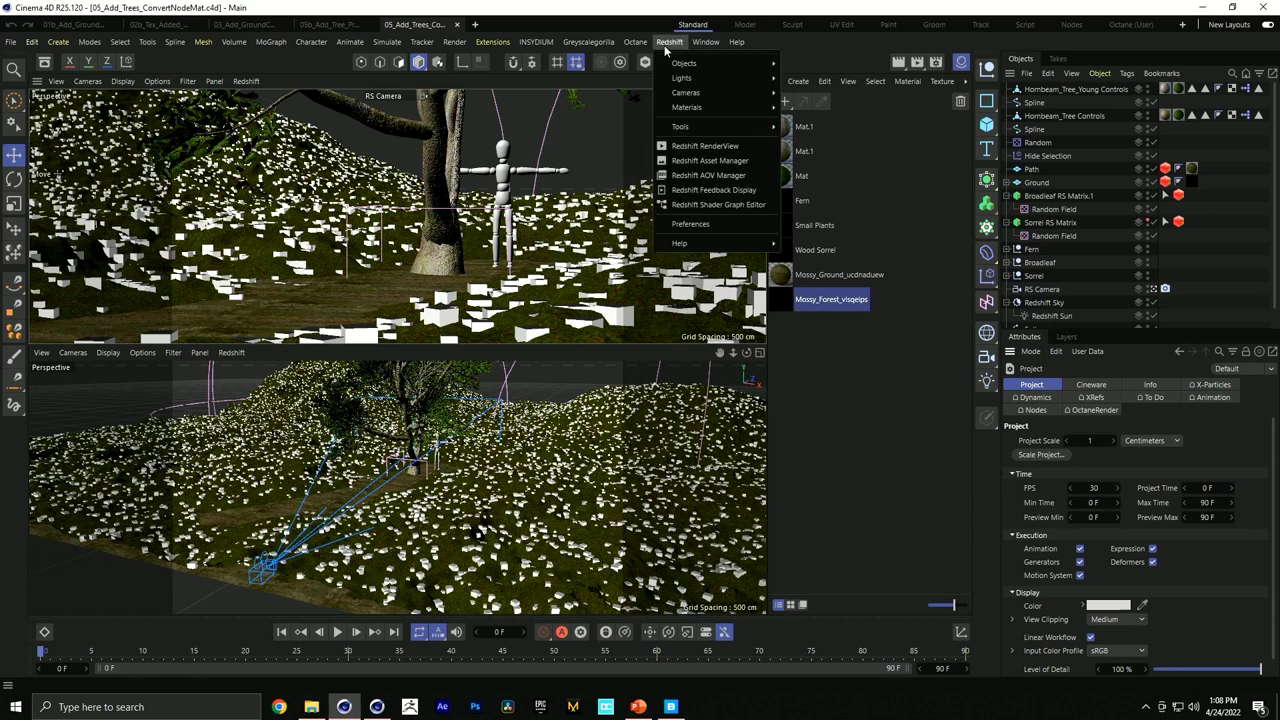
{"action": "left_click", "coordinate": [718, 147]}
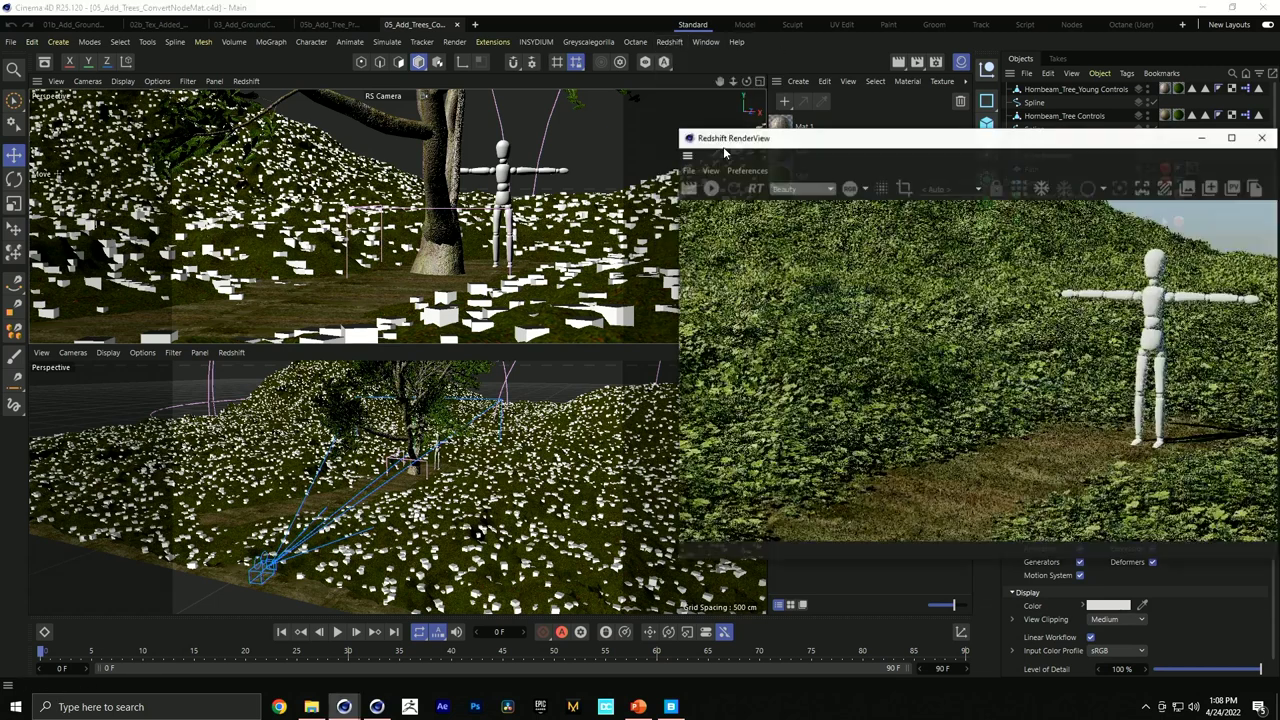
{"action": "left_click", "coordinate": [710, 188]}
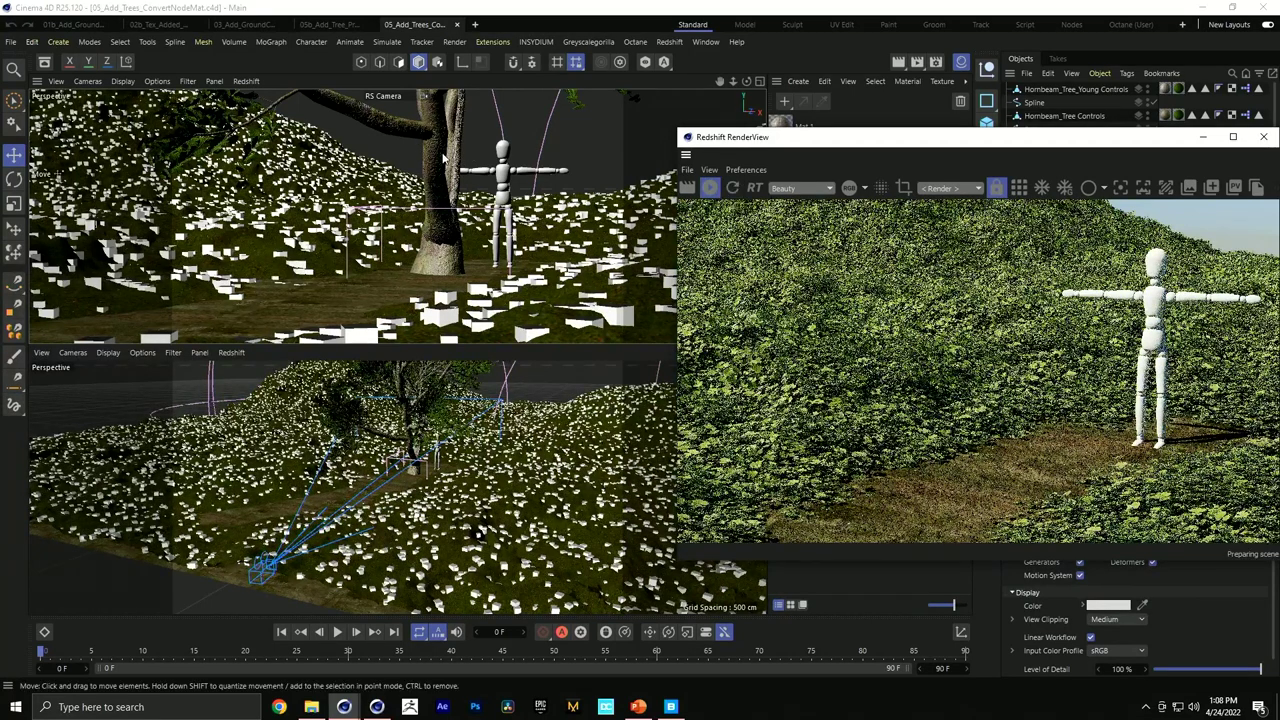
{"action": "left_click", "coordinate": [14, 68]}
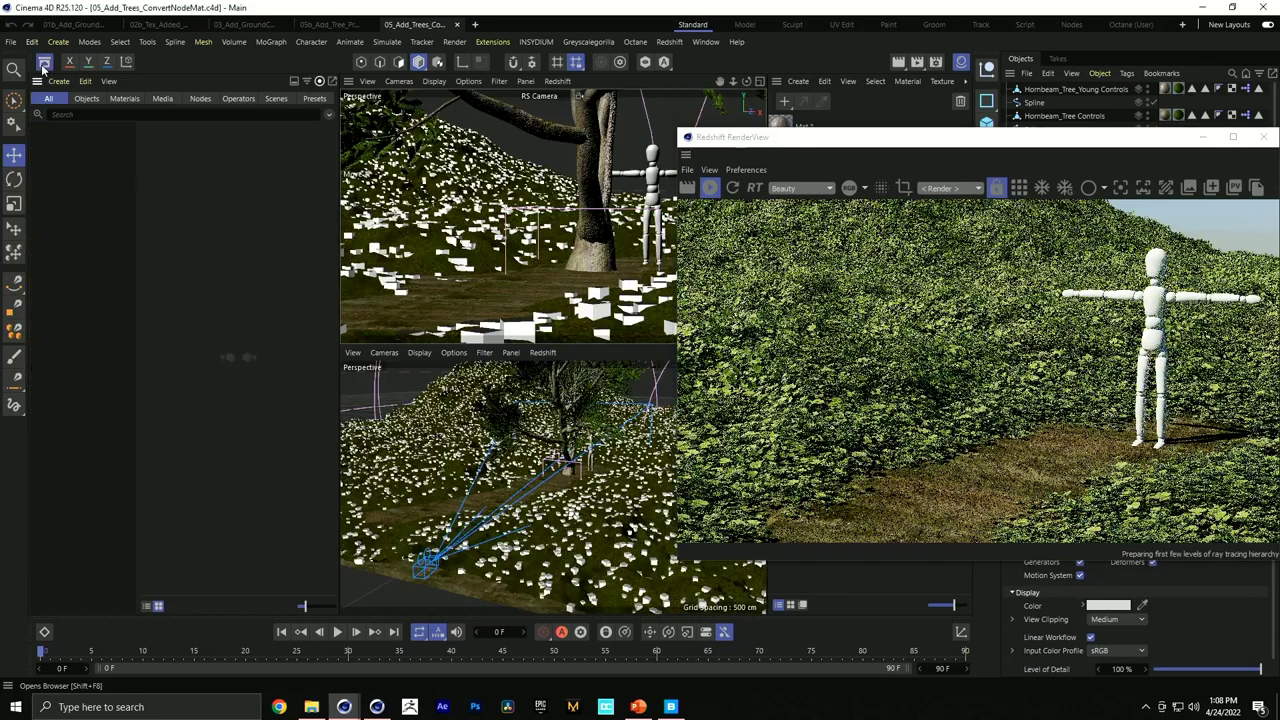
Search the Asset Browser for trees and close the Redshift RenderView.
{"action": "left_click", "coordinate": [104, 116]}
{"action": "type", "text": "h"}
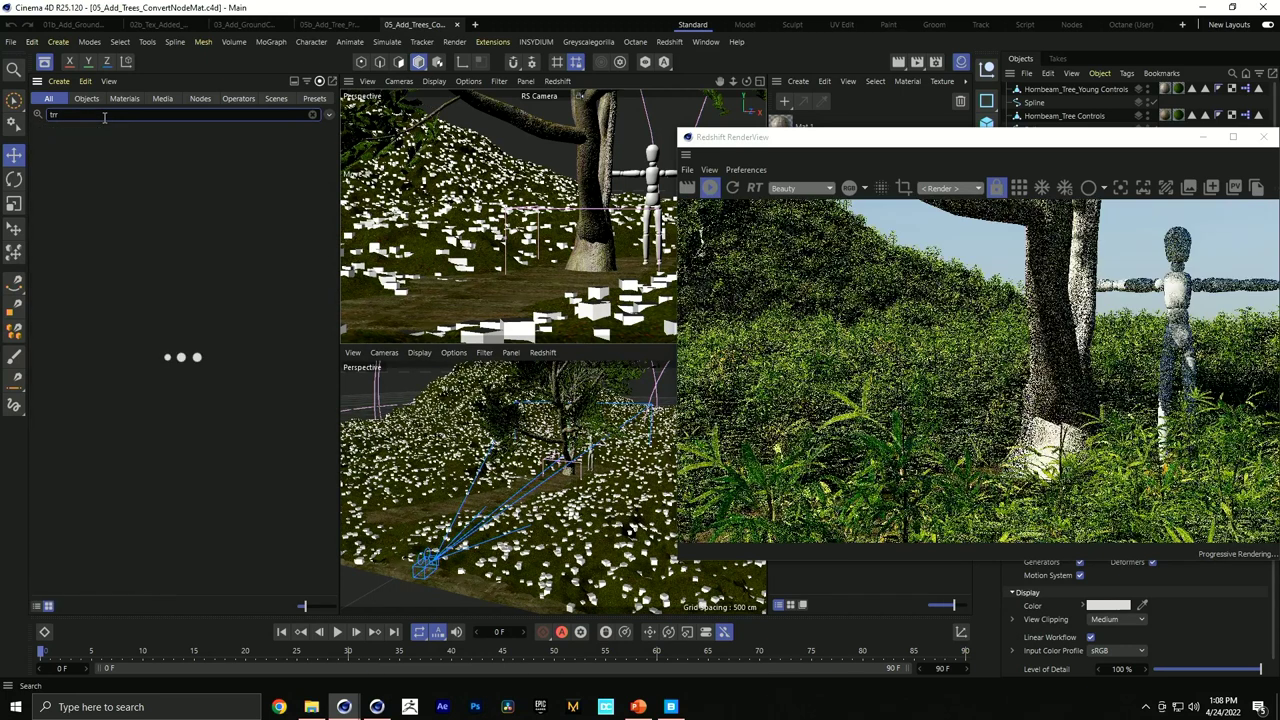
{"action": "type", "text": "rees"}
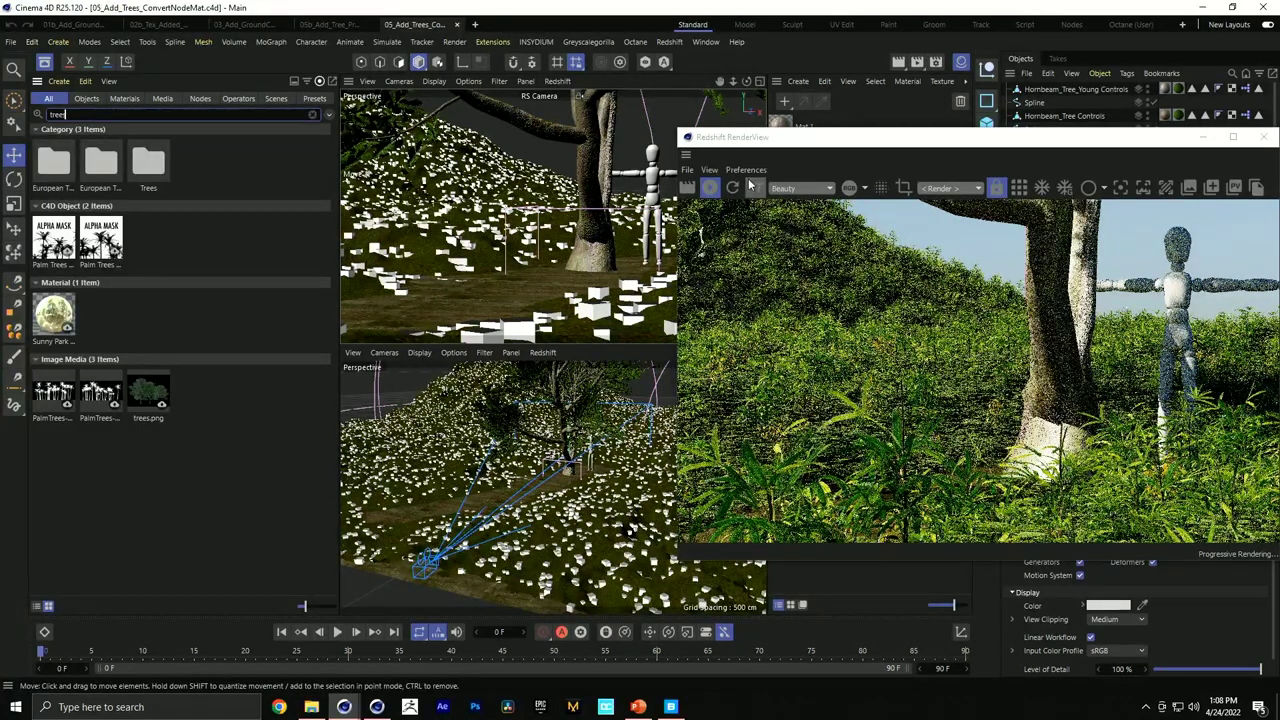
{"action": "left_click", "coordinate": [763, 150]}
{"action": "left_click_drag", "start_coordinate": [763, 150], "coordinate": [696, 154]}
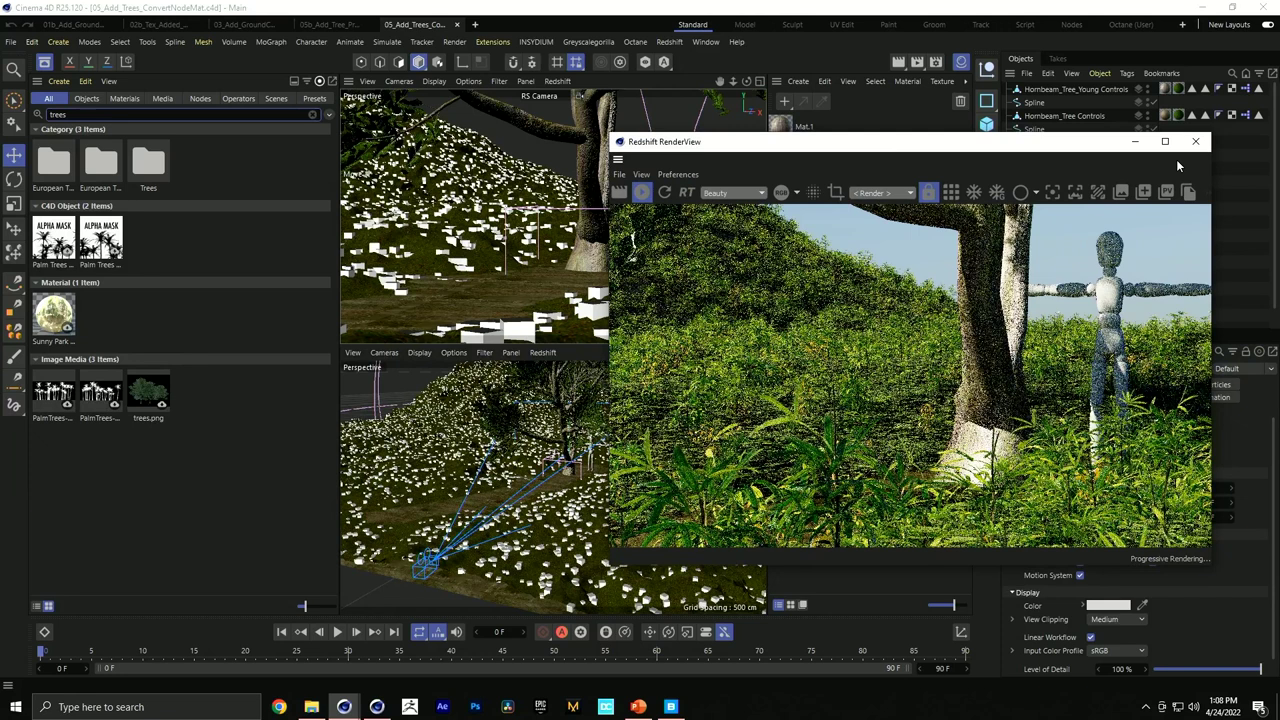
{"action": "left_click", "coordinate": [1195, 141]}
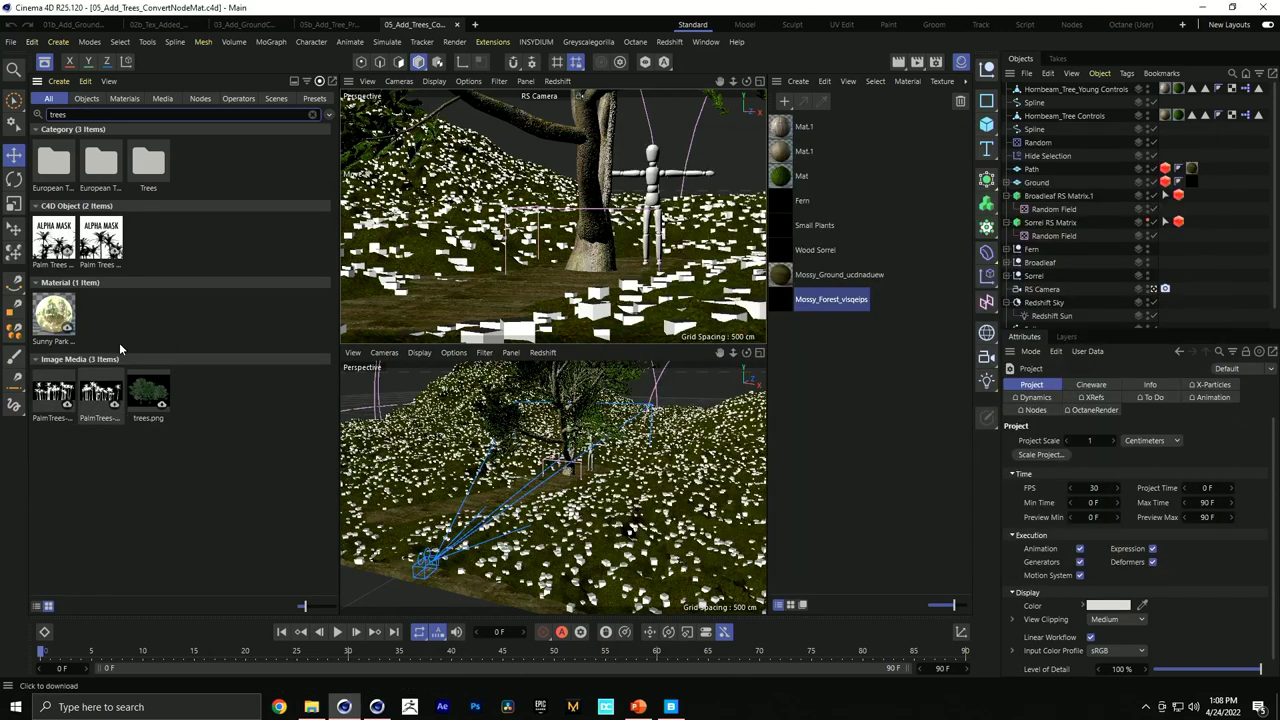
Narrow the search to 'tree', pick the Hornbeam tree assets, and close the Asset Browser.
{"action": "left_click", "coordinate": [85, 114]}
{"action": "key", "text": "BackSpace"}
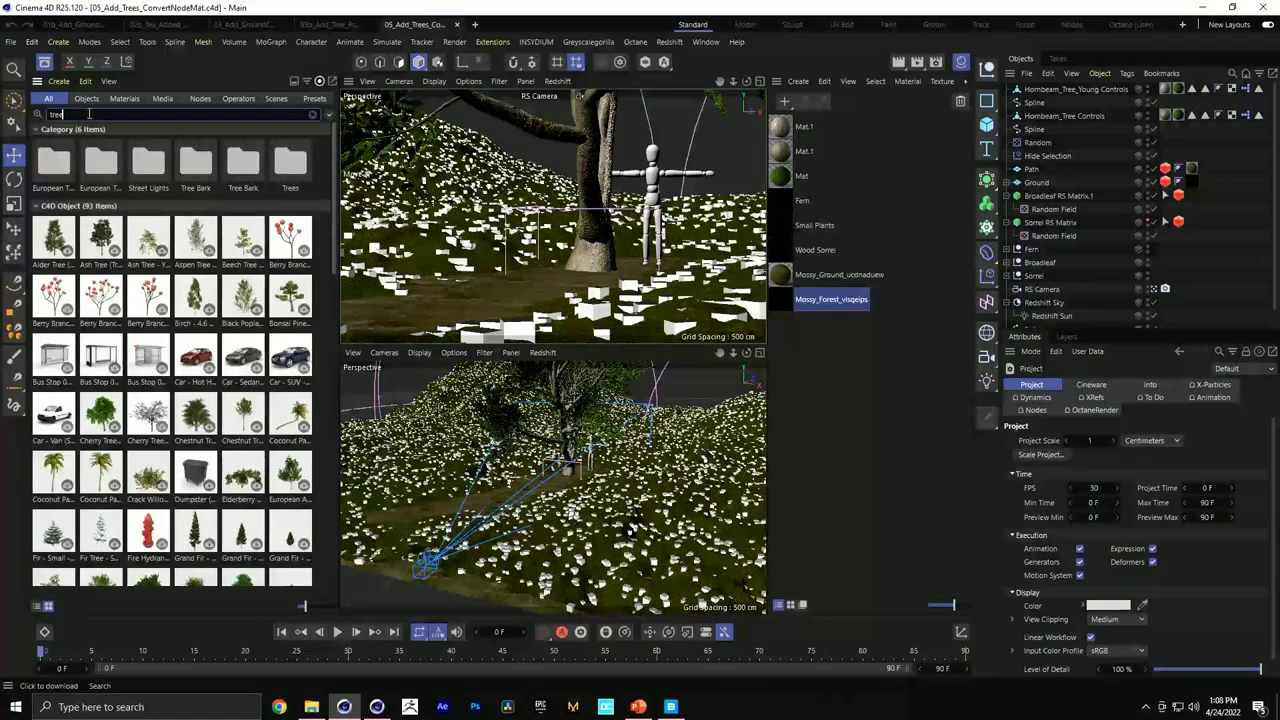
{"action": "left_click_drag", "start_coordinate": [338, 220], "coordinate": [338, 404]}
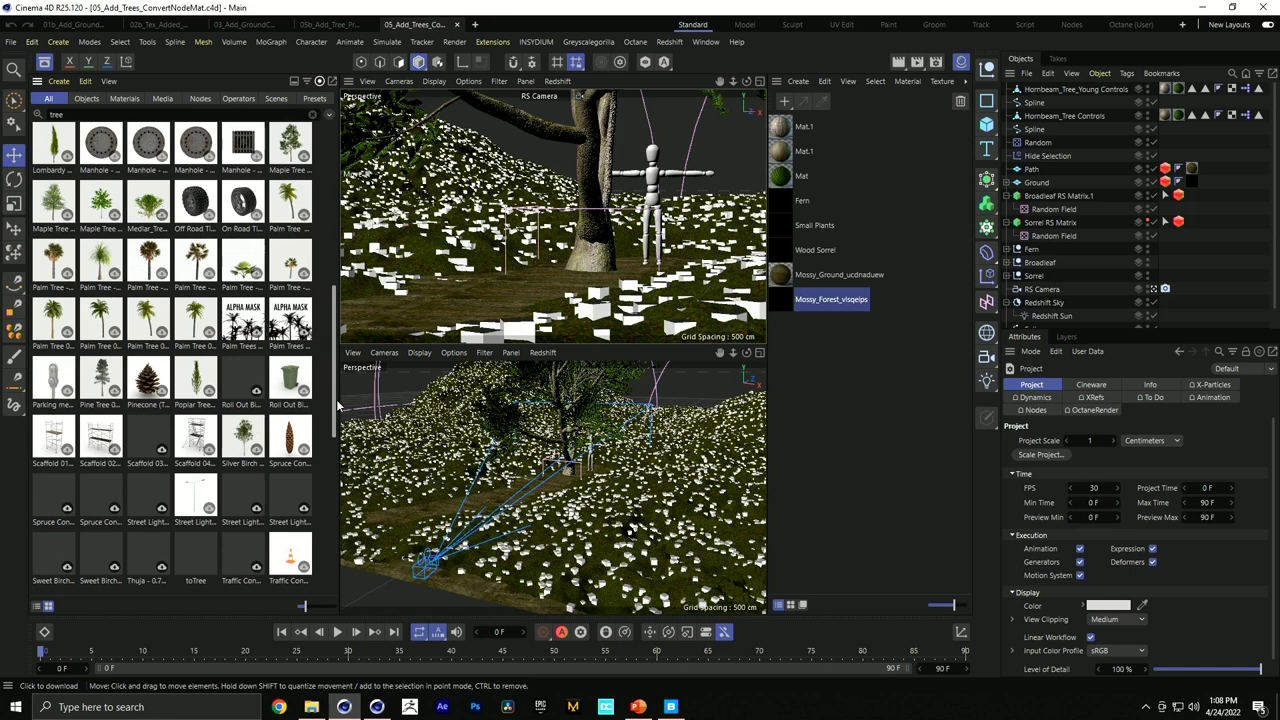
{"action": "scroll", "coordinate": [336, 408], "scroll_direction": "up", "scroll_amount": 1}
{"action": "left_click_drag", "start_coordinate": [336, 410], "coordinate": [348, 232]}
{"action": "scroll", "coordinate": [303, 321], "scroll_direction": "down", "scroll_amount": 4}
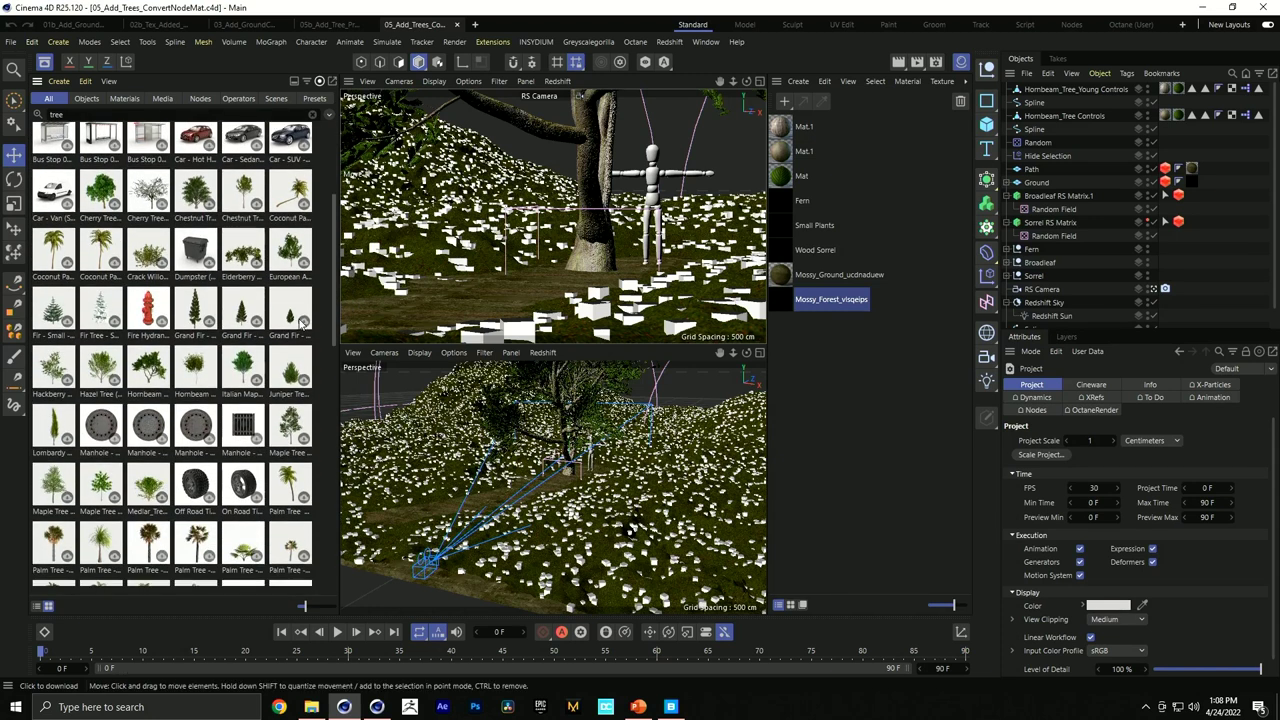
{"action": "left_click", "coordinate": [150, 372]}
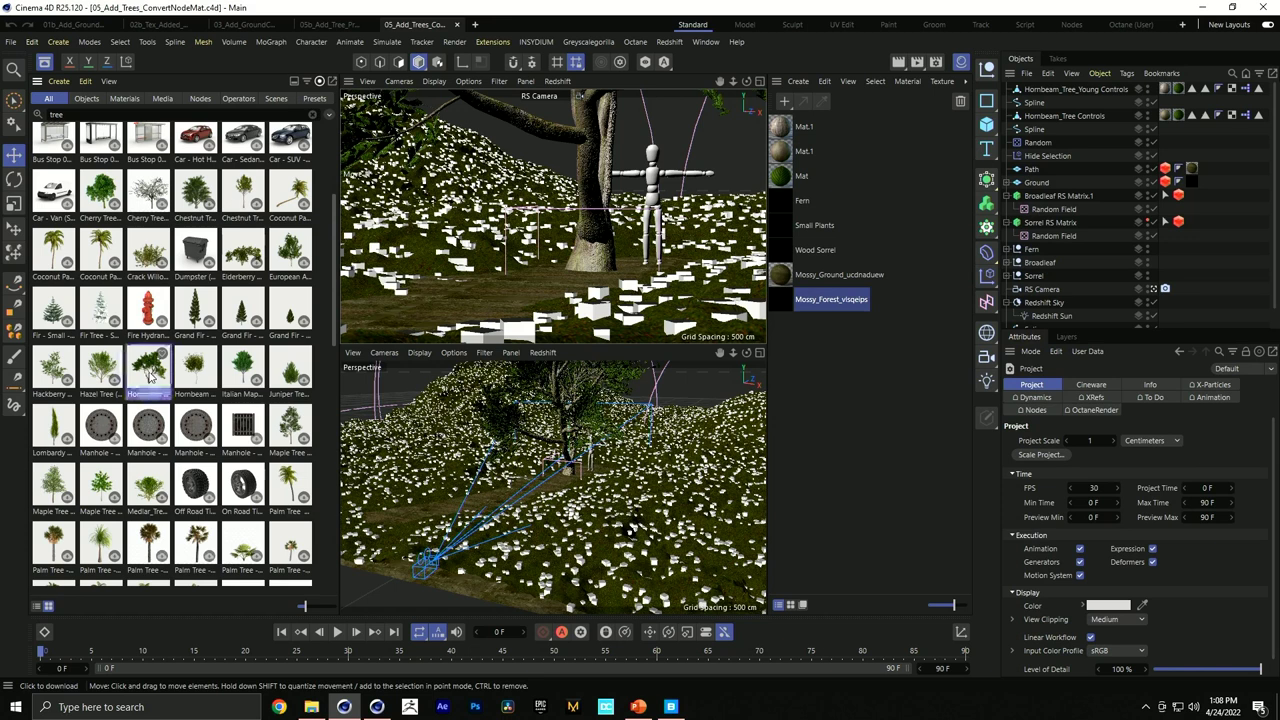
{"action": "left_click", "coordinate": [201, 374]}
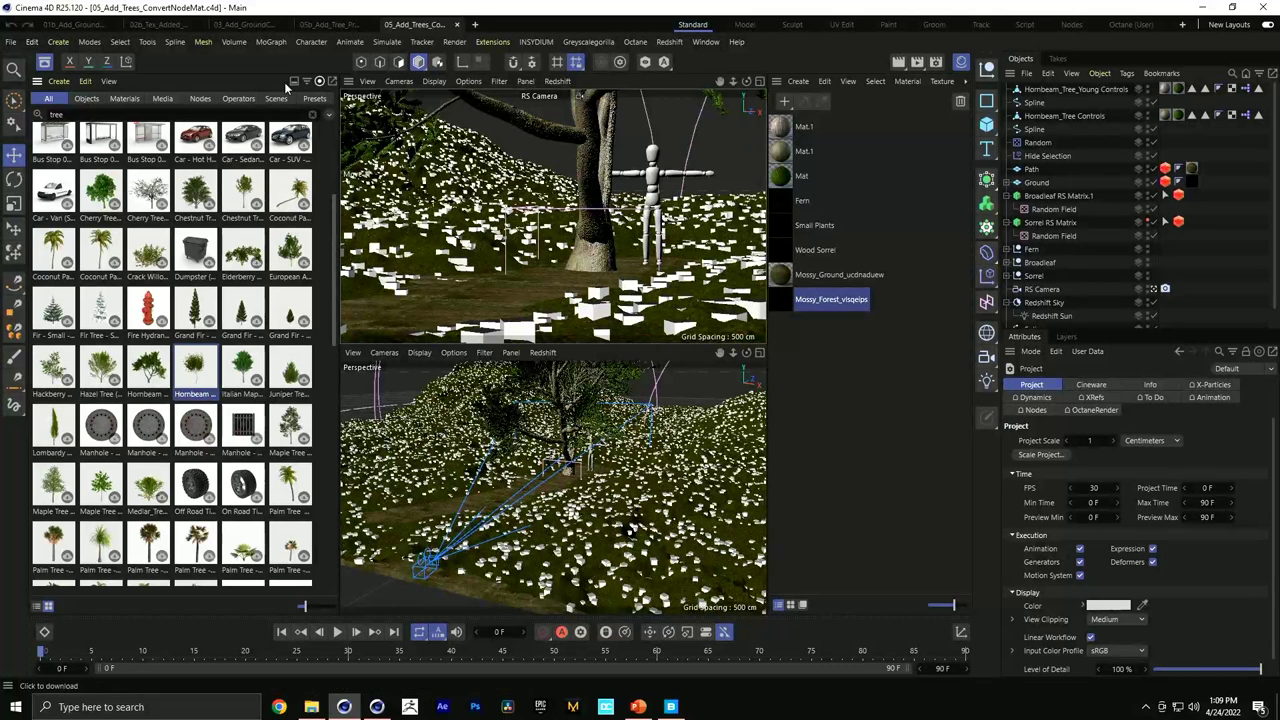
{"action": "left_click", "coordinate": [44, 62]}
Inspect the green leaf material Mat in the Material Editor, then close the editor.
{"action": "double_click", "coordinate": [792, 182]}
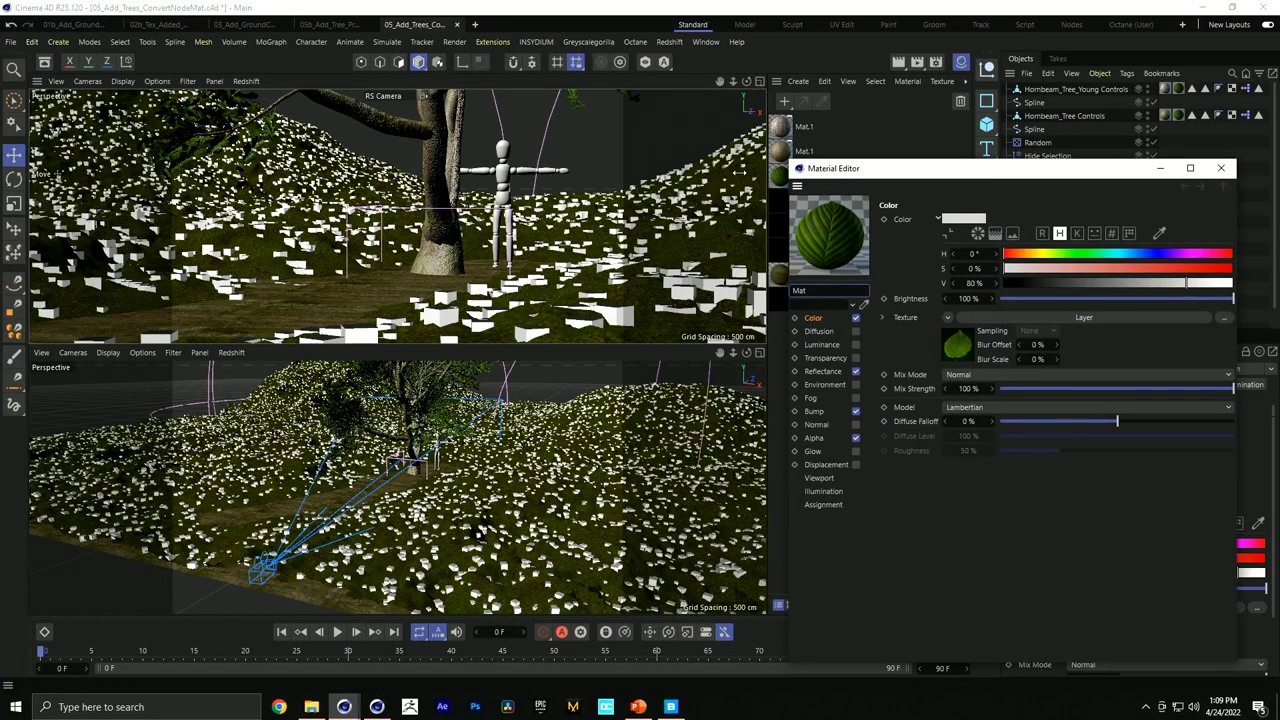
{"action": "left_click_drag", "start_coordinate": [897, 180], "coordinate": [821, 161]}
{"action": "left_click", "coordinate": [1150, 157]}
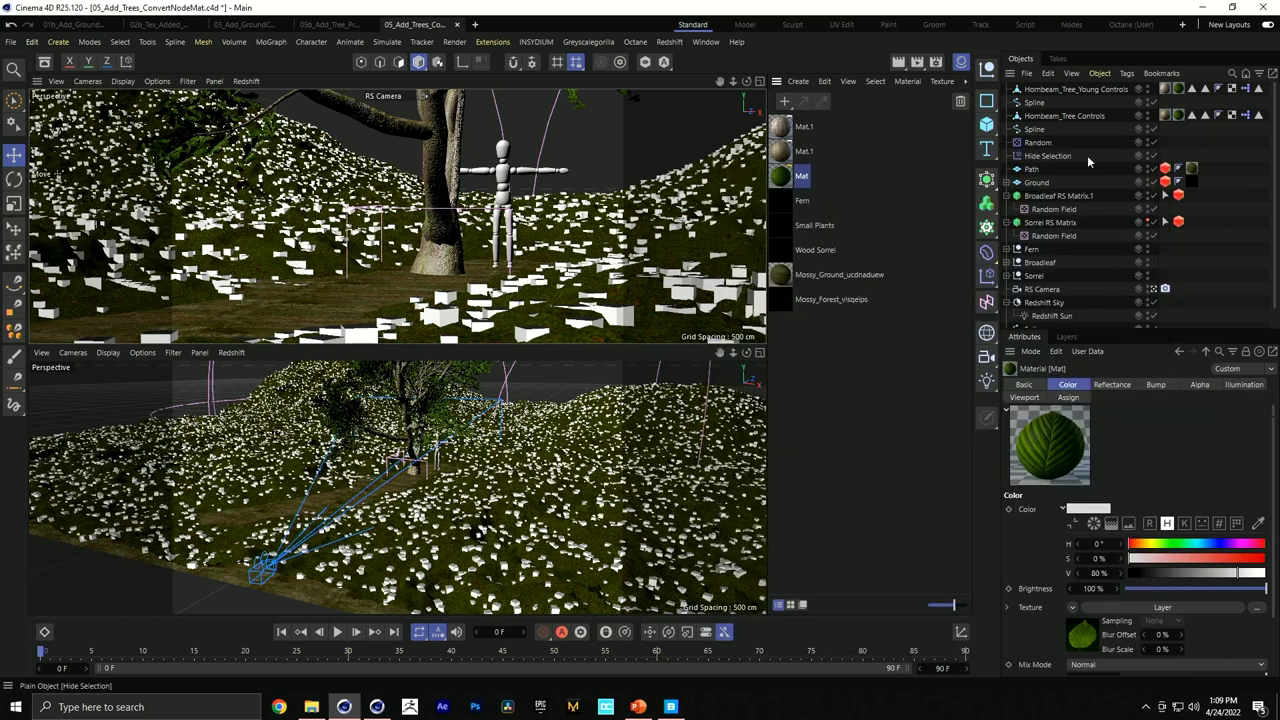
Select the Mat.1, Mat.1 and Mat tree materials together in the material list.
{"action": "left_click", "coordinate": [786, 127], "text": "shift"}
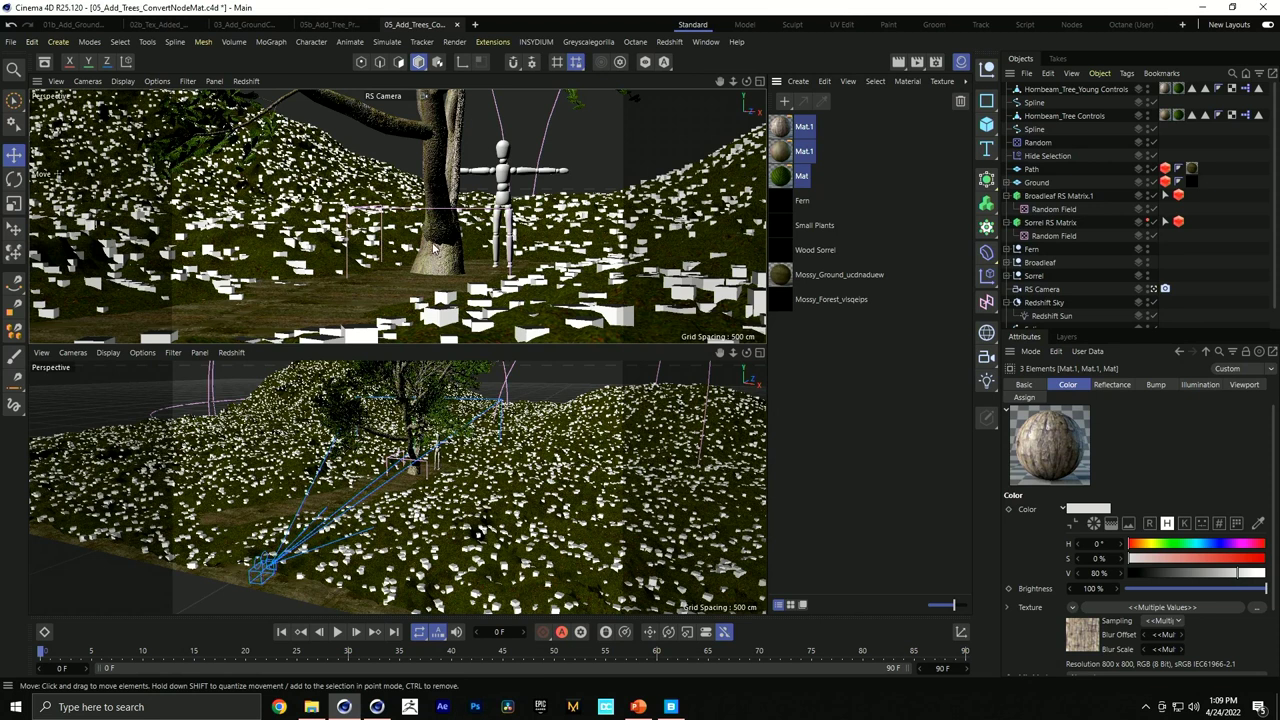
{"action": "scroll", "coordinate": [50, 173], "scroll_direction": "up", "scroll_amount": 5}
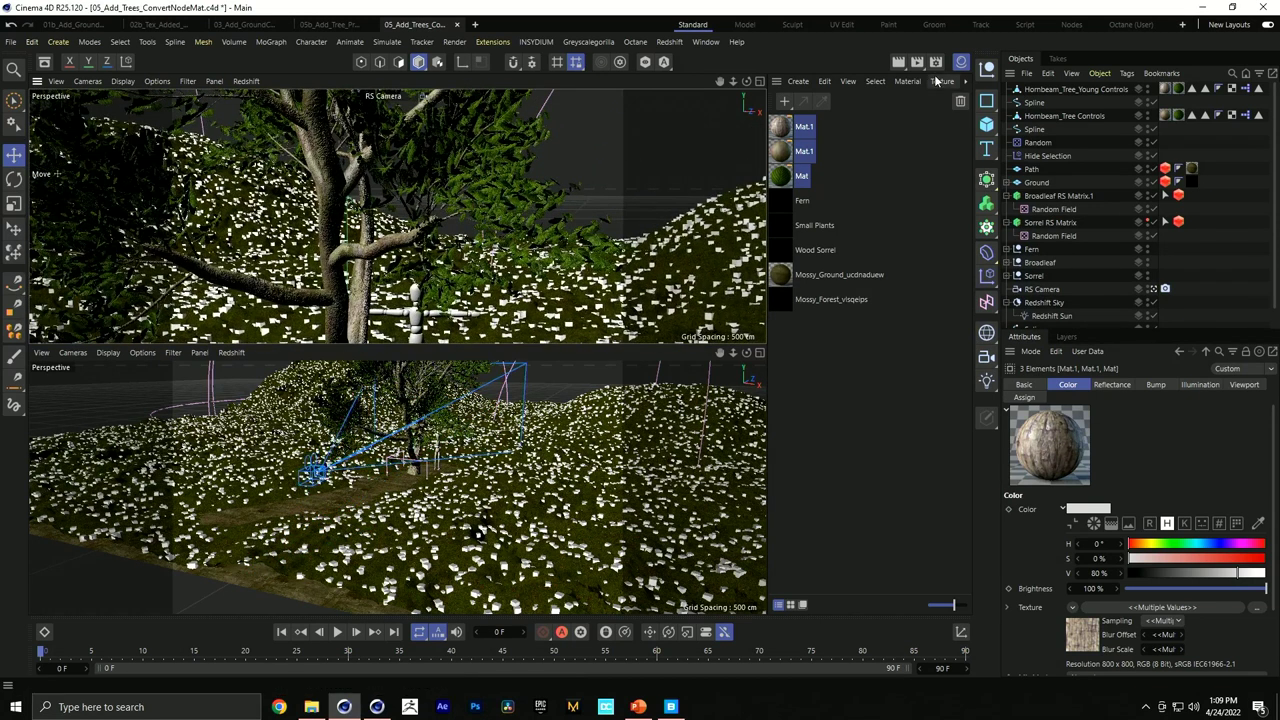
{"action": "left_click", "coordinate": [907, 81]}
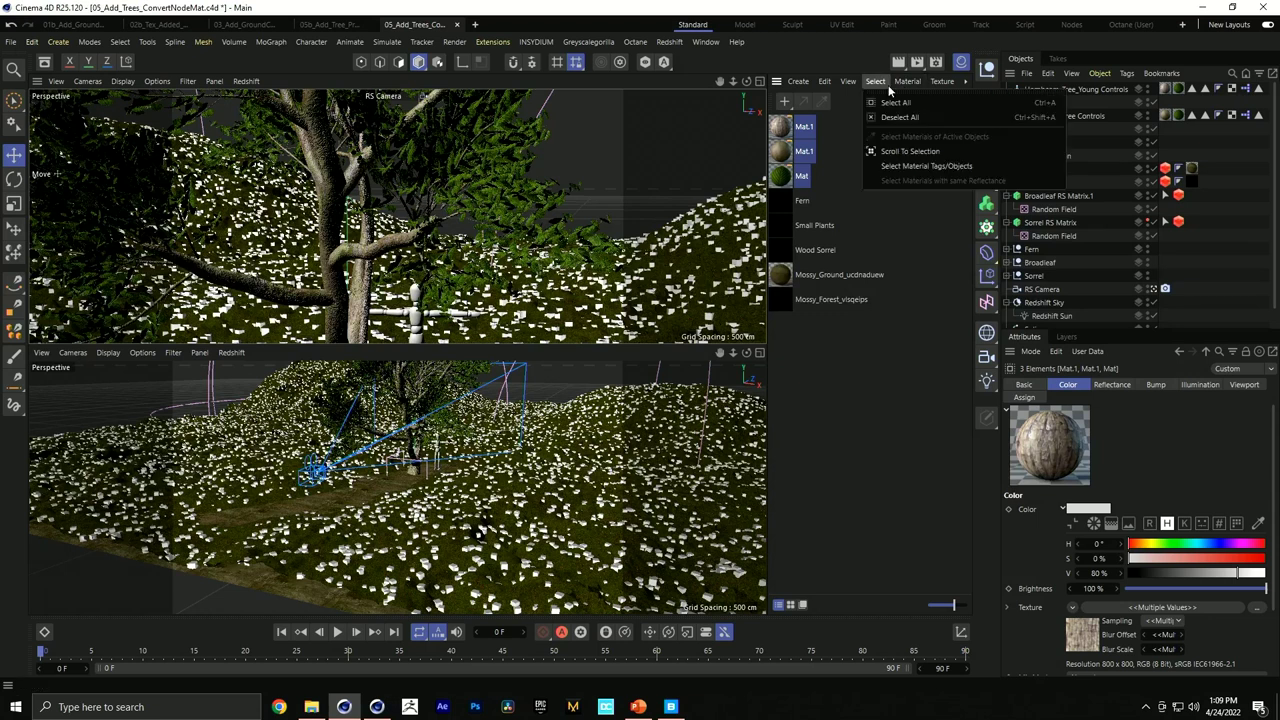
{"action": "mouse_move", "coordinate": [938, 90]}
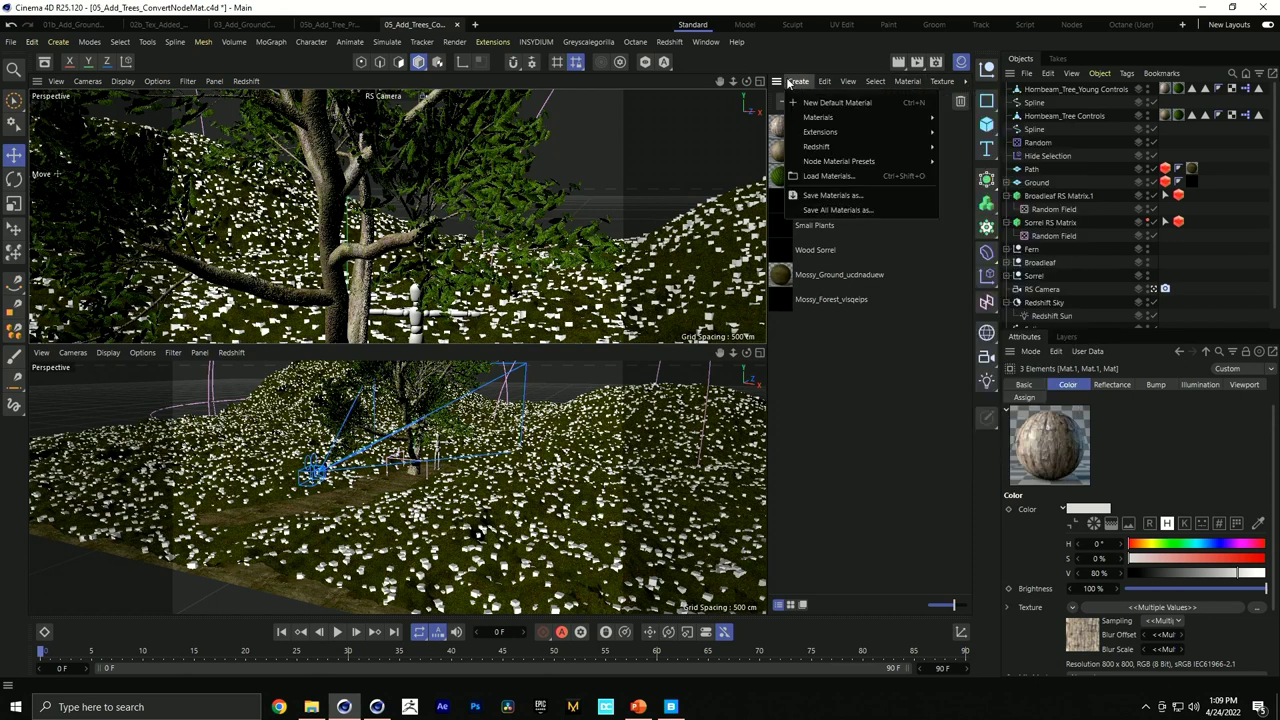
{"action": "mouse_move", "coordinate": [867, 90]}
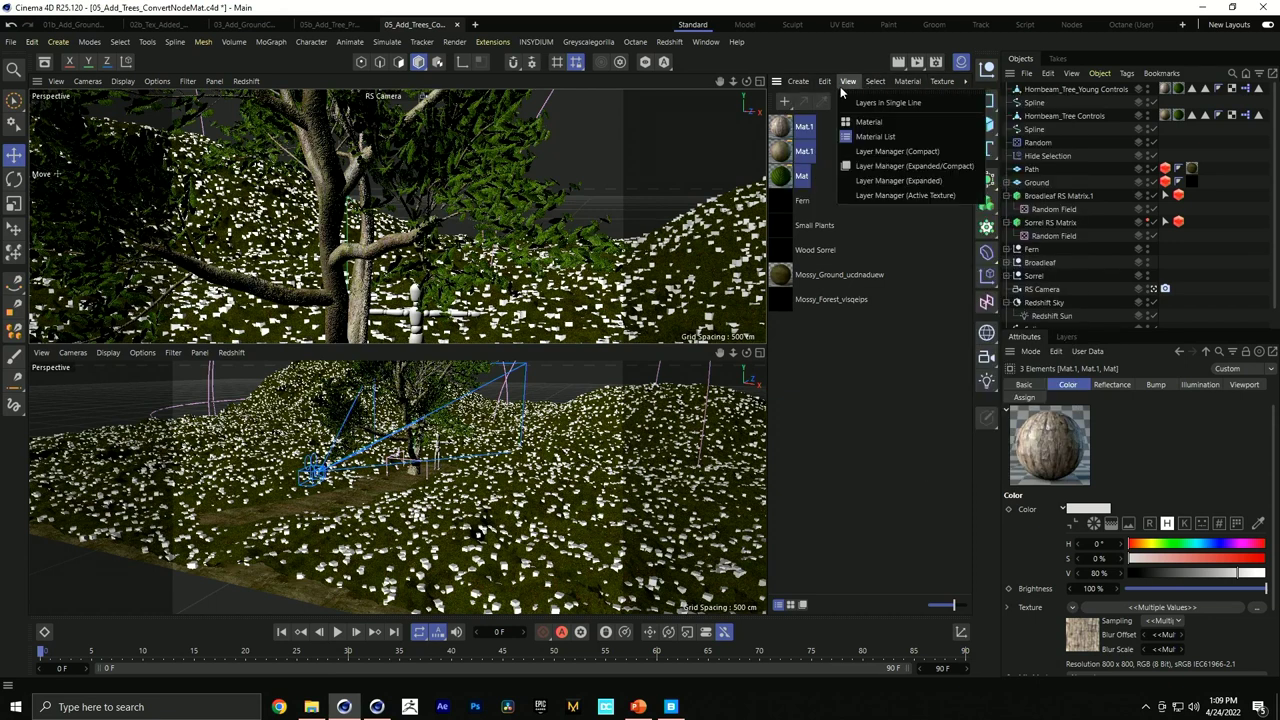
{"action": "right_click", "coordinate": [781, 129]}
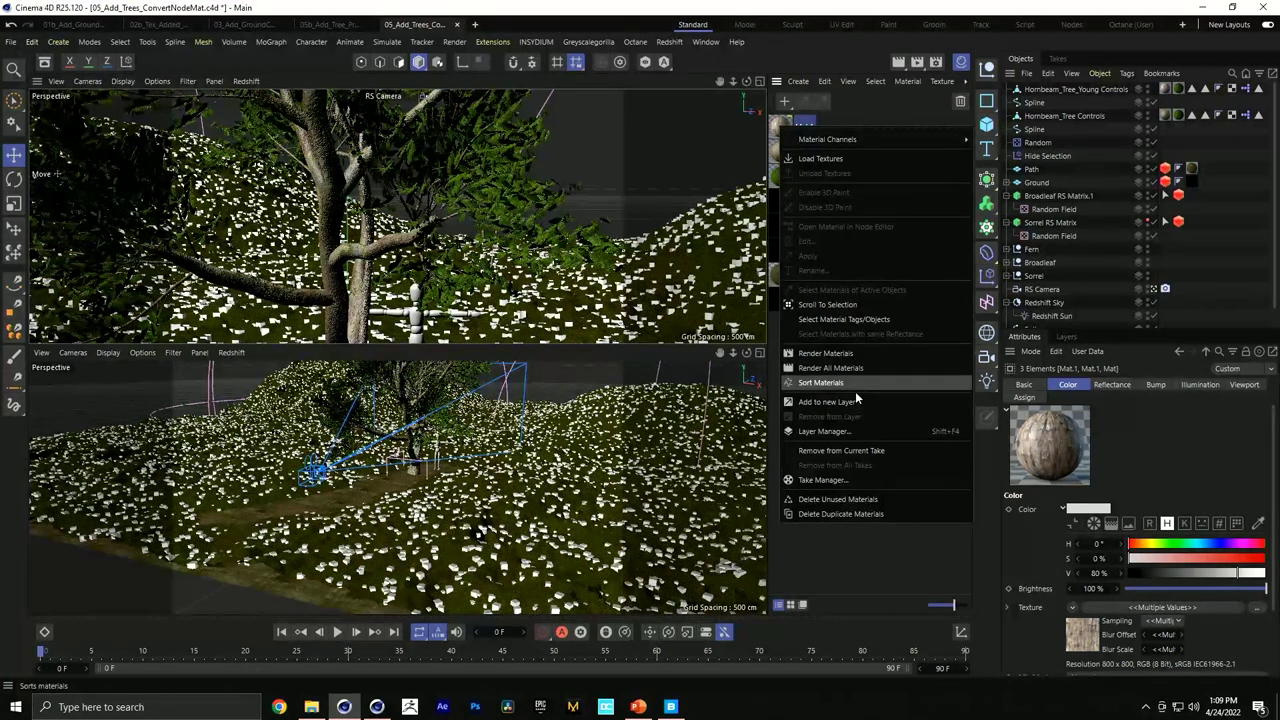
{"action": "left_click", "coordinate": [854, 58]}
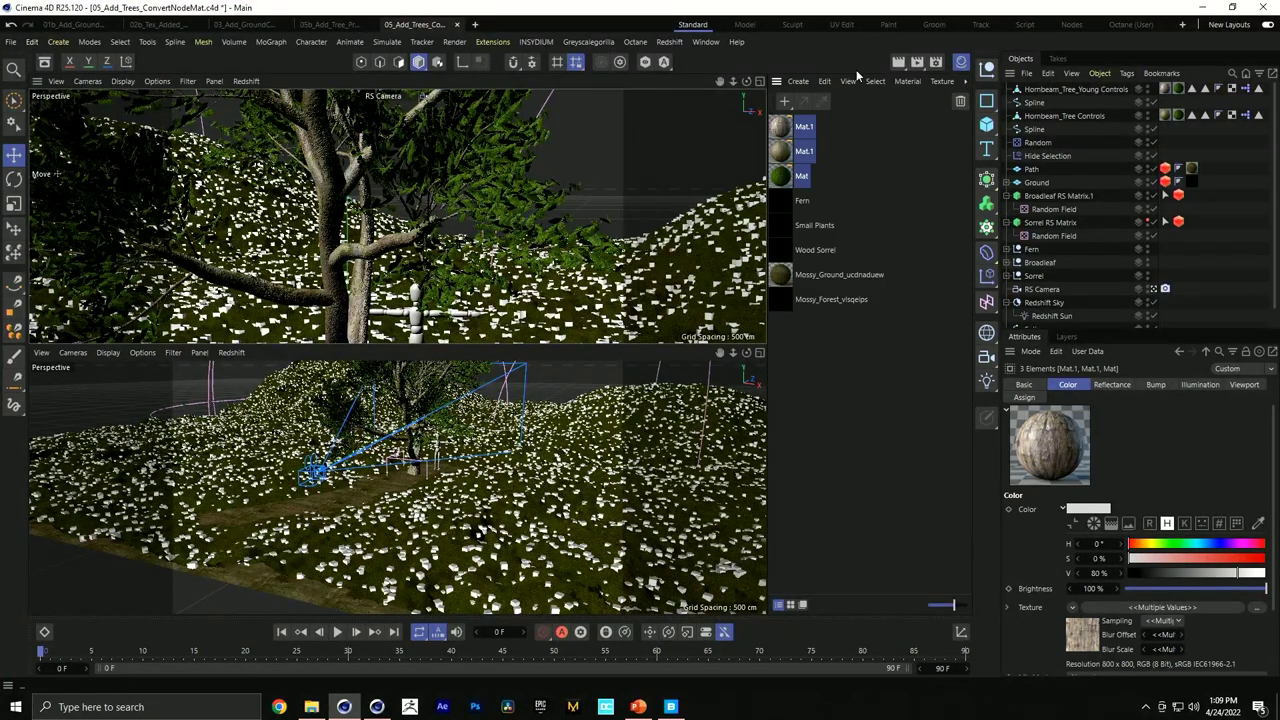
{"action": "left_click", "coordinate": [850, 81]}
{"action": "mouse_move", "coordinate": [868, 78]}
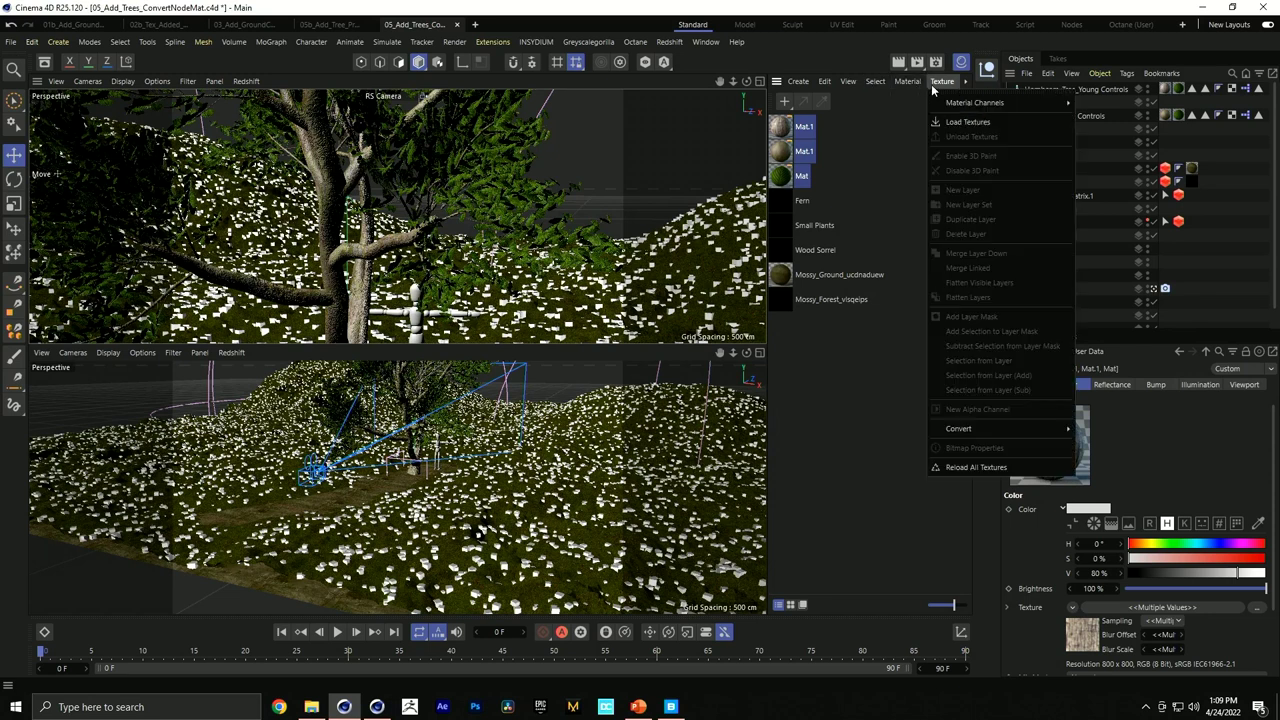
{"action": "left_click", "coordinate": [827, 82]}
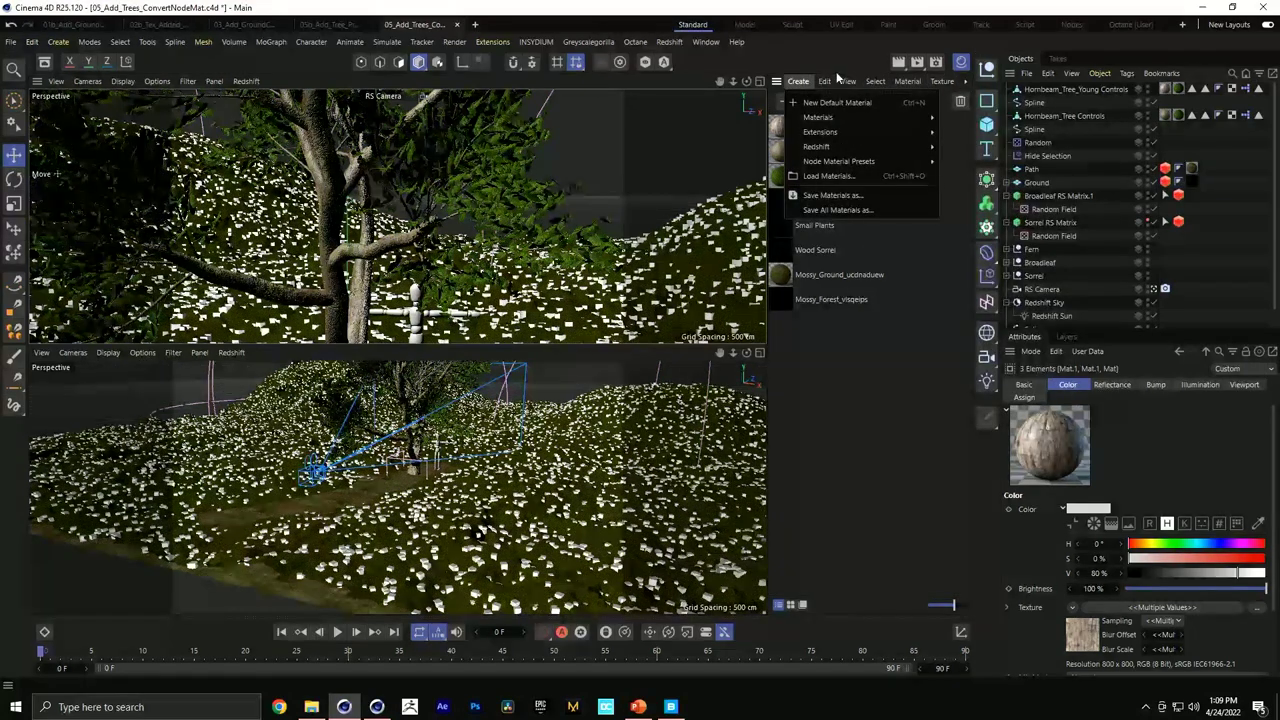
{"action": "mouse_move", "coordinate": [807, 82]}
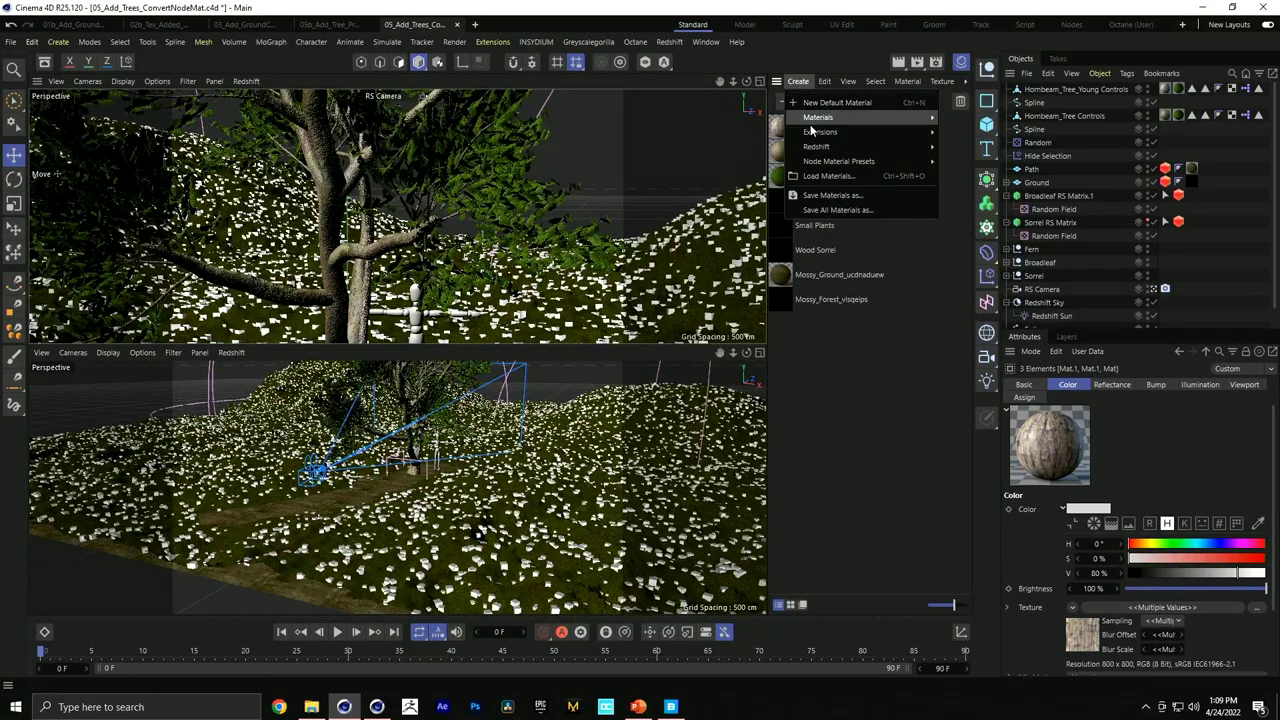
{"action": "mouse_move", "coordinate": [813, 137]}
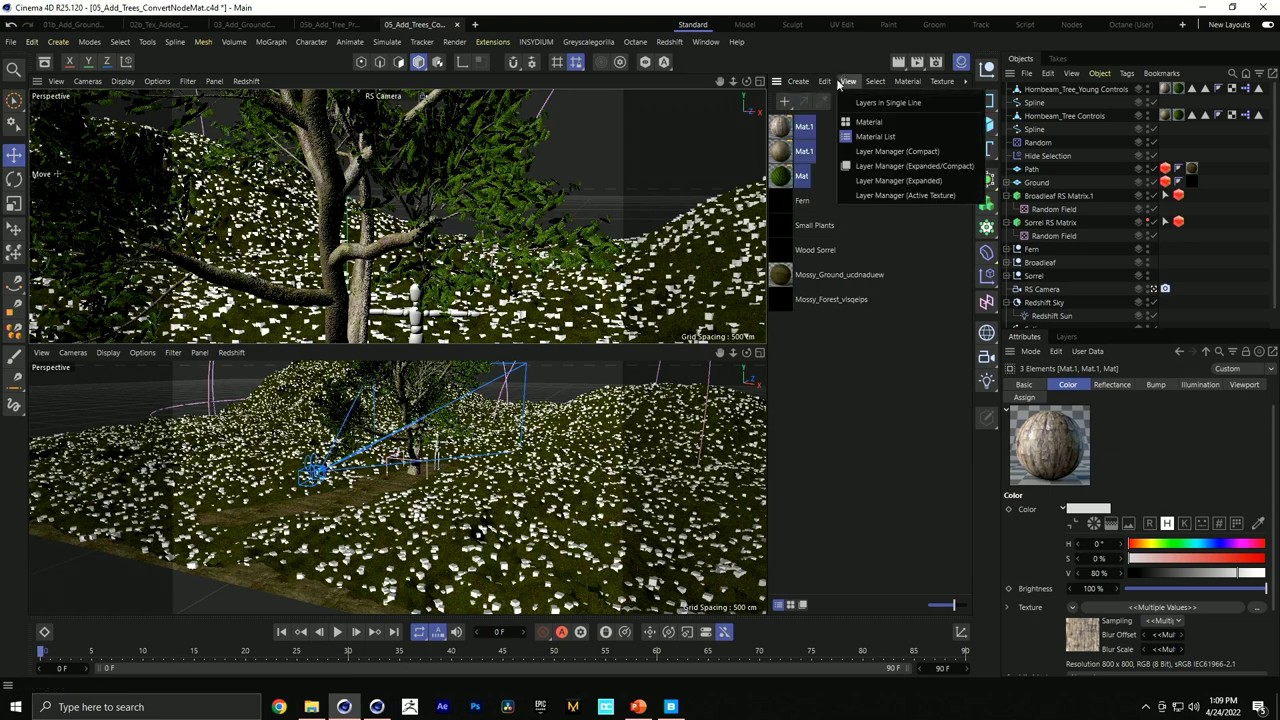
{"action": "mouse_move", "coordinate": [884, 88]}
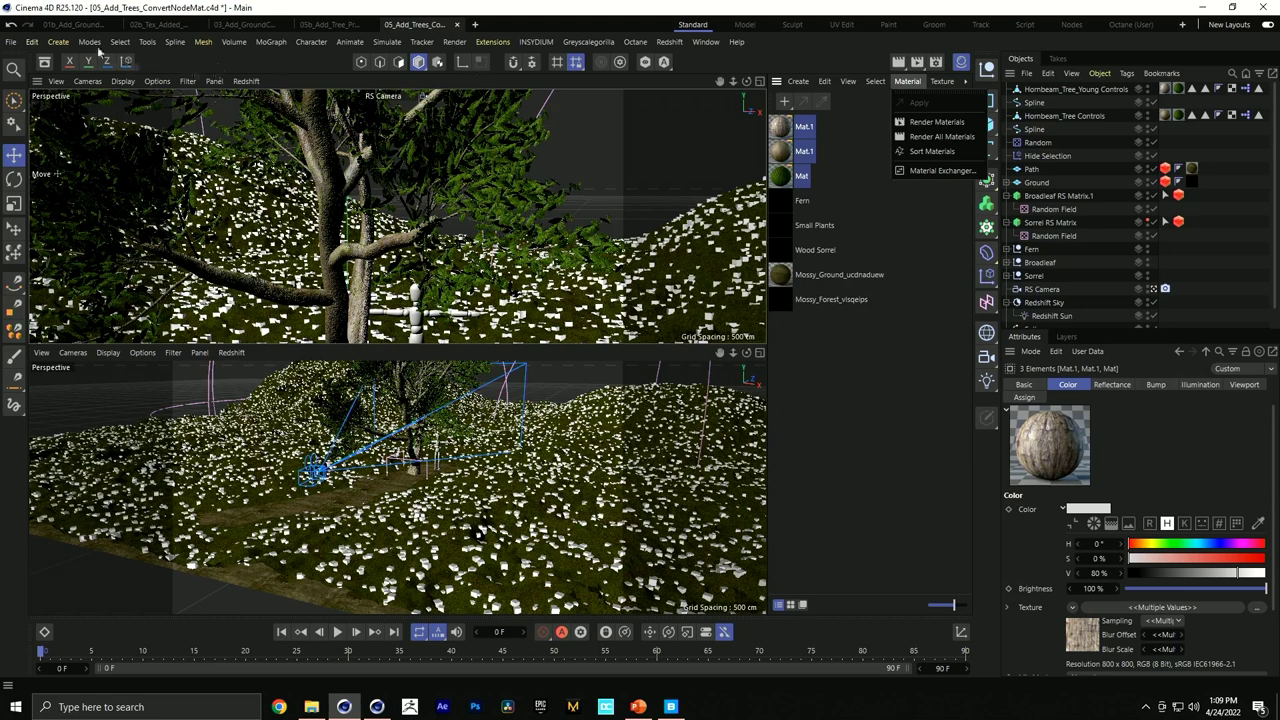
{"action": "mouse_move", "coordinate": [963, 86]}
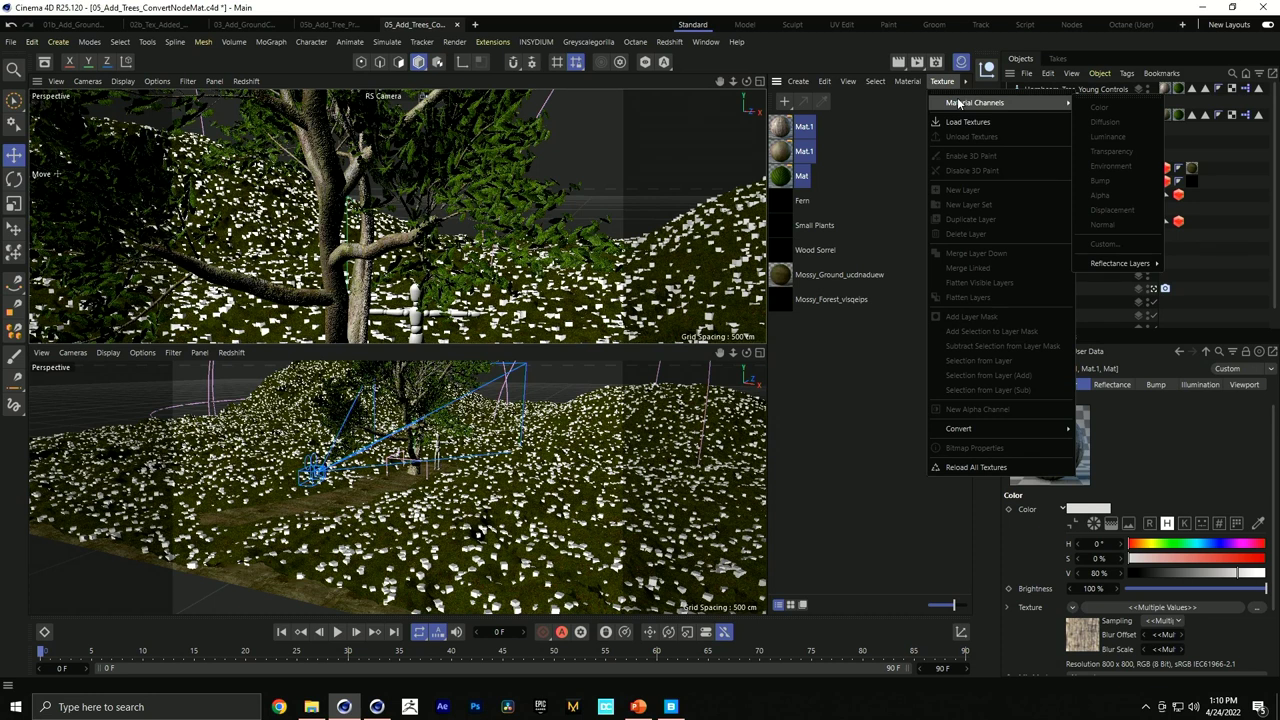
{"action": "mouse_move", "coordinate": [1017, 432]}
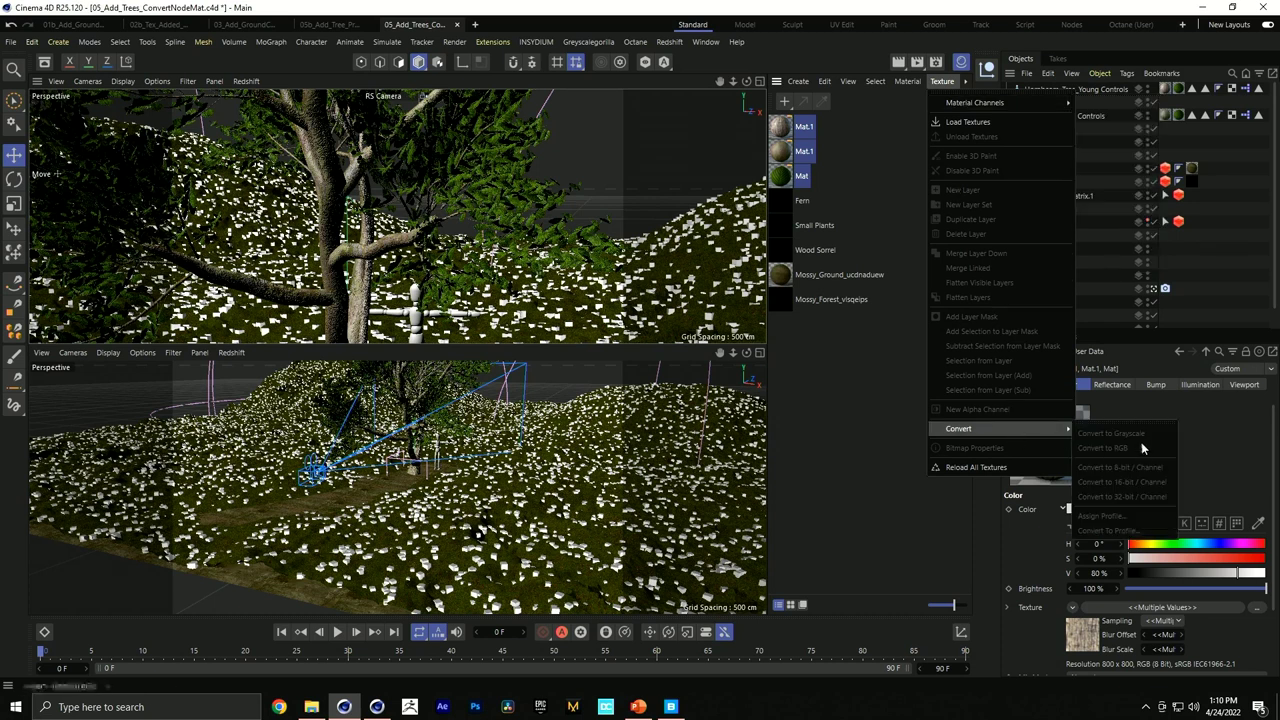
{"action": "left_click", "coordinate": [785, 128]}
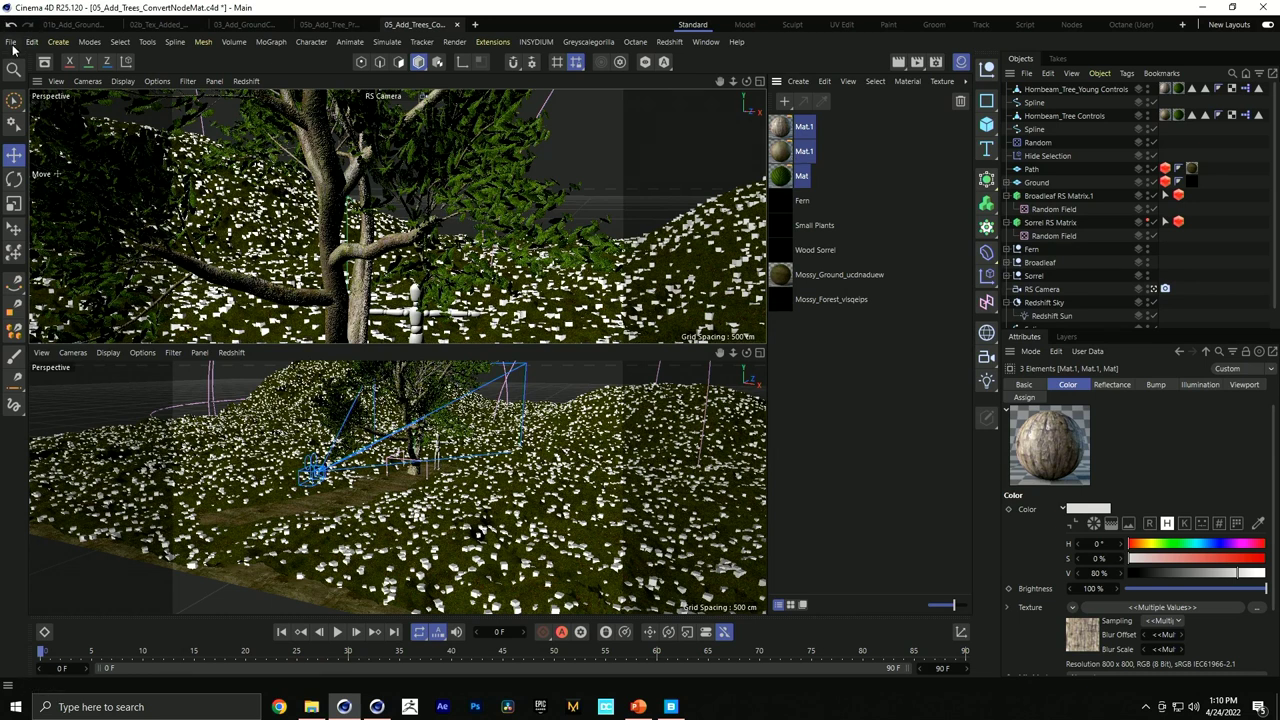
{"action": "right_click", "coordinate": [786, 157]}
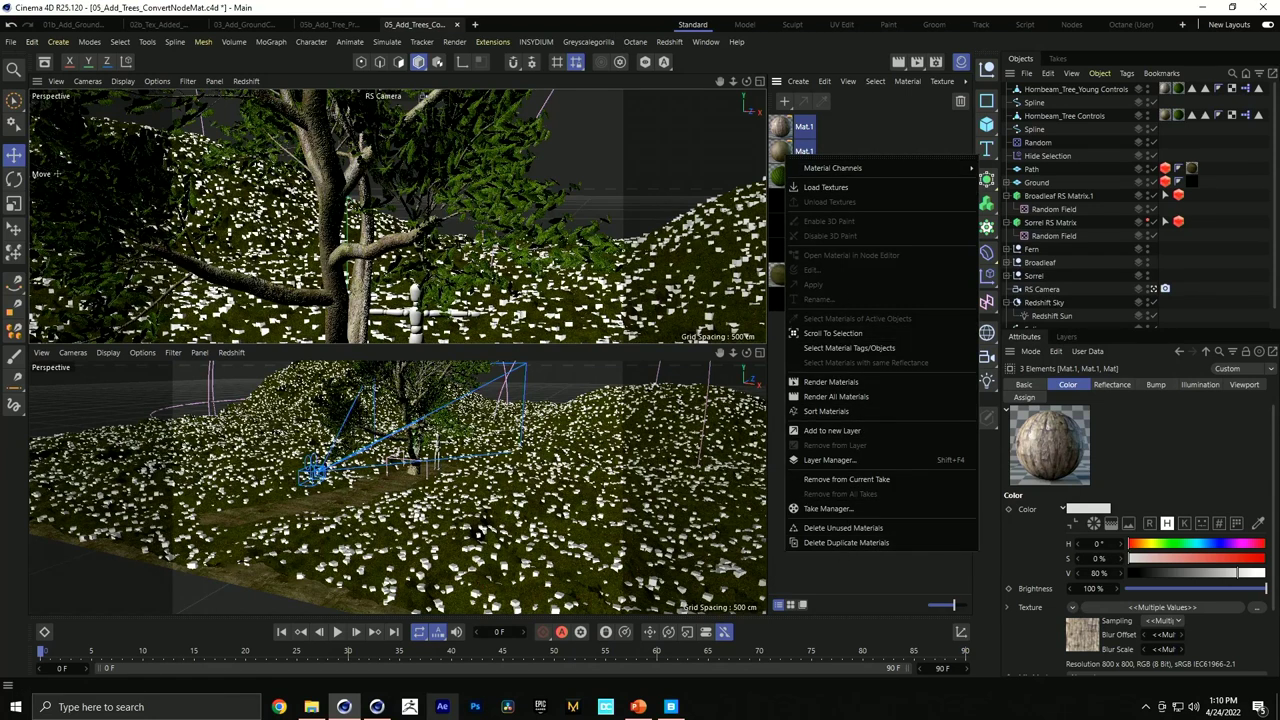
{"action": "left_click", "coordinate": [377, 707]}
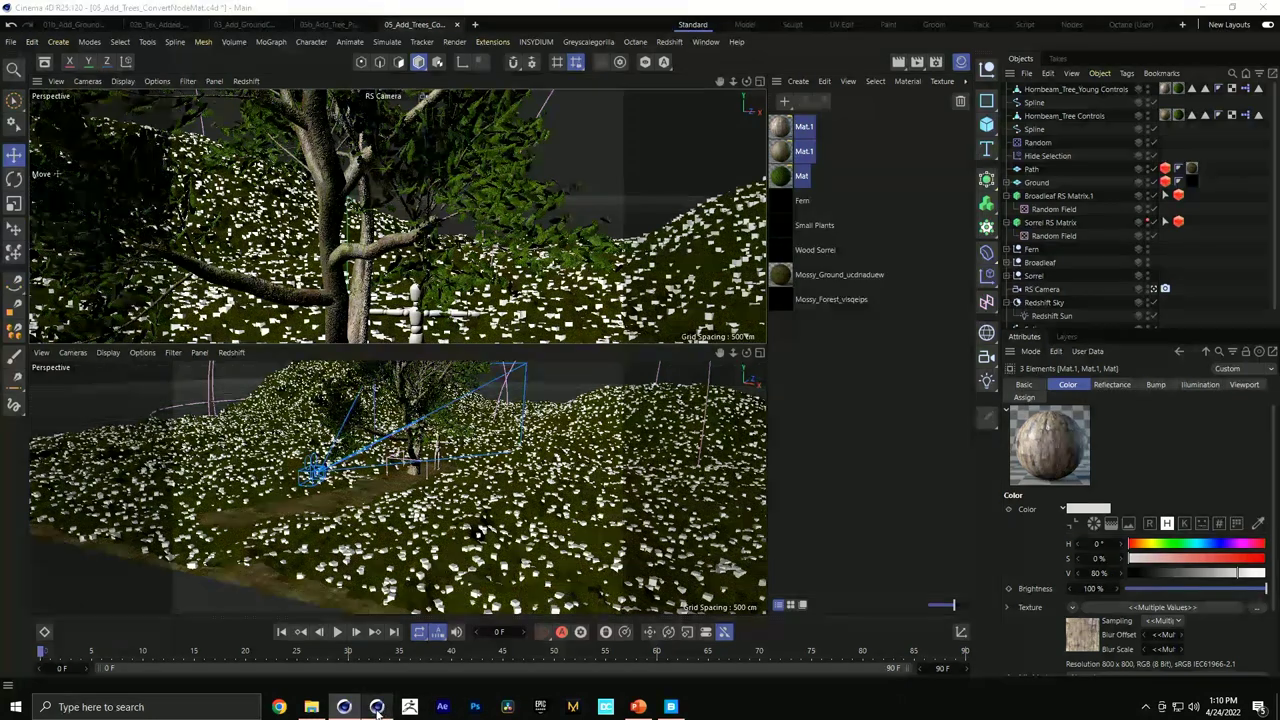
End the second Cinema 4D R26 process, holding 02b_Tex_Added_Displace, in Task Manager.
{"action": "right_click", "coordinate": [378, 708]}
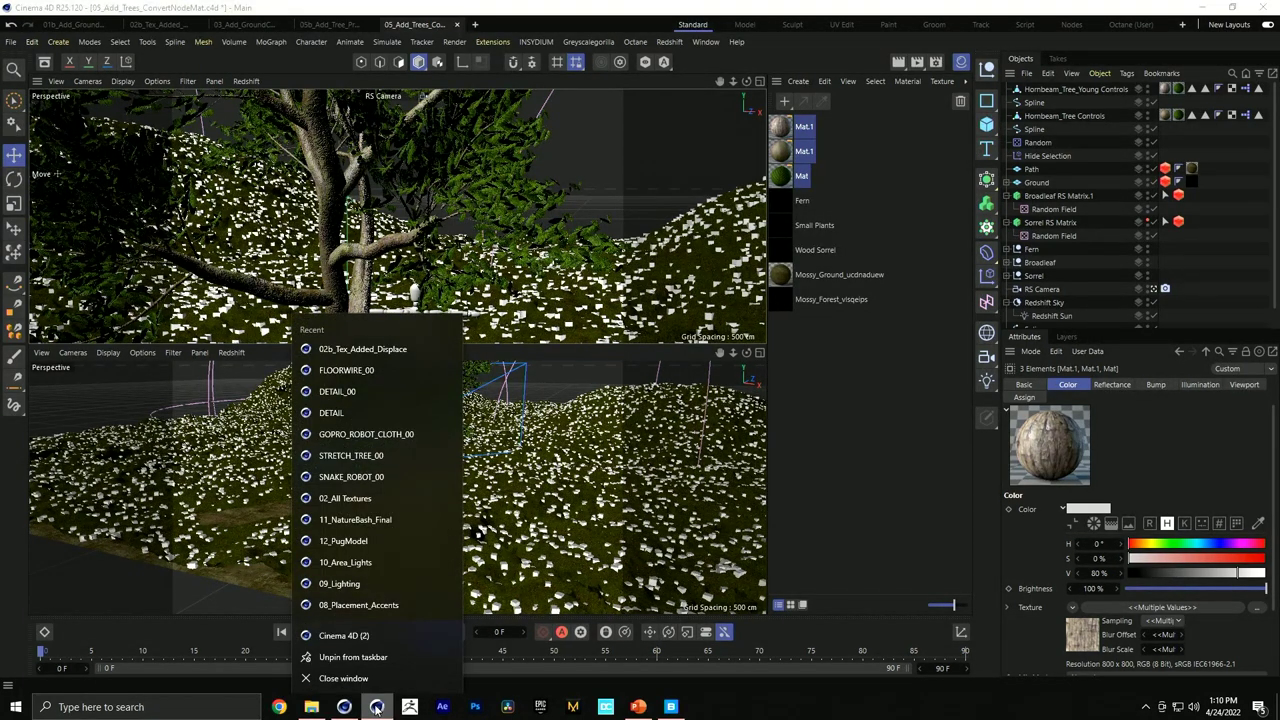
{"action": "key", "text": "ctrl+alt+Delete"}
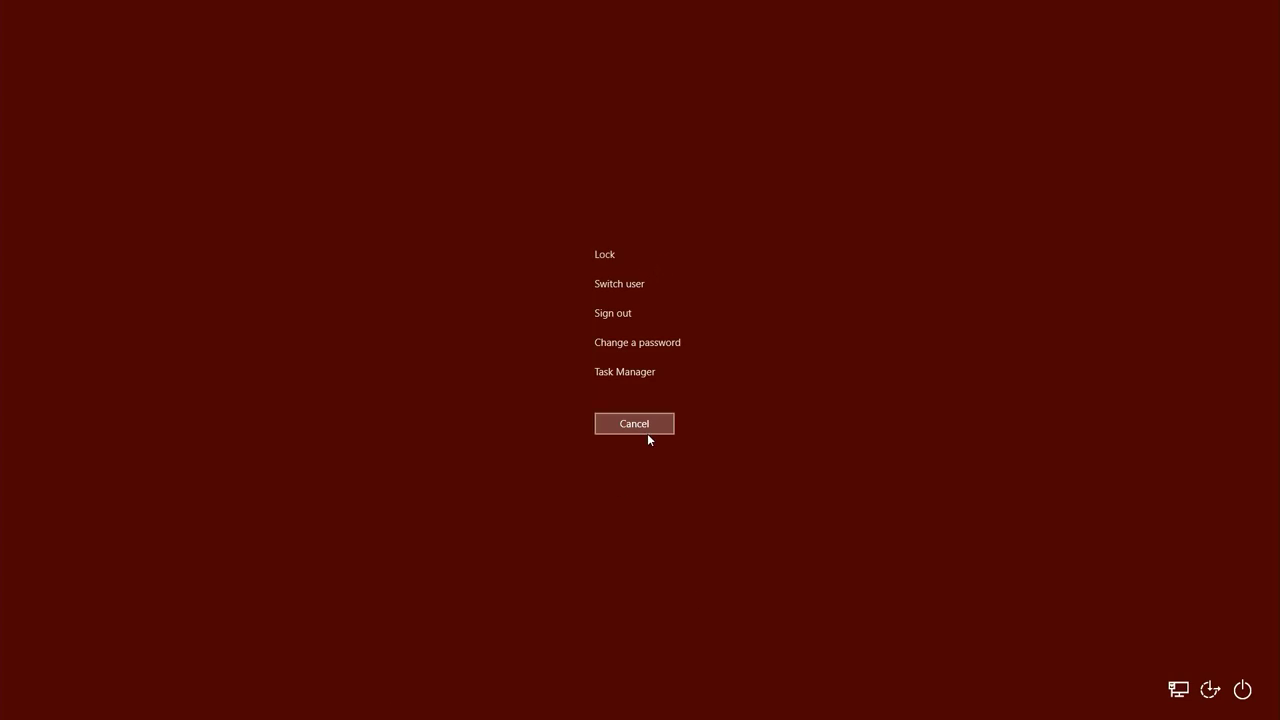
{"action": "left_click", "coordinate": [645, 430]}
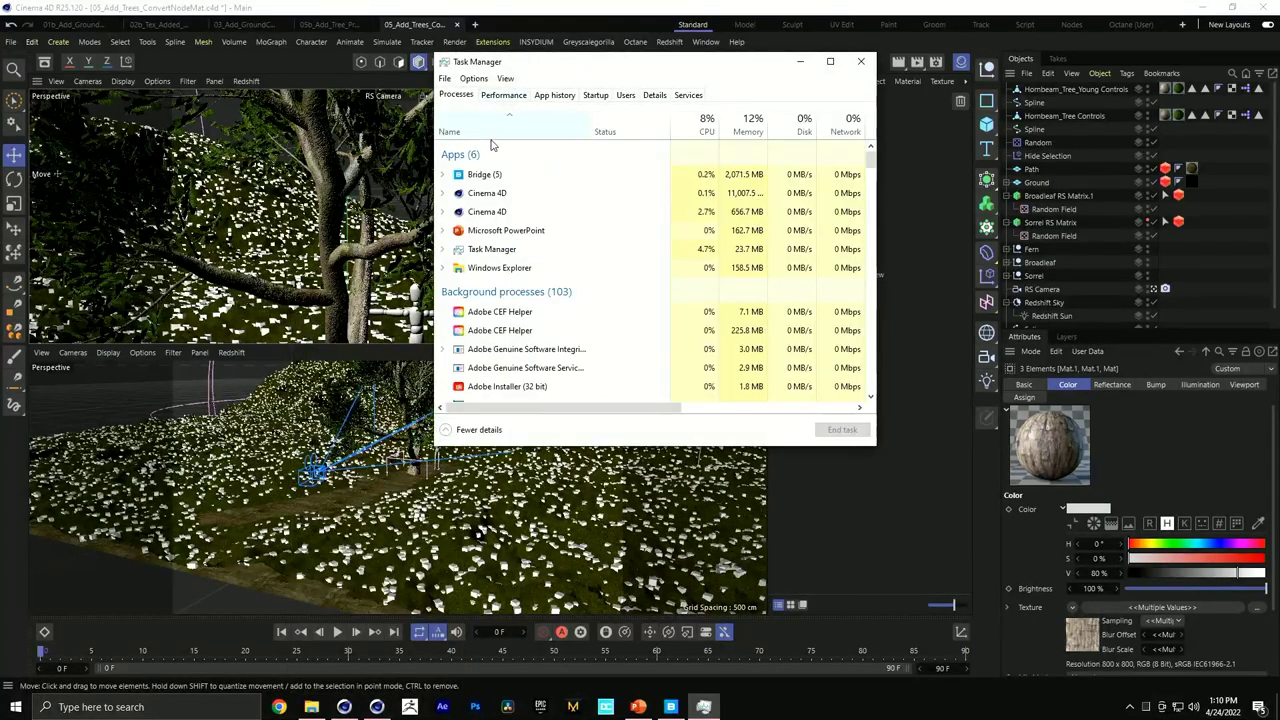
{"action": "left_click", "coordinate": [507, 196]}
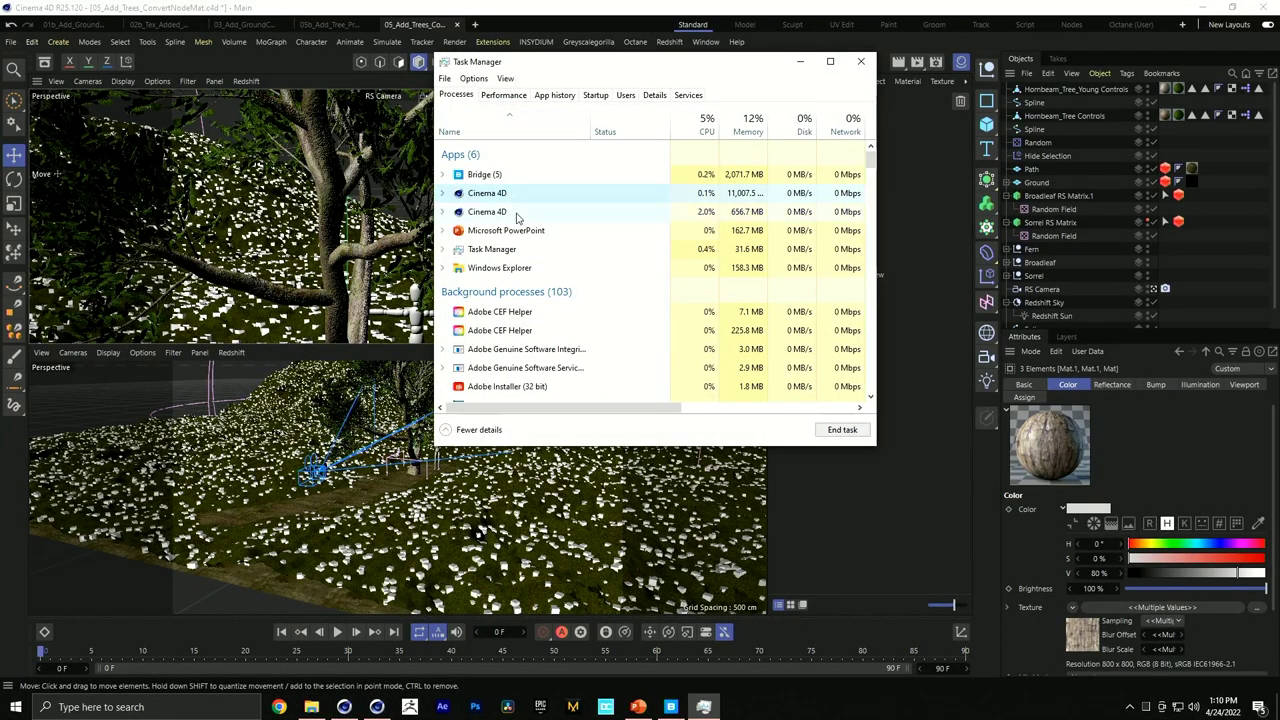
{"action": "left_click", "coordinate": [442, 212]}
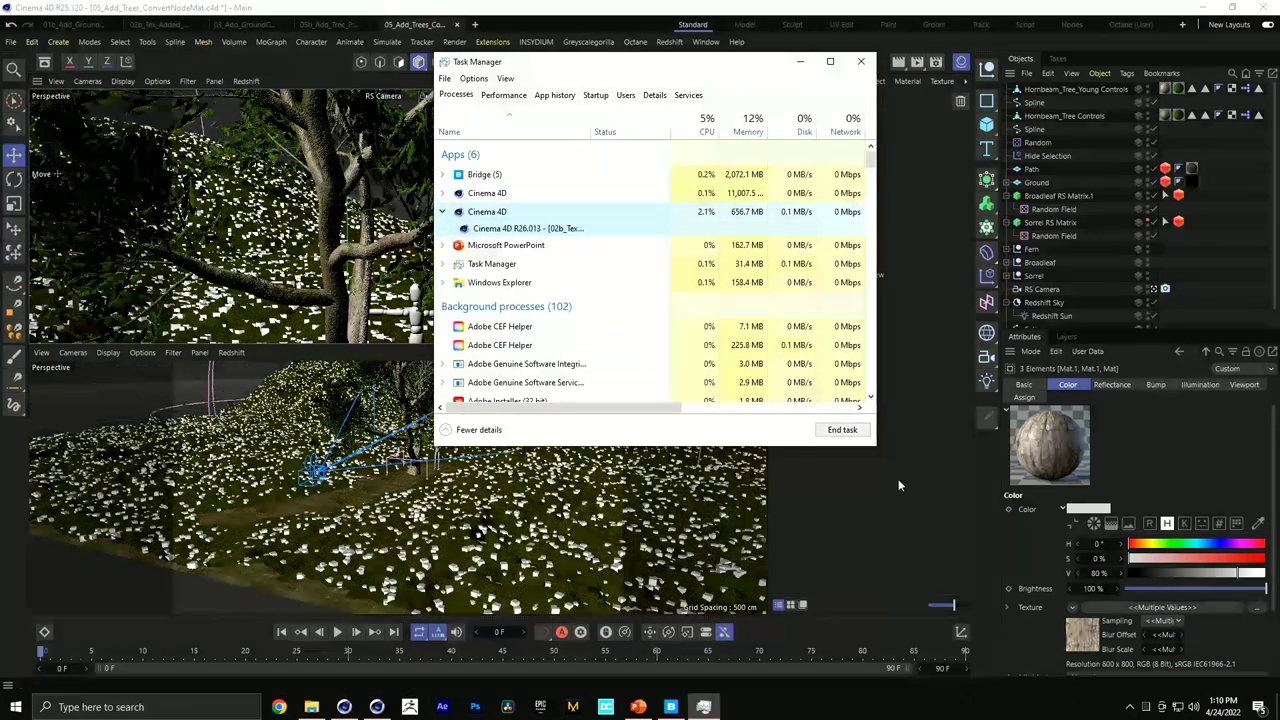
{"action": "left_click", "coordinate": [845, 431]}
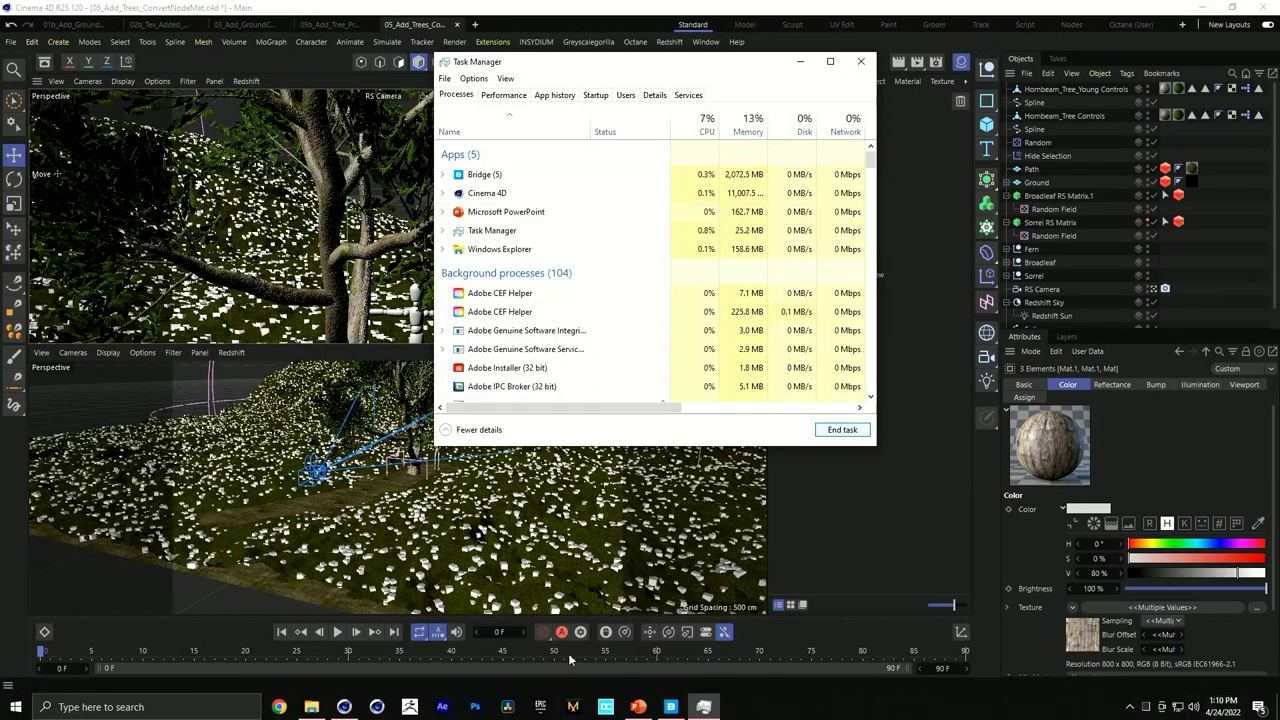
Return to Cinema 4D and bring up the Redshift Materials > Tools conversion commands.
{"action": "left_click", "coordinate": [344, 707]}
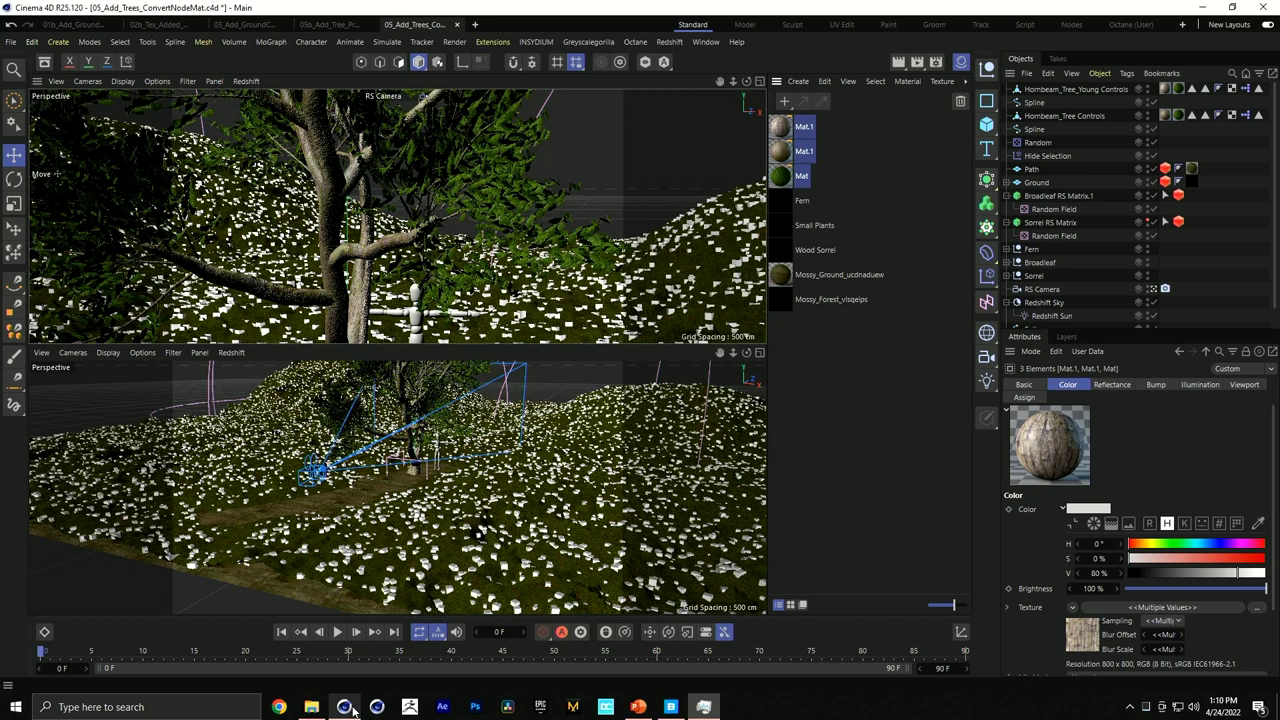
{"action": "left_click", "coordinate": [664, 42]}
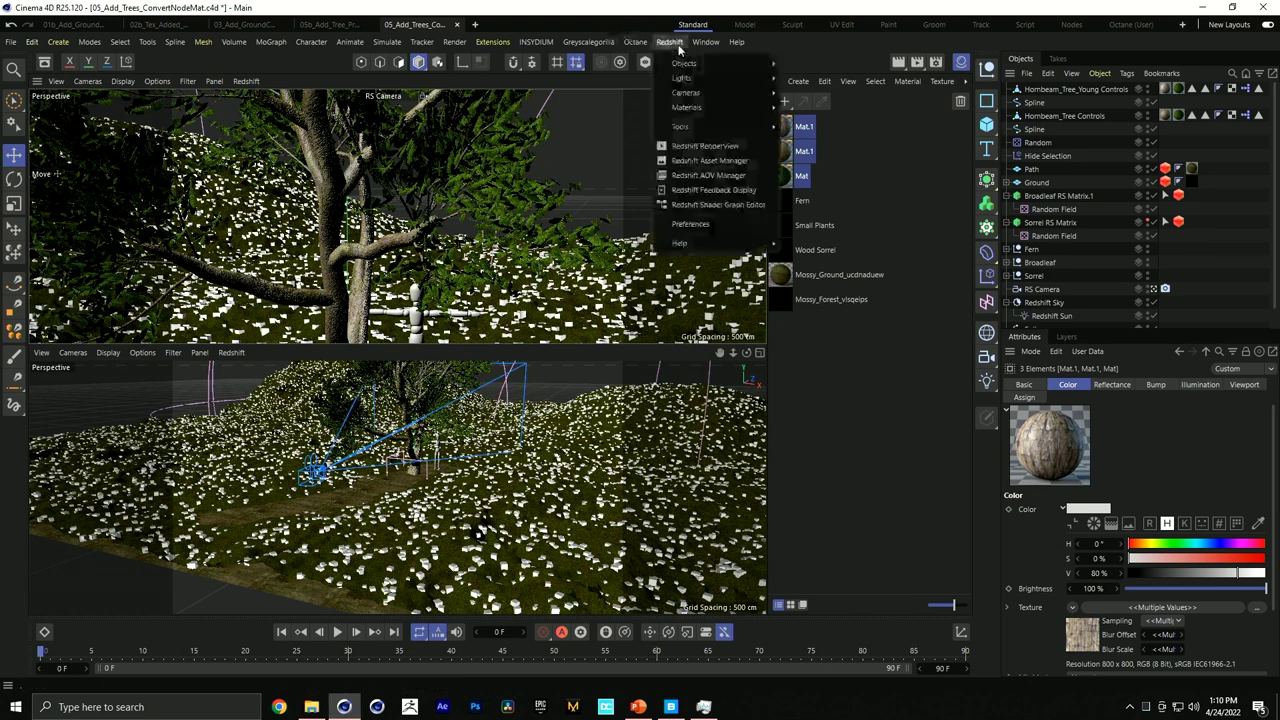
{"action": "mouse_move", "coordinate": [688, 125]}
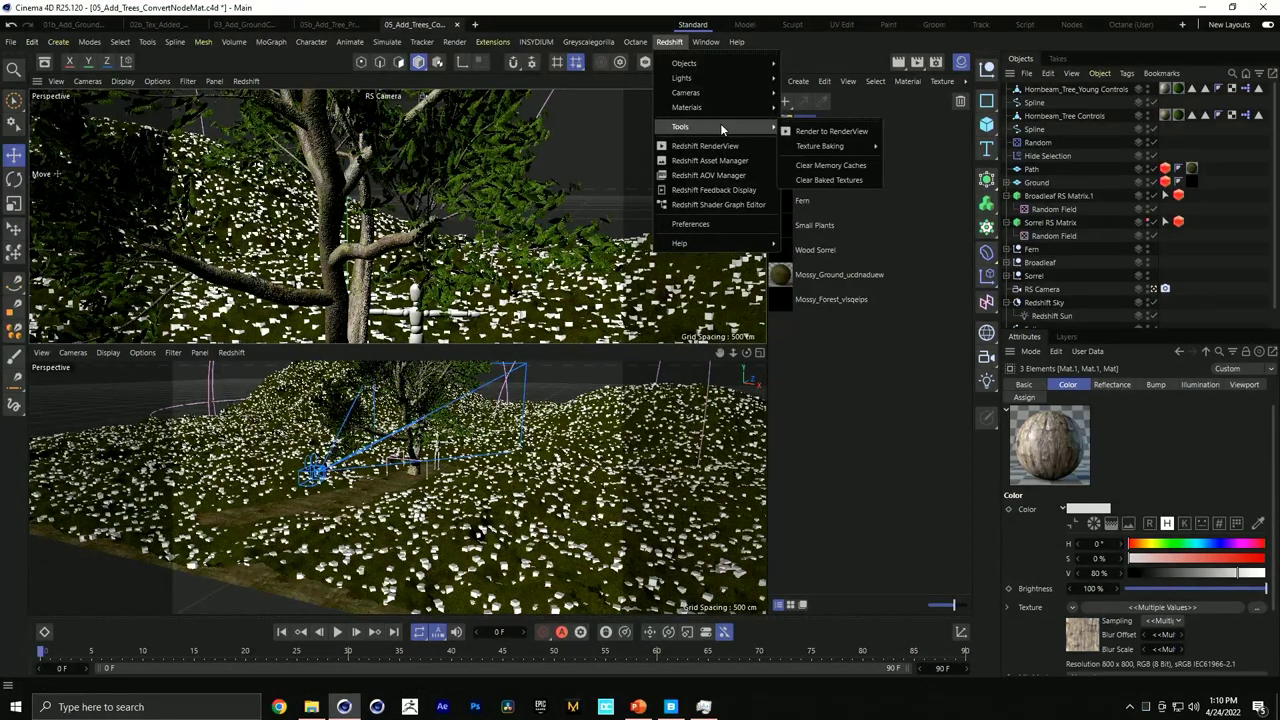
{"action": "mouse_move", "coordinate": [843, 147]}
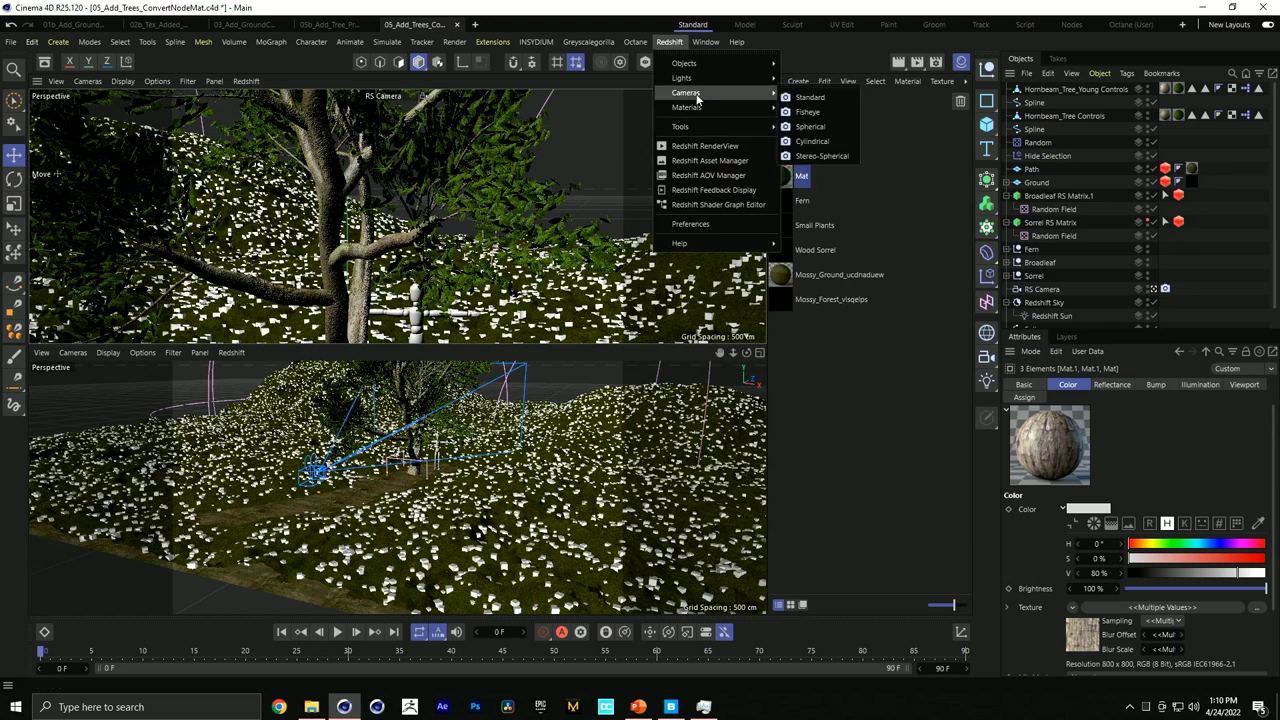
{"action": "mouse_move", "coordinate": [796, 123]}
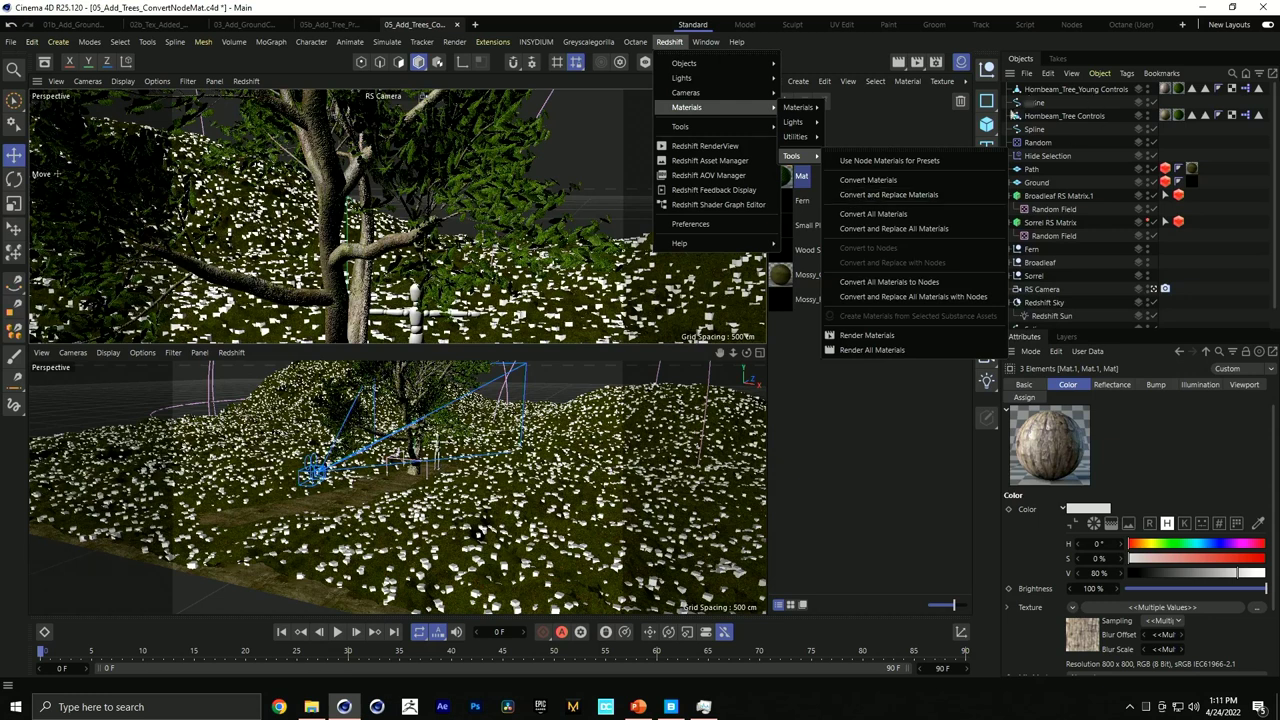
{"action": "mouse_move", "coordinate": [725, 100]}
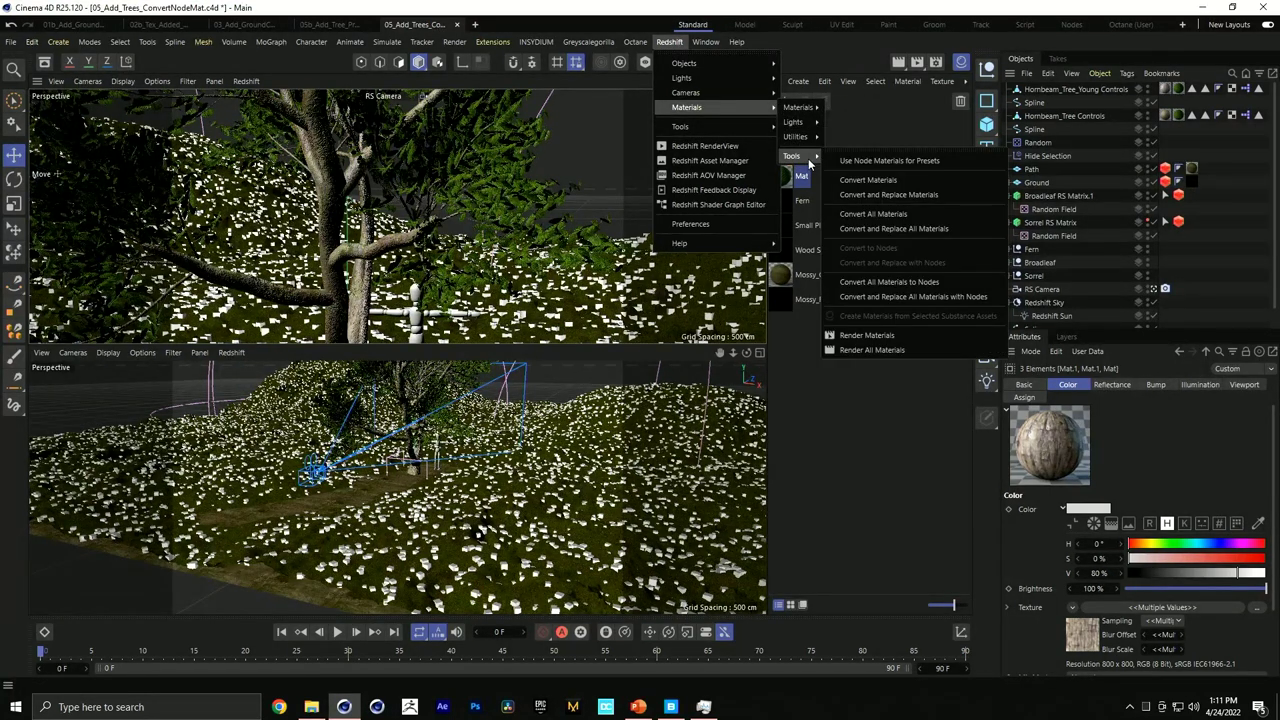
Convert the selected materials to Redshift and check both Mat.1 shader graphs.
{"action": "left_click", "coordinate": [842, 194]}
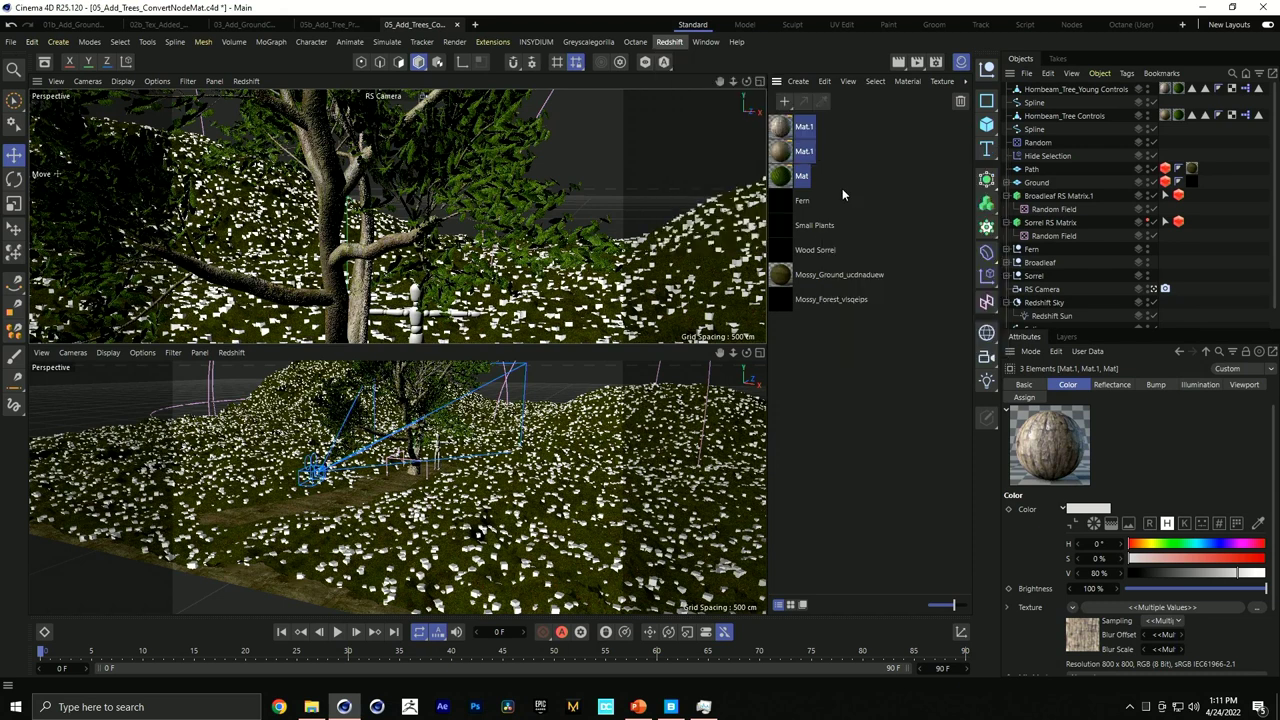
{"action": "double_click", "coordinate": [788, 131]}
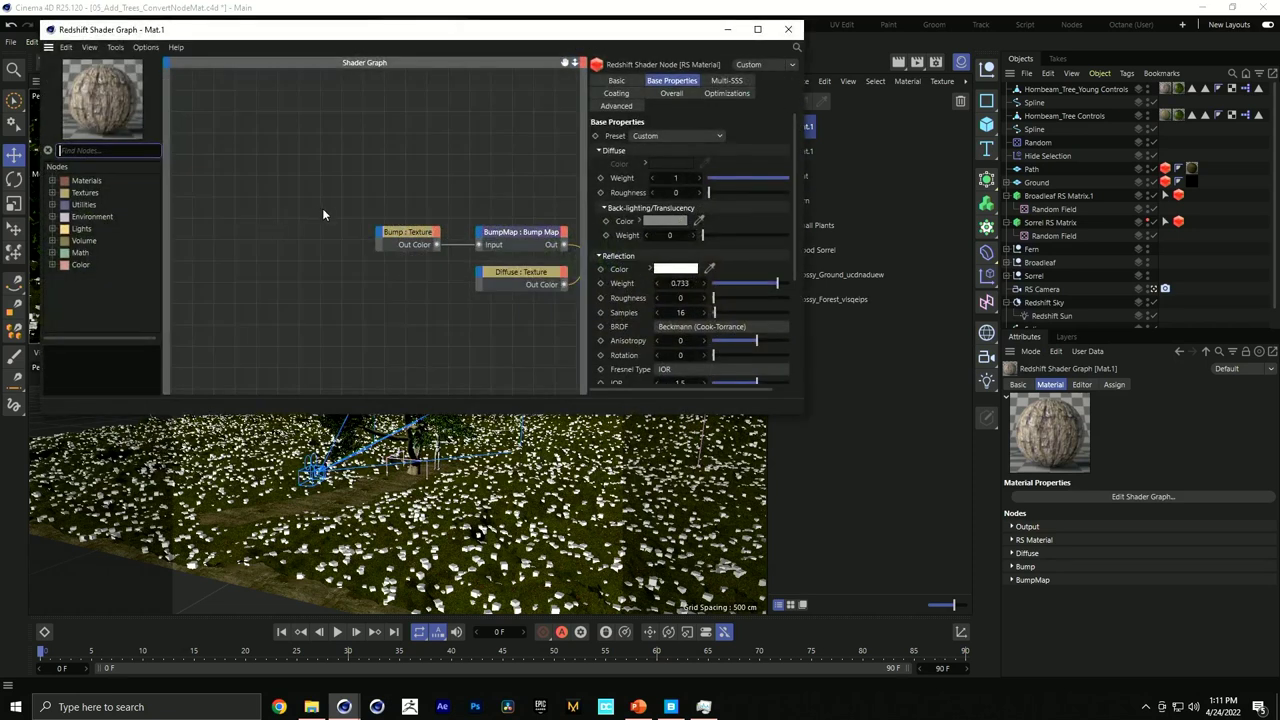
{"action": "type", "text": "1"}
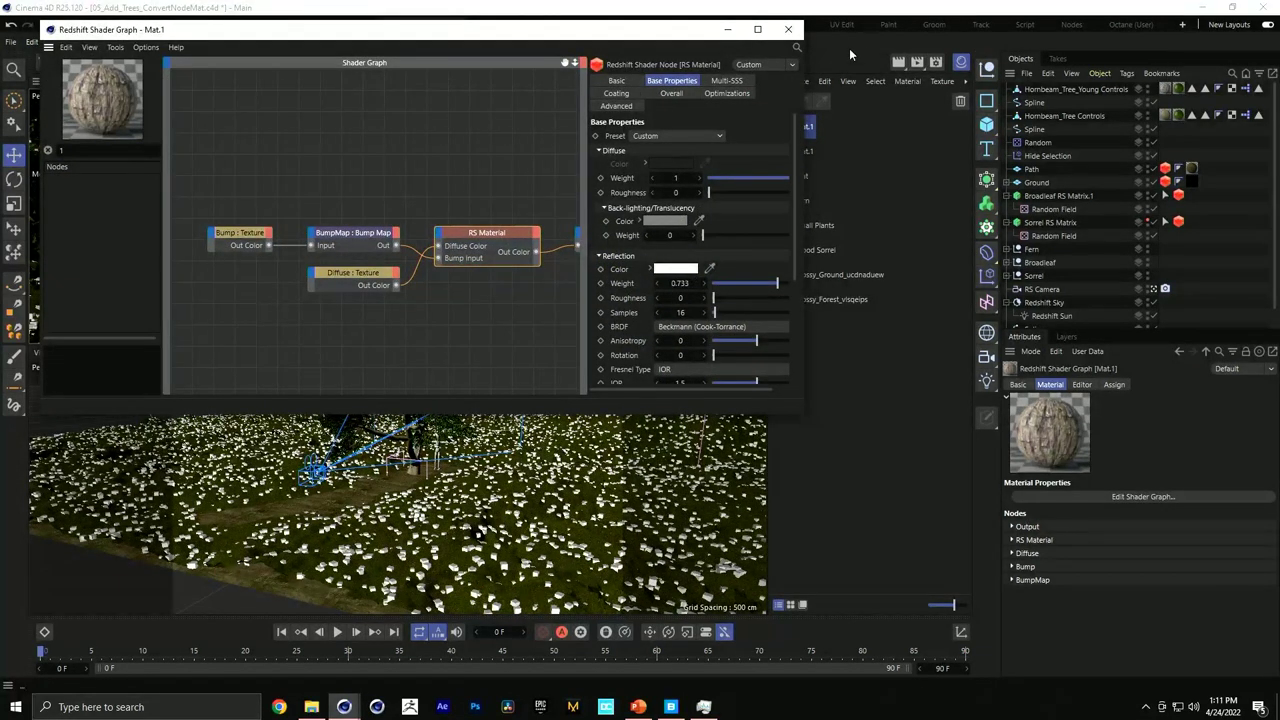
{"action": "left_click", "coordinate": [788, 29]}
{"action": "double_click", "coordinate": [786, 156]}
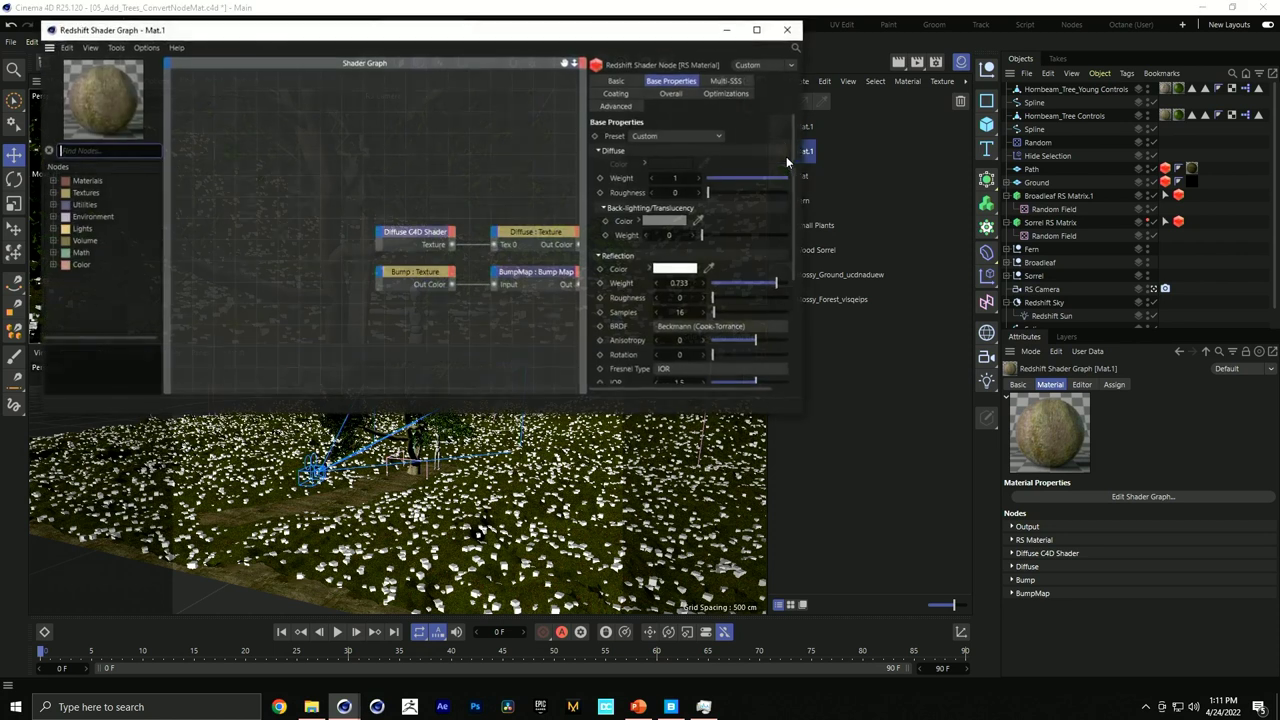
{"action": "left_click", "coordinate": [788, 33]}
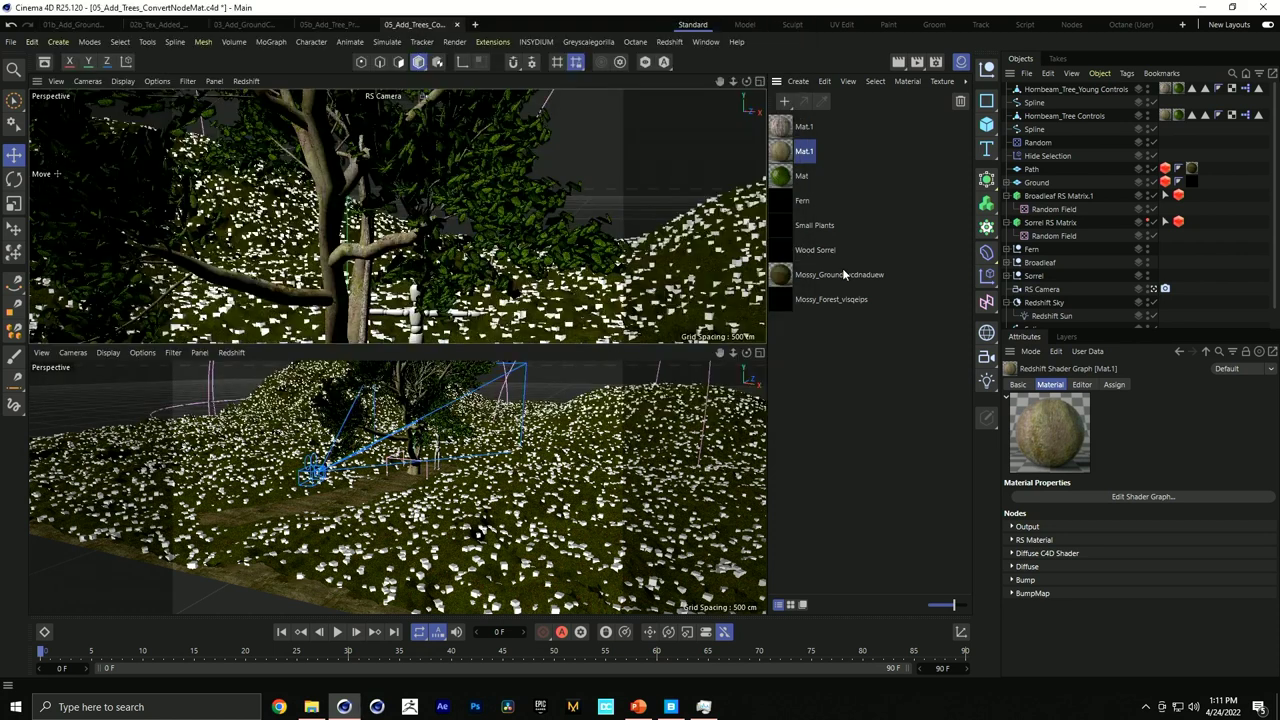
Review the Mat and Fern node networks, checking the Translucency texture and RS Material nodes.
{"action": "double_click", "coordinate": [786, 177]}
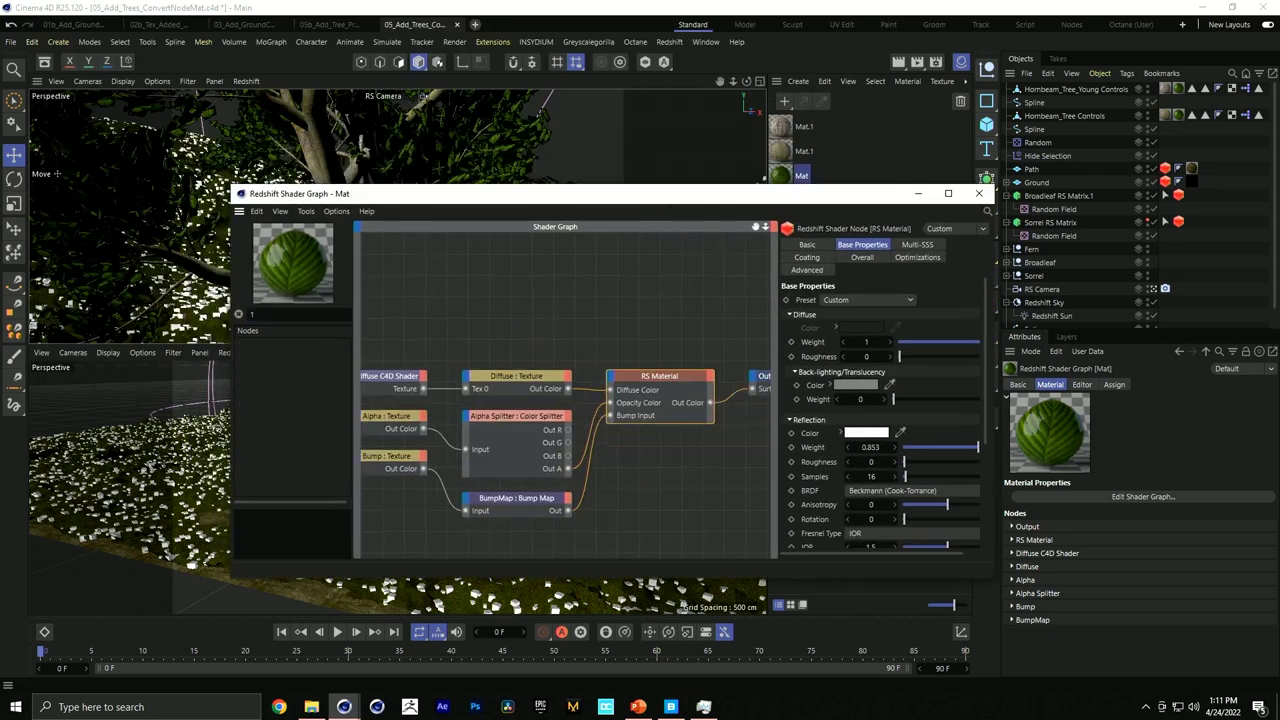
{"action": "middle_click_drag", "start_coordinate": [730, 328], "coordinate": [700, 318]}
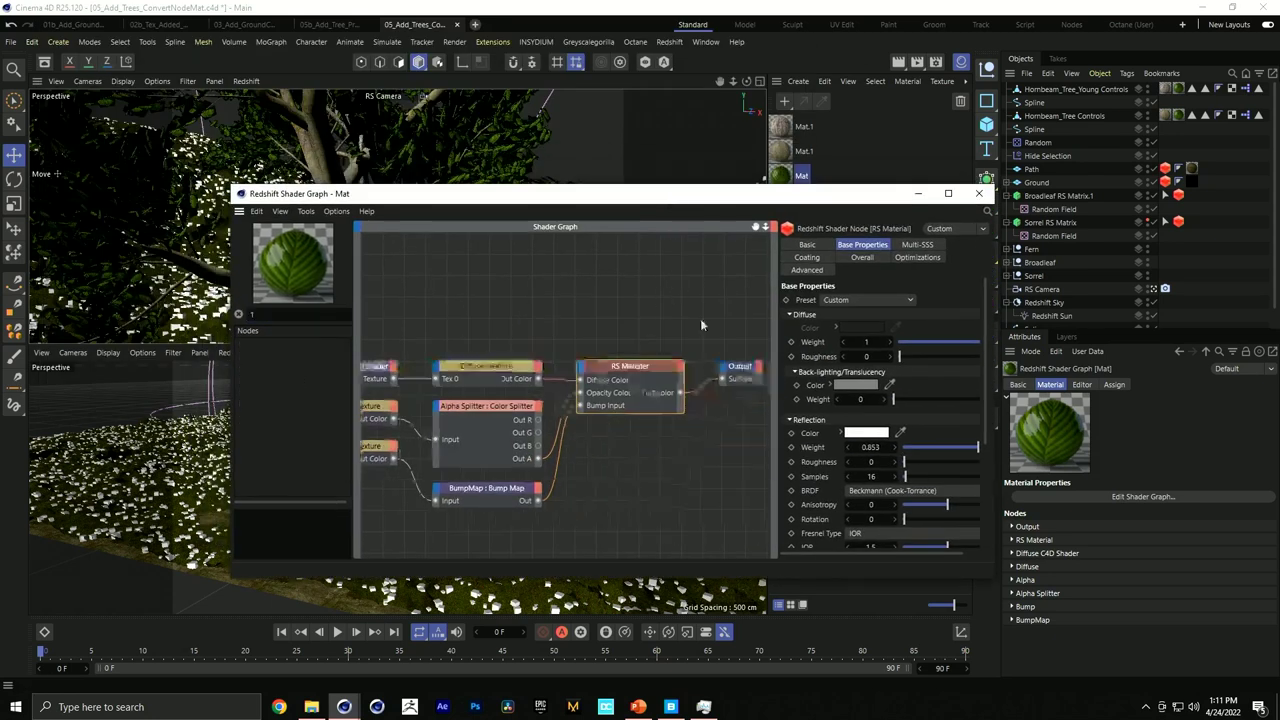
{"action": "middle_click_drag", "start_coordinate": [542, 322], "coordinate": [546, 319]}
{"action": "left_click_drag", "start_coordinate": [570, 193], "coordinate": [462, 248]}
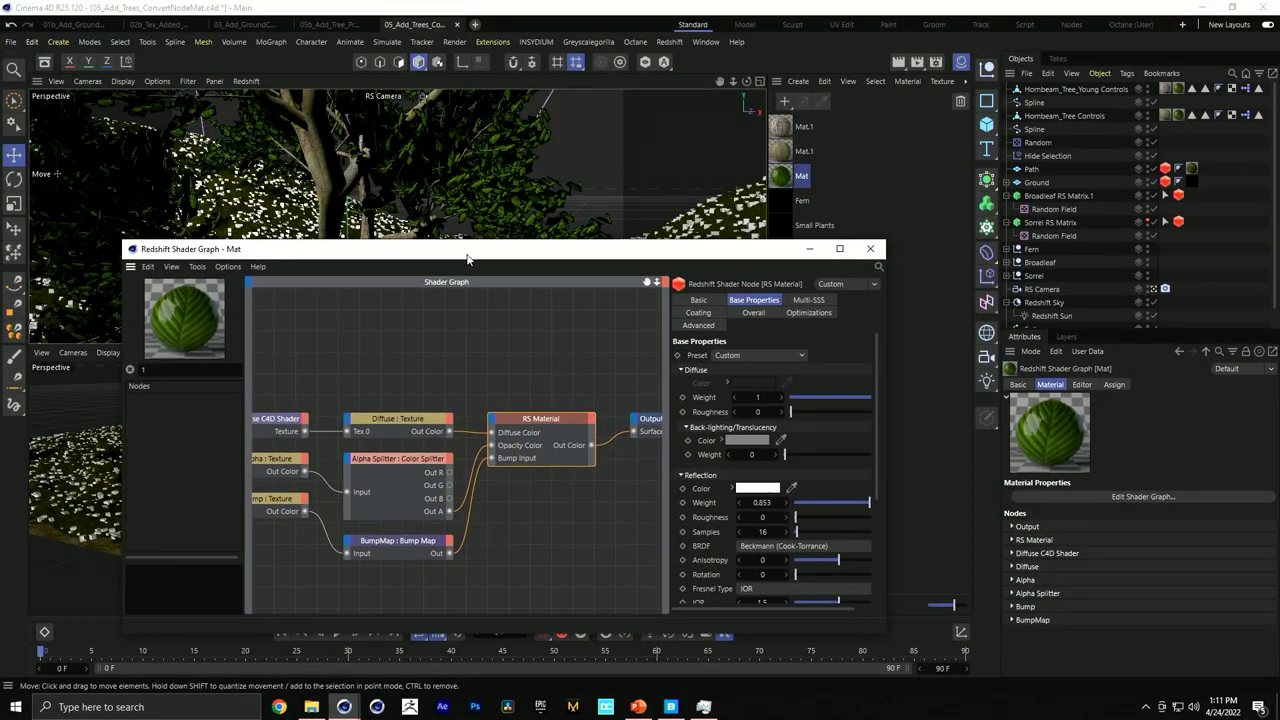
{"action": "left_click", "coordinate": [783, 204]}
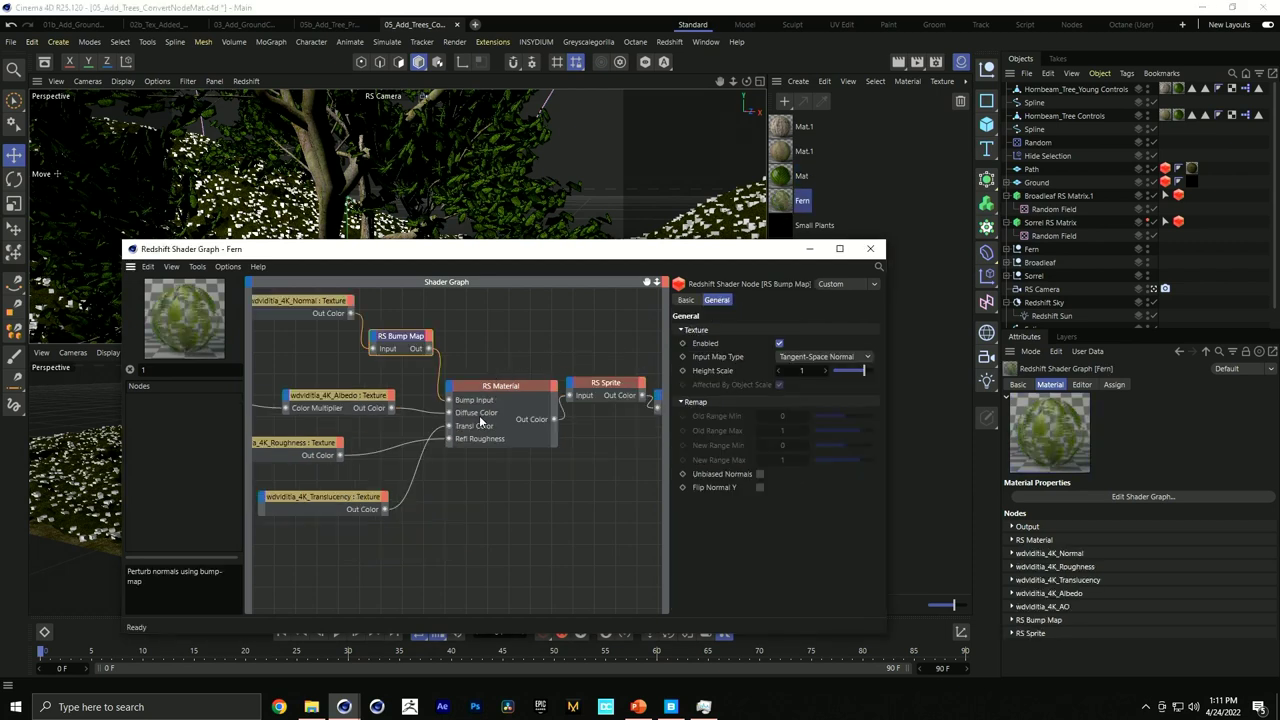
{"action": "left_click", "coordinate": [296, 504]}
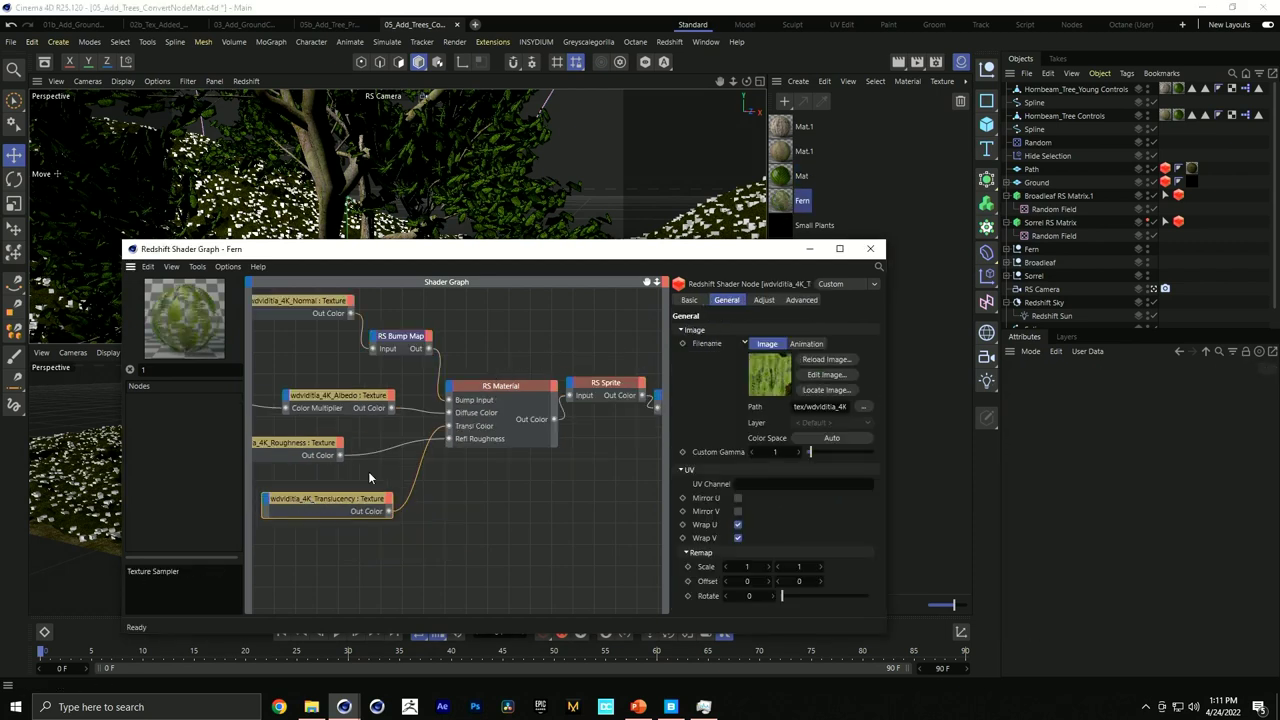
{"action": "left_click_drag", "start_coordinate": [502, 322], "coordinate": [505, 472]}
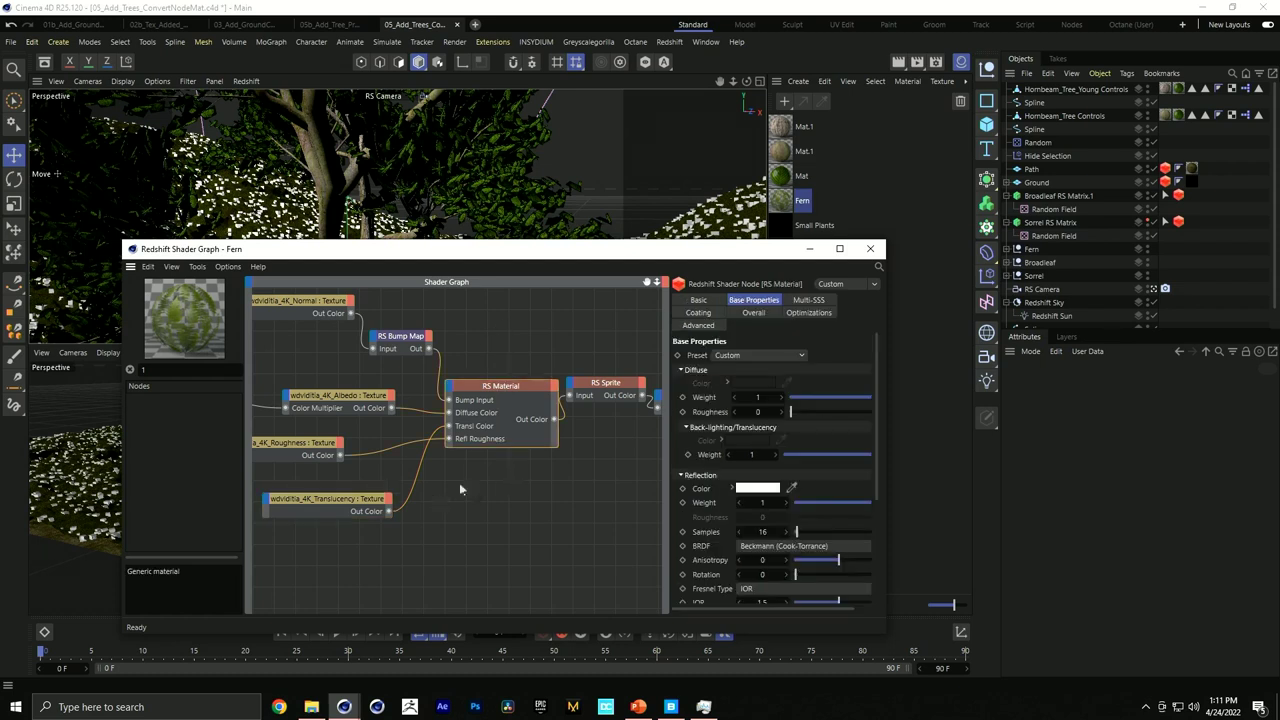
{"action": "left_click", "coordinate": [870, 247]}
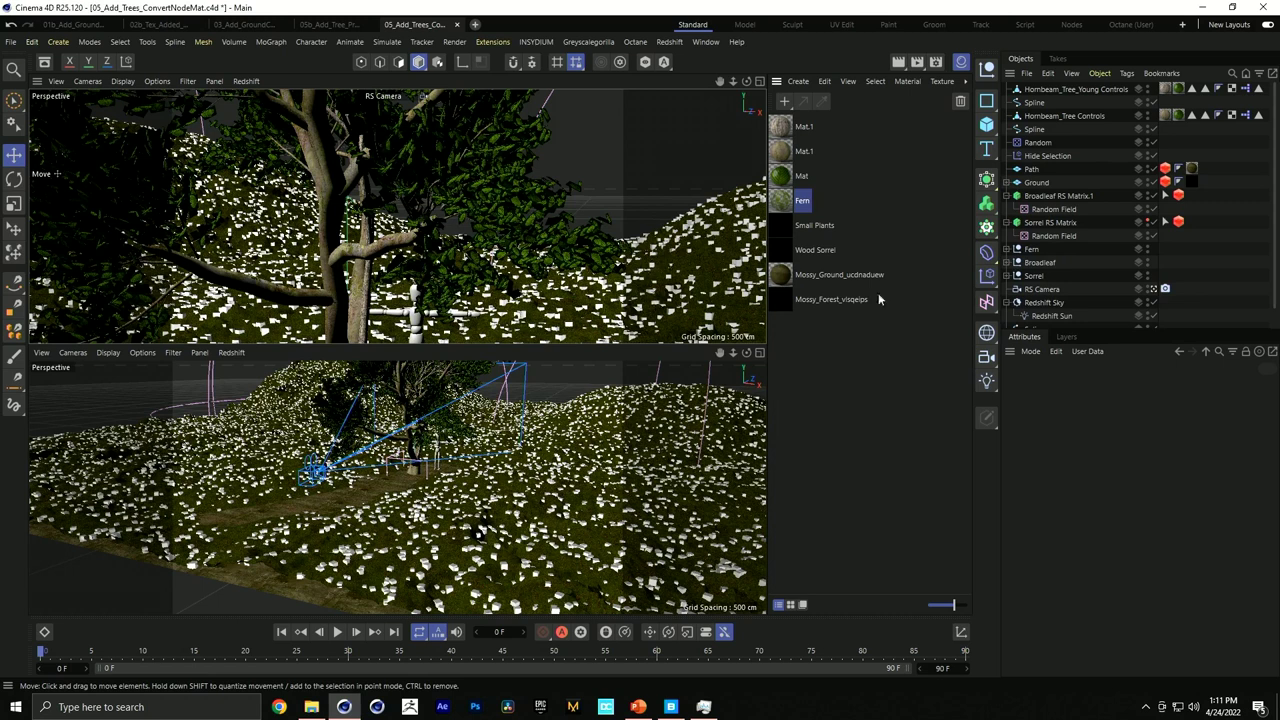
Launch the Redshift RenderView on the tree scene and place its window centre-left.
{"action": "left_click", "coordinate": [672, 43]}
{"action": "left_click", "coordinate": [706, 146]}
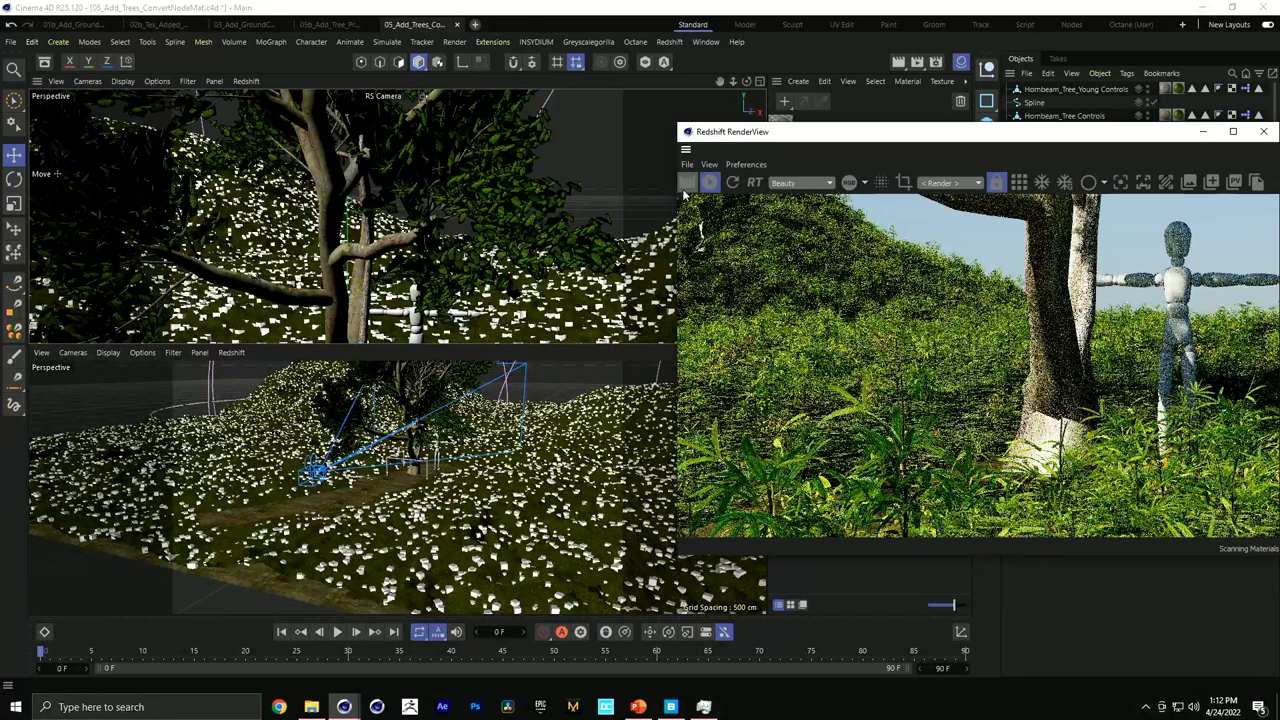
{"action": "left_click", "coordinate": [490, 210]}
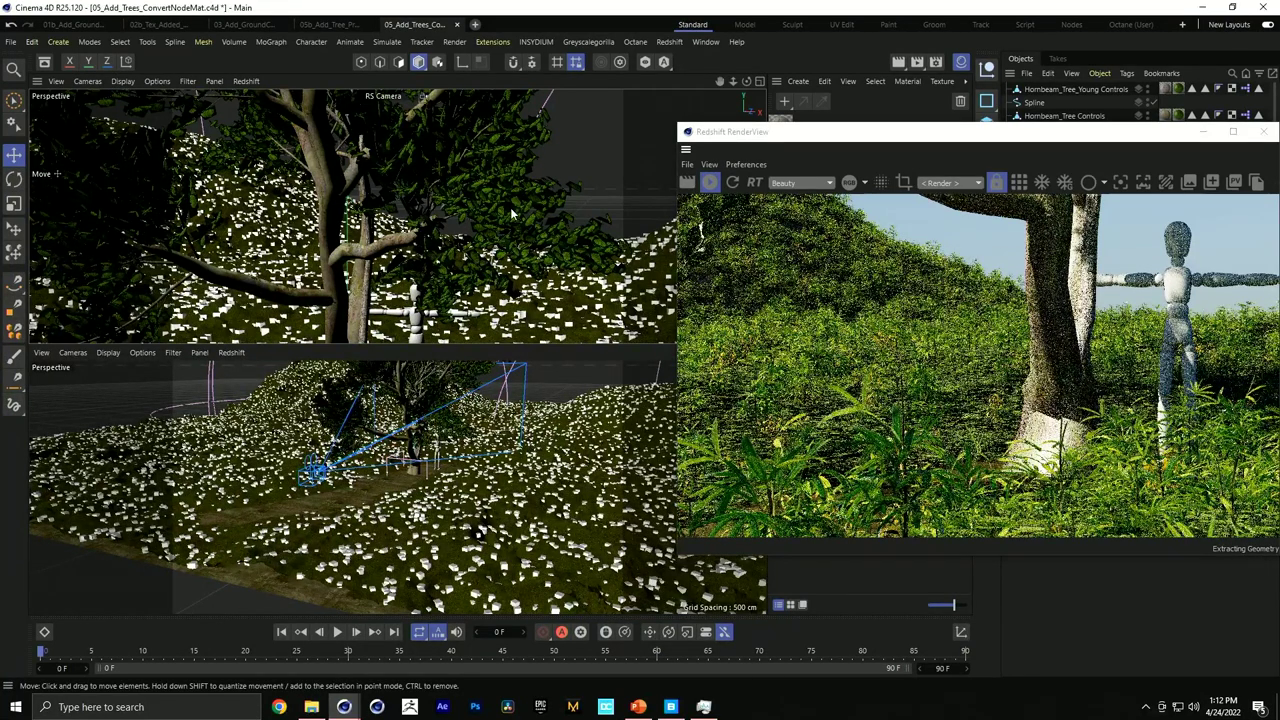
{"action": "left_click", "coordinate": [510, 207]}
{"action": "key", "text": "ctrl+z"}
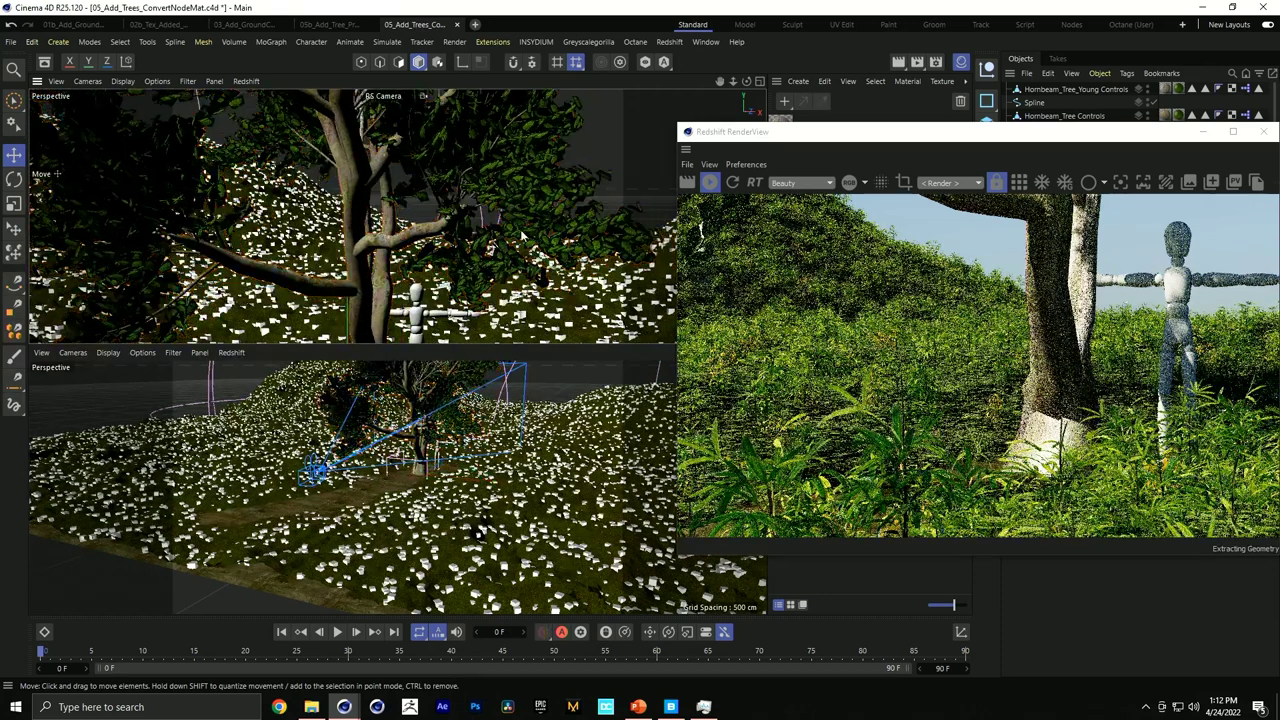
{"action": "left_click_drag", "start_coordinate": [893, 141], "coordinate": [476, 248]}
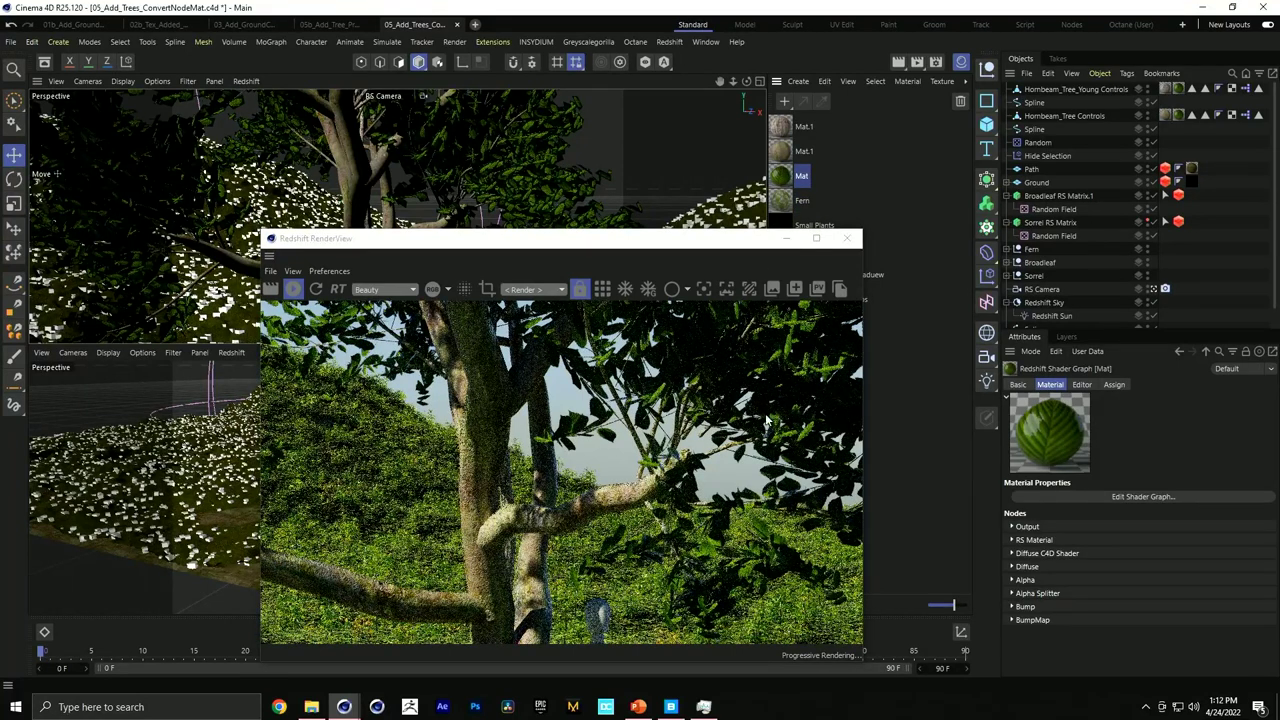
Wire the Diffuse texture's Out Color into the RS Material's Transl Color in Mat's shader graph.
{"action": "double_click", "coordinate": [781, 175]}
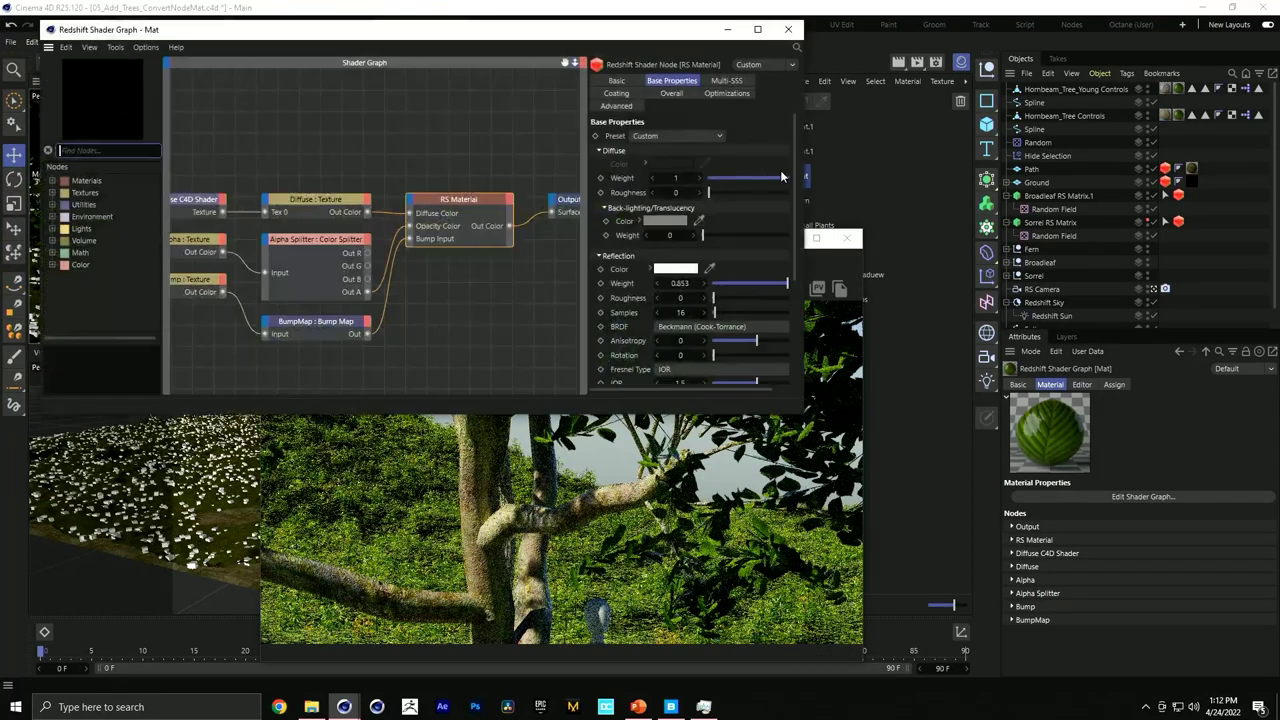
{"action": "left_click", "coordinate": [212, 200]}
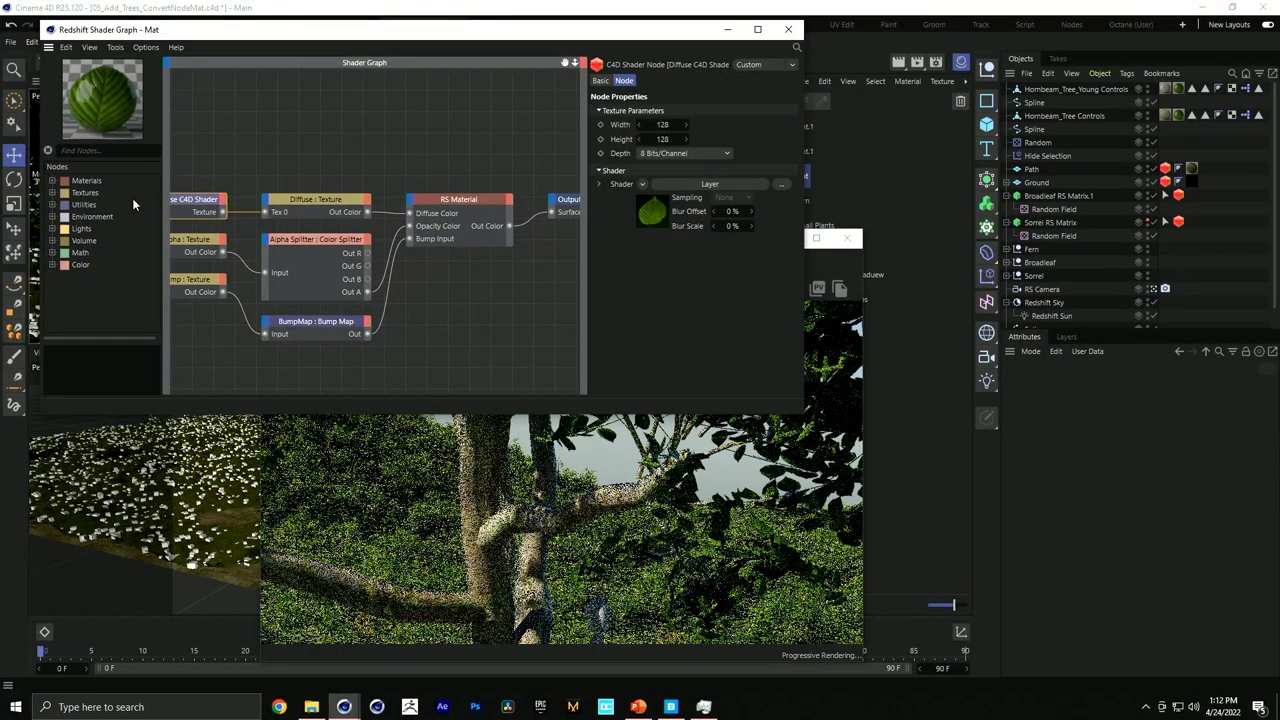
{"action": "left_click", "coordinate": [305, 205]}
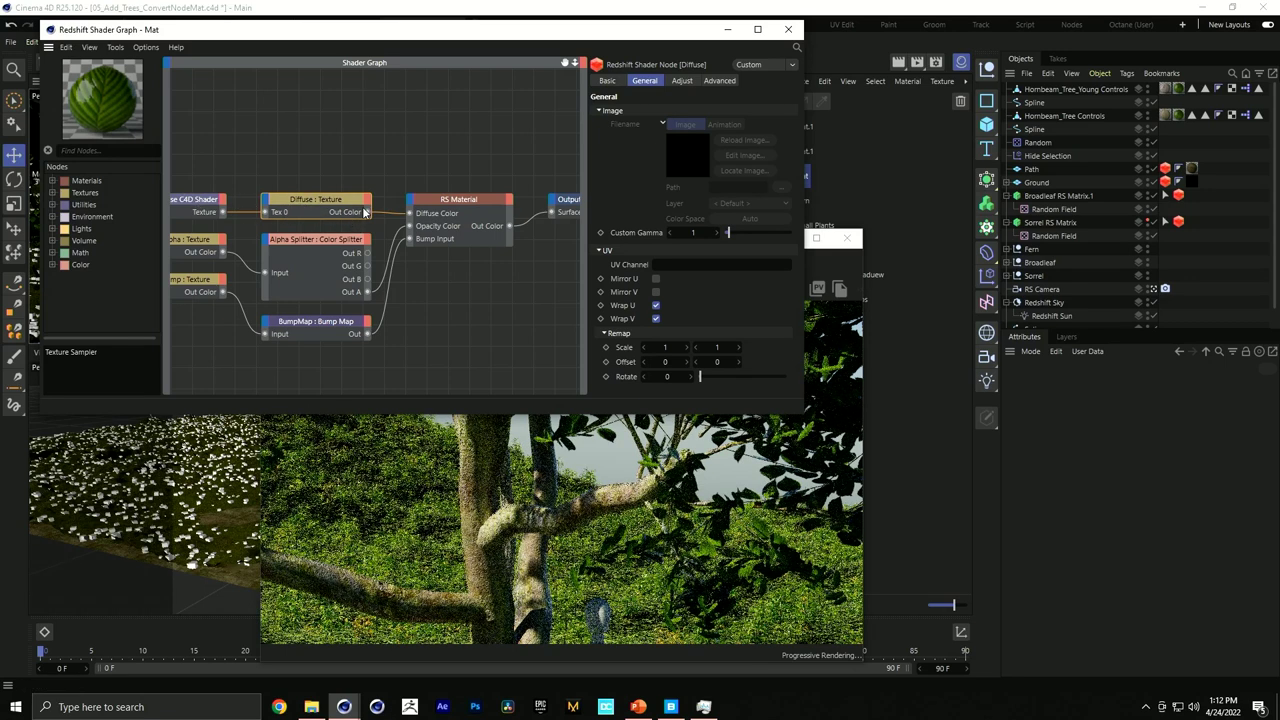
{"action": "left_click_drag", "start_coordinate": [370, 209], "coordinate": [420, 207]}
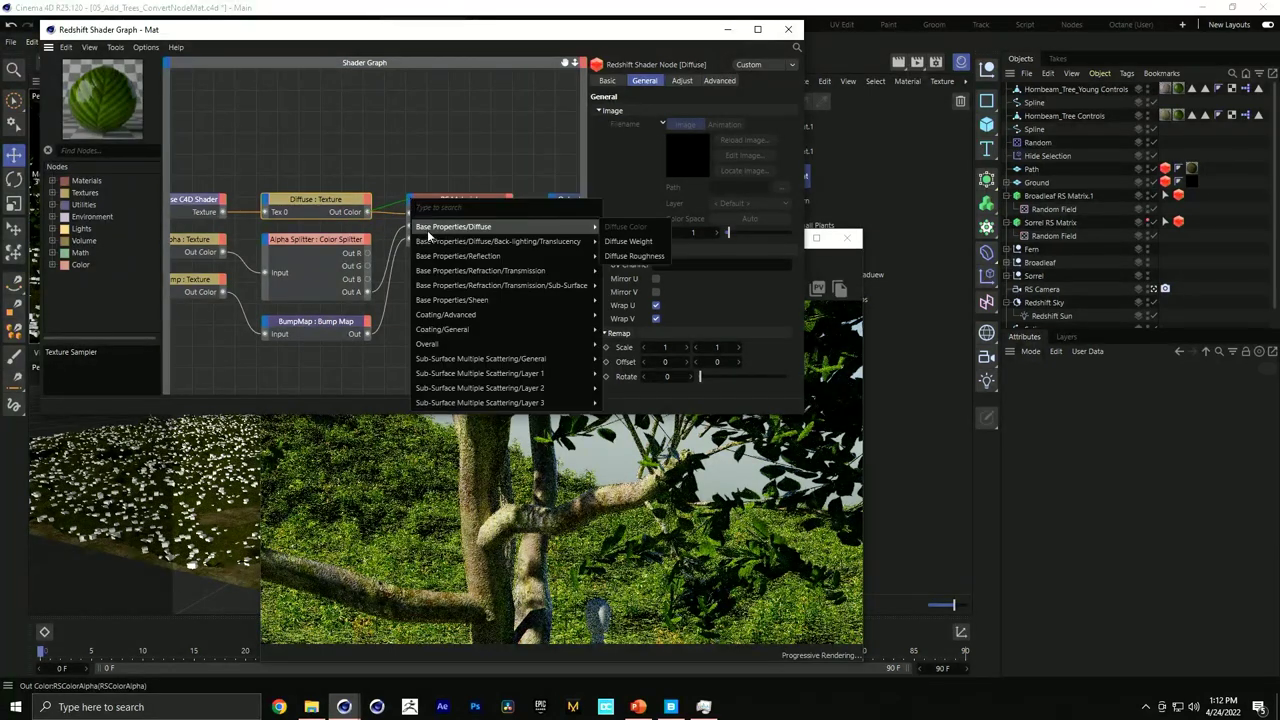
{"action": "mouse_move", "coordinate": [463, 246]}
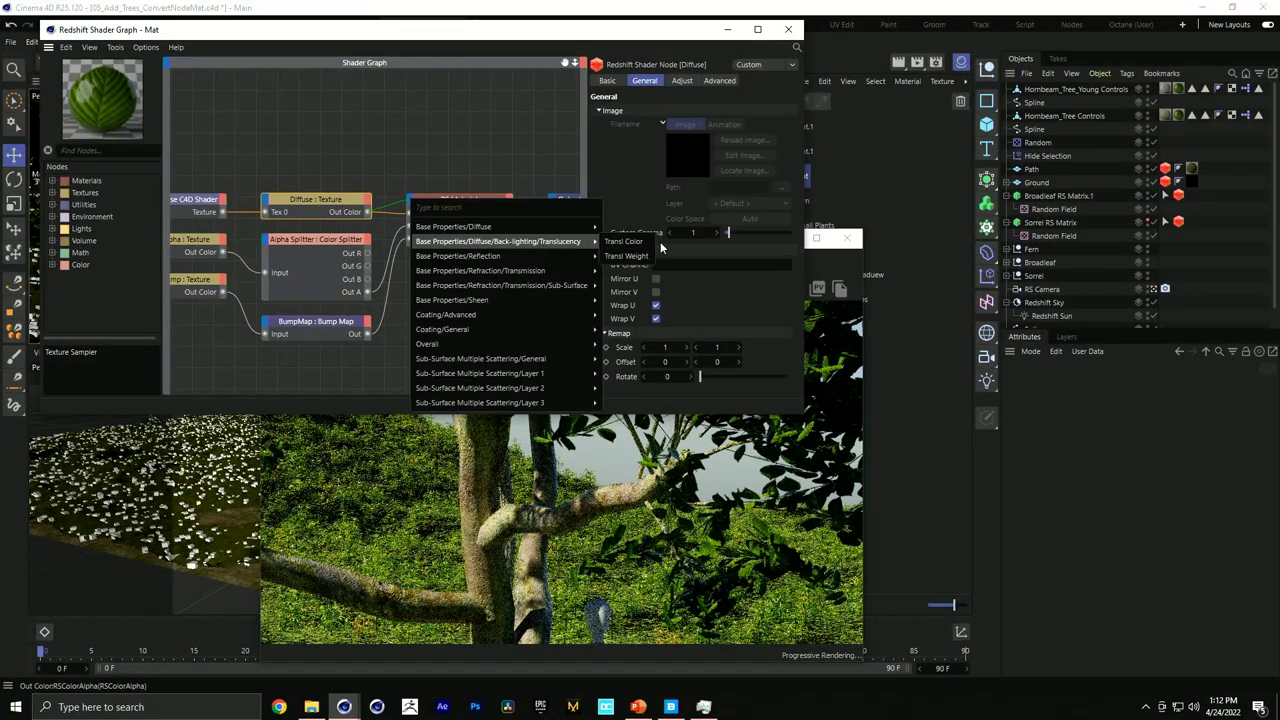
{"action": "left_click", "coordinate": [642, 241]}
{"action": "left_click", "coordinate": [437, 203]}
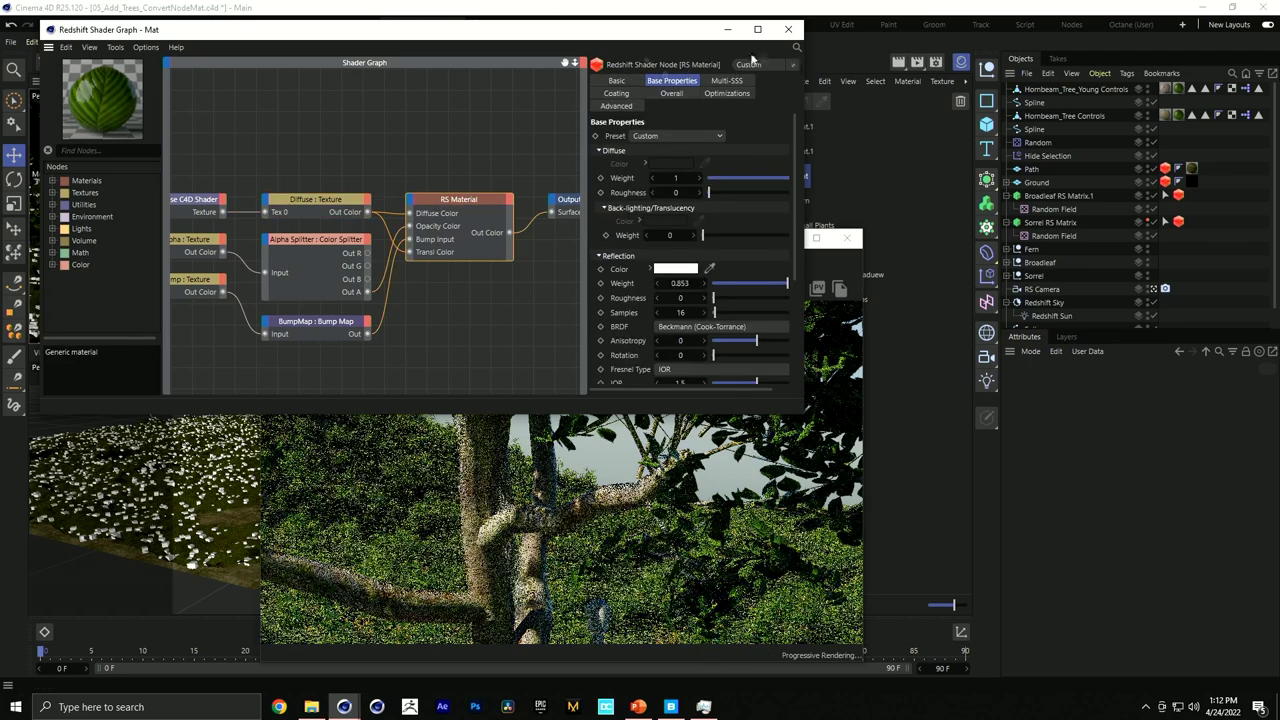
Try Translucency Weight 0.337 and 0, settle on 1, then close the shader graph and RenderView.
{"action": "left_click_drag", "start_coordinate": [745, 29], "coordinate": [456, 153]}
{"action": "left_click_drag", "start_coordinate": [414, 360], "coordinate": [465, 370]}
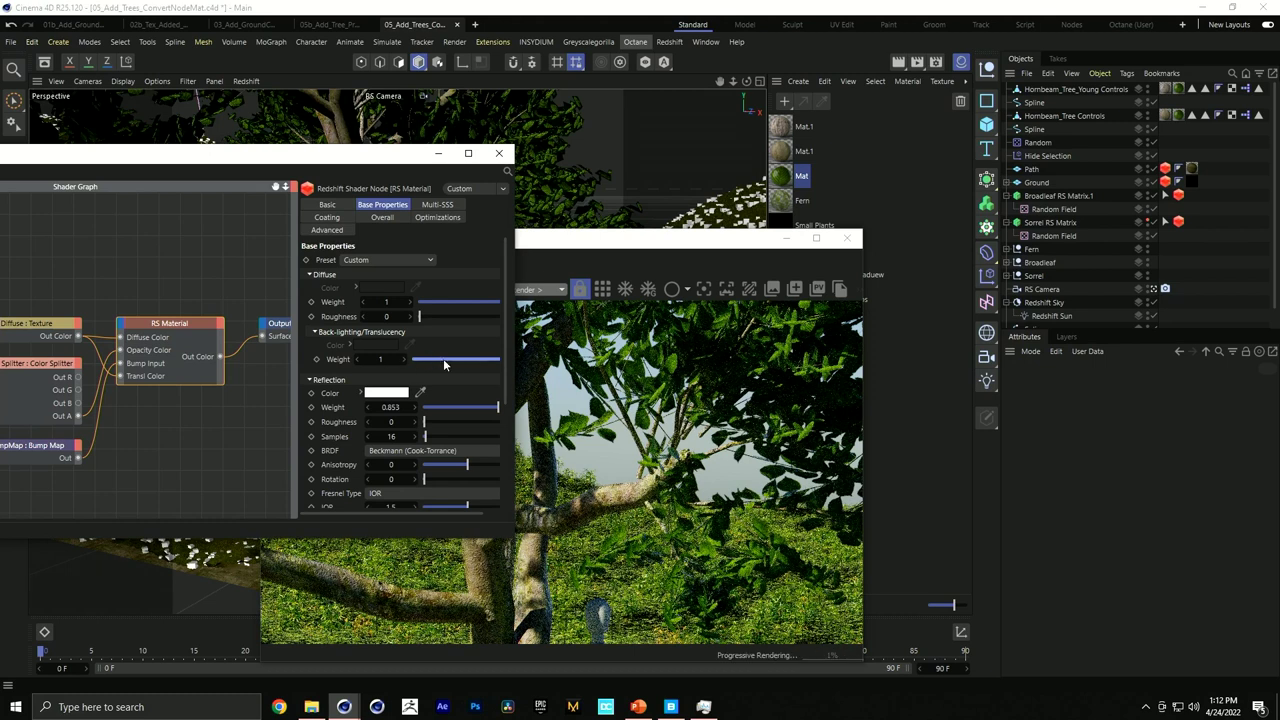
{"action": "left_click_drag", "start_coordinate": [443, 358], "coordinate": [383, 358]}
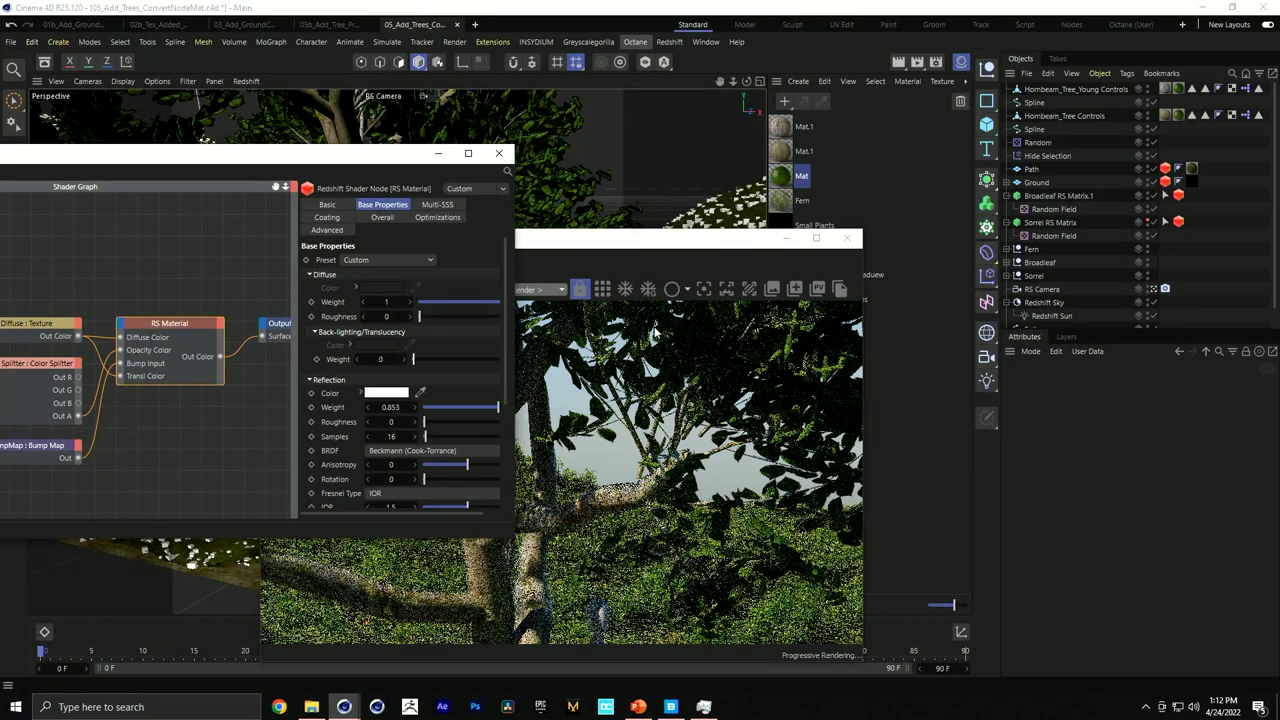
{"action": "left_click_drag", "start_coordinate": [425, 359], "coordinate": [445, 362]}
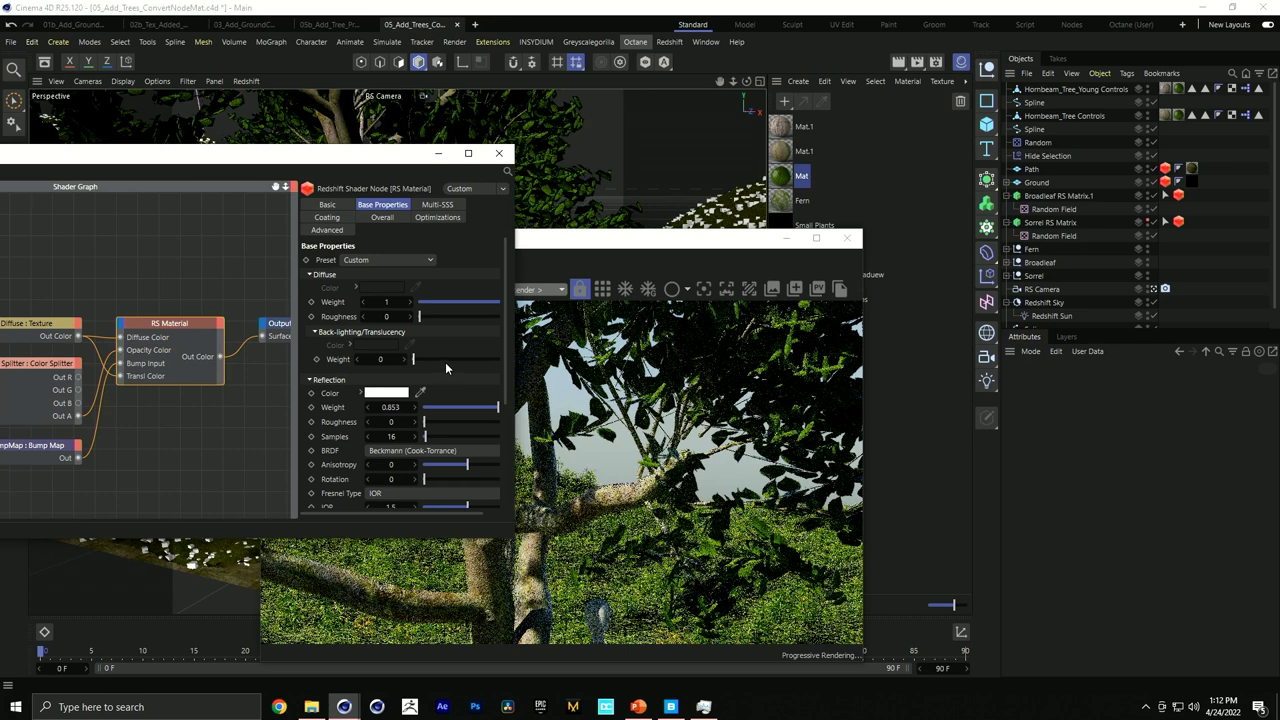
{"action": "left_click", "coordinate": [499, 152]}
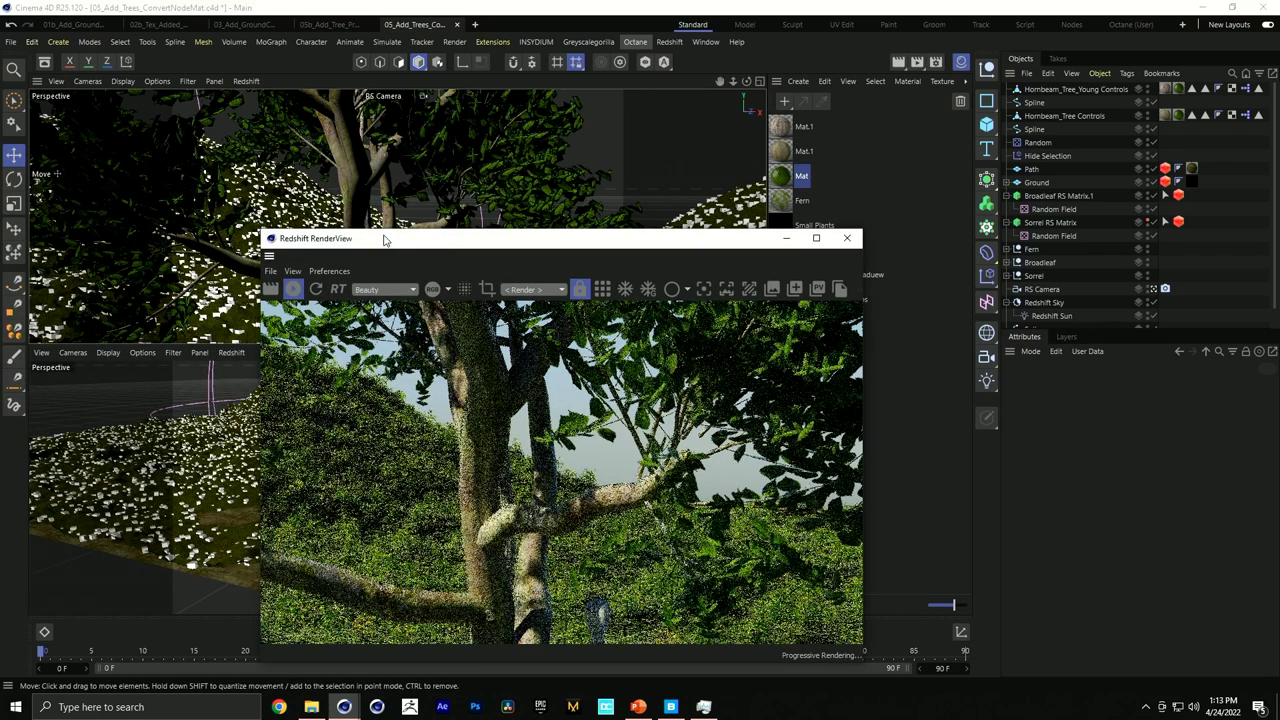
{"action": "left_click_drag", "start_coordinate": [388, 240], "coordinate": [208, 144]}
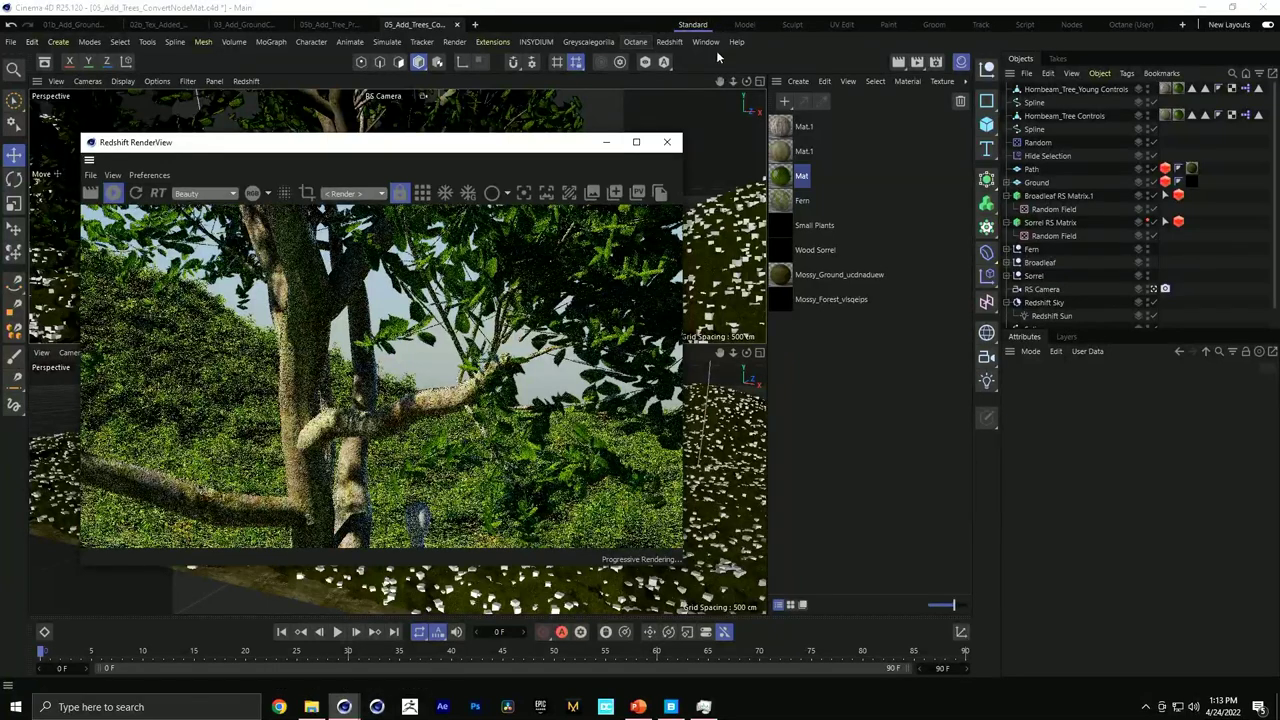
{"action": "left_click", "coordinate": [667, 142]}
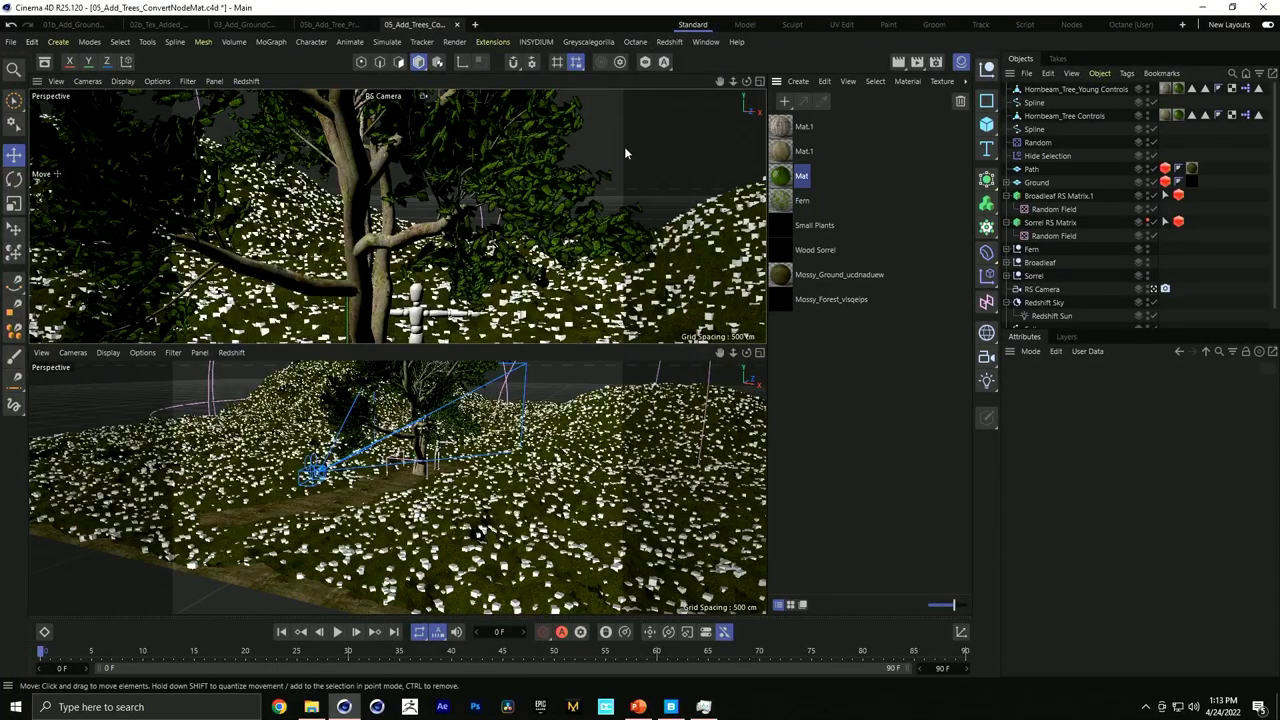
Open 06_Scatter_Trees_BKG_Ferns.c4d from the EJ HatsandPants folder in File Explorer.
{"action": "left_click", "coordinate": [10, 42]}
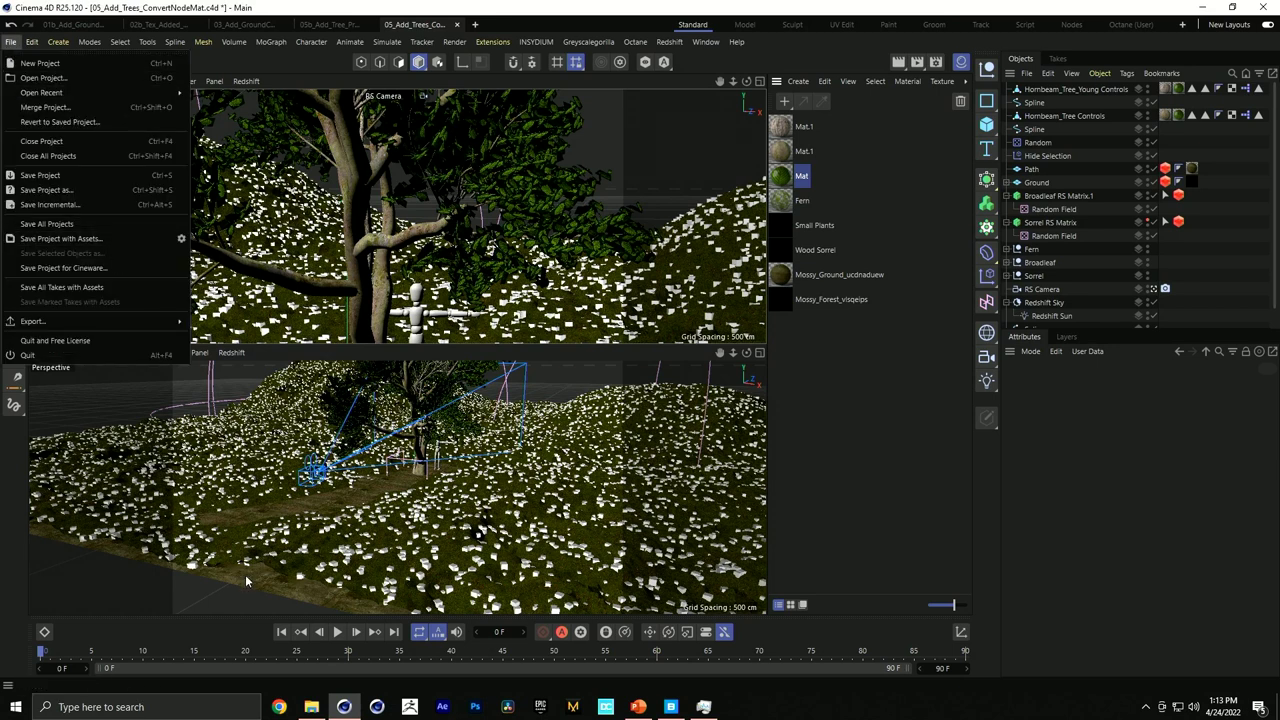
{"action": "left_click", "coordinate": [311, 707]}
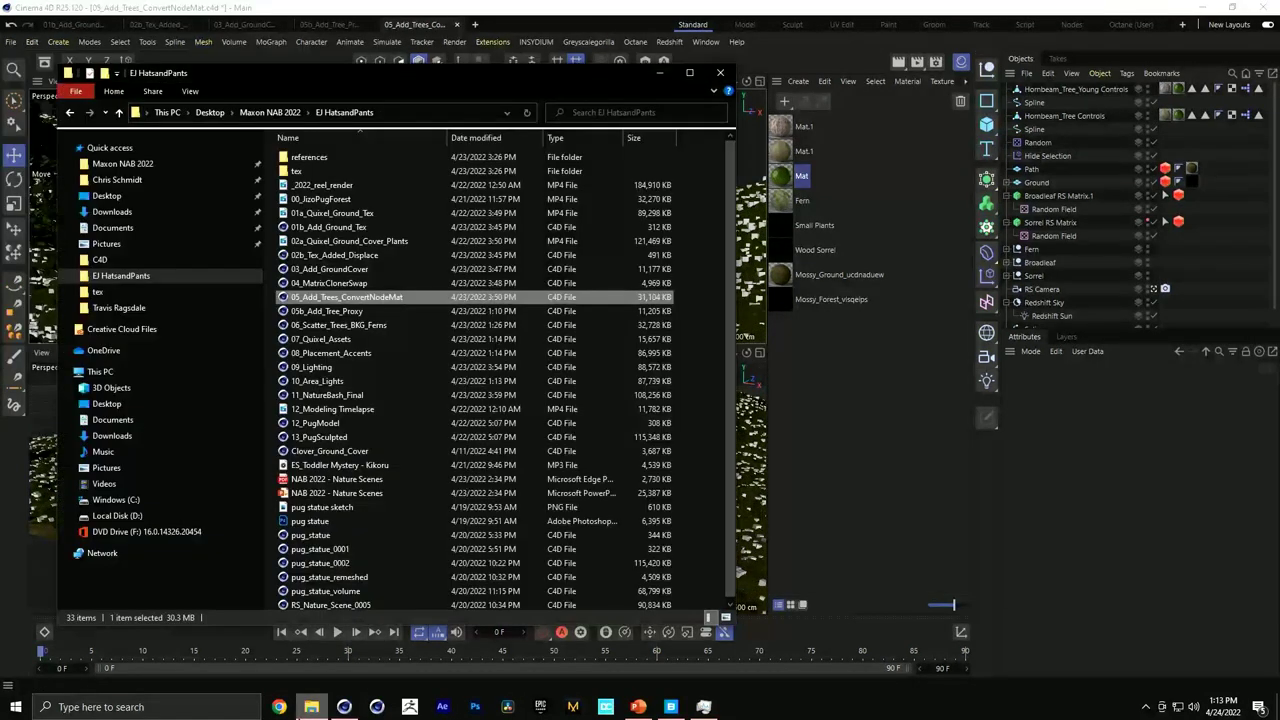
{"action": "left_click", "coordinate": [330, 325]}
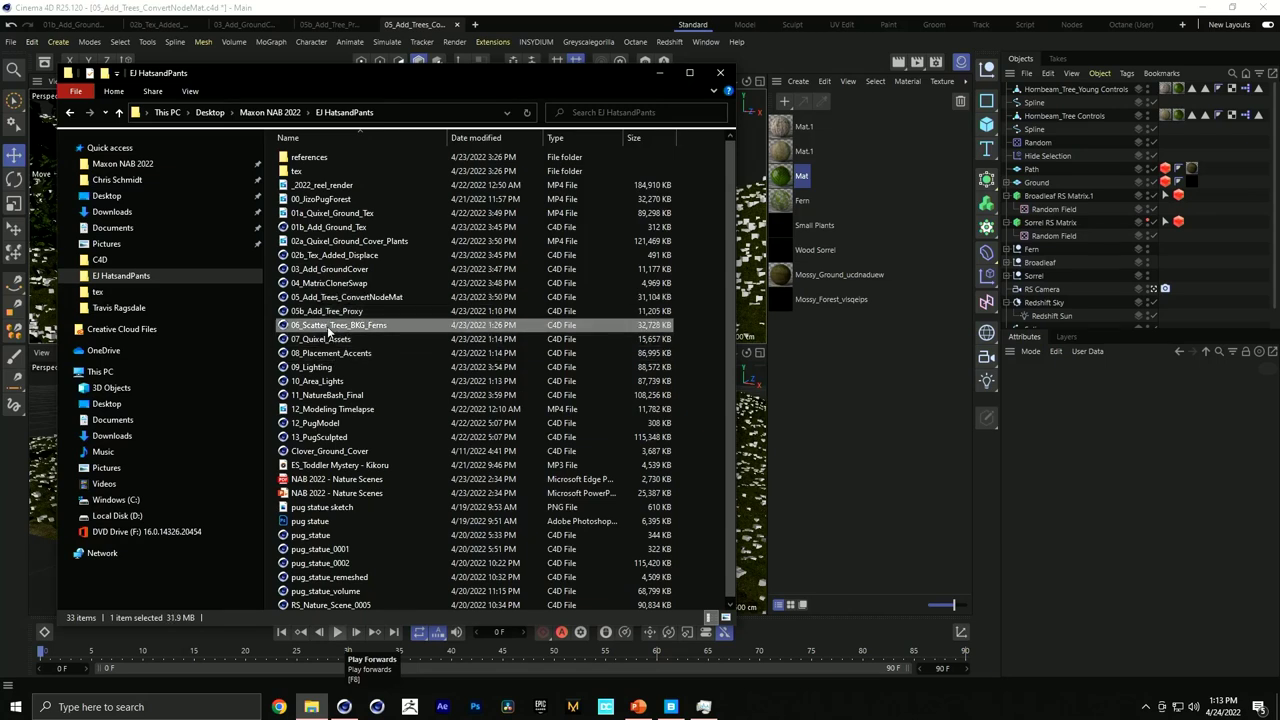
{"action": "double_click", "coordinate": [330, 325]}
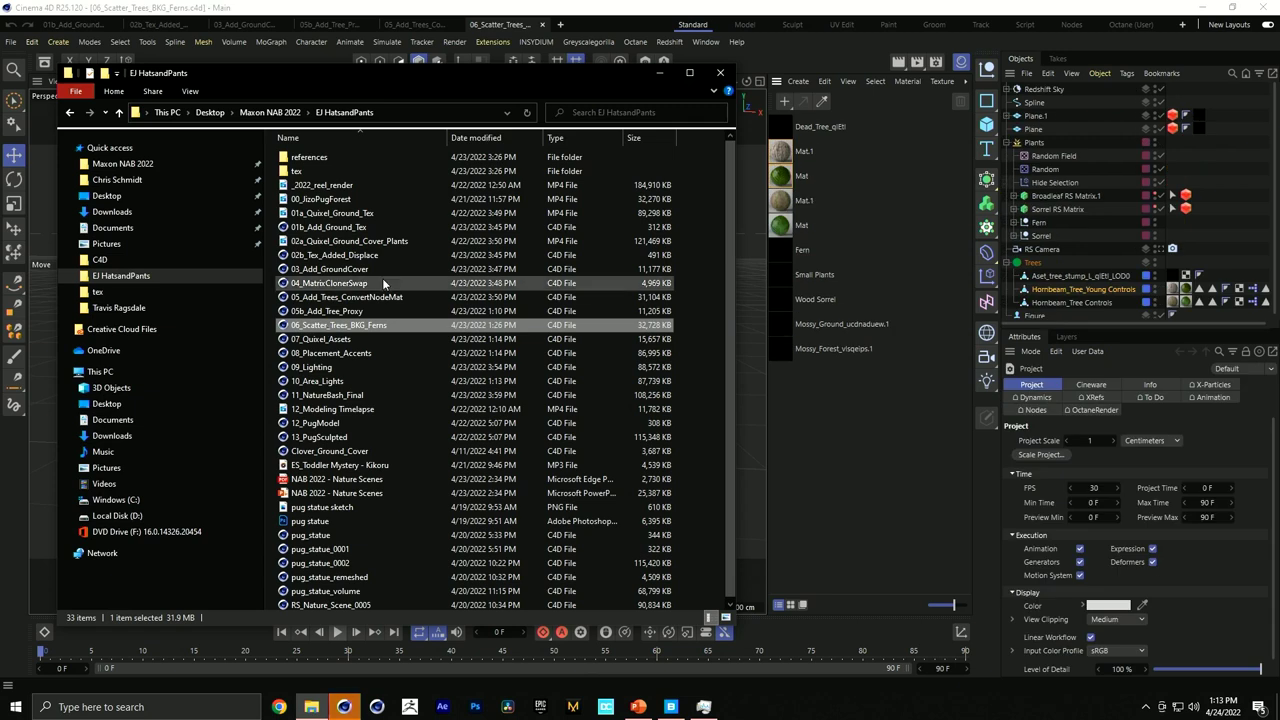
Select the Hornbeam_Tree_Controls and tree stump objects and look over the stump in the viewport.
{"action": "left_click", "coordinate": [782, 59]}
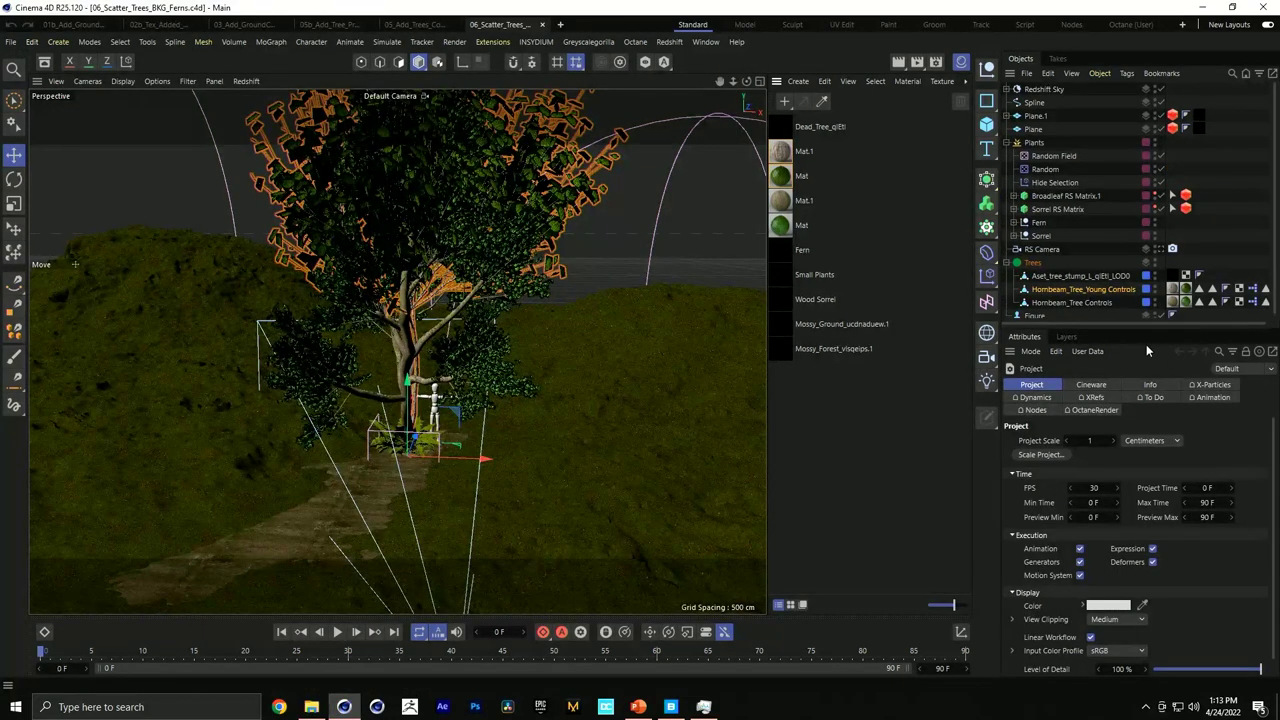
{"action": "left_click", "coordinate": [1097, 303]}
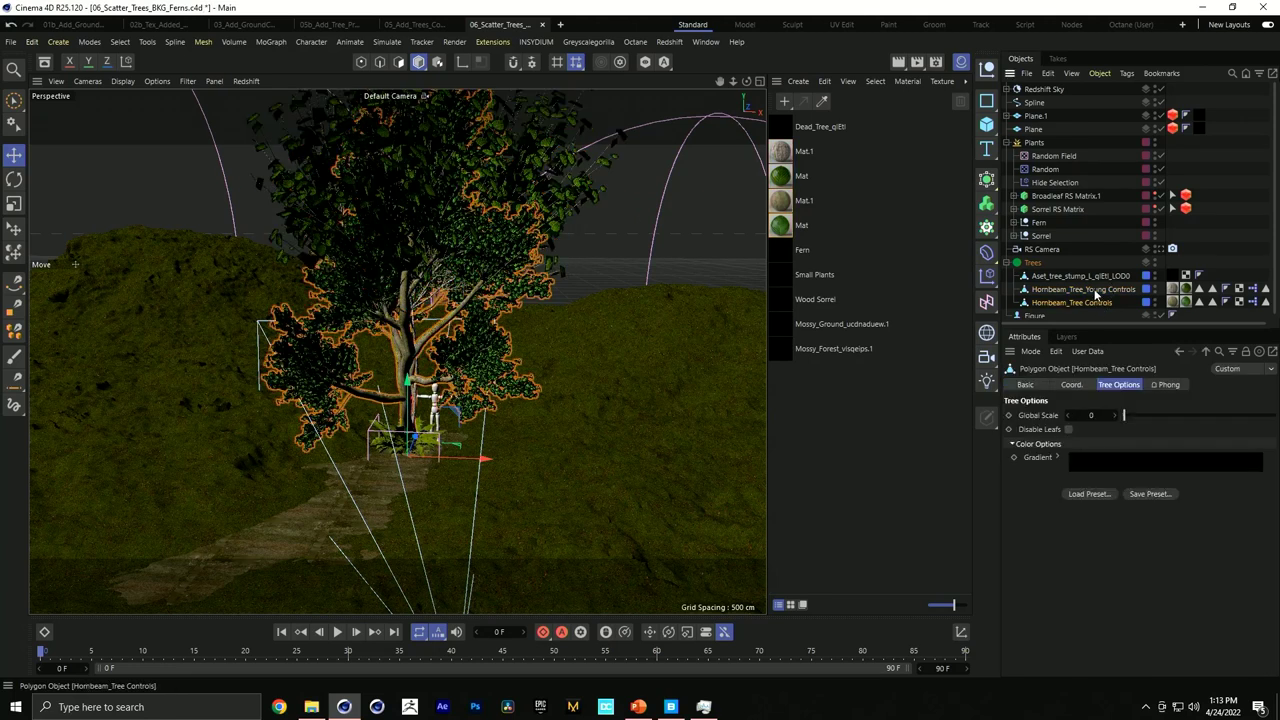
{"action": "left_click", "coordinate": [1089, 275]}
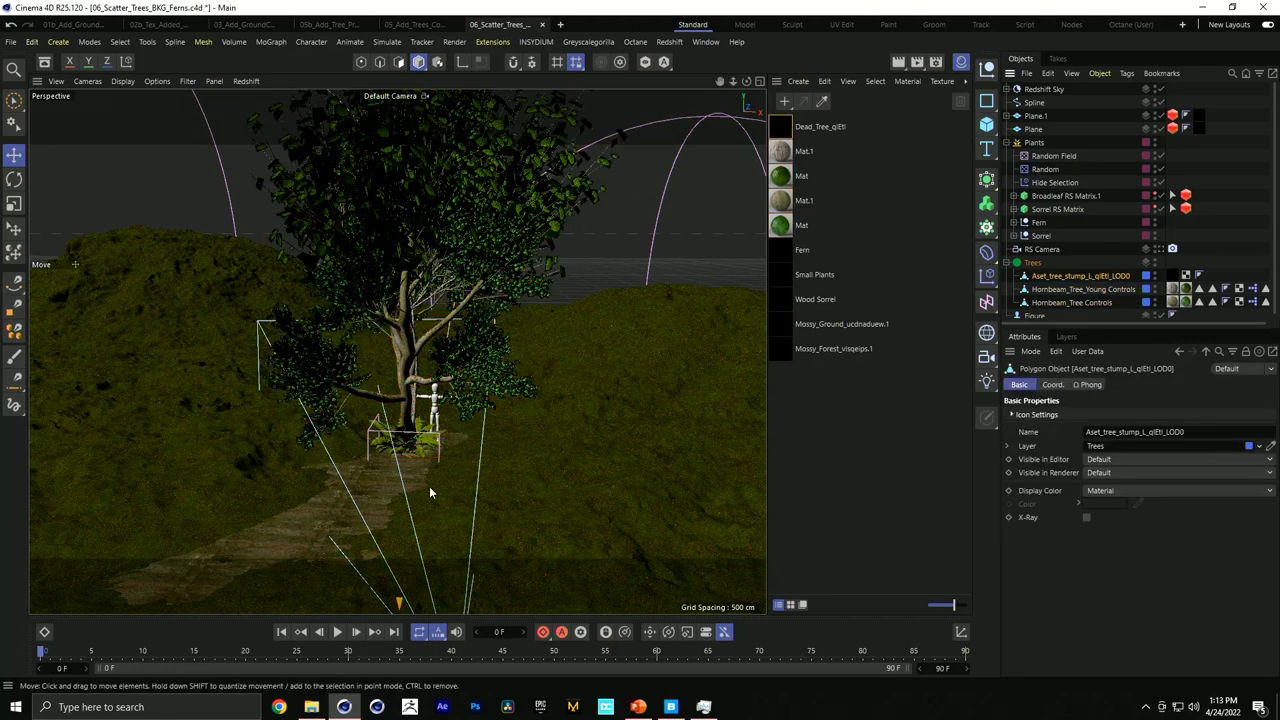
{"action": "scroll", "coordinate": [432, 465], "scroll_direction": "down", "scroll_amount": 5}
{"action": "left_click_drag", "start_coordinate": [374, 516], "coordinate": [412, 380], "text": "alt"}
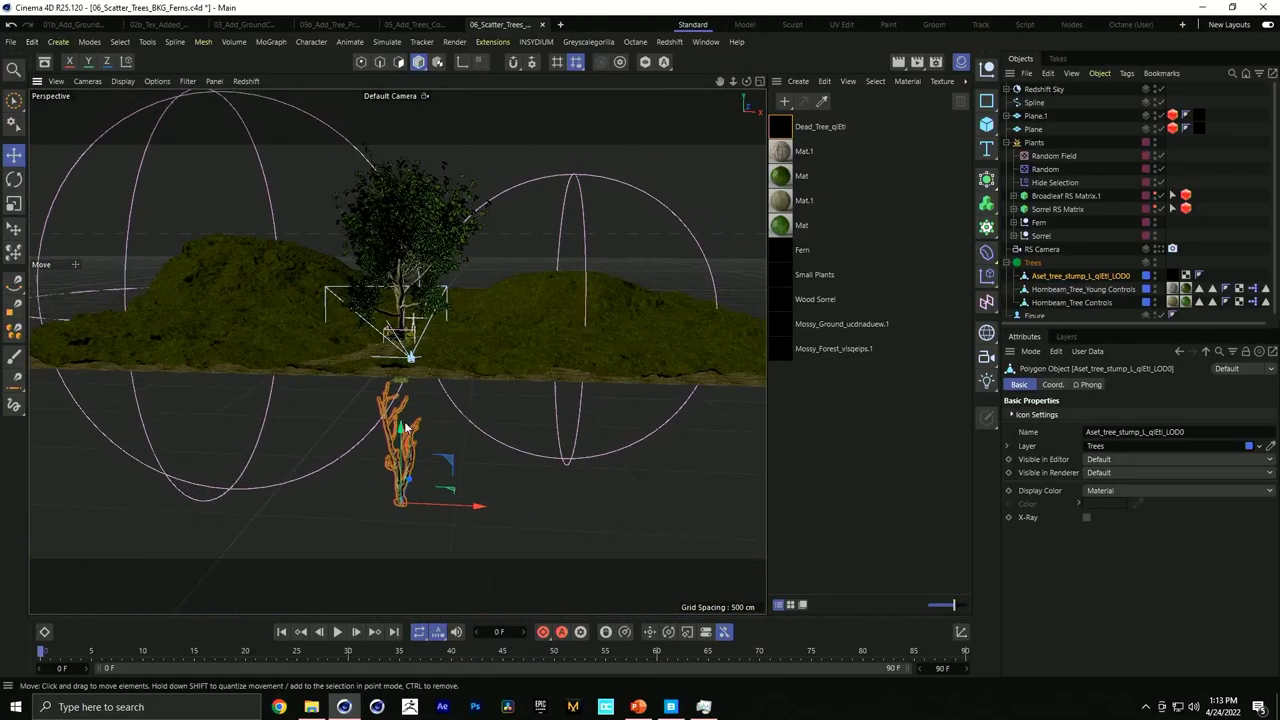
{"action": "scroll", "coordinate": [420, 272], "scroll_direction": "up", "scroll_amount": 8}
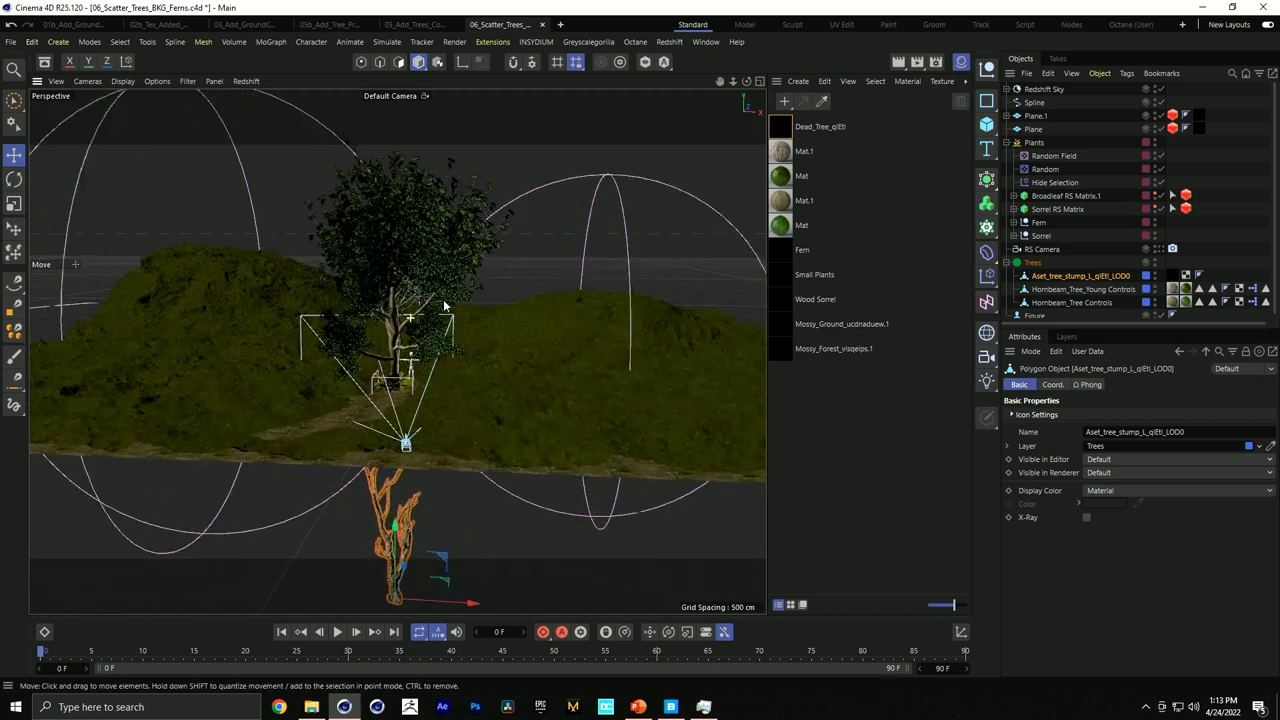
{"action": "scroll", "coordinate": [470, 362], "scroll_direction": "up", "scroll_amount": 3}
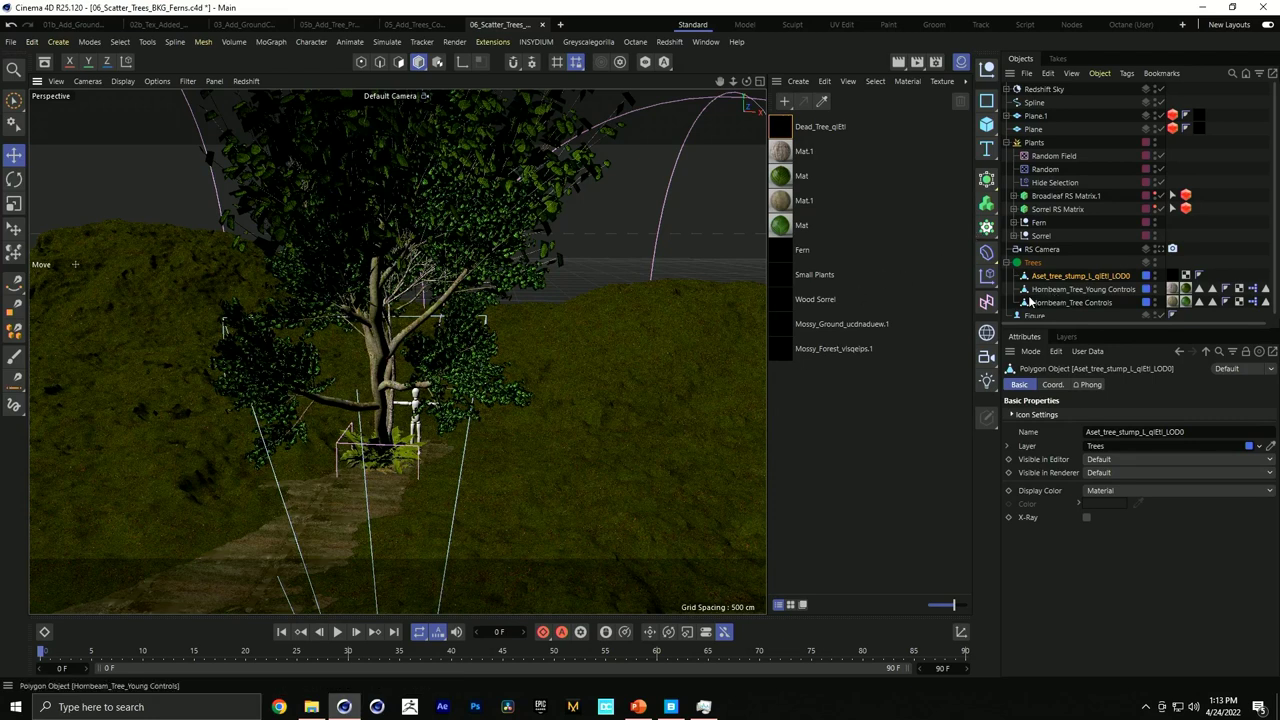
{"action": "key", "text": "ctrl+shift+z"}
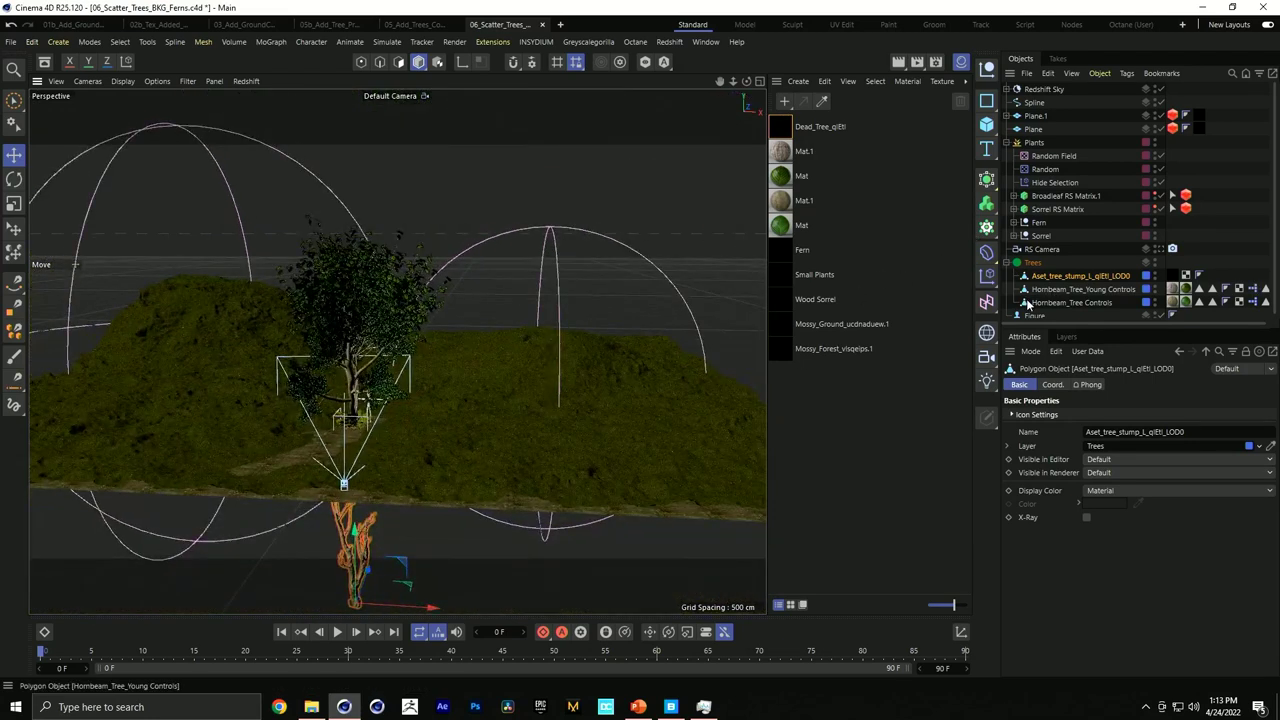
Lower both hornbeam trees below the terrain, then select the stump and both hornbeam objects.
{"action": "left_click", "coordinate": [1043, 302], "text": "ctrl"}
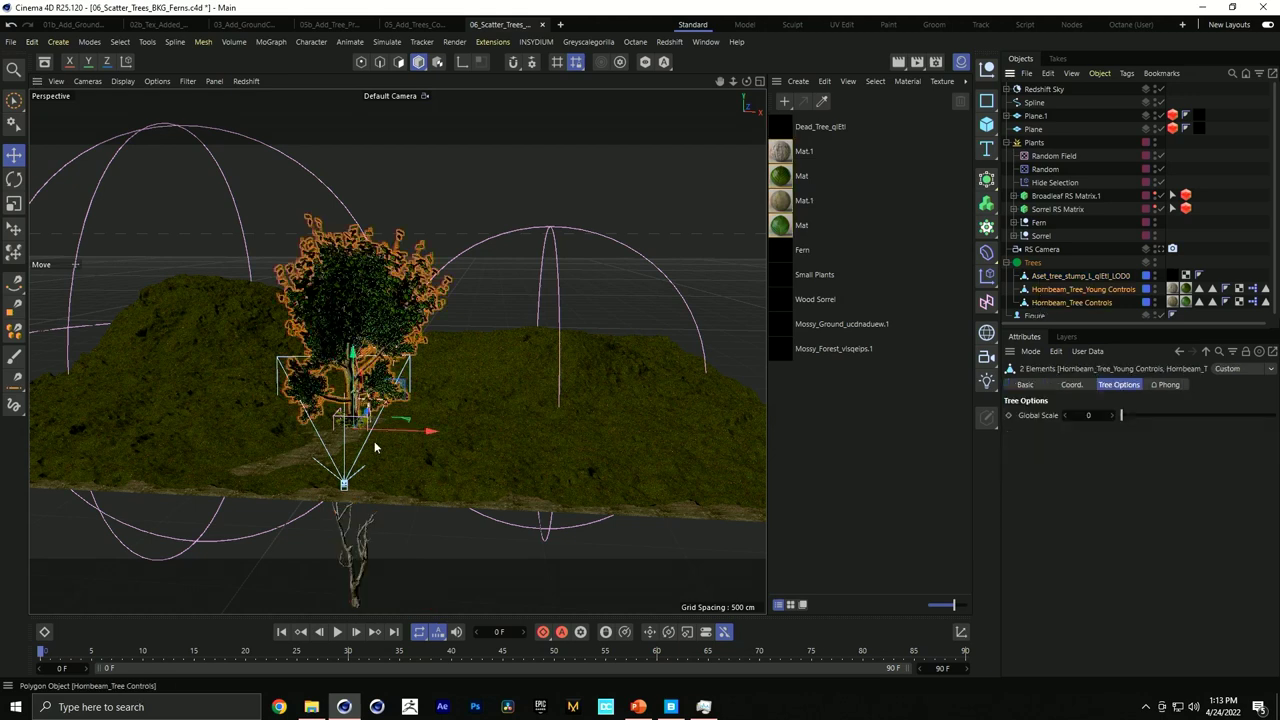
{"action": "left_click_drag", "start_coordinate": [353, 350], "coordinate": [366, 602]}
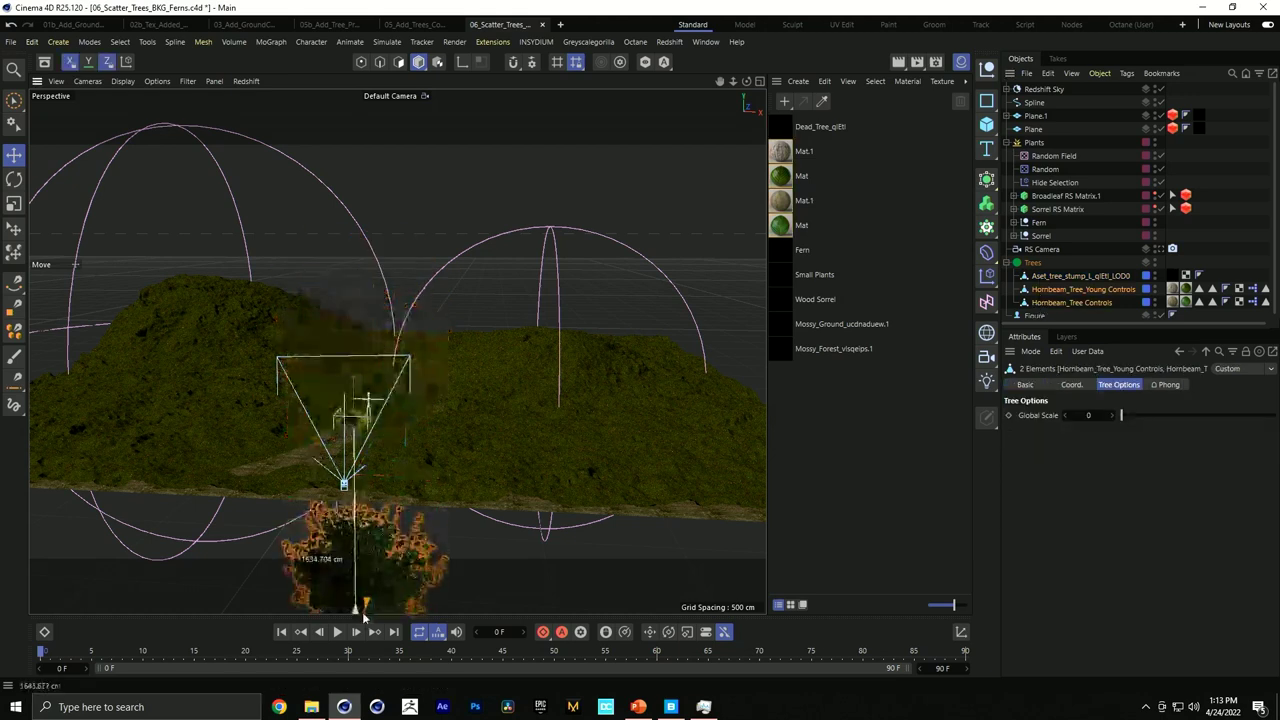
{"action": "scroll", "coordinate": [519, 368], "scroll_direction": "up", "scroll_amount": 5}
{"action": "left_click_drag", "start_coordinate": [390, 293], "coordinate": [364, 306], "text": "alt"}
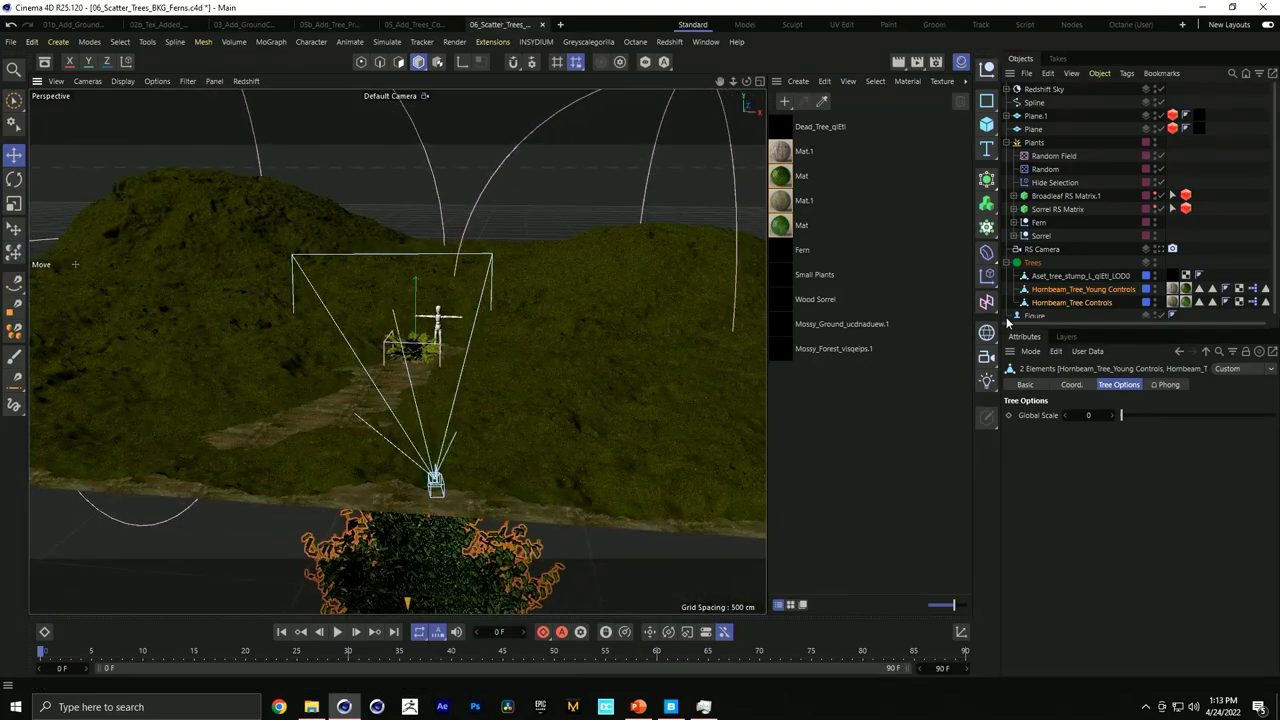
{"action": "left_click", "coordinate": [1138, 275]}
{"action": "left_click", "coordinate": [1089, 303], "text": "shift"}
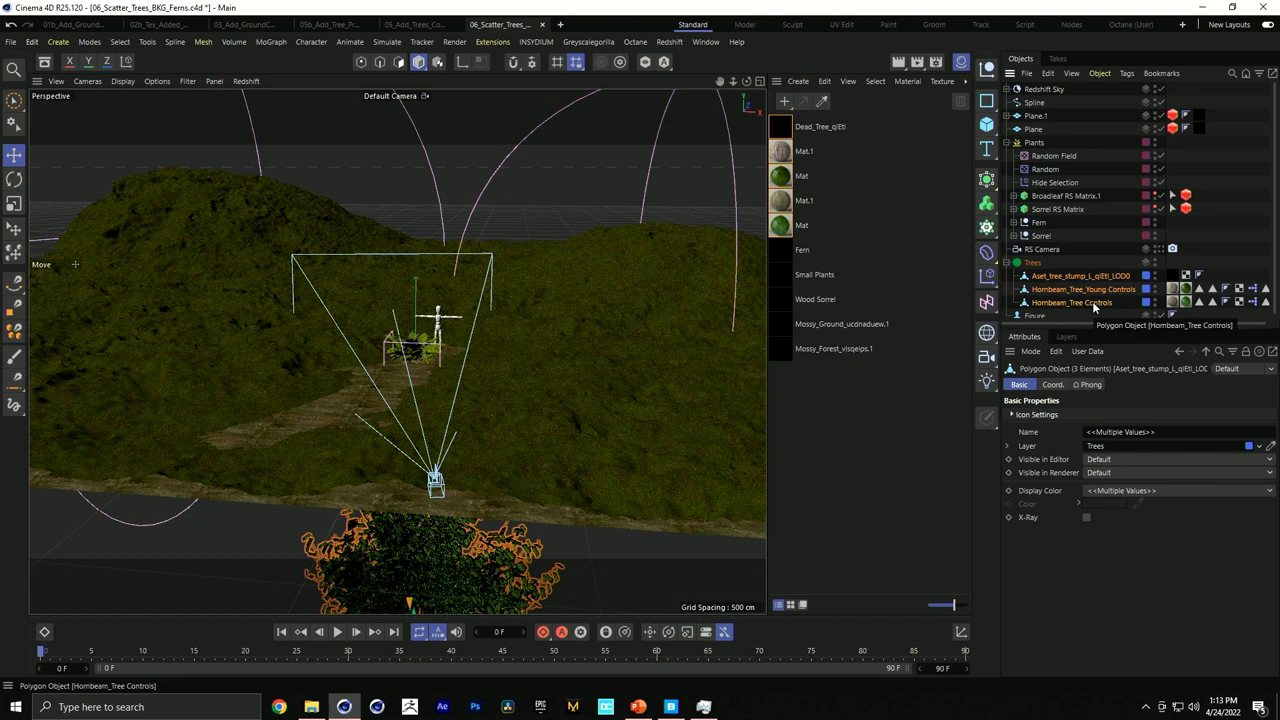
With the Scatter Pen, enlarge the radius, align clones to Object, and paint trees on the left hillside.
{"action": "left_click", "coordinate": [13, 336]}
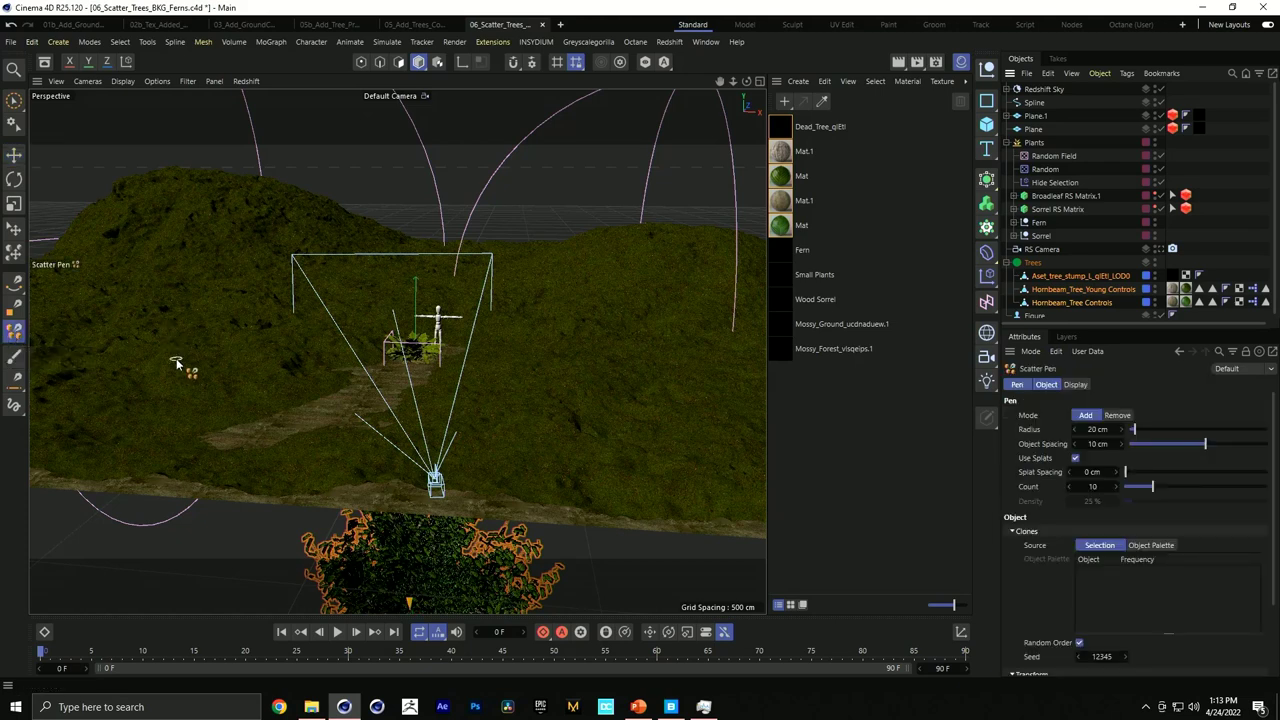
{"action": "left_click", "coordinate": [1162, 430]}
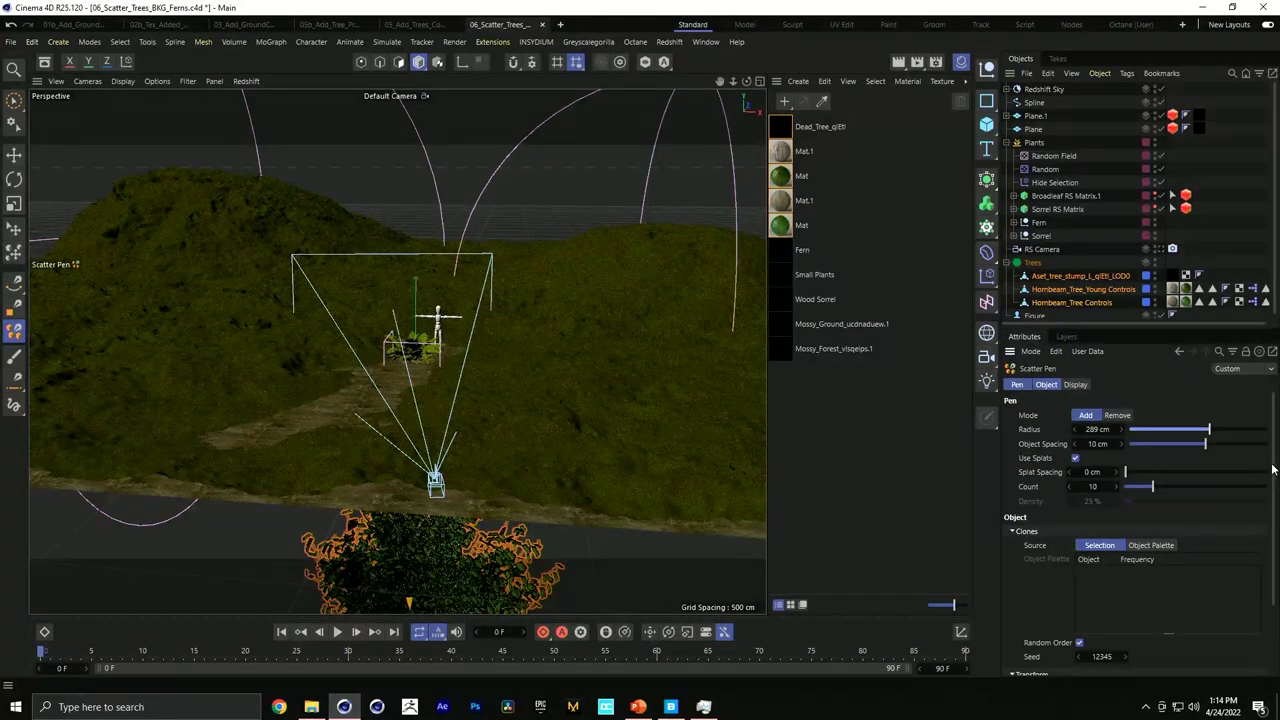
{"action": "scroll", "coordinate": [1206, 578], "scroll_direction": "down", "scroll_amount": 3}
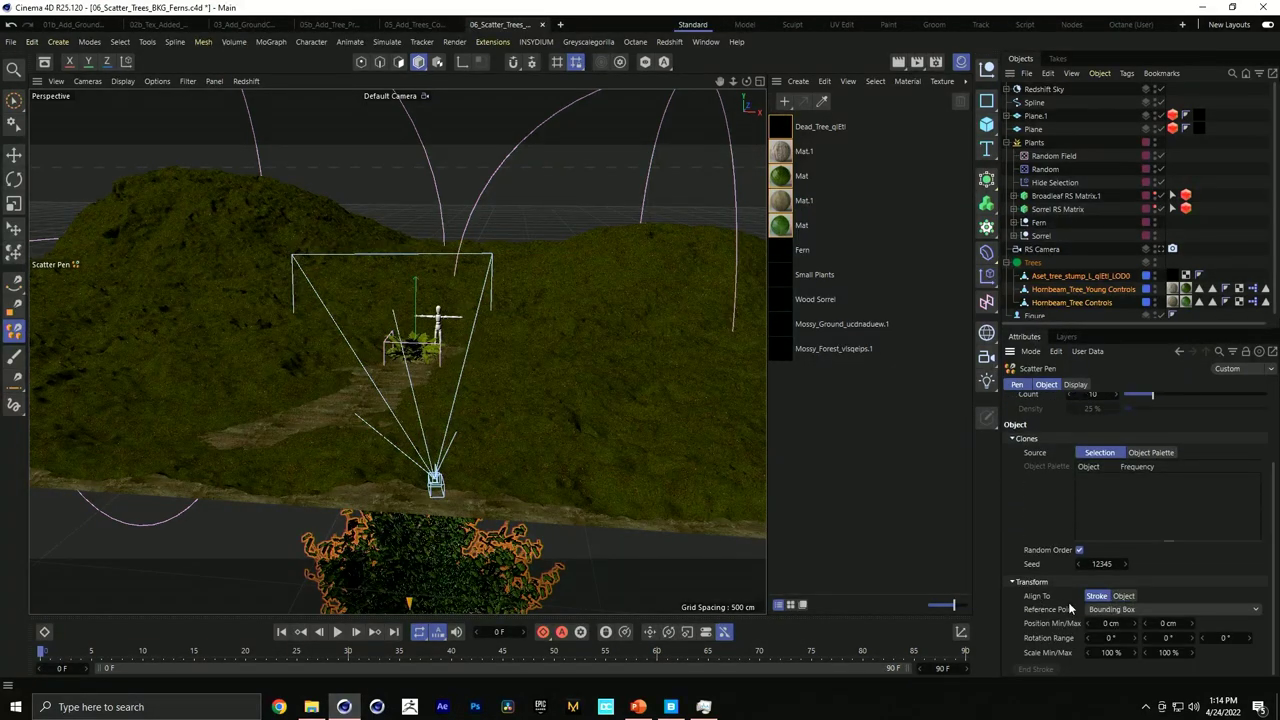
{"action": "left_click", "coordinate": [1133, 597]}
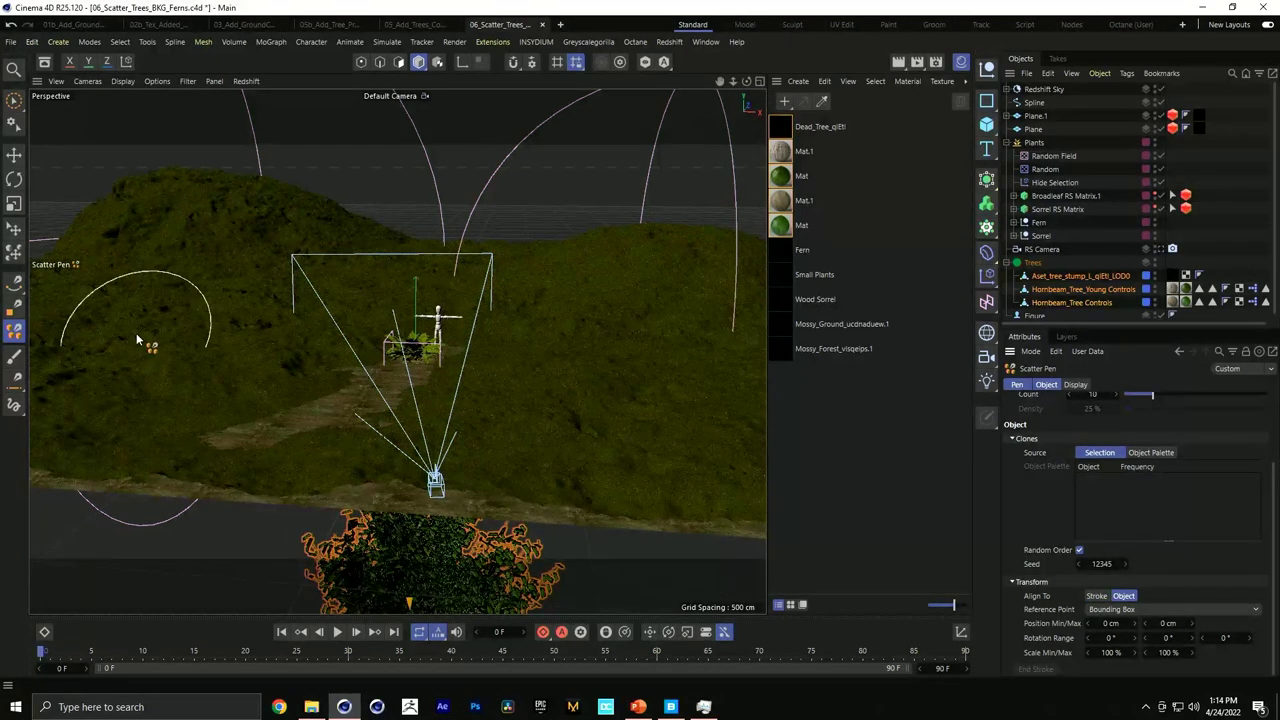
{"action": "mouse_move", "coordinate": [150, 400]}
{"action": "left_mouse_down"}
{"action": "mouse_move", "coordinate": [149, 364]}
{"action": "mouse_move", "coordinate": [181, 341]}
{"action": "mouse_move", "coordinate": [225, 339]}
{"action": "mouse_move", "coordinate": [371, 411]}
{"action": "mouse_move", "coordinate": [611, 393]}
{"action": "mouse_move", "coordinate": [647, 514]}
{"action": "mouse_move", "coordinate": [658, 452]}
{"action": "mouse_move", "coordinate": [608, 334]}
{"action": "mouse_move", "coordinate": [650, 268]}
{"action": "mouse_move", "coordinate": [659, 367]}
{"action": "mouse_move", "coordinate": [701, 487]}
{"action": "mouse_move", "coordinate": [367, 352]}
{"action": "mouse_move", "coordinate": [267, 229]}
{"action": "mouse_move", "coordinate": [57, 175]}
{"action": "mouse_move", "coordinate": [39, 328]}
{"action": "mouse_move", "coordinate": [90, 486]}
{"action": "mouse_move", "coordinate": [194, 281]}
{"action": "mouse_move", "coordinate": [130, 338]}
{"action": "mouse_move", "coordinate": [117, 432]}
{"action": "mouse_move", "coordinate": [210, 340]}
{"action": "mouse_move", "coordinate": [140, 455]}
{"action": "left_mouse_up"}
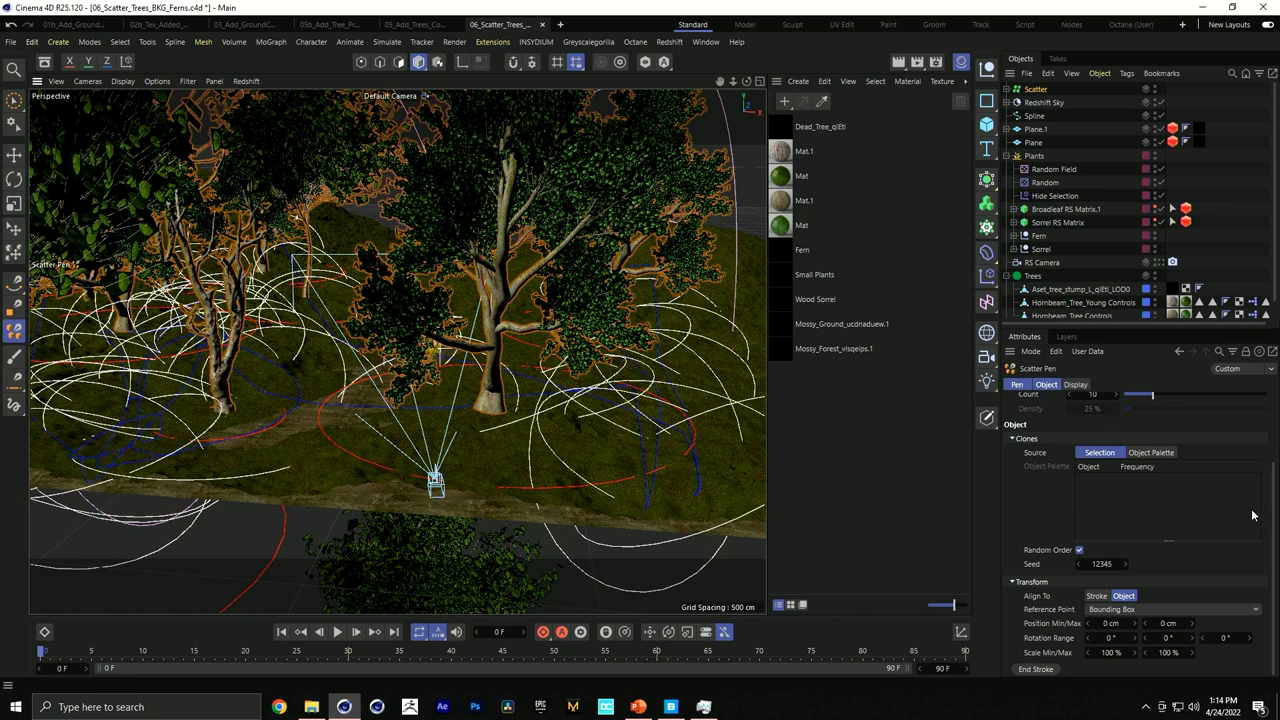
Adjust the brush radius to 293 cm and reduce the Object Spacing.
{"action": "scroll", "coordinate": [1275, 500], "scroll_direction": "up", "scroll_amount": 3}
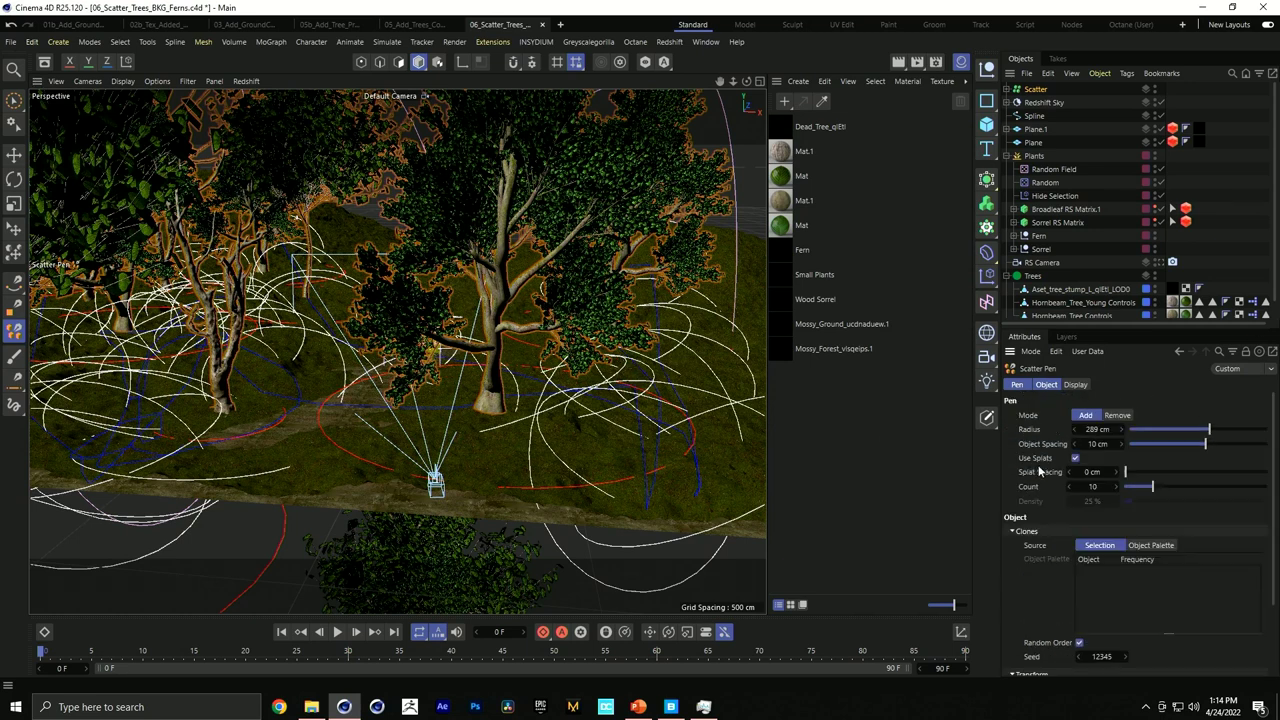
{"action": "mouse_move", "coordinate": [1201, 440]}
{"action": "left_mouse_down"}
{"action": "mouse_move", "coordinate": [1168, 437]}
{"action": "mouse_move", "coordinate": [1210, 440]}
{"action": "left_mouse_up"}
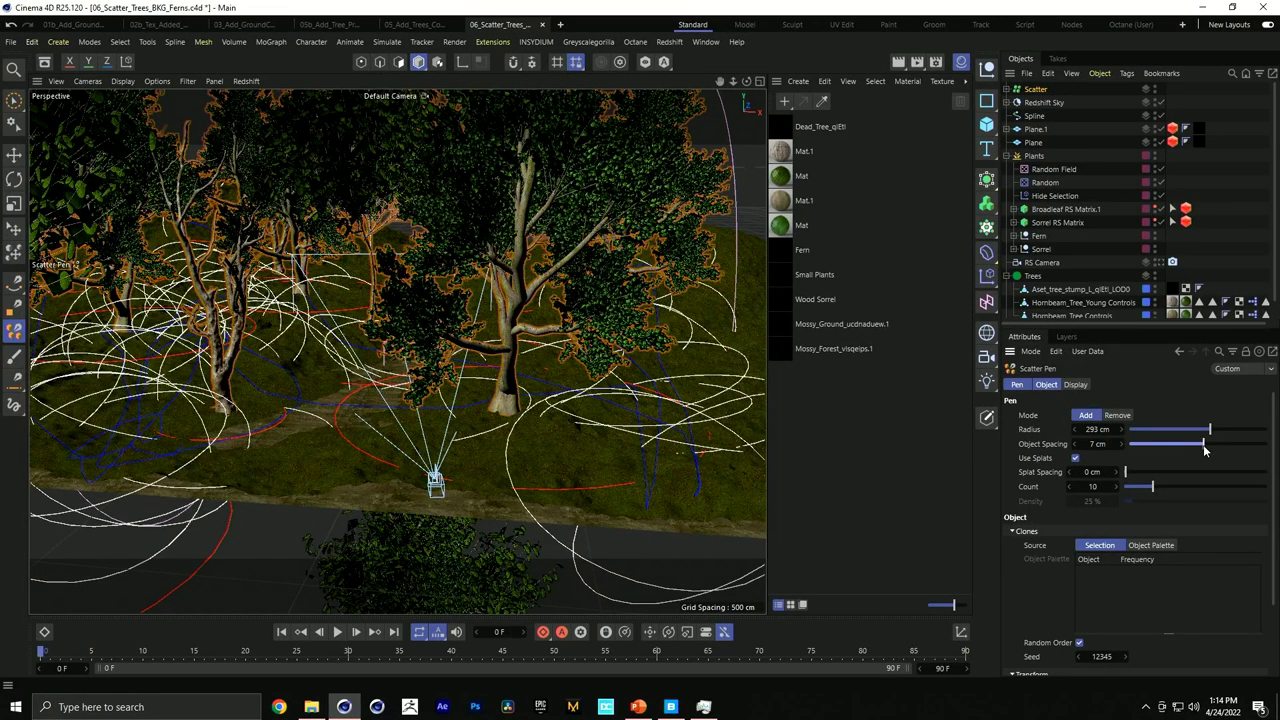
{"action": "left_click_drag", "start_coordinate": [1203, 450], "coordinate": [1106, 445]}
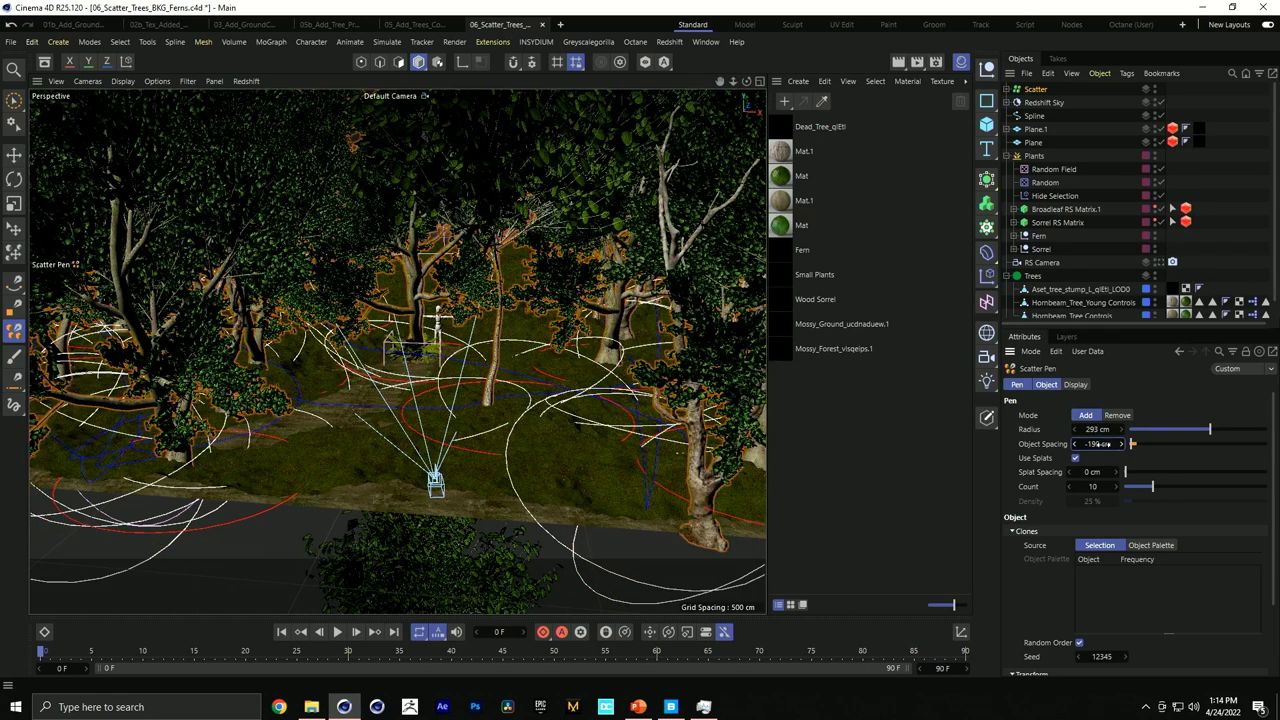
{"action": "key", "text": "BackSpace"}
Set Object Spacing to -300 cm, test-paint a cluster, then undo and delete the Scatter object.
{"action": "type", "text": "-300"}
{"action": "key", "text": "Return"}
{"action": "left_click_drag", "start_coordinate": [450, 375], "coordinate": [338, 378], "text": "alt"}
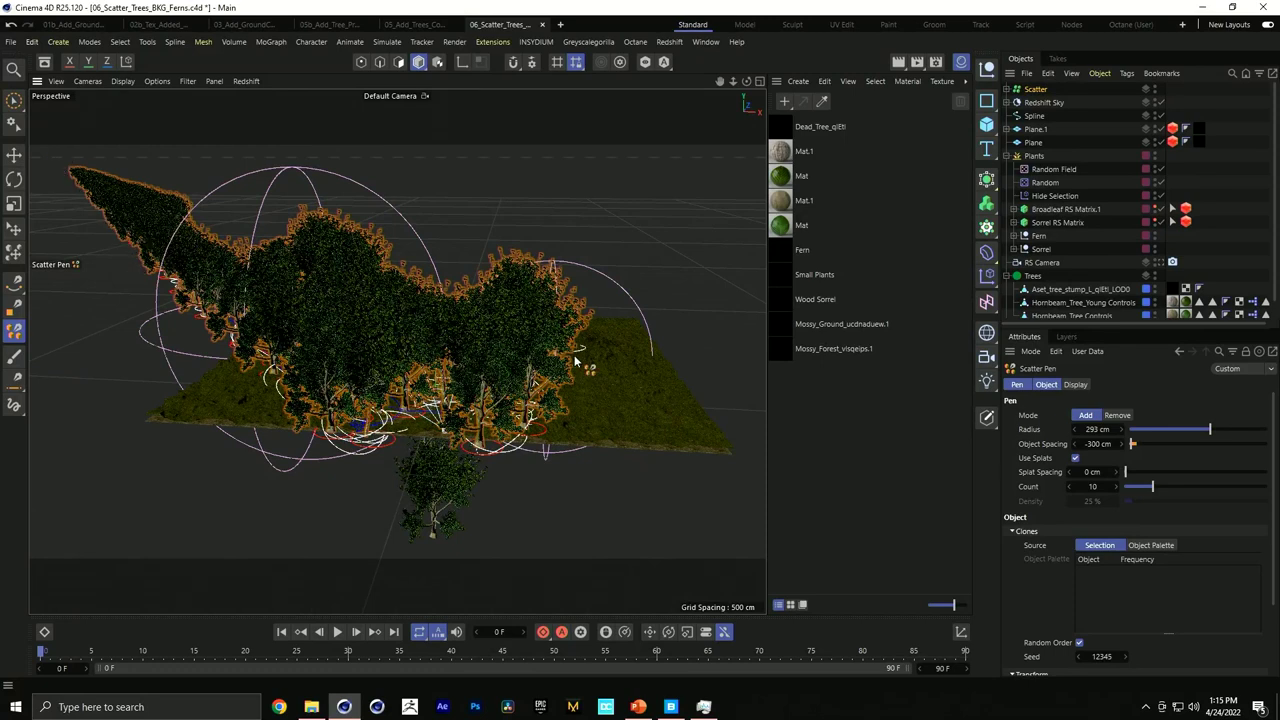
{"action": "mouse_move", "coordinate": [606, 423]}
{"action": "left_mouse_down"}
{"action": "mouse_move", "coordinate": [613, 453]}
{"action": "mouse_move", "coordinate": [659, 388]}
{"action": "mouse_move", "coordinate": [682, 449]}
{"action": "left_mouse_up"}
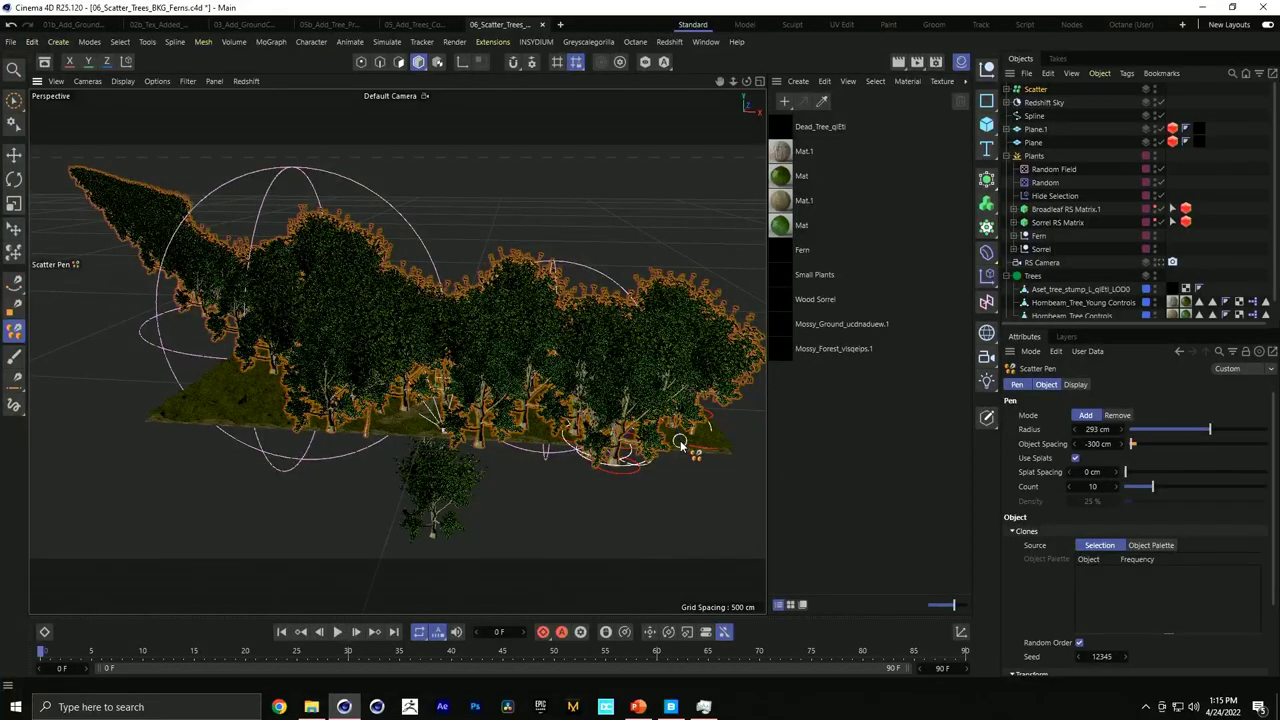
{"action": "key", "text": "ctrl+z"}
{"action": "key", "text": "ctrl+z"}
{"action": "key", "text": "ctrl+z"}
{"action": "key", "text": "ctrl+z"}
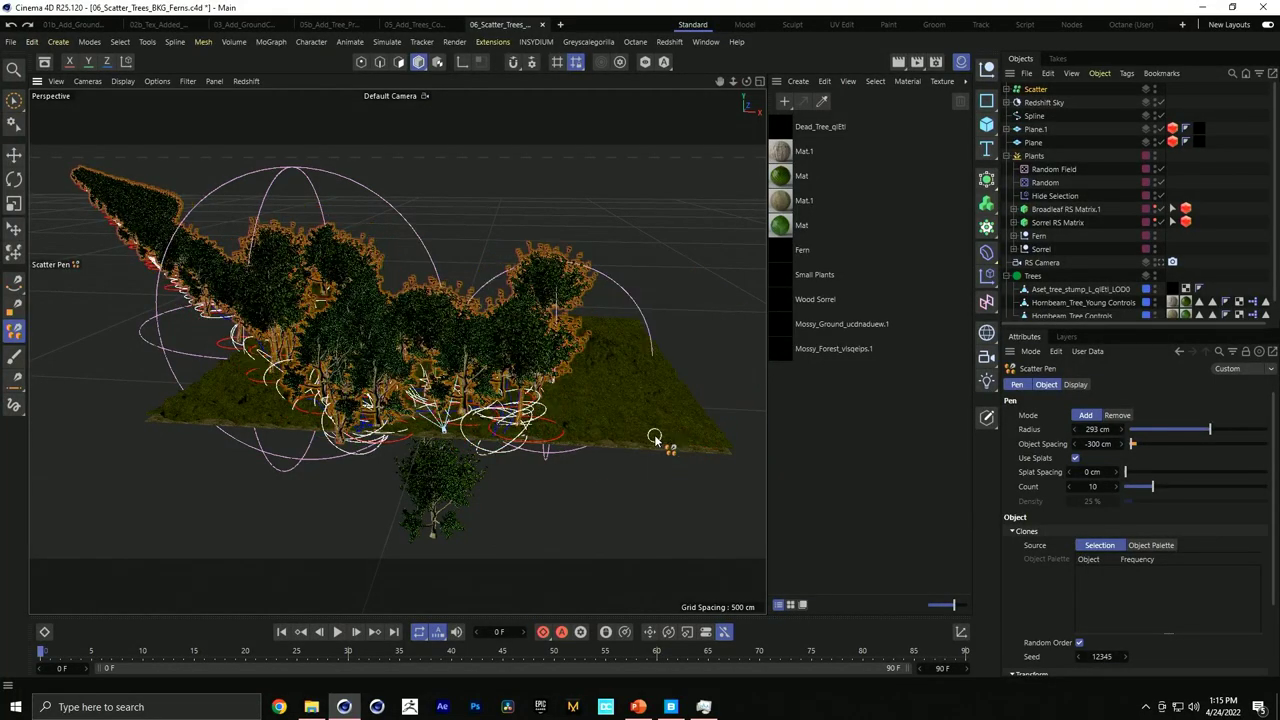
{"action": "key", "text": "ctrl+z"}
{"action": "key", "text": "ctrl+z"}
{"action": "key", "text": "ctrl+z"}
{"action": "key", "text": "ctrl+z"}
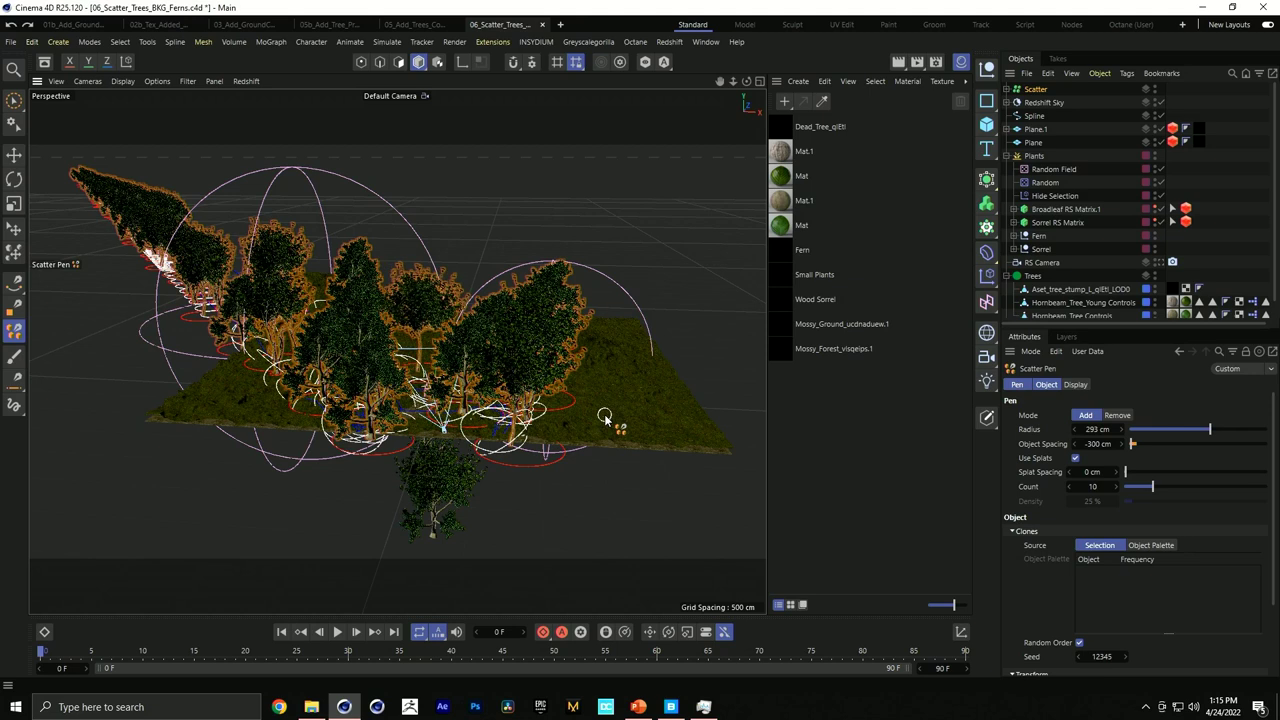
{"action": "left_click", "coordinate": [1036, 90]}
{"action": "key", "text": "Delete"}
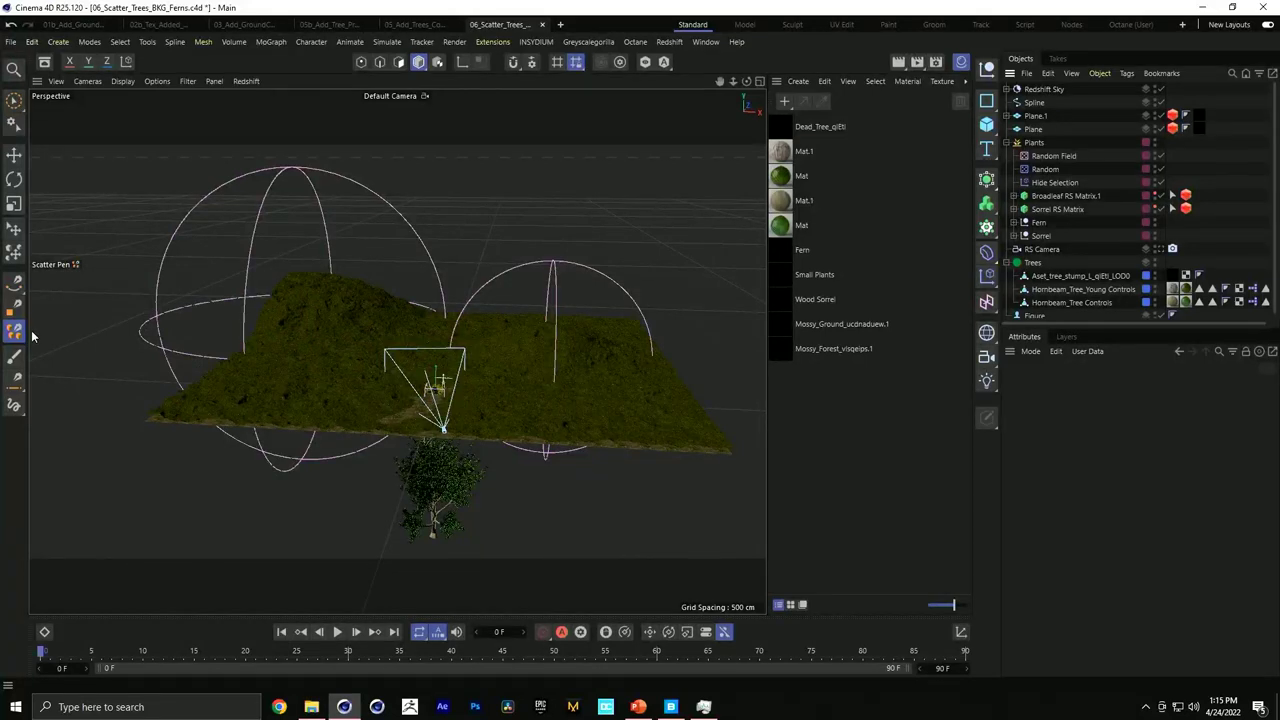
Reselect the stump and both hornbeam trees and repaint trees around the fern and figure.
{"action": "left_click", "coordinate": [14, 330]}
{"action": "mouse_move", "coordinate": [300, 385]}
{"action": "left_mouse_down"}
{"action": "mouse_move", "coordinate": [290, 378]}
{"action": "mouse_move", "coordinate": [345, 325]}
{"action": "mouse_move", "coordinate": [670, 415]}
{"action": "left_mouse_up"}
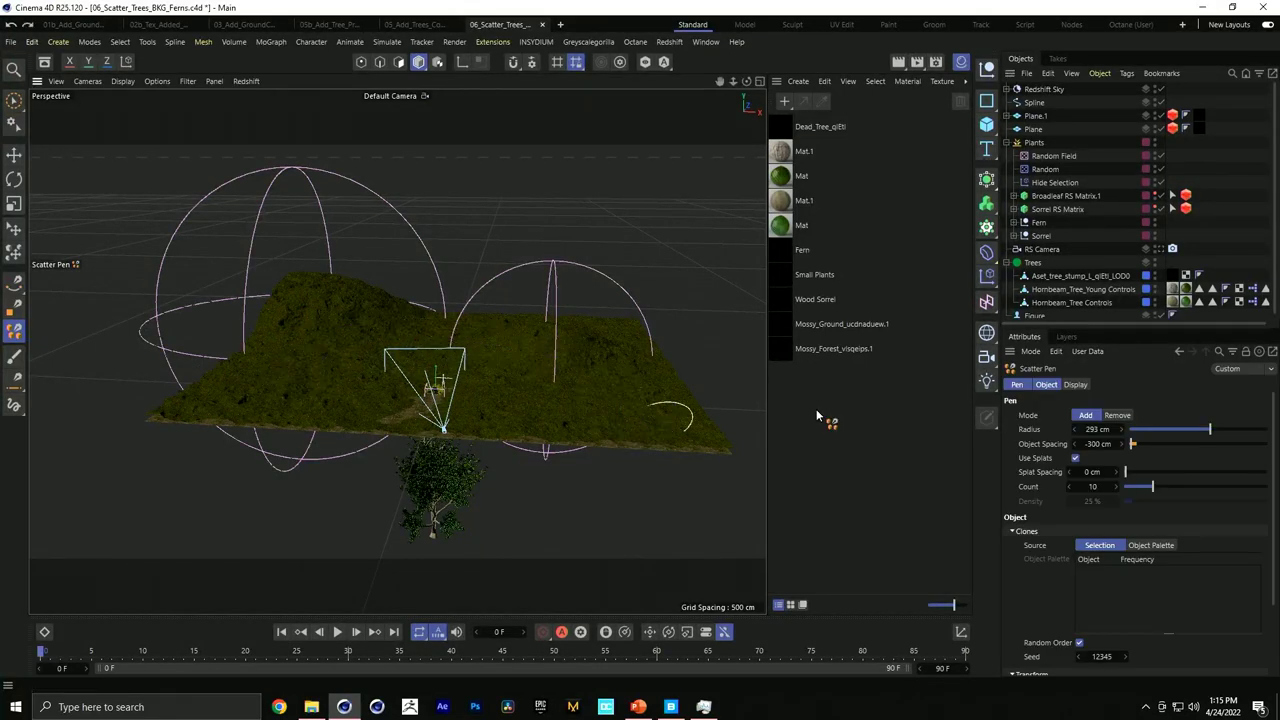
{"action": "left_click", "coordinate": [1110, 276]}
{"action": "left_click", "coordinate": [1095, 303], "text": "shift"}
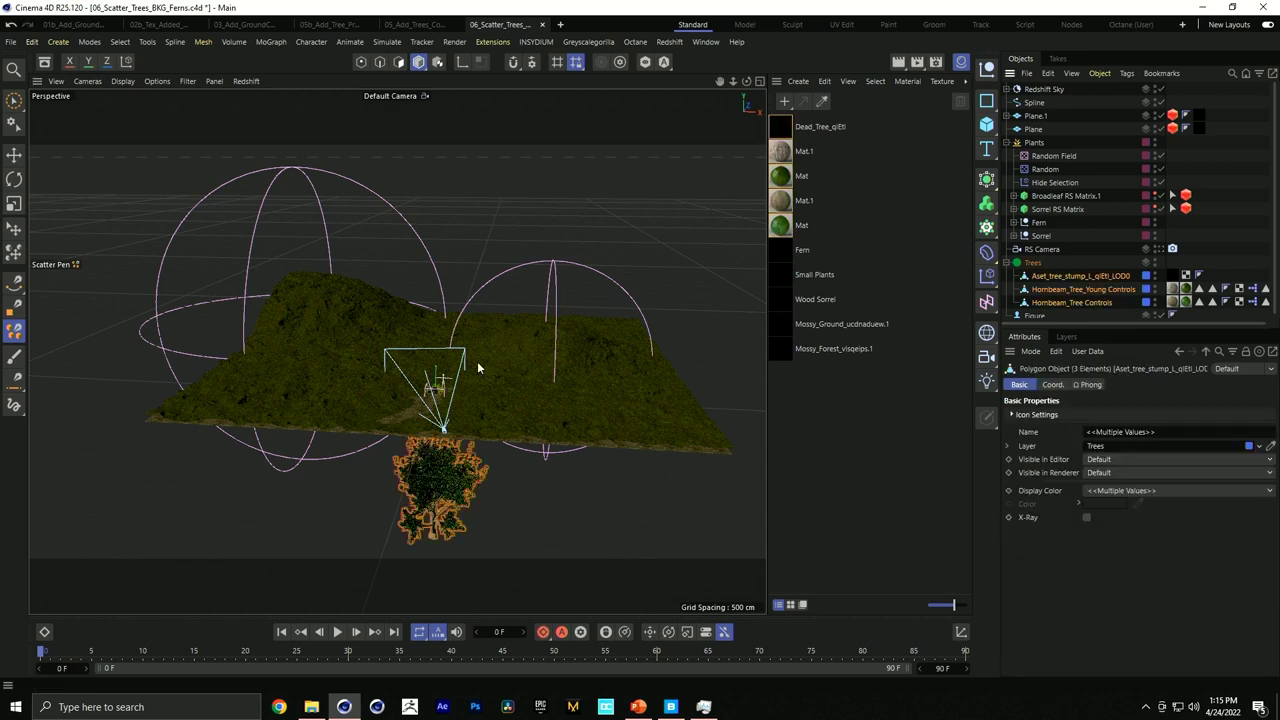
{"action": "mouse_move", "coordinate": [316, 385]}
{"action": "left_mouse_down"}
{"action": "mouse_move", "coordinate": [405, 370]}
{"action": "mouse_move", "coordinate": [550, 385]}
{"action": "mouse_move", "coordinate": [628, 423]}
{"action": "mouse_move", "coordinate": [513, 405]}
{"action": "left_mouse_up"}
{"action": "scroll", "coordinate": [513, 405], "scroll_direction": "up", "scroll_amount": 6}
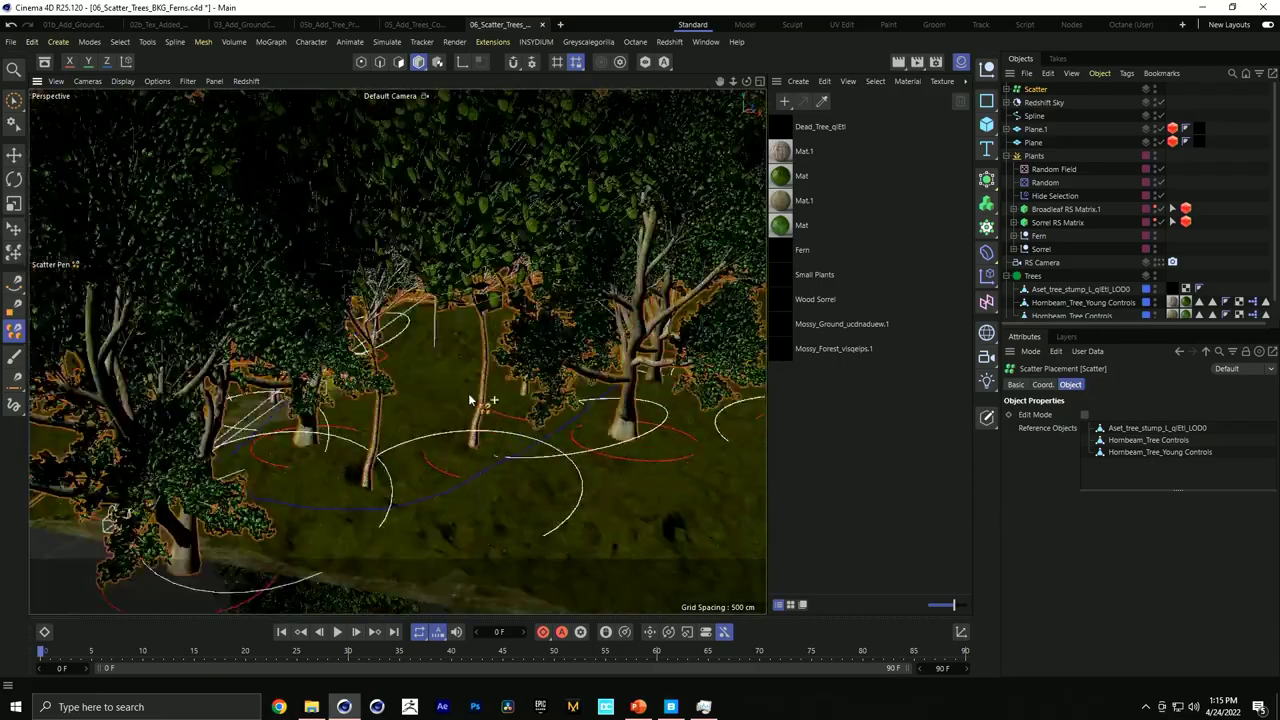
{"action": "scroll", "coordinate": [563, 381], "scroll_direction": "up", "scroll_amount": 8}
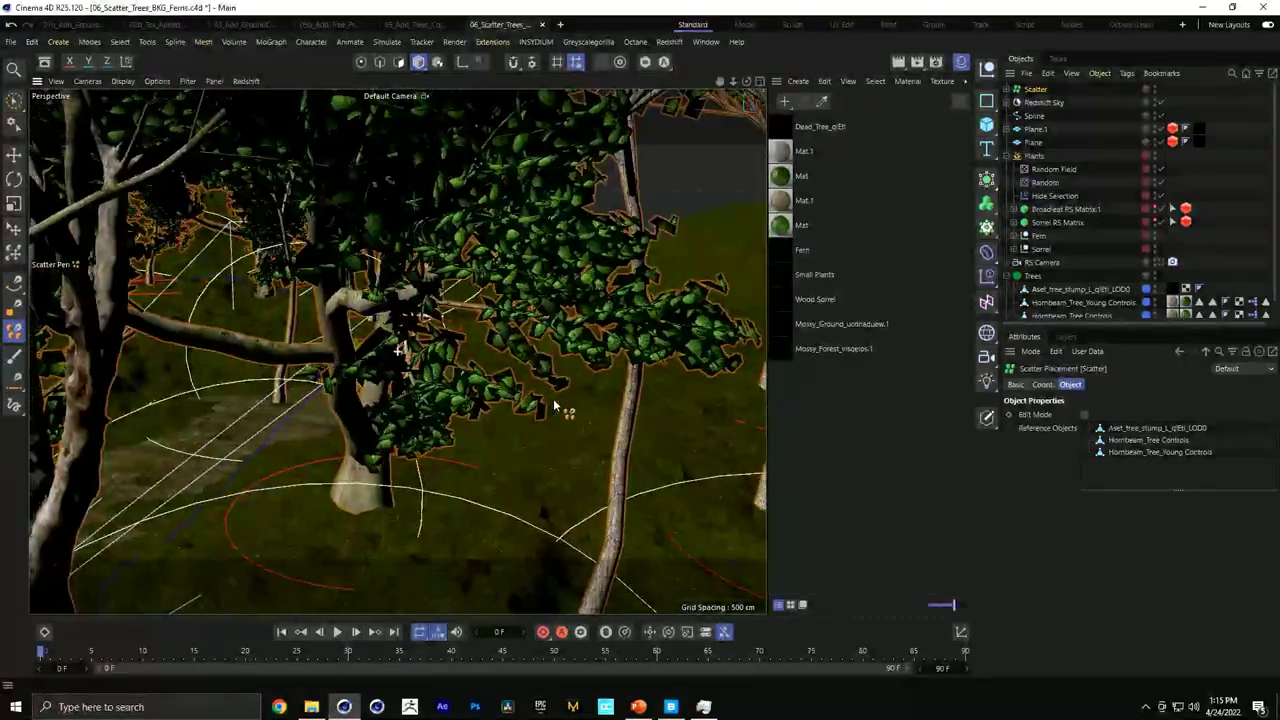
{"action": "scroll", "coordinate": [474, 362], "scroll_direction": "up", "scroll_amount": 10}
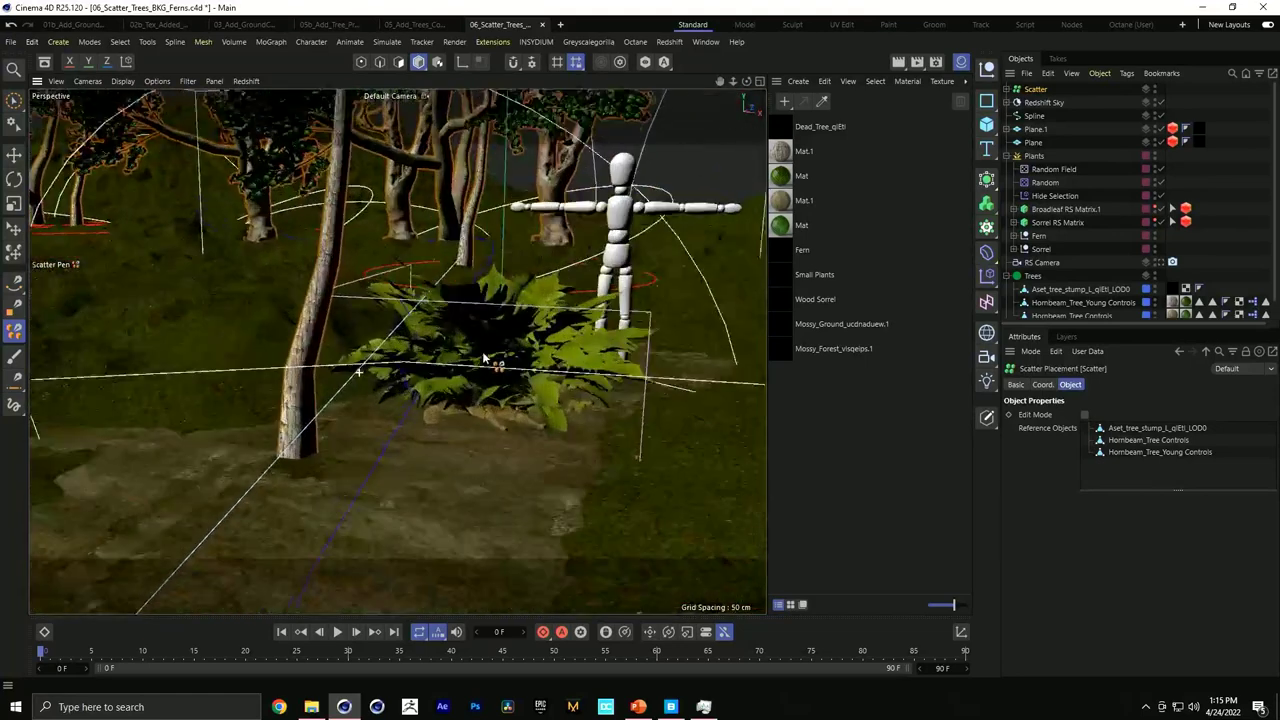
{"action": "scroll", "coordinate": [478, 375], "scroll_direction": "down", "scroll_amount": 3}
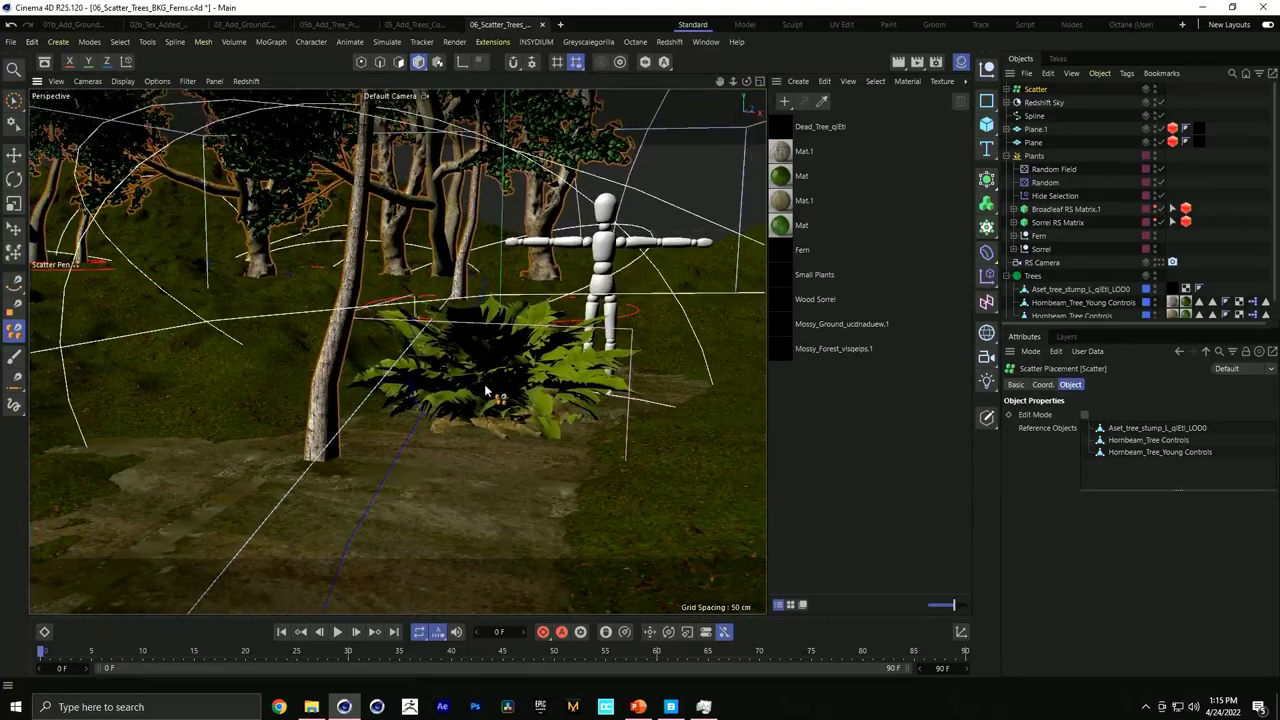
{"action": "left_click_drag", "start_coordinate": [484, 398], "coordinate": [420, 420], "text": "alt"}
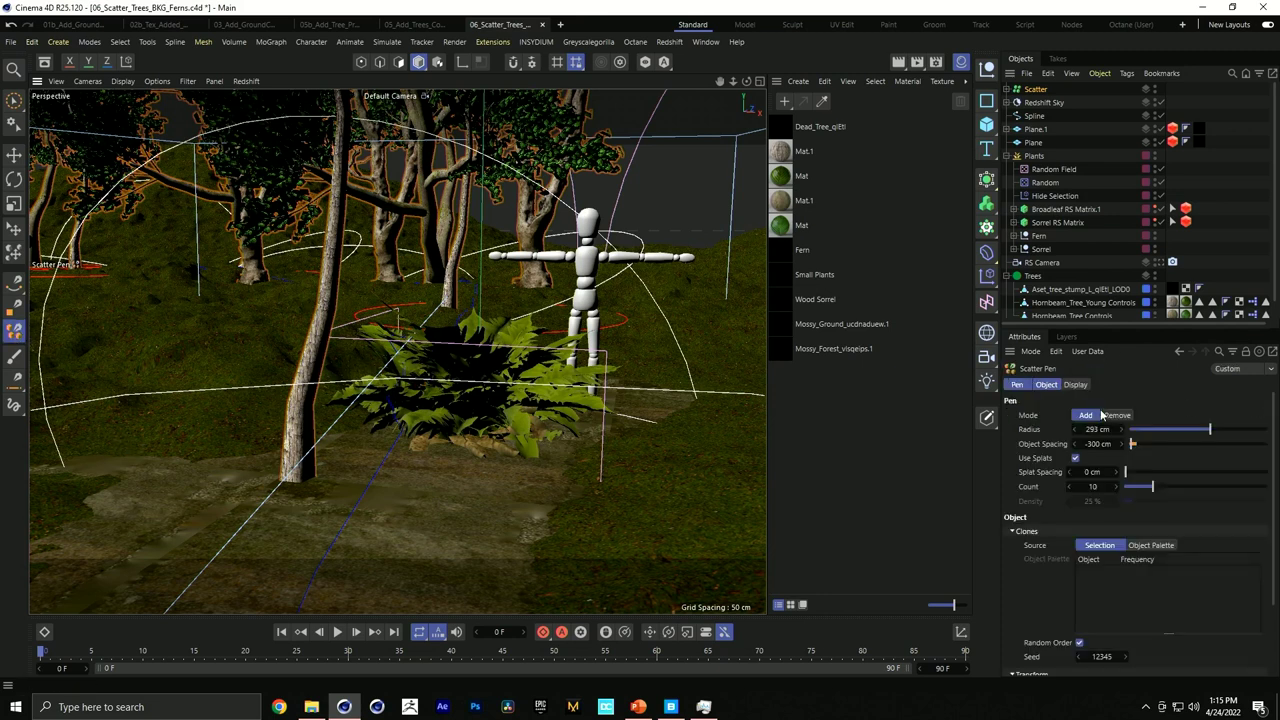
Switch the Scatter Pen to Remove and hide the ground, then test-erase trees at 380 cm radius and undo.
{"action": "left_click", "coordinate": [1117, 415]}
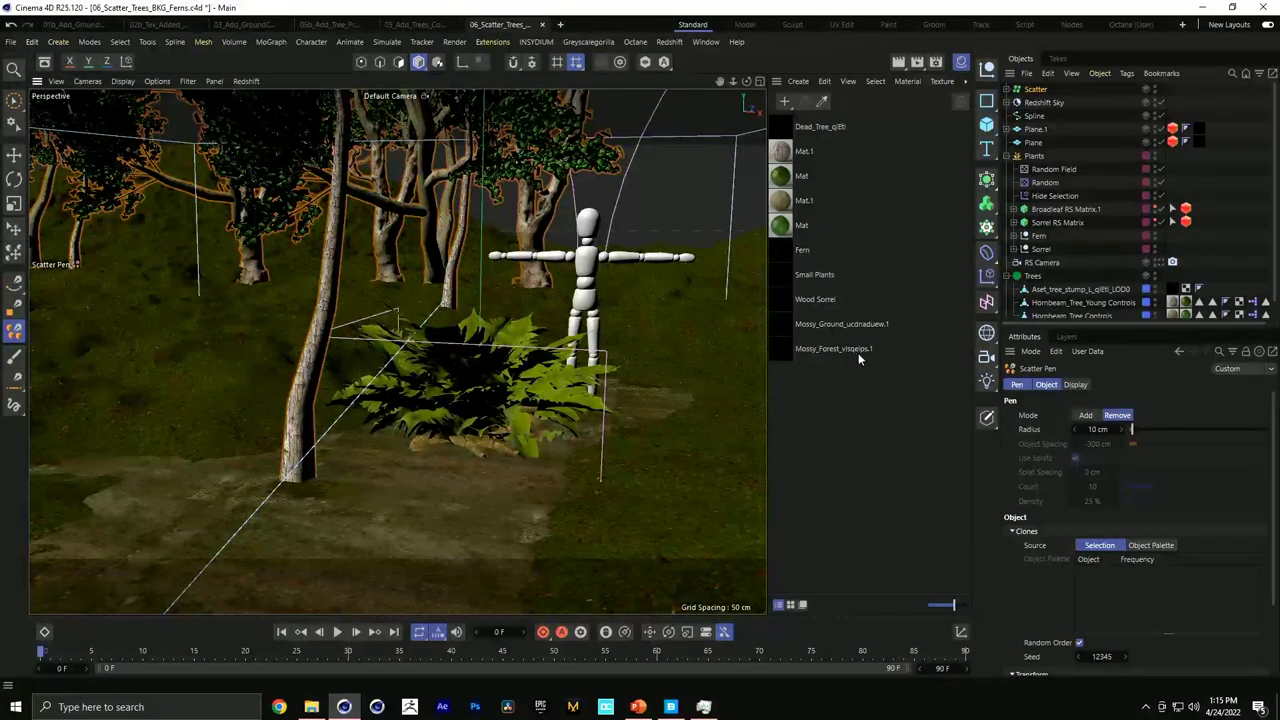
{"action": "left_click", "coordinate": [1161, 143]}
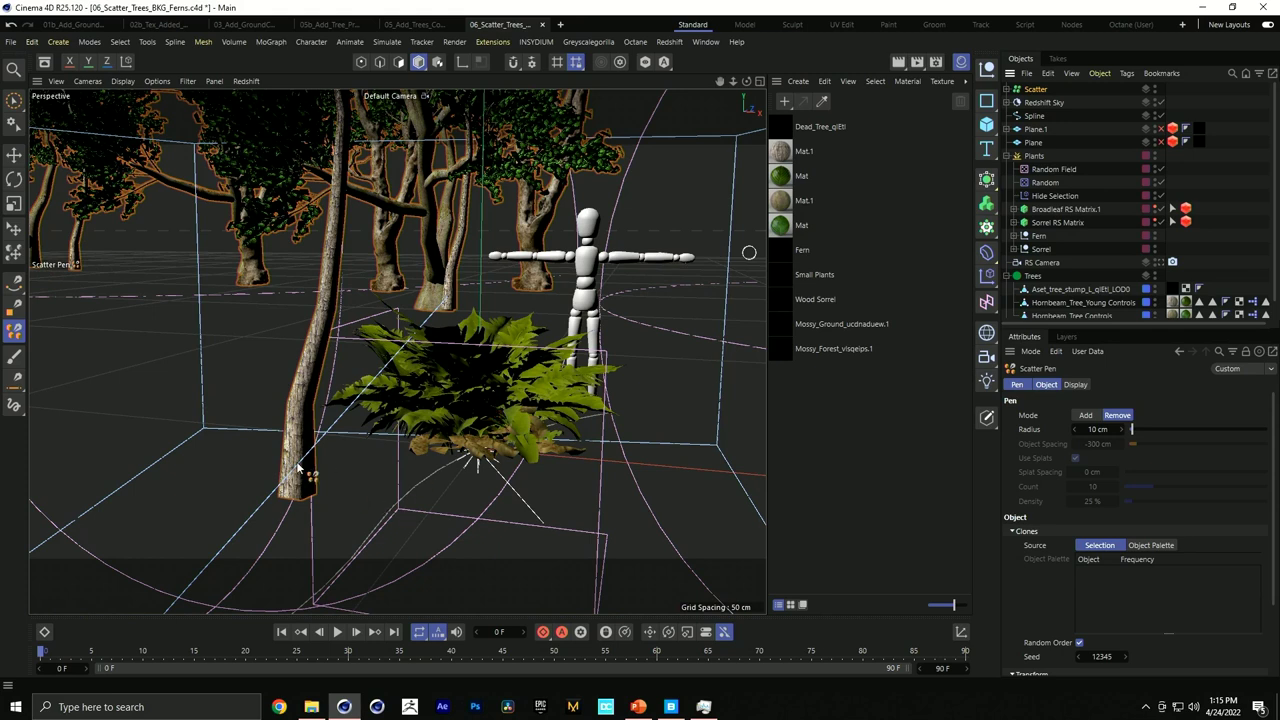
{"action": "left_click_drag", "start_coordinate": [303, 508], "coordinate": [356, 480], "text": "alt"}
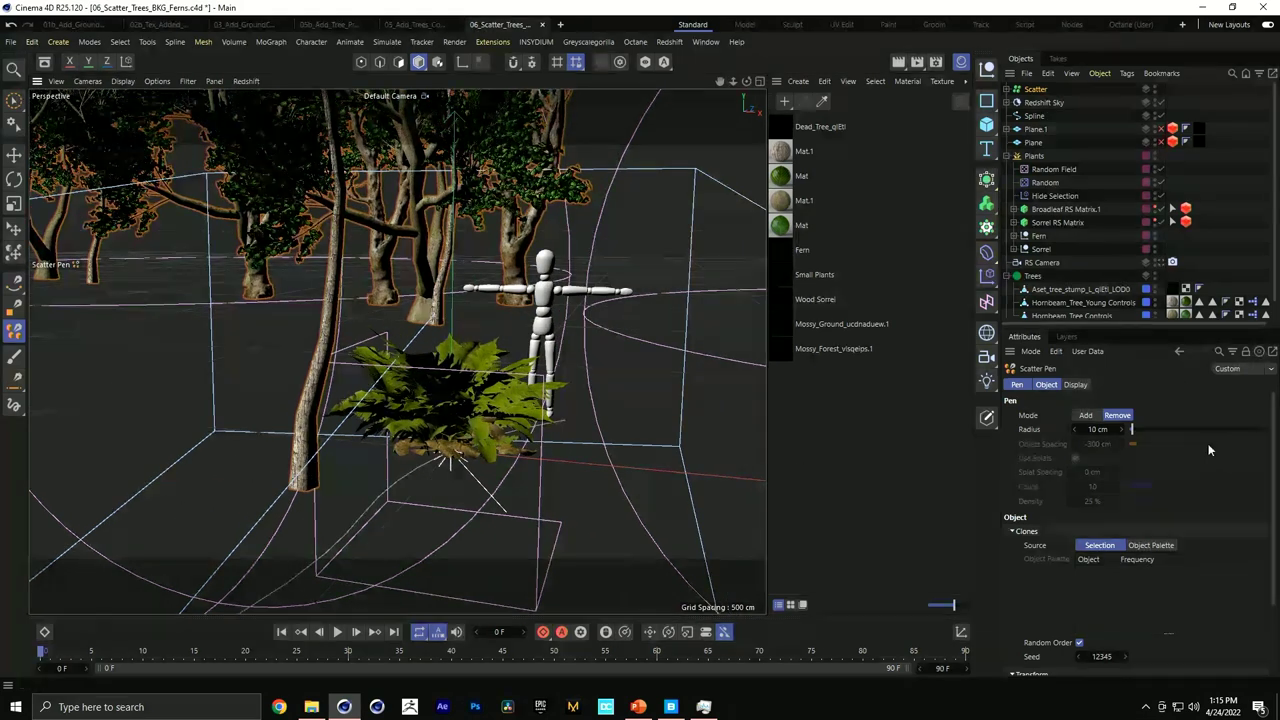
{"action": "left_click_drag", "start_coordinate": [1222, 427], "coordinate": [1233, 428]}
{"action": "mouse_move", "coordinate": [146, 476]}
{"action": "left_mouse_down"}
{"action": "mouse_move", "coordinate": [321, 581]}
{"action": "mouse_move", "coordinate": [408, 388]}
{"action": "mouse_move", "coordinate": [540, 310]}
{"action": "left_mouse_up"}
{"action": "key", "text": "ctrl+z"}
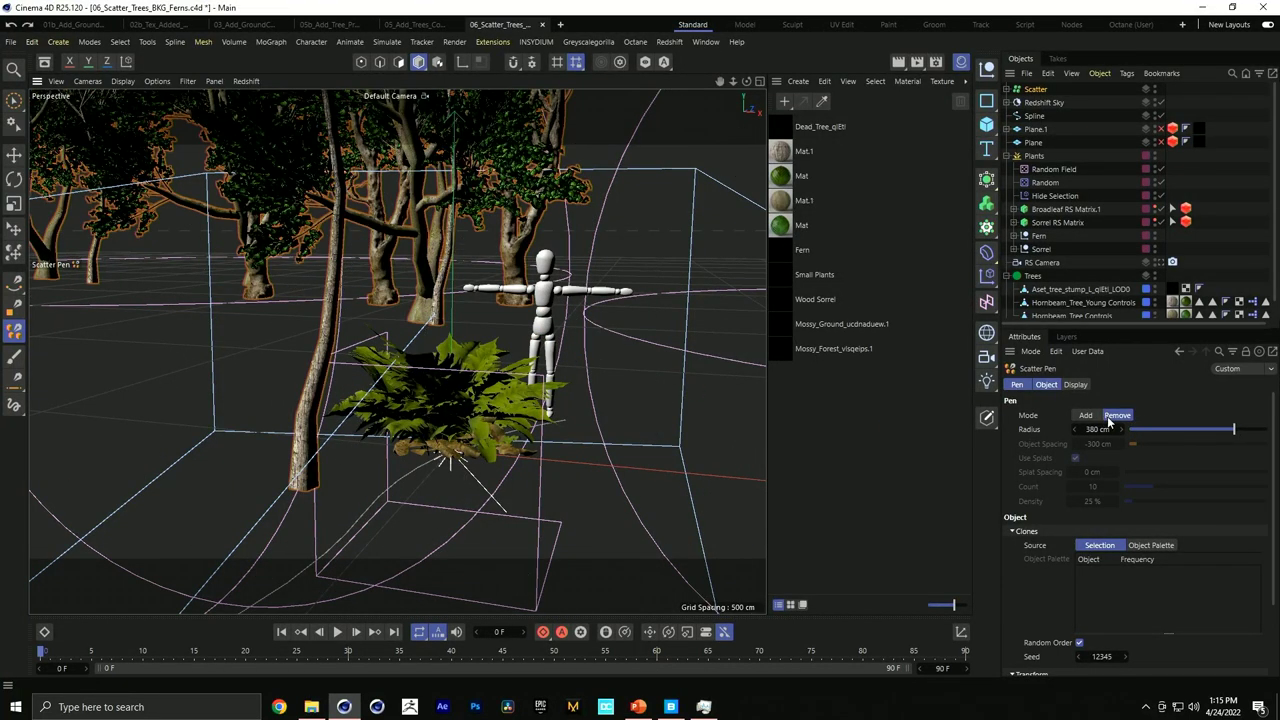
Shrink the removal brush radius to 238 cm and show the mossy ground plane again.
{"action": "left_click", "coordinate": [1196, 430]}
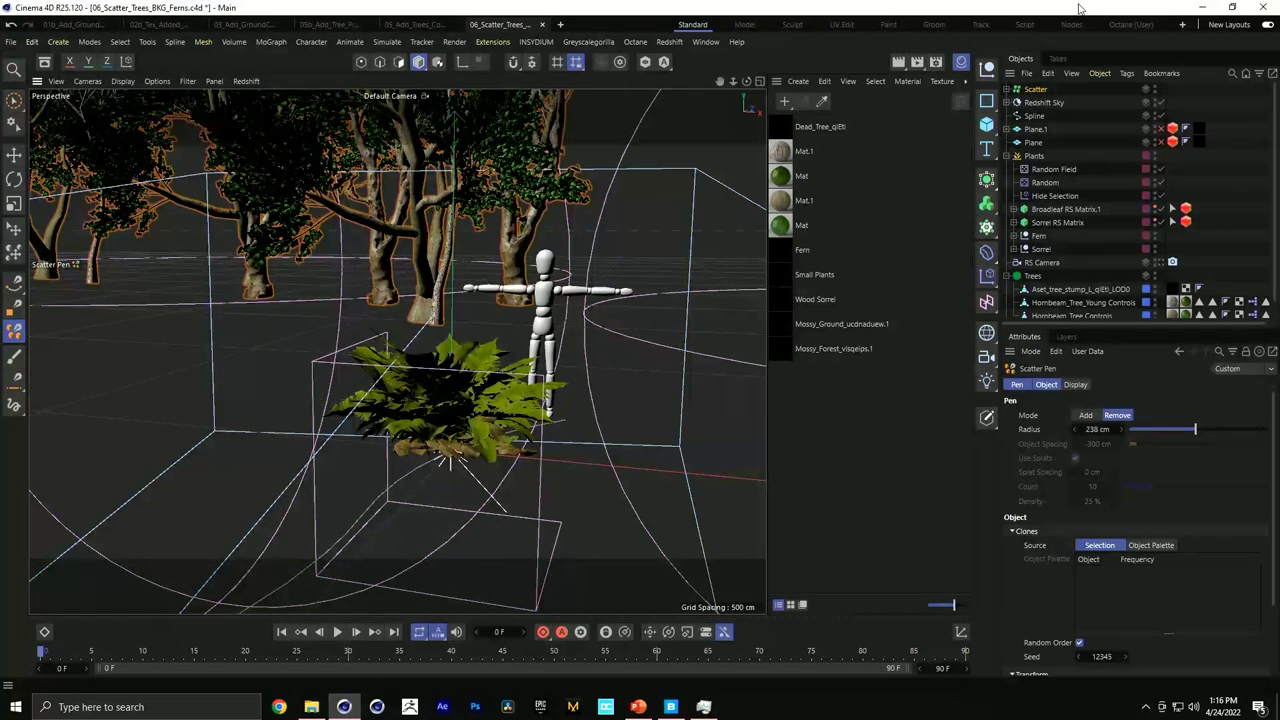
{"action": "left_click", "coordinate": [1160, 131]}
{"action": "key", "text": "e"}
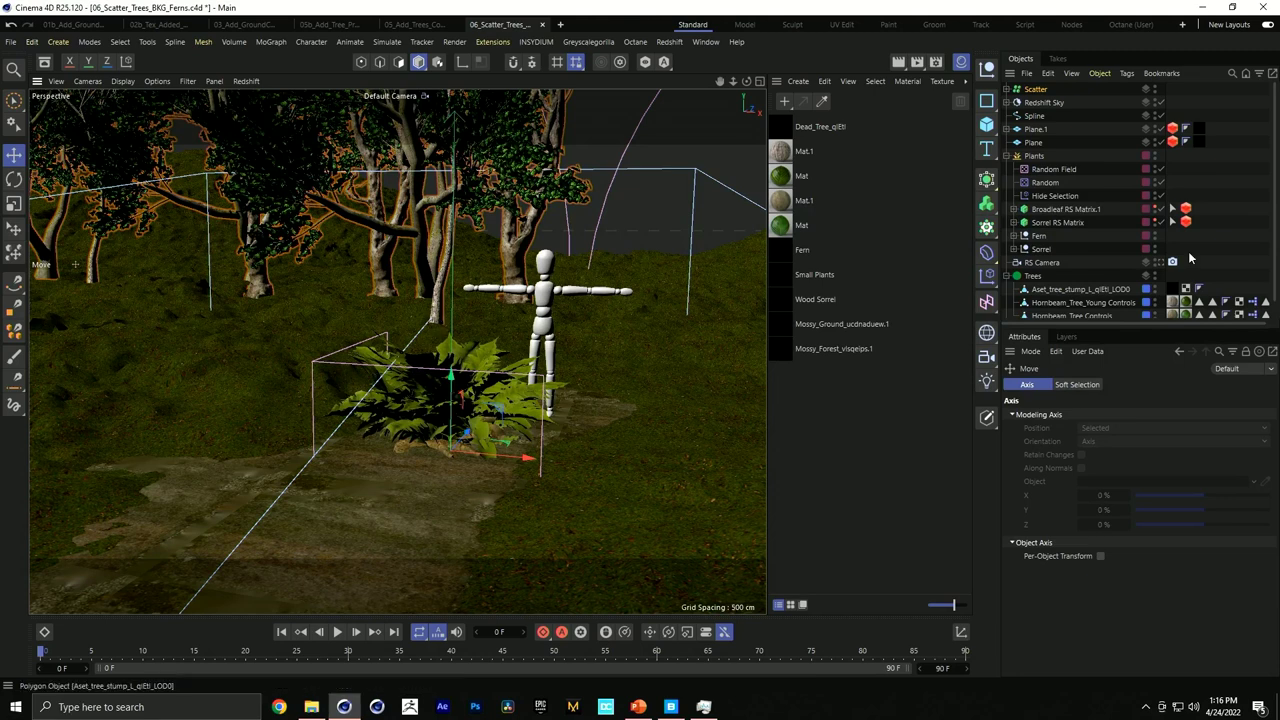
Rename the Scatter object to 'Tree'.
{"action": "left_click", "coordinate": [1038, 89]}
{"action": "double_click", "coordinate": [1038, 89]}
{"action": "type", "text": "T"}
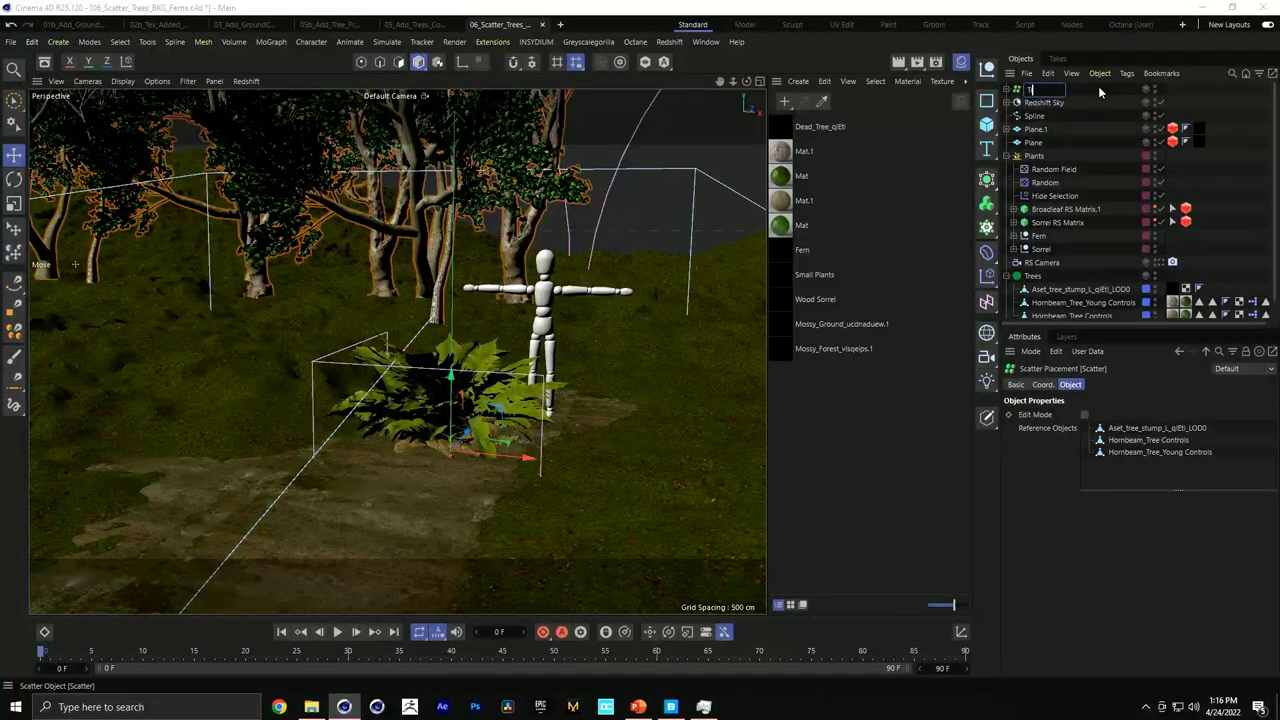
{"action": "type", "text": "ree"}
{"action": "key", "text": "Return"}
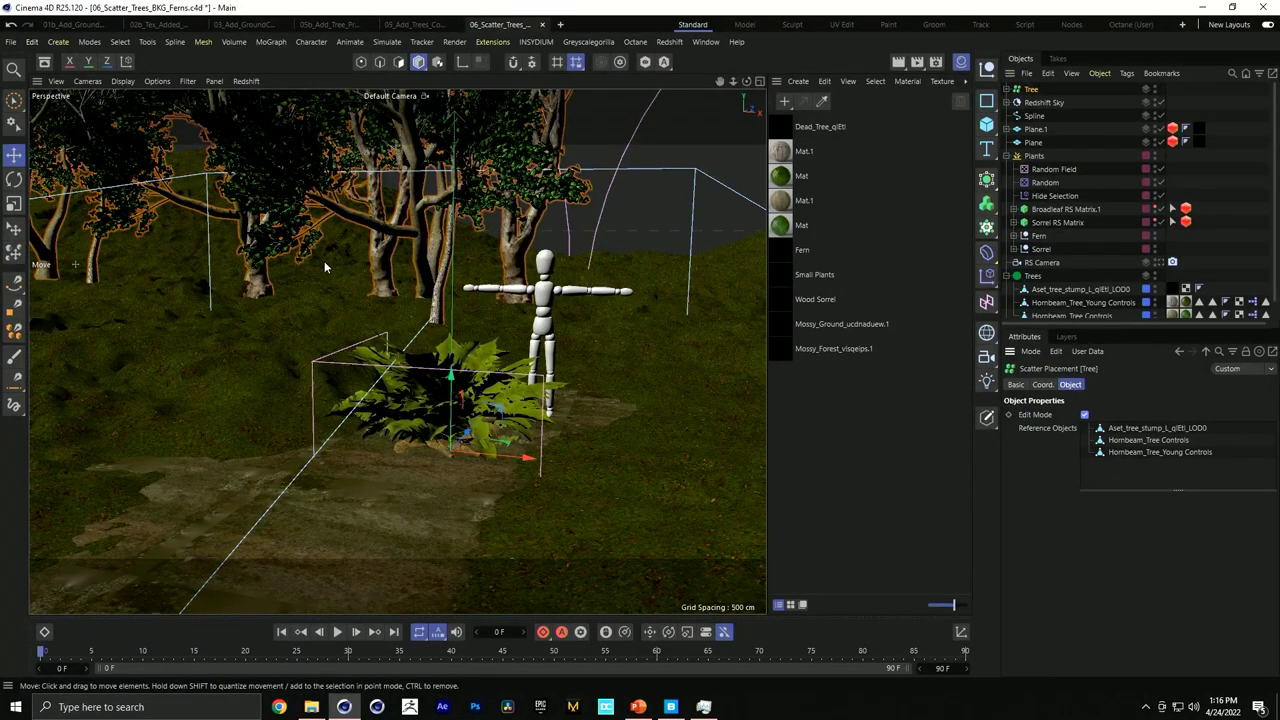
With the Place tool set to Keep orientation, move a tree trunk to the figure's right.
{"action": "left_click", "coordinate": [14, 231]}
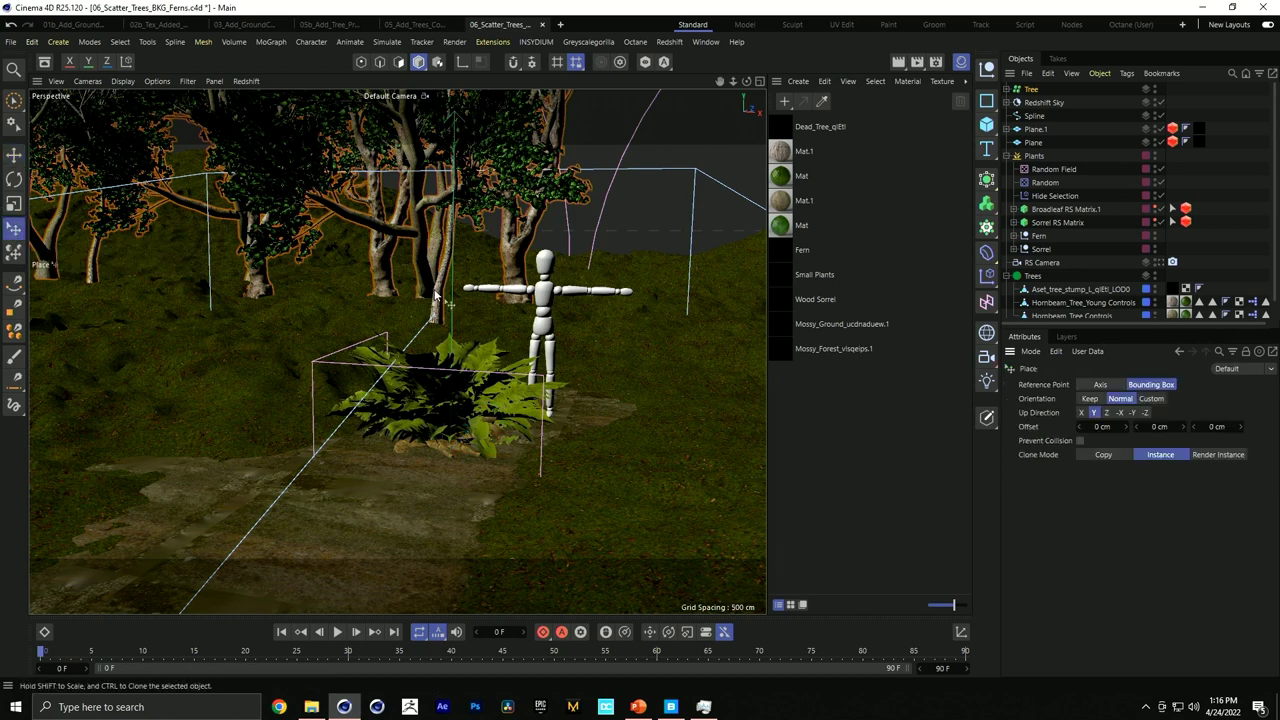
{"action": "left_click_drag", "start_coordinate": [440, 292], "coordinate": [340, 350]}
{"action": "key", "text": "ctrl+z"}
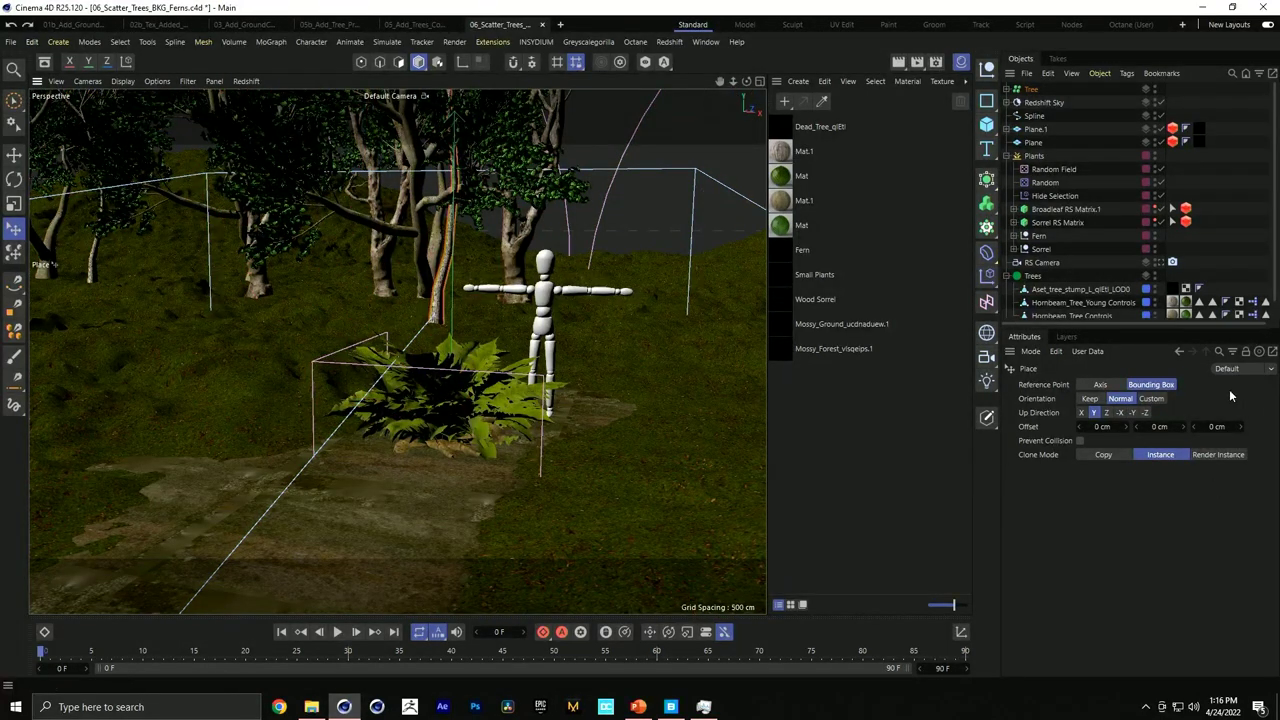
{"action": "left_click", "coordinate": [1090, 399]}
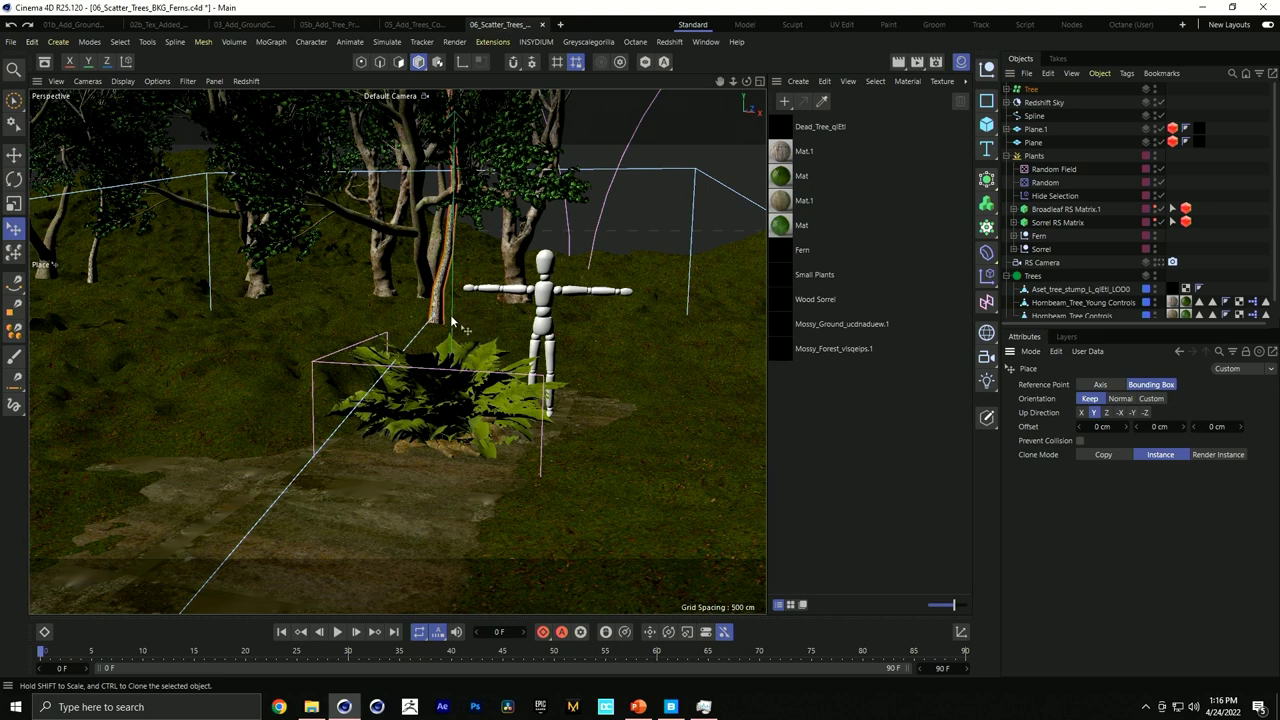
{"action": "left_click_drag", "start_coordinate": [430, 320], "coordinate": [640, 330]}
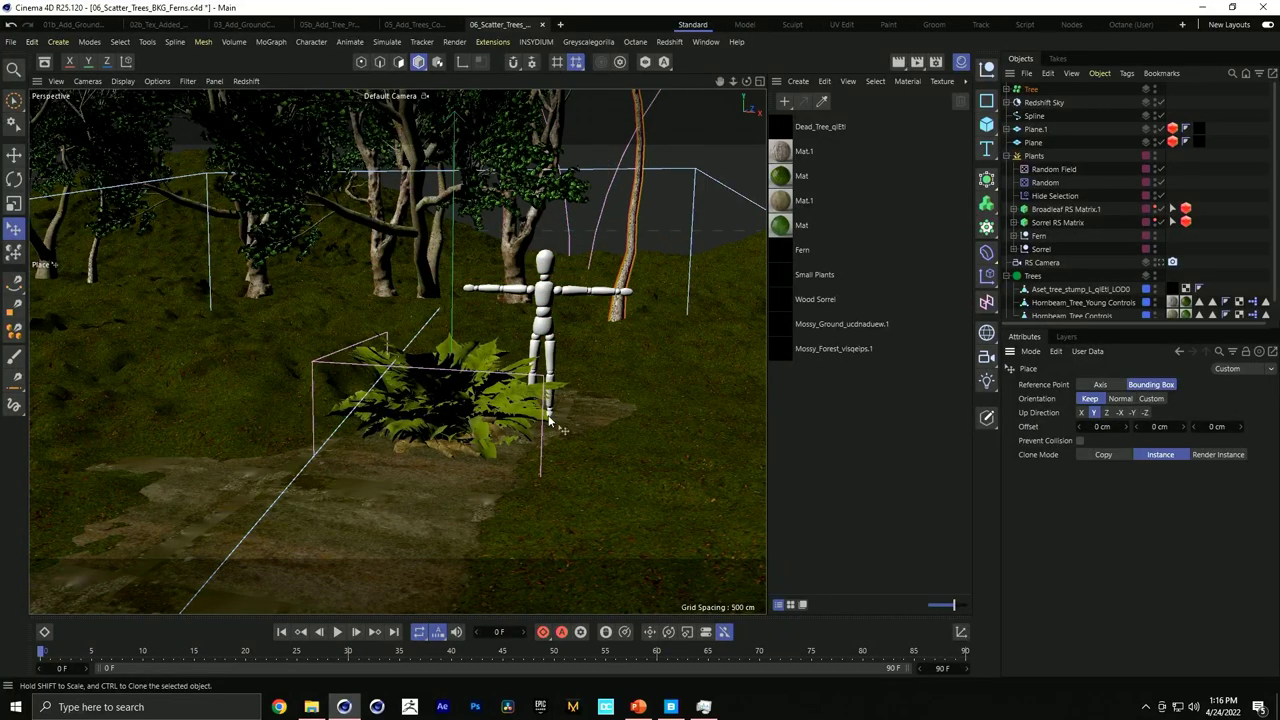
{"action": "left_click", "coordinate": [14, 330]}
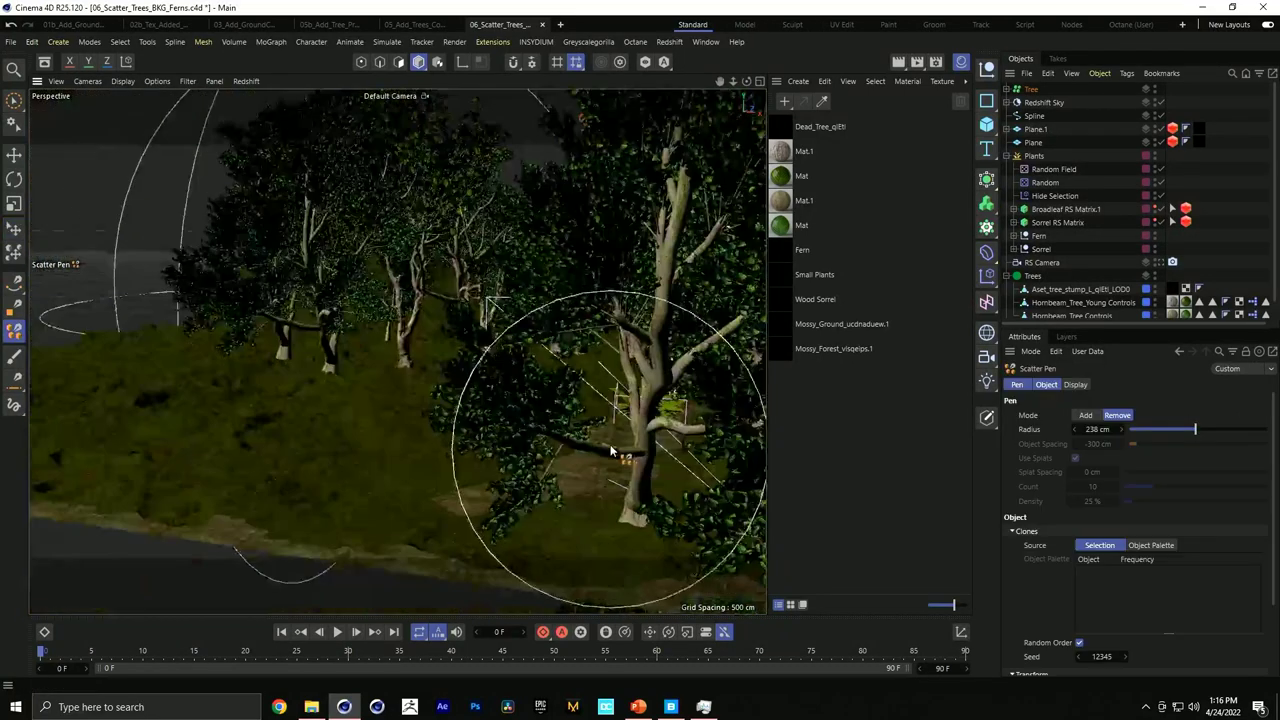
Select the tree stump and hornbeam trees, and widen the Scatter Pen rotation range max to 37°.
{"action": "scroll", "coordinate": [612, 450], "scroll_direction": "up", "scroll_amount": 3}
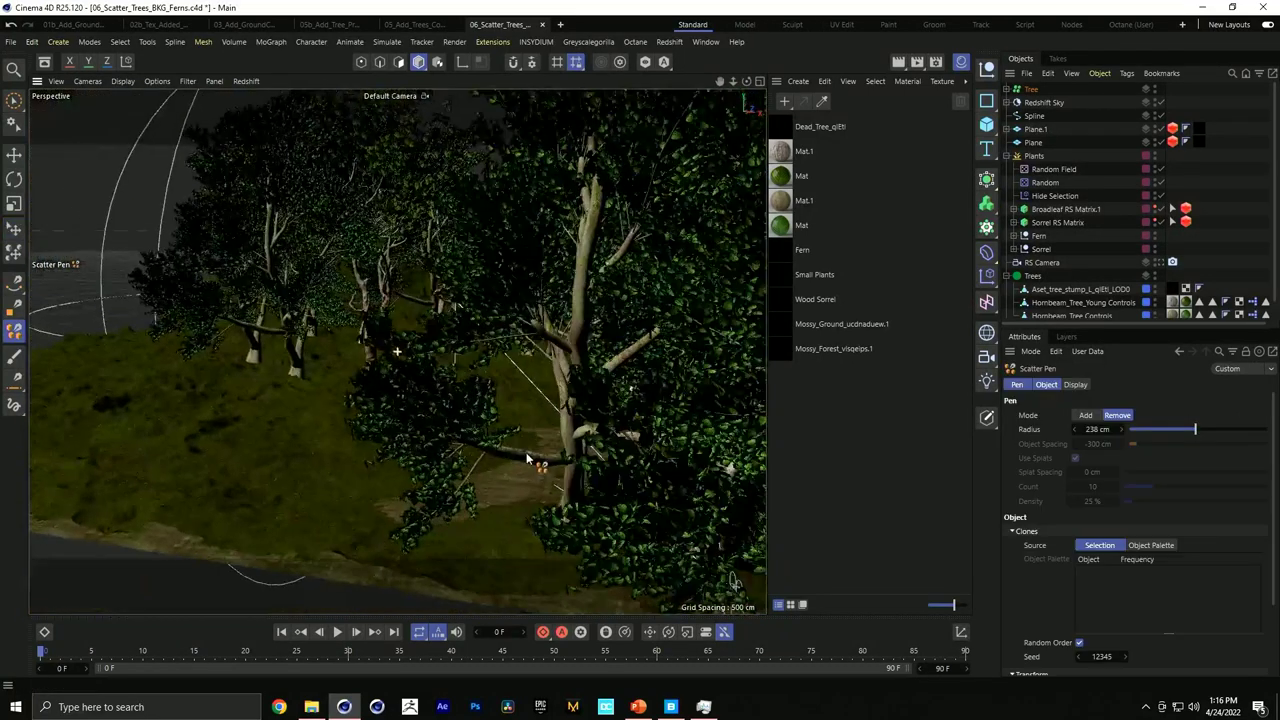
{"action": "left_click", "coordinate": [1120, 290]}
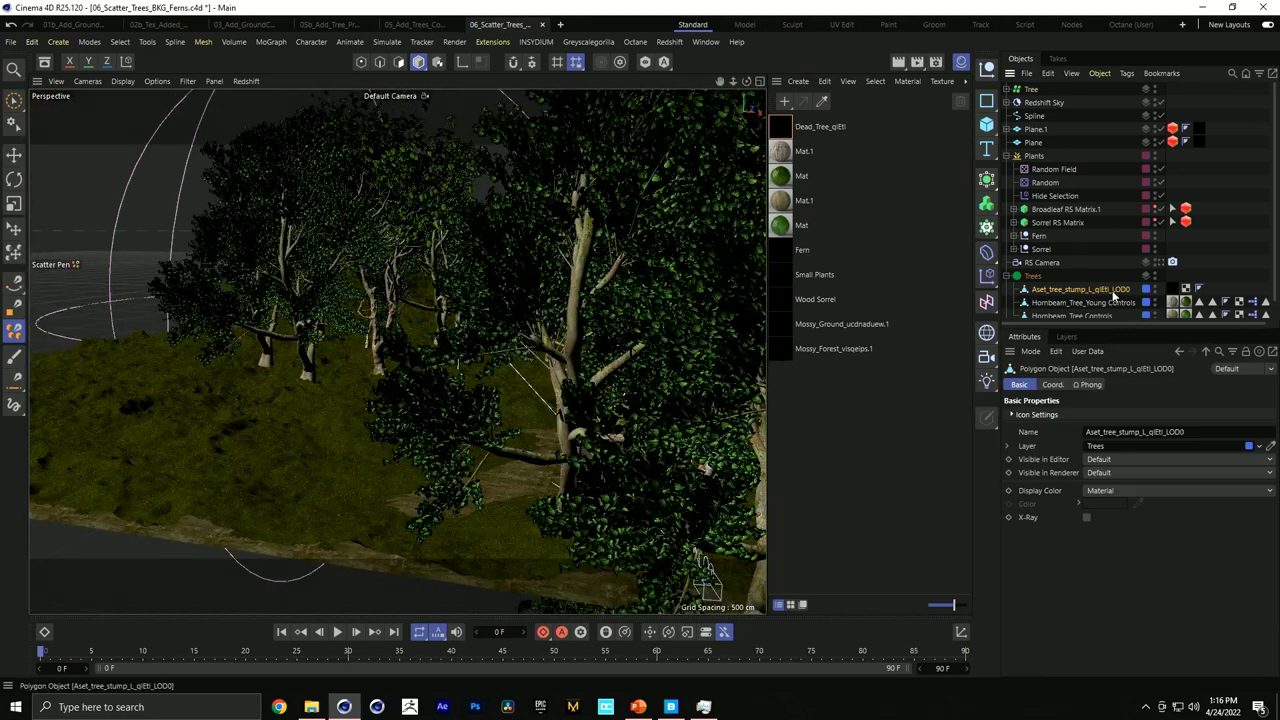
{"action": "left_click", "coordinate": [1092, 314], "text": "shift"}
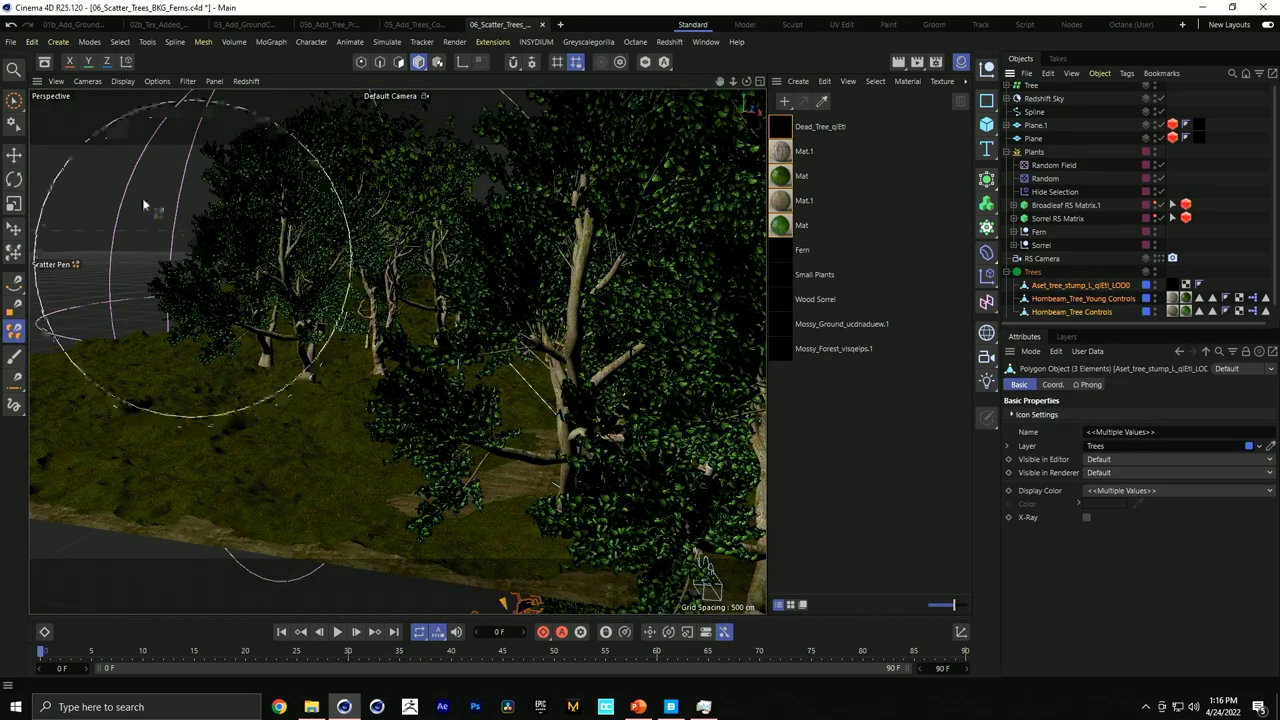
{"action": "left_click", "coordinate": [14, 330]}
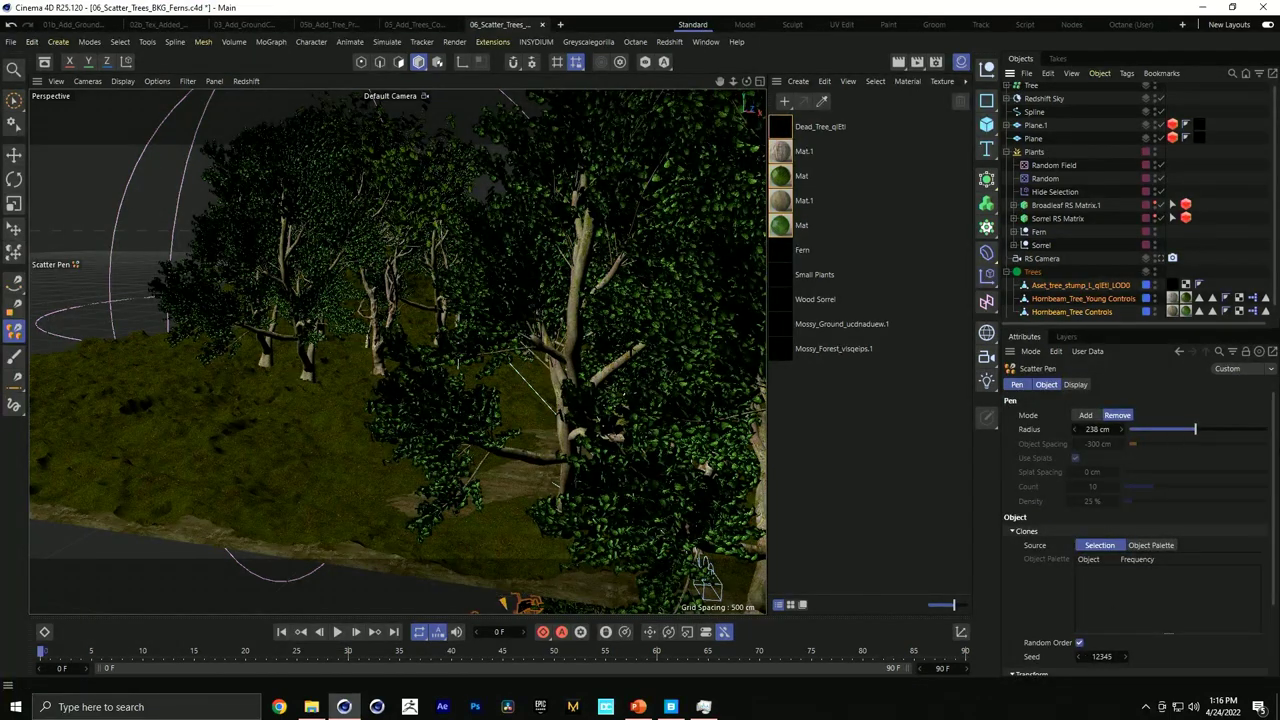
{"action": "left_click_drag", "start_coordinate": [1275, 438], "coordinate": [1273, 592]}
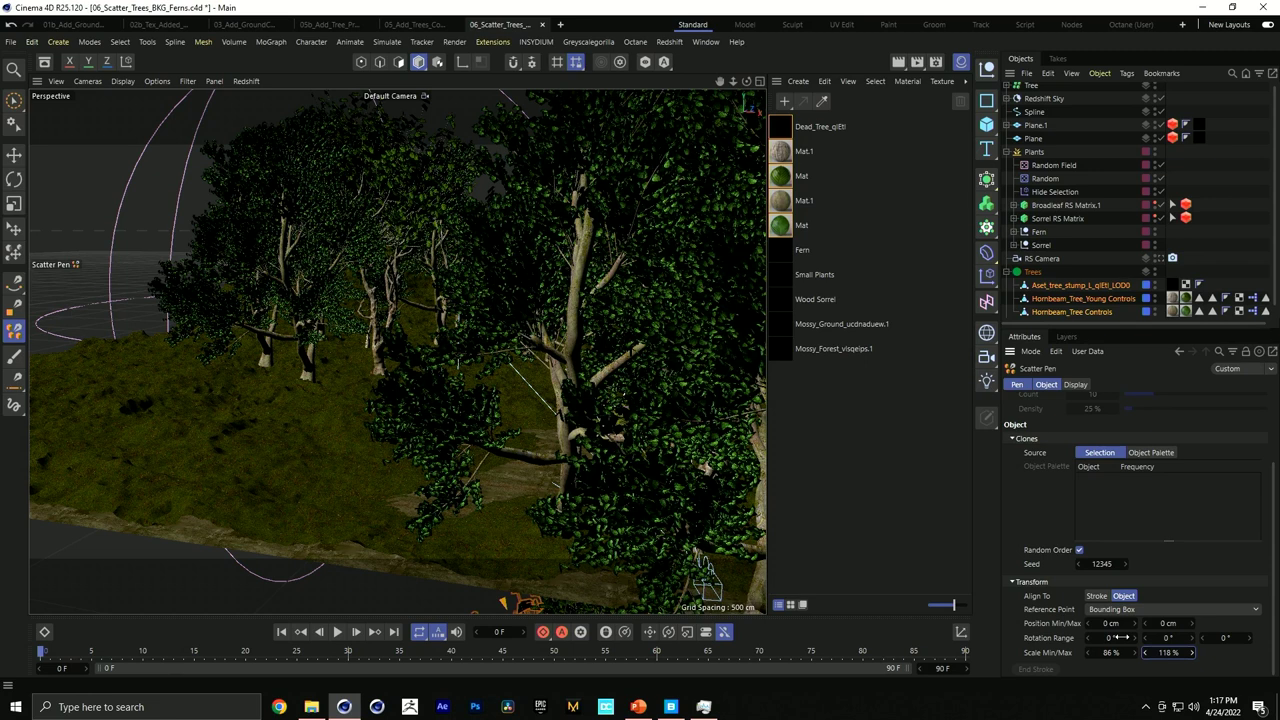
{"action": "left_click_drag", "start_coordinate": [1168, 637], "coordinate": [1190, 637]}
Reselect the Tree scatter, stump and both hornbeams, then orbit to a low side view of the trees.
{"action": "left_click", "coordinate": [1031, 86]}
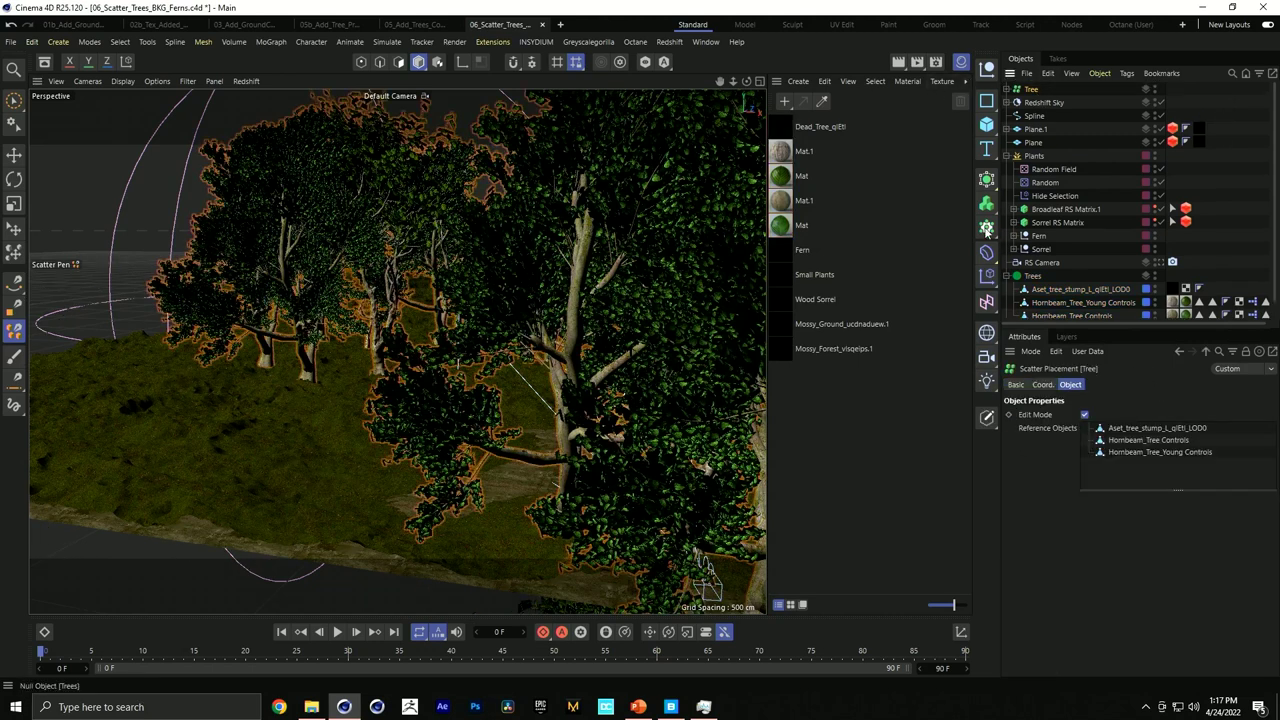
{"action": "left_click", "coordinate": [1078, 289]}
{"action": "left_click", "coordinate": [1072, 312], "text": "shift"}
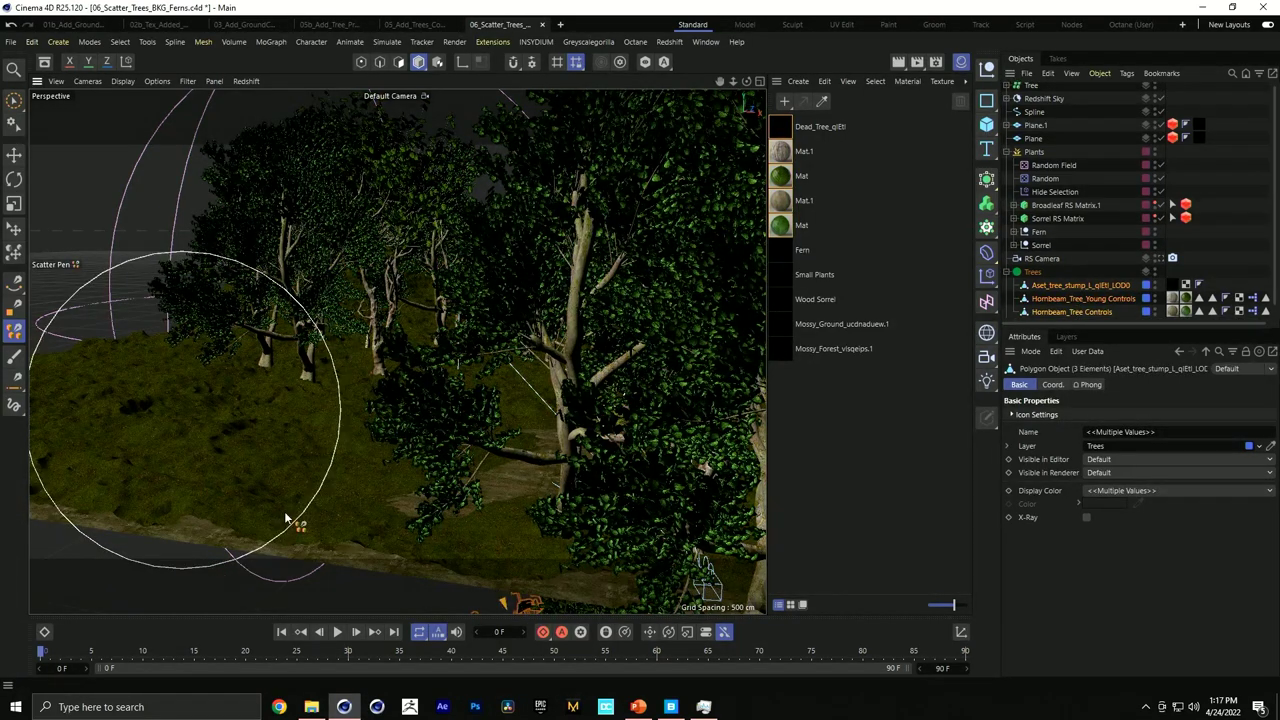
{"action": "mouse_move", "coordinate": [296, 453]}
{"action": "left_mouse_down", "text": "alt"}
{"action": "mouse_move", "coordinate": [275, 485]}
{"action": "mouse_move", "coordinate": [220, 477]}
{"action": "mouse_move", "coordinate": [220, 445]}
{"action": "left_mouse_up", "text": "alt"}
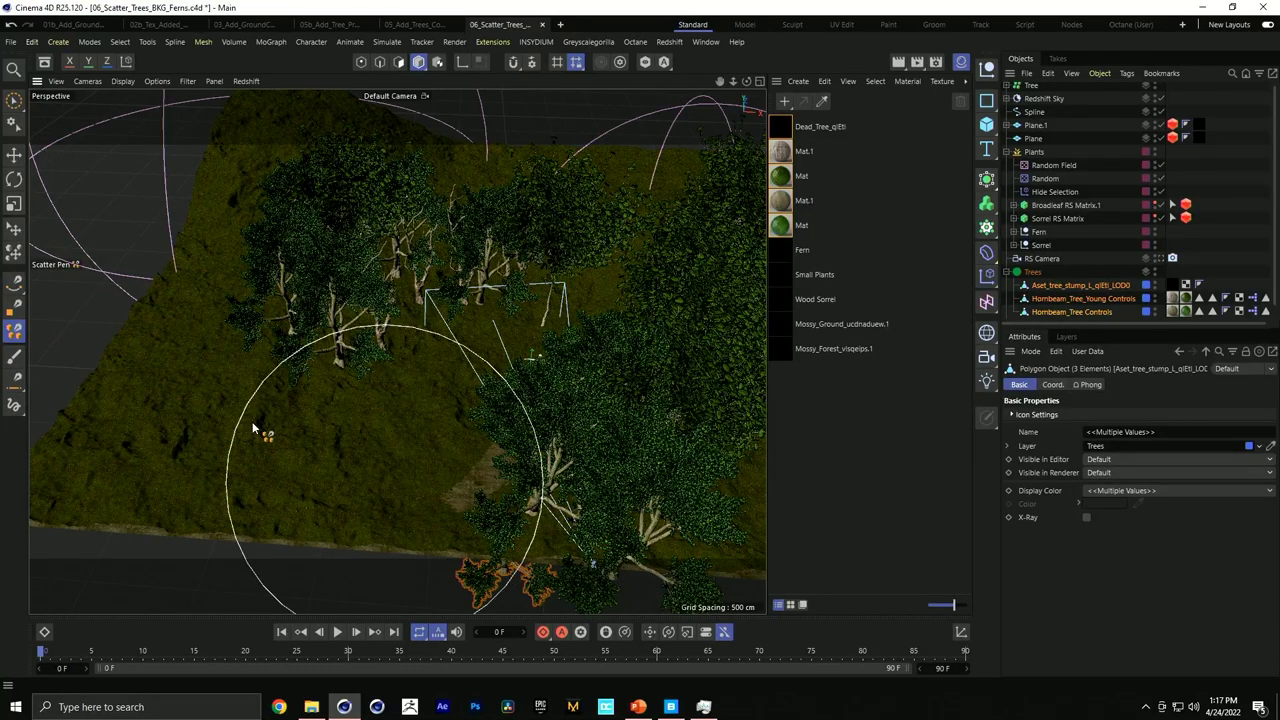
{"action": "left_click_drag", "start_coordinate": [271, 429], "coordinate": [447, 370], "text": "alt"}
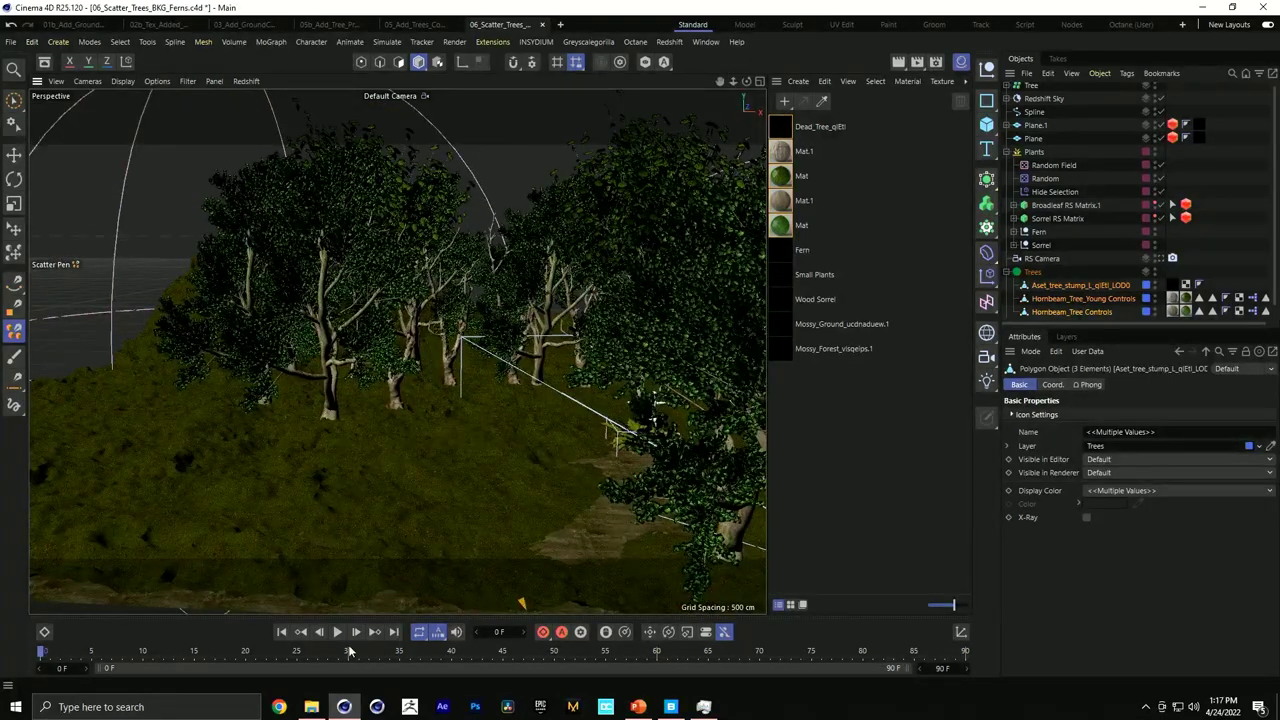
Open 07_Quixel_Assets.c4d from the EJ HatsandPants folder and close File Explorer.
{"action": "left_click", "coordinate": [311, 707]}
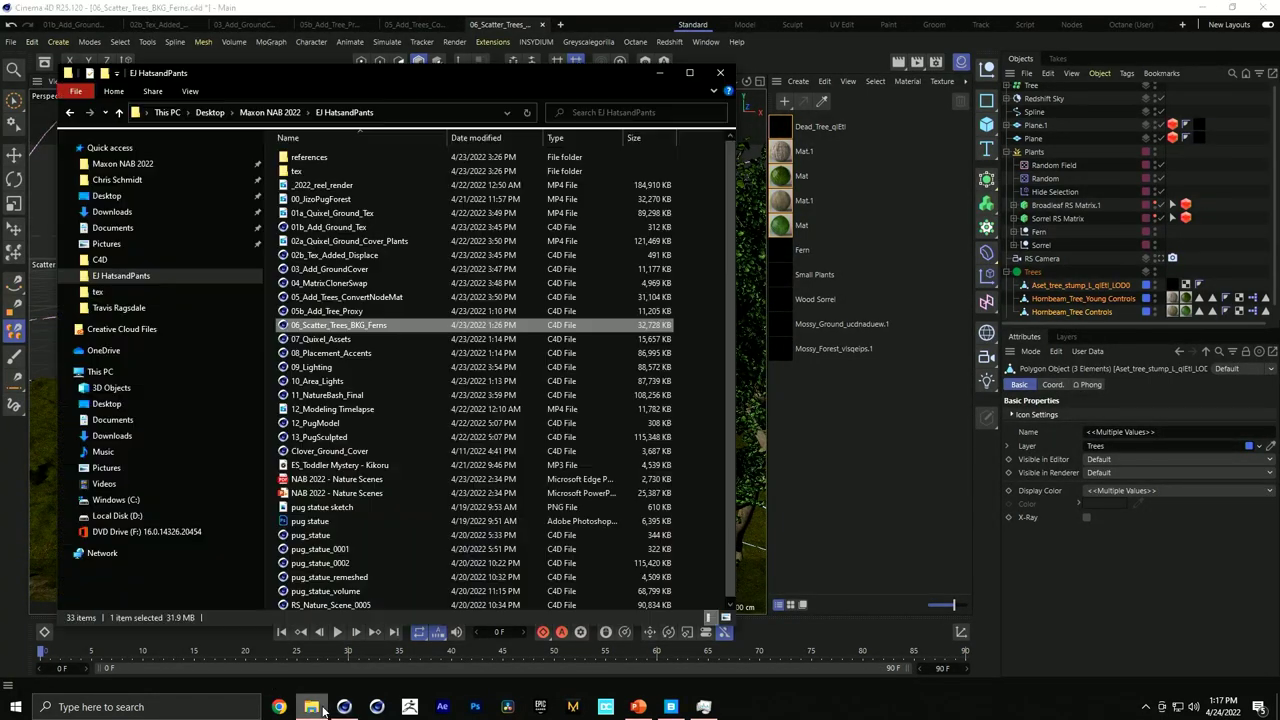
{"action": "double_click", "coordinate": [300, 339]}
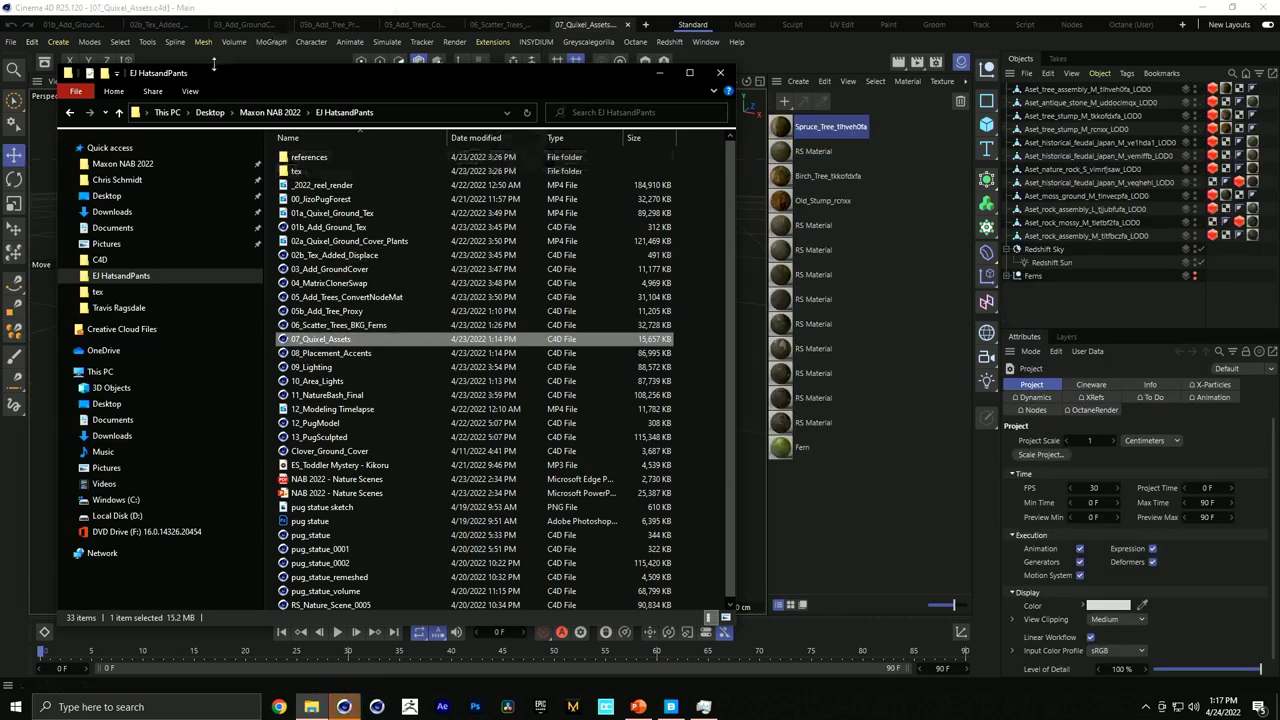
{"action": "left_click", "coordinate": [344, 707]}
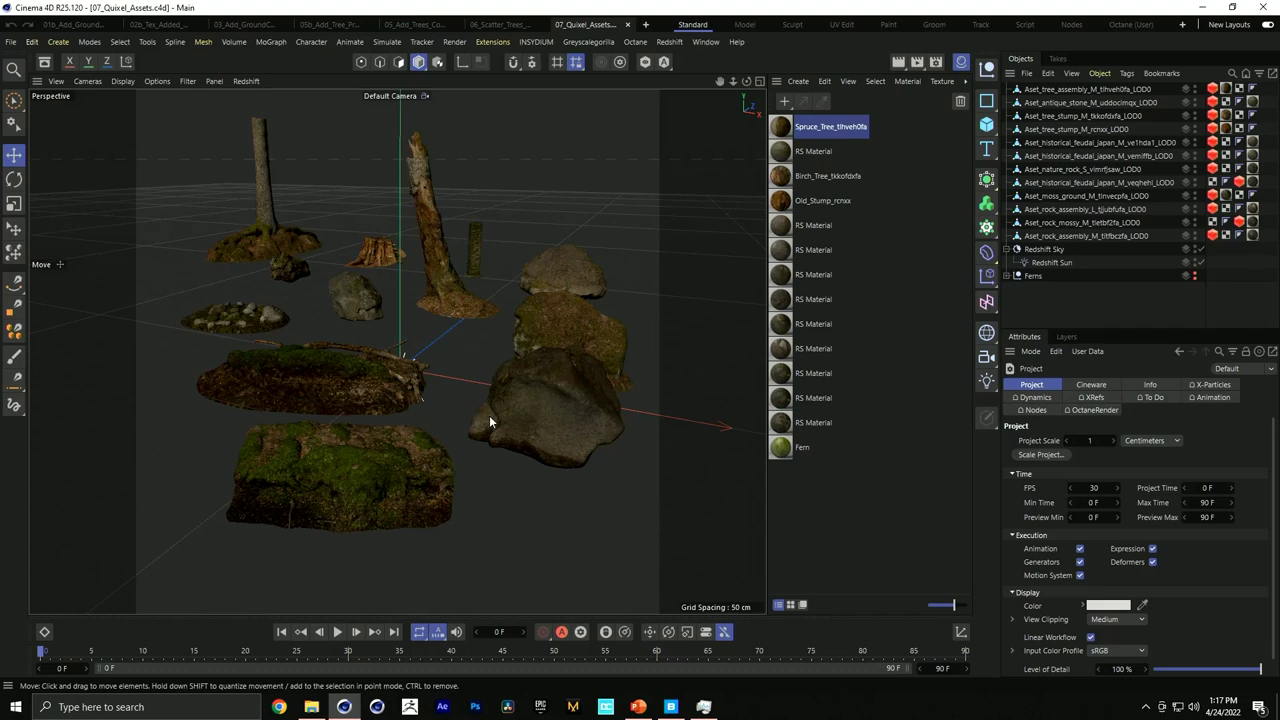
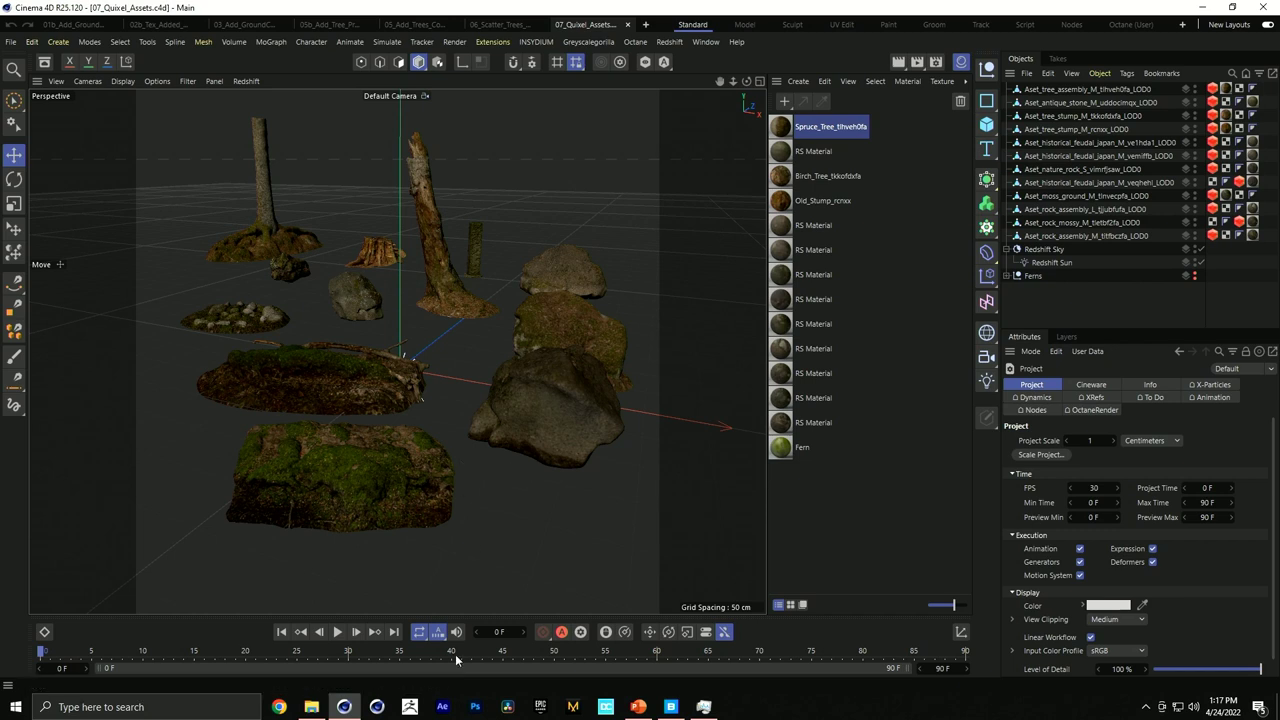
Open 08_Placement_Accents.c4d from the project folder and bring Cinema 4D to the front.
{"action": "left_click", "coordinate": [311, 706]}
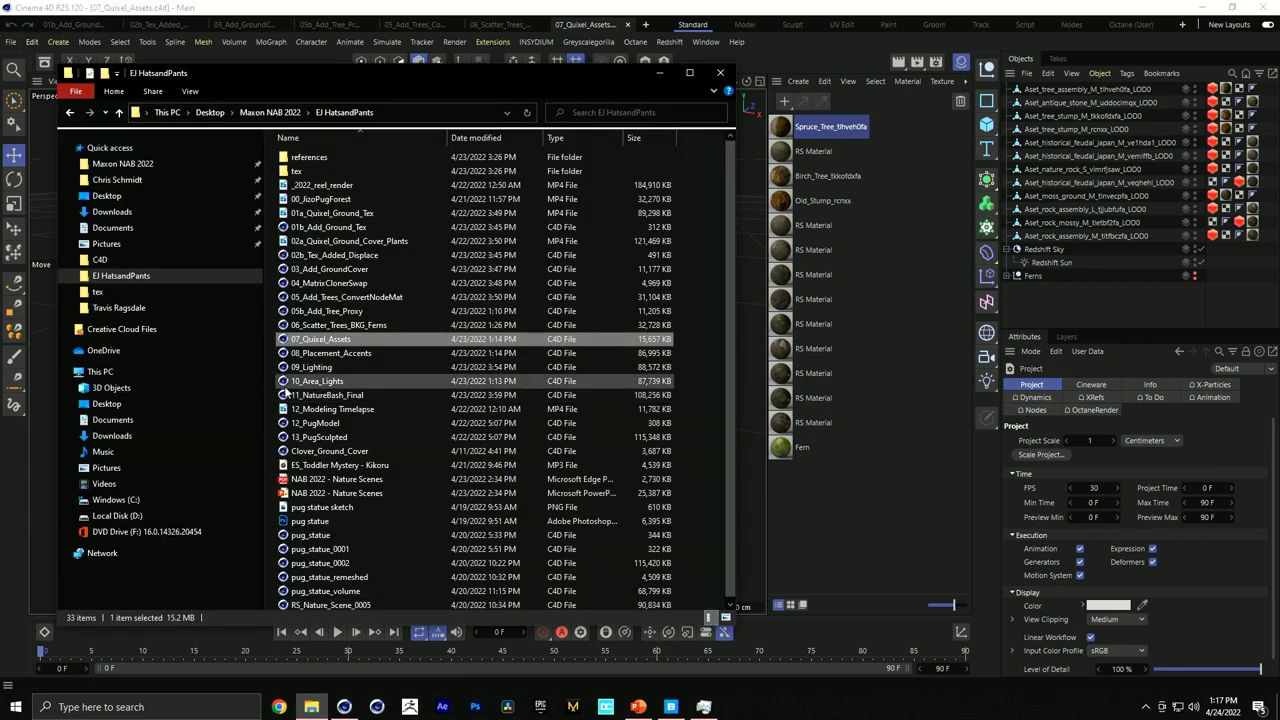
{"action": "double_click", "coordinate": [326, 353]}
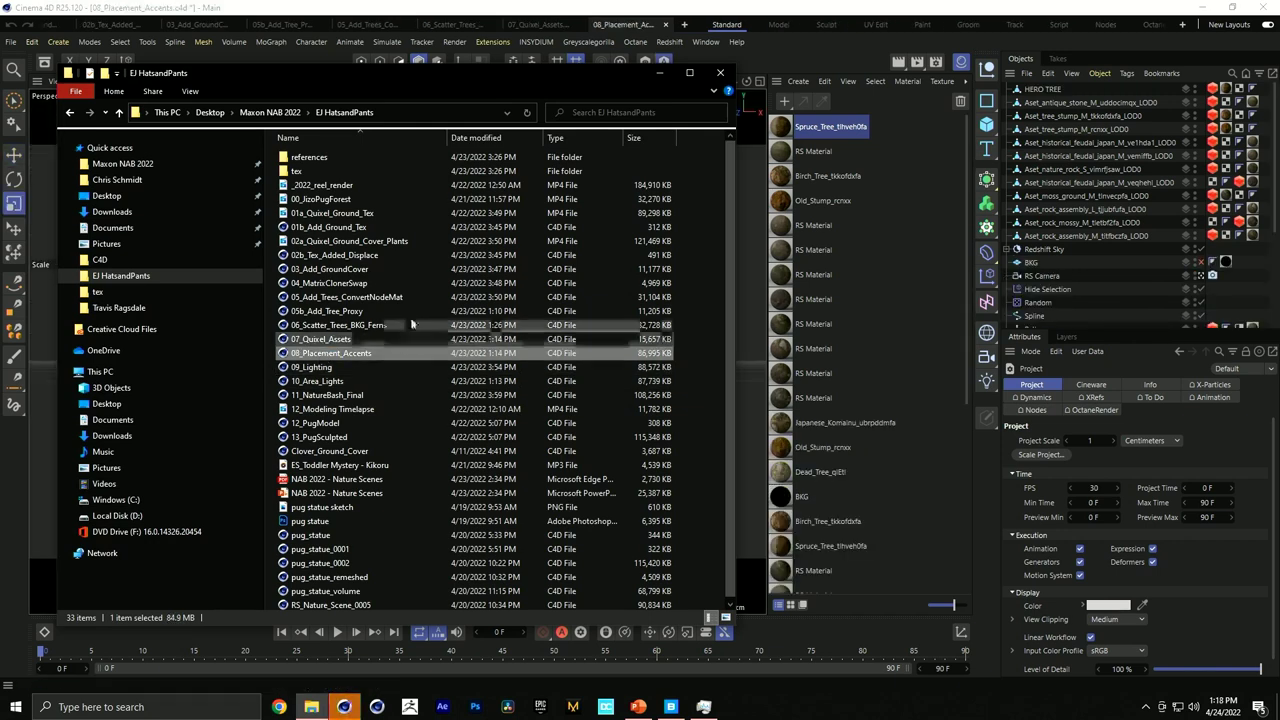
{"action": "left_click", "coordinate": [786, 44]}
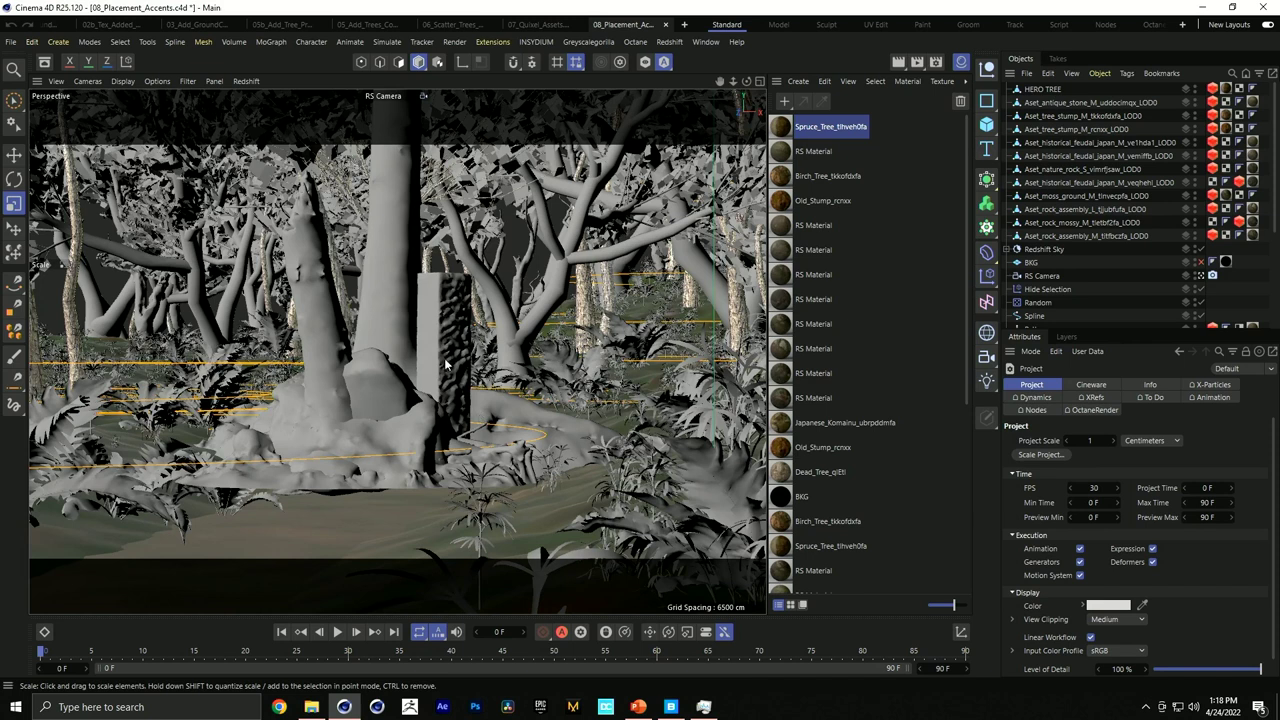
With the Place tool, set the stone pillar against a trunk and move HERO TREE left.
{"action": "left_click", "coordinate": [450, 366]}
{"action": "key", "text": "e"}
{"action": "left_click", "coordinate": [10, 253]}
{"action": "mouse_move", "coordinate": [452, 414]}
{"action": "left_mouse_down"}
{"action": "mouse_move", "coordinate": [435, 432]}
{"action": "mouse_move", "coordinate": [168, 462]}
{"action": "left_mouse_up"}
{"action": "mouse_move", "coordinate": [397, 294]}
{"action": "left_mouse_down"}
{"action": "mouse_move", "coordinate": [330, 360]}
{"action": "mouse_move", "coordinate": [125, 465]}
{"action": "mouse_move", "coordinate": [60, 554]}
{"action": "mouse_move", "coordinate": [102, 521]}
{"action": "mouse_move", "coordinate": [77, 540]}
{"action": "left_mouse_up"}
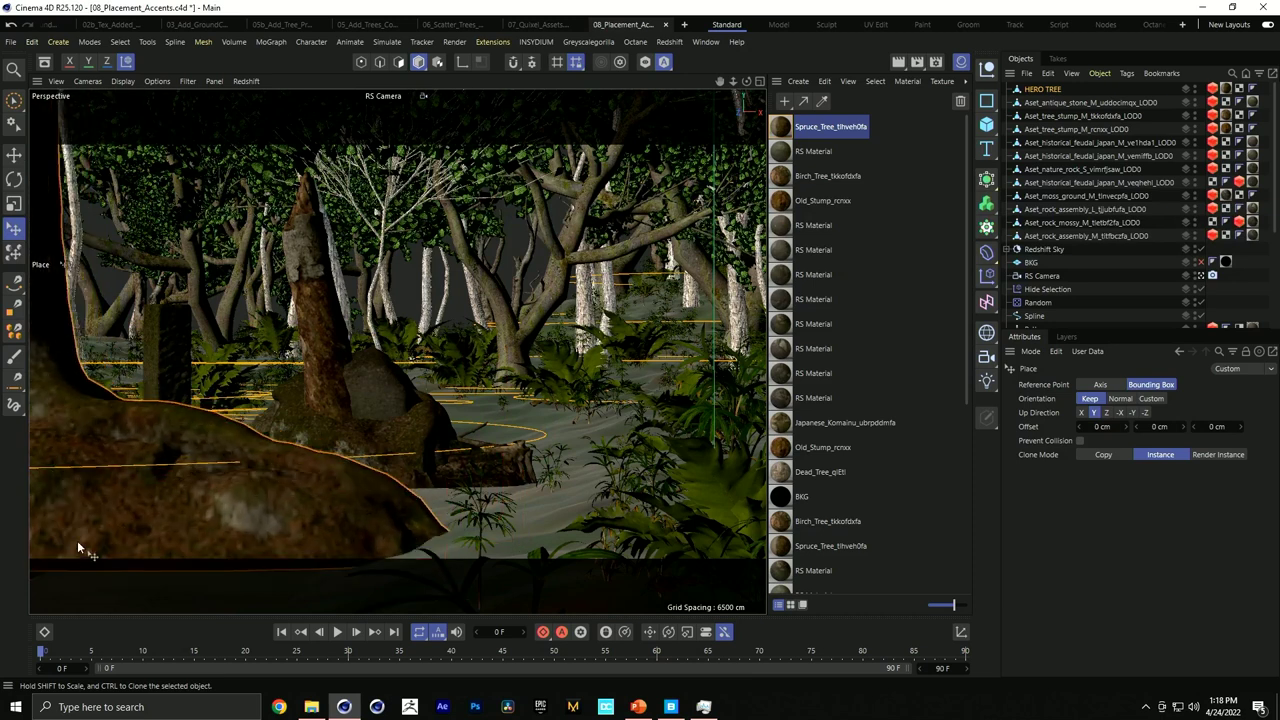
{"action": "left_click", "coordinate": [132, 82]}
Switch the viewport arrangement to 2 Views Stacked.
{"action": "mouse_move", "coordinate": [180, 82]}
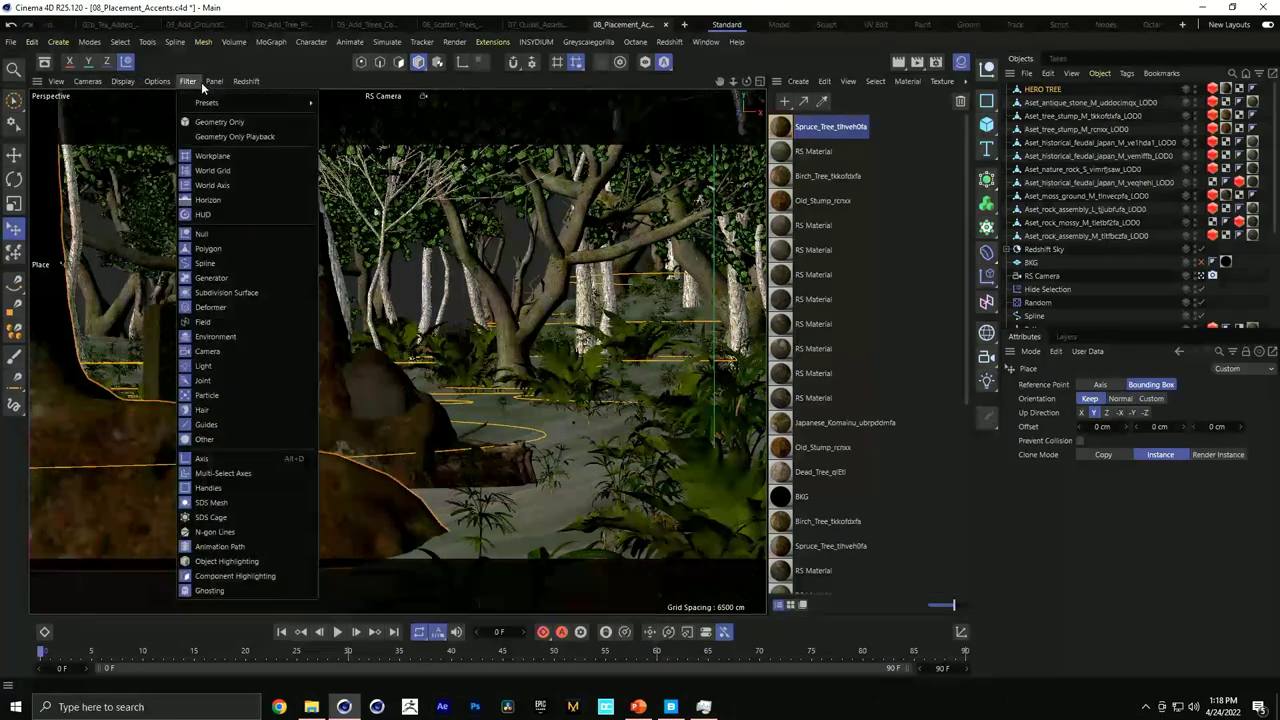
{"action": "mouse_move", "coordinate": [283, 106]}
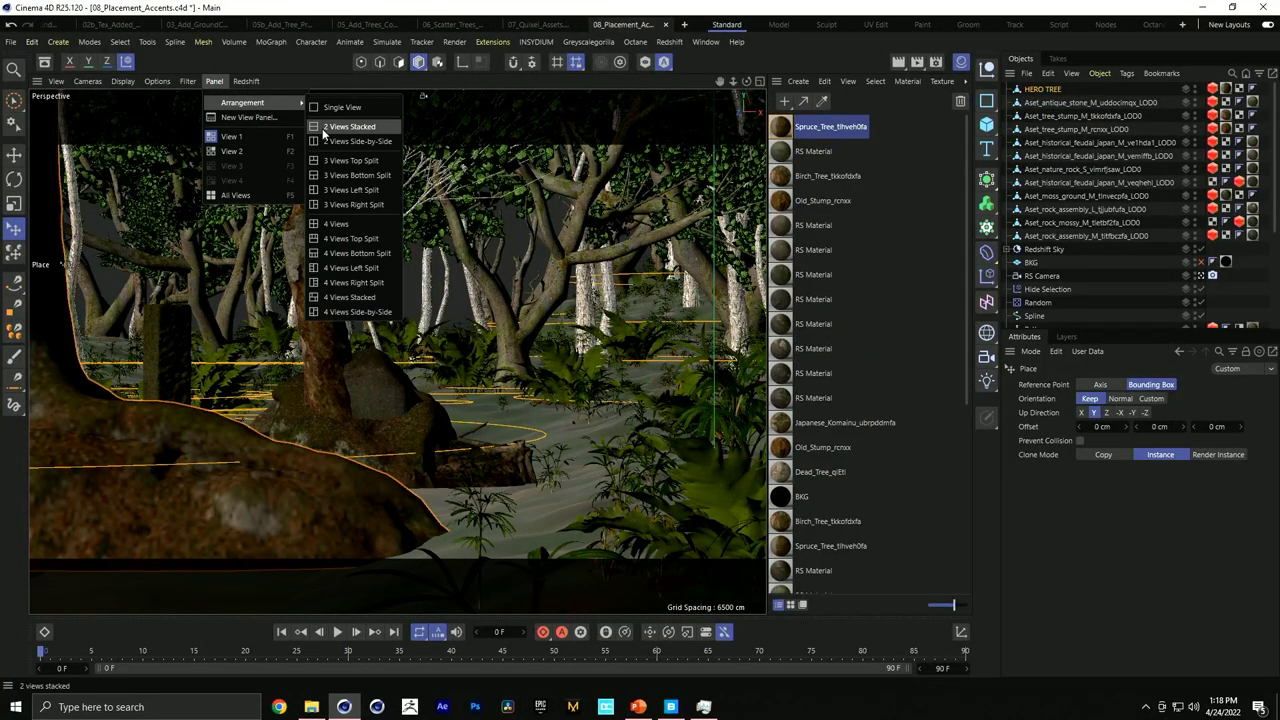
{"action": "left_click", "coordinate": [325, 128]}
Place the small rock onto the forest floor, then select the RS Camera.
{"action": "scroll", "coordinate": [333, 415], "scroll_direction": "down", "scroll_amount": 5}
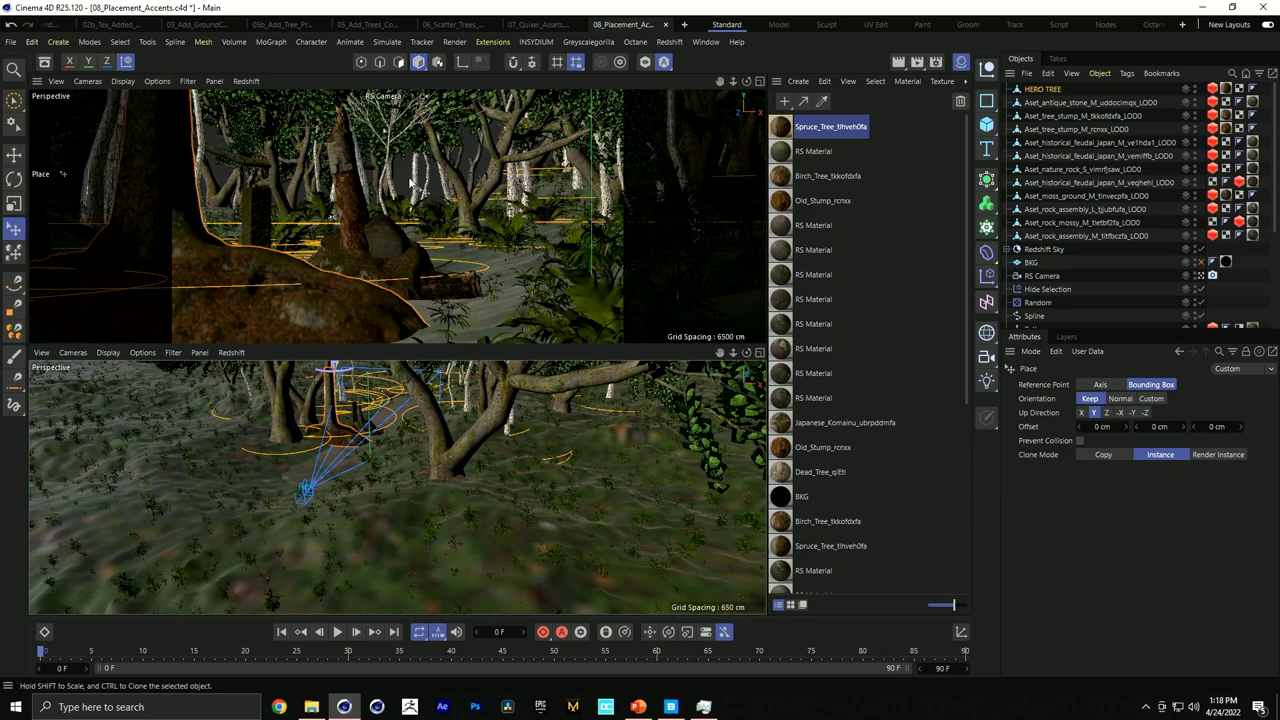
{"action": "scroll", "coordinate": [429, 423], "scroll_direction": "up", "scroll_amount": 5}
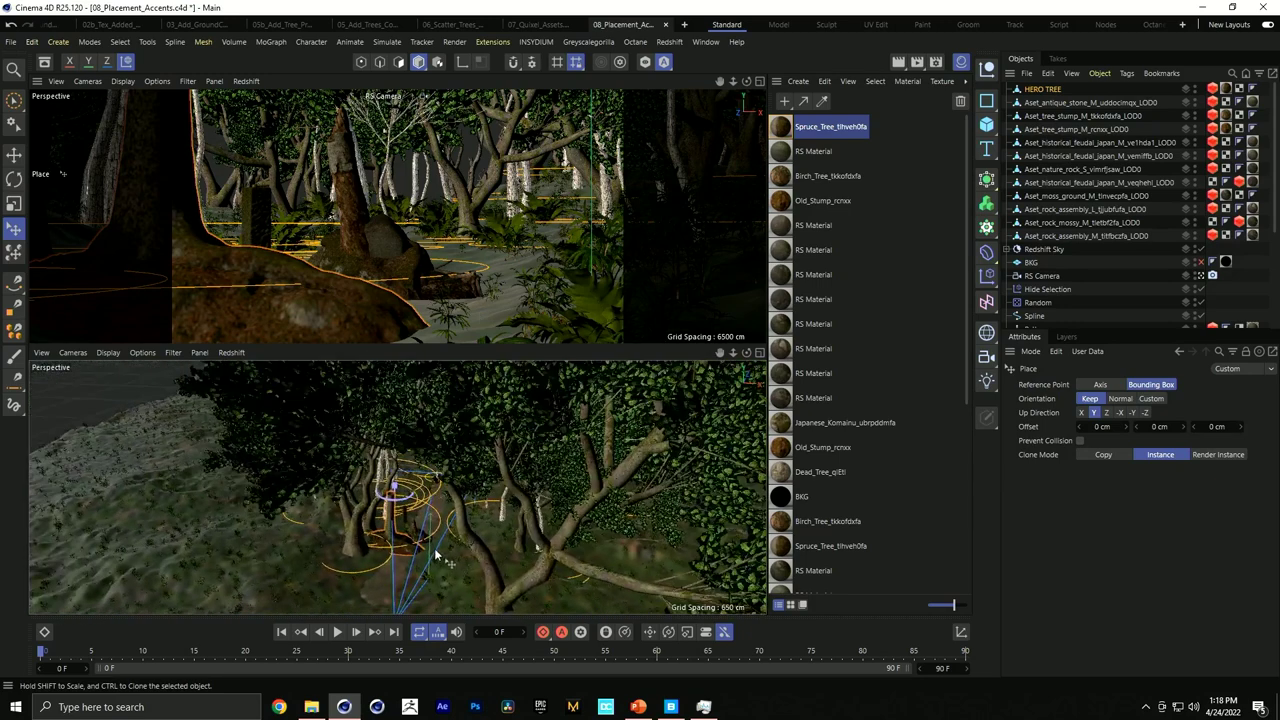
{"action": "scroll", "coordinate": [385, 545], "scroll_direction": "up", "scroll_amount": 3}
{"action": "left_click_drag", "start_coordinate": [385, 550], "coordinate": [375, 485]}
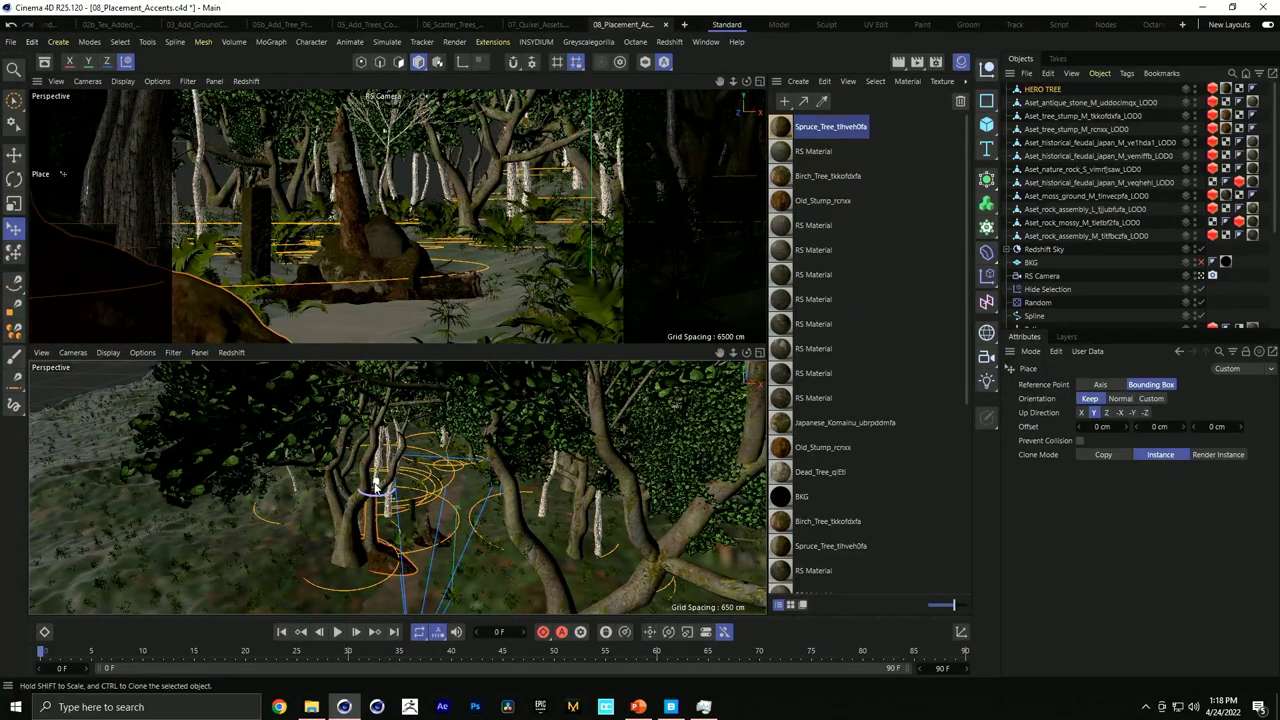
{"action": "left_click_drag", "start_coordinate": [505, 229], "coordinate": [478, 266]}
{"action": "left_click", "coordinate": [385, 272]}
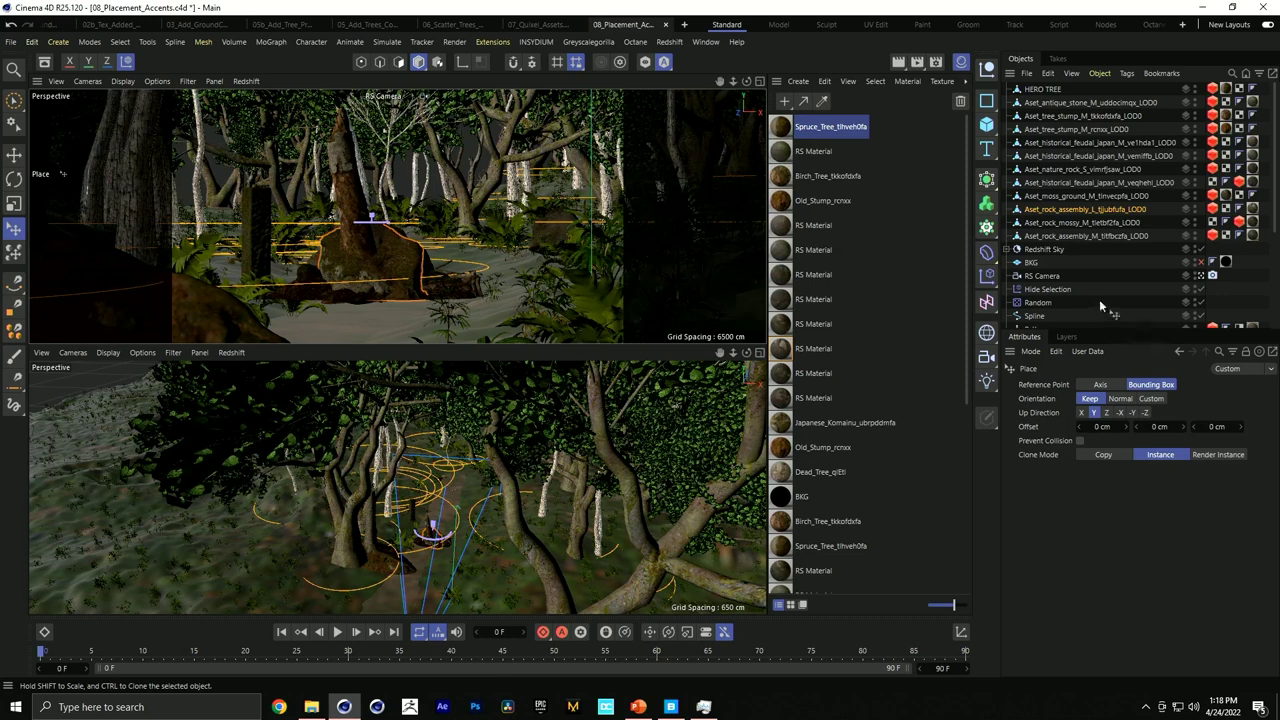
{"action": "left_click", "coordinate": [1041, 275]}
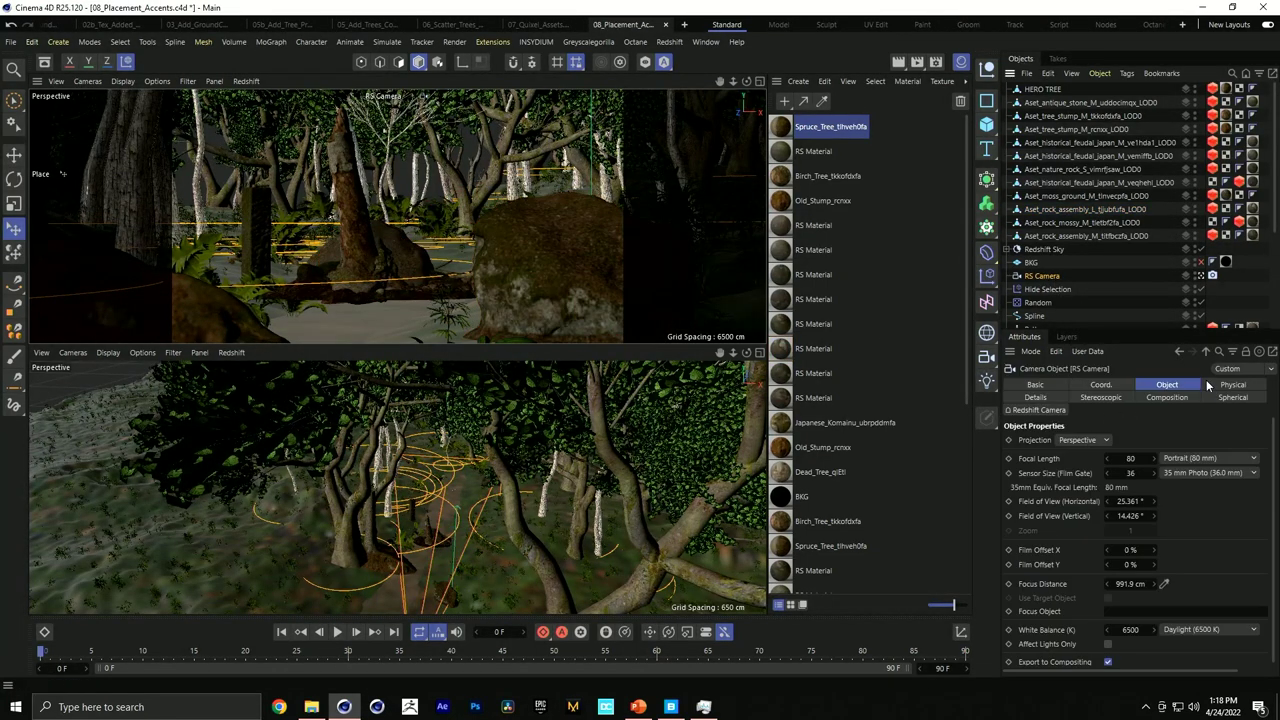
Enable the RS Camera's Composition Helpers to overlay grid and golden-spiral guides.
{"action": "left_click", "coordinate": [1180, 398]}
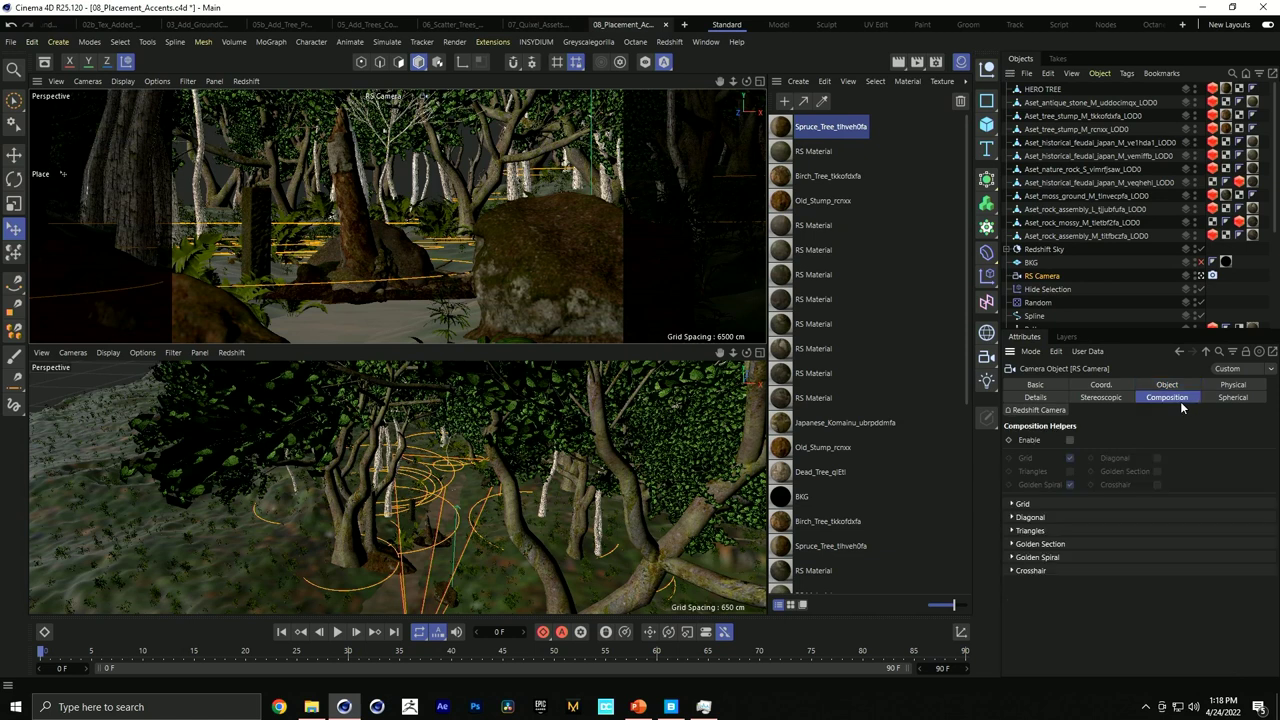
{"action": "left_click", "coordinate": [1070, 441]}
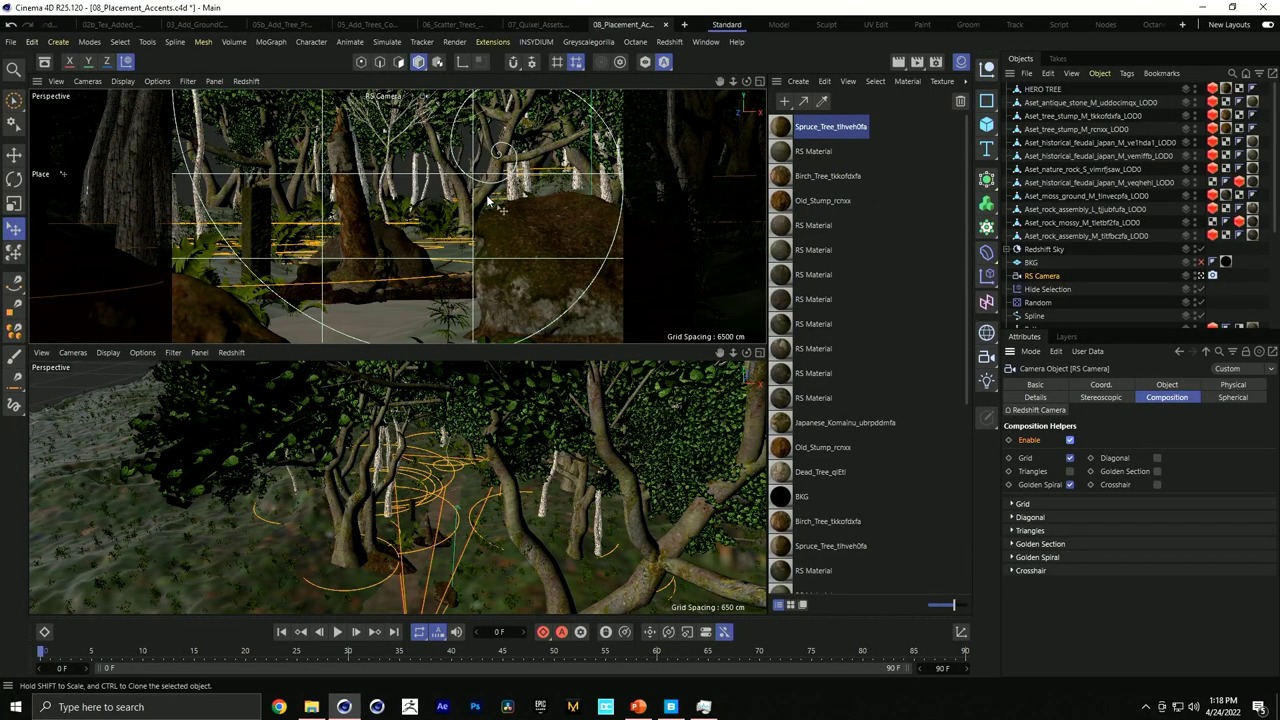
Push the large rock farther back in the camera view.
{"action": "left_click", "coordinate": [533, 244]}
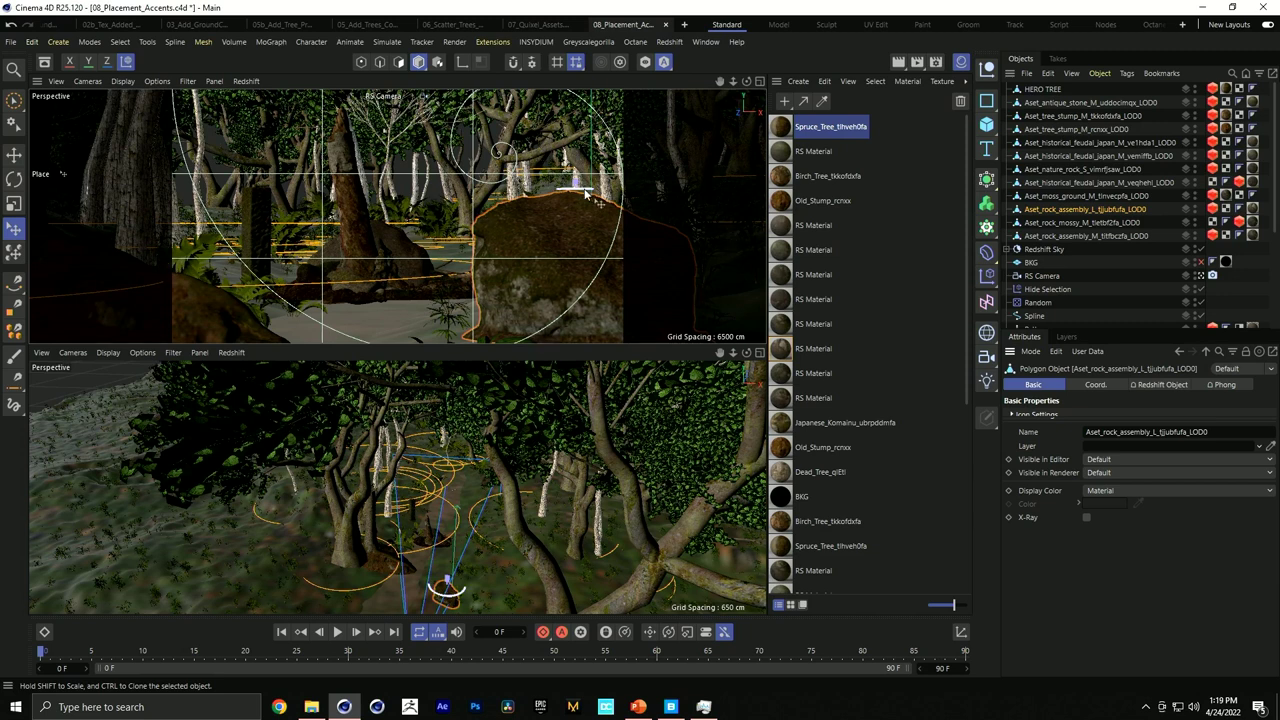
{"action": "left_click_drag", "start_coordinate": [585, 192], "coordinate": [470, 300]}
{"action": "left_click_drag", "start_coordinate": [482, 240], "coordinate": [465, 320]}
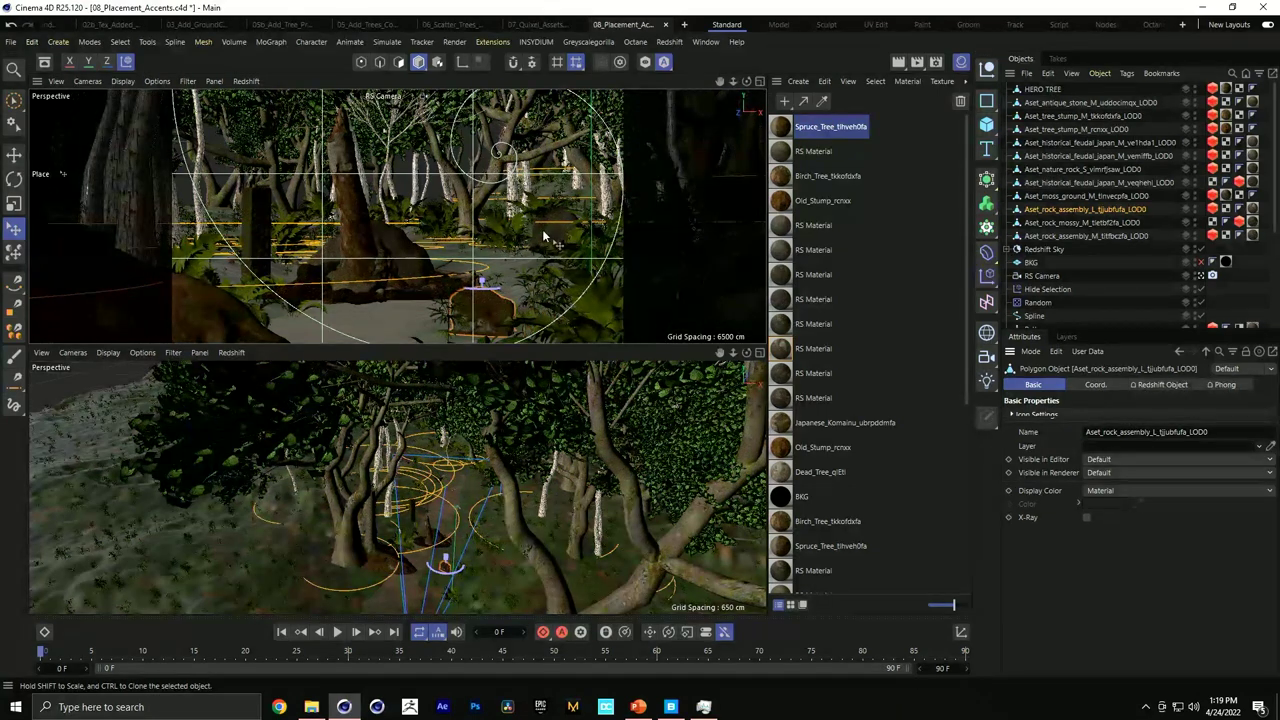
Move the tree stump to the left and reposition the feudal stone instance.
{"action": "left_click", "coordinate": [366, 265]}
{"action": "left_click_drag", "start_coordinate": [366, 265], "coordinate": [245, 245]}
{"action": "left_click", "coordinate": [363, 248]}
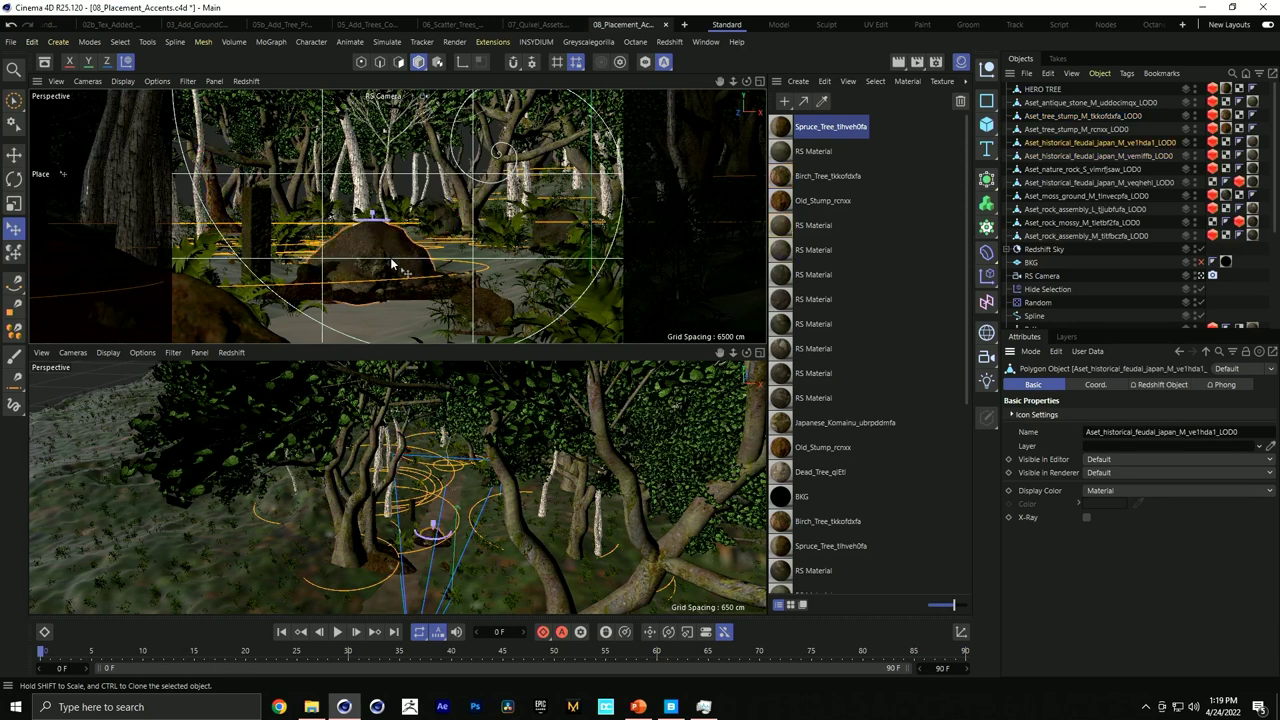
{"action": "left_click", "coordinate": [497, 256]}
{"action": "mouse_move", "coordinate": [497, 256]}
{"action": "left_mouse_down"}
{"action": "mouse_move", "coordinate": [500, 238]}
{"action": "mouse_move", "coordinate": [470, 232]}
{"action": "mouse_move", "coordinate": [400, 242]}
{"action": "mouse_move", "coordinate": [420, 260]}
{"action": "left_mouse_up"}
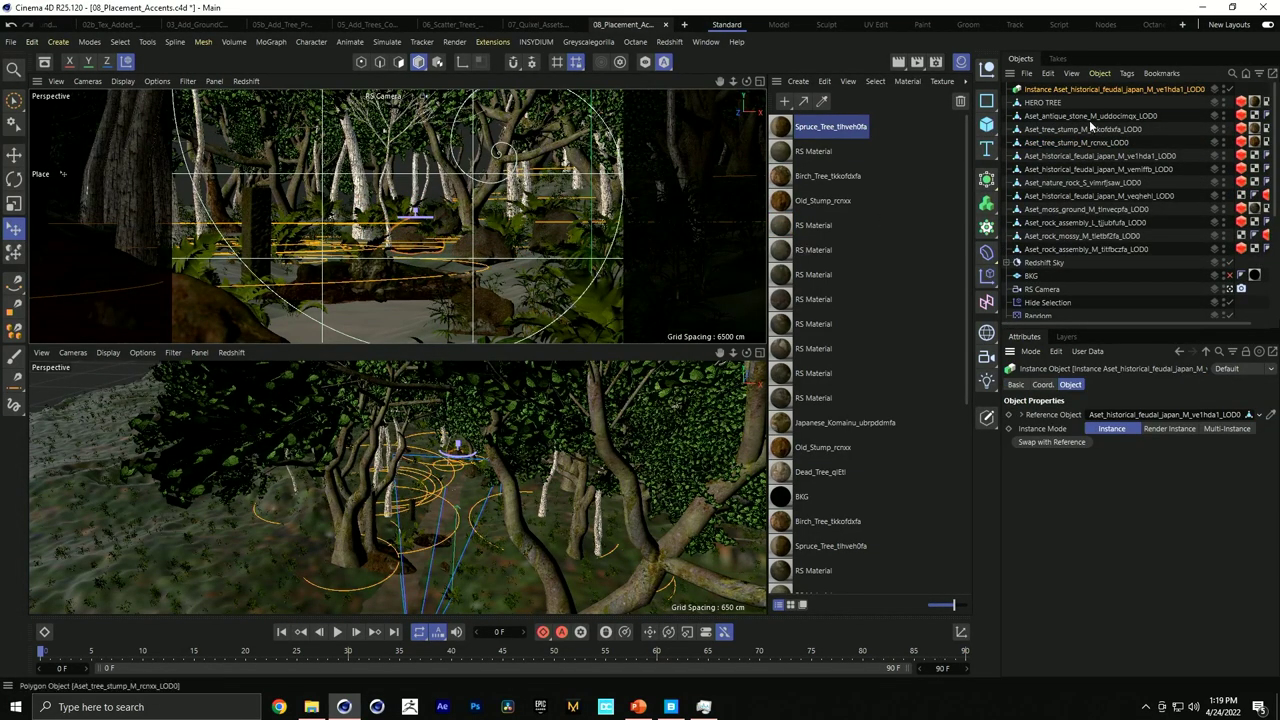
Set the stone to Render Instance and clone it onto the lower-left rock.
{"action": "left_click", "coordinate": [1193, 432]}
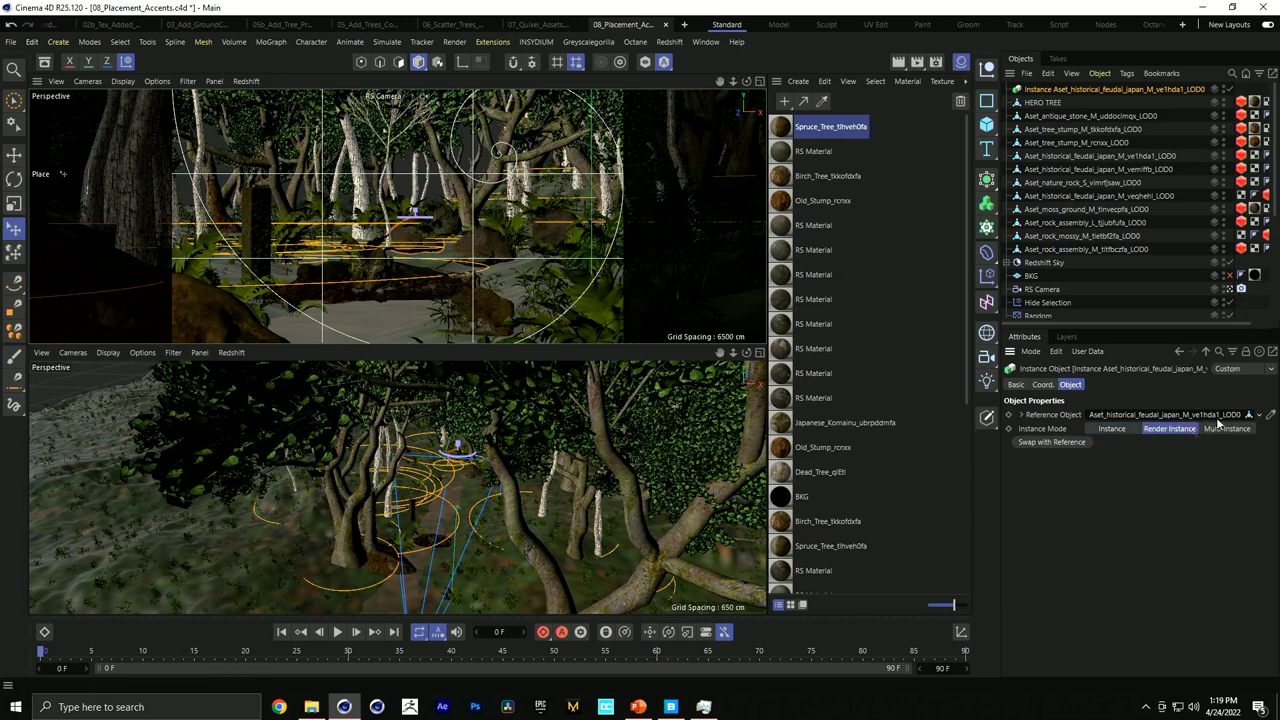
{"action": "mouse_move", "coordinate": [404, 243]}
{"action": "left_mouse_down", "text": "ctrl"}
{"action": "mouse_move", "coordinate": [385, 232]}
{"action": "mouse_move", "coordinate": [300, 285]}
{"action": "mouse_move", "coordinate": [290, 315]}
{"action": "mouse_move", "coordinate": [310, 348]}
{"action": "left_mouse_up", "text": "ctrl"}
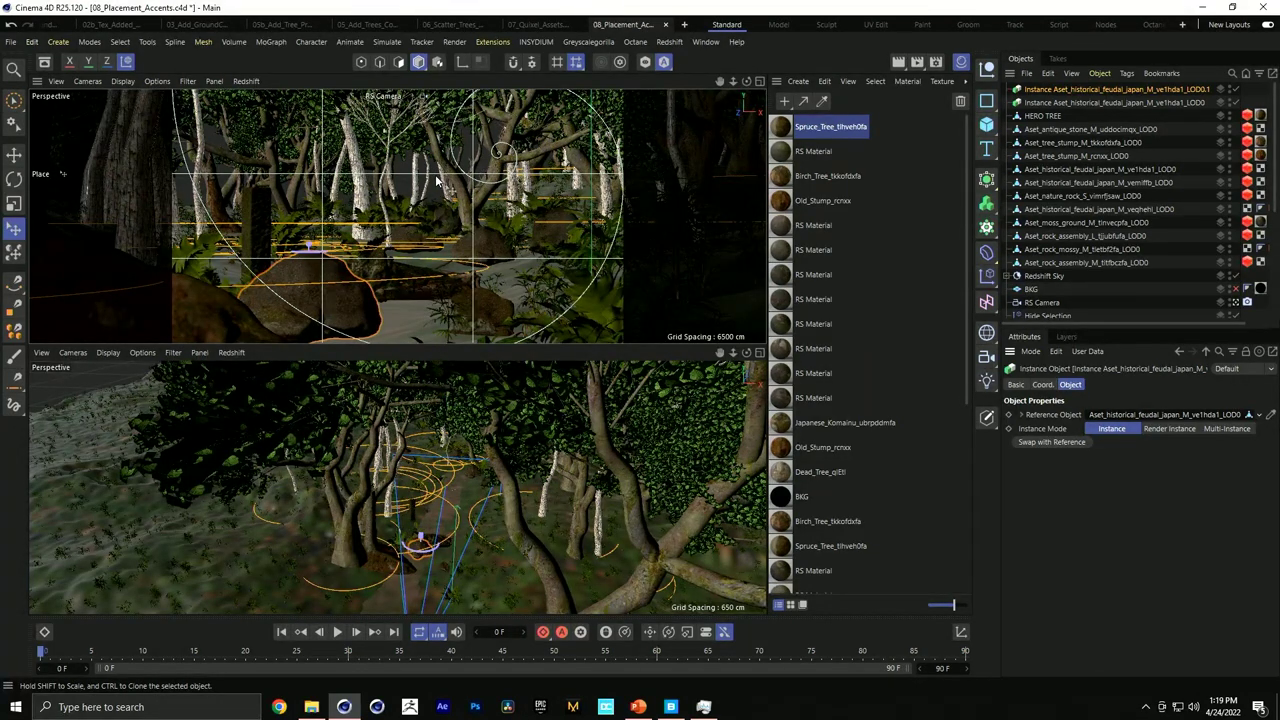
Play 12_Modeling Timelapse.mp4 from the project folder.
{"action": "left_click", "coordinate": [311, 706]}
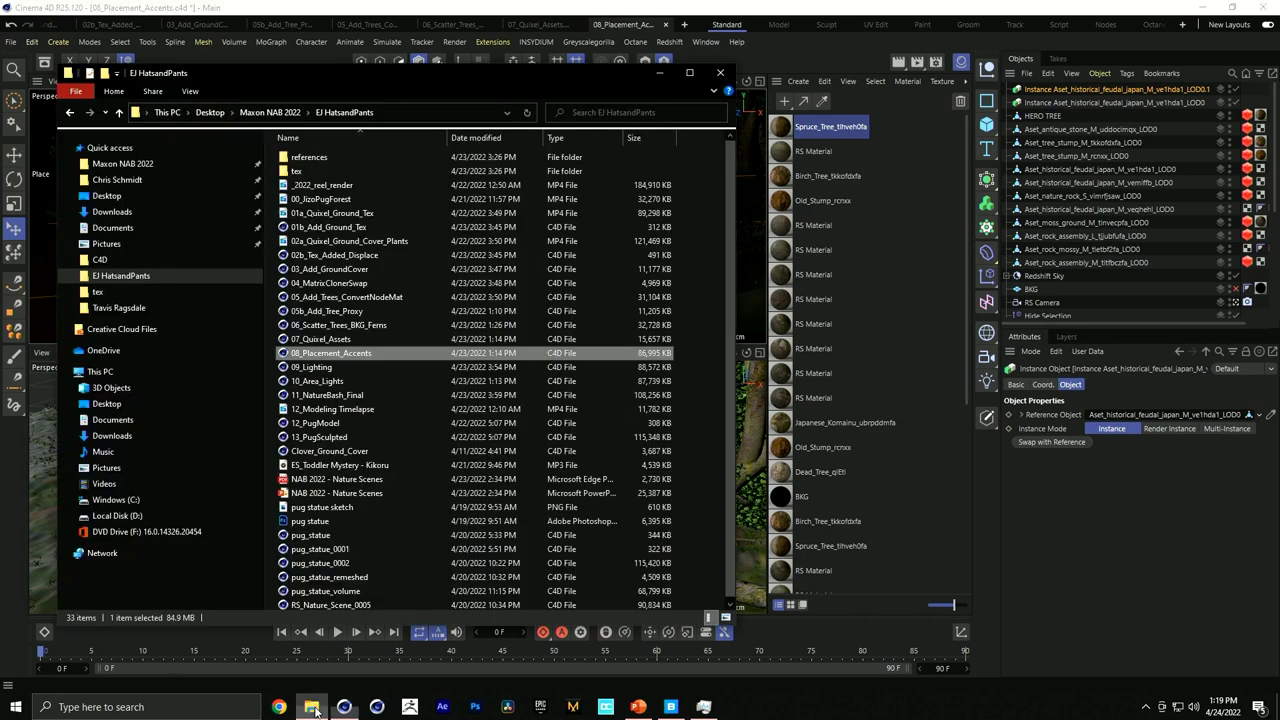
{"action": "double_click", "coordinate": [330, 409]}
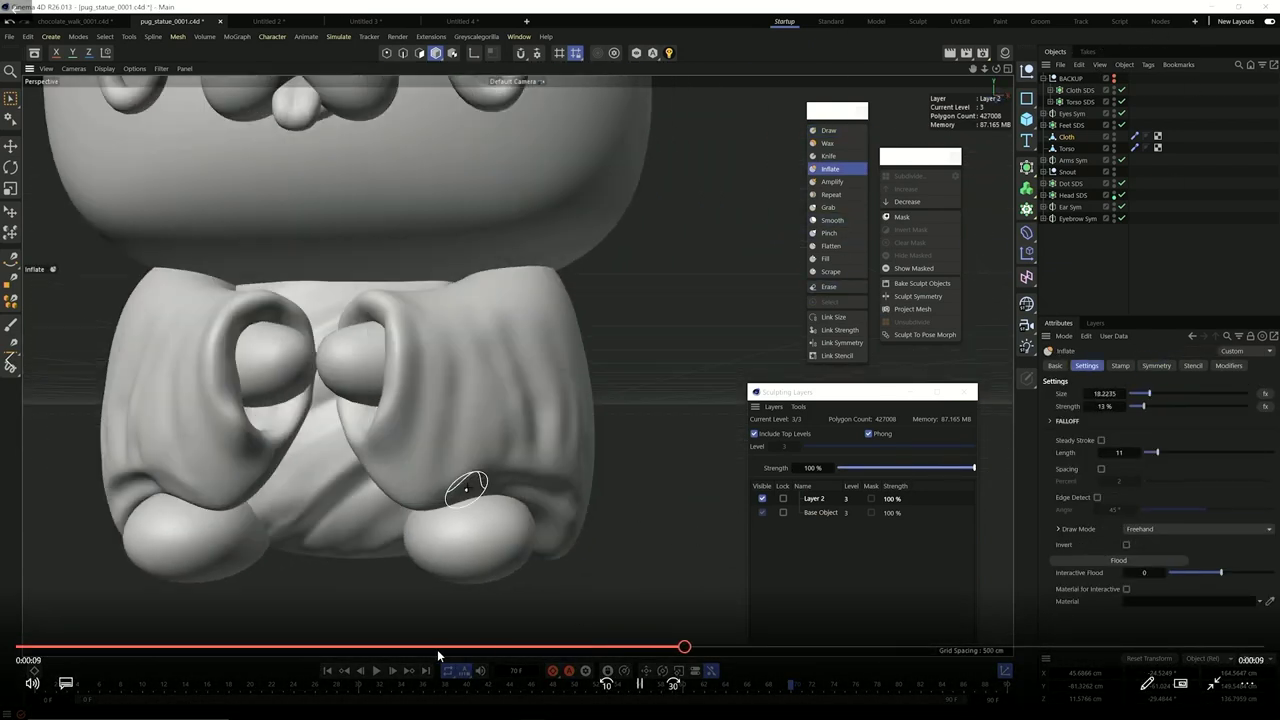
Pause and close the timelapse video, returning to the Cinema 4D placement scene.
{"action": "left_click", "coordinate": [600, 623]}
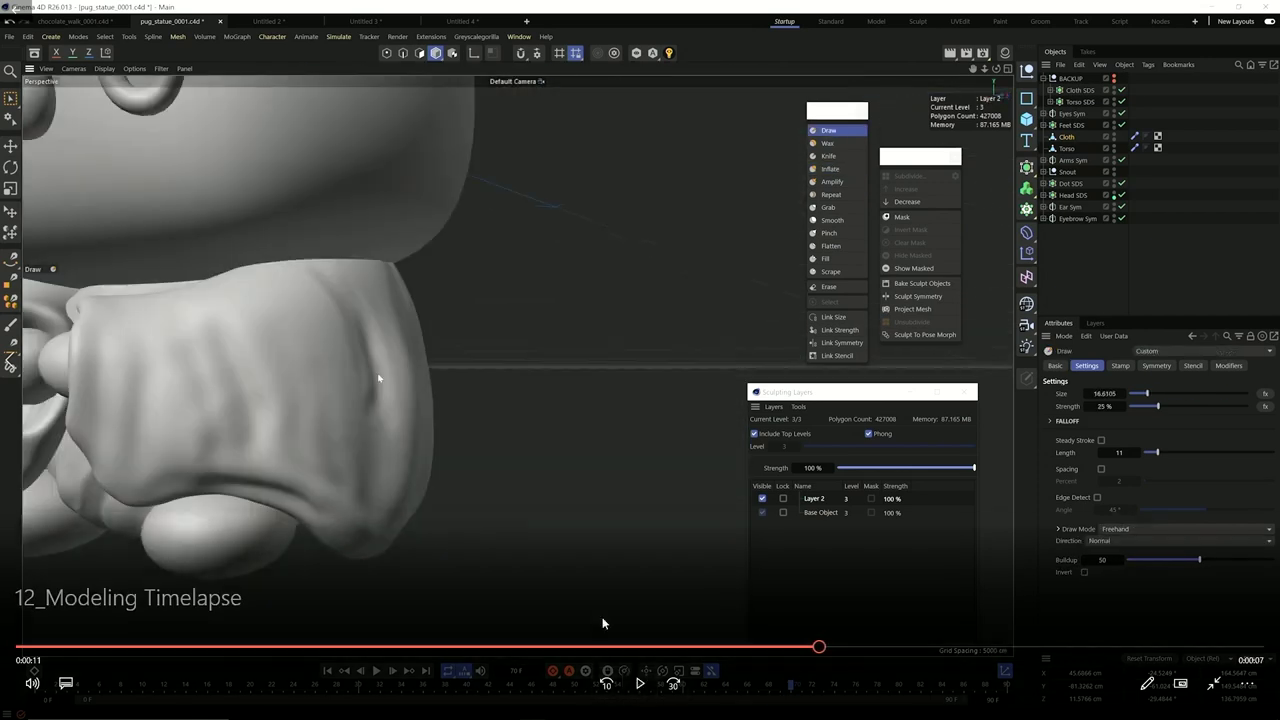
{"action": "key", "text": "Escape"}
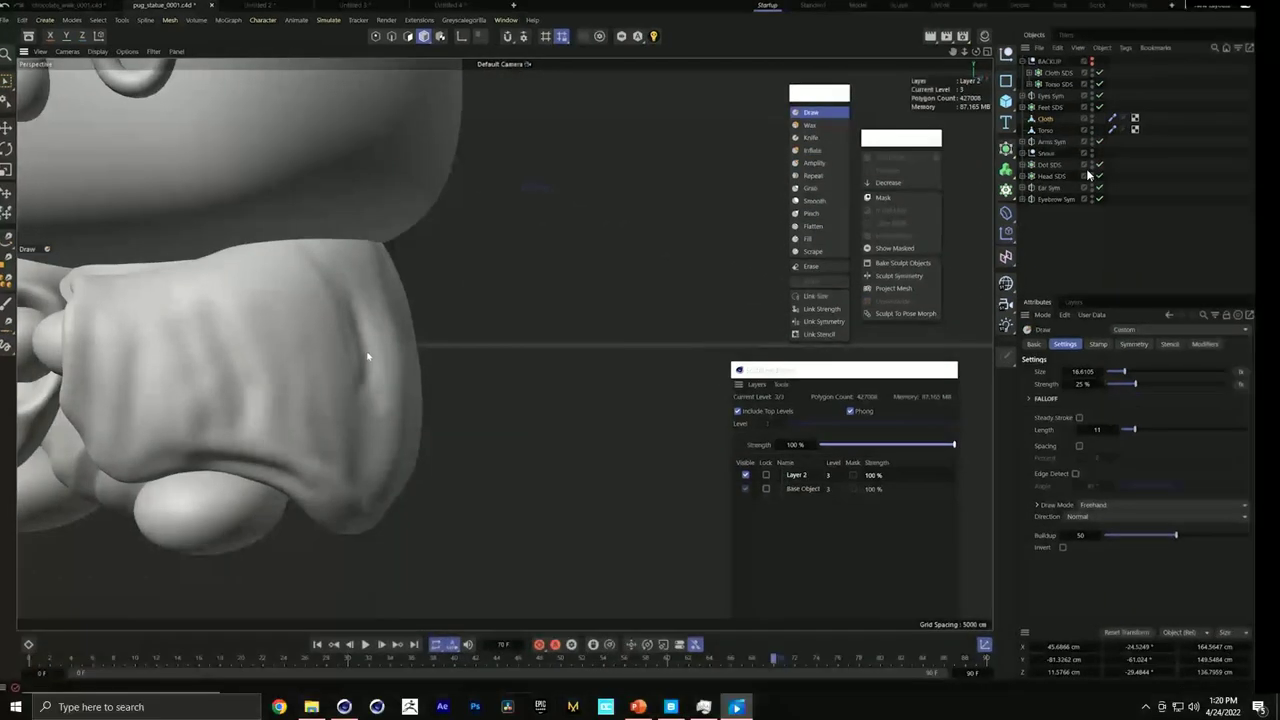
{"action": "left_click", "coordinate": [1260, 10]}
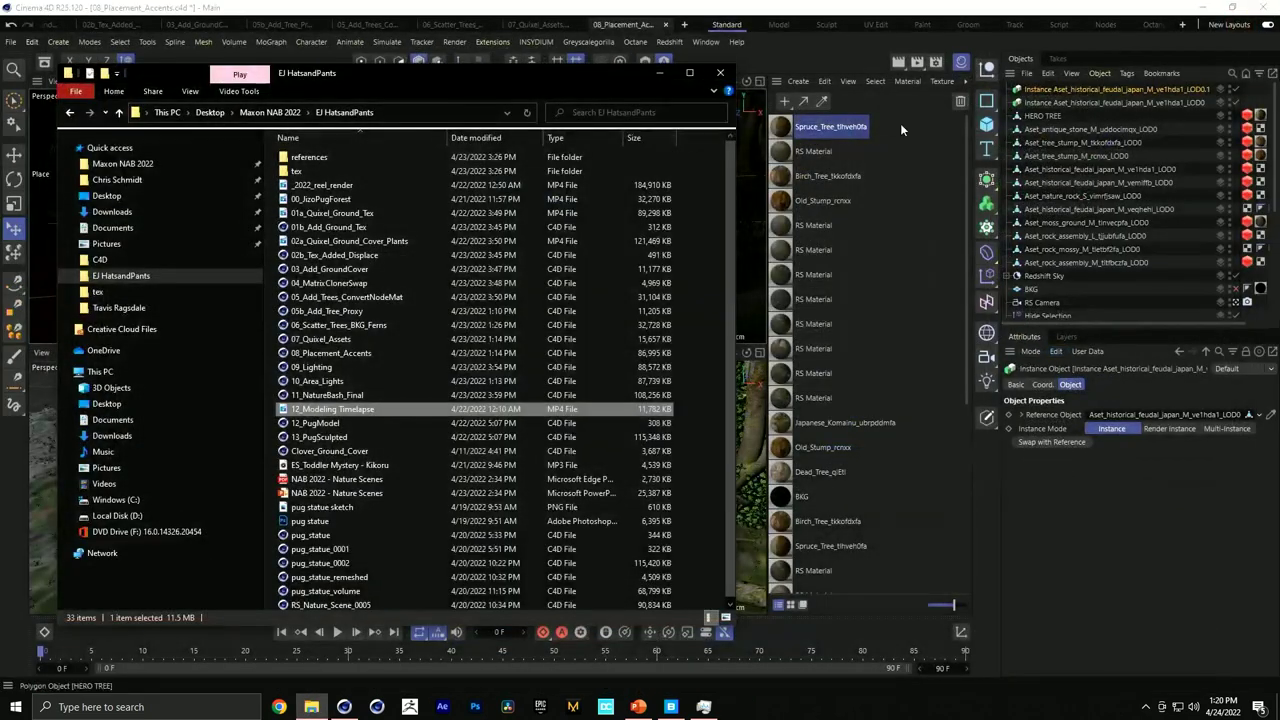
{"action": "left_click", "coordinate": [834, 57]}
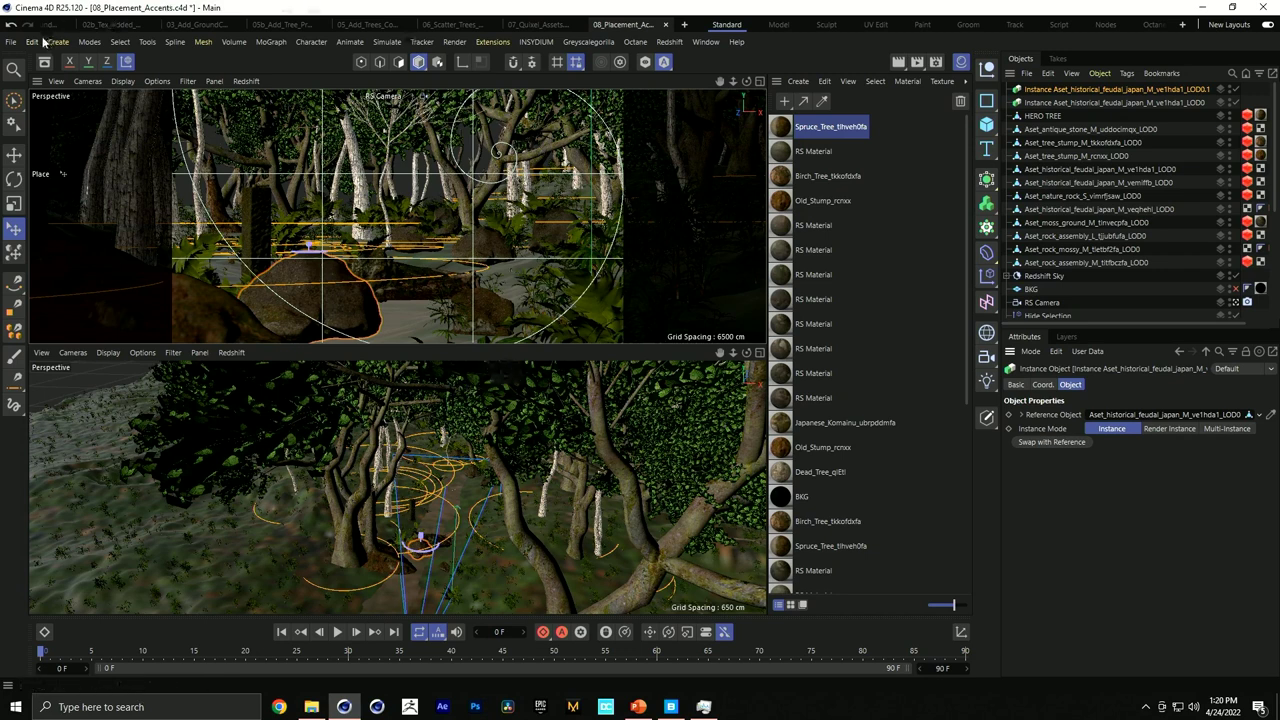
In the 02b_Tex_Added_Displace scene, lower the path spline slightly along Y.
{"action": "left_click", "coordinate": [96, 25]}
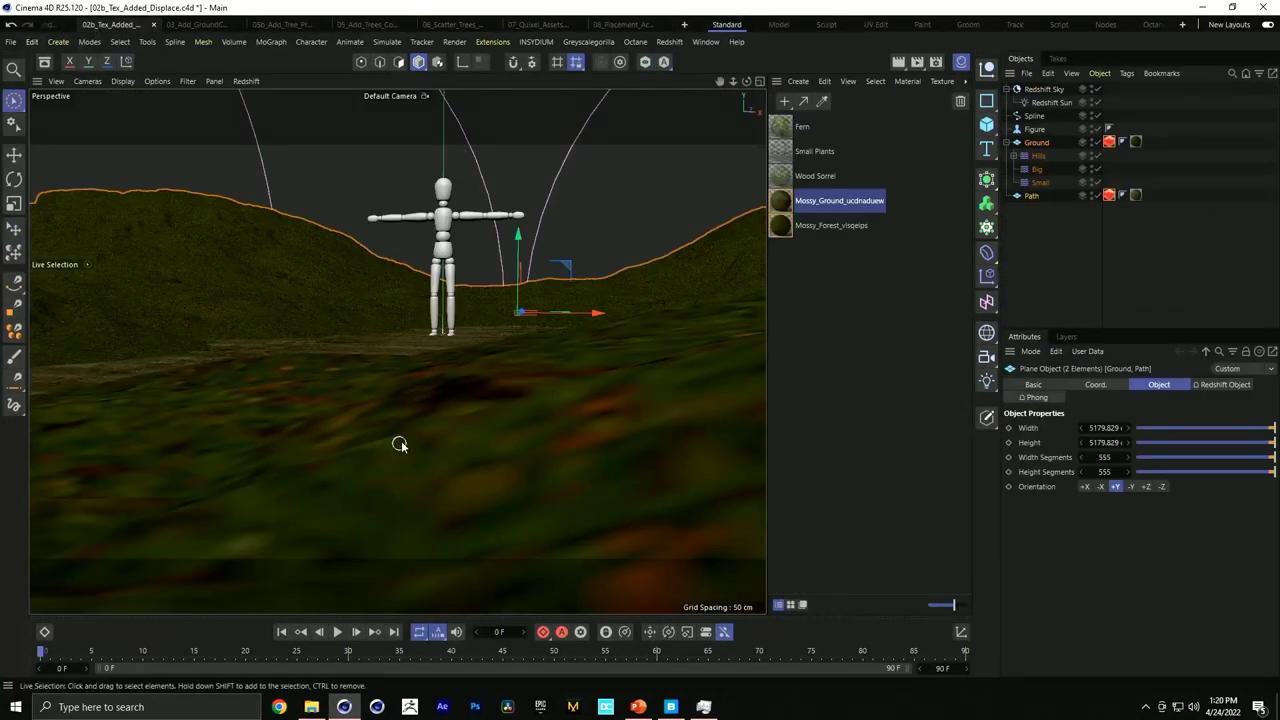
{"action": "key", "text": "e"}
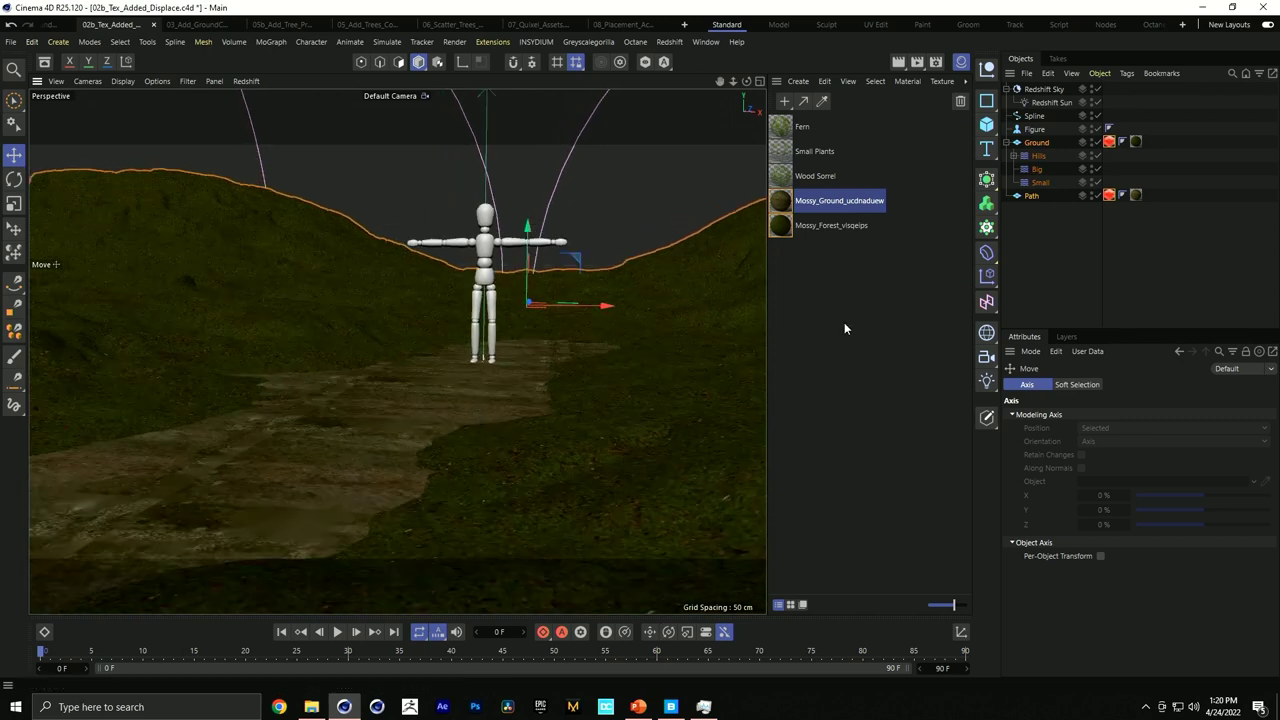
{"action": "left_click", "coordinate": [1034, 116]}
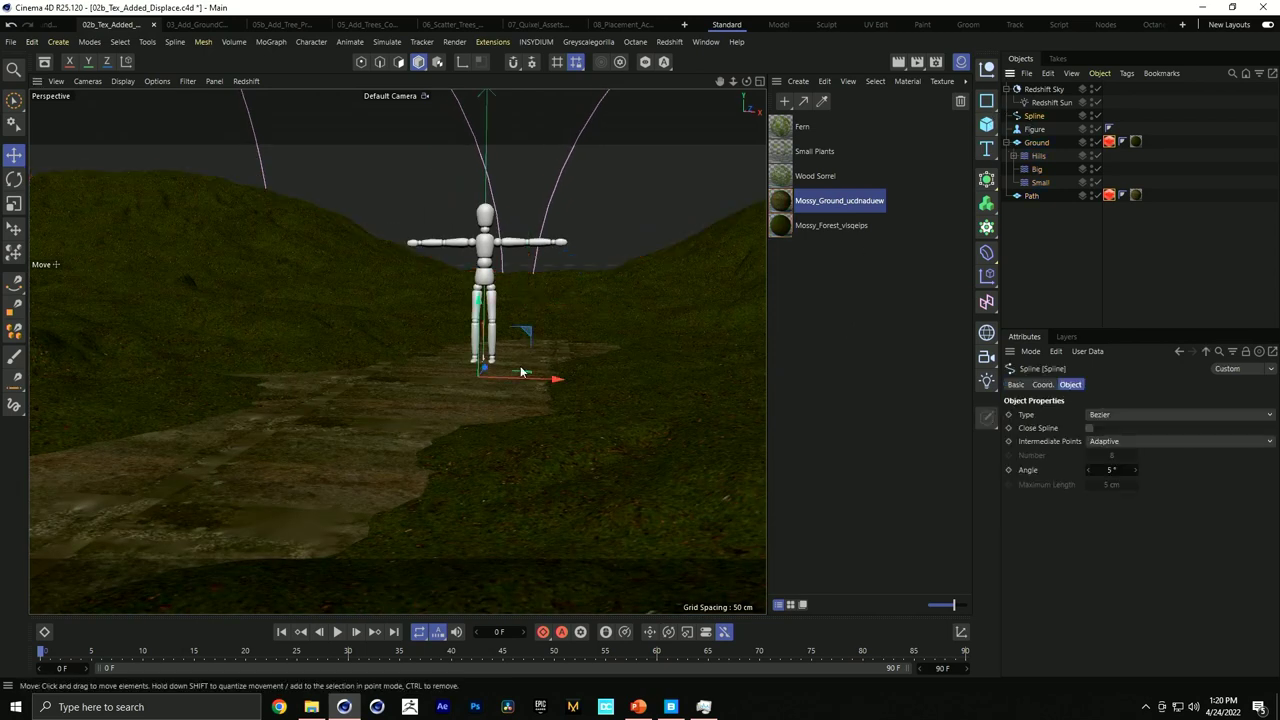
{"action": "left_click_drag", "start_coordinate": [486, 358], "coordinate": [488, 308]}
{"action": "mouse_move", "coordinate": [490, 312]}
{"action": "left_mouse_down"}
{"action": "mouse_move", "coordinate": [490, 355]}
{"action": "mouse_move", "coordinate": [470, 360]}
{"action": "mouse_move", "coordinate": [520, 364]}
{"action": "mouse_move", "coordinate": [460, 364]}
{"action": "mouse_move", "coordinate": [453, 340]}
{"action": "mouse_move", "coordinate": [458, 375]}
{"action": "left_mouse_up"}
Expand the Hills displacer to reveal its spherical fields and orbit the view.
{"action": "key", "text": "r"}
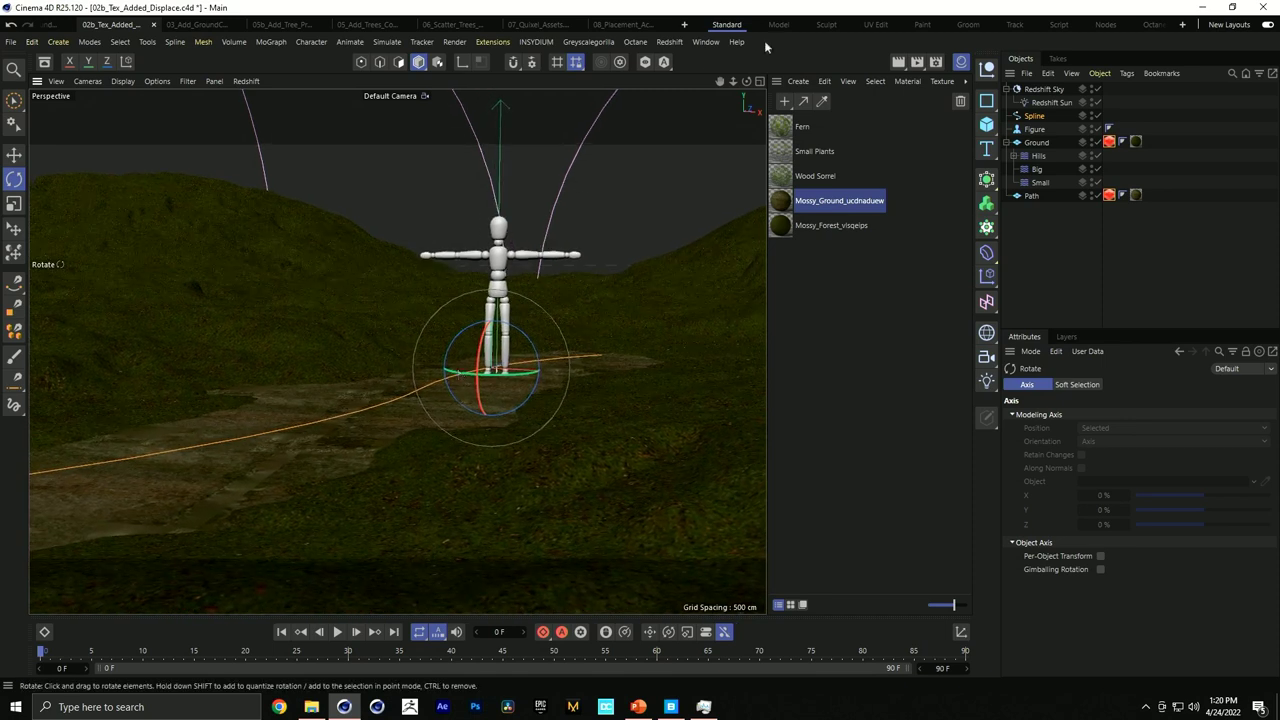
{"action": "left_click", "coordinate": [1039, 156]}
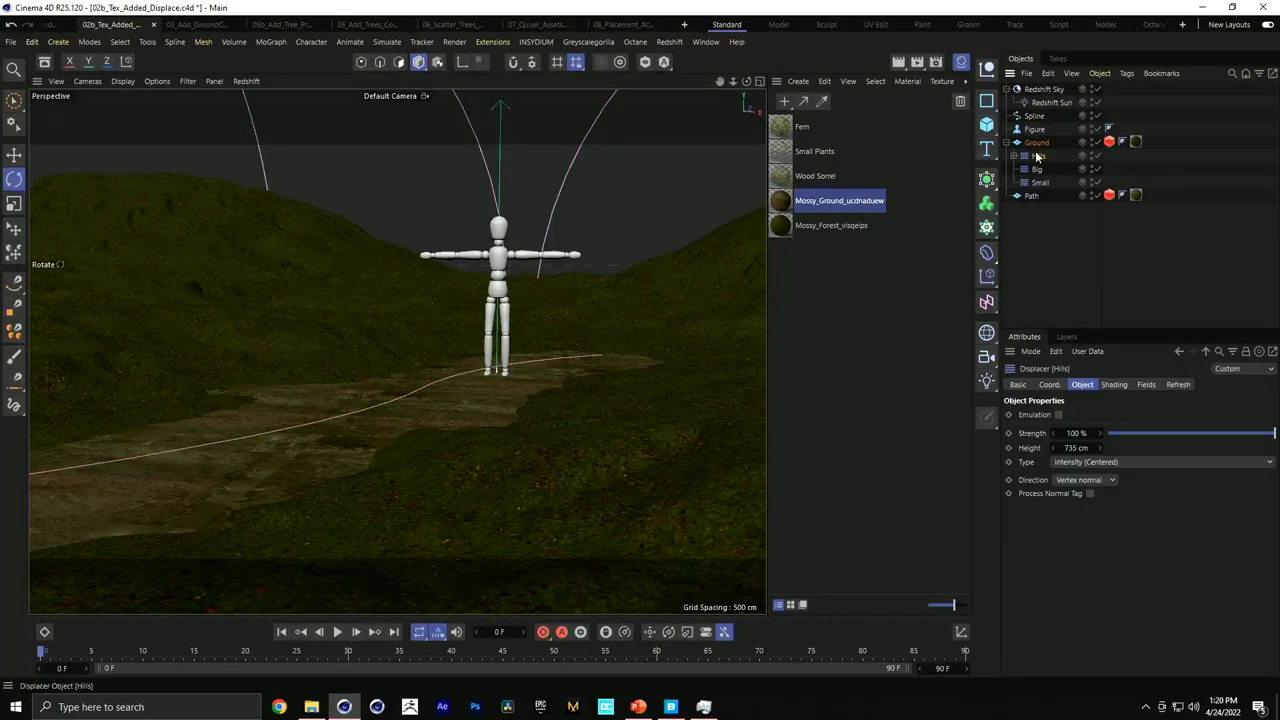
{"action": "left_click", "coordinate": [1013, 156]}
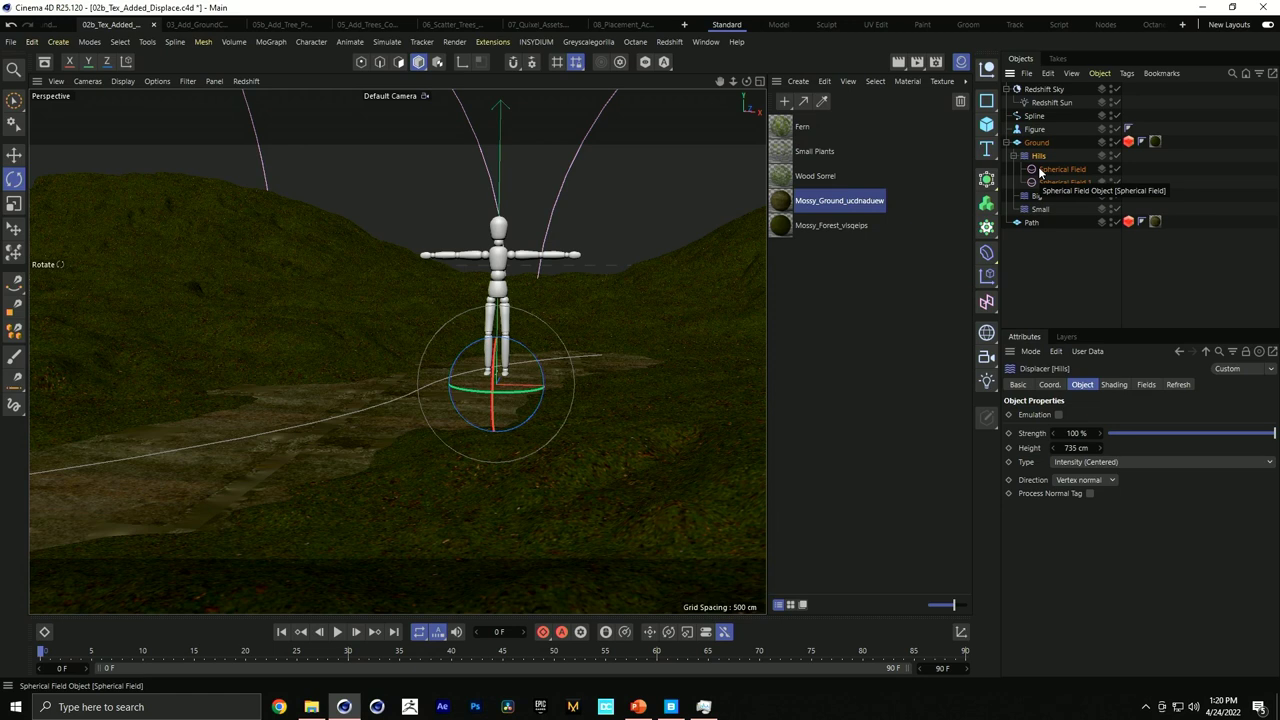
{"action": "scroll", "coordinate": [457, 271], "scroll_direction": "up", "scroll_amount": 3}
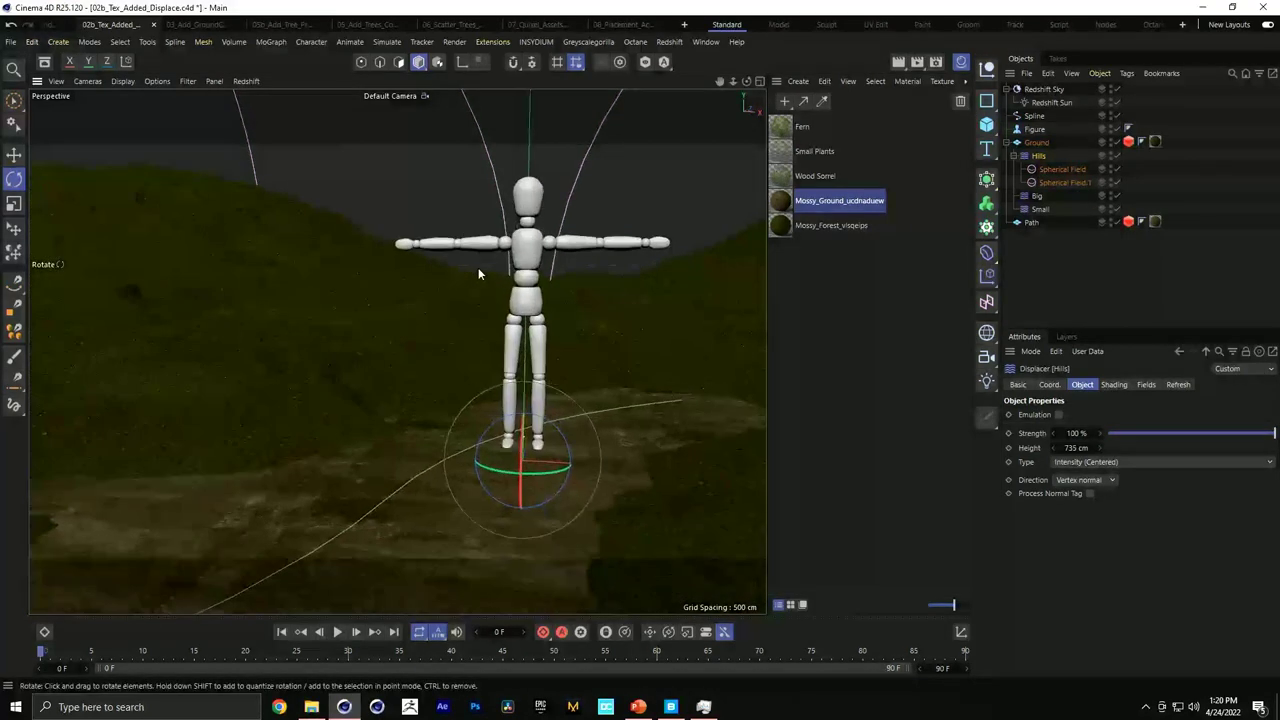
{"action": "left_click_drag", "start_coordinate": [478, 267], "coordinate": [505, 306], "text": "alt"}
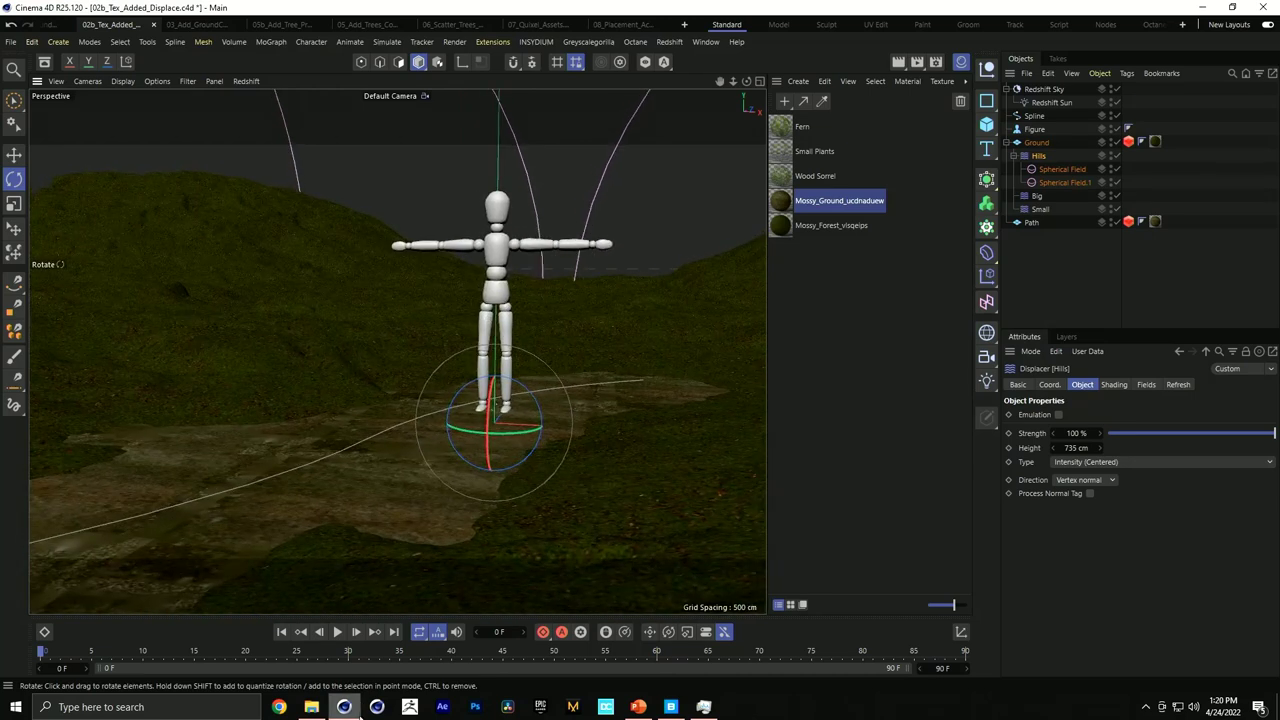
Play the 00_JizoPugForest render from the project folder.
{"action": "left_click", "coordinate": [322, 710]}
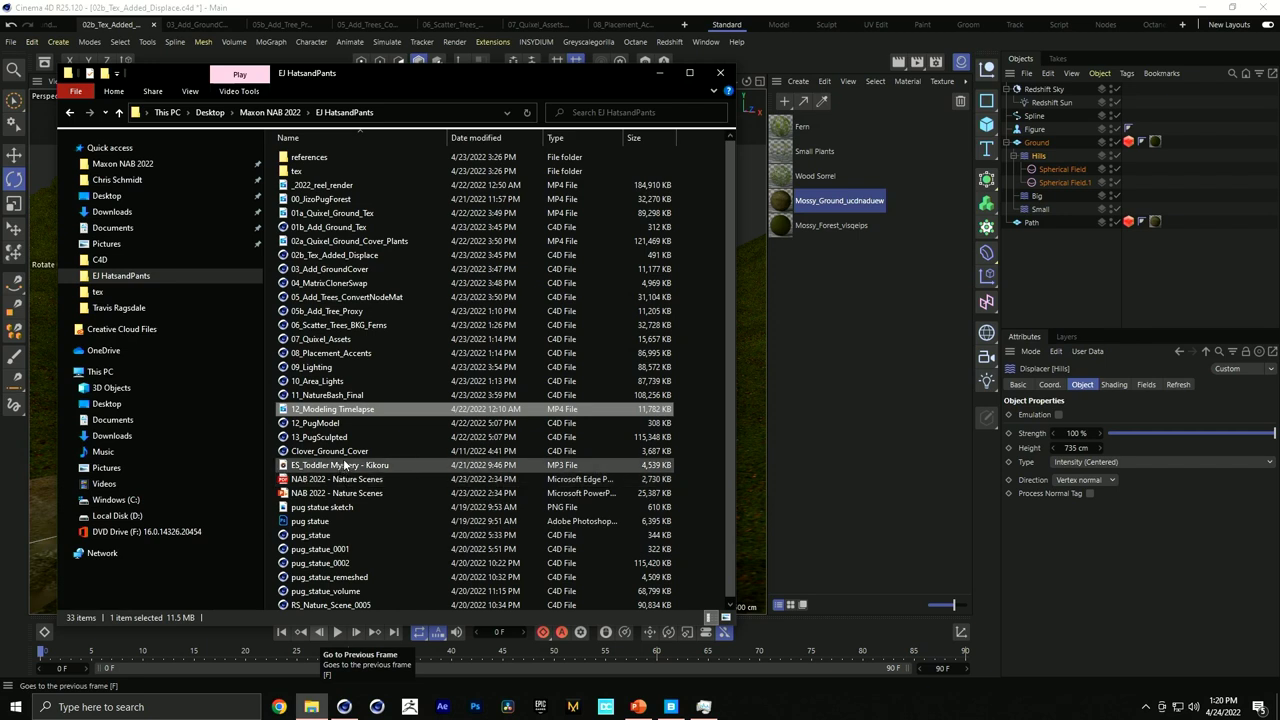
{"action": "scroll", "coordinate": [344, 465], "scroll_direction": "down", "scroll_amount": 1}
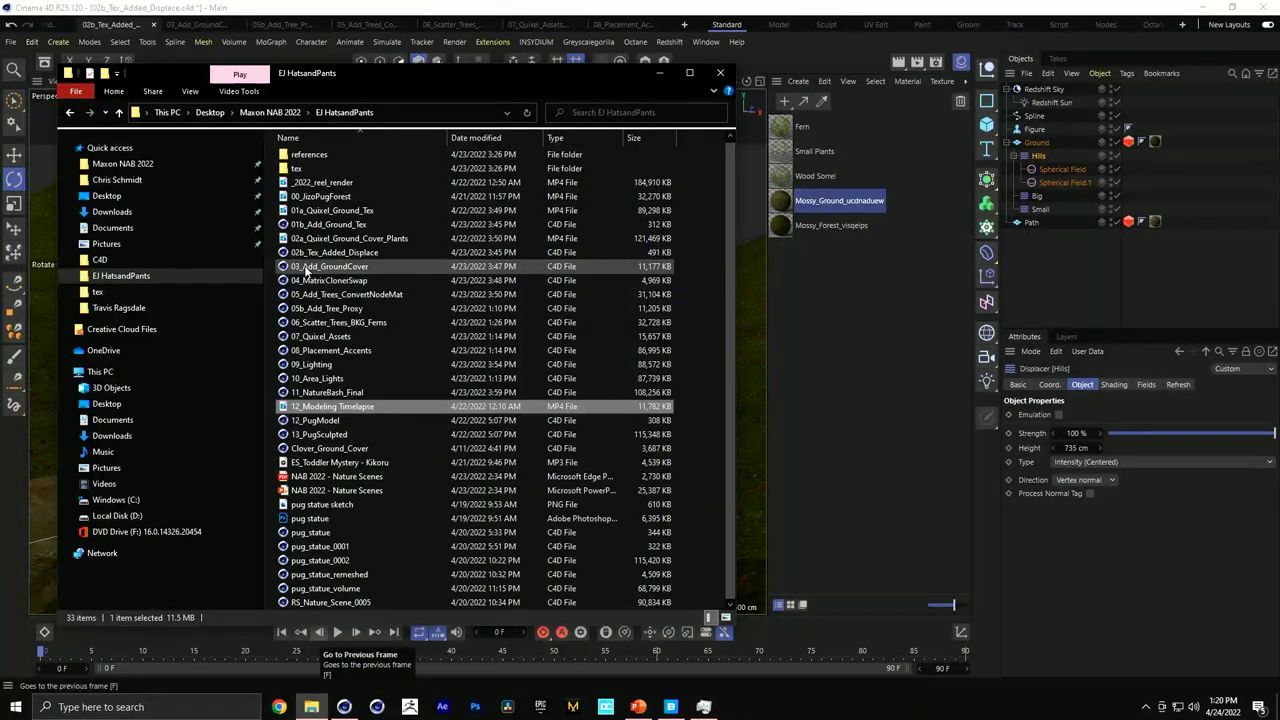
{"action": "double_click", "coordinate": [357, 195]}
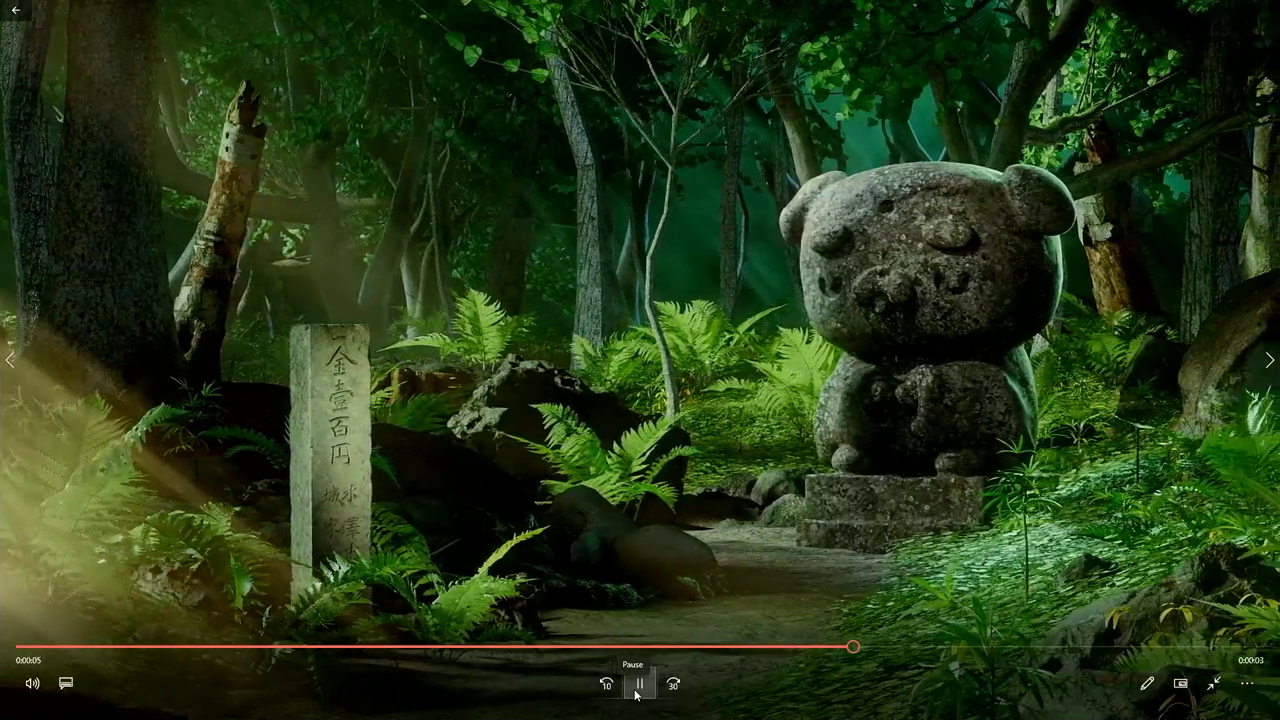
Pause the 00_JizoPugForest render partway and close the player.
{"action": "left_click", "coordinate": [638, 686]}
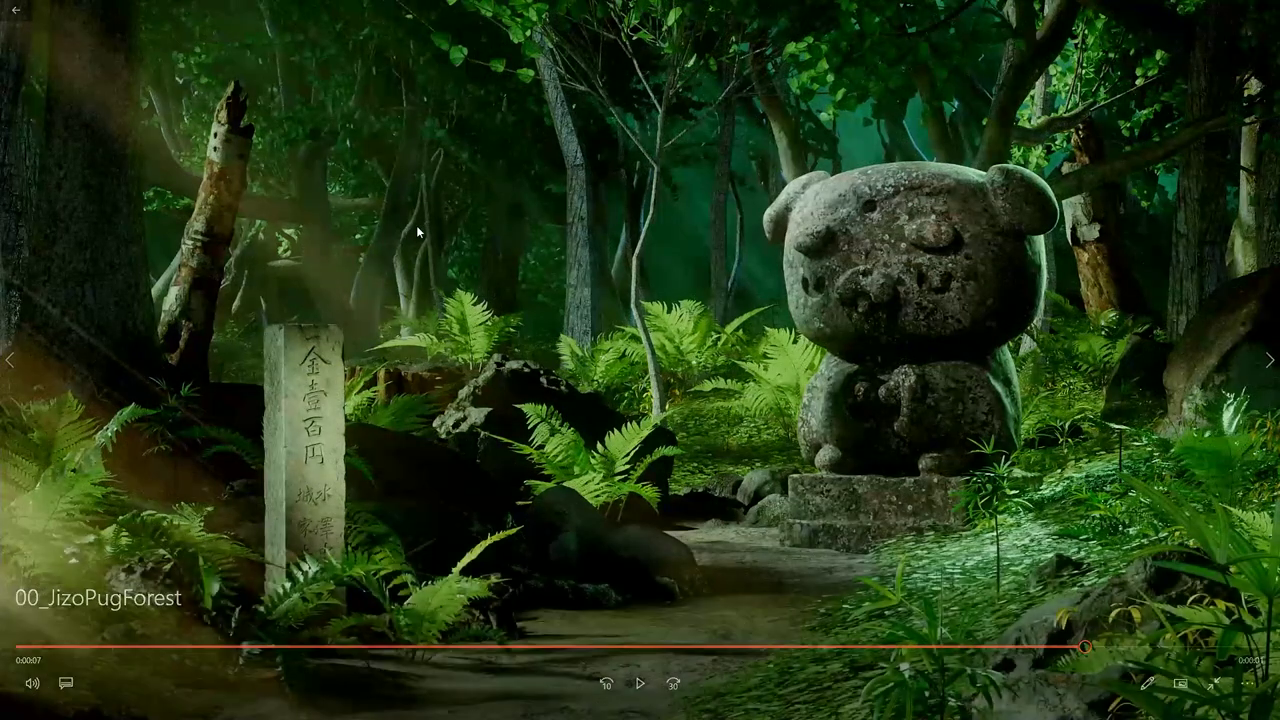
{"action": "left_click", "coordinate": [1264, 9]}
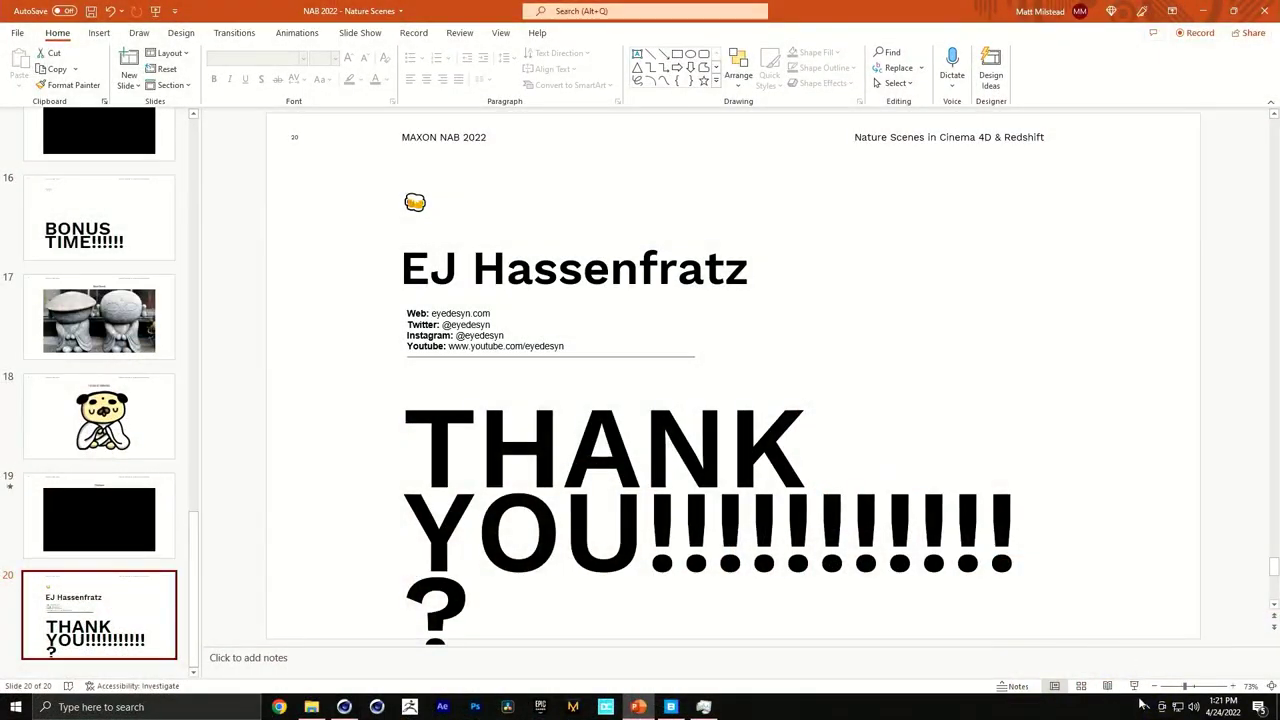
Present the Thank You slide 20 as a full-screen slide show.
{"action": "left_click", "coordinate": [1135, 686]}
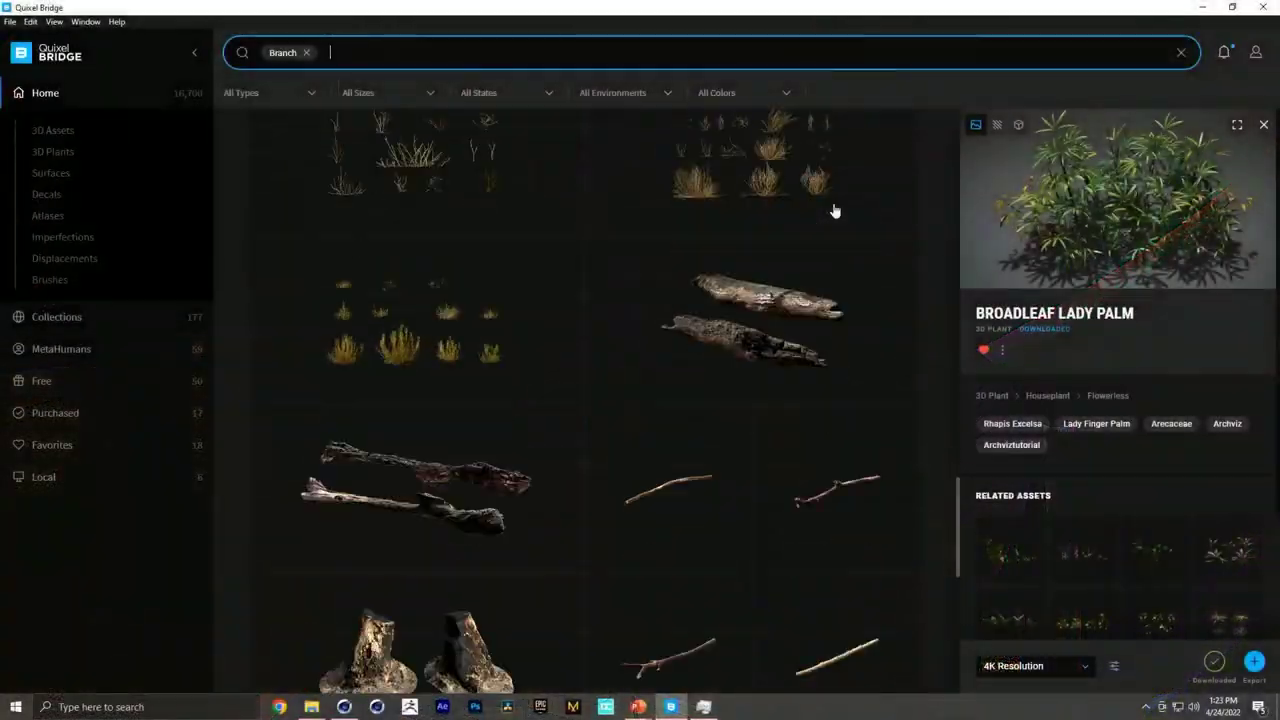
Preview Branch results: Wisteria, Trailing Lantana, Coleus Blumei, Ornamental Plum Flower, Thai Beach Branch, Coast Saltbush.
{"action": "scroll", "coordinate": [835, 210], "scroll_direction": "down", "scroll_amount": 12}
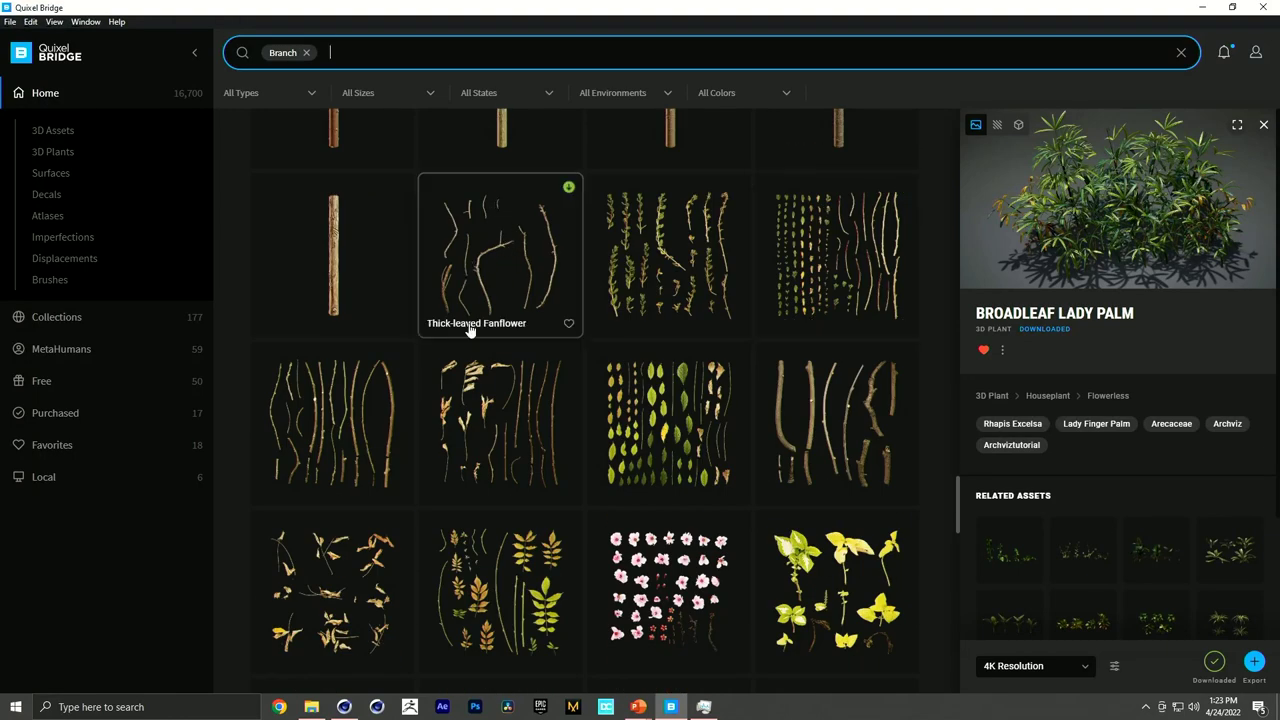
{"action": "scroll", "coordinate": [877, 210], "scroll_direction": "down", "scroll_amount": 2}
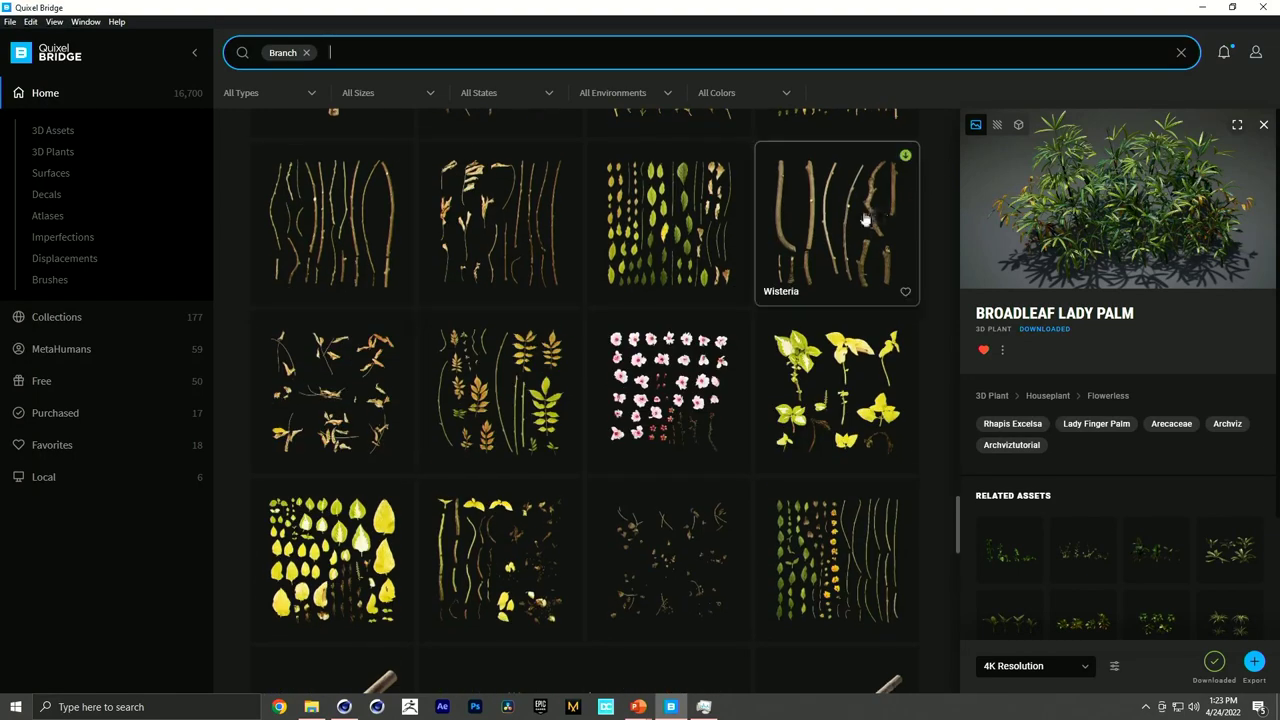
{"action": "left_click", "coordinate": [866, 219]}
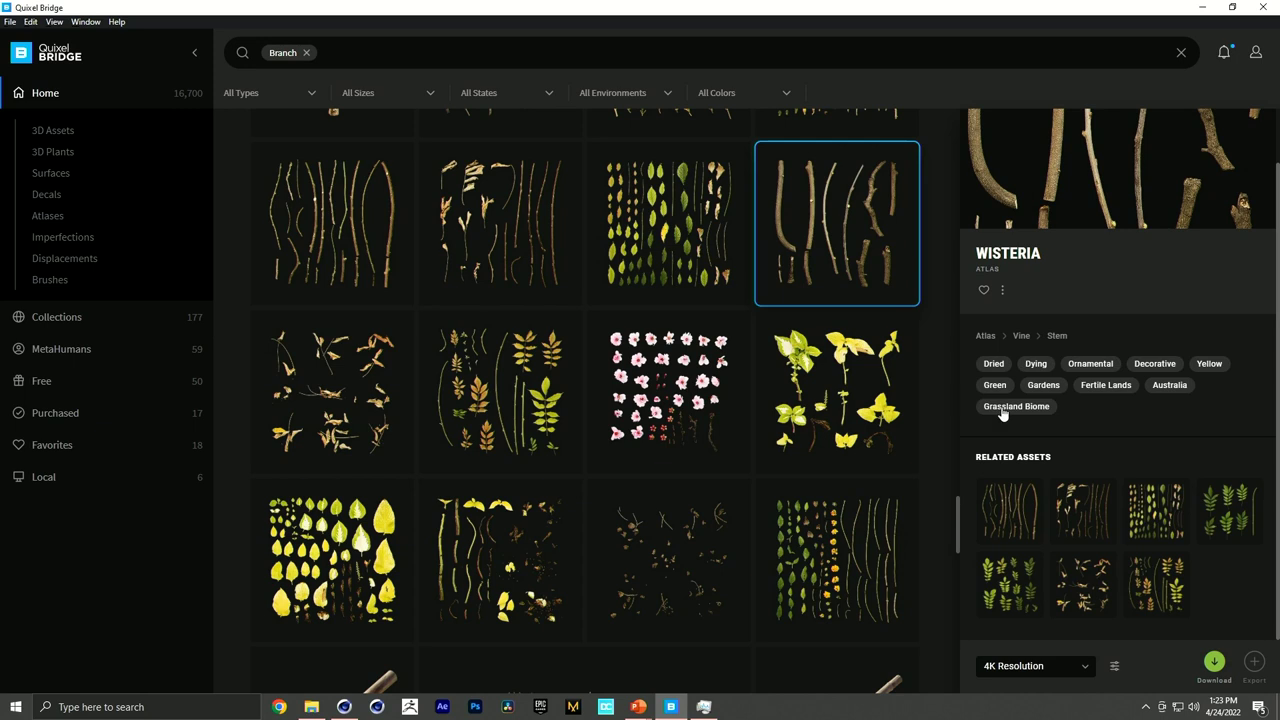
{"action": "left_click", "coordinate": [666, 559]}
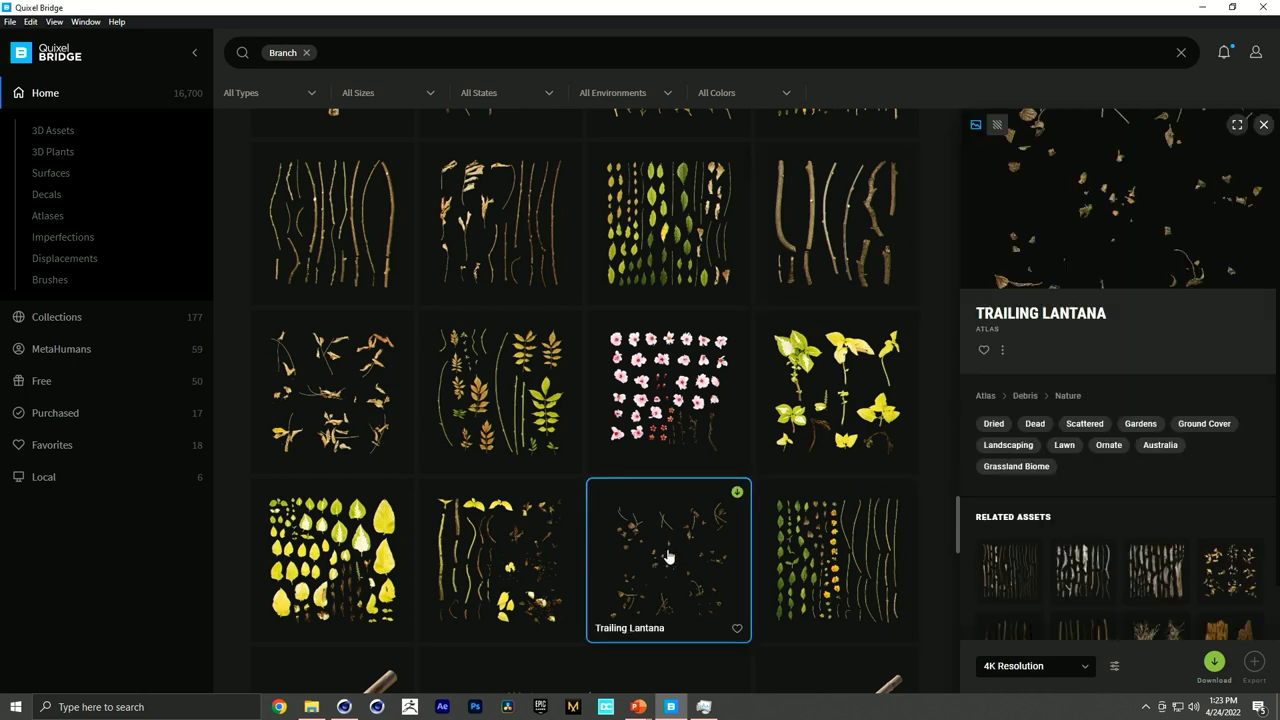
{"action": "left_click", "coordinate": [322, 570]}
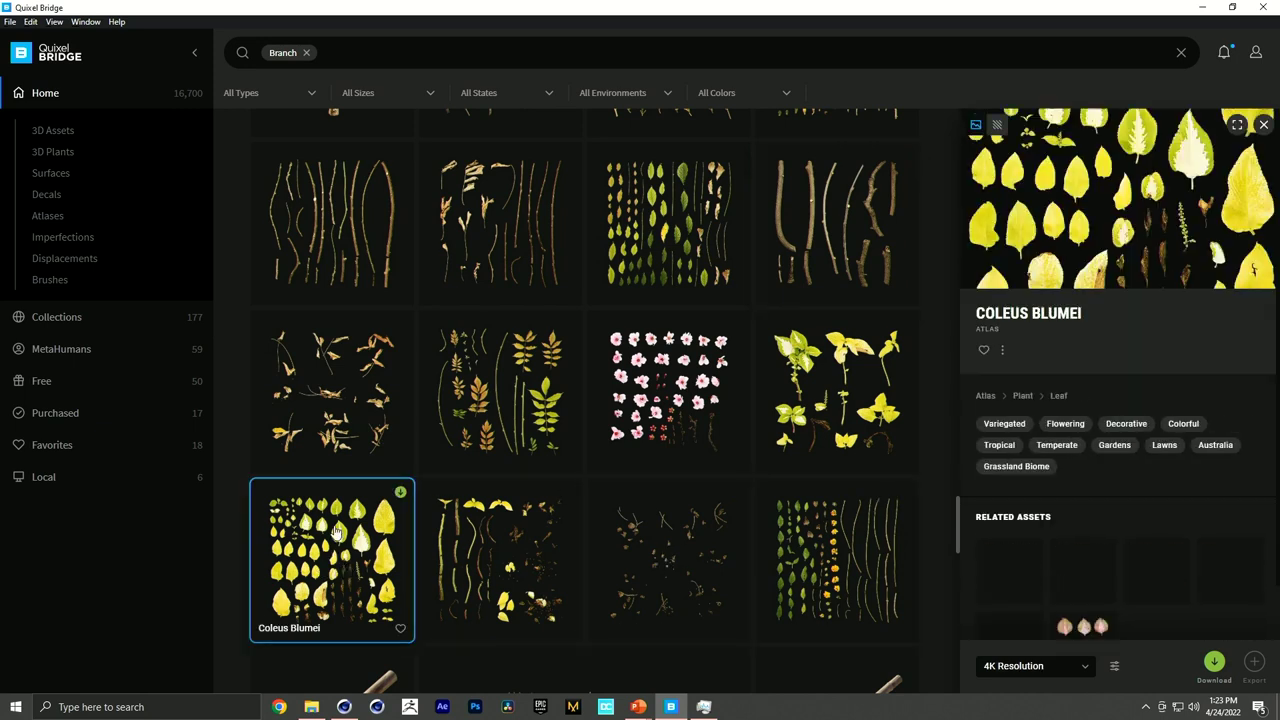
{"action": "left_click", "coordinate": [345, 420]}
{"action": "left_click", "coordinate": [482, 388]}
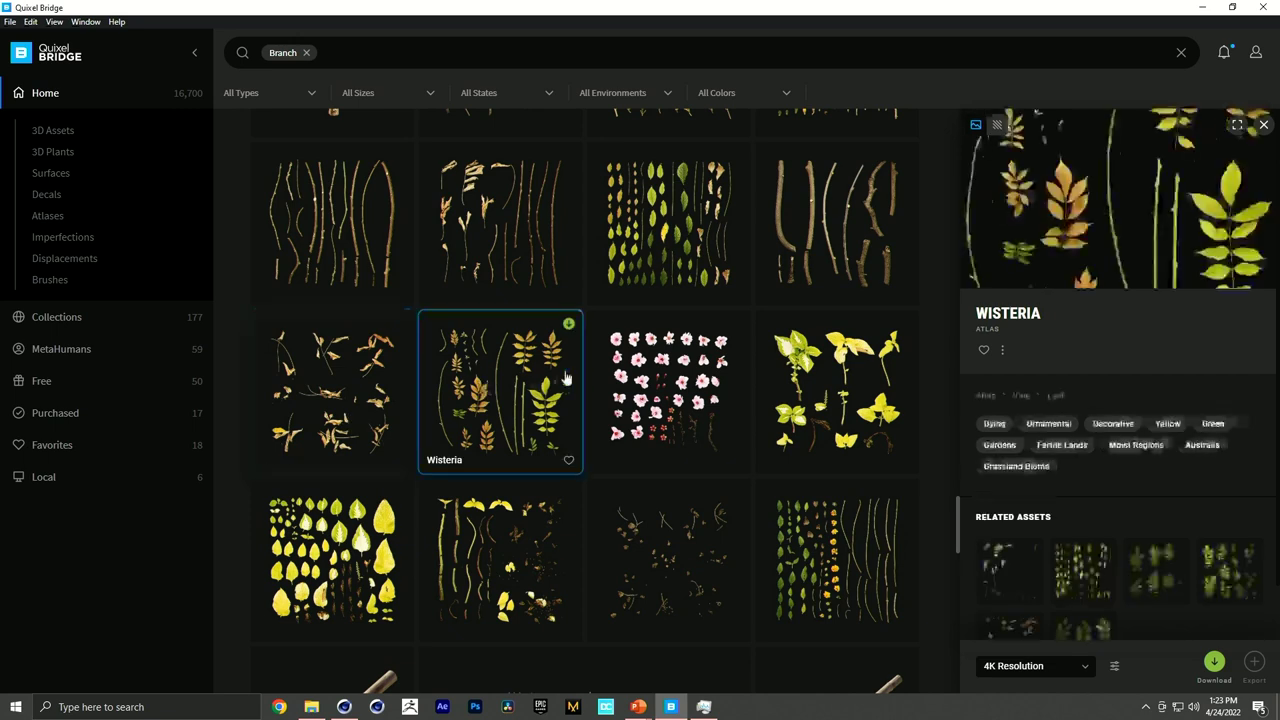
{"action": "left_click", "coordinate": [668, 440]}
{"action": "scroll", "coordinate": [670, 474], "scroll_direction": "down", "scroll_amount": 5}
{"action": "left_click", "coordinate": [451, 172]}
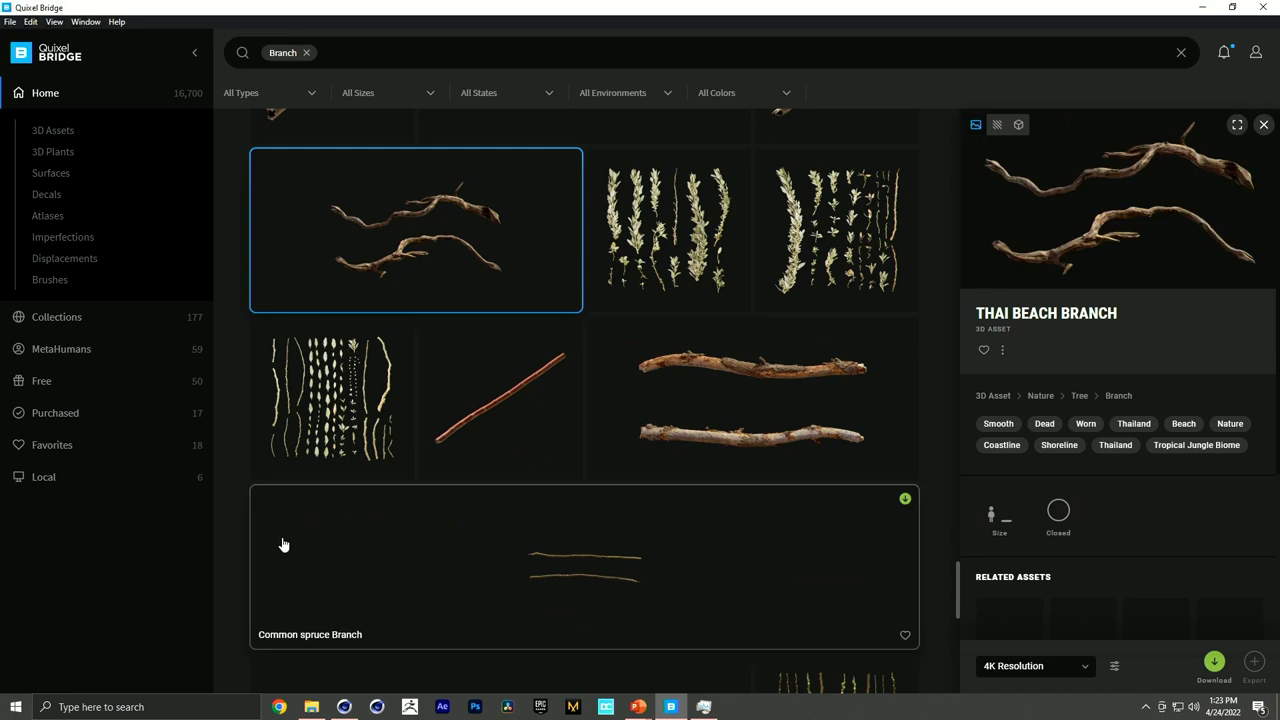
{"action": "left_click", "coordinate": [318, 455]}
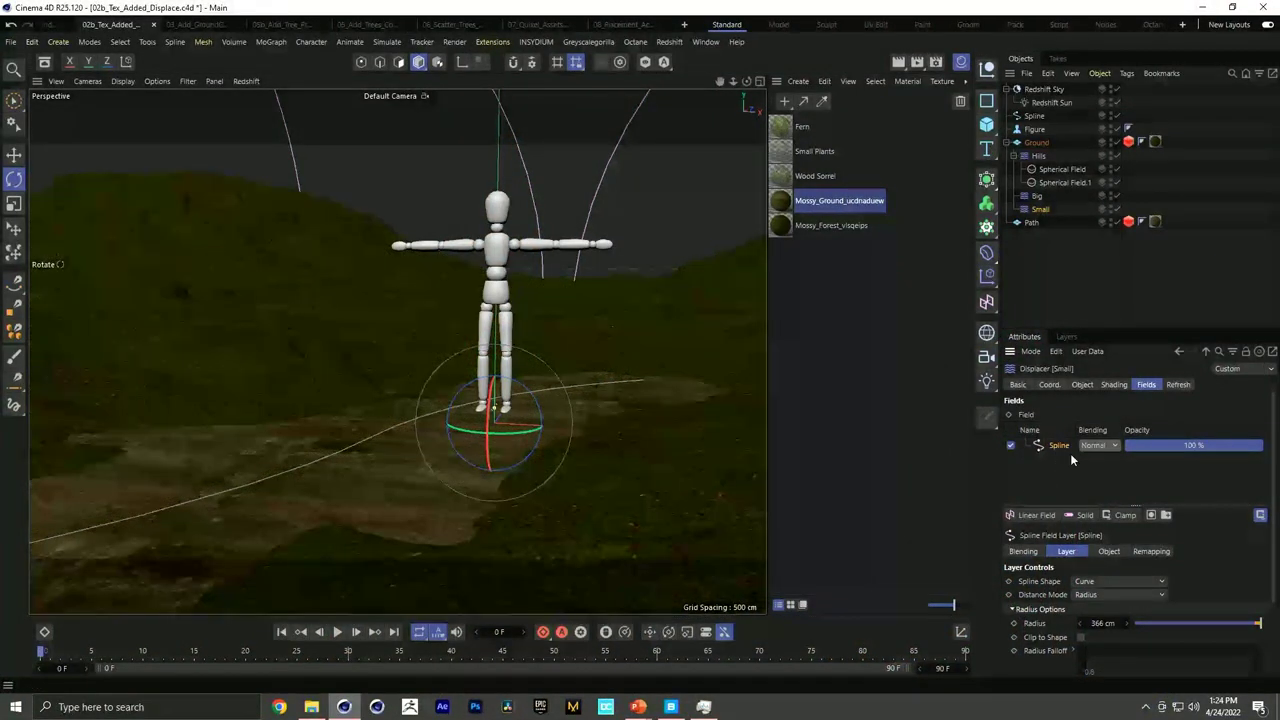
Shrink the Small displacer's spline field layer radius from 366 cm to 88 cm.
{"action": "scroll", "coordinate": [1267, 537], "scroll_direction": "down", "scroll_amount": 1}
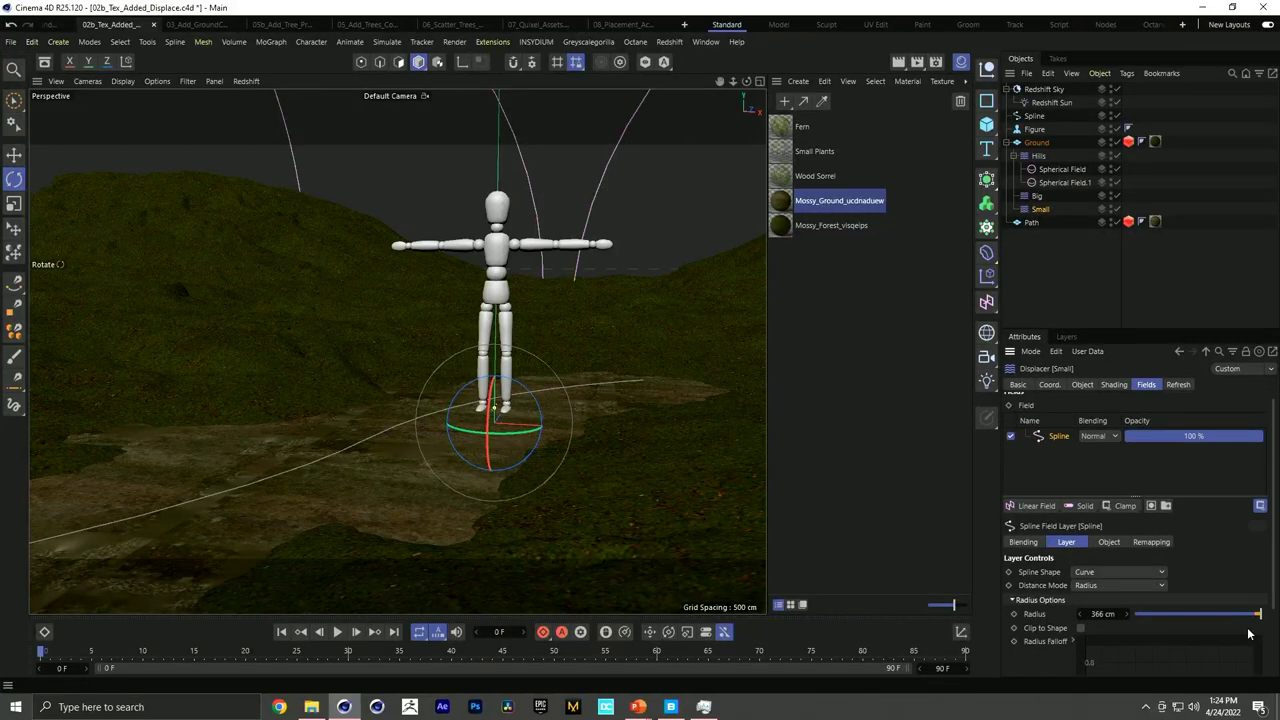
{"action": "mouse_move", "coordinate": [1257, 614]}
{"action": "left_mouse_down"}
{"action": "mouse_move", "coordinate": [1247, 619]}
{"action": "mouse_move", "coordinate": [1273, 620]}
{"action": "left_mouse_up"}
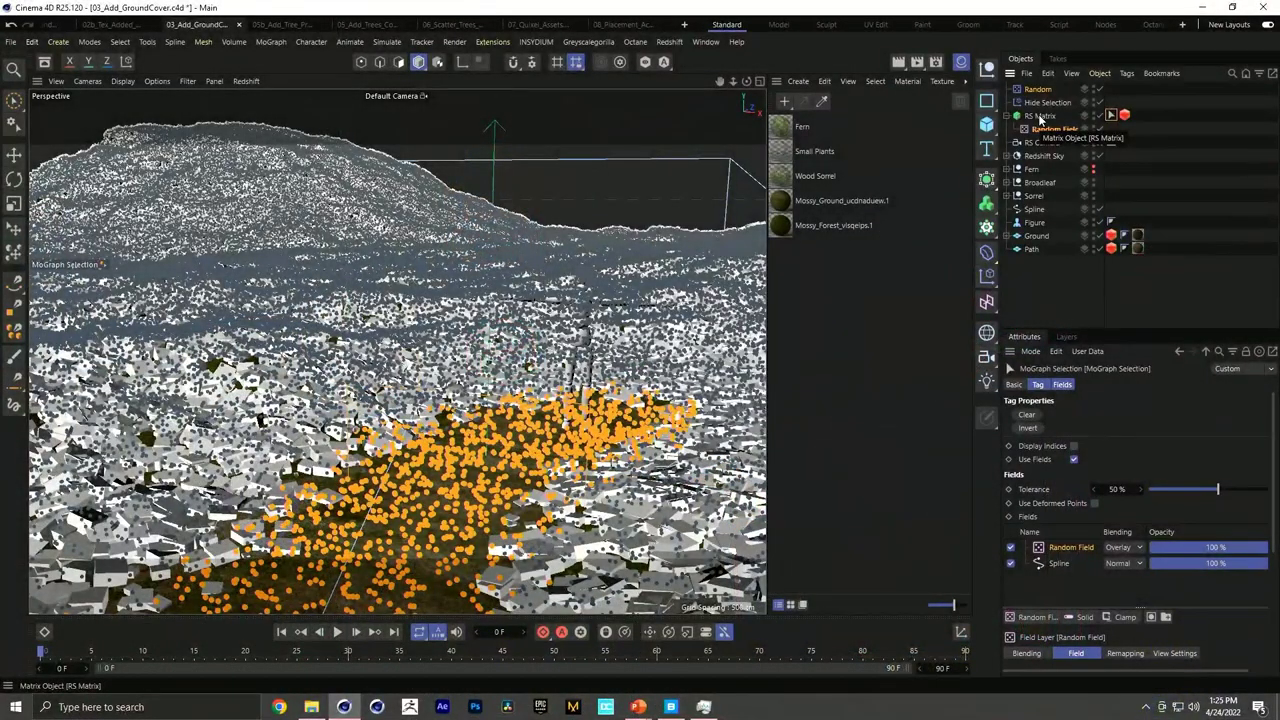
Move RS Matrix to the bottom of the Object Manager and keep it enabled.
{"action": "left_click_drag", "start_coordinate": [1040, 118], "coordinate": [1029, 305]}
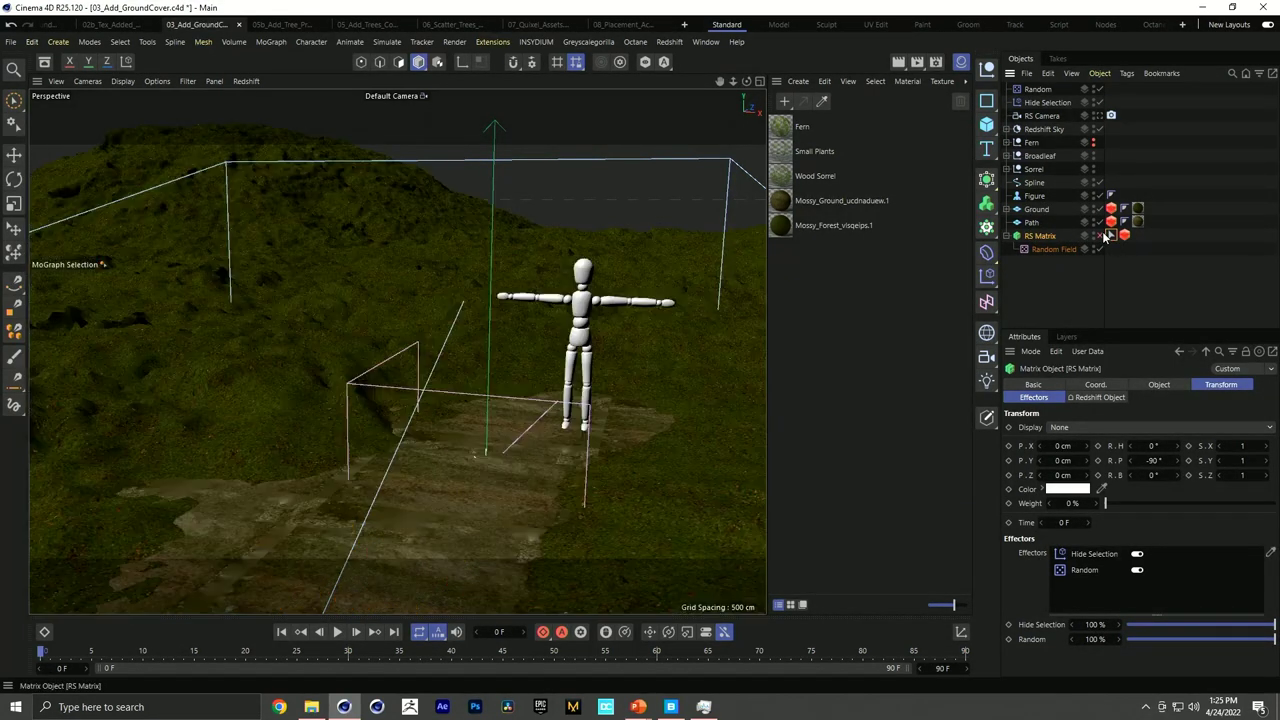
{"action": "left_click", "coordinate": [1100, 235]}
{"action": "left_click", "coordinate": [1100, 235]}
Set RS Matrix's MoGraph Selection tag priority to Generators to clear clones off the path.
{"action": "left_click", "coordinate": [1110, 235]}
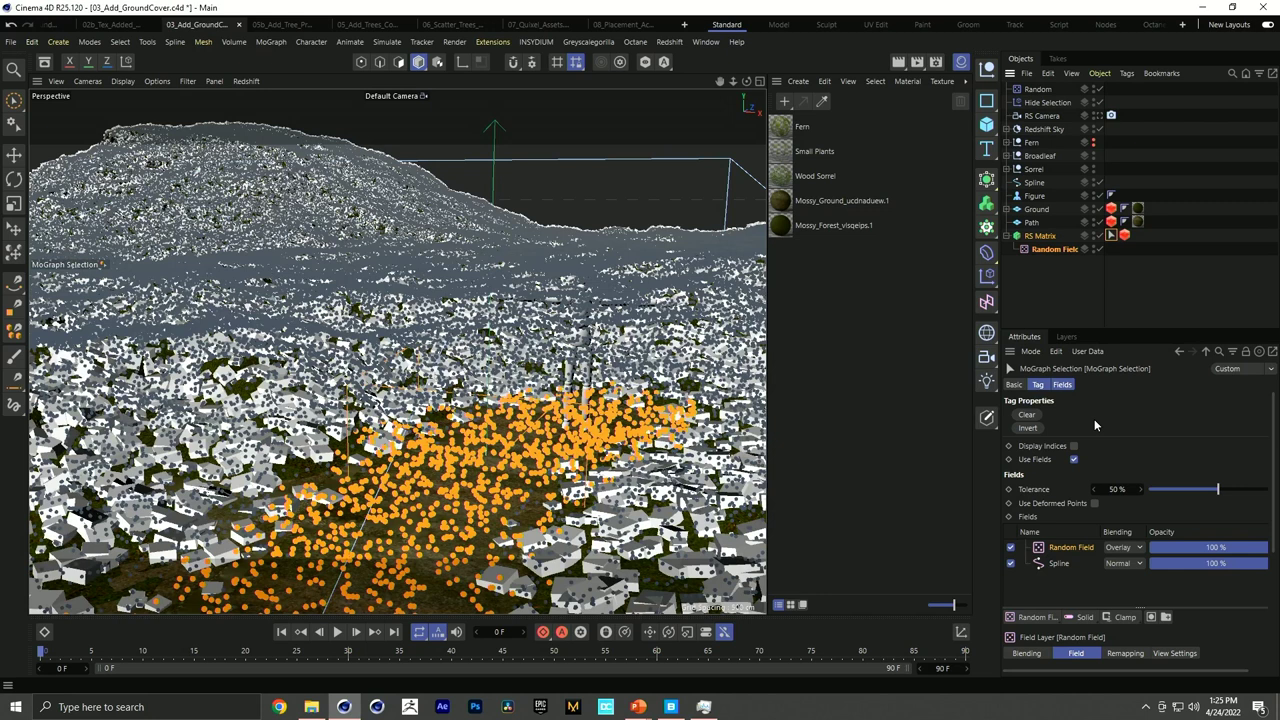
{"action": "left_click", "coordinate": [1019, 386]}
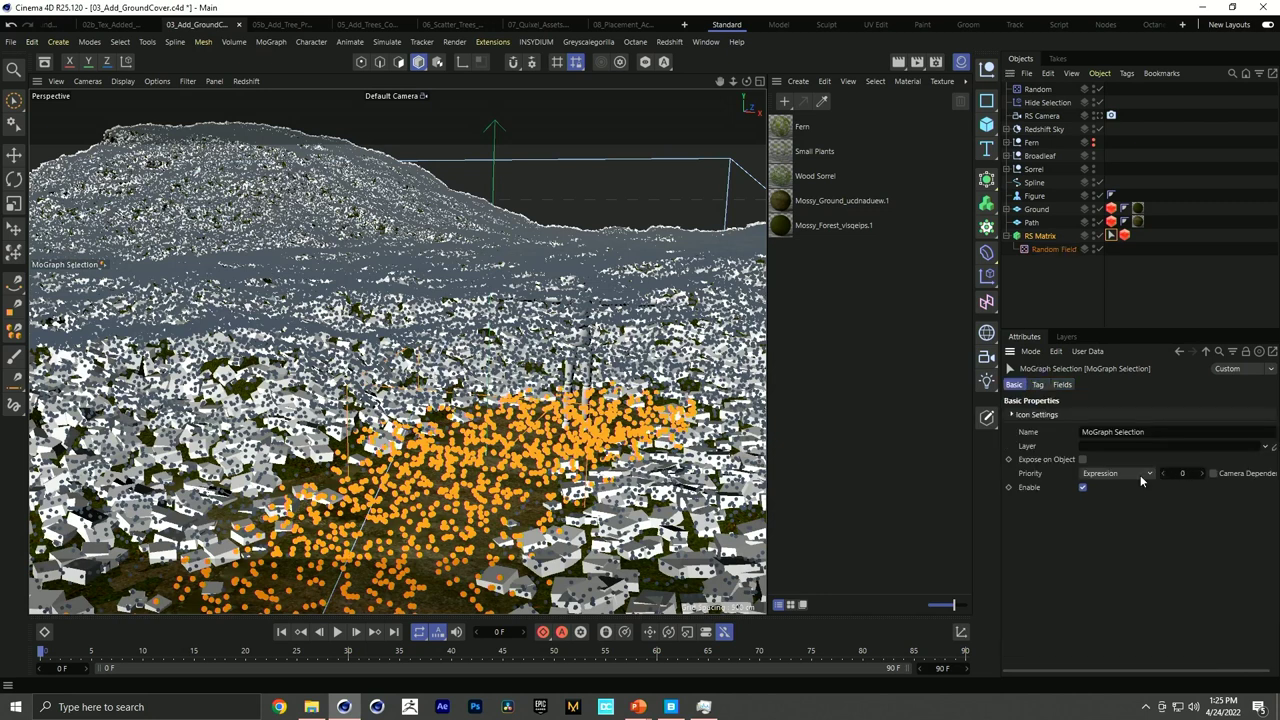
{"action": "left_click", "coordinate": [1141, 475]}
{"action": "left_click", "coordinate": [1110, 546]}
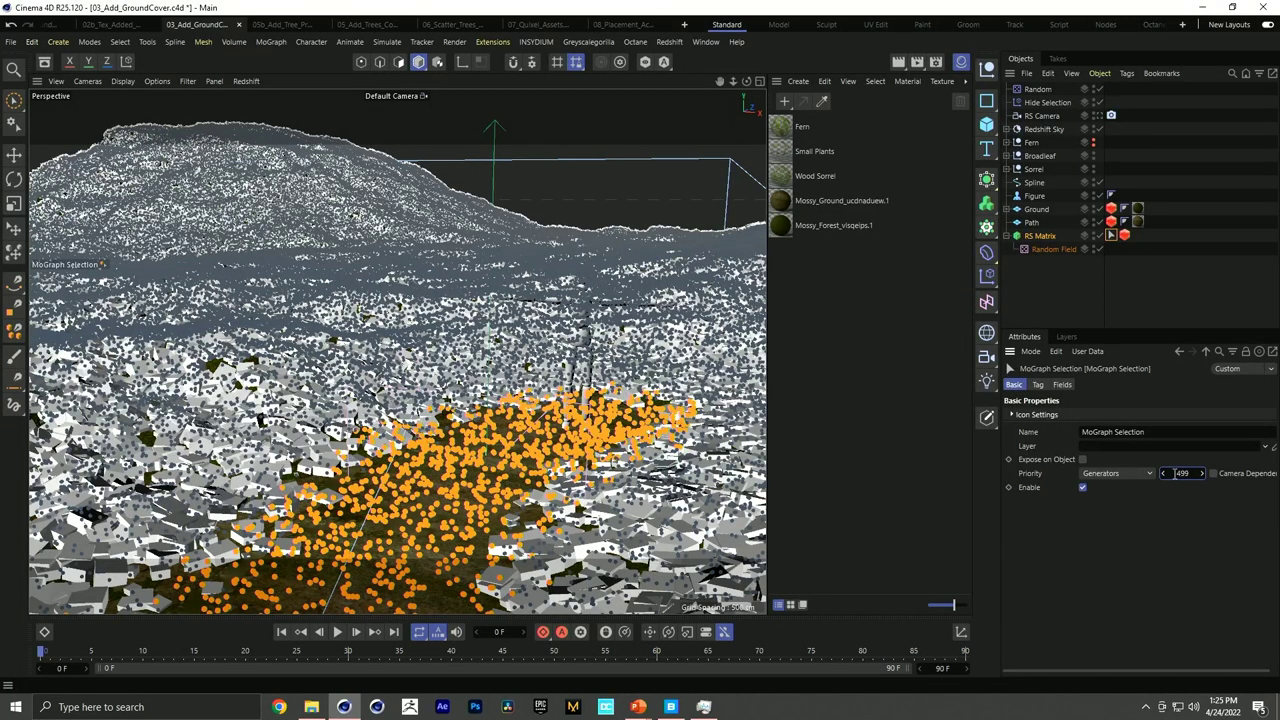
{"action": "left_click", "coordinate": [1150, 293]}
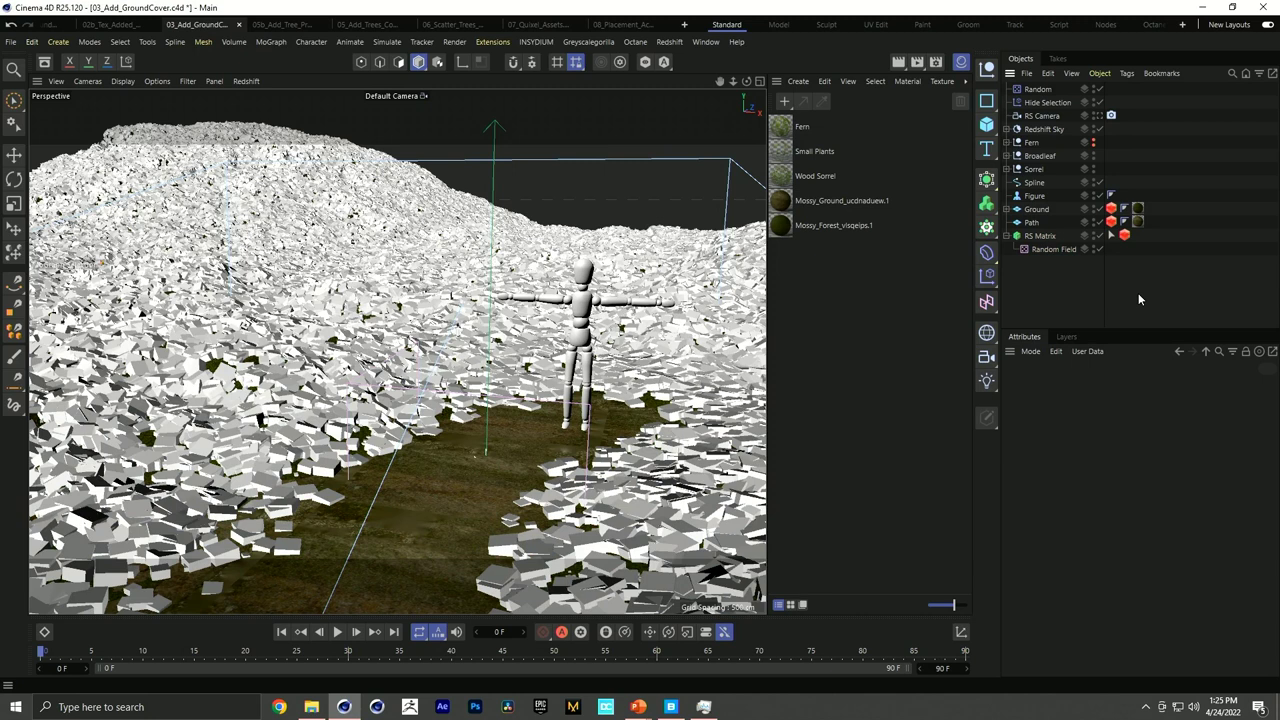
{"action": "left_click", "coordinate": [1043, 237]}
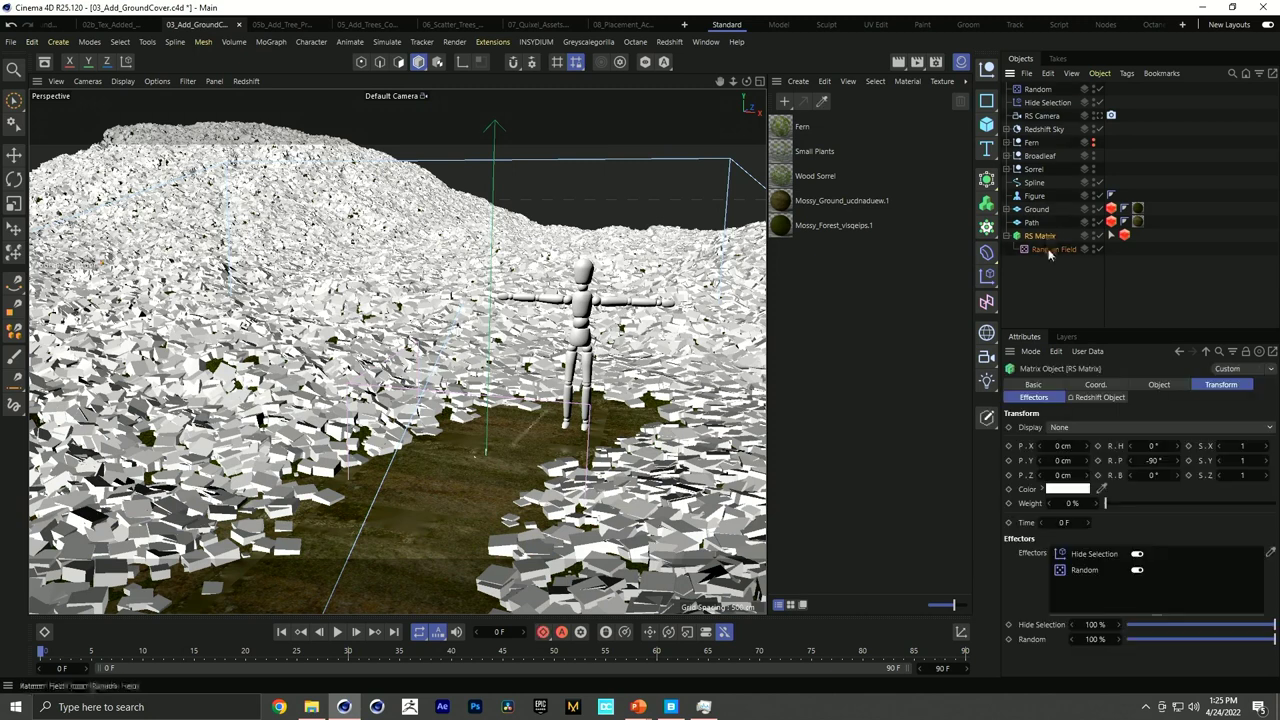